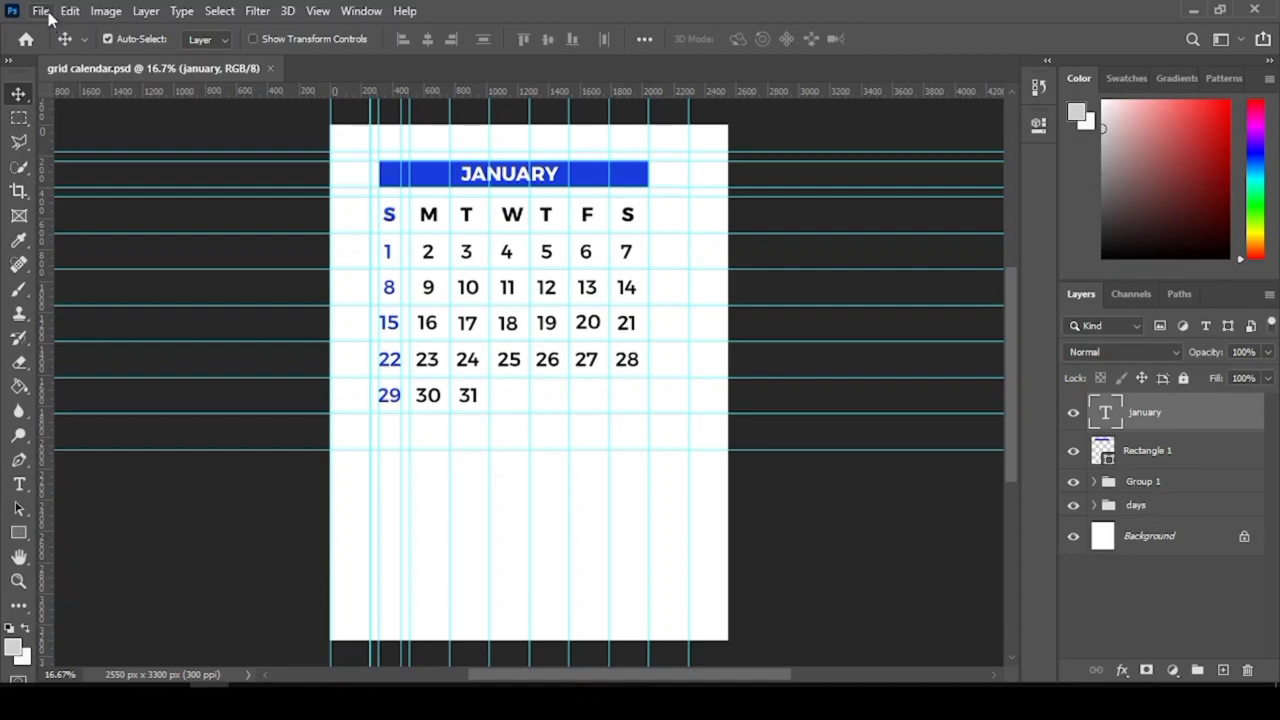
- Create a 297 × 420 mm A3 portrait document at 300 ppi named 'calendar design'
left_click(41, 12)
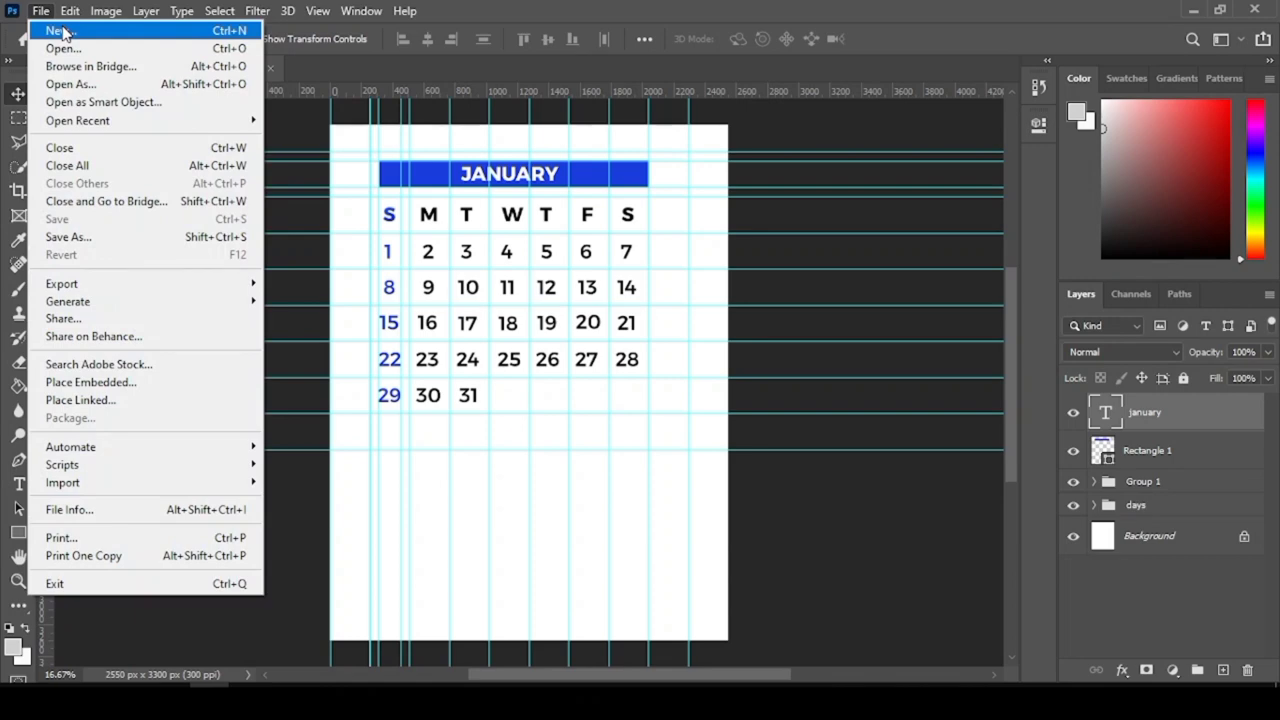
left_click(62, 33)
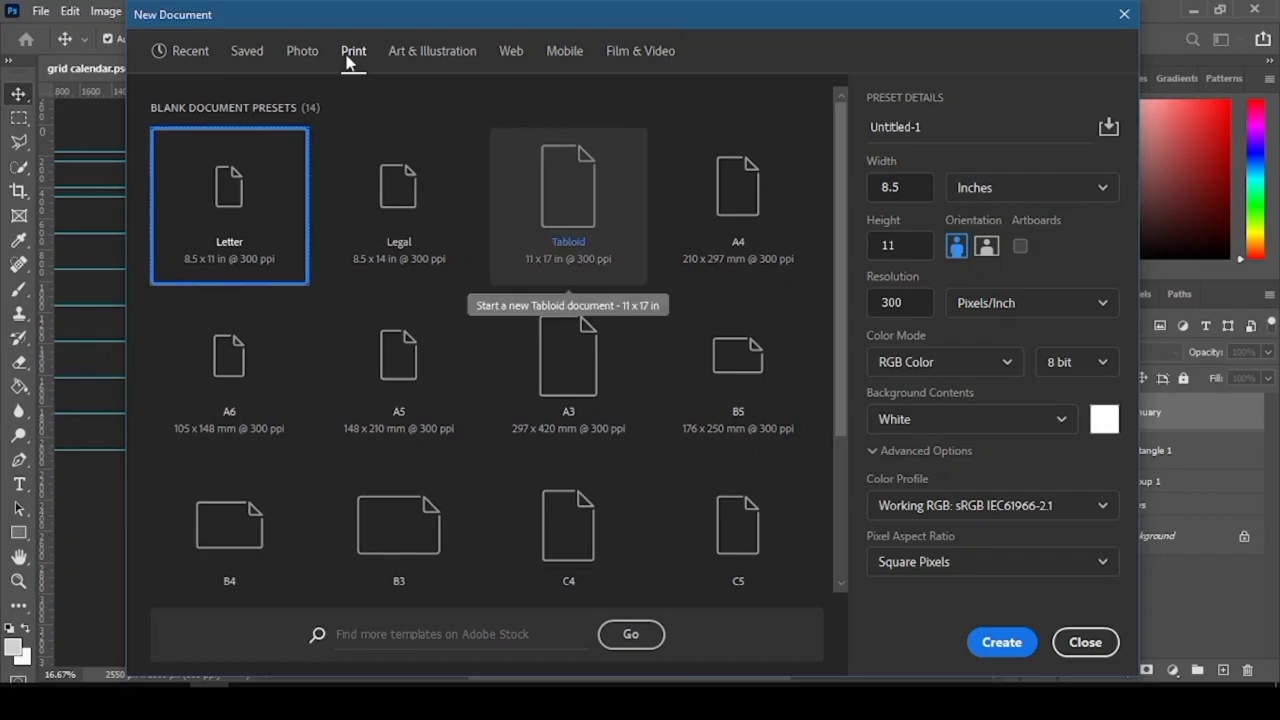
left_click(604, 376)
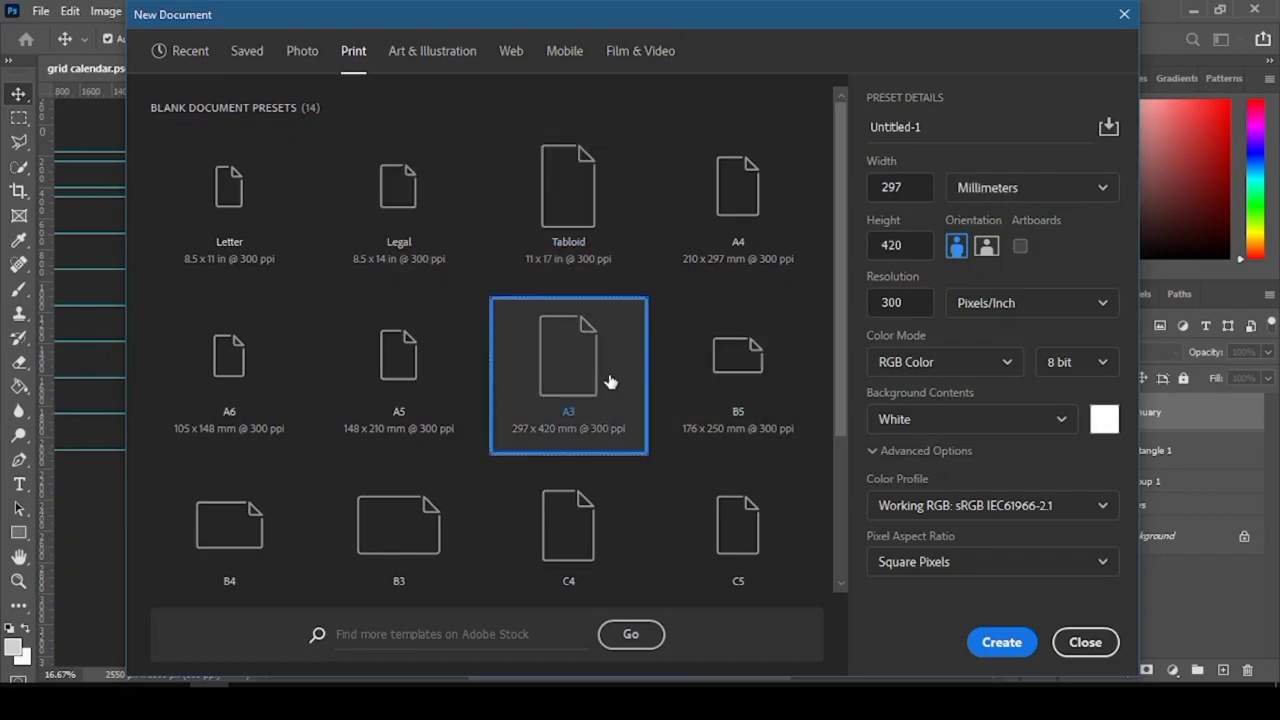
left_click_drag(935, 127, 898, 127)
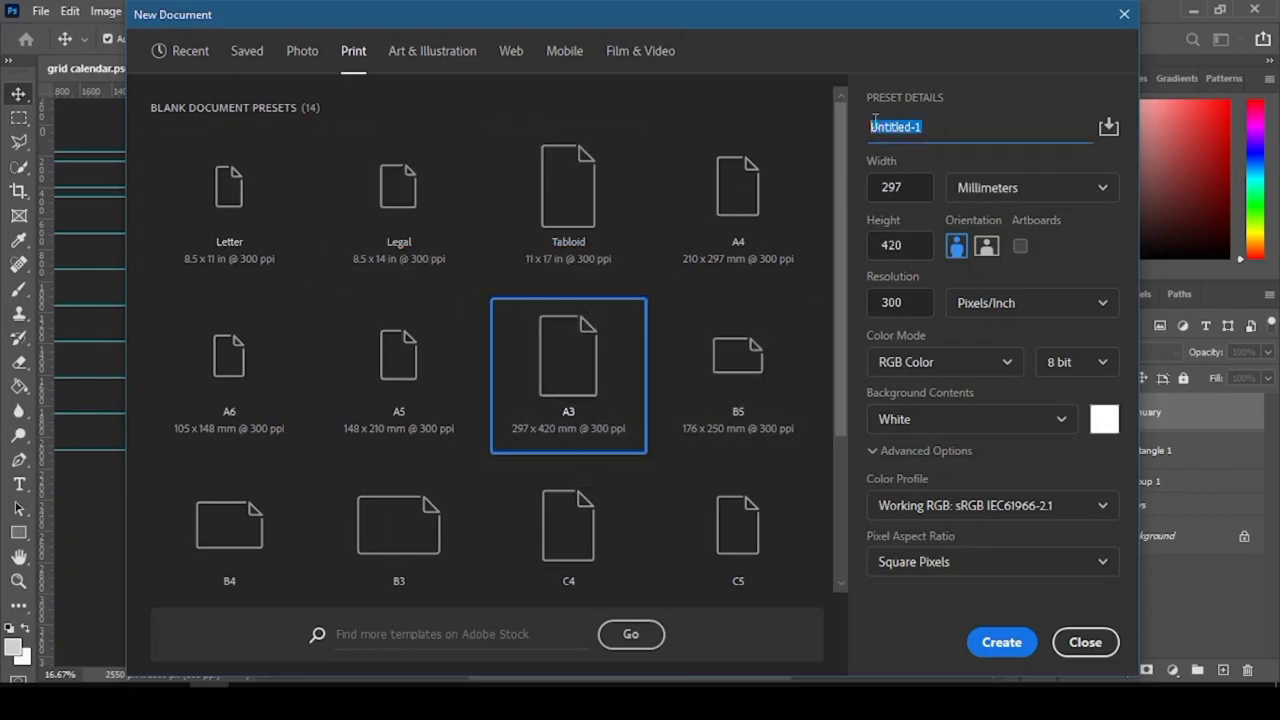
type("dar design")
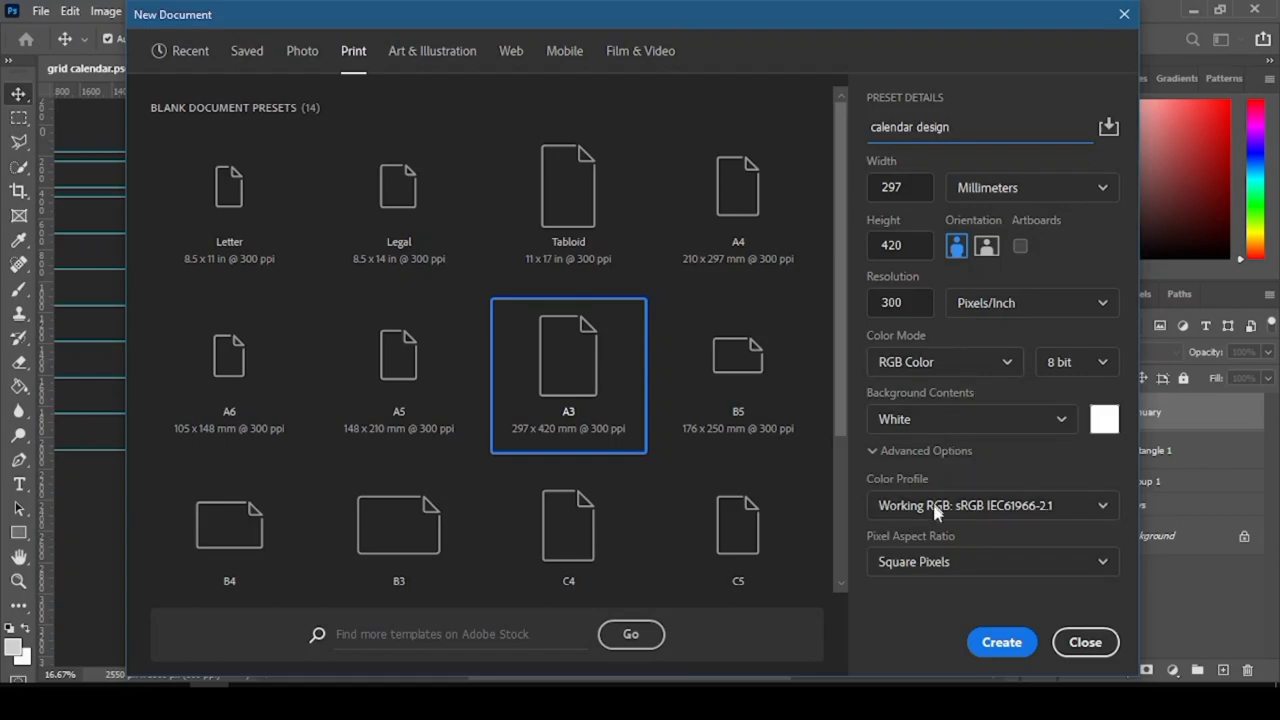
left_click(1012, 651)
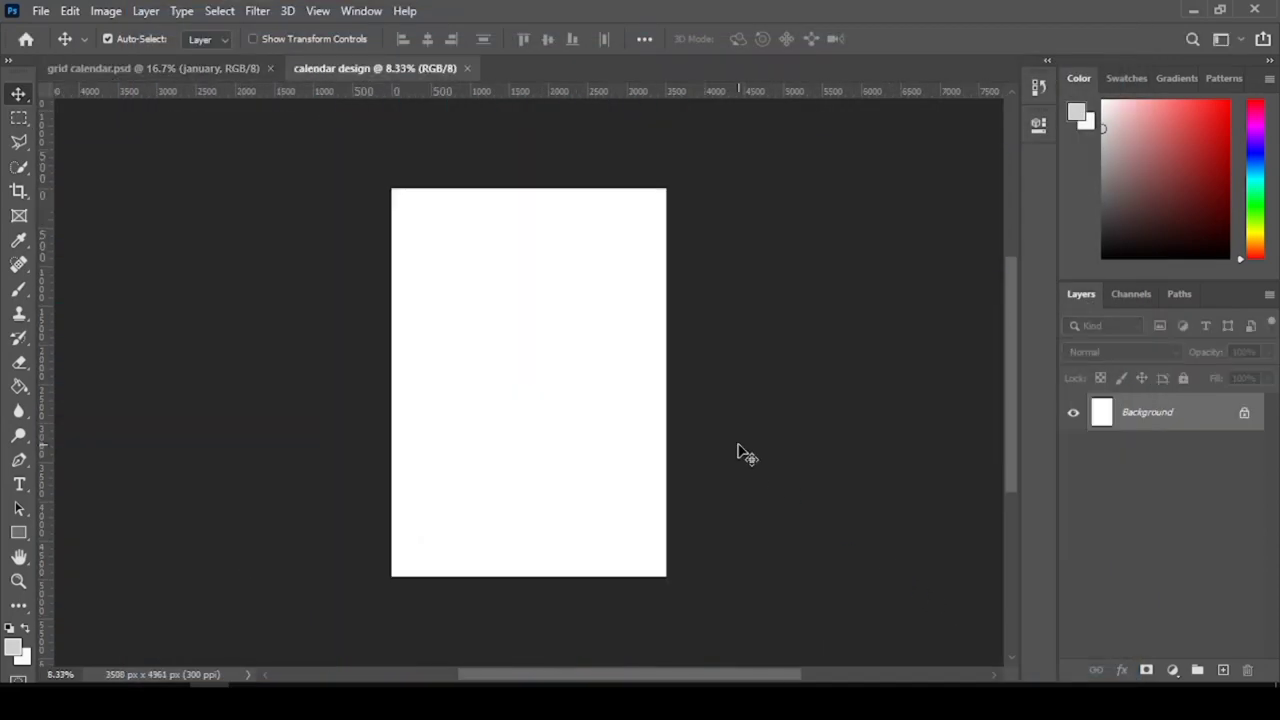
left_click(186, 70)
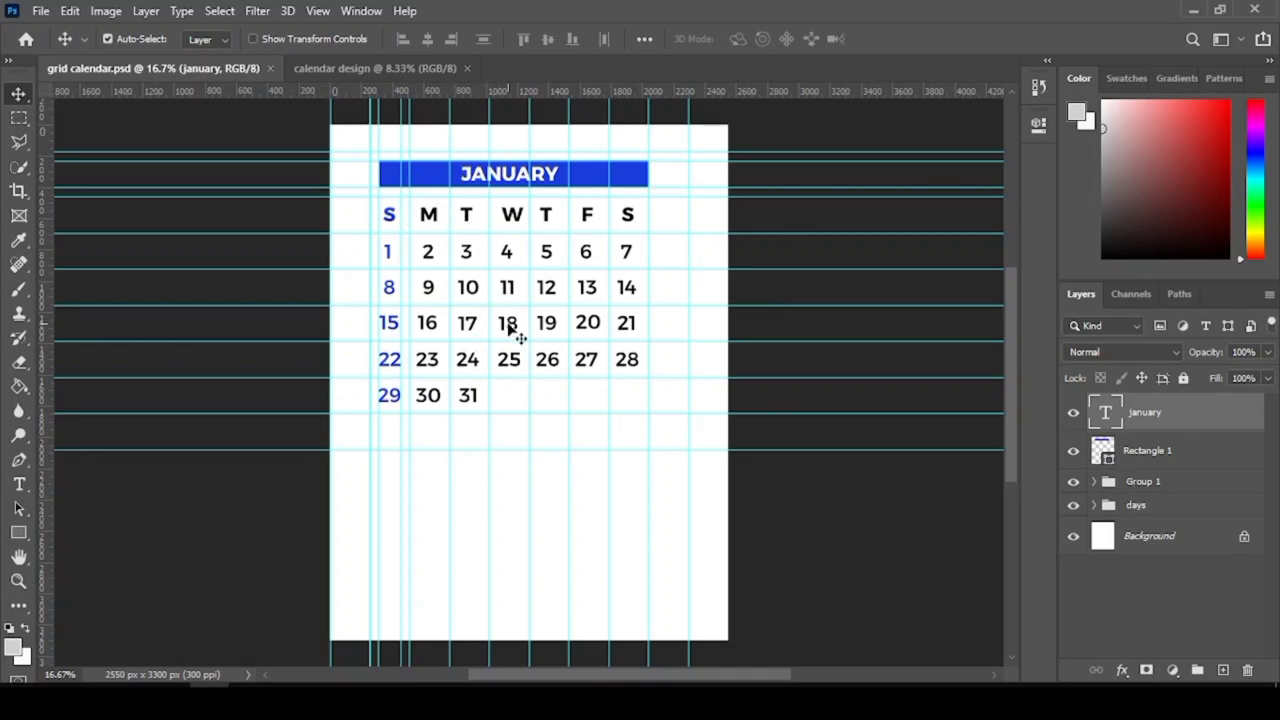
left_click(381, 68)
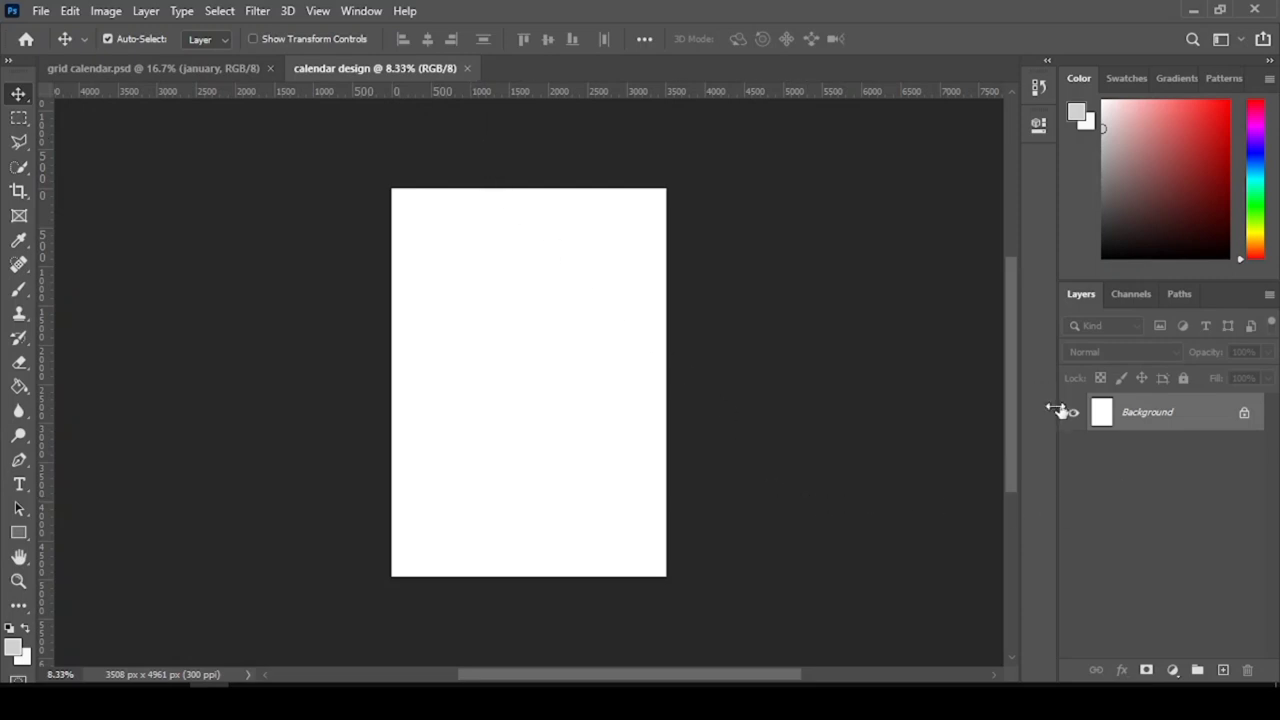
- Draw a large light grey circle with the Ellipse Tool near the top of the page
left_click(20, 540)
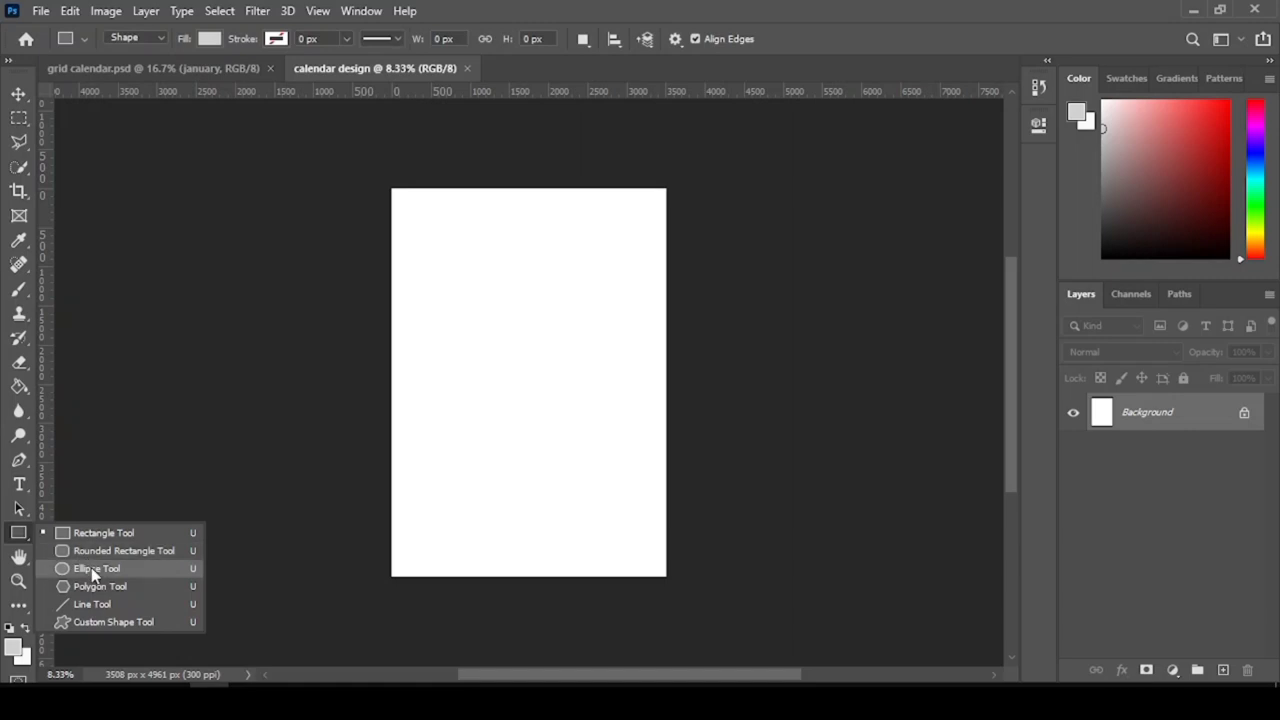
key("Escape")
key("shift+u")
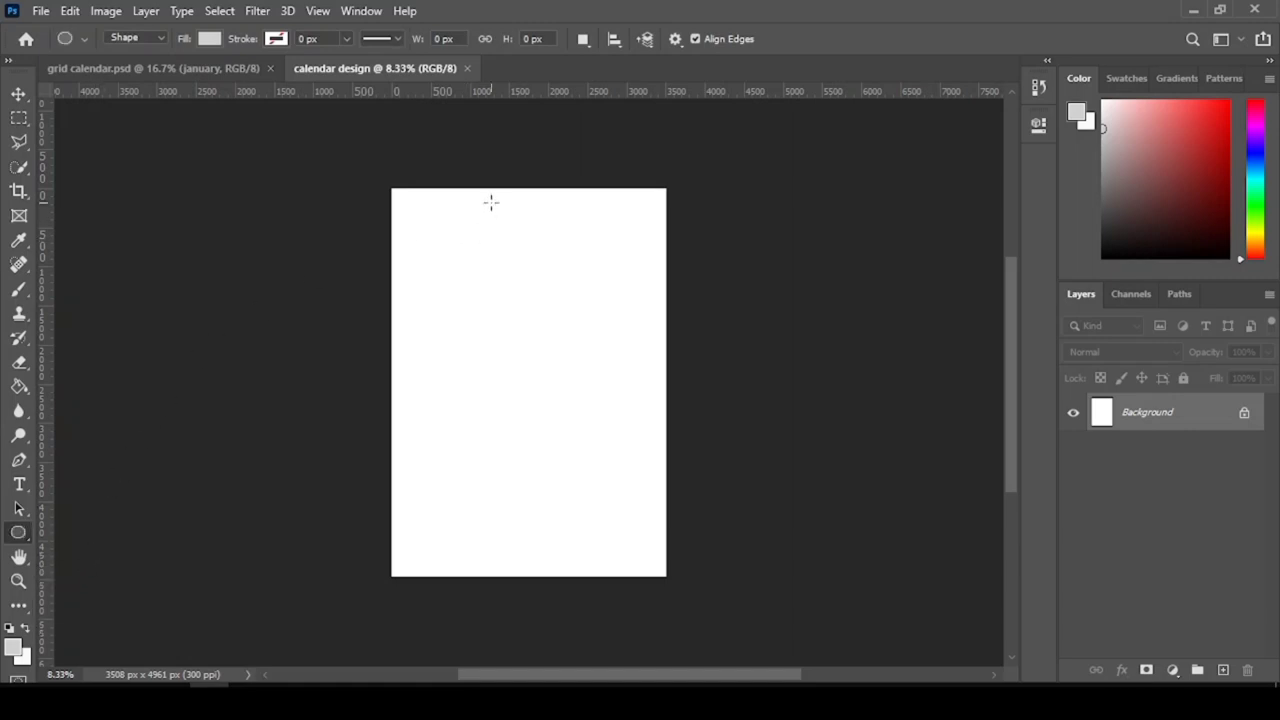
left_click_drag(500, 188, 693, 429)
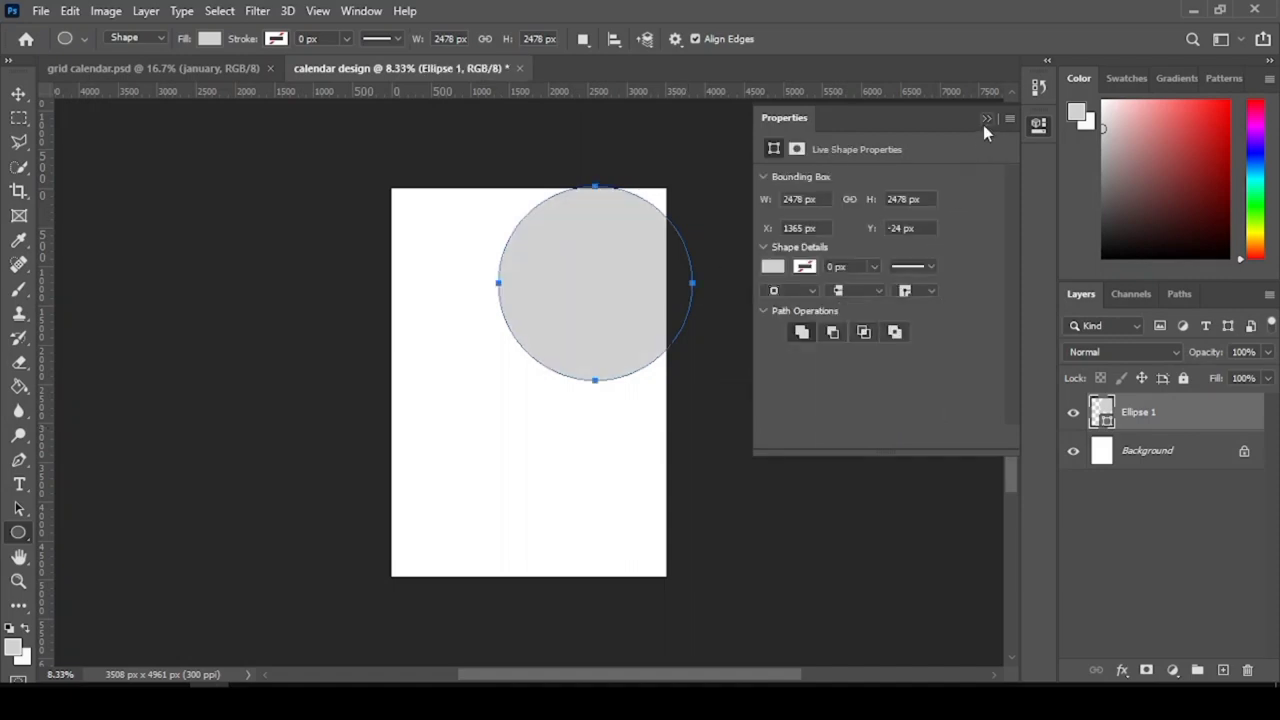
left_click(988, 120)
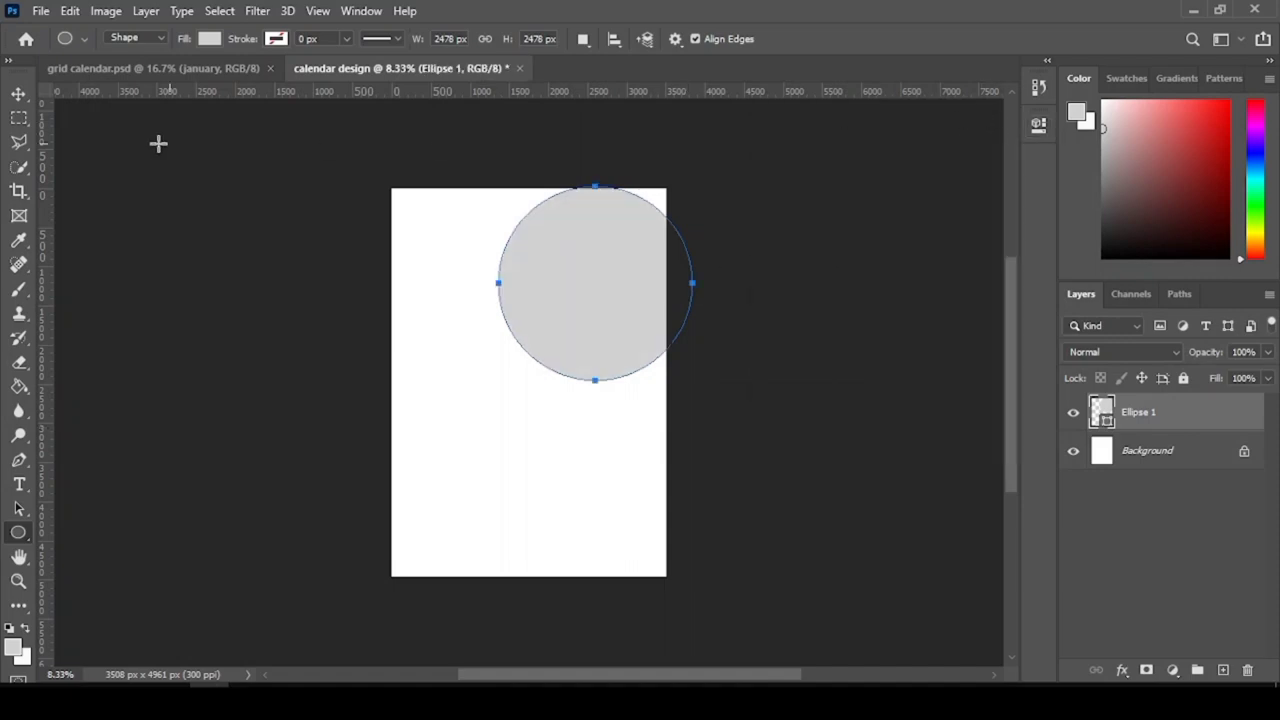
- Move the circle so it overlaps the page's top-right corner, with the whole page fitted on screen
left_click(18, 93)
left_click_drag(576, 296, 597, 263)
key("z")
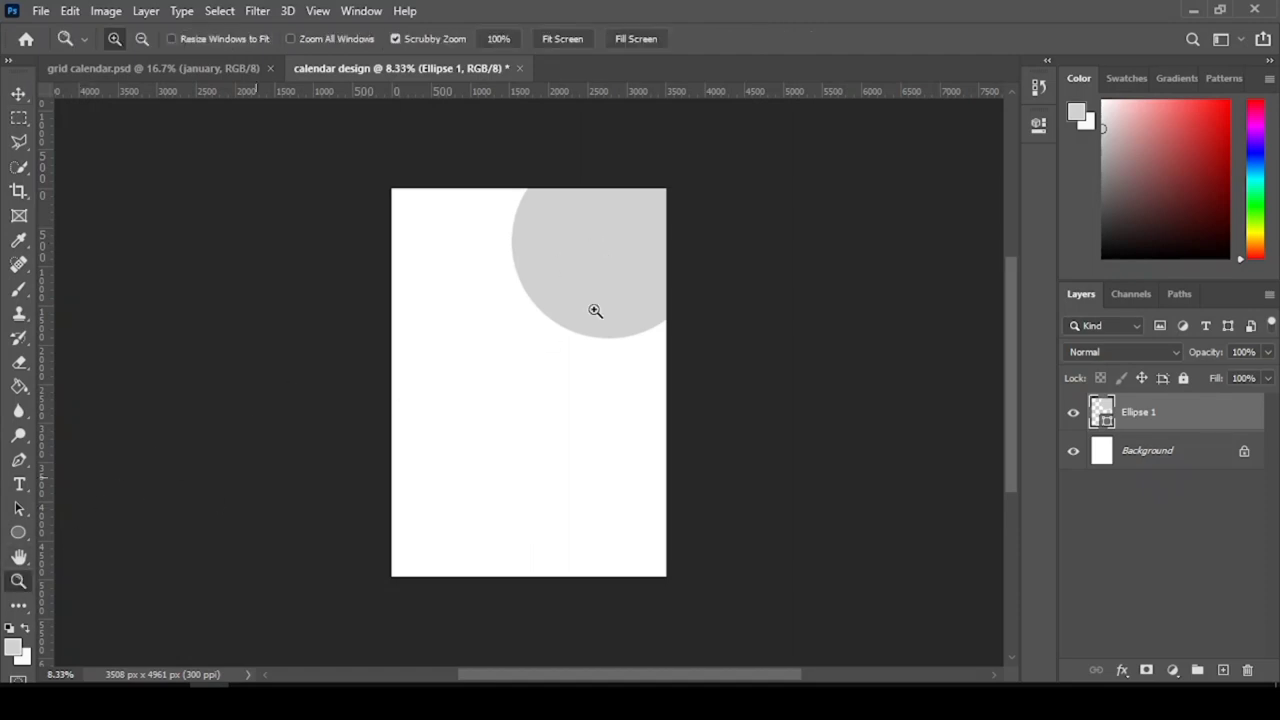
right_click(612, 256)
left_click(640, 264)
key("v")
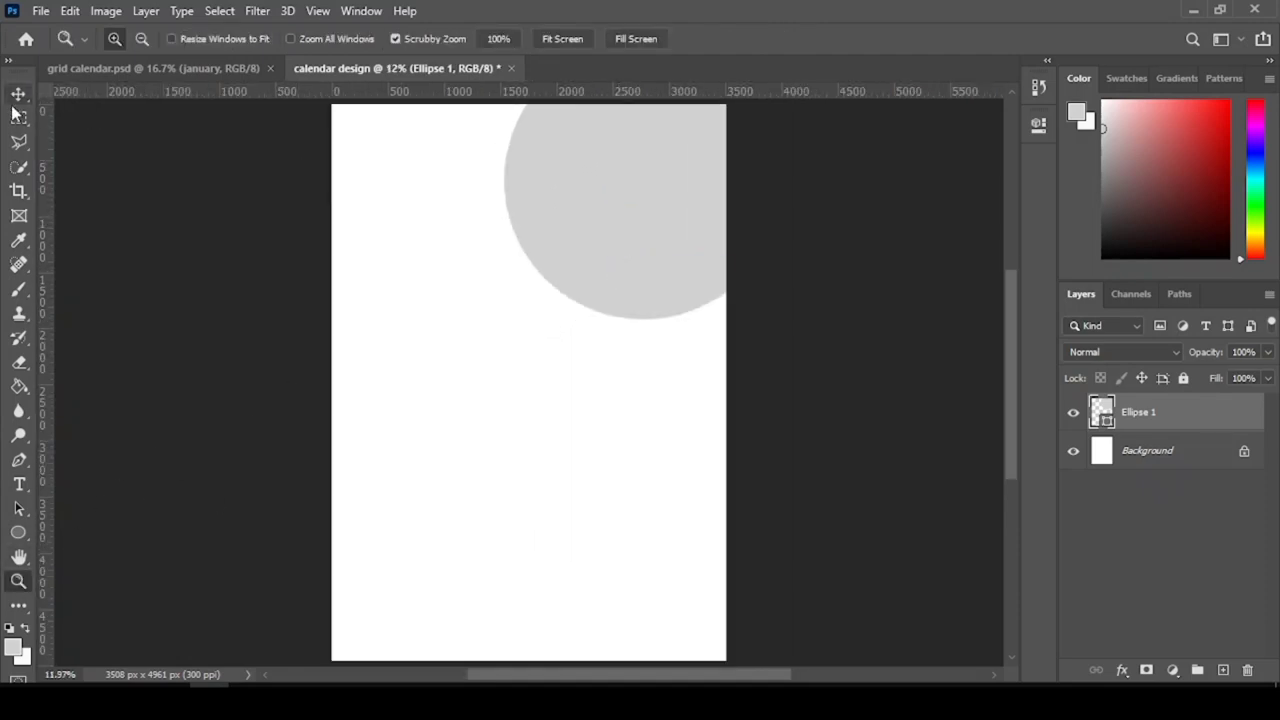
left_click_drag(620, 212, 616, 210)
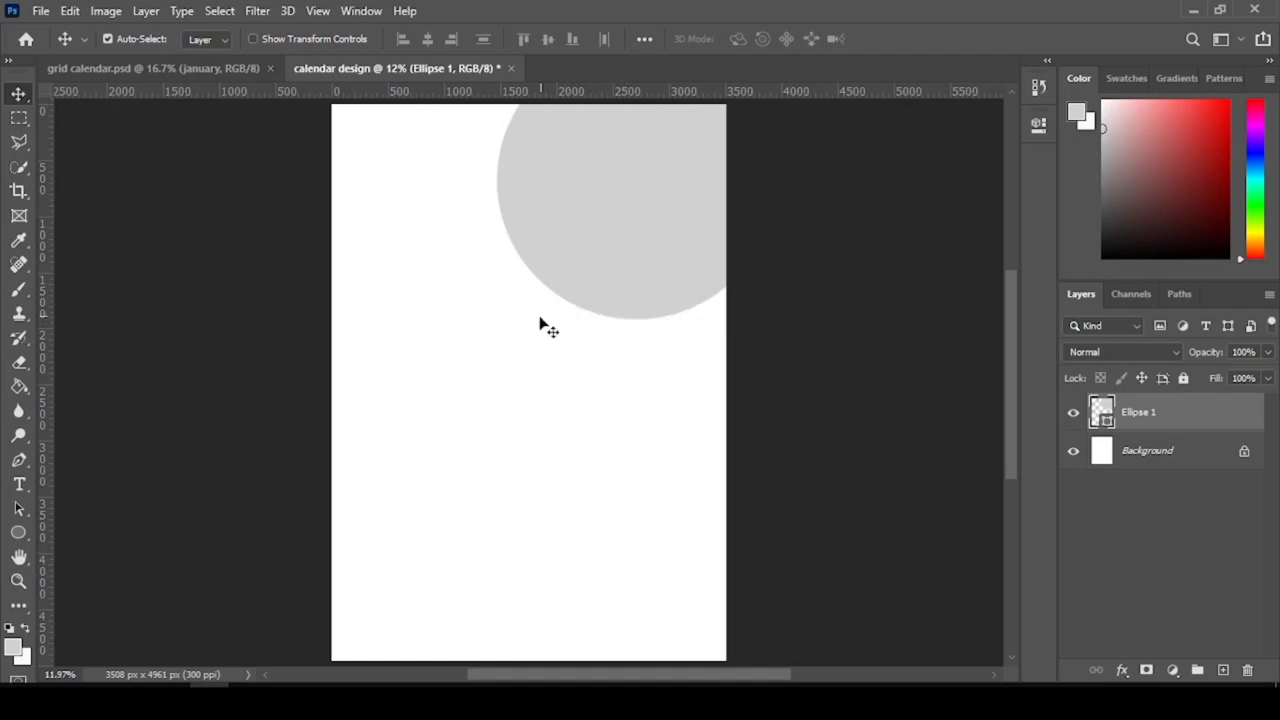
- With the Pen Tool selected, add a new empty layer named 'shape' above Ellipse 1
right_click(20, 463)
left_click(97, 459)
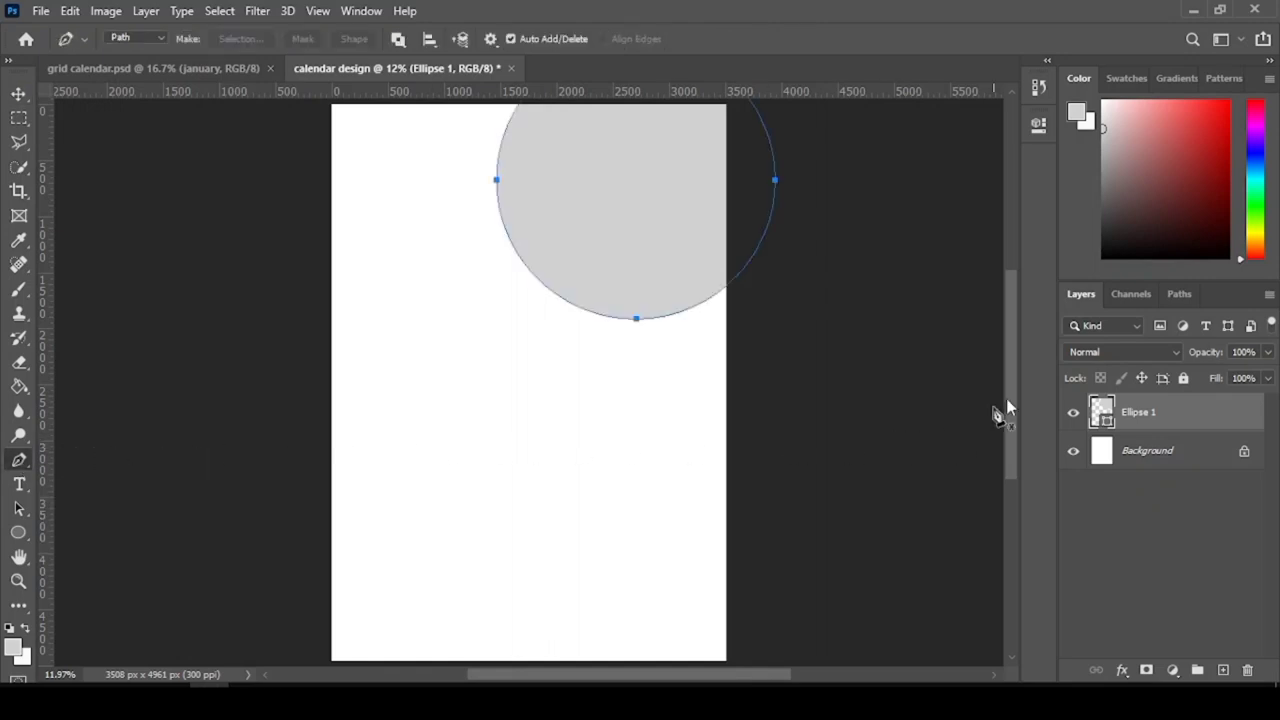
left_click(1222, 670)
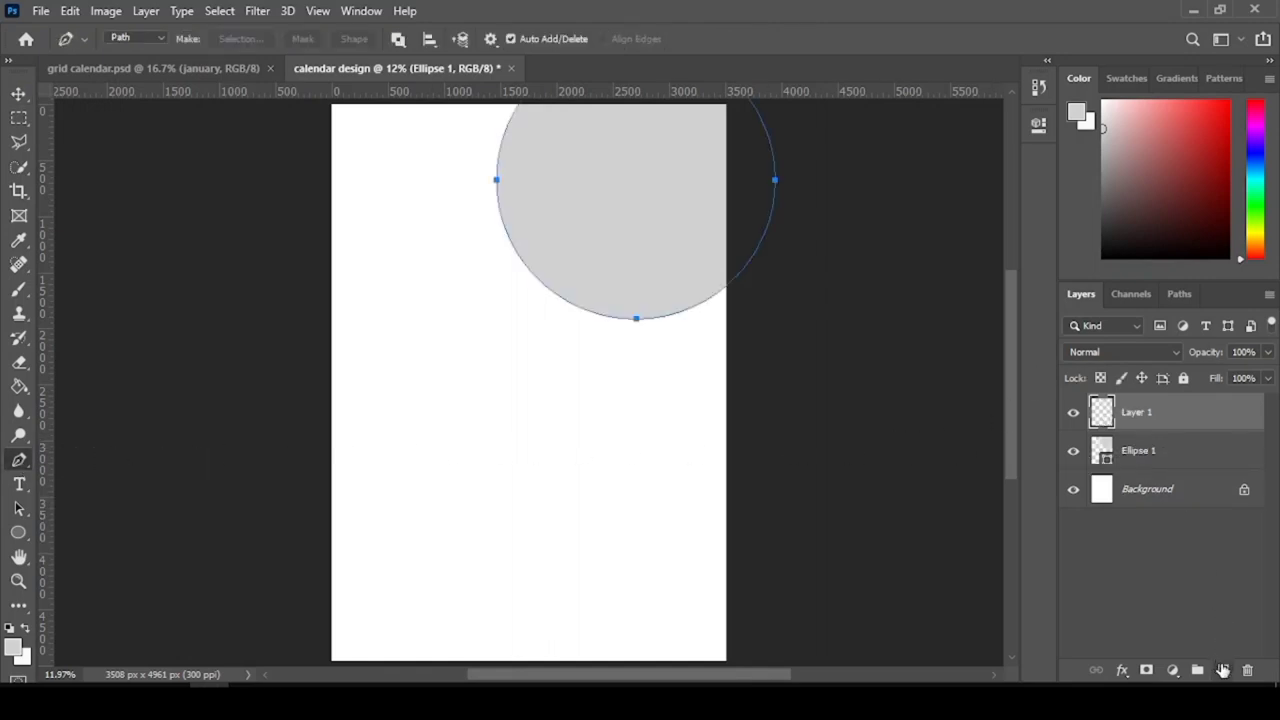
double_click(1135, 412)
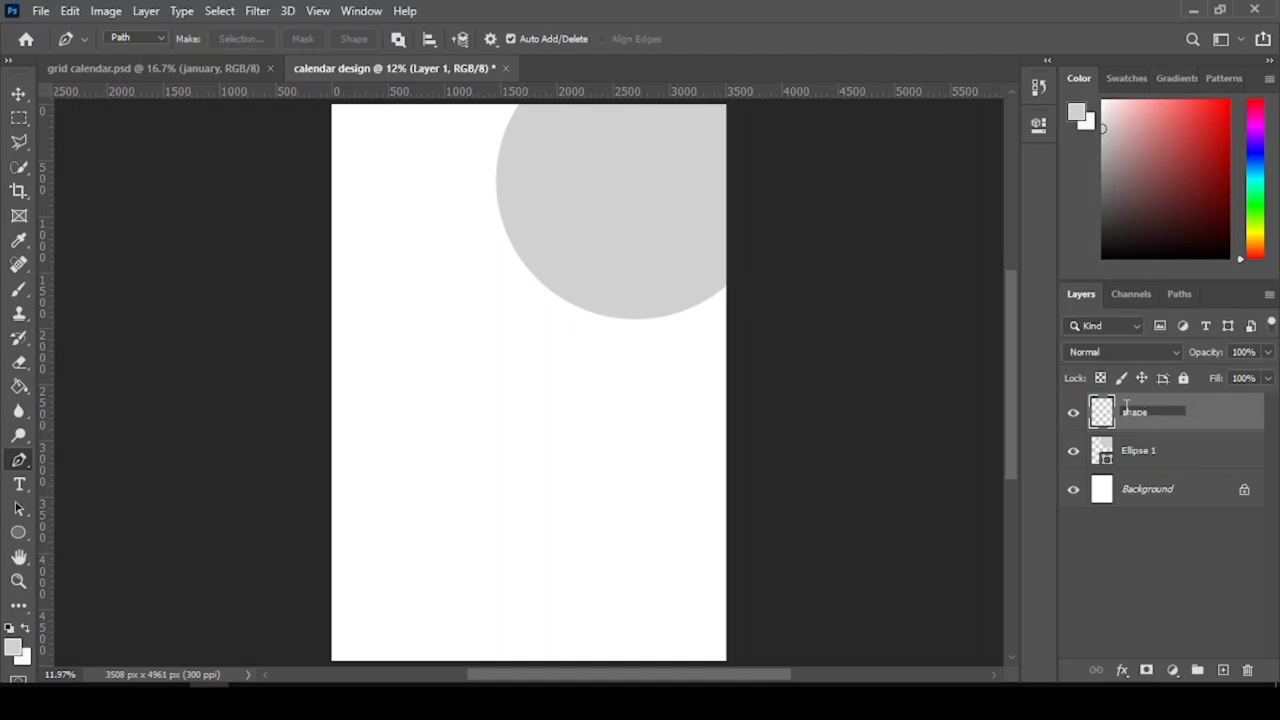
key("Return")
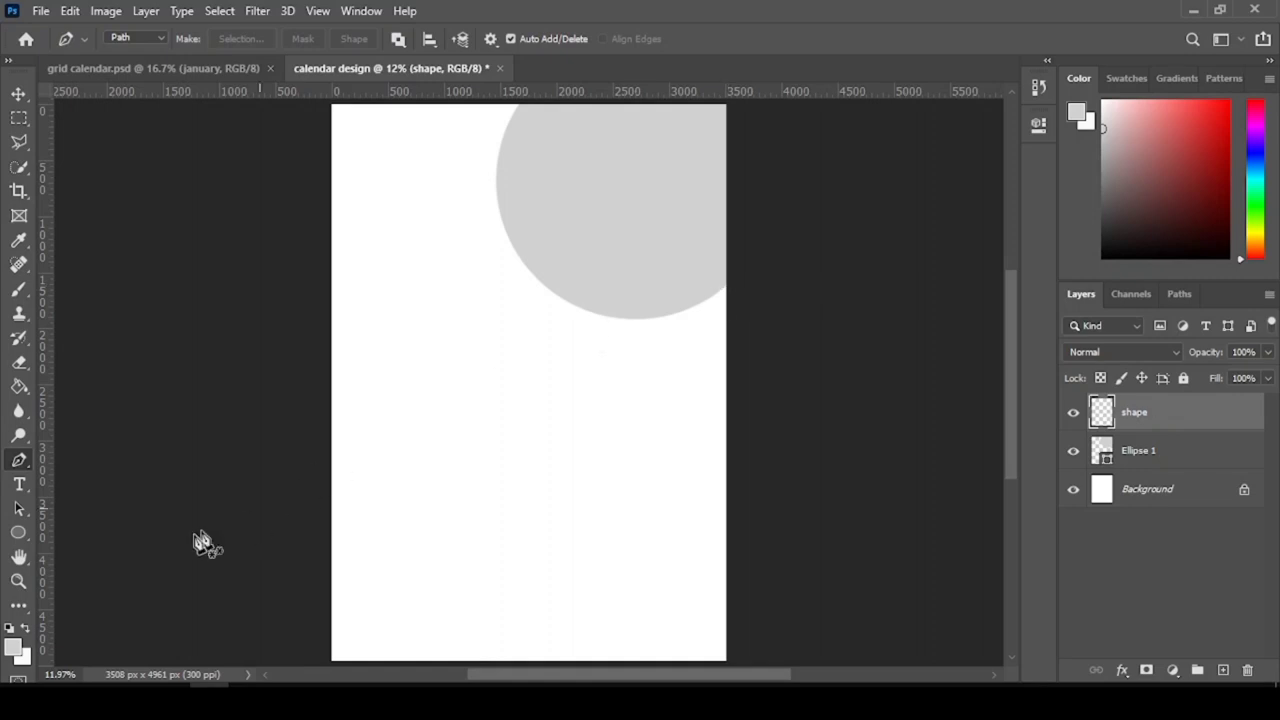
- Zoom in on the upper part of the page, ready to draw with the pen
left_click(18, 580)
left_click(705, 245)
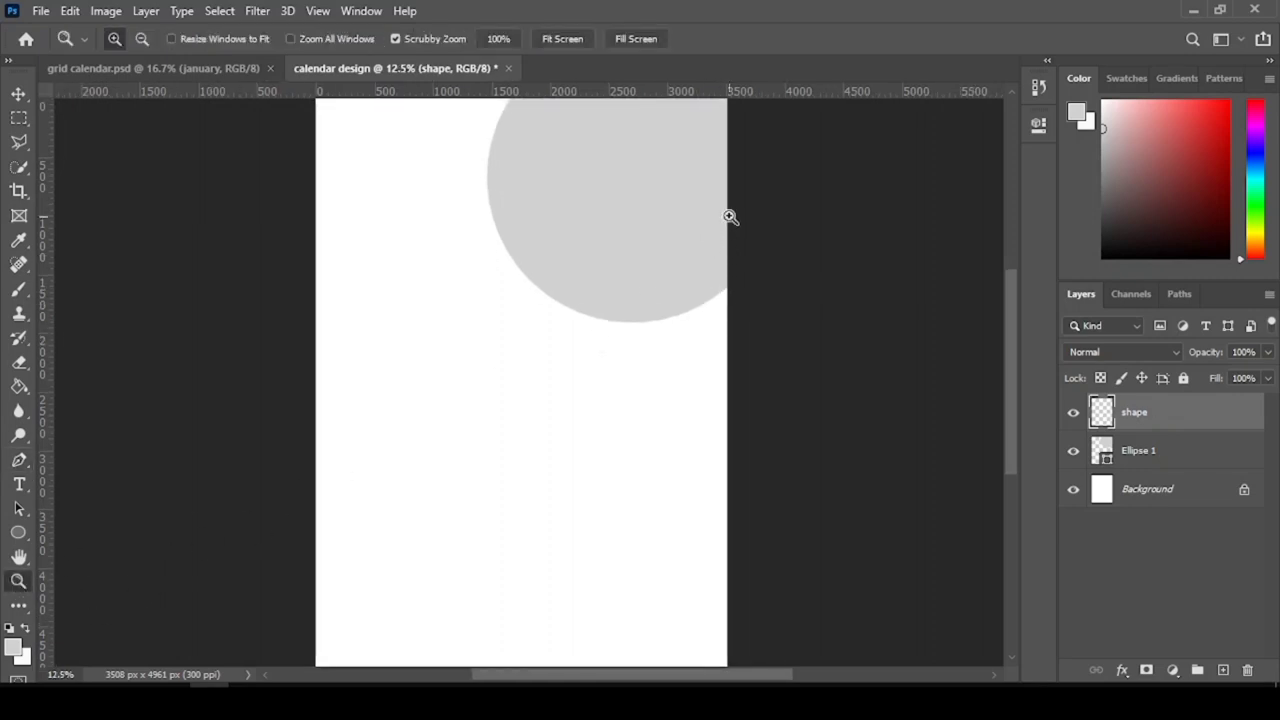
left_click(703, 242)
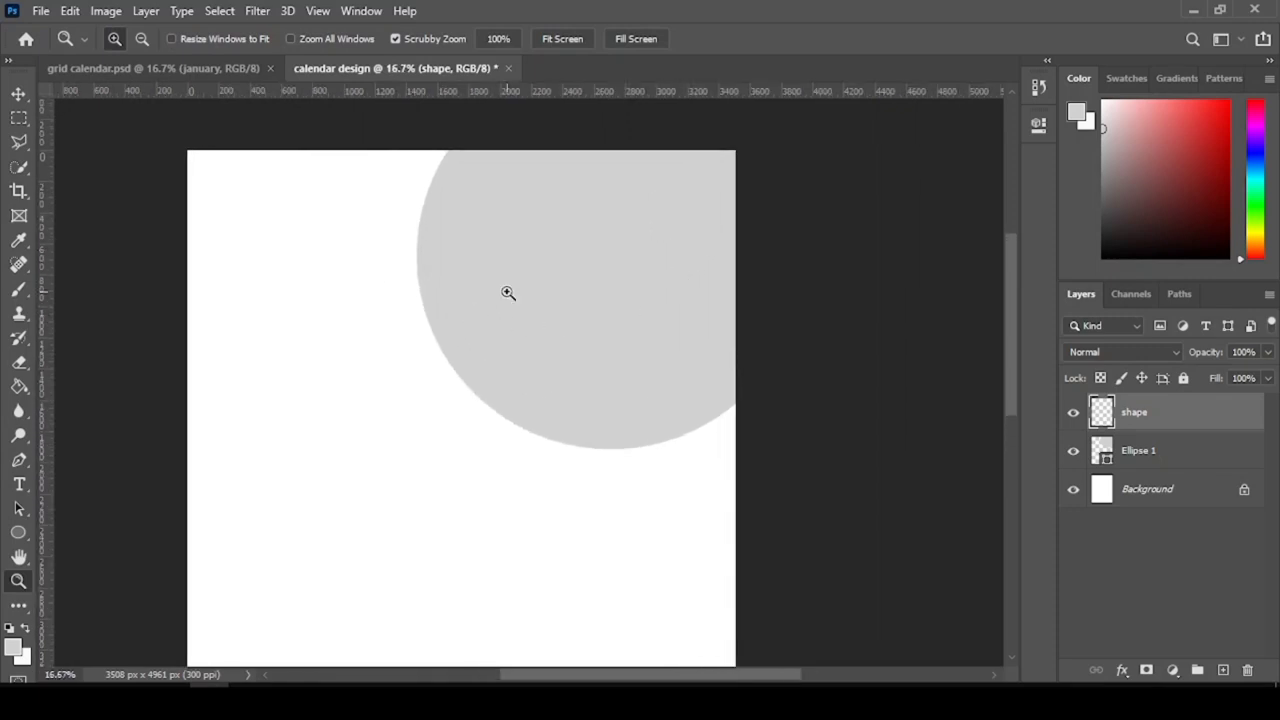
left_click(18, 460)
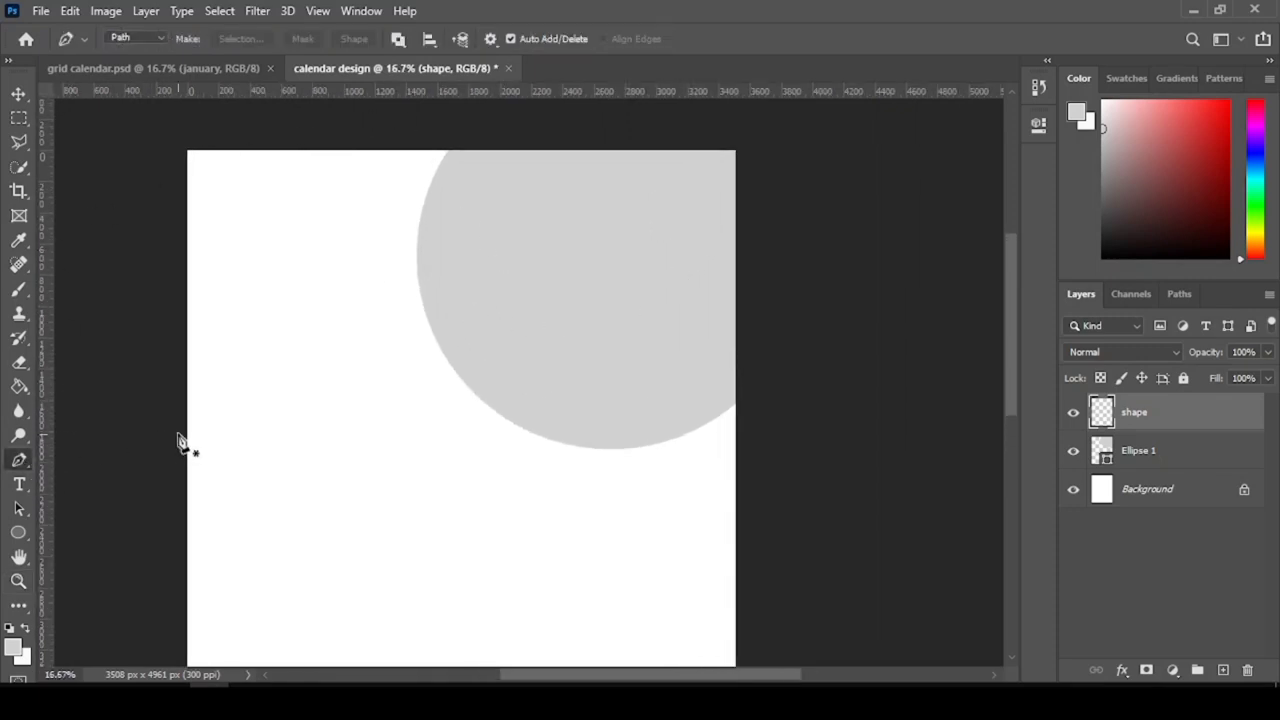
- Draw a closed pen path that waves left from the circle's right edge and wraps above the page top
left_click(736, 403)
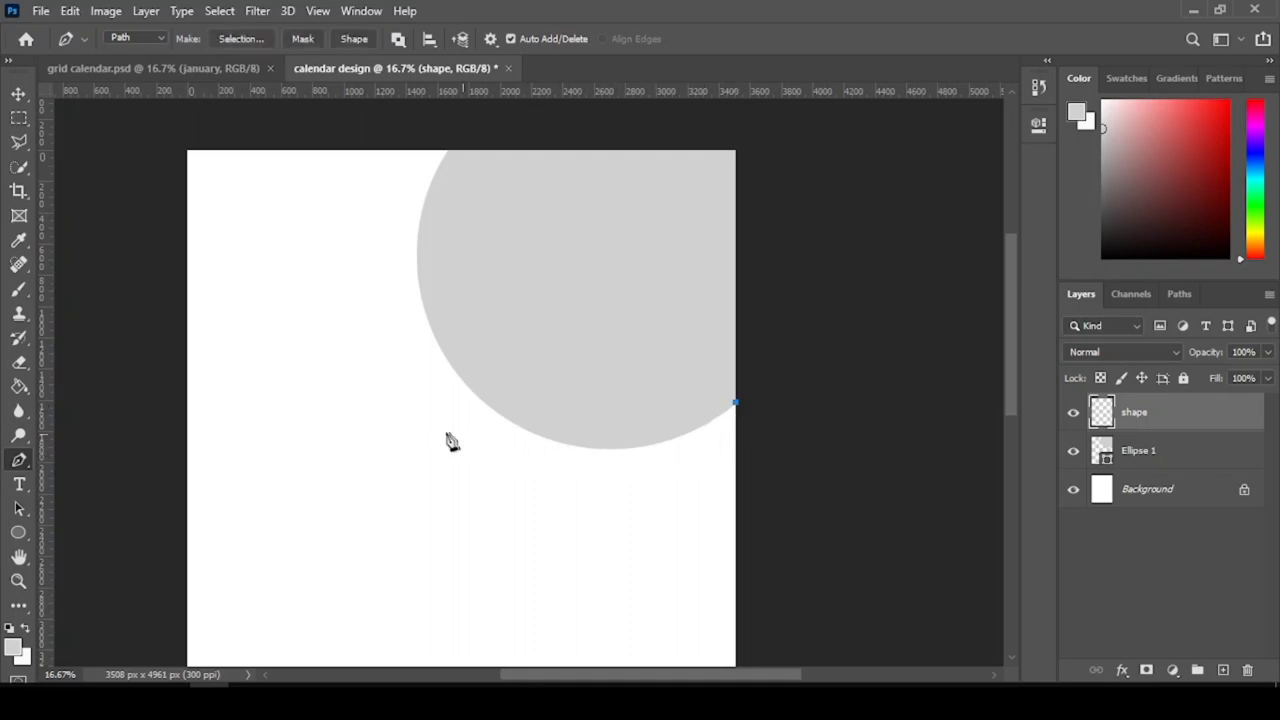
left_click_drag(433, 431, 221, 365)
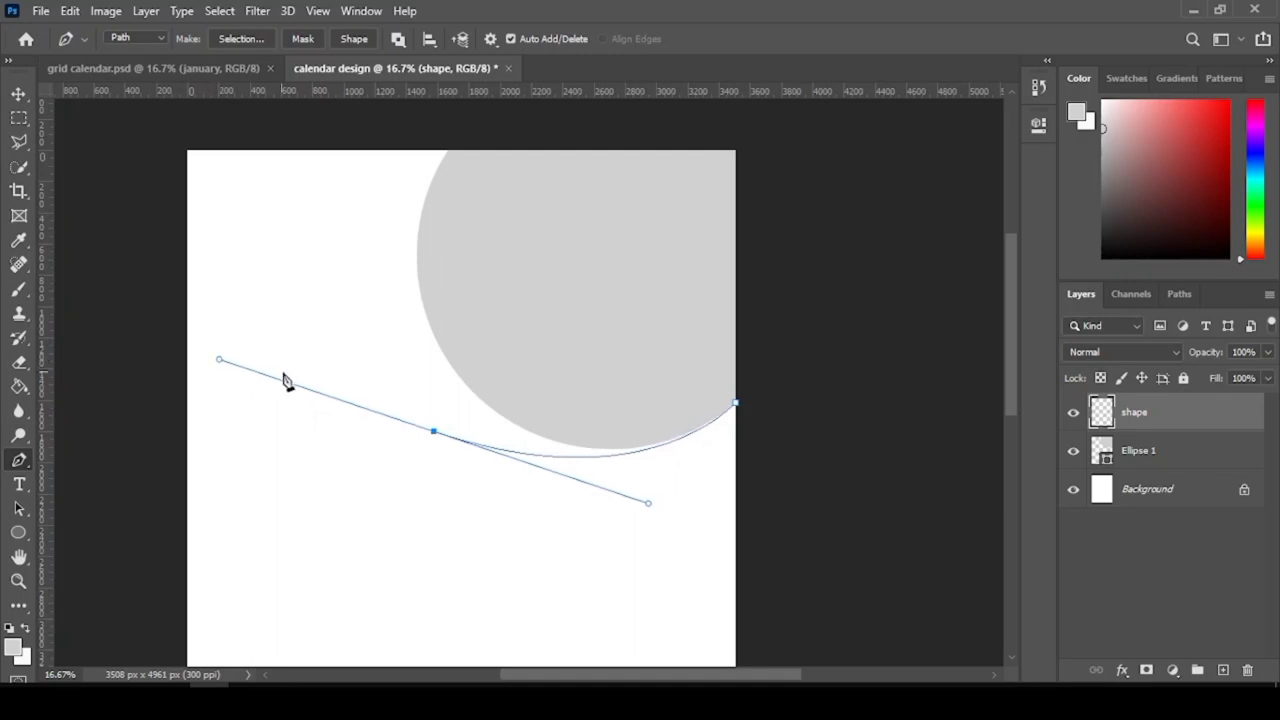
left_click(433, 434)
left_click_drag(153, 396, 62, 442)
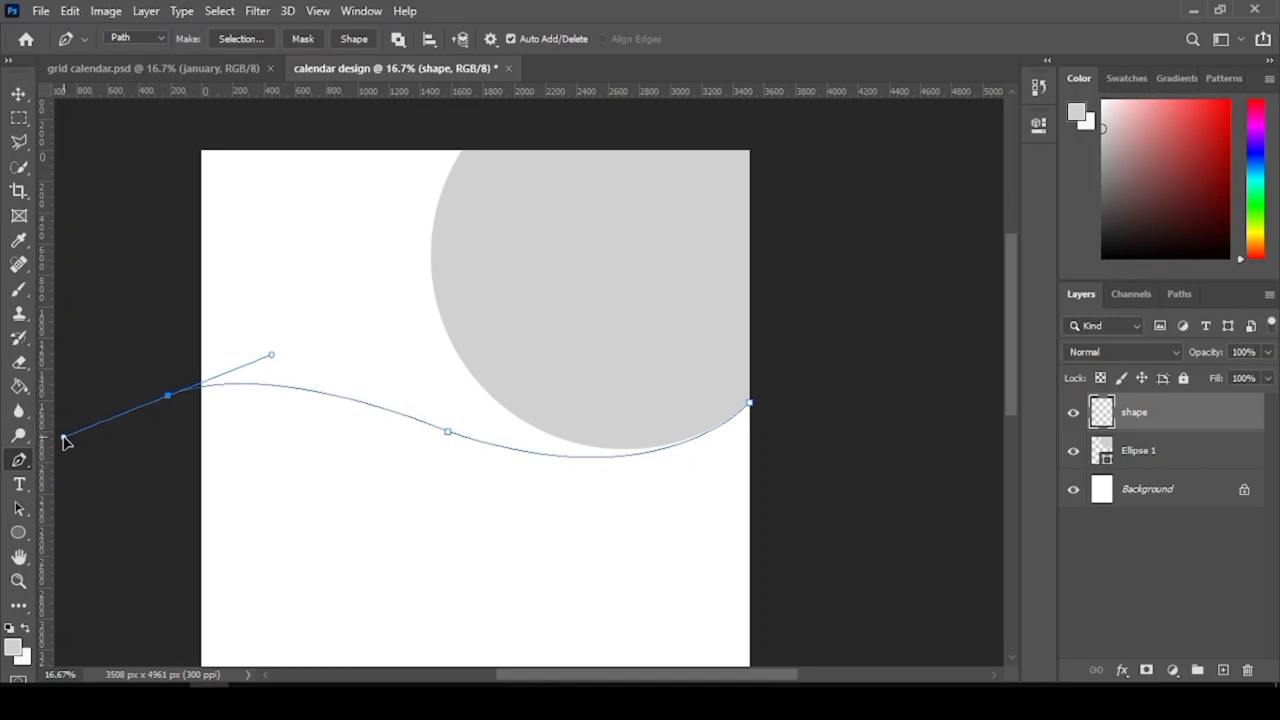
left_click_drag(60, 441, 86, 421)
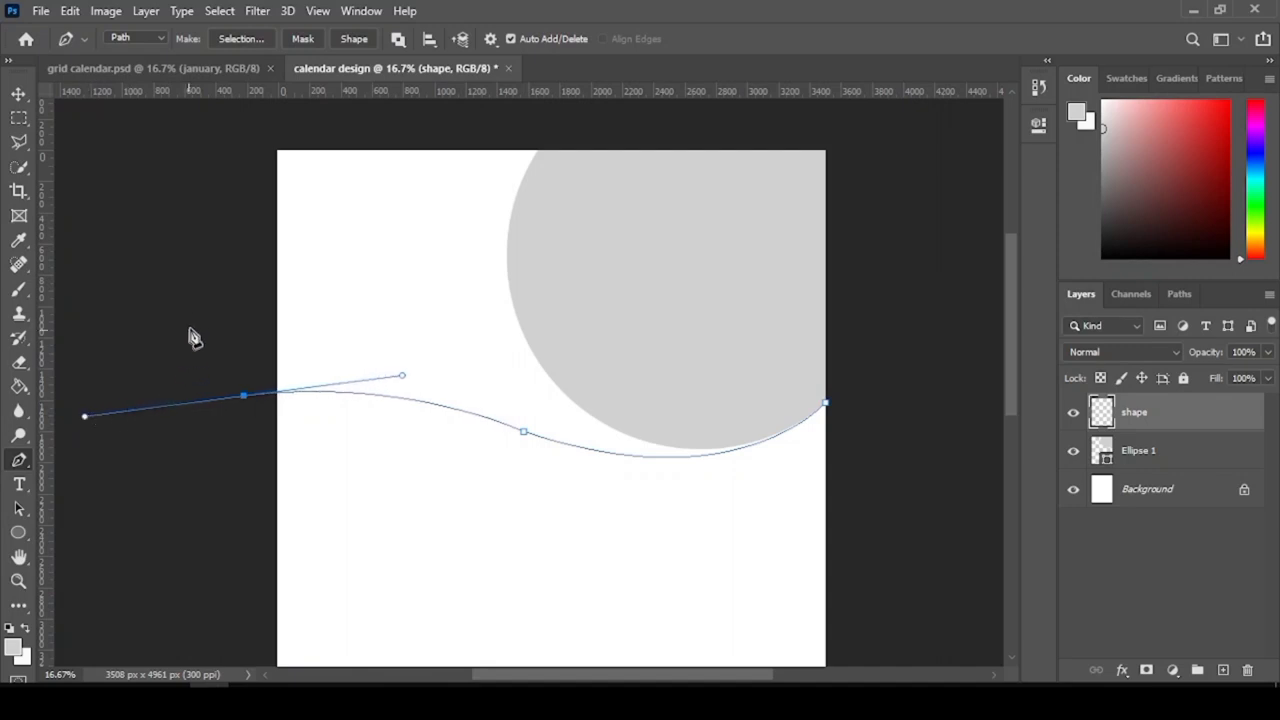
left_click(245, 396, "alt")
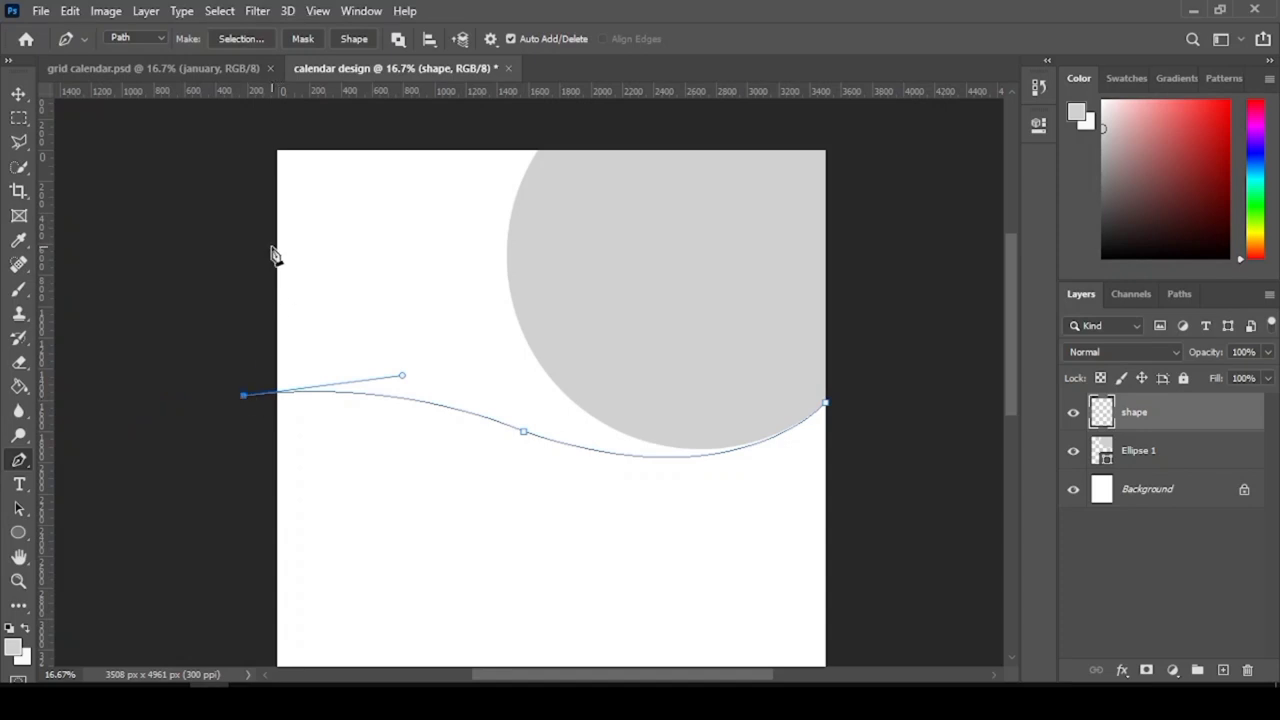
left_click(261, 137)
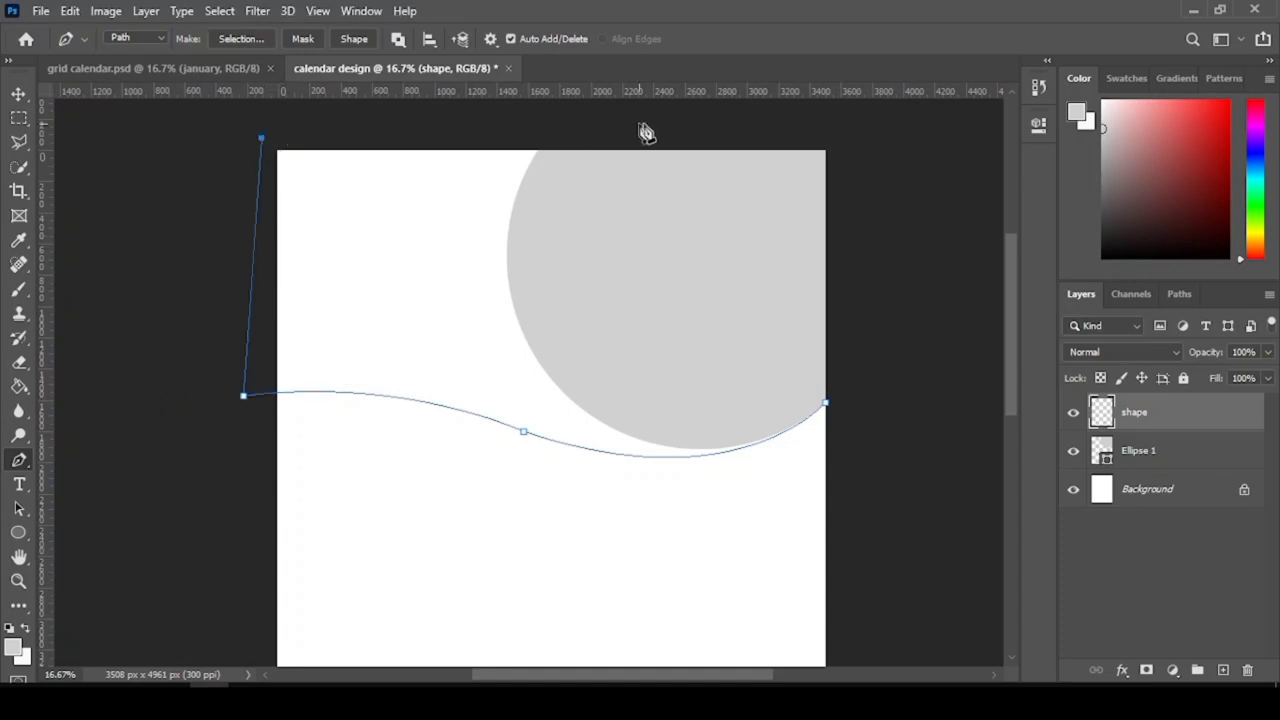
left_click(720, 126)
left_click(844, 135)
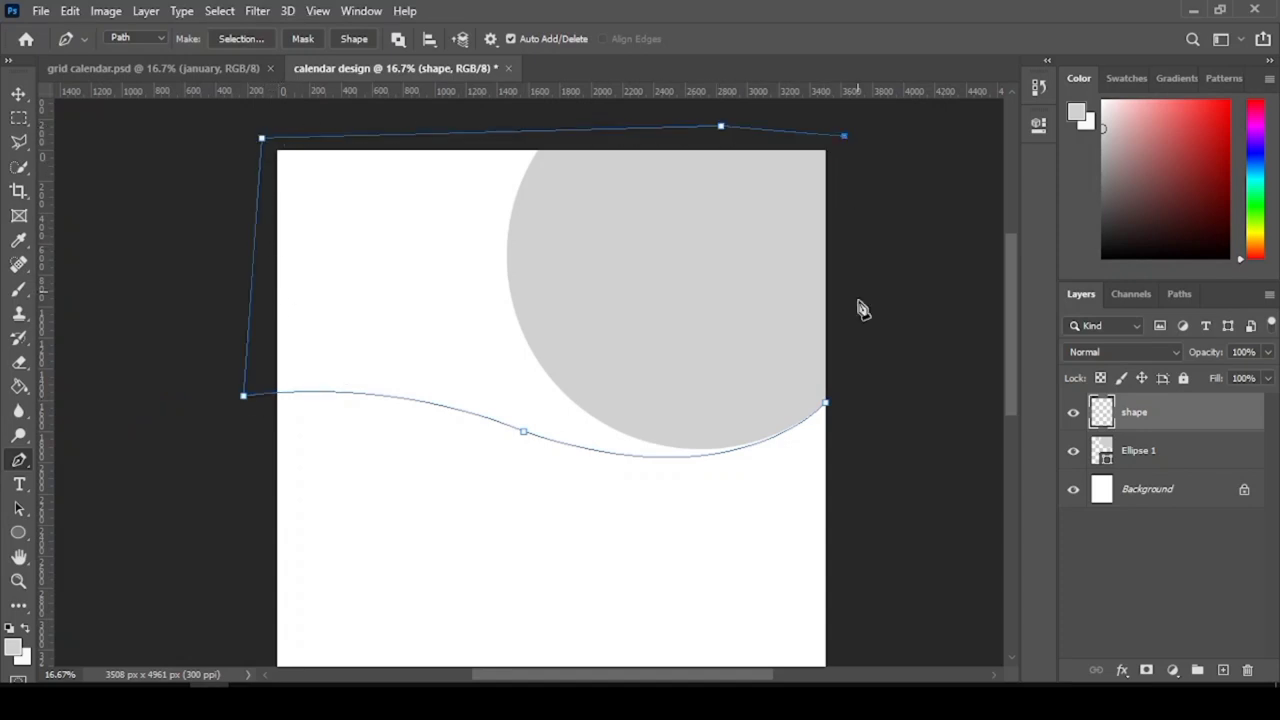
left_click(827, 403)
- Pick light blue #4ea0fc as the custom fill colour for the header path
right_click(219, 201)
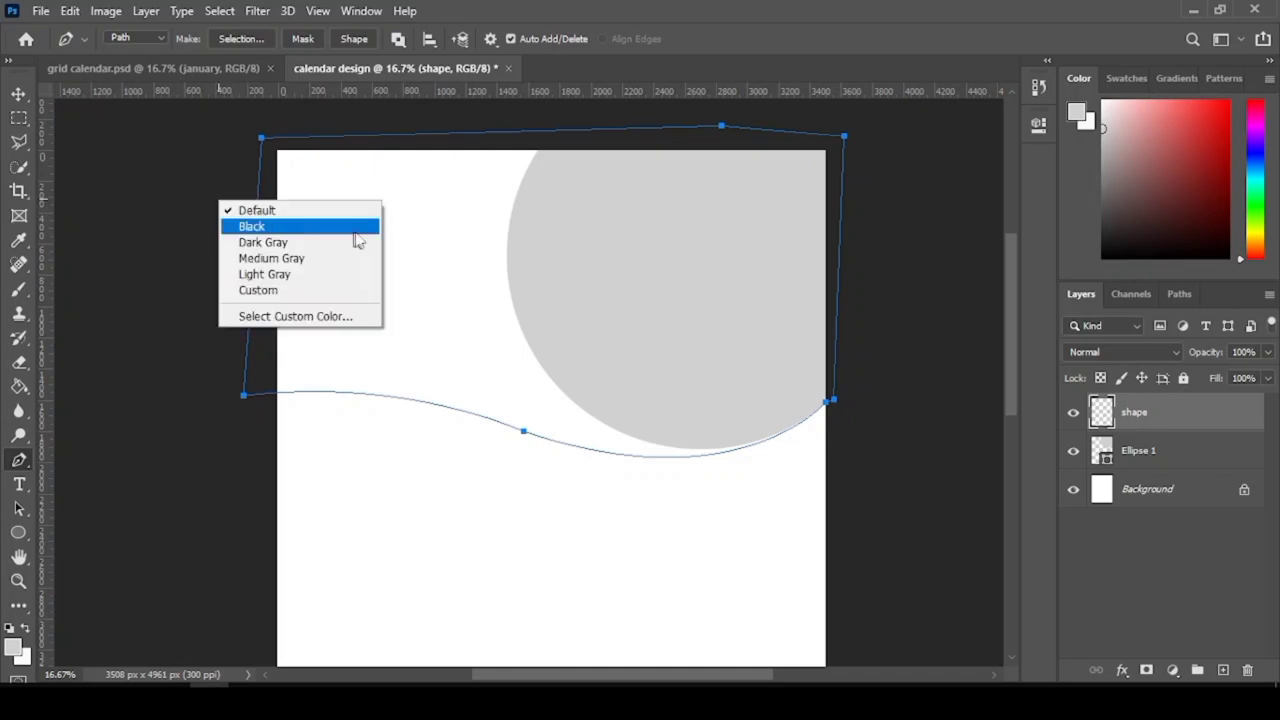
left_click(427, 173)
right_click(428, 177)
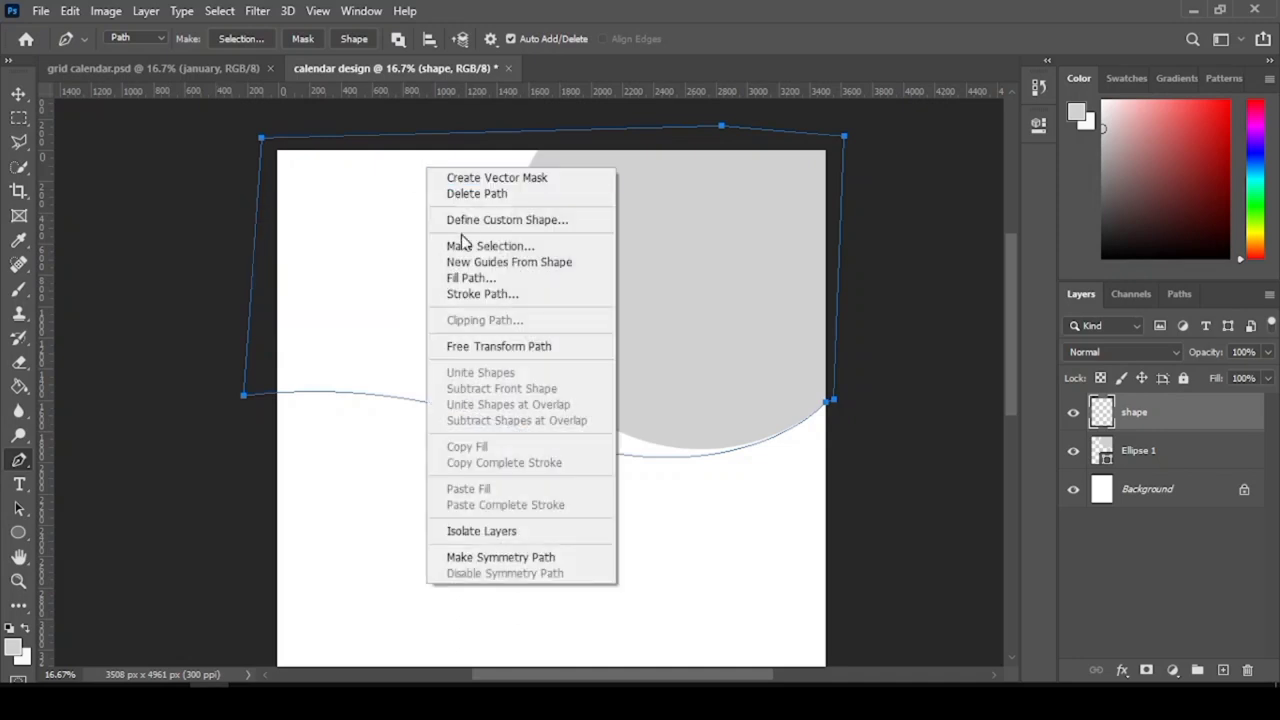
left_click(490, 280)
left_click(620, 157)
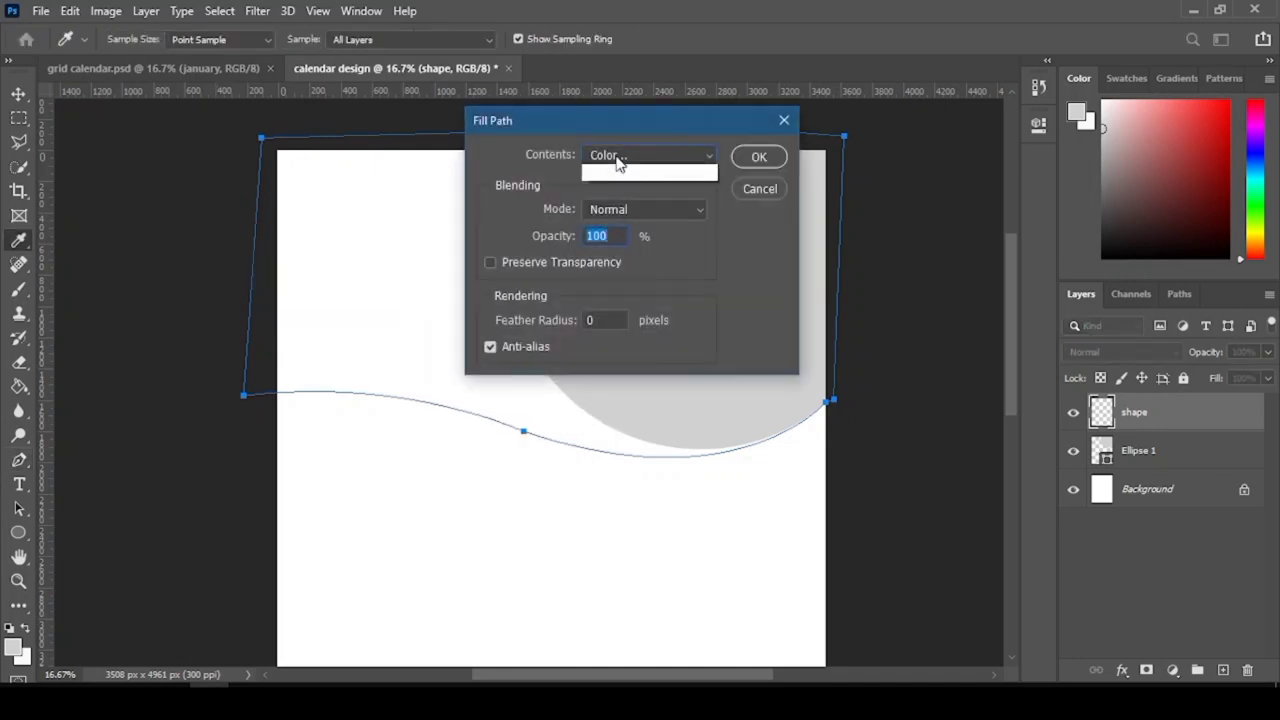
left_click(618, 207)
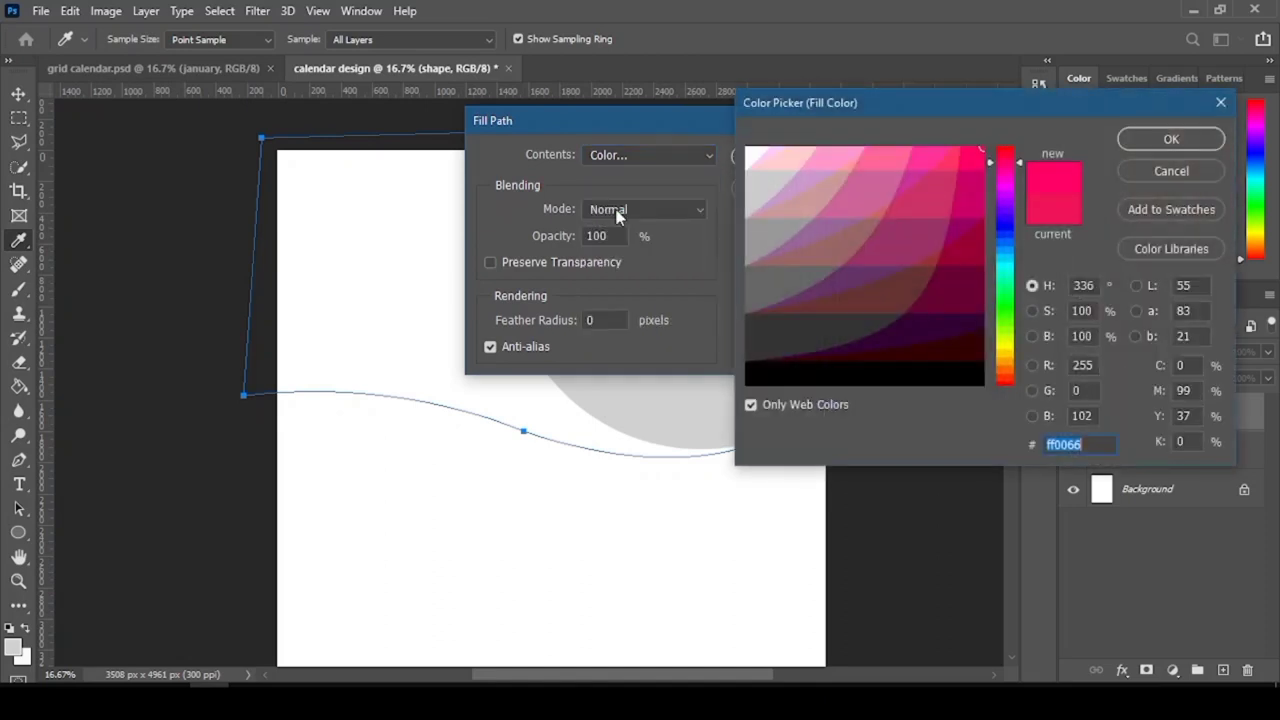
left_click(804, 404)
left_click(1008, 237)
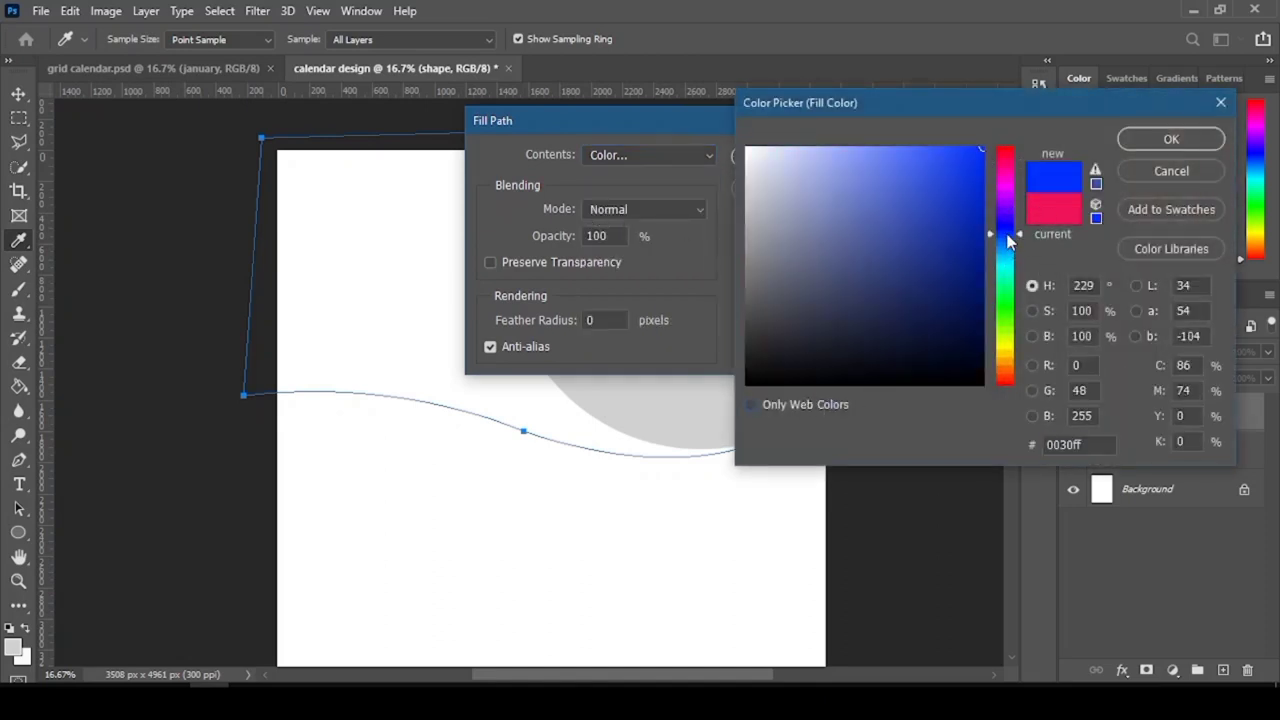
mouse_move(1008, 237)
left_mouse_down()
mouse_move(1002, 215)
mouse_move(1006, 252)
left_mouse_up()
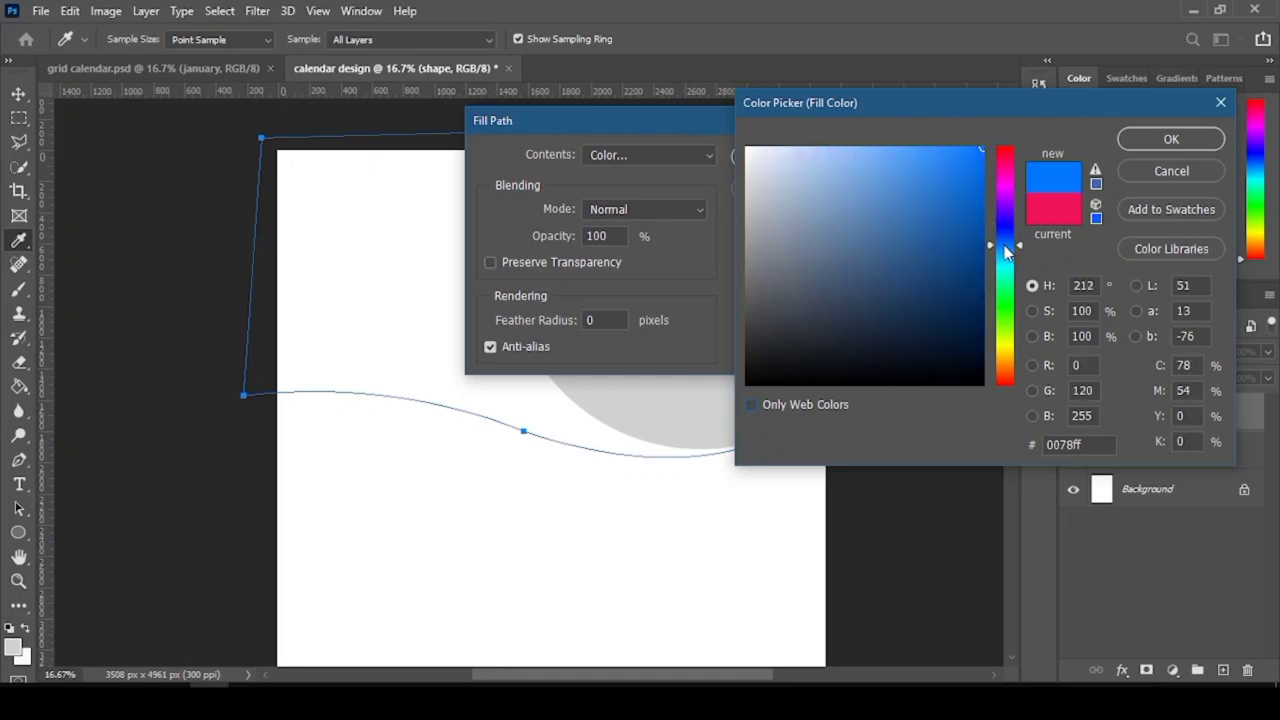
left_click(910, 149)
left_click(1171, 139)
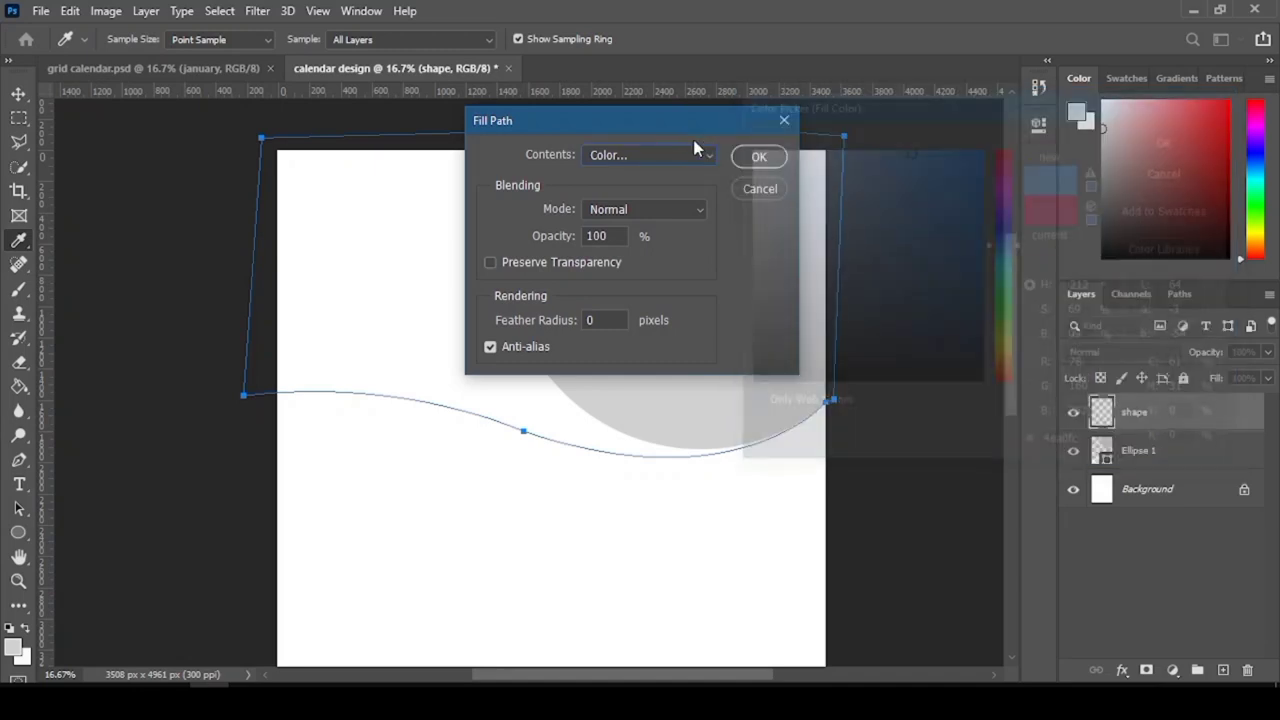
- Apply the blue fill and delete the leftover path outline
left_click(757, 157)
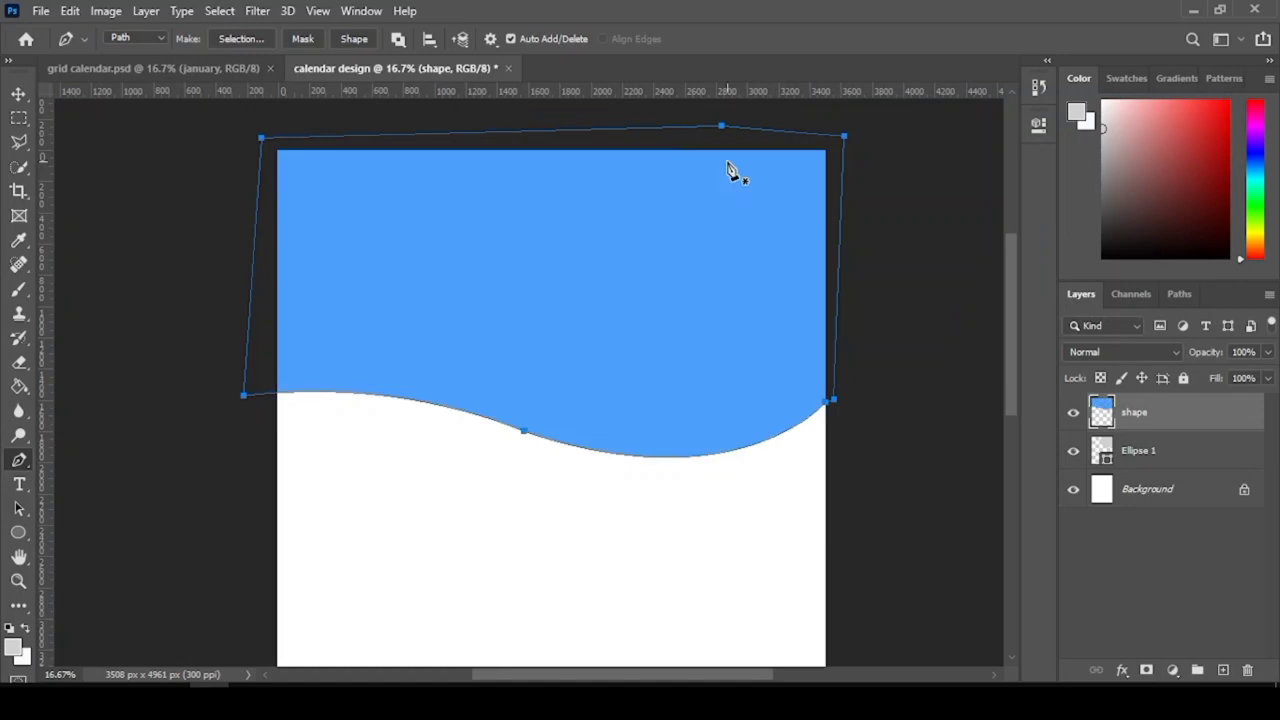
right_click(682, 174)
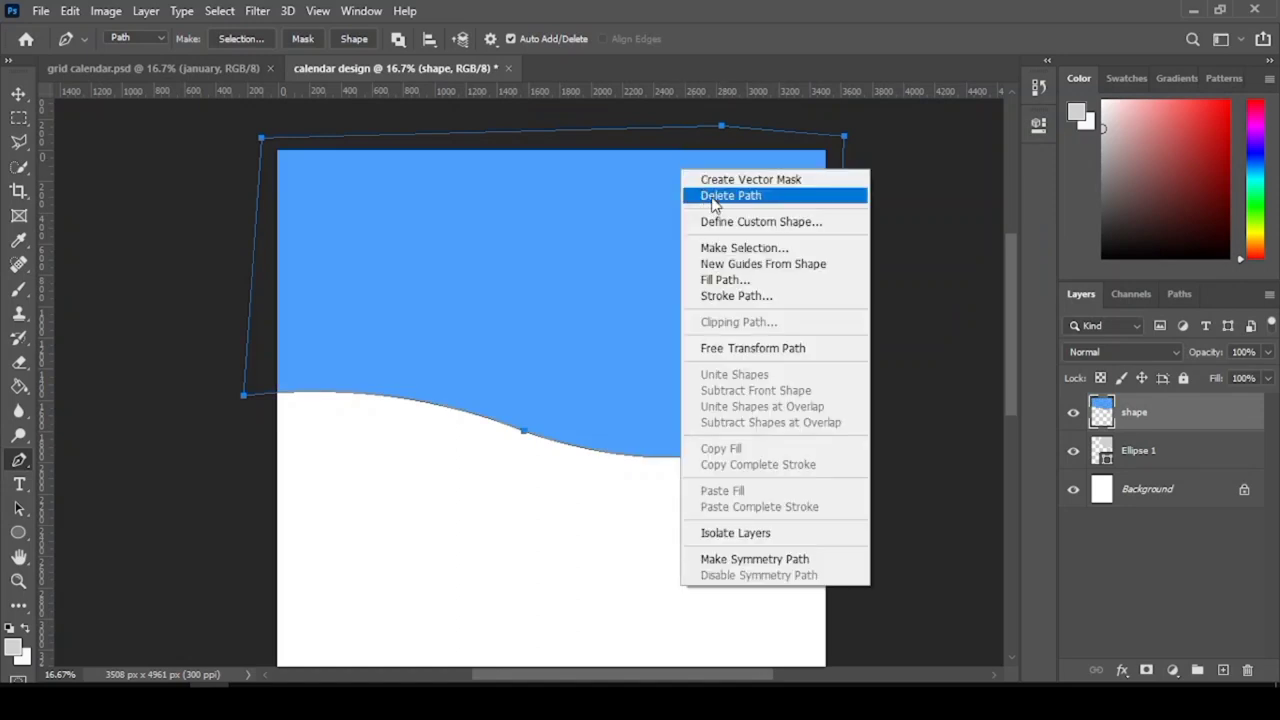
left_click(713, 197)
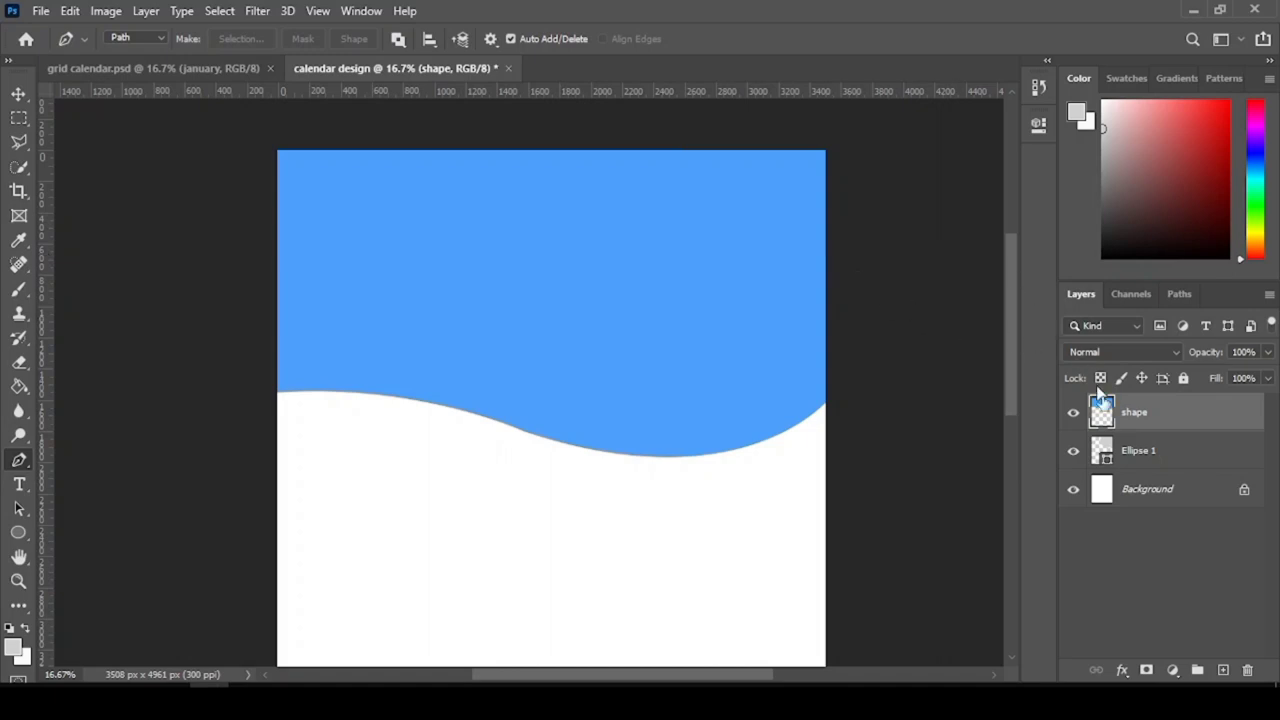
- Move the shape layer below Ellipse 1, add Layer 1 above shape, and start a path at the wave's right end
left_click_drag(1143, 423, 1148, 470)
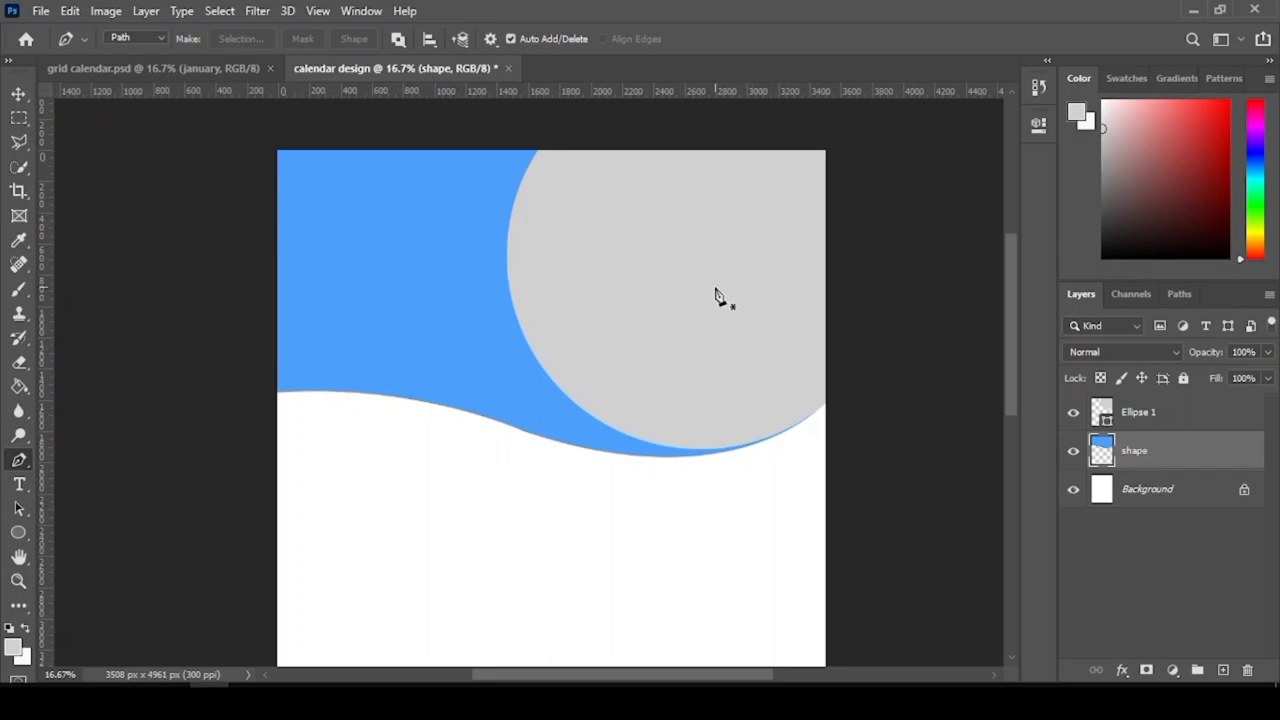
left_click(1143, 422)
left_click(1143, 451)
left_click(1223, 670)
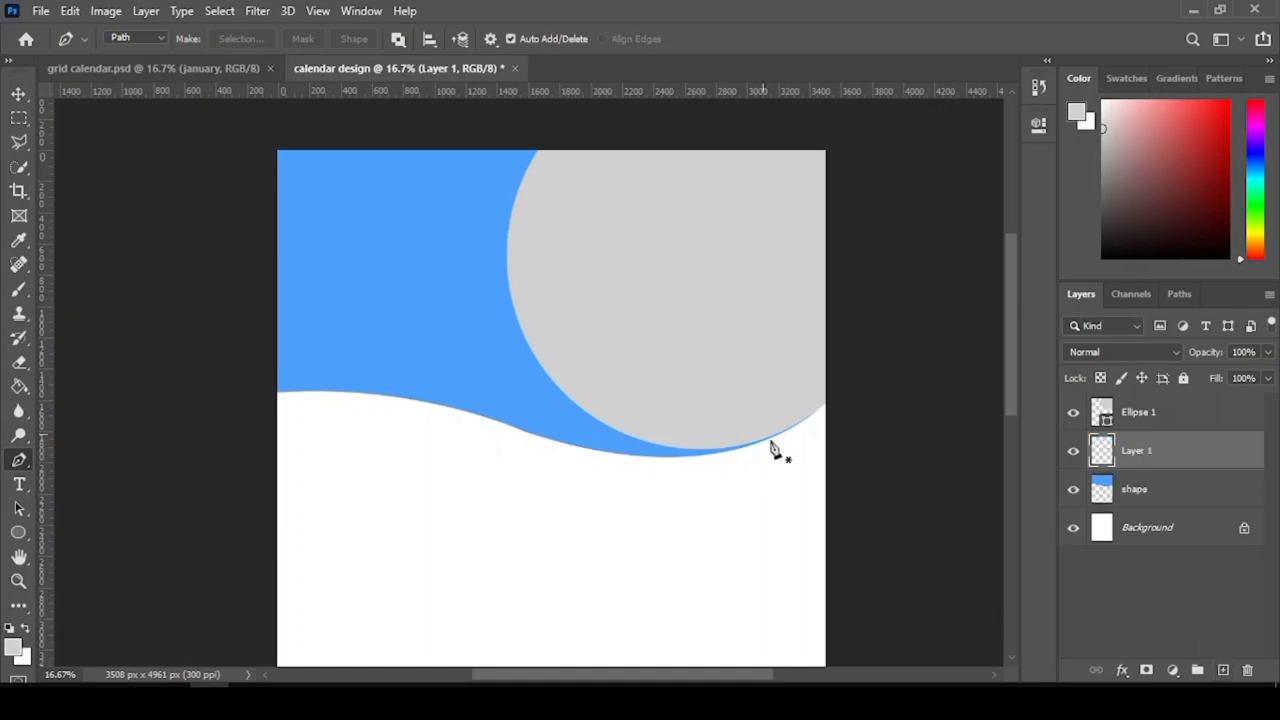
left_click(823, 406)
- Curve the path's lower edge as a second wave just below the blue one, out to the left page edge
left_click(497, 458)
left_click_drag(497, 458, 267, 379)
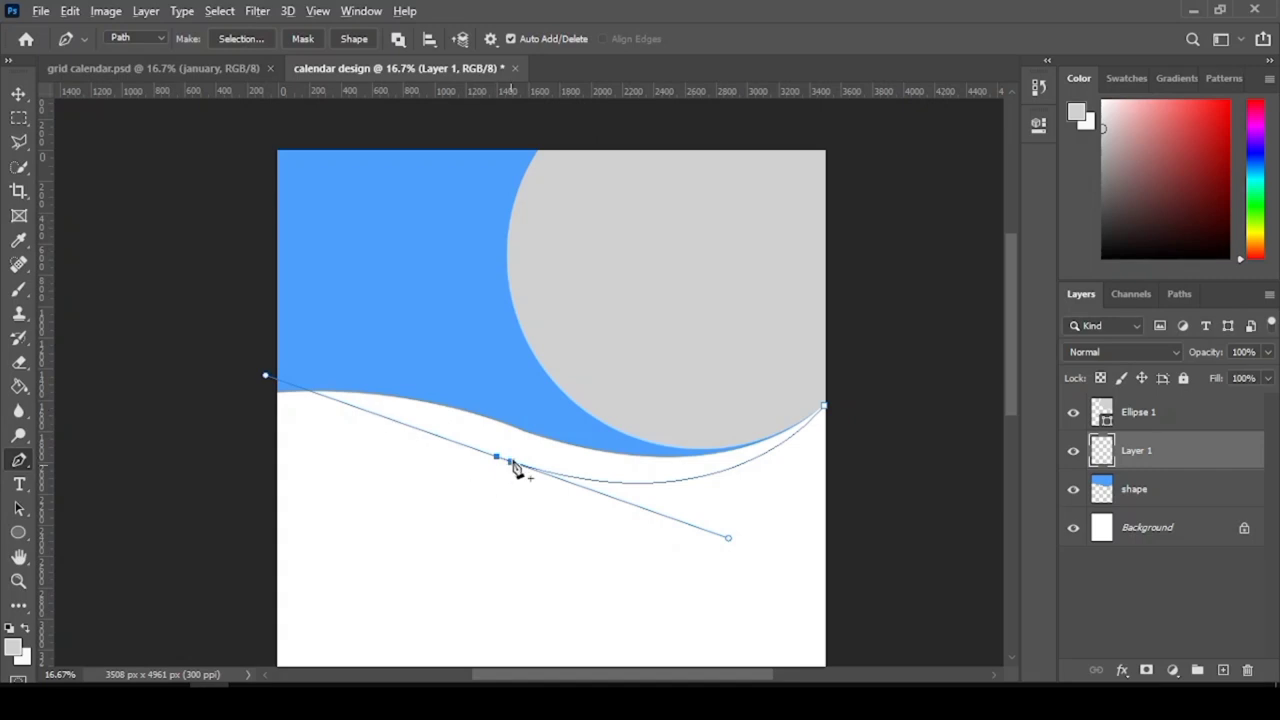
left_click(500, 461, "alt")
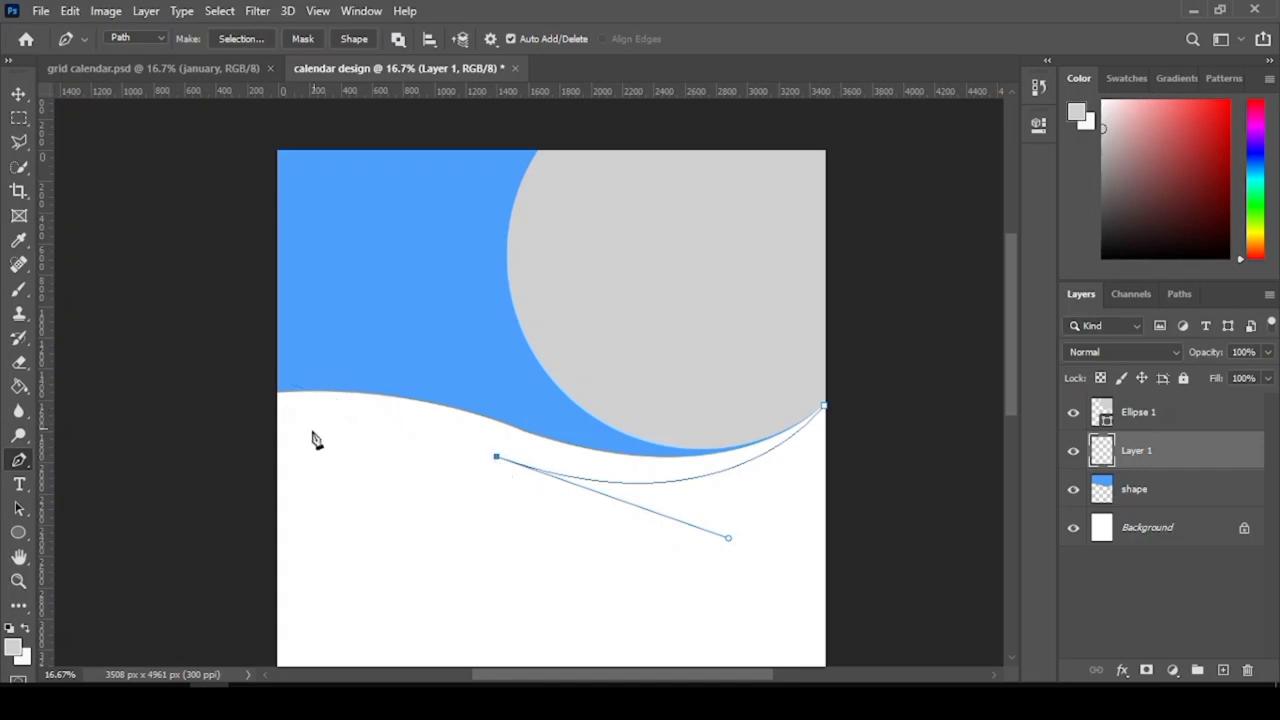
left_click_drag(258, 419, 121, 443)
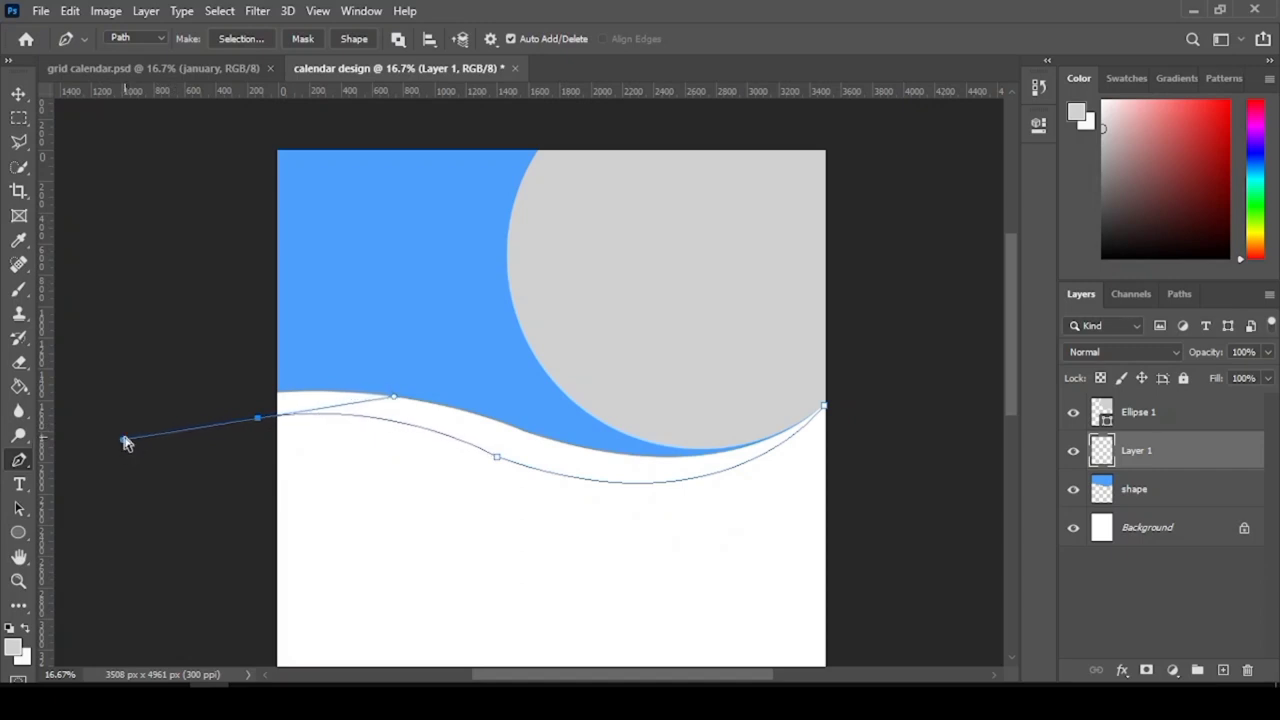
key("ctrl+z")
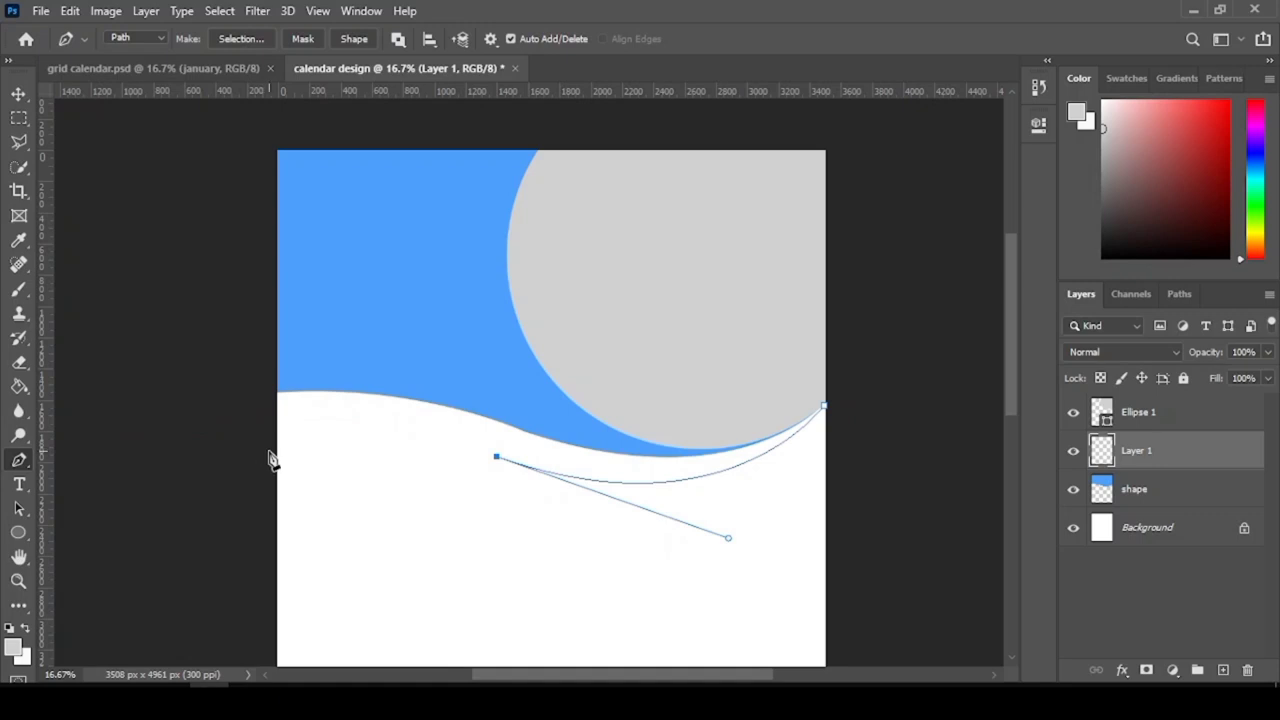
left_click_drag(268, 452, 125, 487)
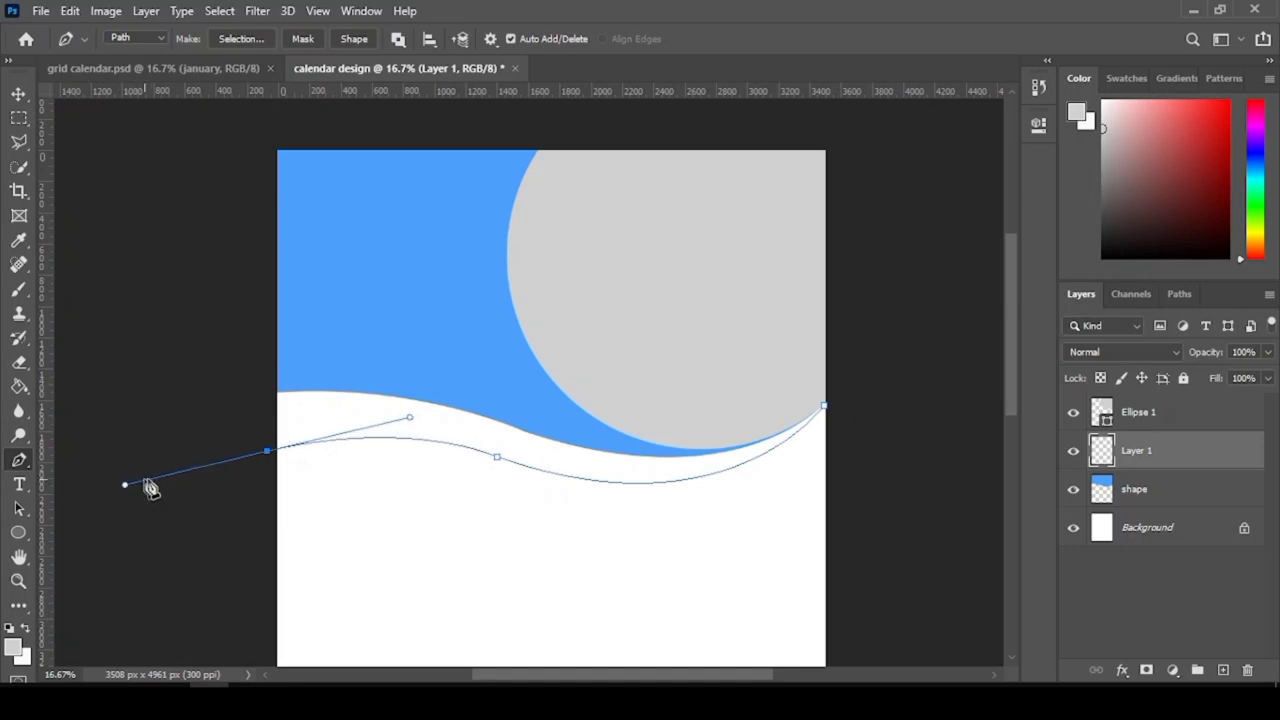
left_click(267, 453)
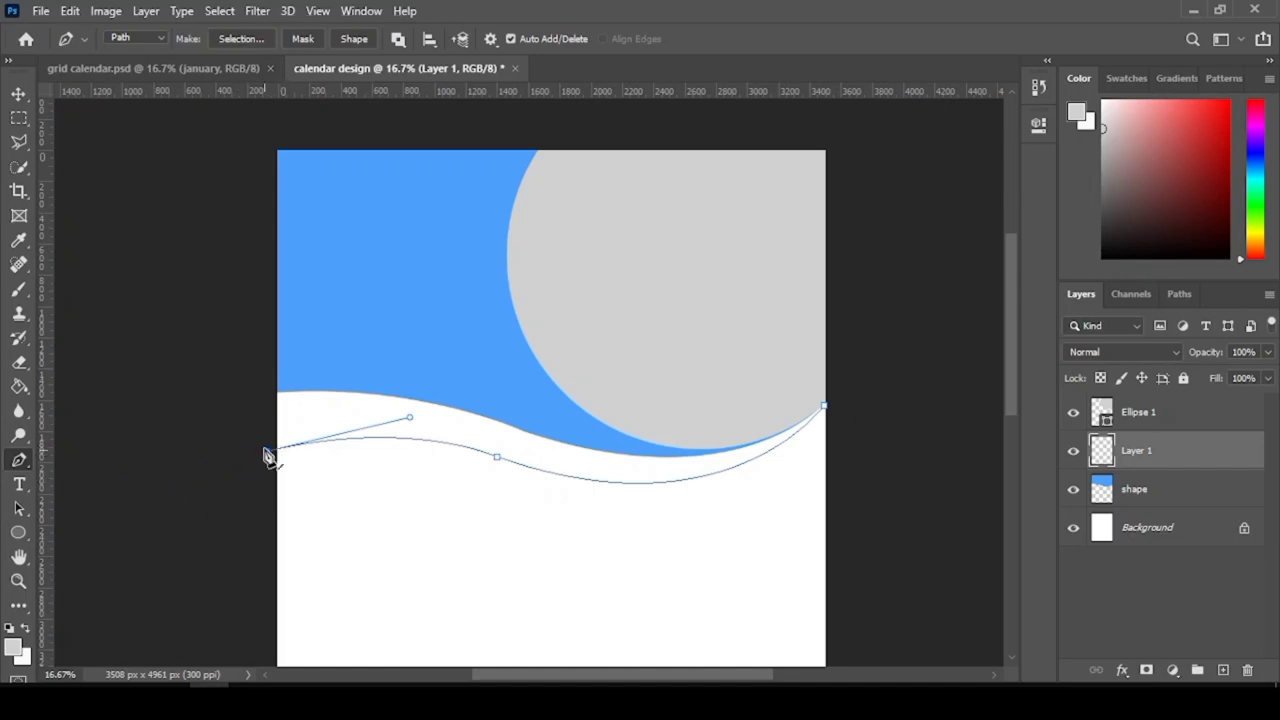
- Run the path up the left edge, across above the page top, and close it at the start
left_click(264, 249)
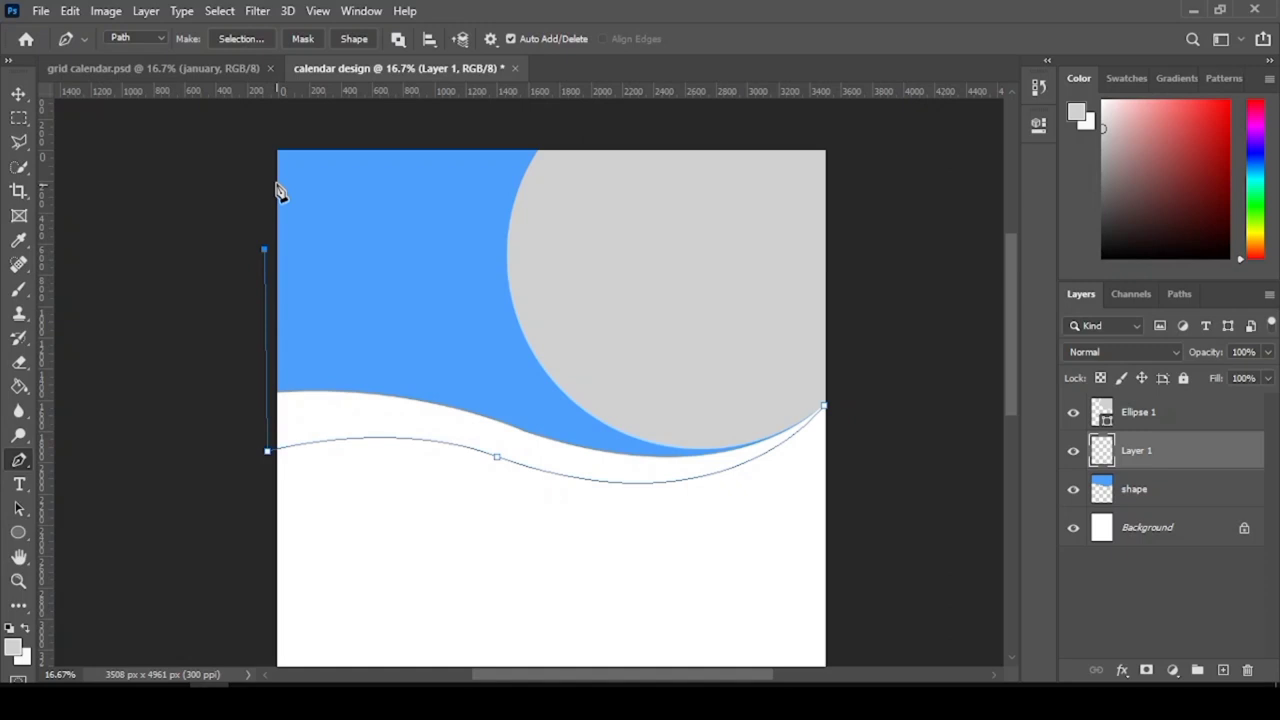
left_click(262, 134)
left_click(828, 141)
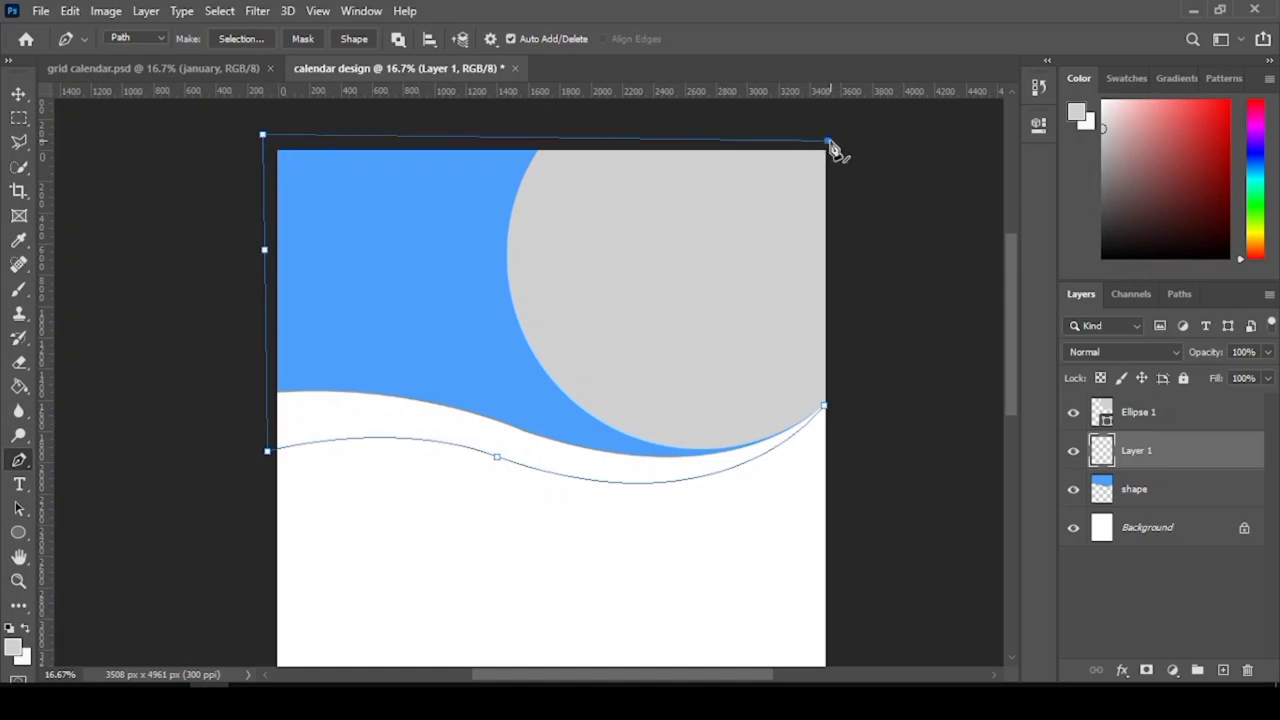
left_click(836, 391)
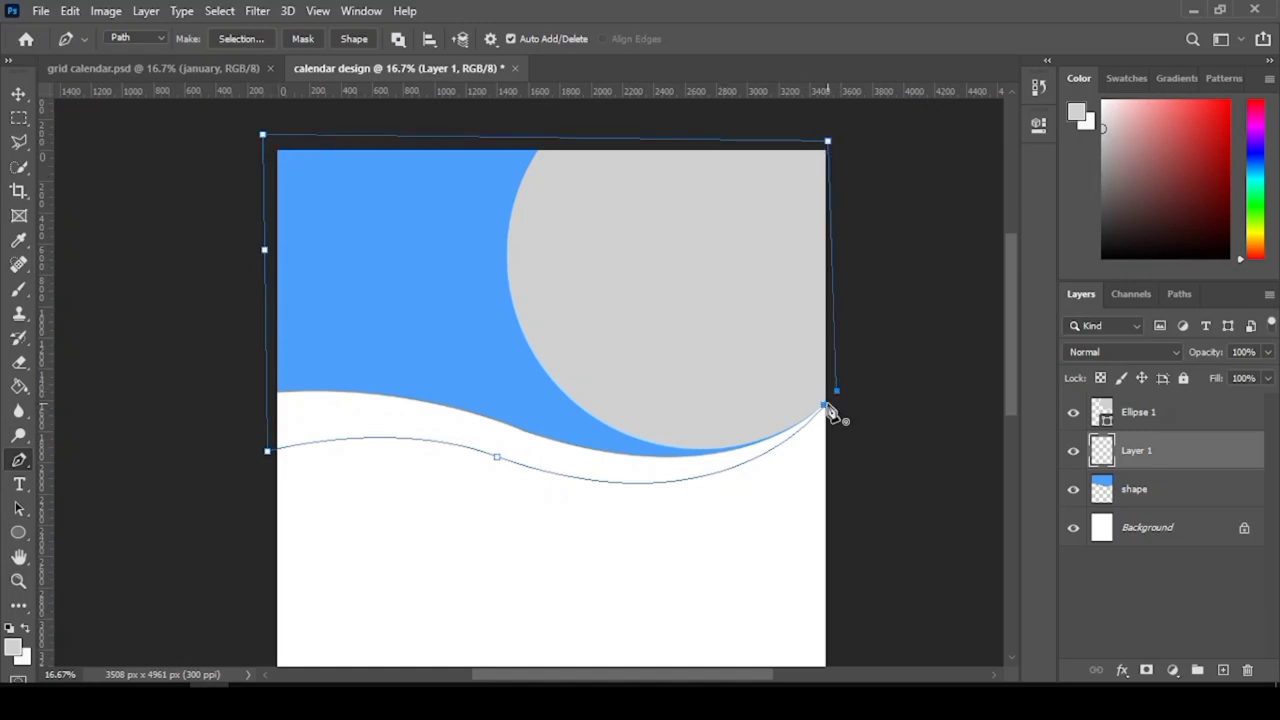
left_click(825, 407)
- Fill the new path with yellow #fcd14e
right_click(507, 318)
left_click(571, 372)
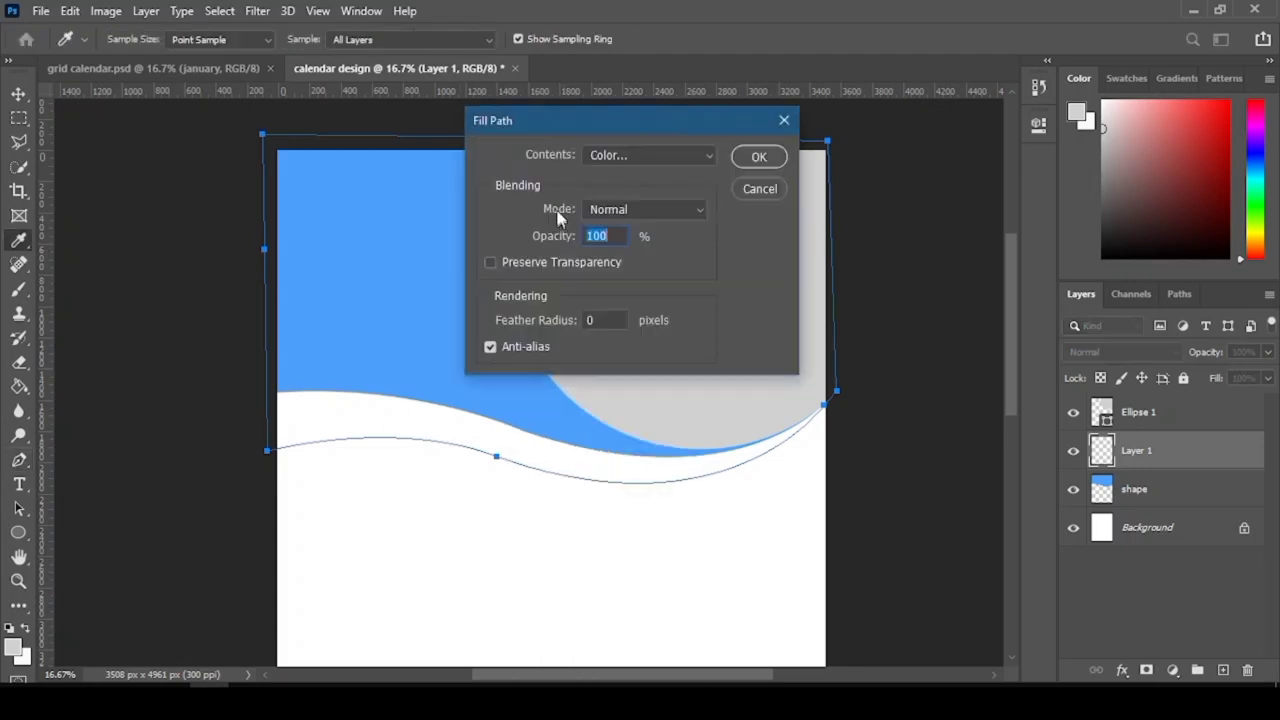
left_click(602, 167)
left_click(607, 204)
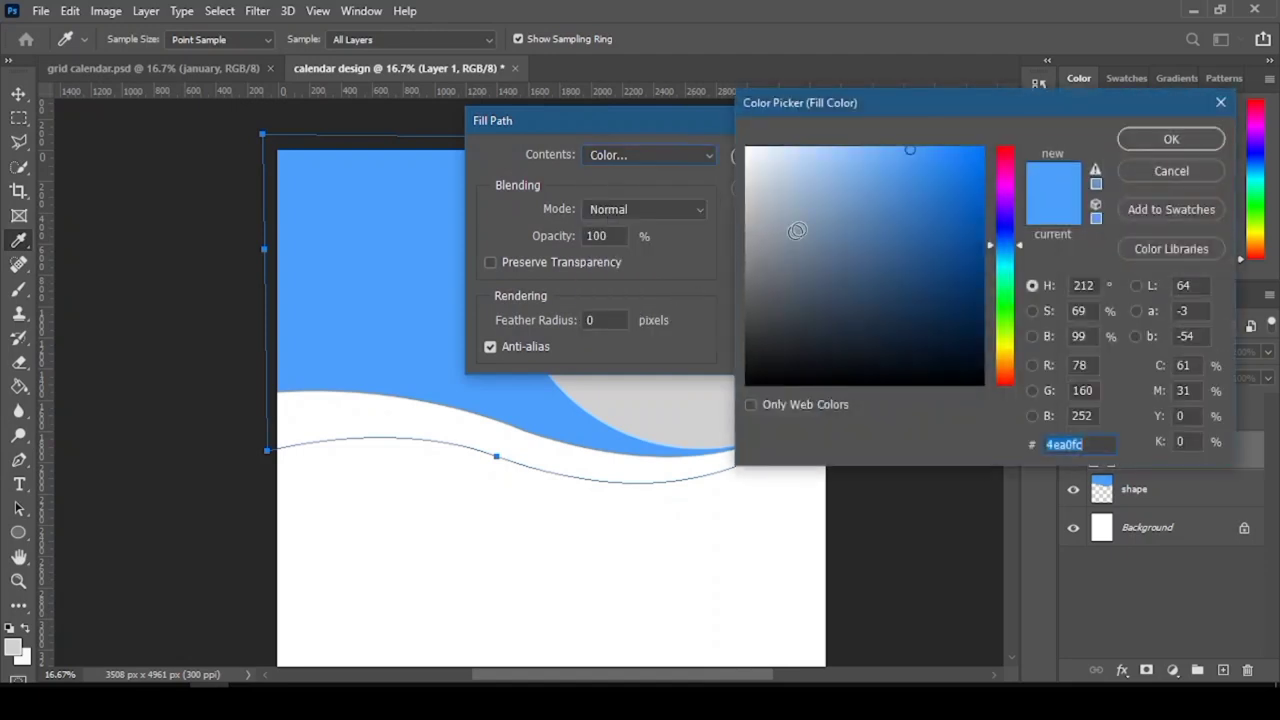
left_click(998, 336)
left_click_drag(998, 335, 1006, 363)
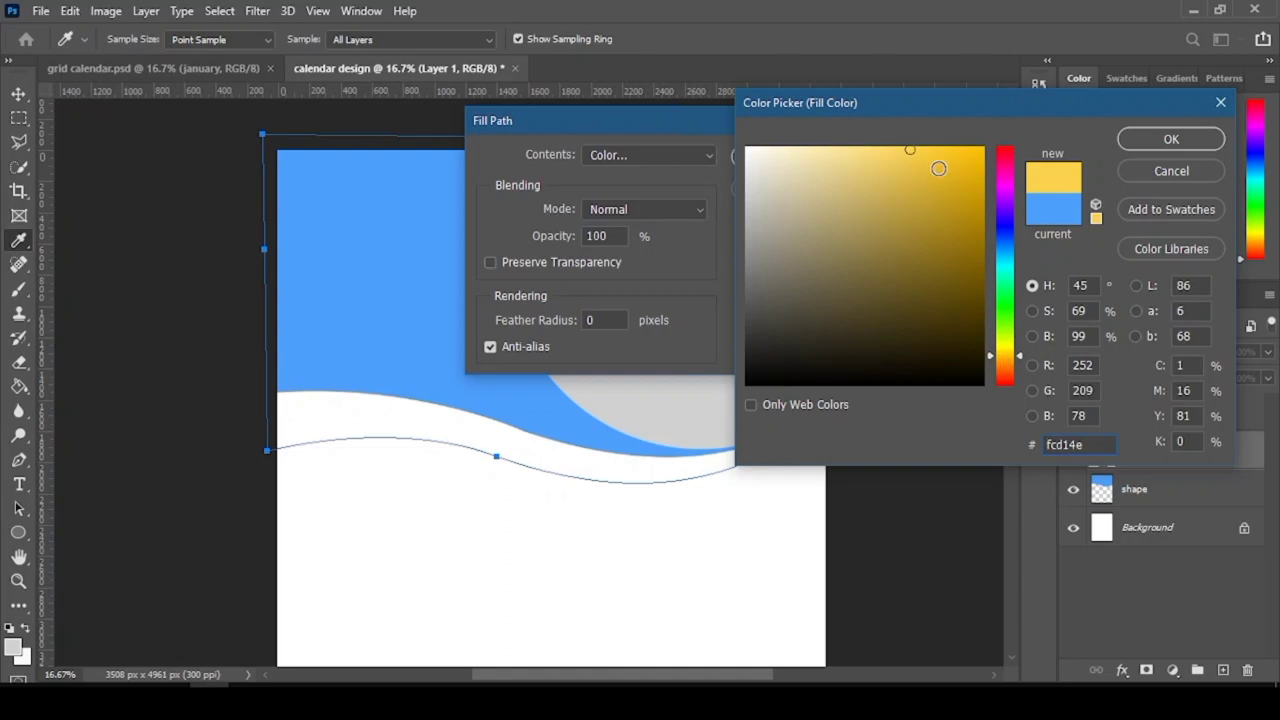
left_click(1151, 147)
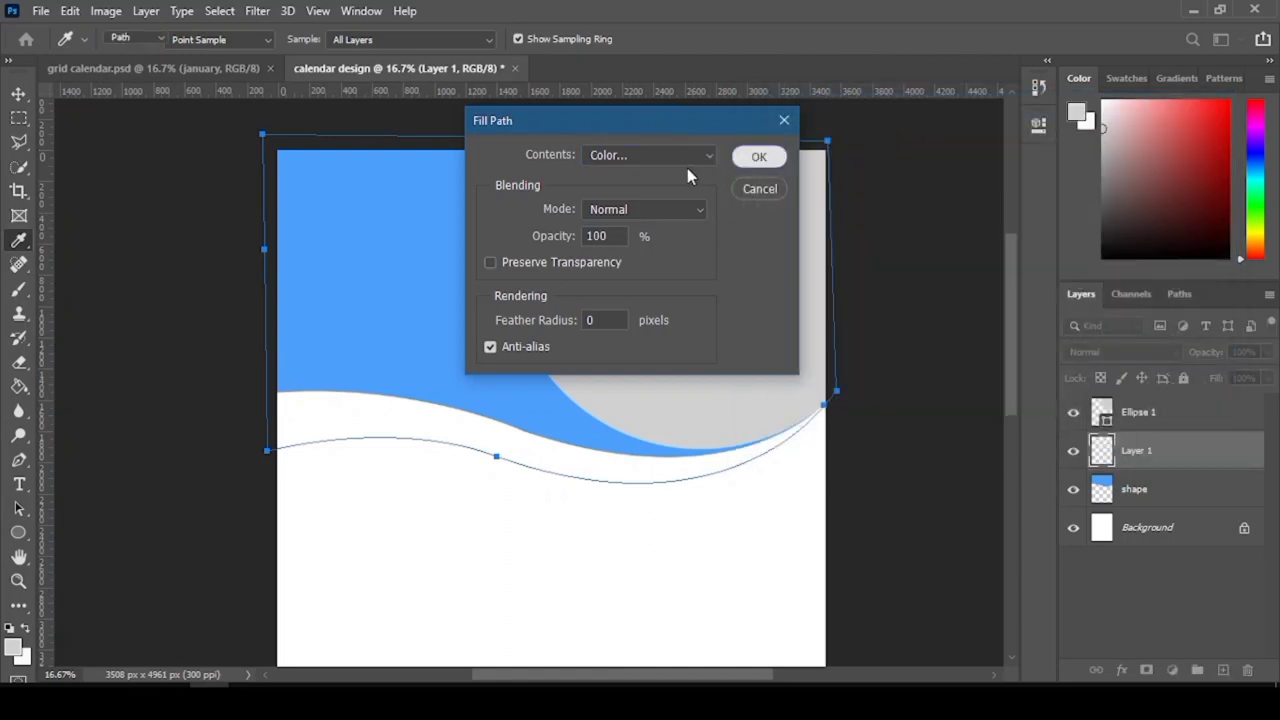
key("Escape")
- Delete the yellow path outline and move Layer 1 below the blue shape layer
right_click(630, 183)
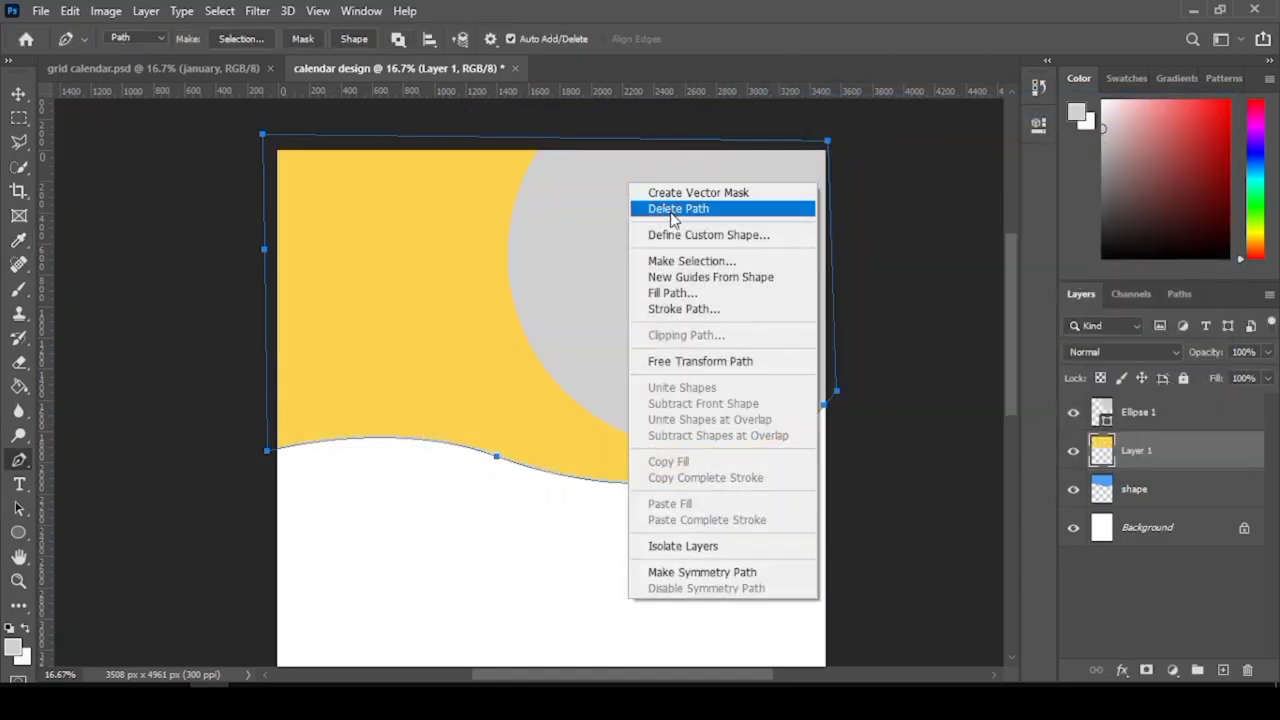
left_click(685, 207)
left_click_drag(1133, 455, 1136, 500)
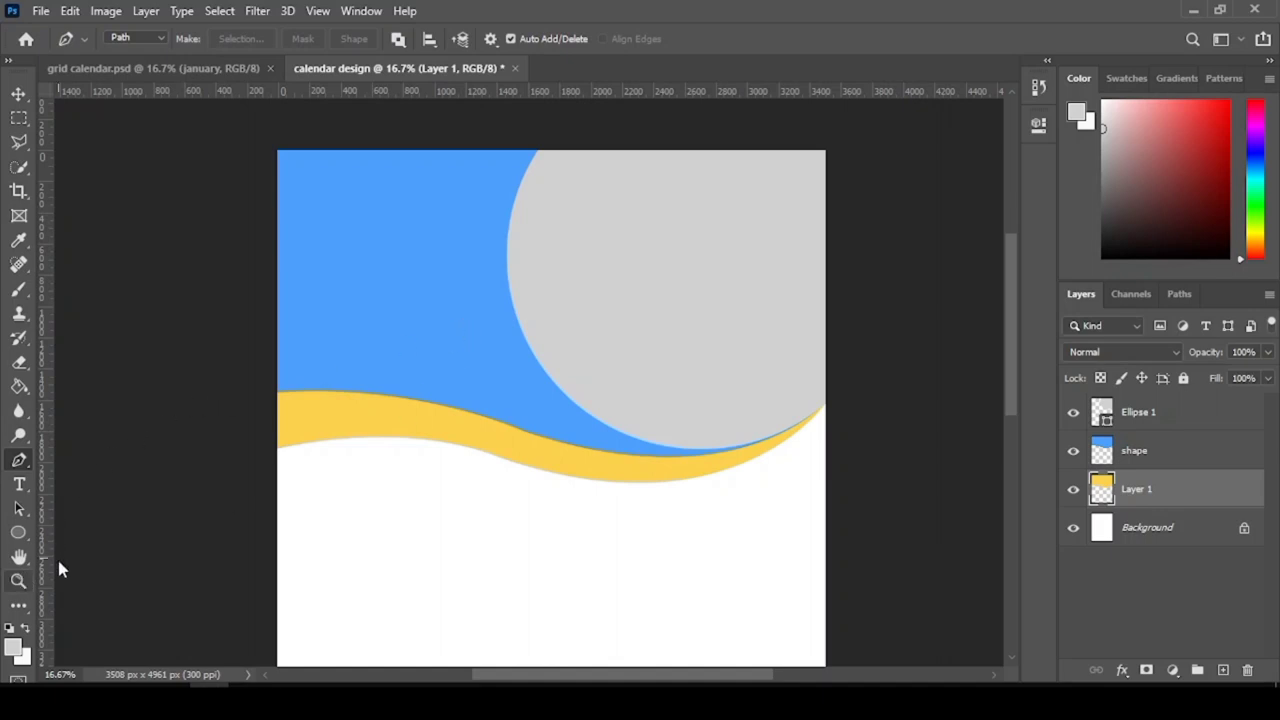
- Fit the whole page on screen and select the Ellipse 1 layer
left_click(18, 580)
right_click(463, 320)
left_click(505, 331)
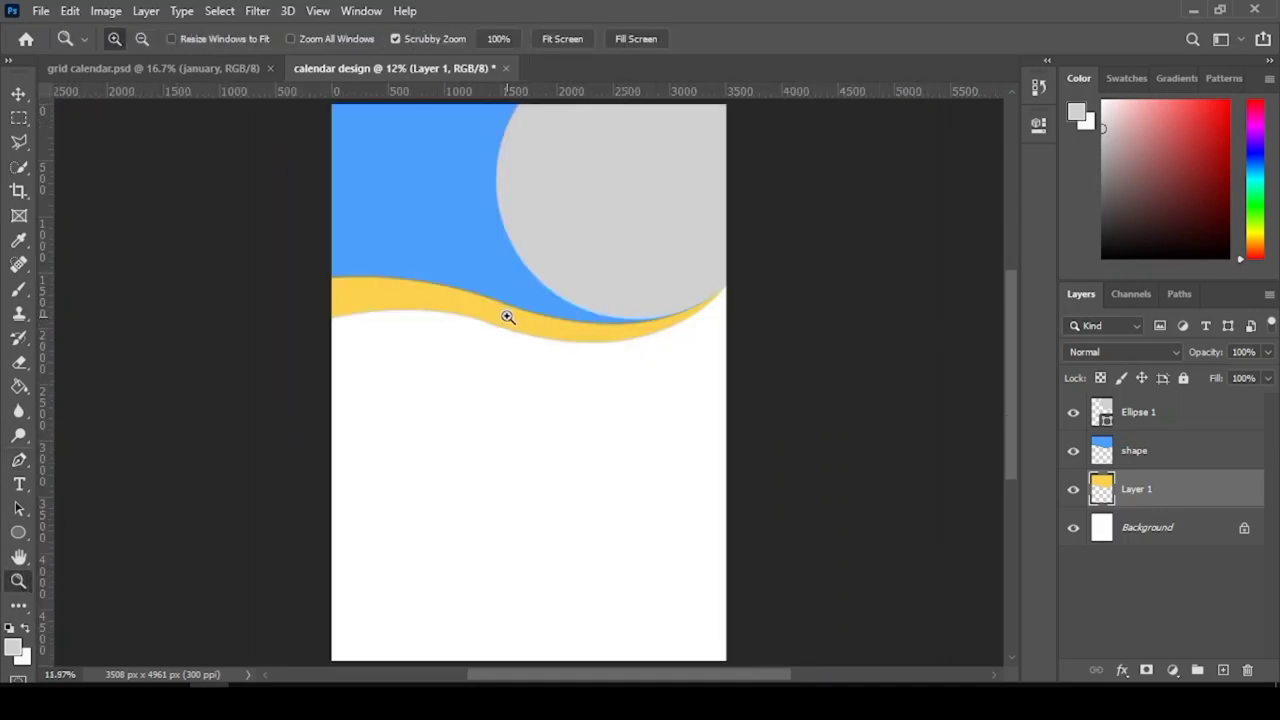
left_click(20, 93)
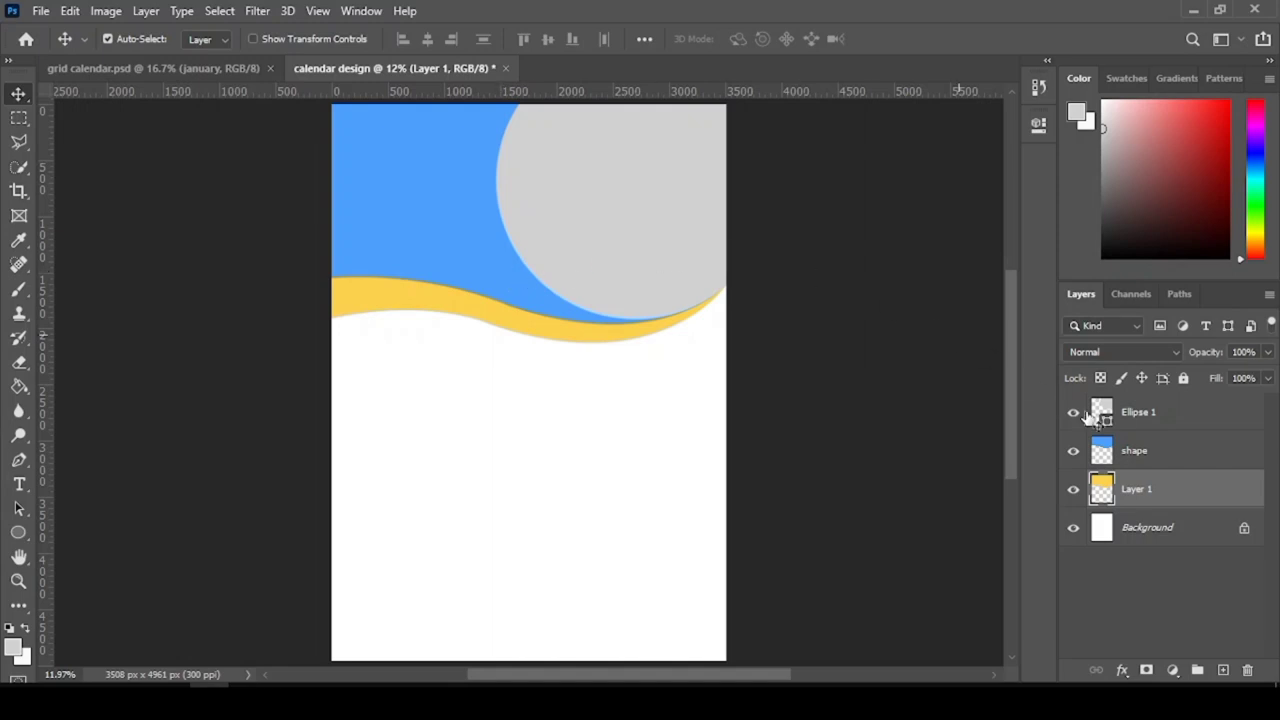
left_click(1135, 417)
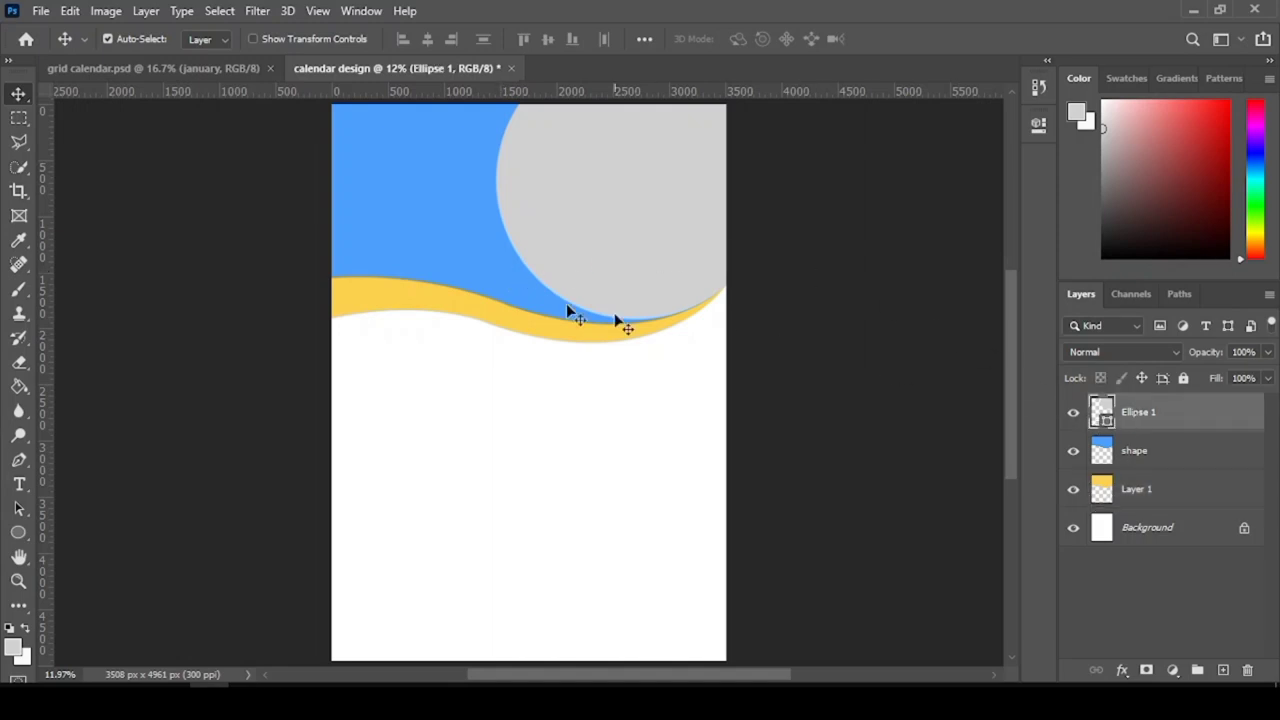
- Place Embedded the landscape photo from the Desktop and position it over the header's lower edge
left_click(41, 11)
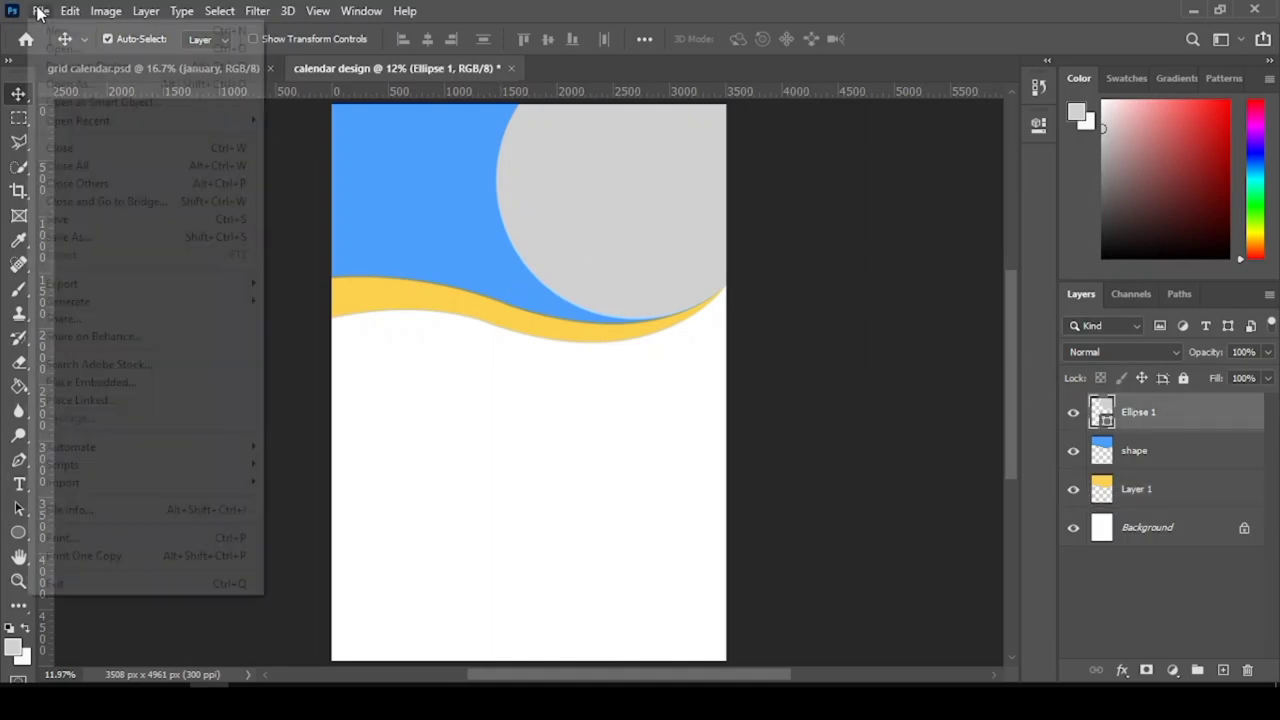
left_click(90, 383)
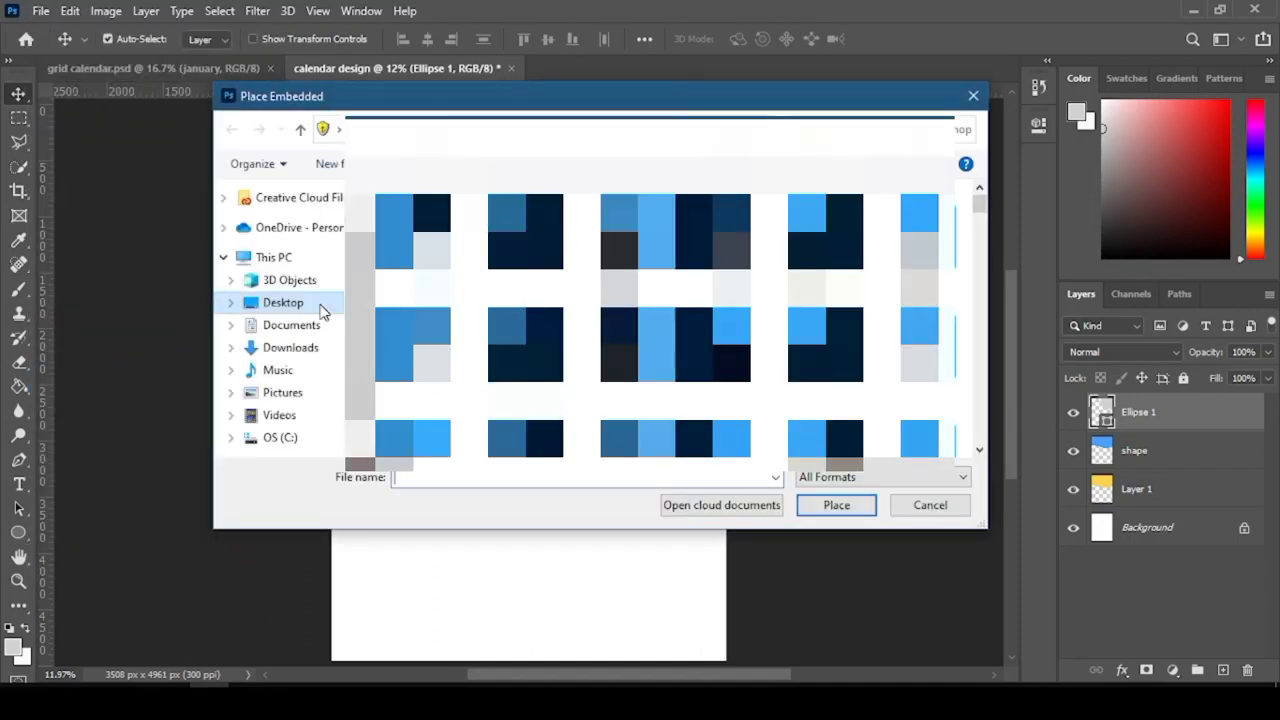
left_click(322, 309)
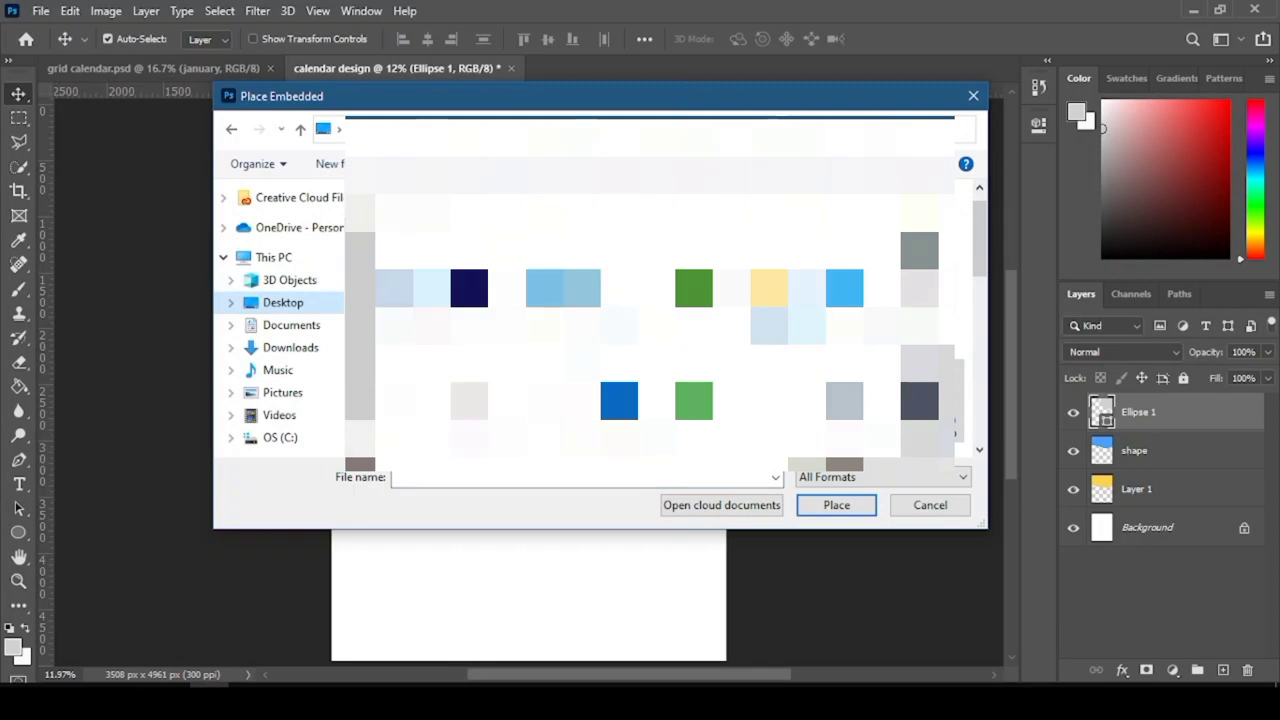
scroll(660, 320, "down", 6)
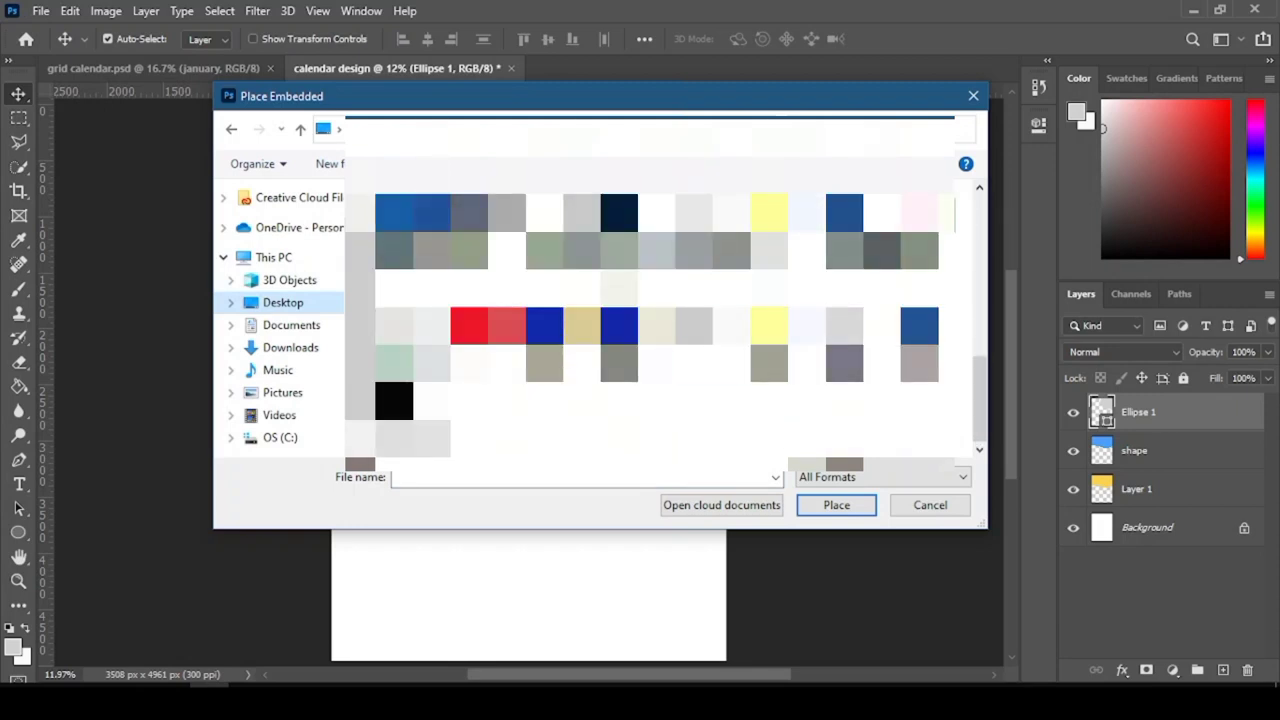
scroll(660, 320, "up", 1)
left_click(600, 363)
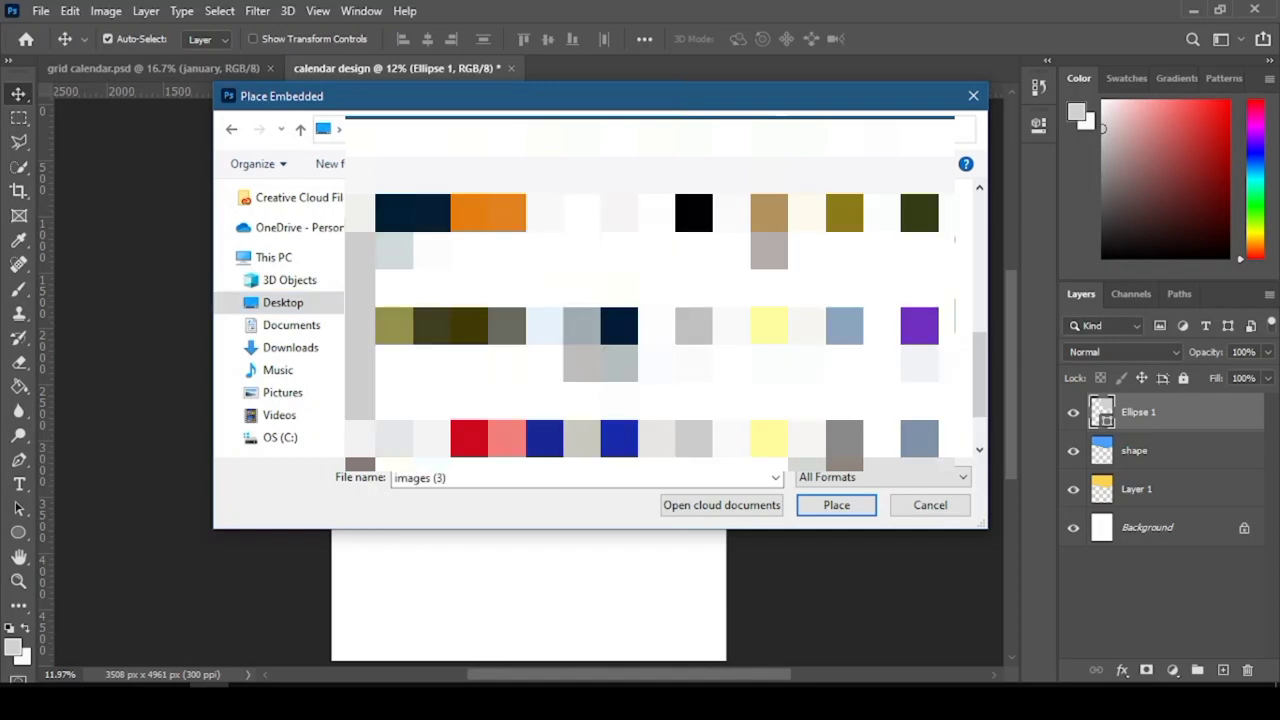
left_click(838, 510)
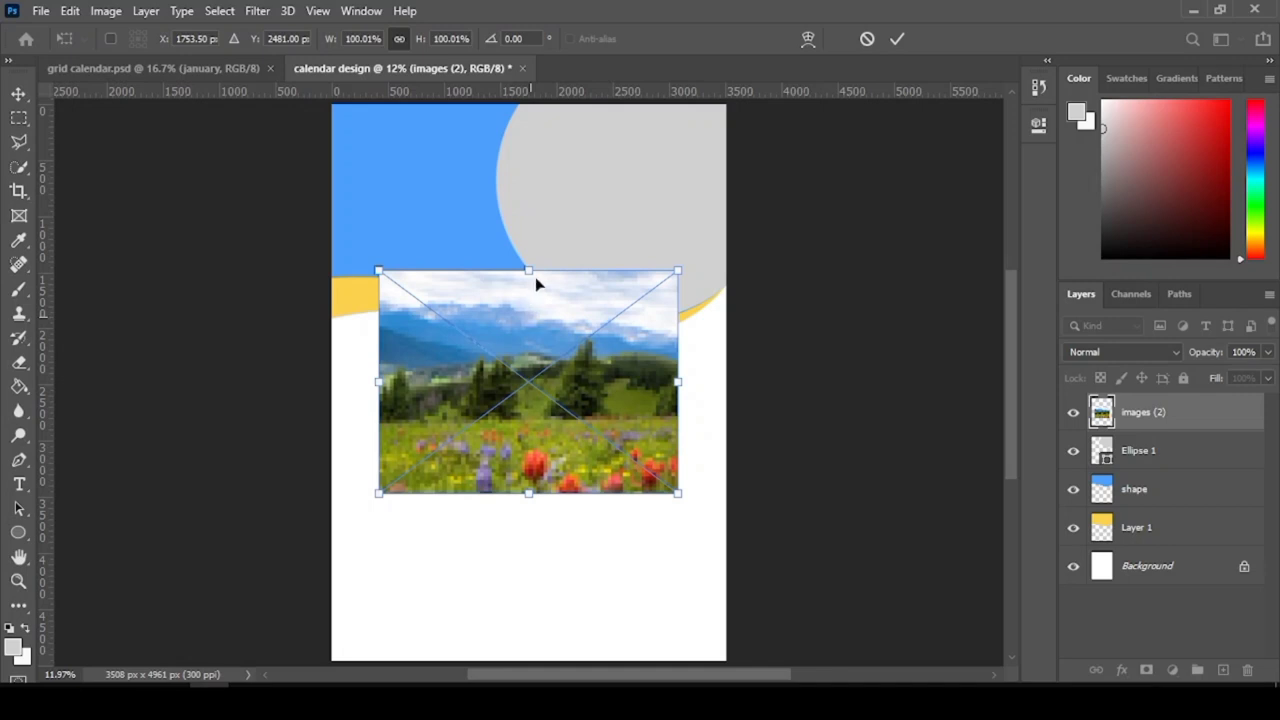
left_click_drag(535, 277, 558, 291)
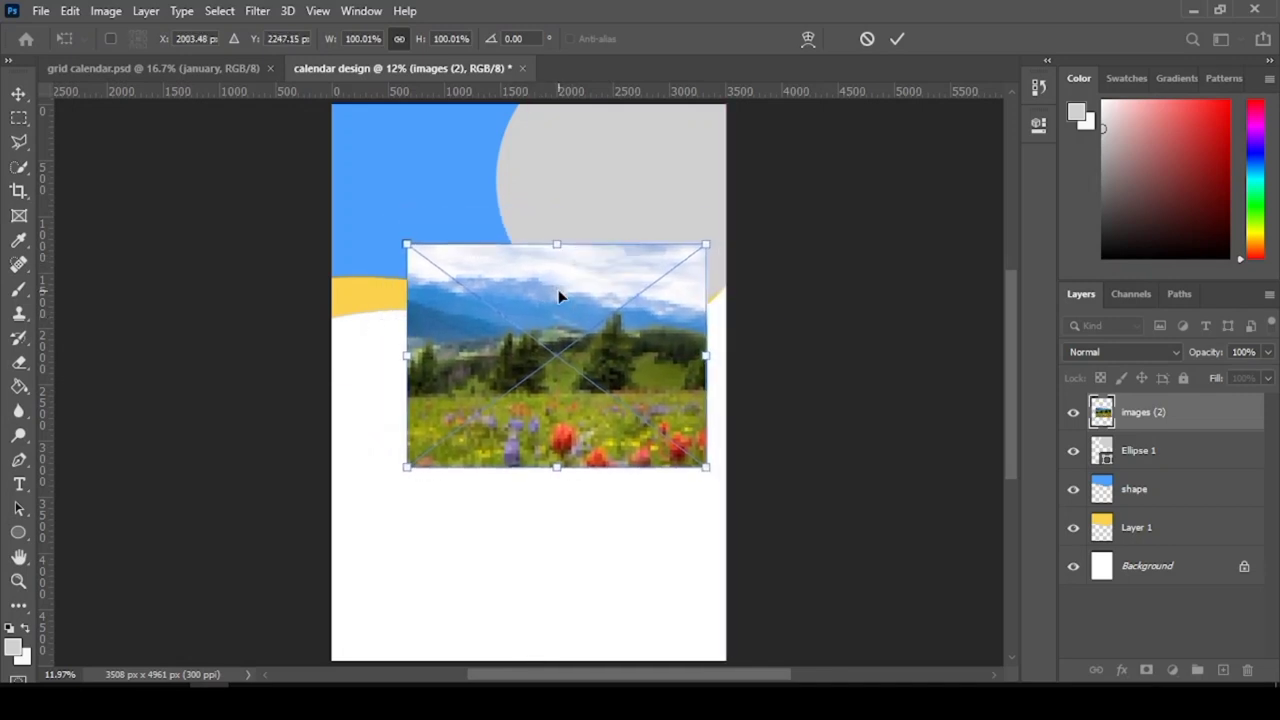
left_click(897, 38)
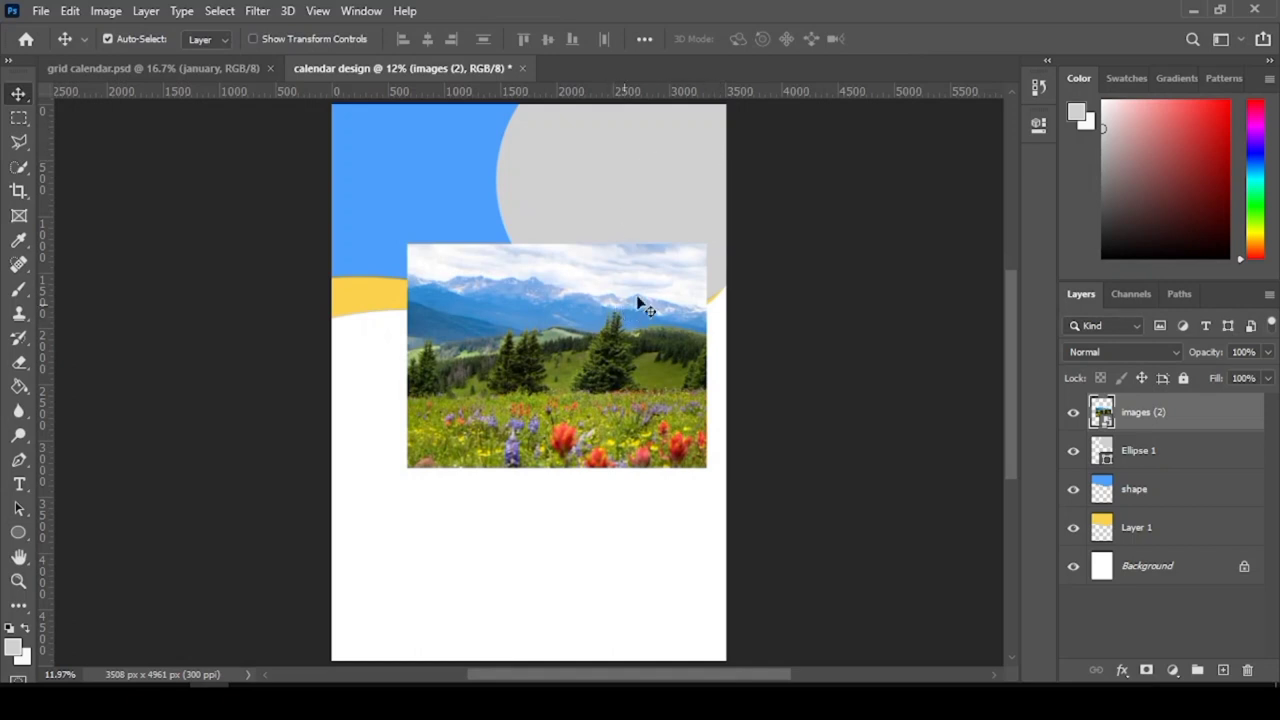
- Shift the photo up-left and clip it to the grey circle with a clipping mask
left_click_drag(637, 302, 562, 293)
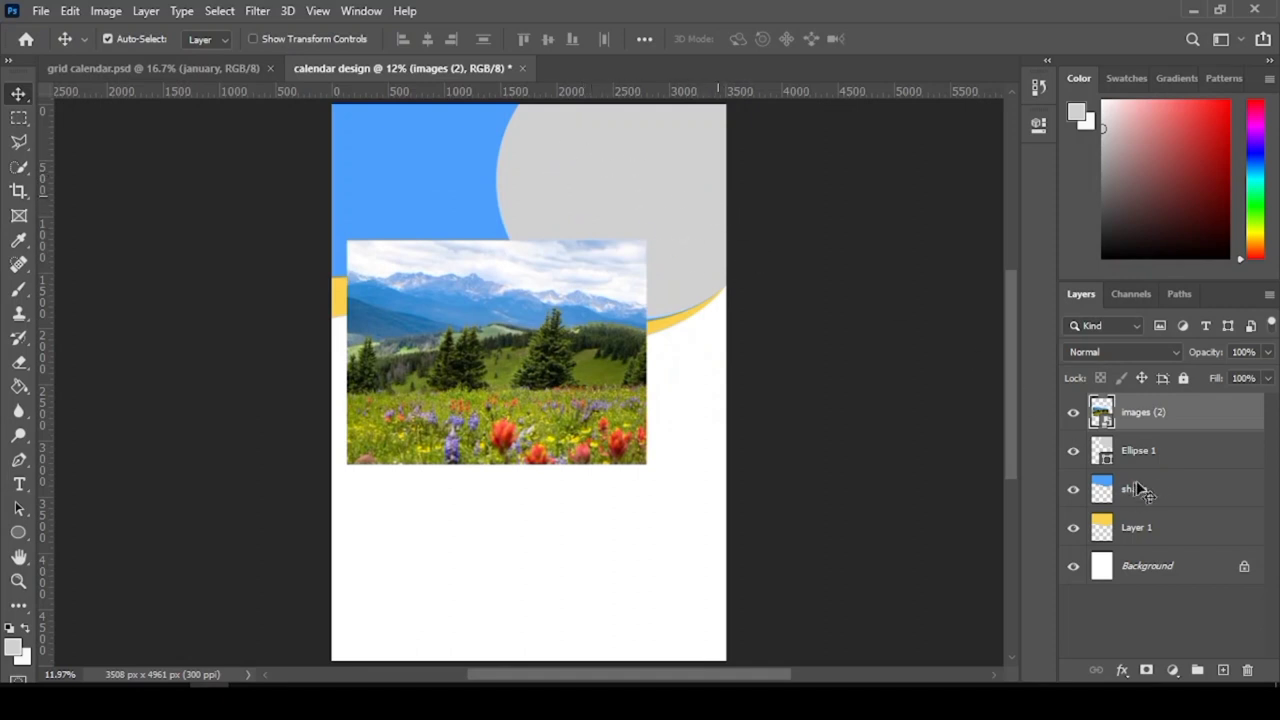
right_click(1156, 414)
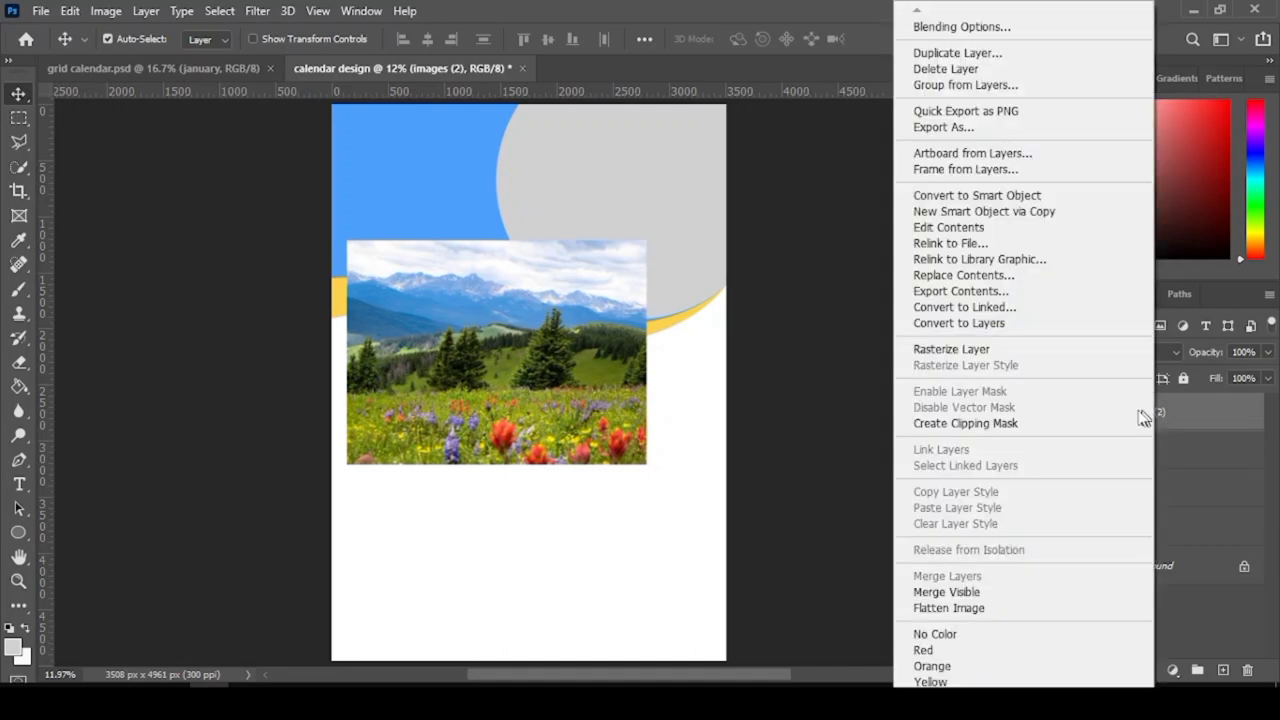
left_click(966, 424)
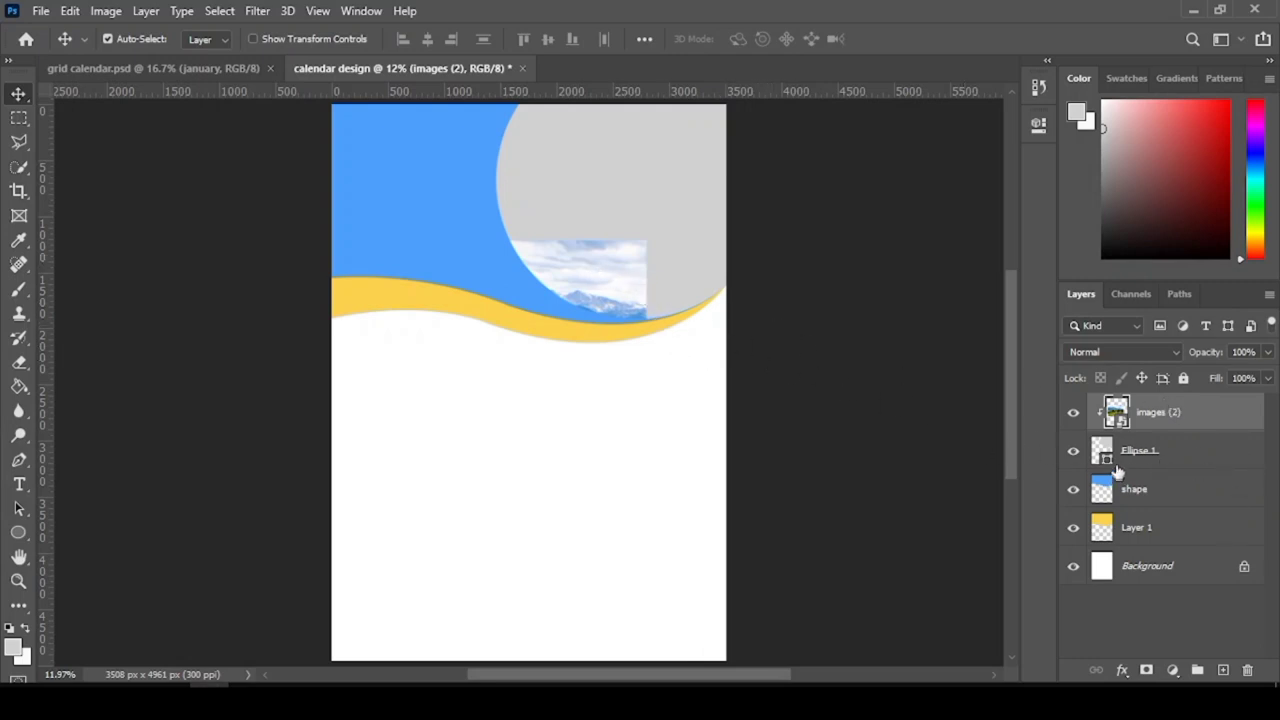
- Free Transform the photo to 102.65% and move it up-right to fill the circle
left_click(70, 11)
left_click(155, 417)
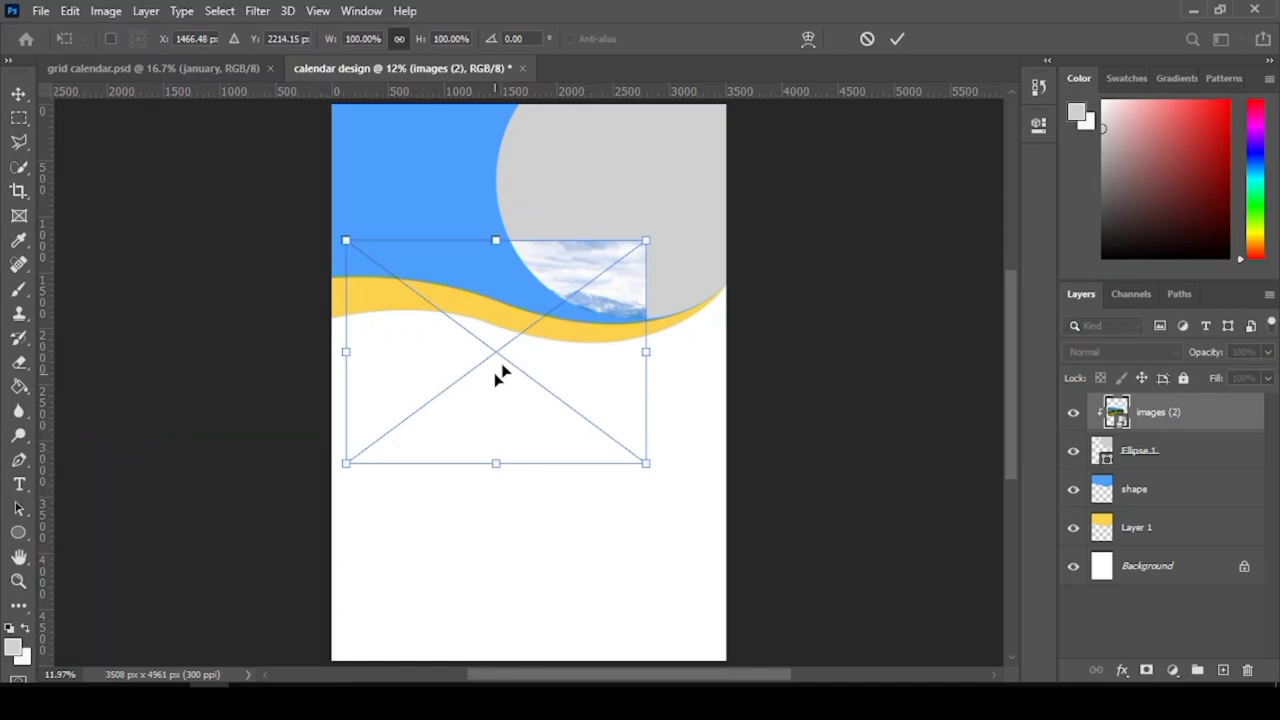
left_click_drag(500, 374, 598, 241)
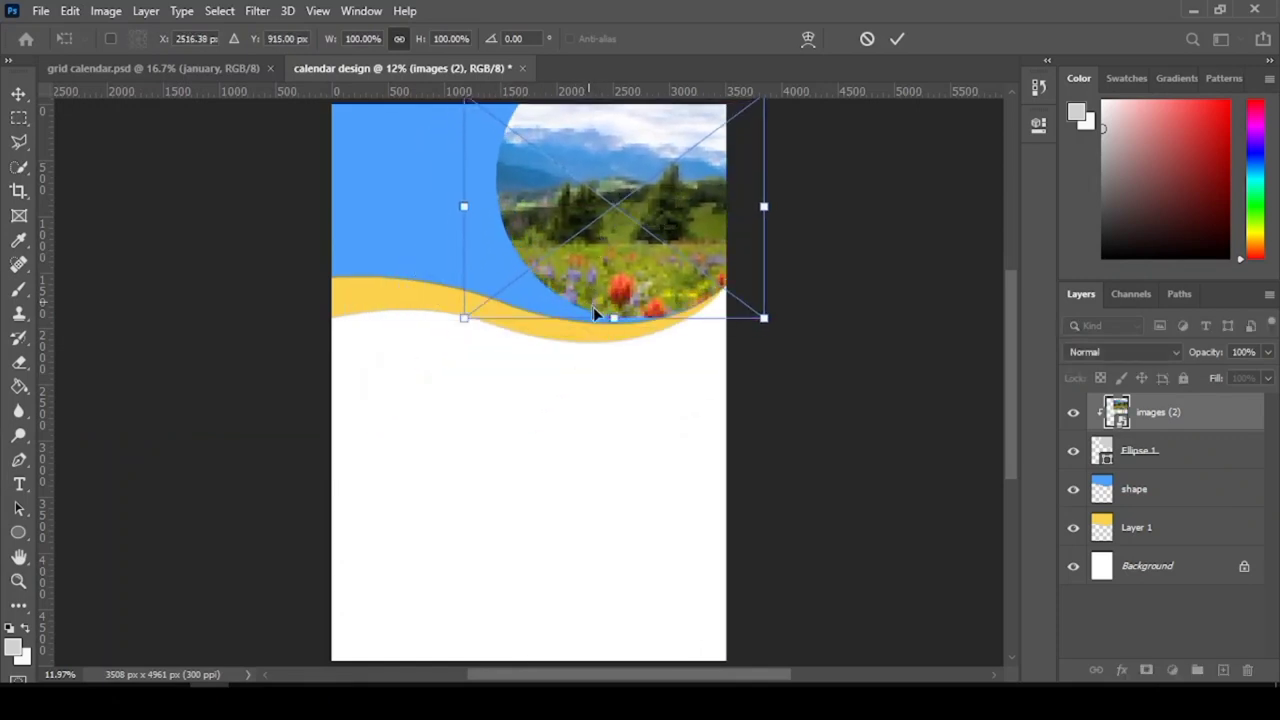
left_click_drag(617, 318, 616, 322)
left_click_drag(625, 274, 638, 251)
left_click(897, 39)
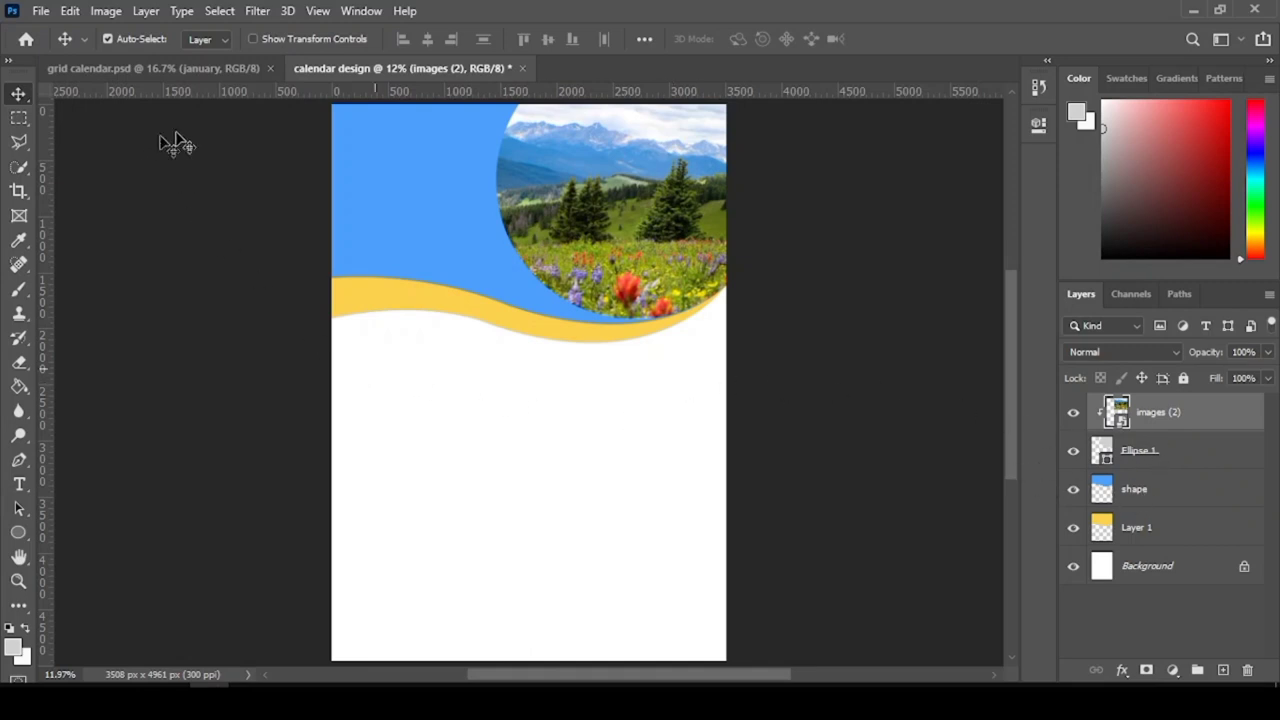
- Select images (2), Ellipse 1, shape and Layer 1 together and nudge them up
left_click(224, 70)
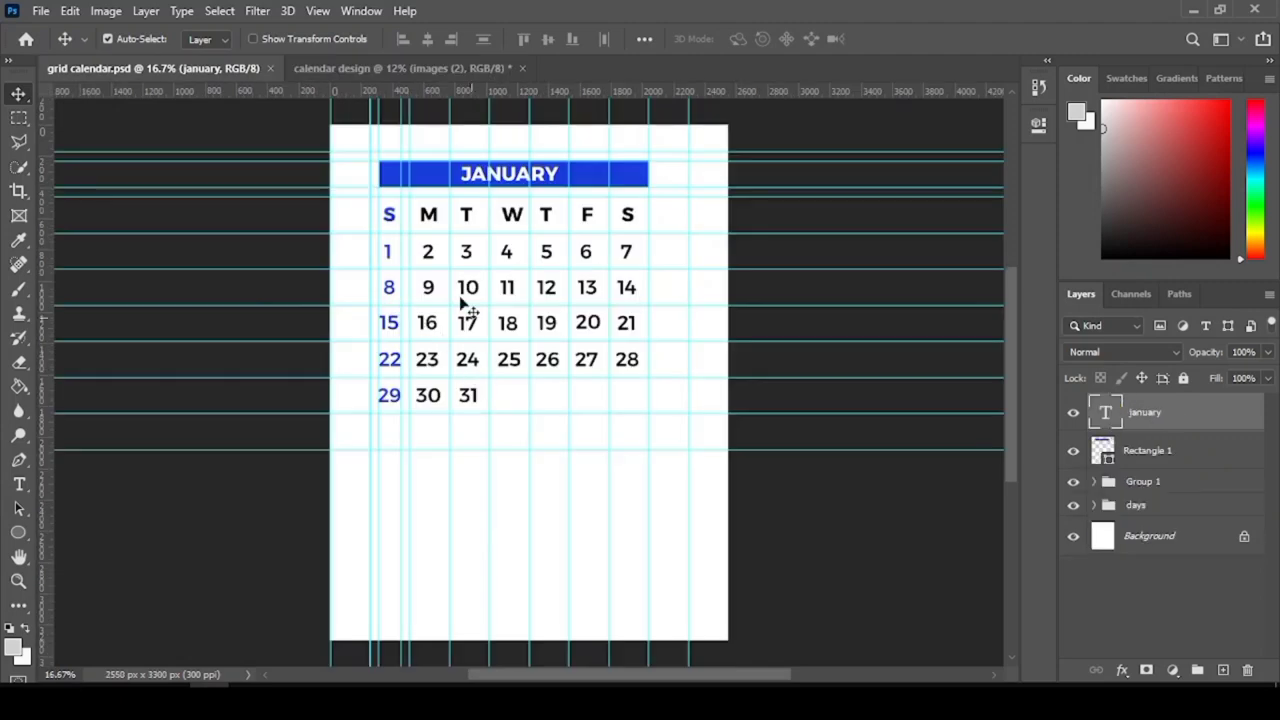
left_click(385, 67)
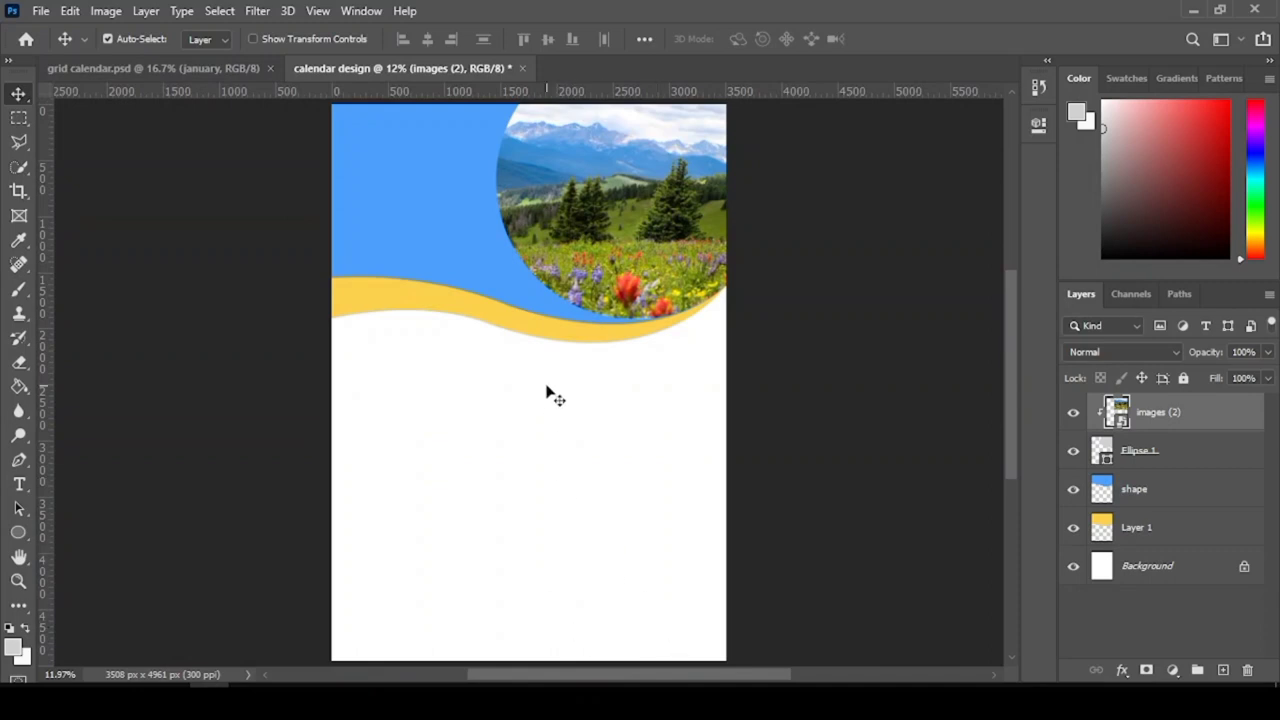
left_click(1181, 457, "ctrl")
left_click(1157, 500, "ctrl")
left_click(1147, 529, "ctrl")
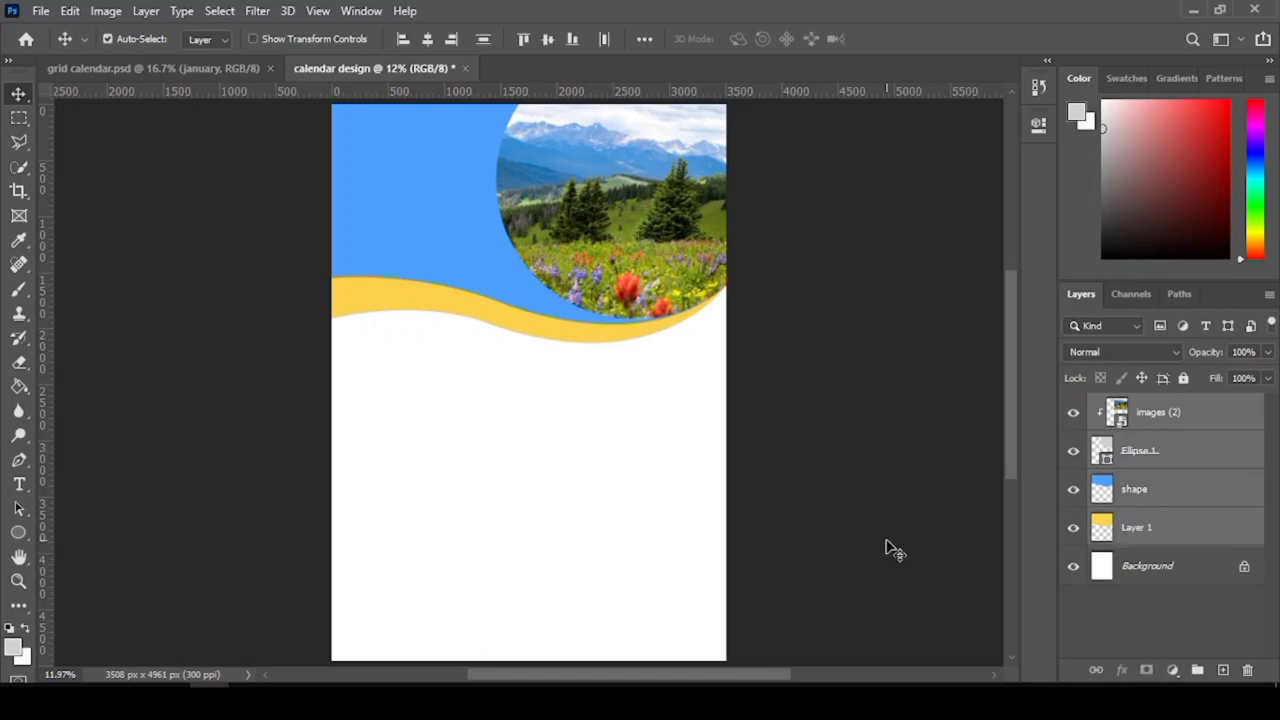
key("shift+Up")
key("shift+Up")
key("shift+Up")
key("shift+Up")
key("shift+Up")
key("shift+Up")
key("shift+Up")
key("shift+Up")
key("shift+Up")
key("shift+Up")
key("shift+Up")
key("shift+Up")
key("shift+Up")
key("shift+Up")
key("shift+Up")
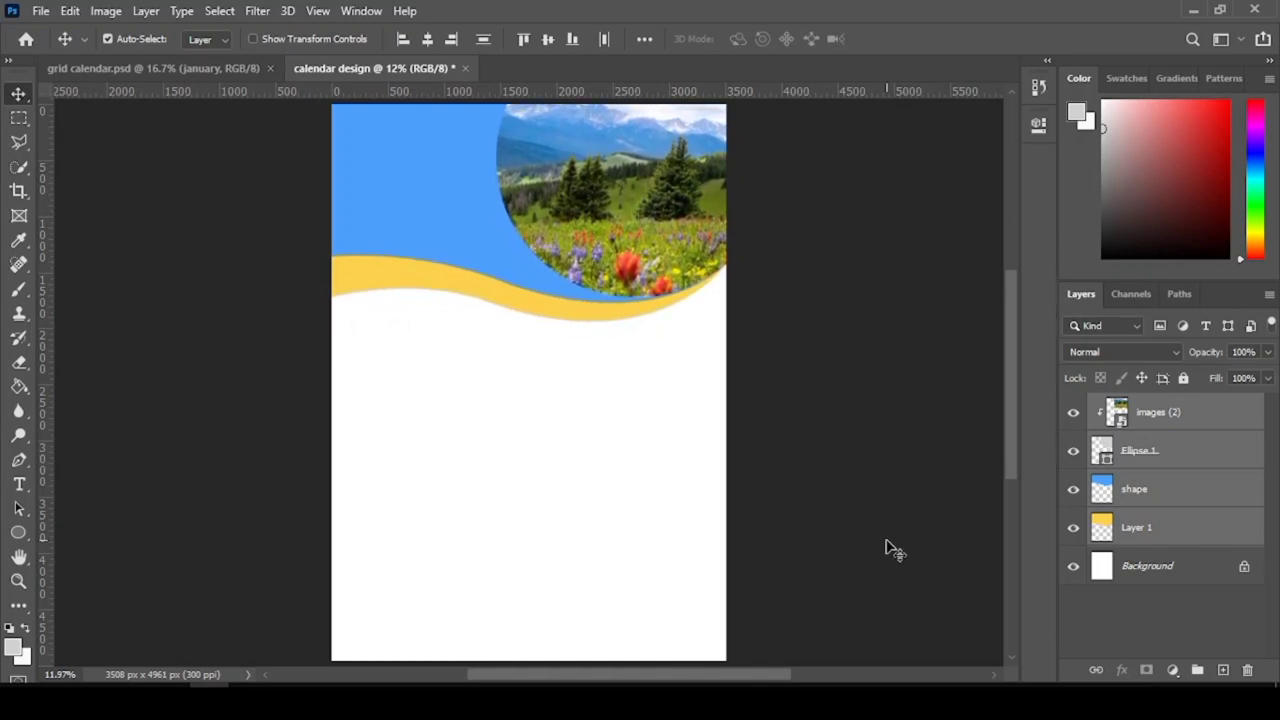
- Reselect only the images (2) layer and compare against the grid calendar document
left_click(882, 471)
left_click(1183, 416)
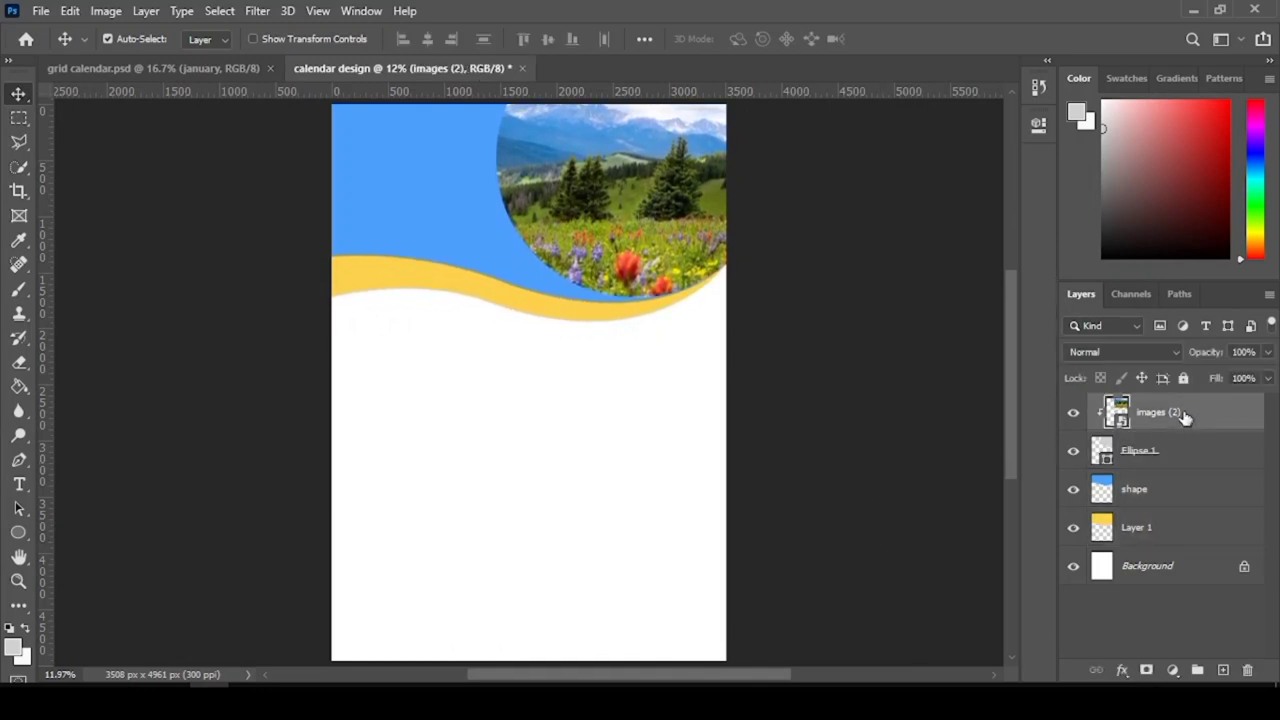
left_click(191, 79)
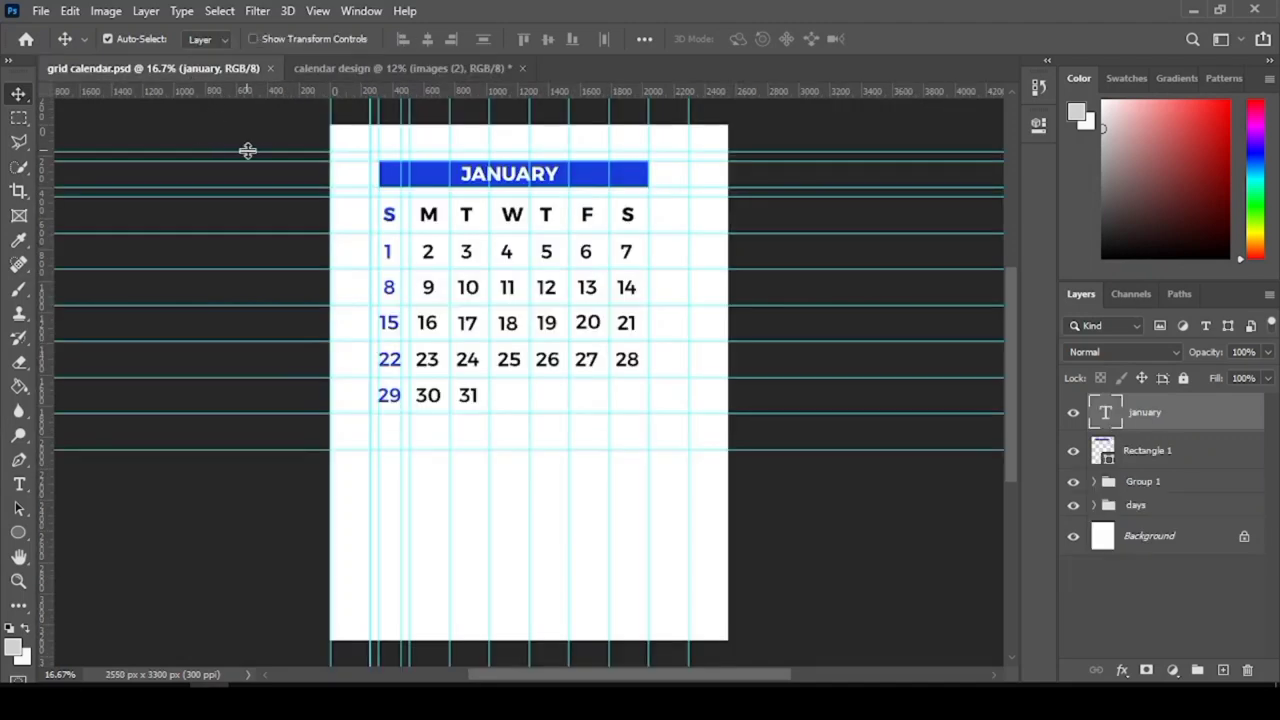
left_click(312, 70)
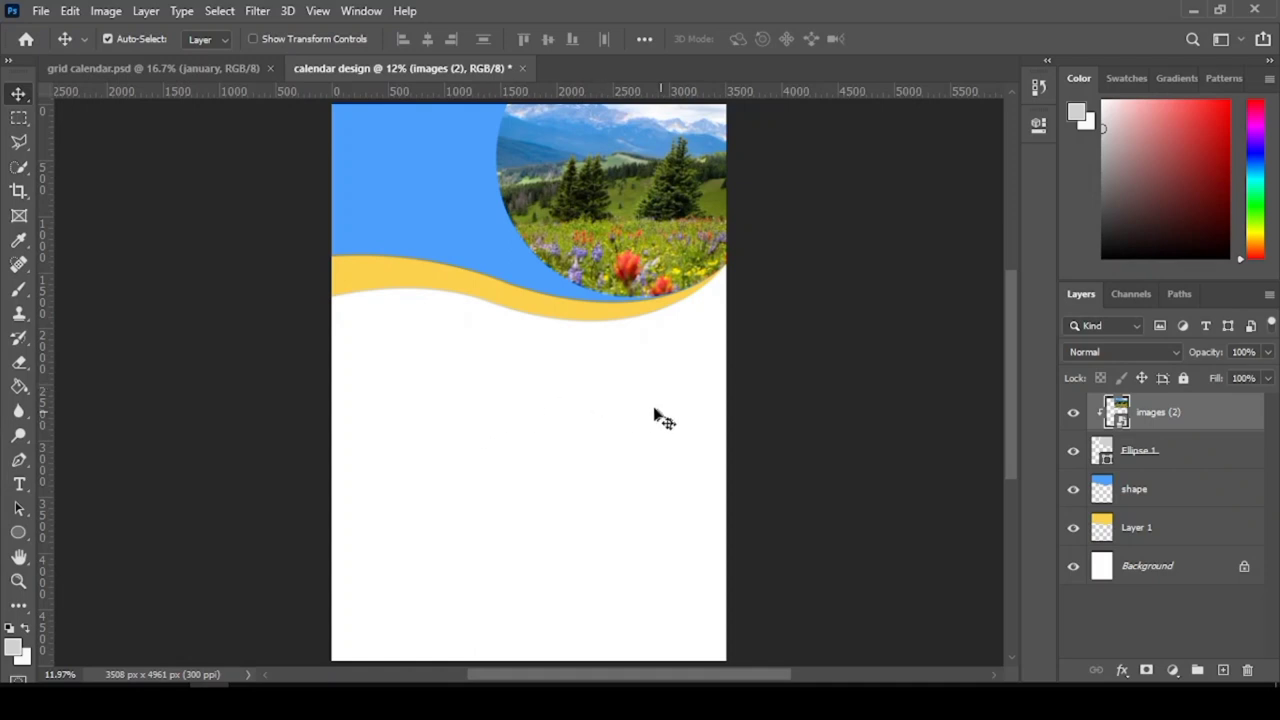
- In grid calendar.psd, toggle the JANUARY banner, january text and day numbers to check them
left_click(157, 70)
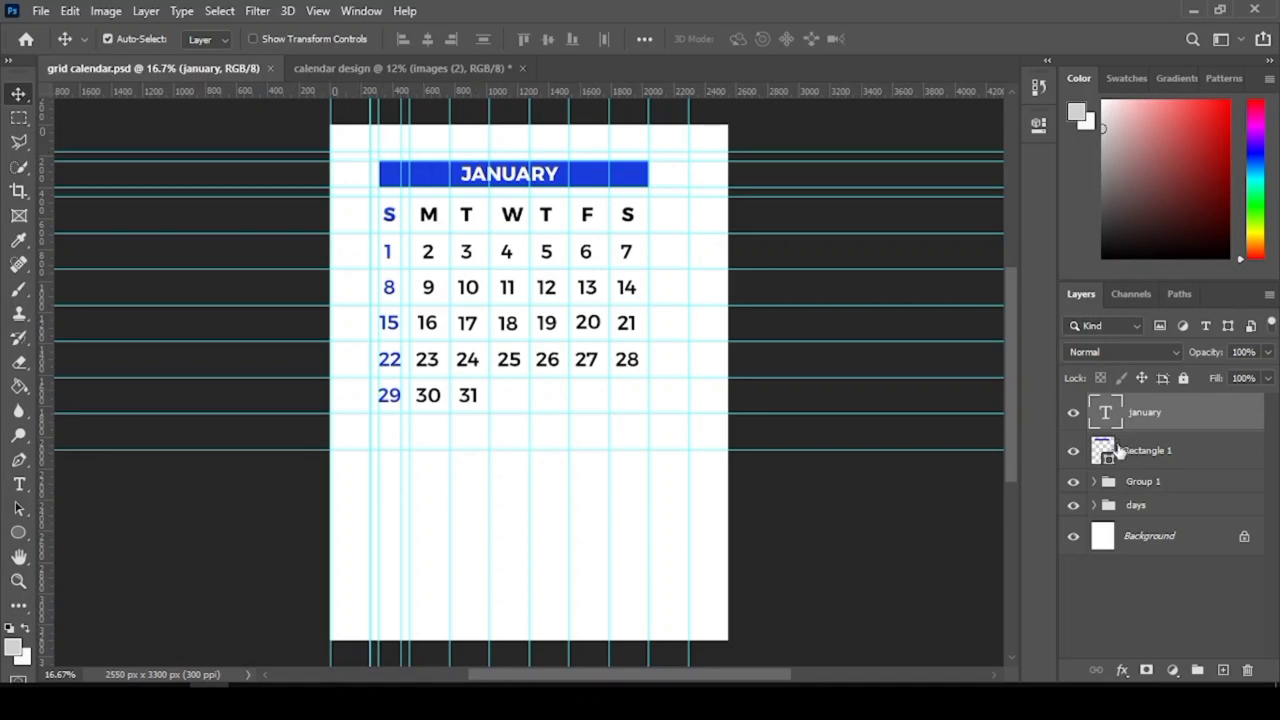
left_click(1075, 451)
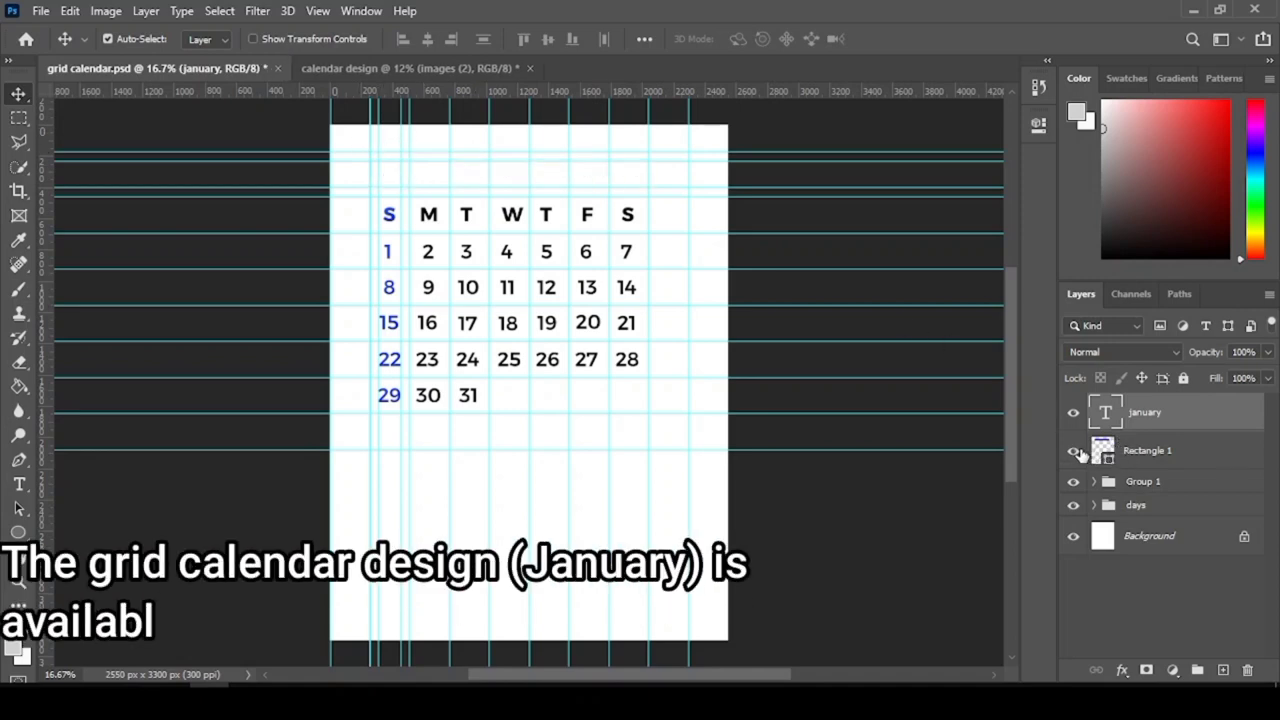
left_click(1075, 451)
left_click(1073, 412)
left_click(1073, 412)
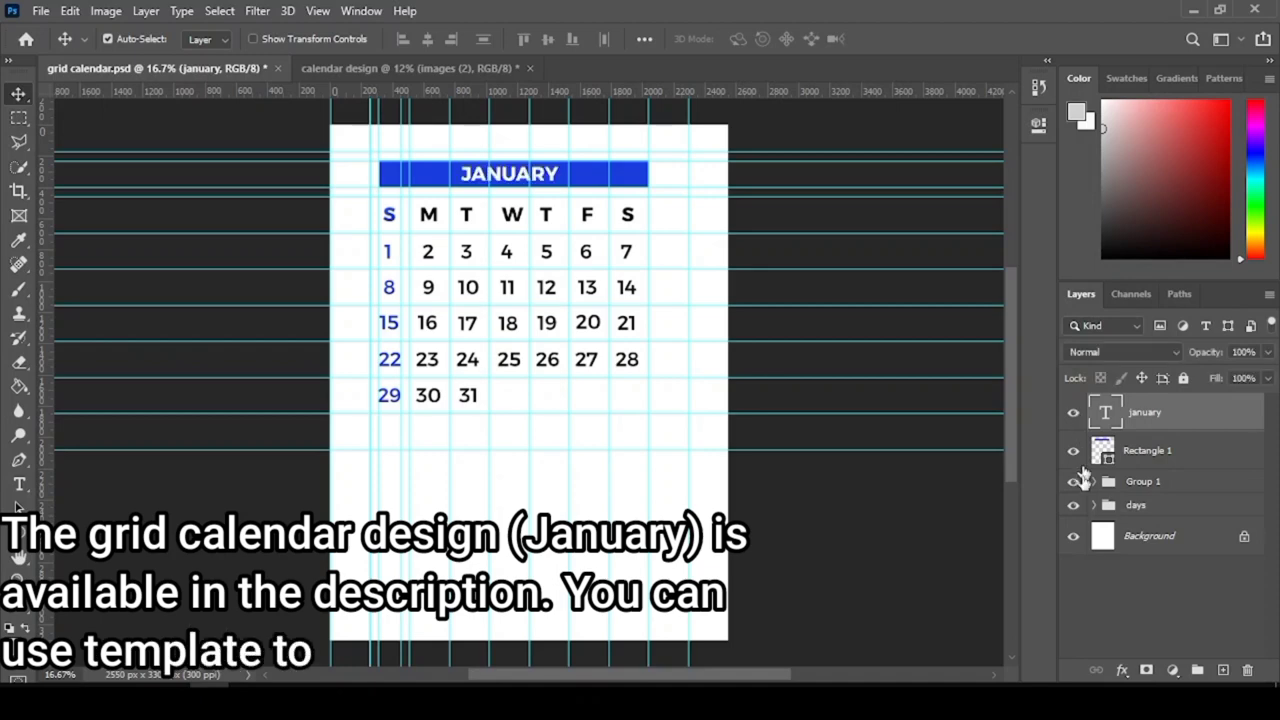
left_click(1074, 484)
left_click(1074, 486)
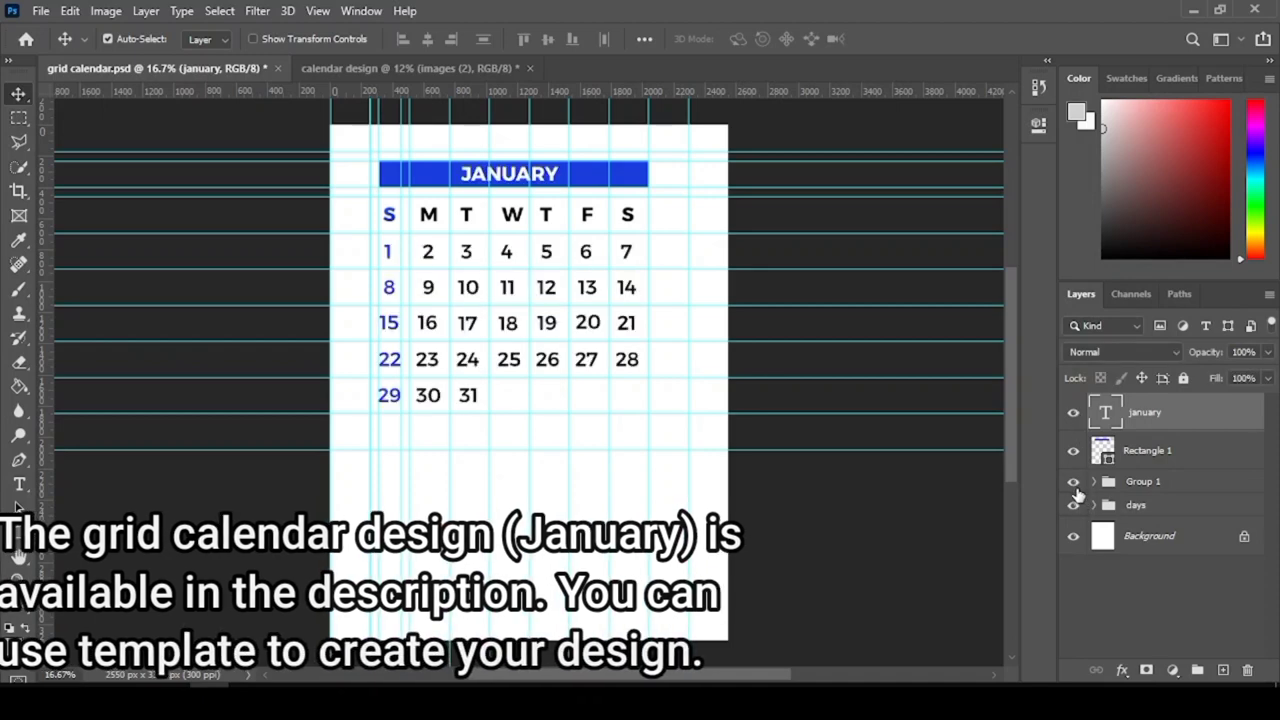
- Copy the days, Group 1, Rectangle 1 and january layers, then return to calendar design
left_click(1120, 506)
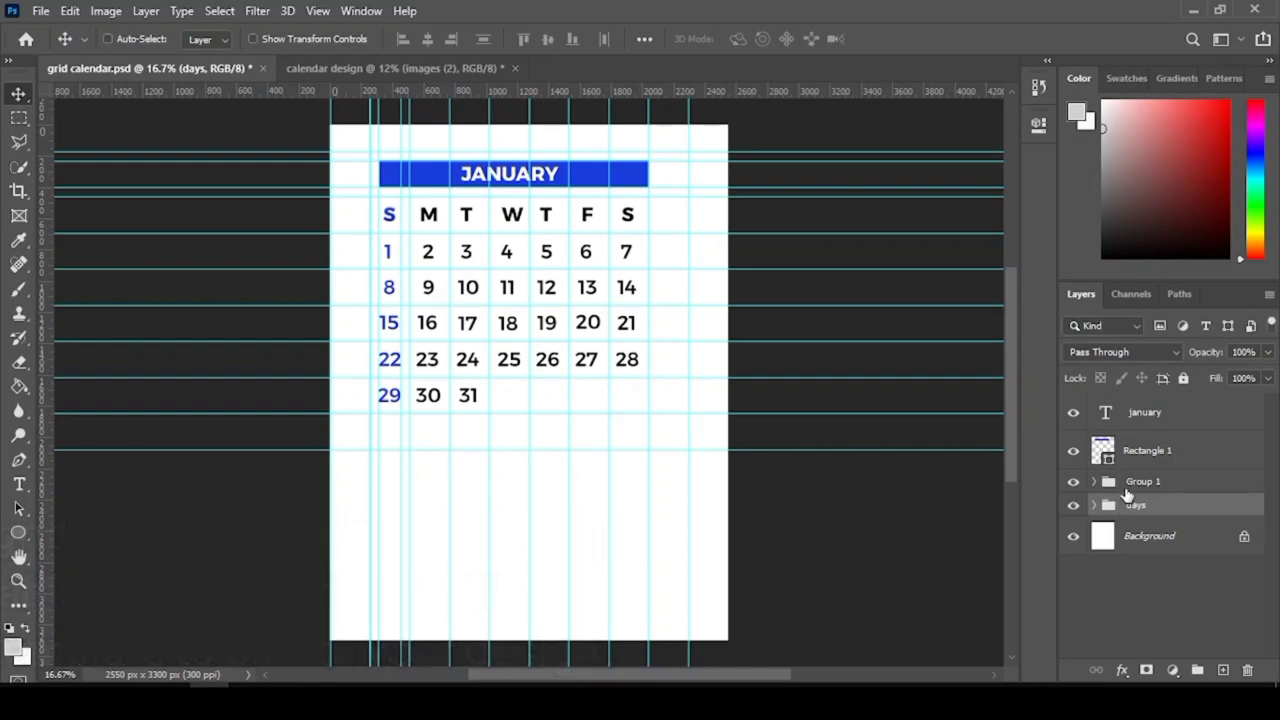
left_click(1130, 486, "shift")
left_click(1138, 450, "shift")
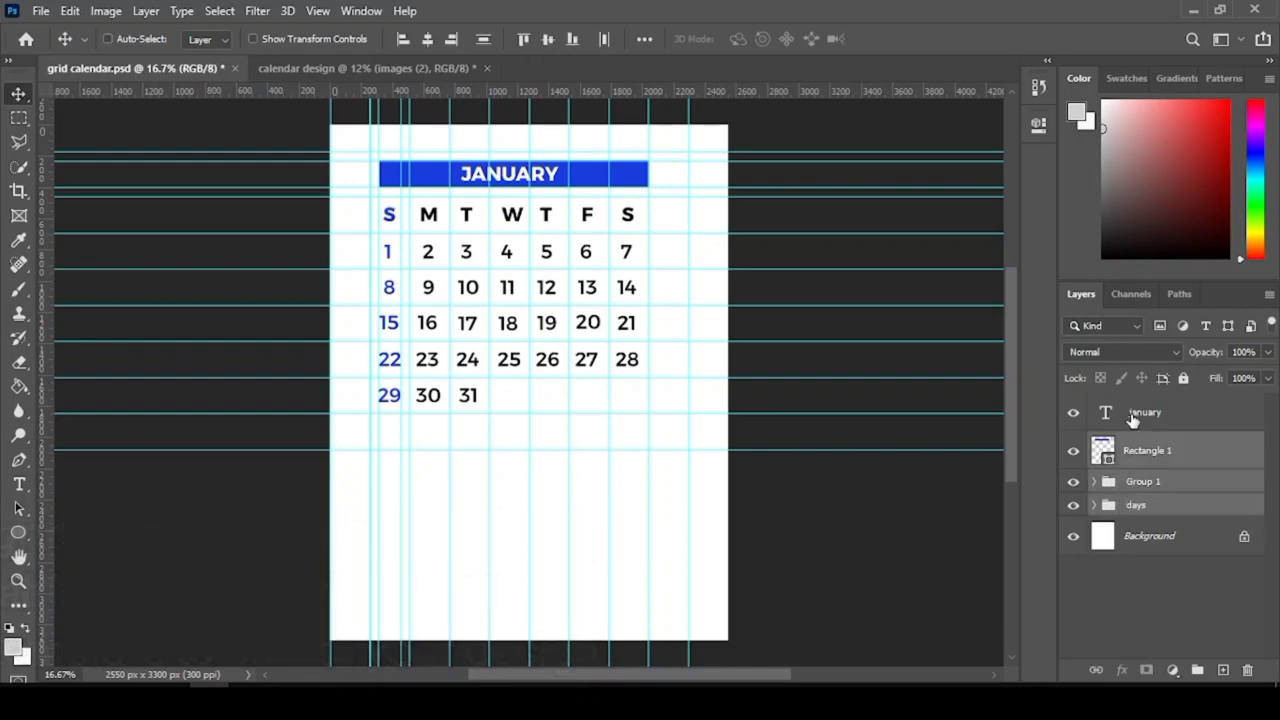
left_click(1134, 418, "shift")
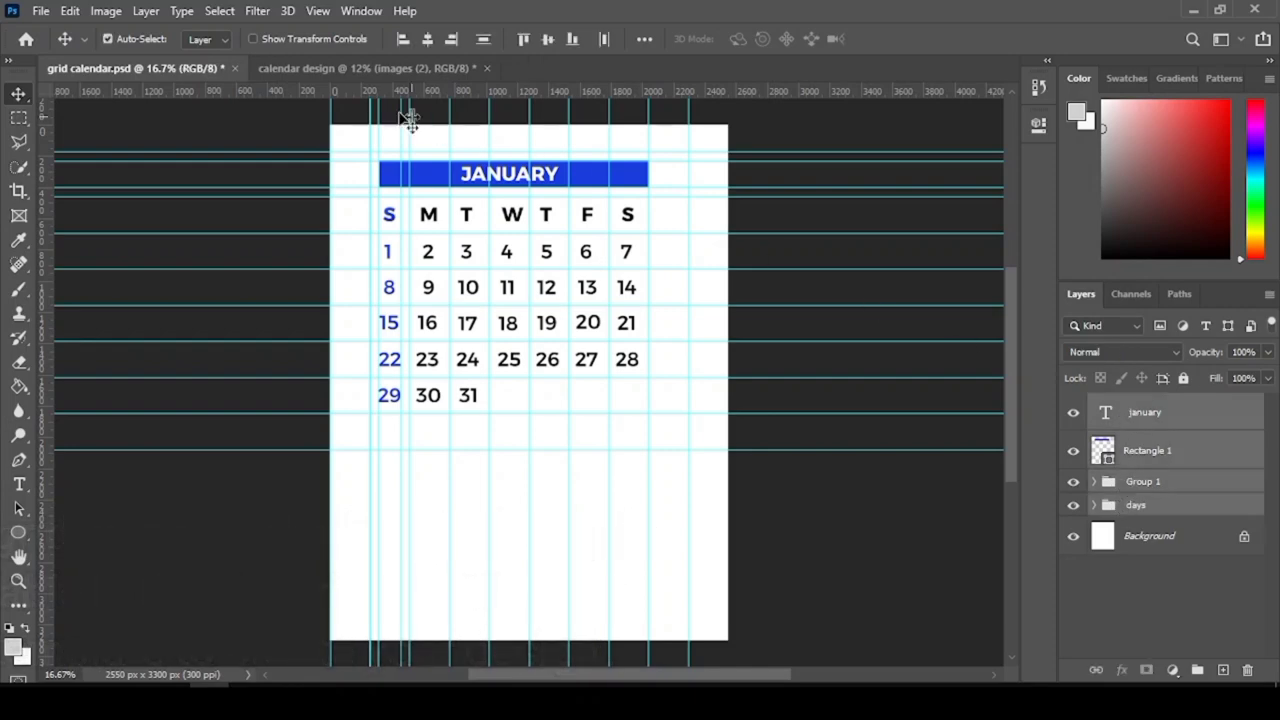
left_click(107, 38)
left_click(70, 12)
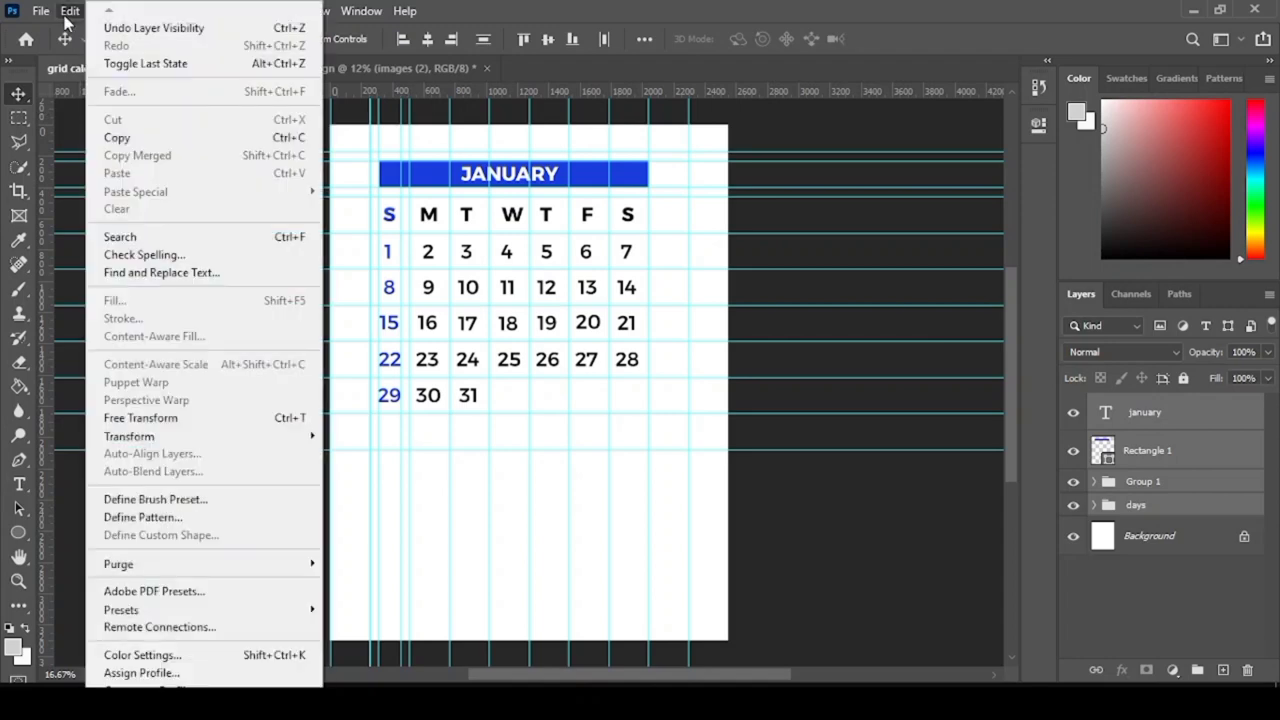
left_click(146, 141)
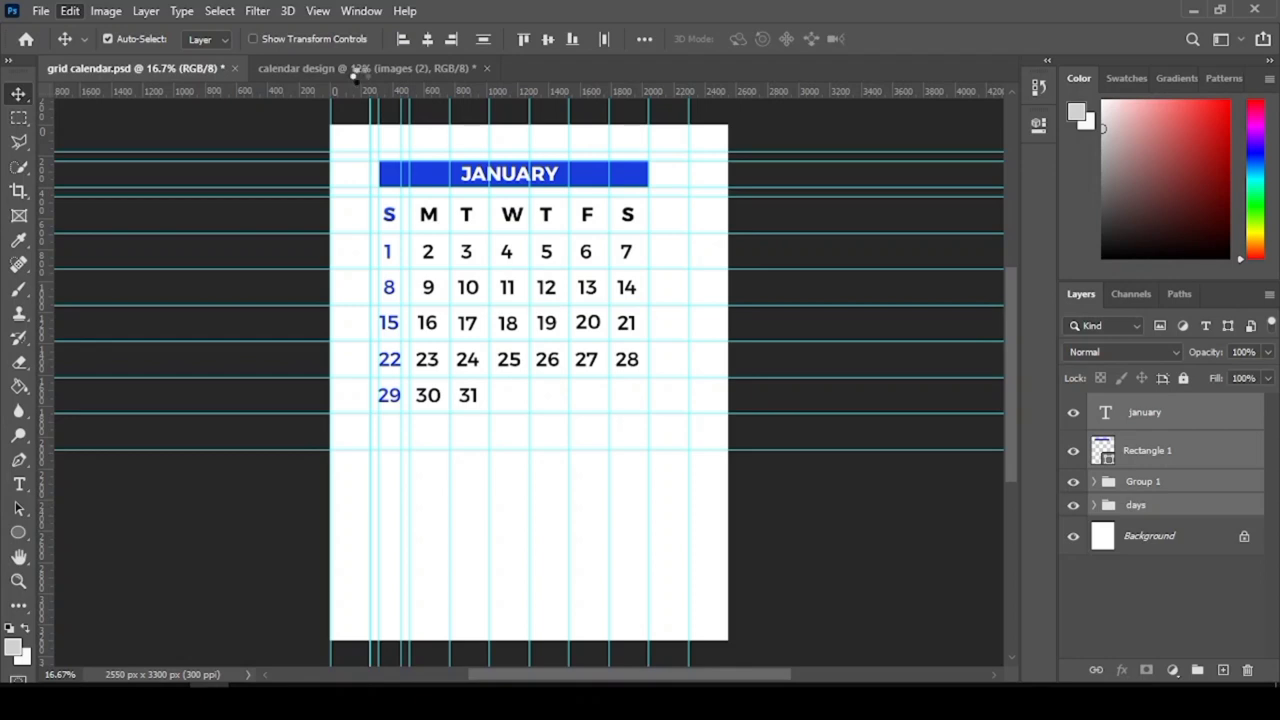
left_click(355, 76)
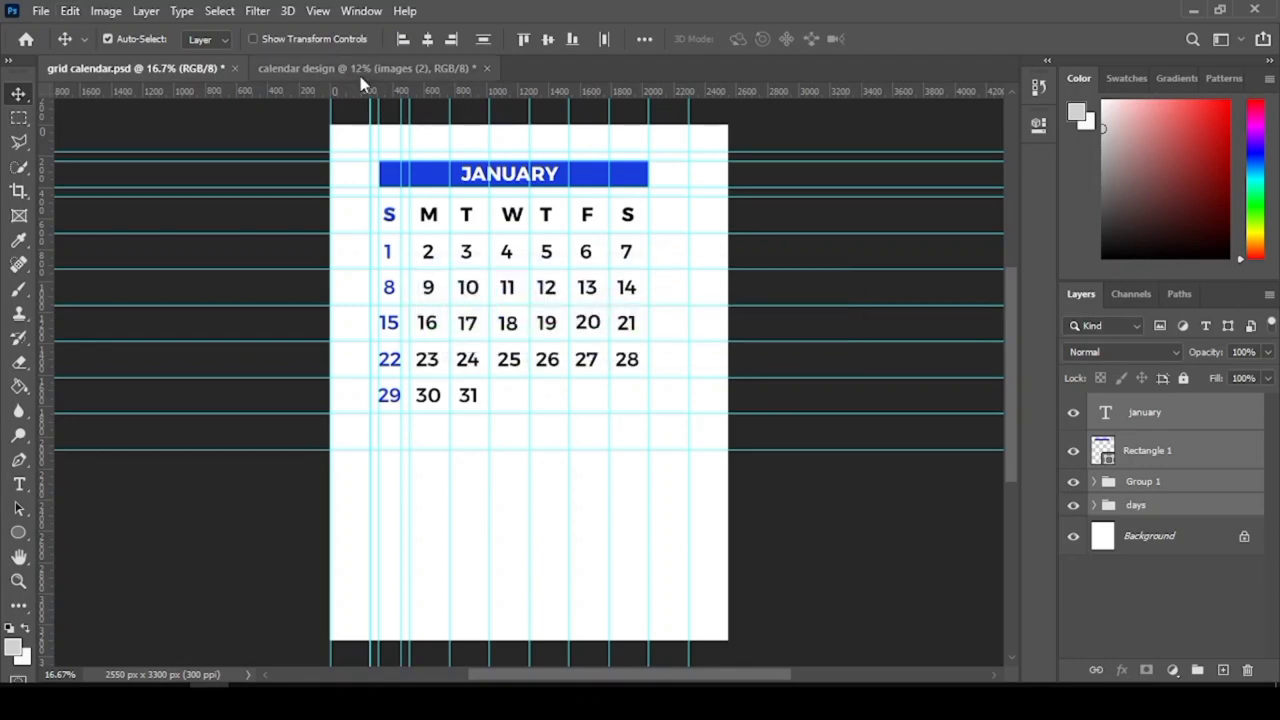
left_click(360, 72)
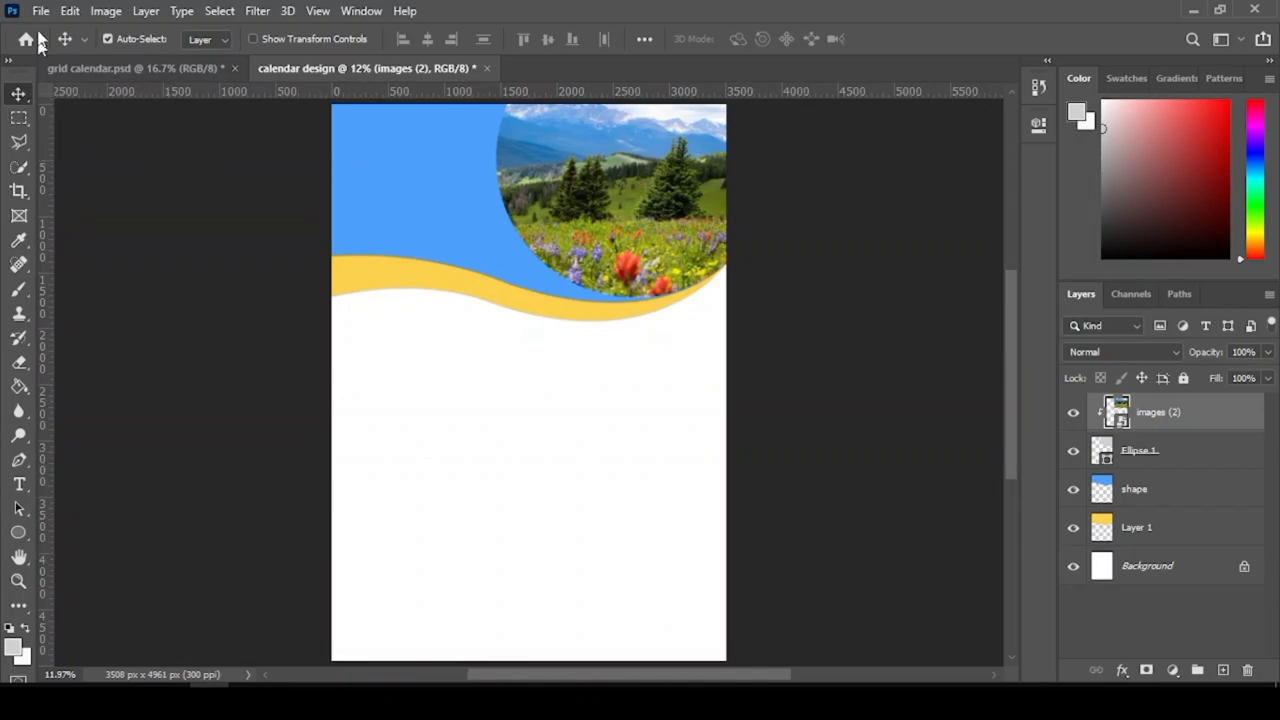
- Paste the copied January calendar into calendar design and group its layers as Group 2
left_click(41, 11)
mouse_move(84, 124)
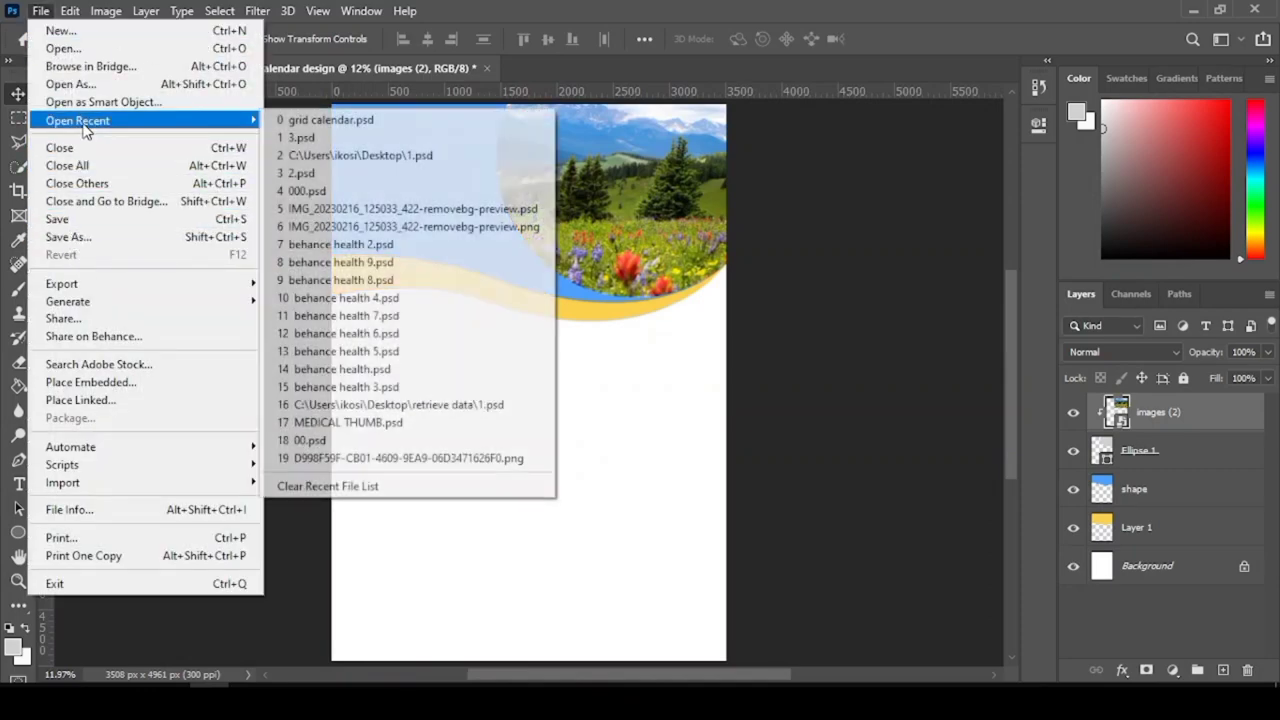
left_click(122, 172)
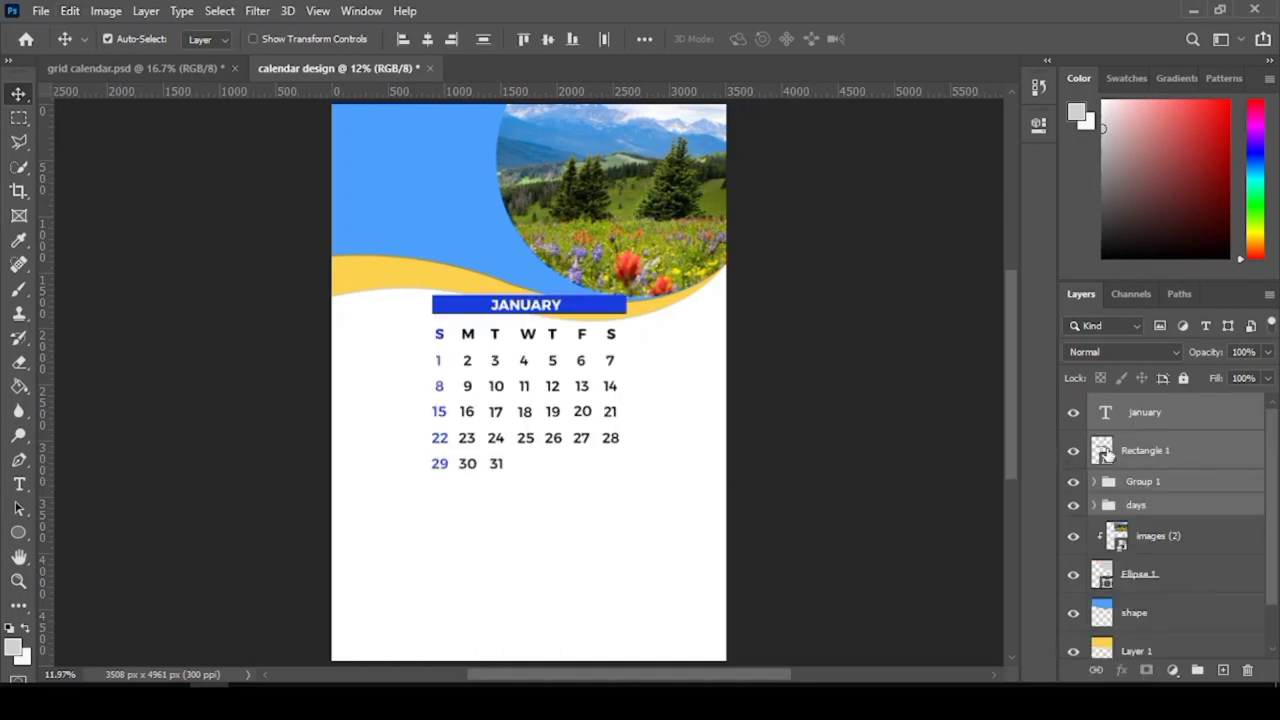
left_click(1197, 672)
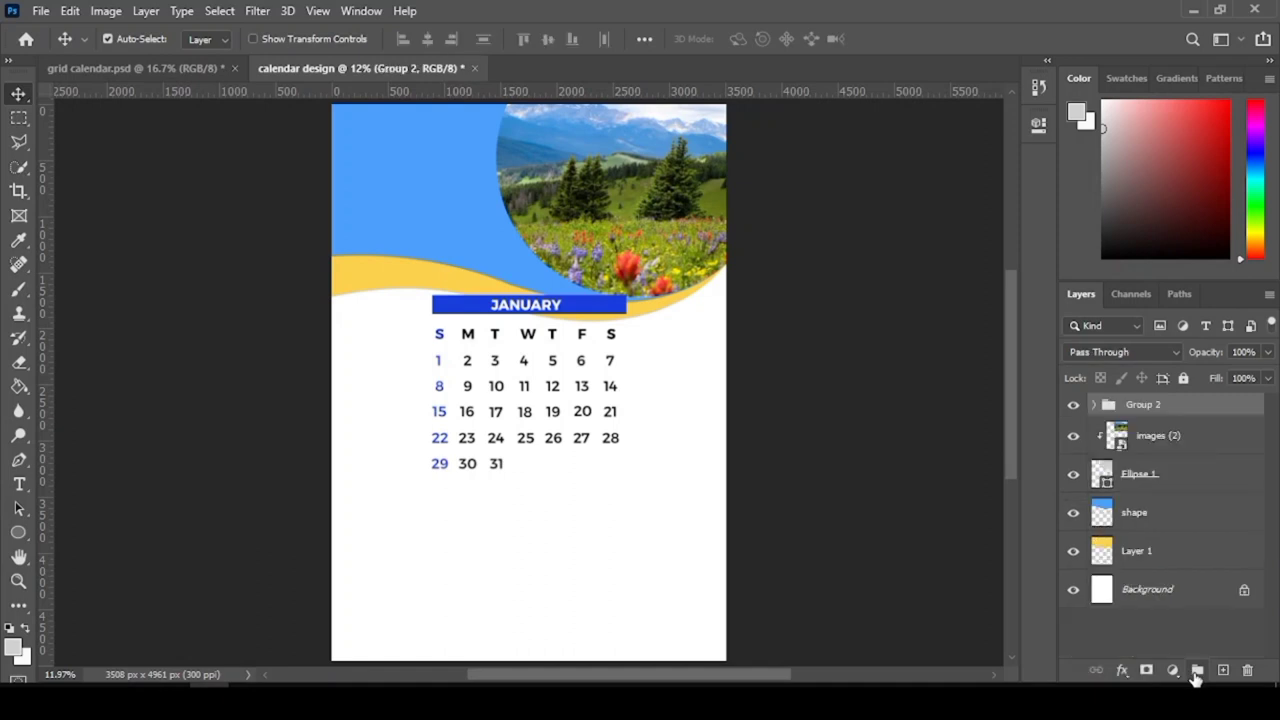
- Free Transform the calendar group, dragging it left to just below the yellow wave
left_click(70, 11)
left_click(141, 418)
left_click_drag(592, 315, 424, 349)
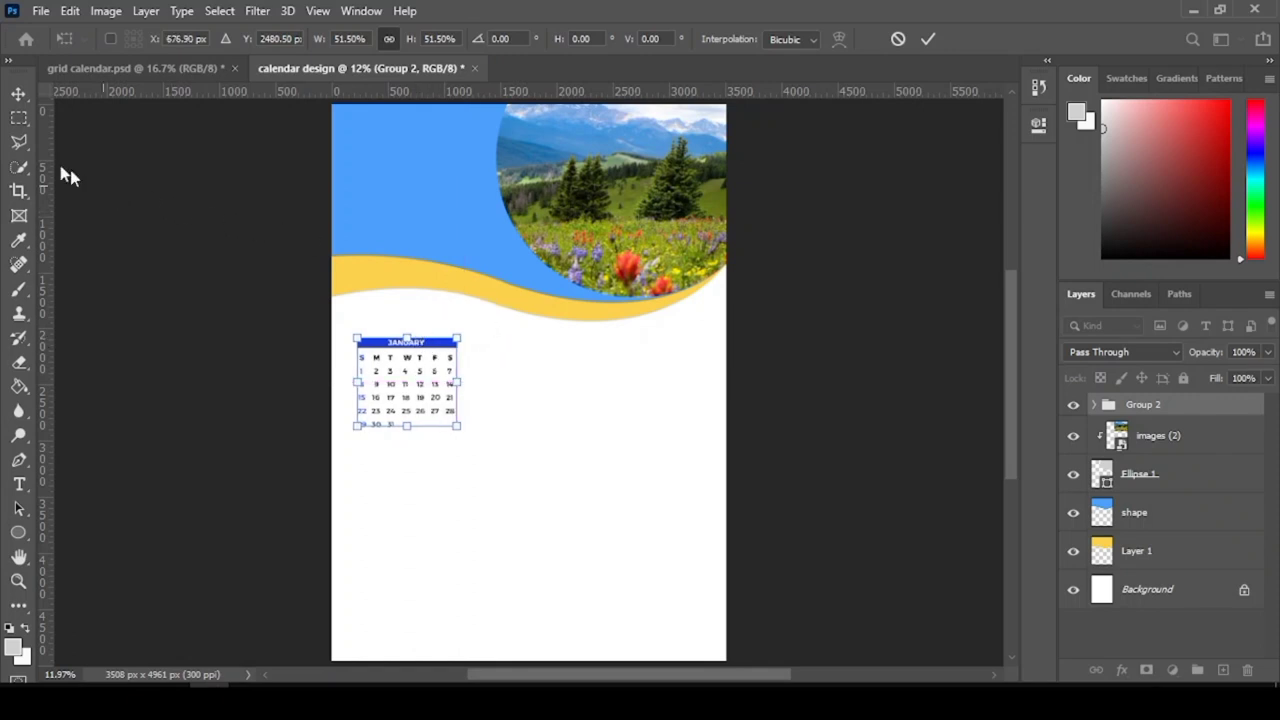
left_click(19, 94)
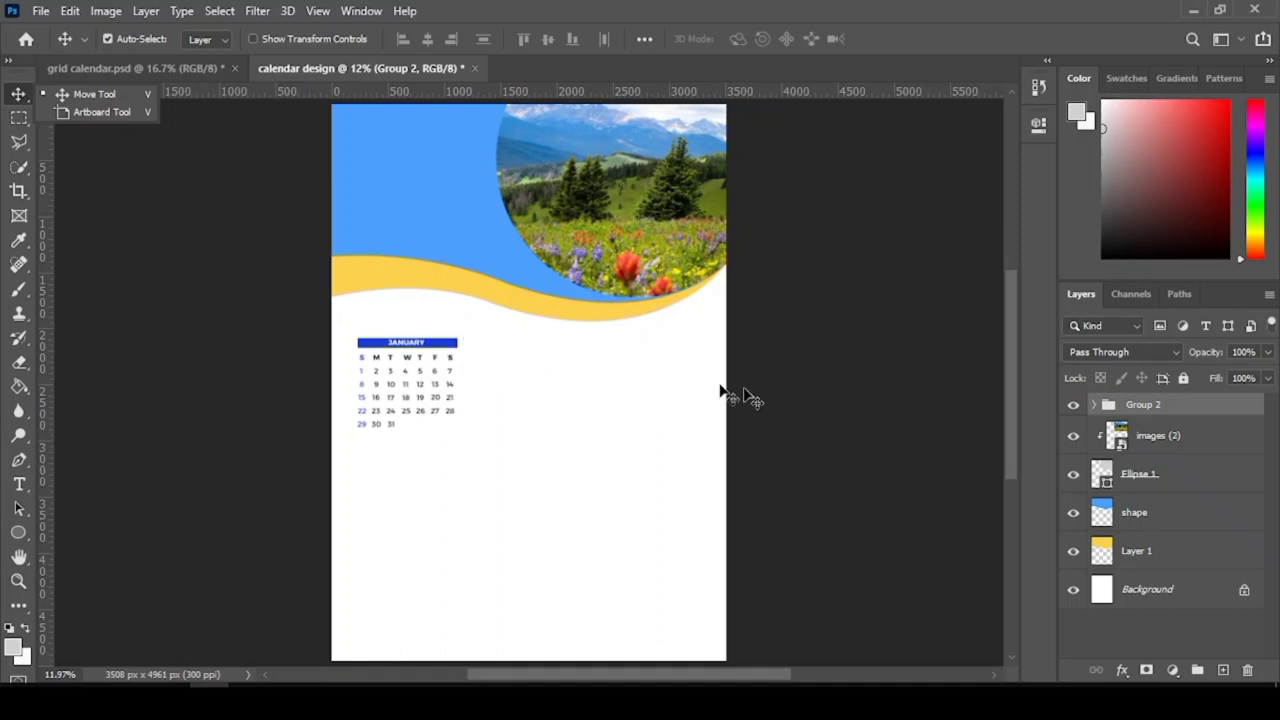
- Compare with grid calendar.psd, toggle Group 2's visibility, then select Group 2
left_click(174, 69)
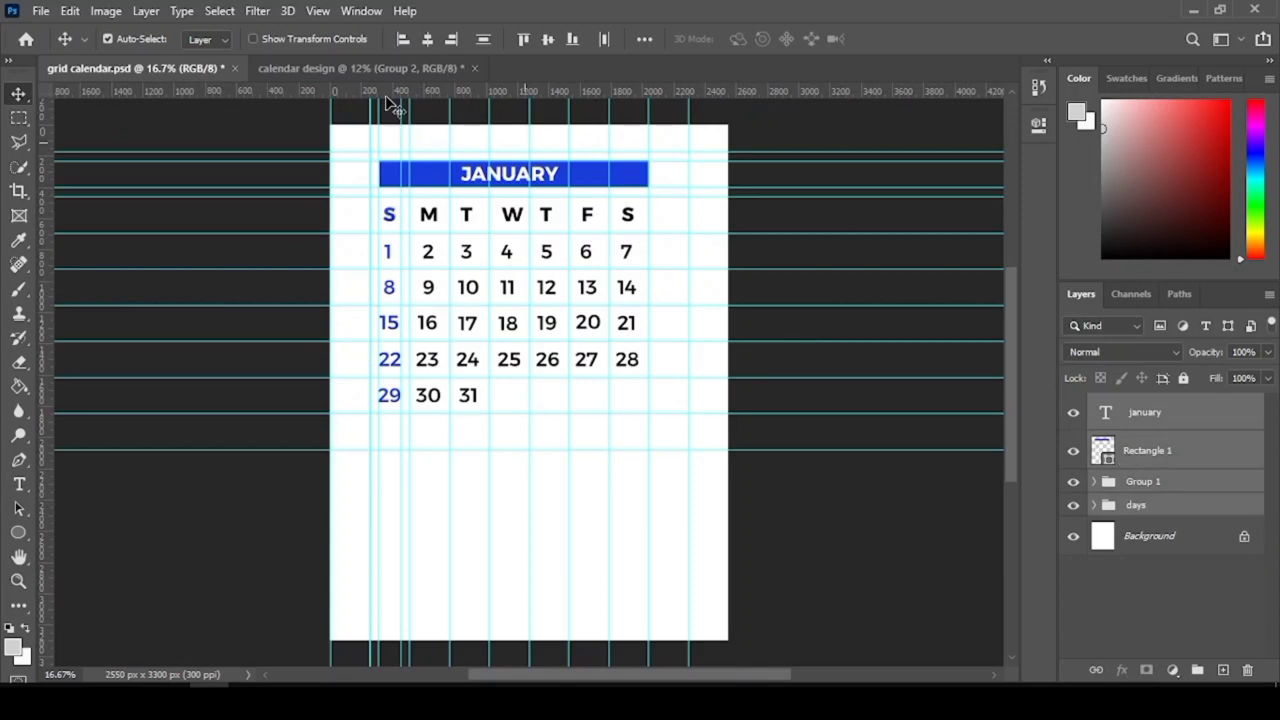
key("ctrl+Tab")
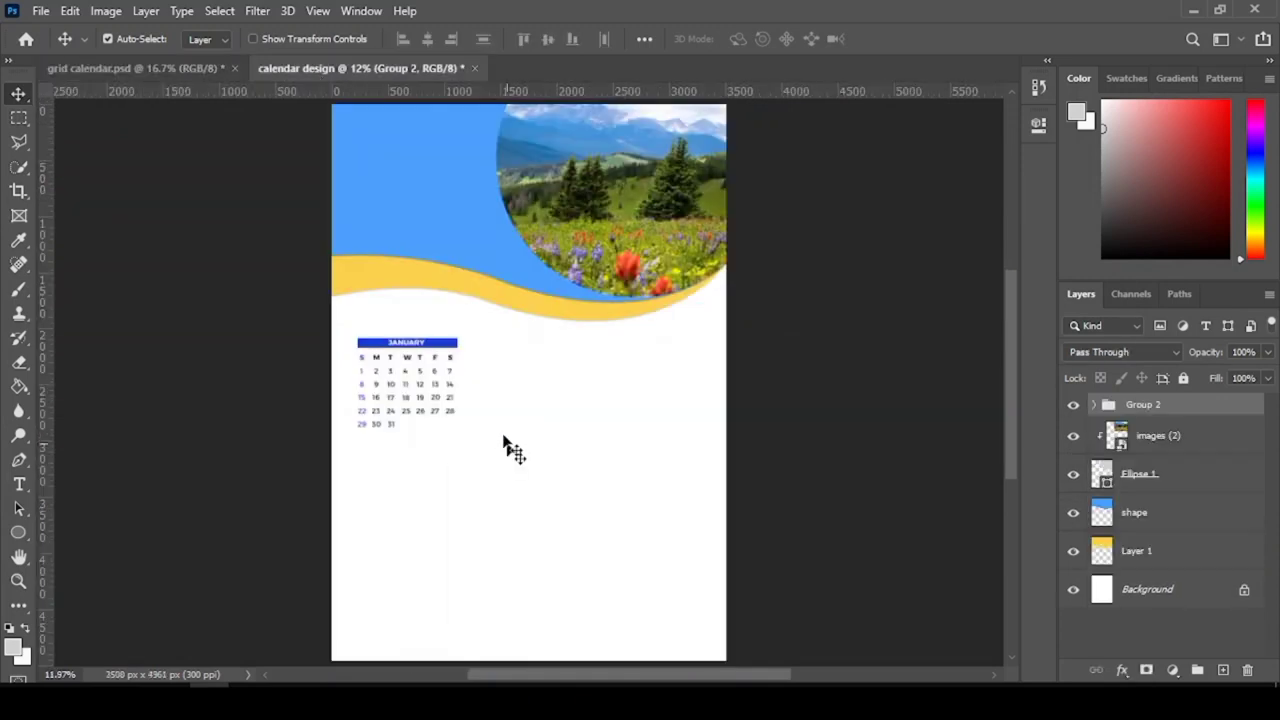
left_click(1074, 405)
left_click(1074, 405)
left_click(520, 437)
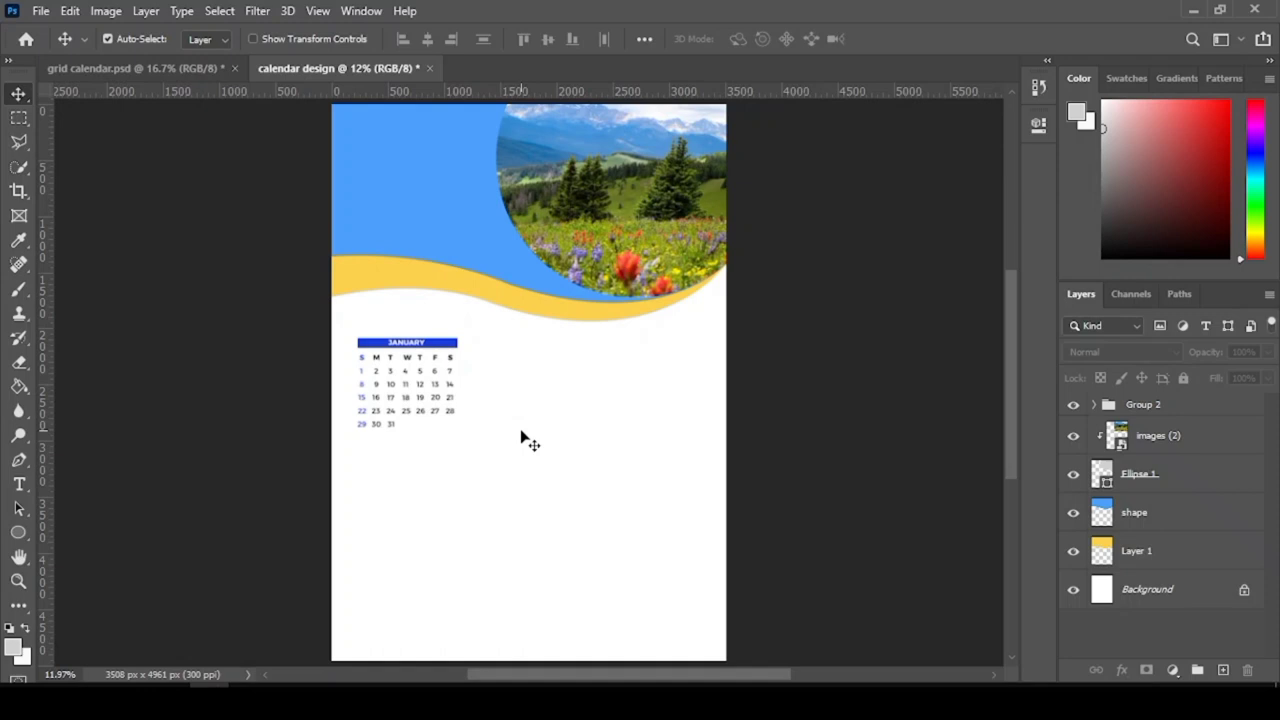
left_click(1158, 404)
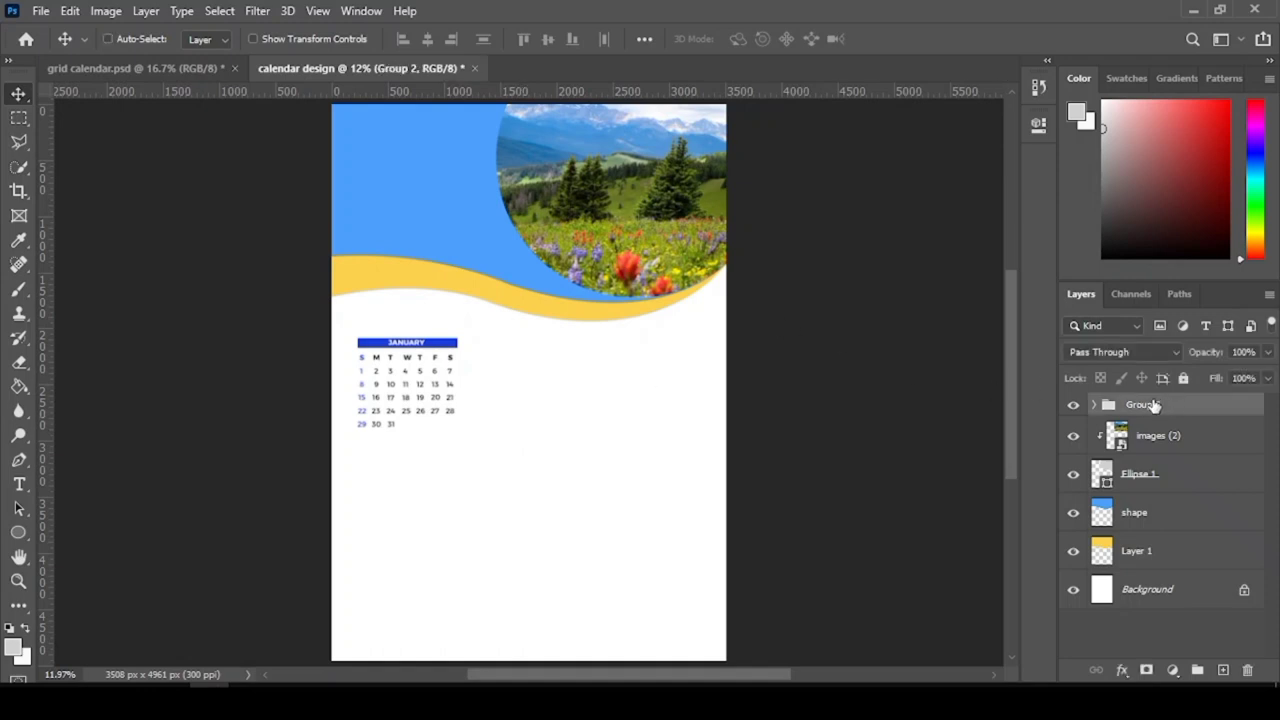
- Duplicate Group 2 and shift the copy down five large nudges to sit beneath the original
key("ctrl+j")
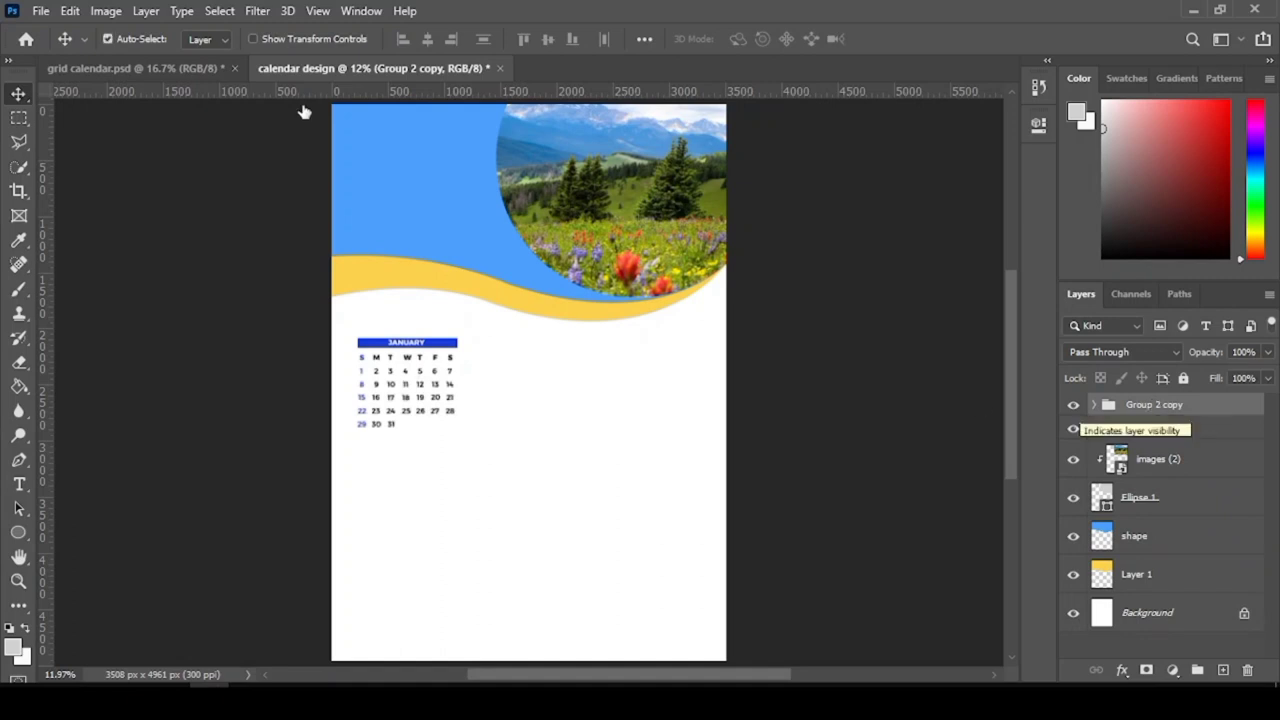
left_click(107, 38)
left_click(69, 11)
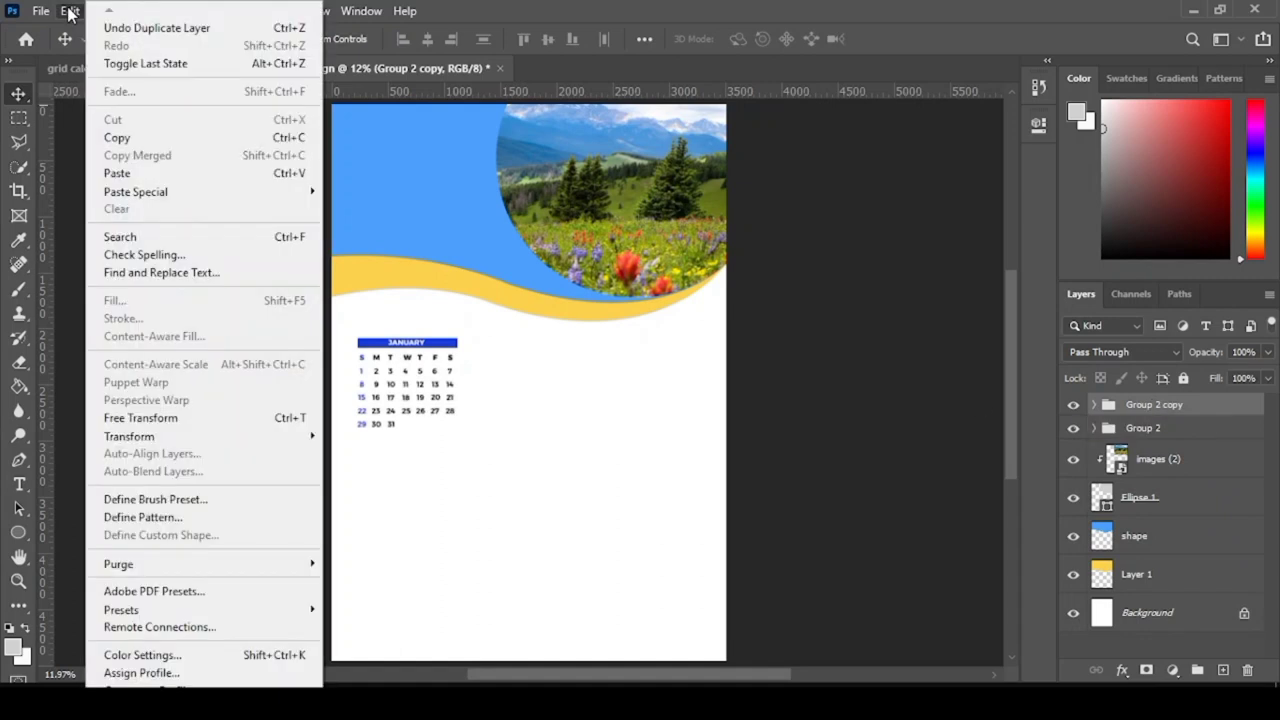
left_click(140, 418)
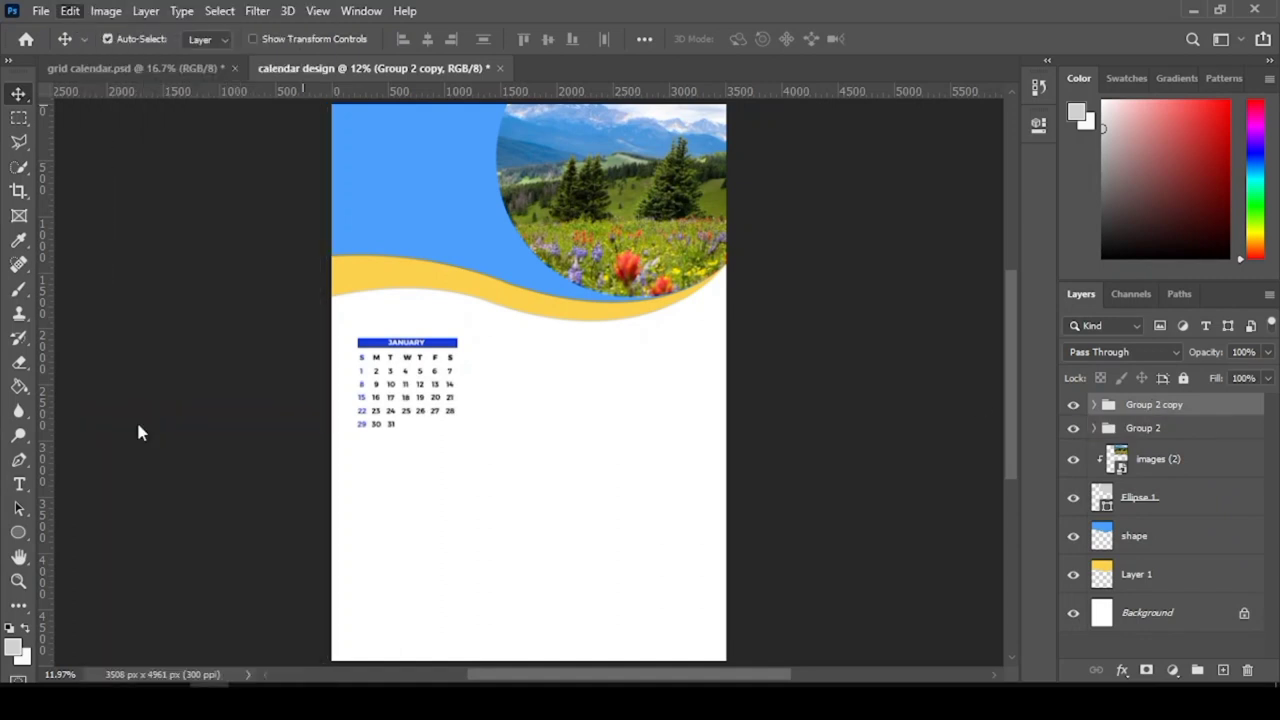
key("shift+Down")
key("shift+Down")
key("shift+Down")
key("shift+Down")
key("shift+Down")
key("shift+Down")
key("shift+Down")
key("shift+Down")
key("shift+Down")
key("shift+Down")
key("shift+Down")
key("shift+Down")
key("shift+Down")
key("shift+Down")
key("shift+Down")
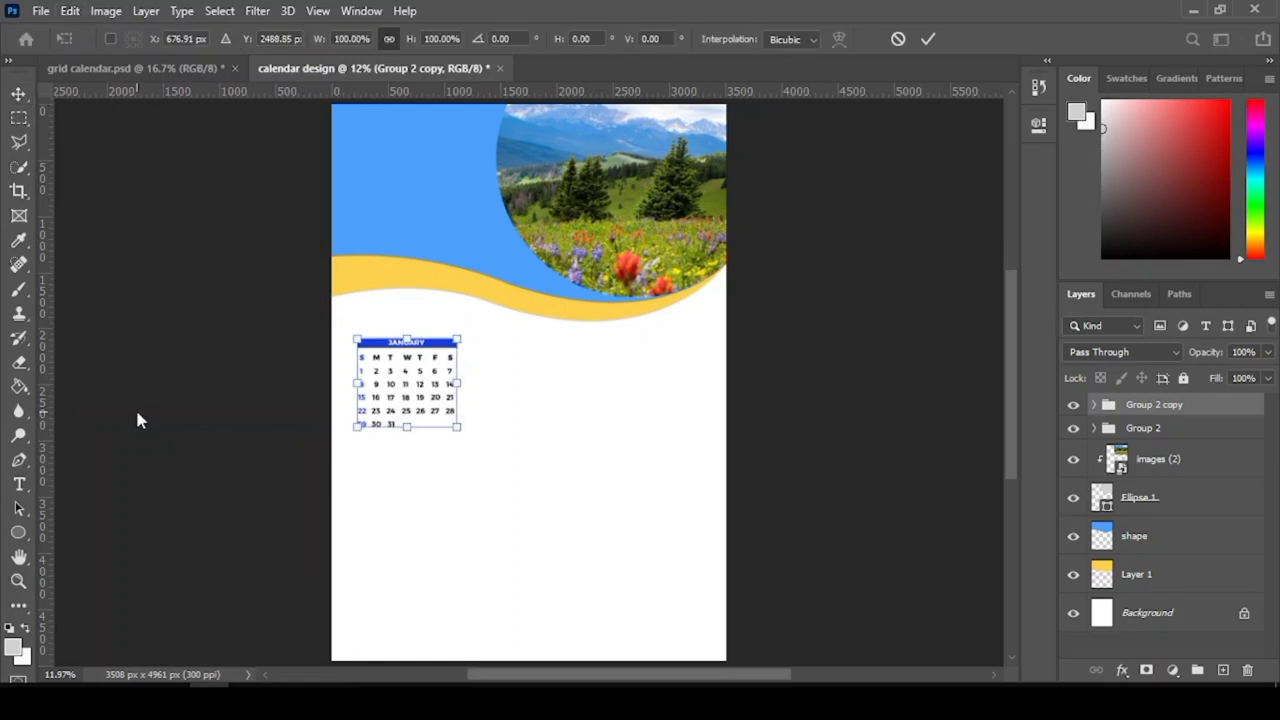
key("shift+Down")
key("shift+Down")
key("shift+Down")
key("shift+Down")
key("shift+Down")
key("shift+Down")
key("shift+Down")
key("shift+Down")
key("shift+Down")
key("shift+Down")
key("shift+Down")
key("shift+Down")
key("shift+Down")
key("shift+Down")
key("shift+Down")
key("shift+Down")
key("shift+Down")
key("shift+Down")
key("shift+Down")
key("shift+Down")
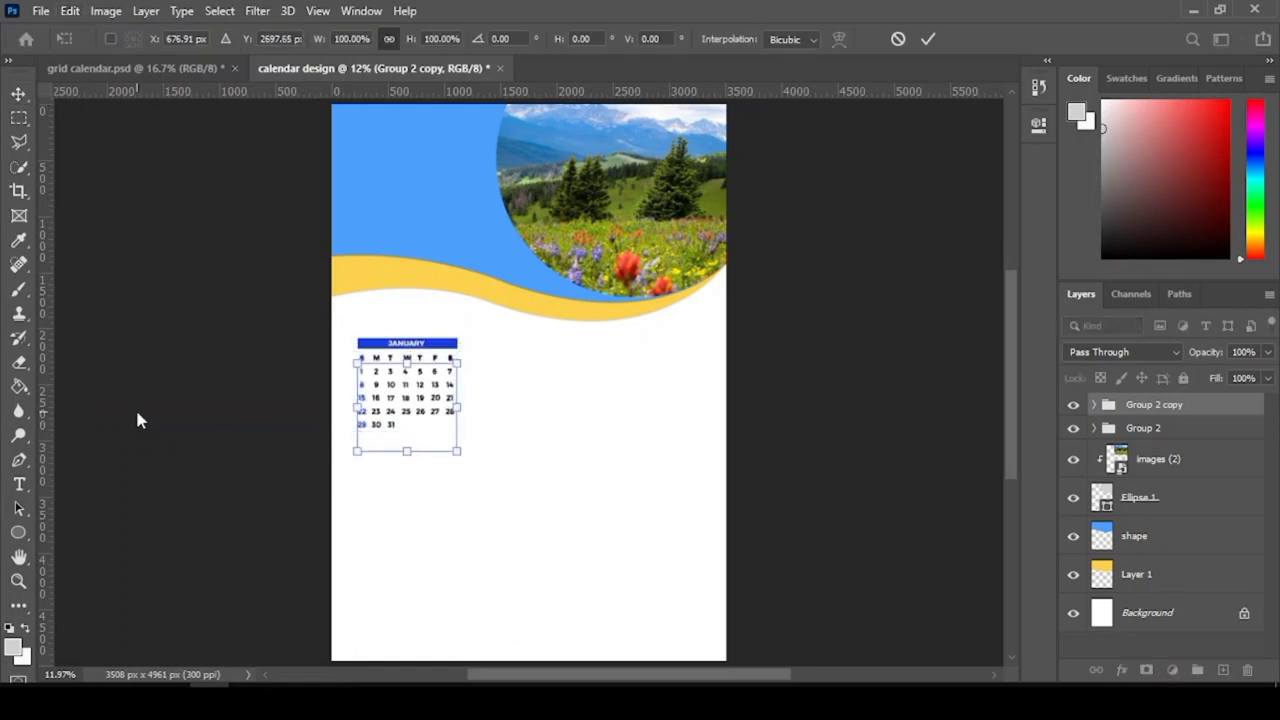
key("shift+Down")
key("shift+Down")
key("shift+Down")
key("shift+Down")
key("shift+Down")
key("shift+Down")
key("shift+Down")
key("shift+Down")
key("shift+Down")
key("shift+Down")
key("shift+Down")
key("shift+Down")
key("shift+Down")
key("shift+Down")
key("shift+Down")
key("shift+Down")
key("shift+Down")
key("shift+Down")
key("shift+Down")
key("shift+Down")
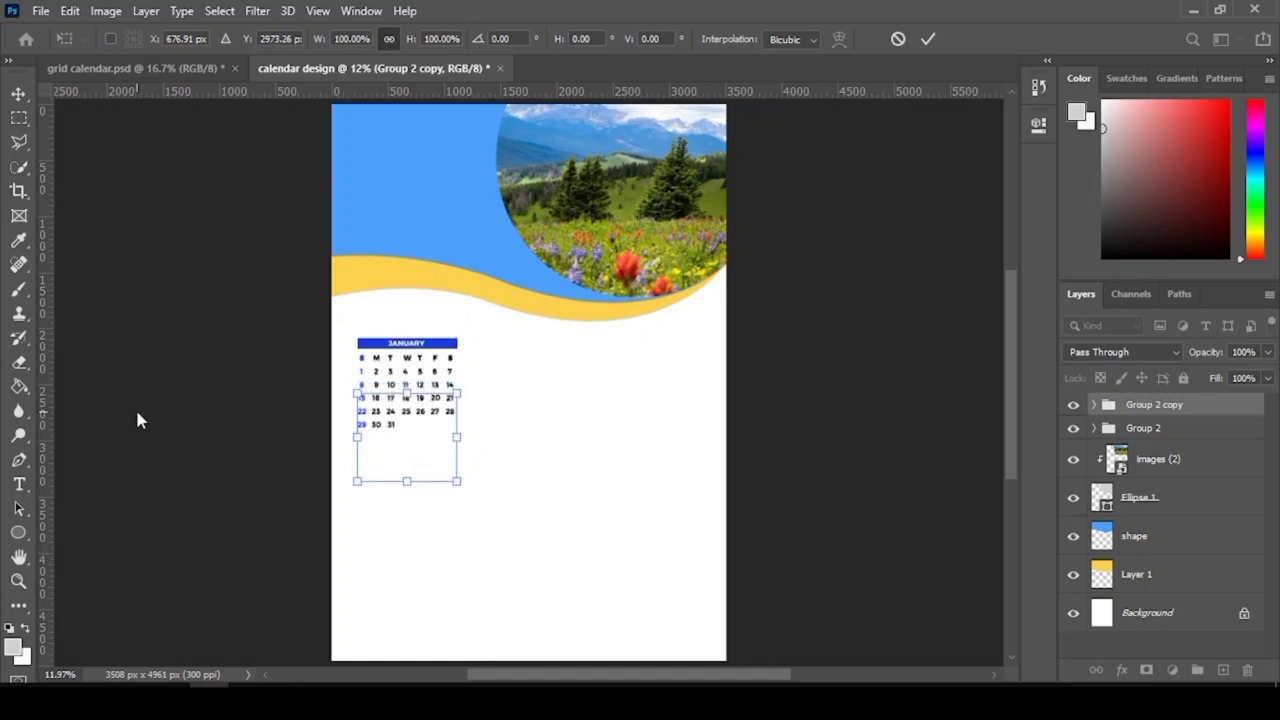
key("shift+Down")
key("shift+Down")
key("shift+Down")
key("shift+Down")
key("shift+Down")
key("shift+Down")
key("shift+Down")
key("shift+Down")
key("shift+Down")
key("shift+Down")
key("shift+Down")
key("shift+Down")
key("shift+Down")
key("shift+Down")
key("shift+Down")
key("shift+Down")
key("shift+Down")
key("shift+Down")
key("shift+Down")
key("shift+Down")
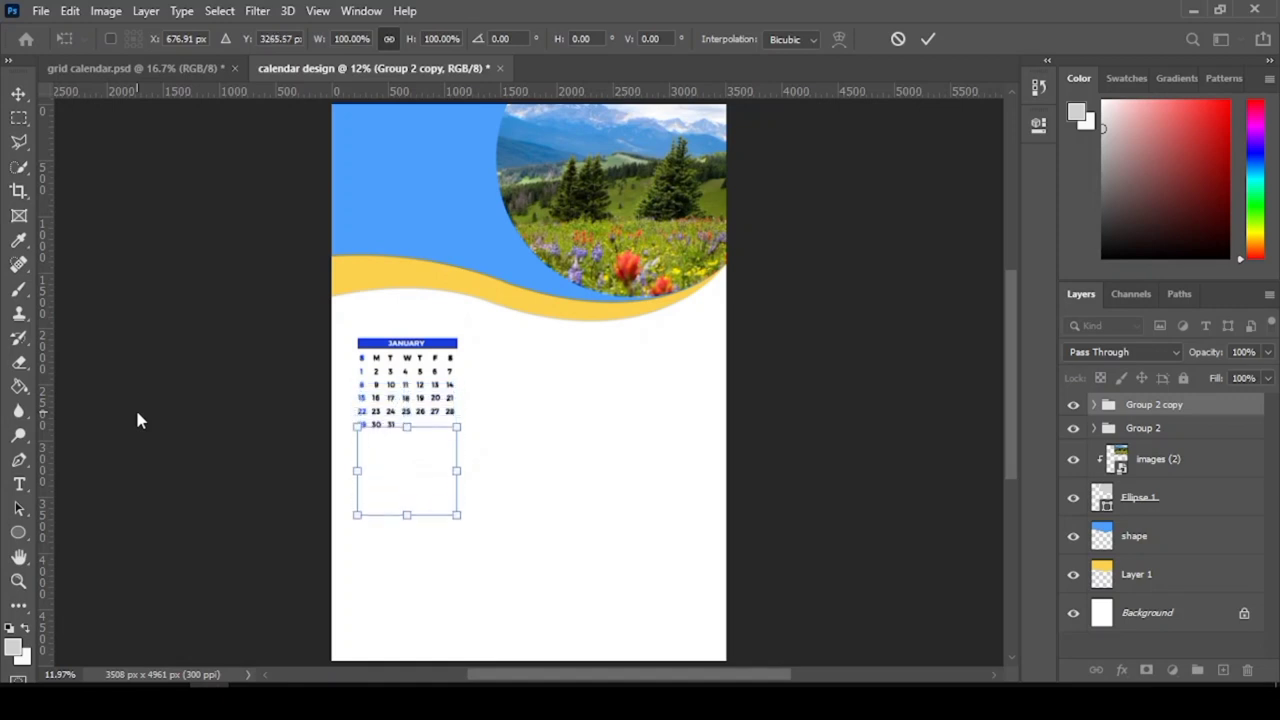
key("shift+Down")
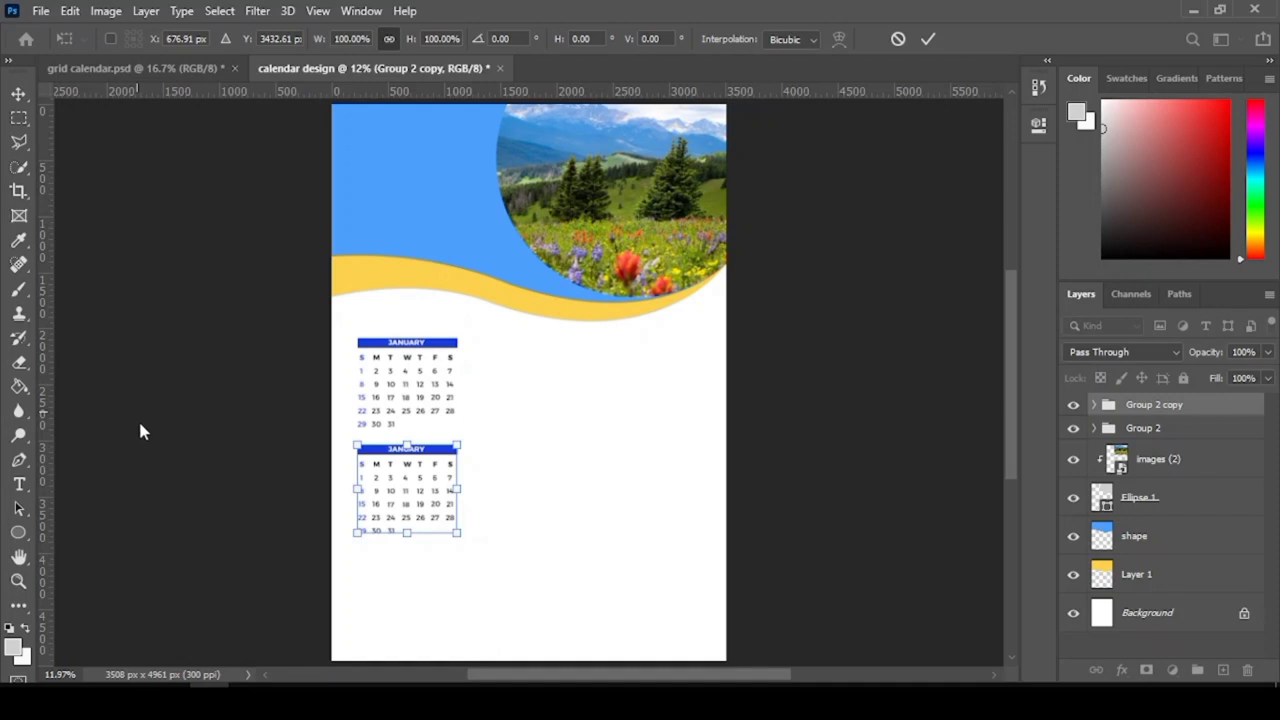
left_click(18, 92)
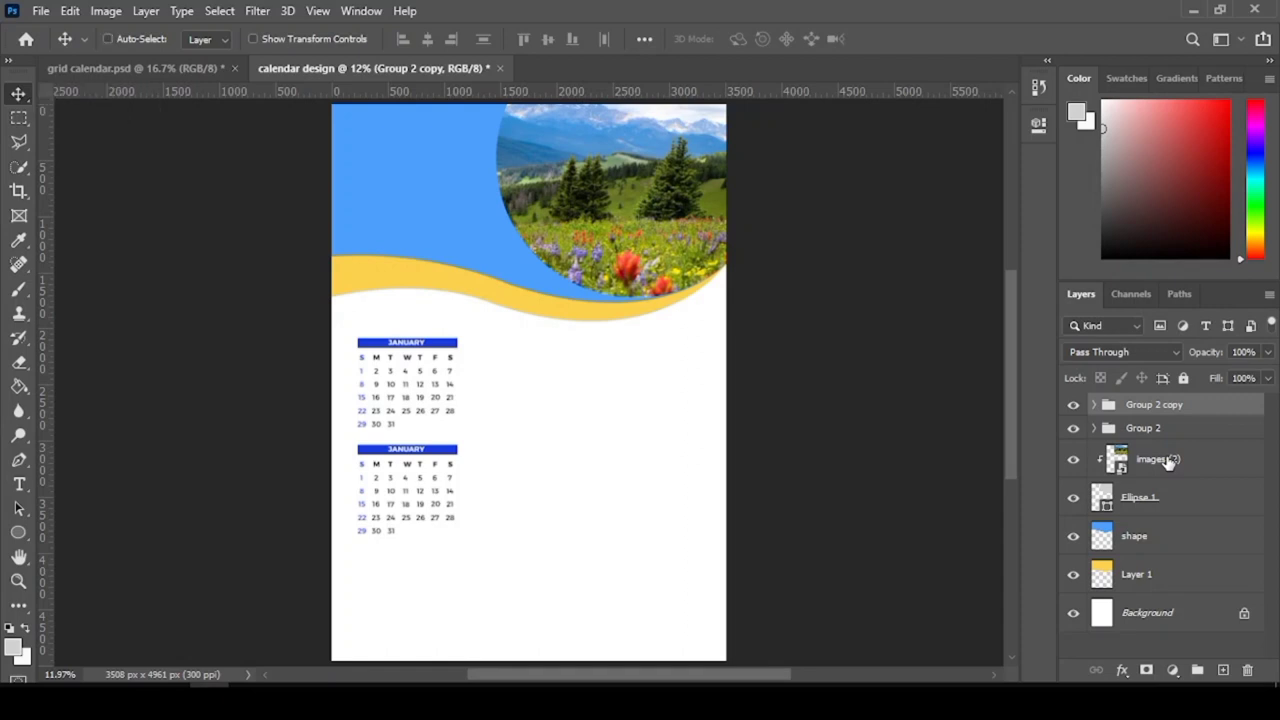
- Duplicate the calendar again; rename Group 2, Group 2 copy and Group 2 copy 2 to 1, 2, 3
key("ctrl+j")
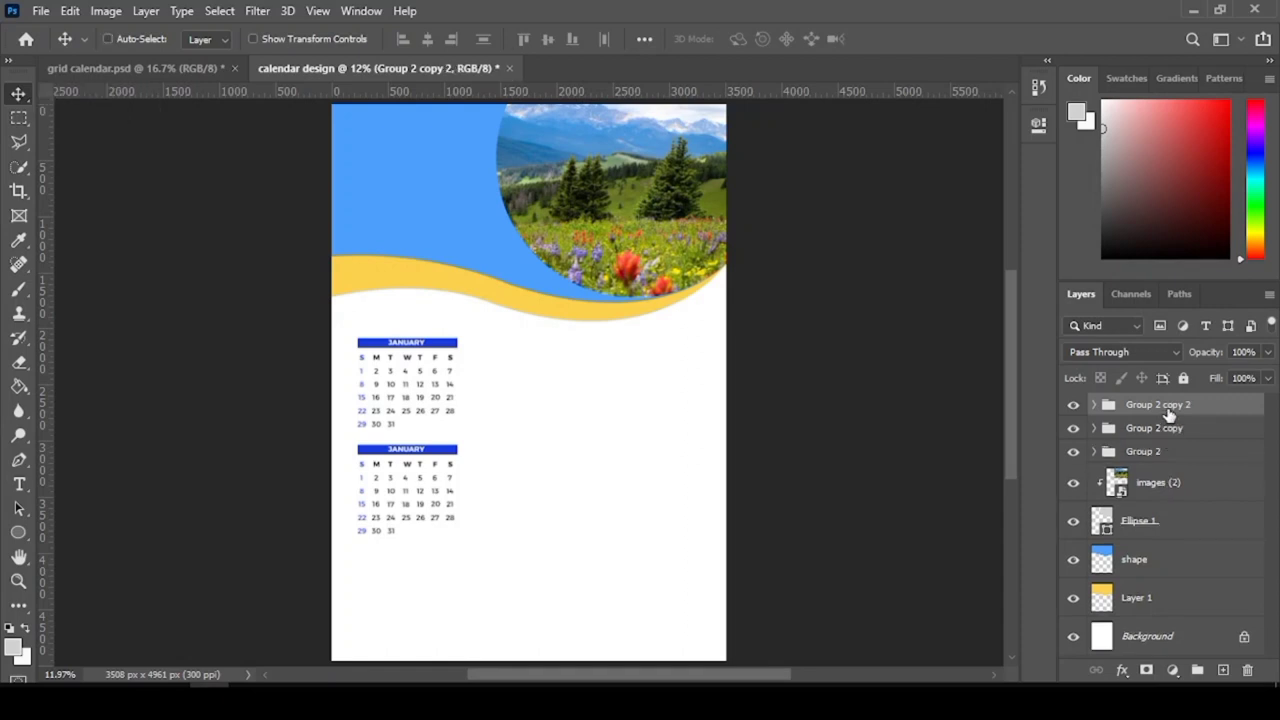
key("ctrl")
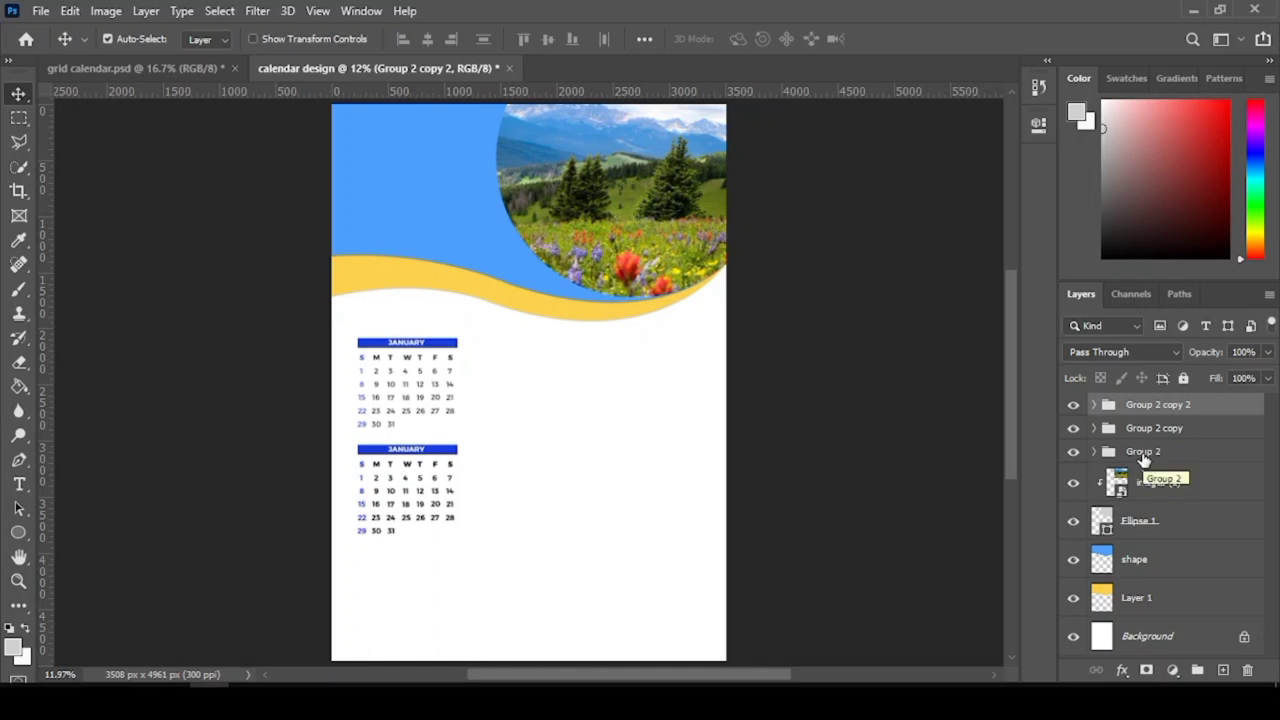
double_click(1143, 452)
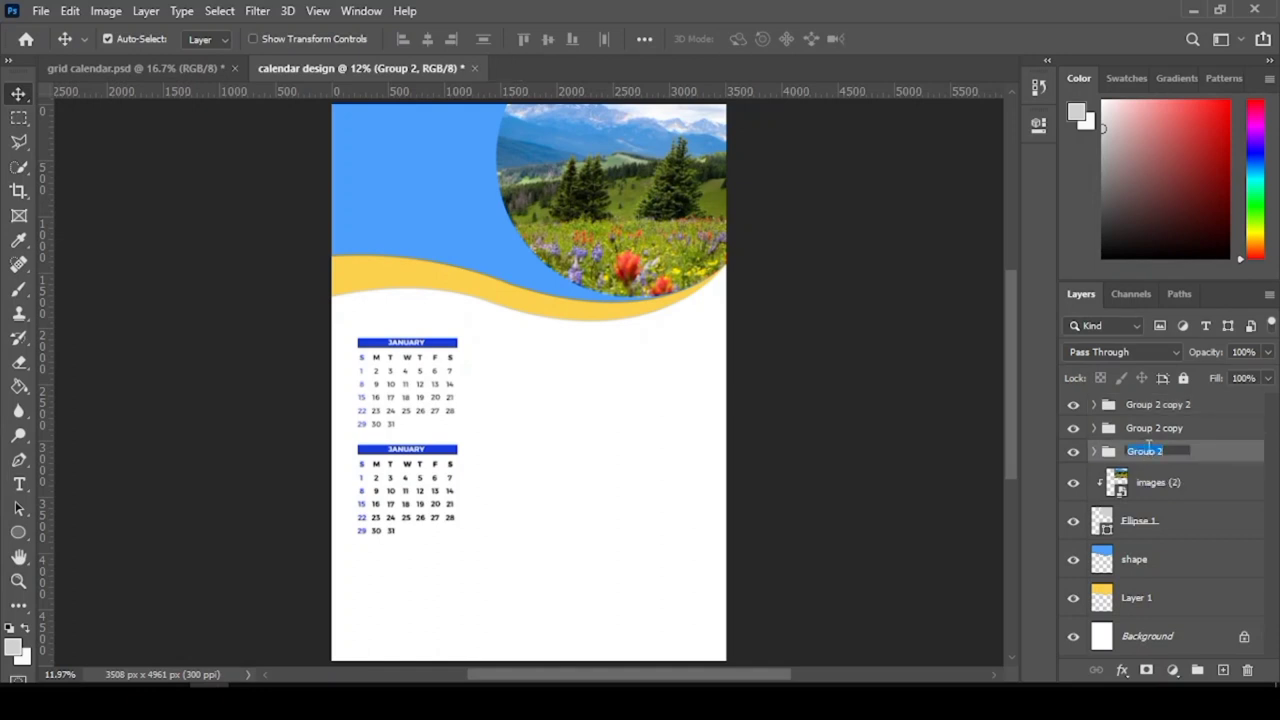
key("Return")
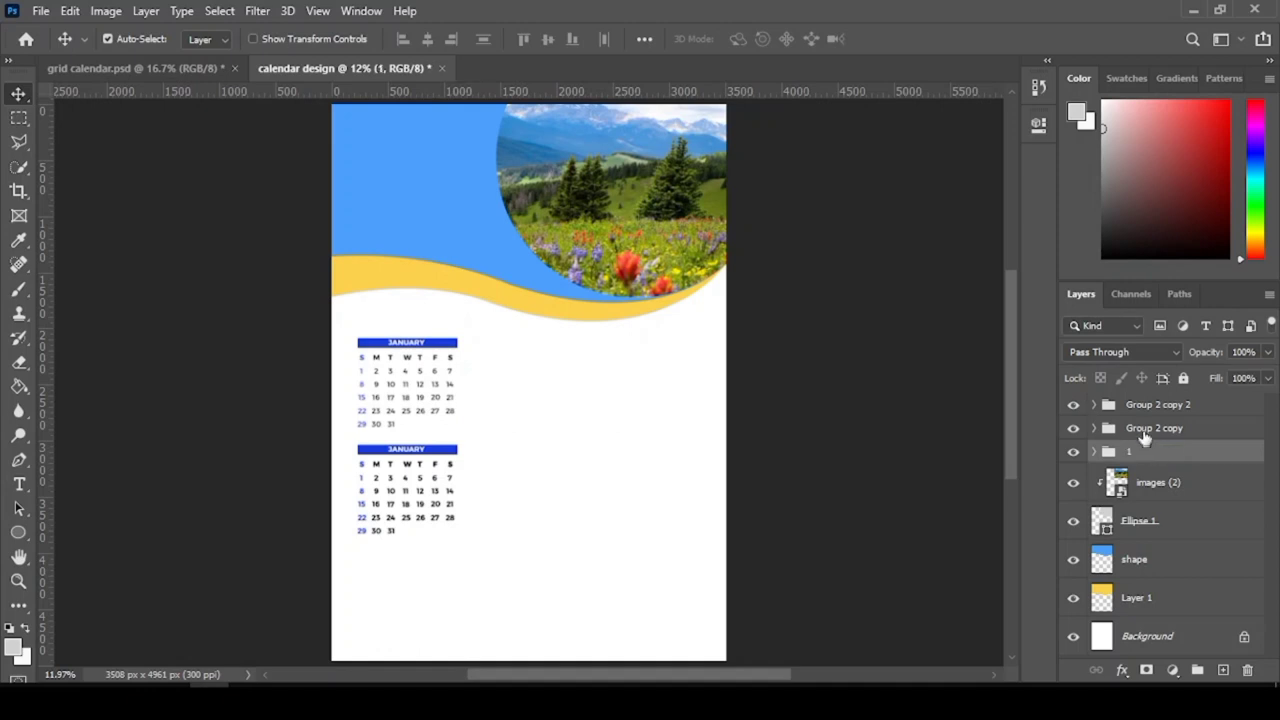
double_click(1143, 428)
type("2")
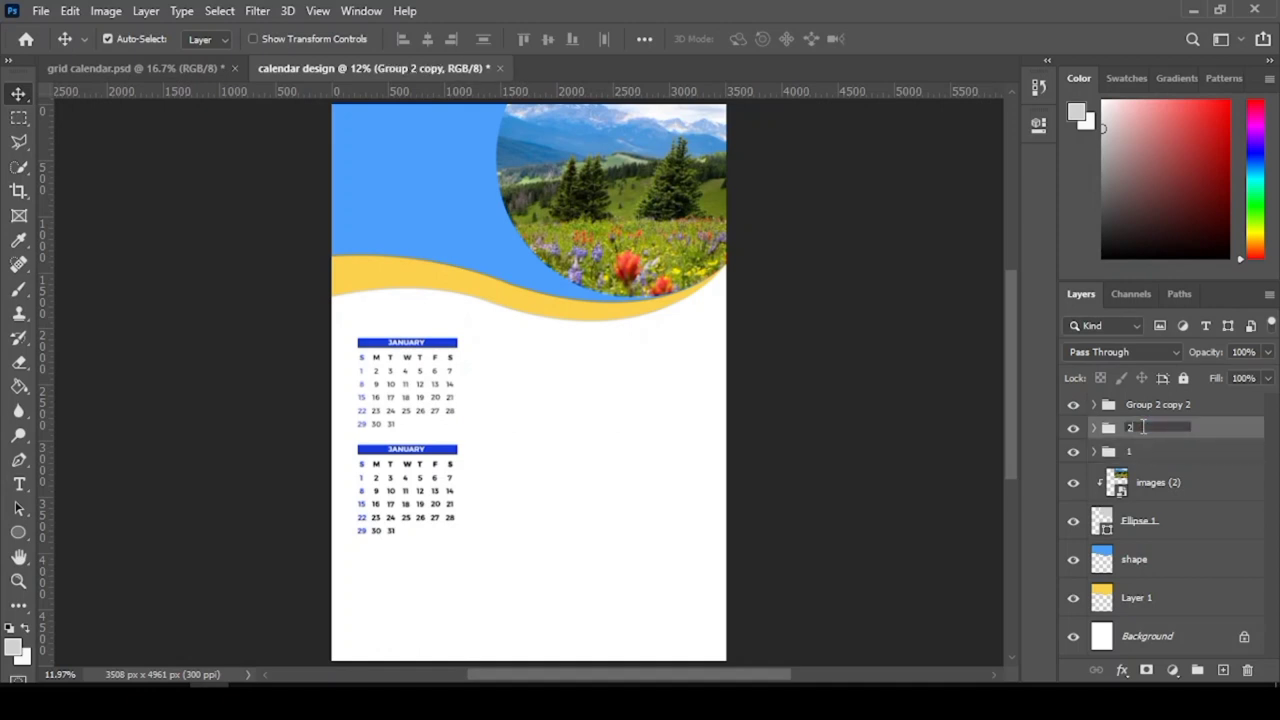
key("Return")
double_click(1149, 404)
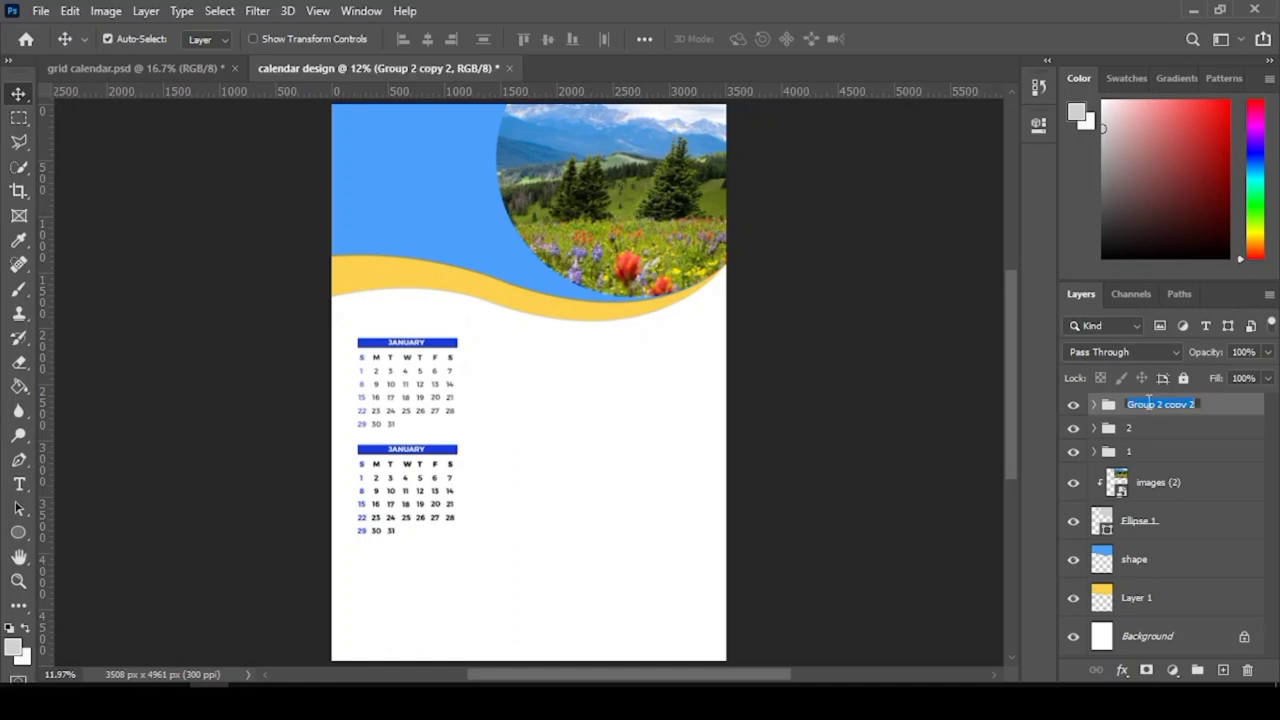
type("3")
key("Return")
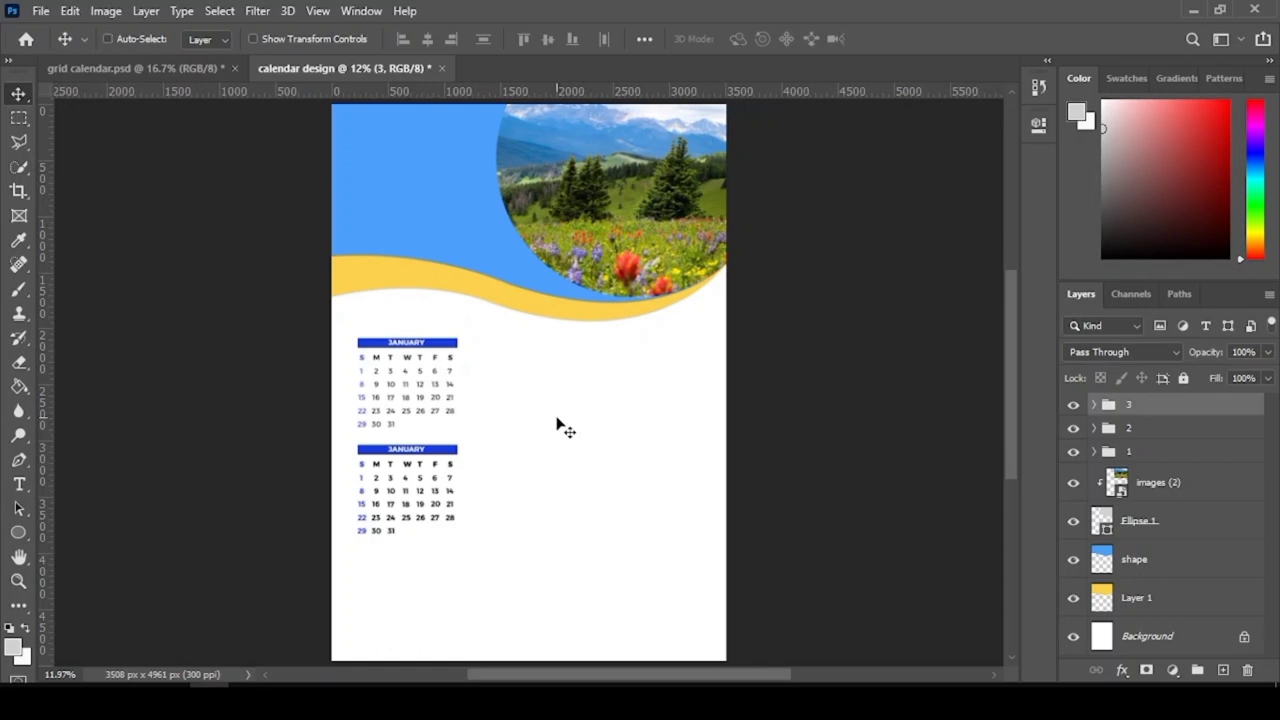
- Transform group 3, nudging it down below the second calendar near the page bottom, and apply
key("ctrl+t")
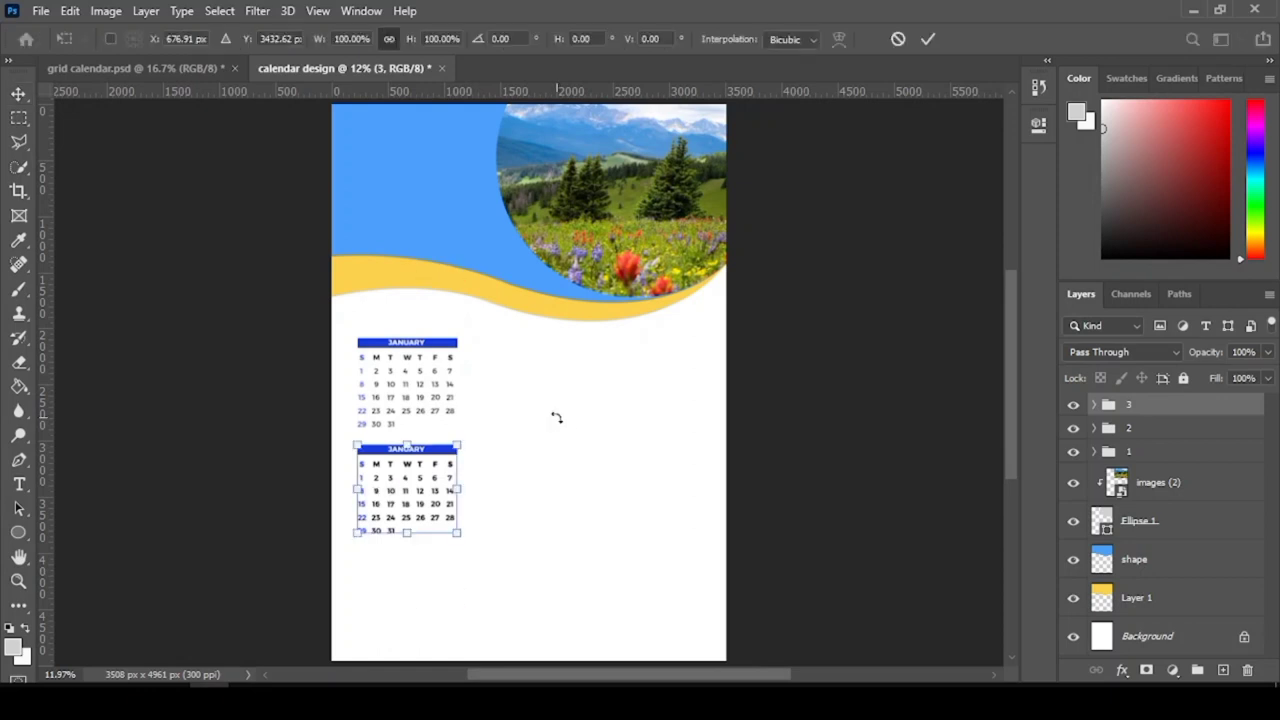
key("Down")
key("Down")
key("Down")
key("Down")
key("Down")
key("Down")
key("Down")
key("Down")
key("Down")
key("Down")
key("Down")
key("Down")
key("Down")
key("Down")
key("Down")
key("Down")
key("Down")
key("Down")
key("Down")
key("Down")
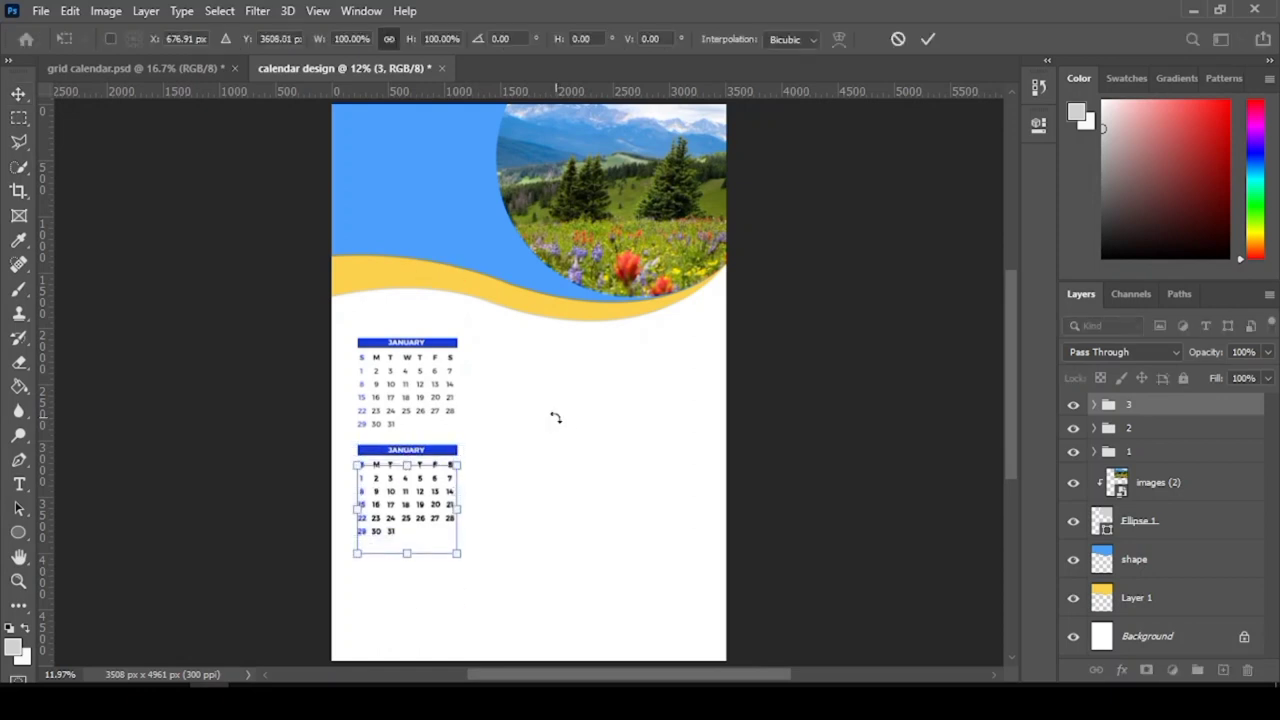
key("Down")
key("Down")
key("Down")
key("Down")
key("Down")
key("Down")
key("Down")
key("Down")
key("Down")
key("Down")
key("Down")
key("Down")
key("Down")
key("Down")
key("Down")
key("Down")
key("Down")
key("Down")
key("Down")
key("Down")
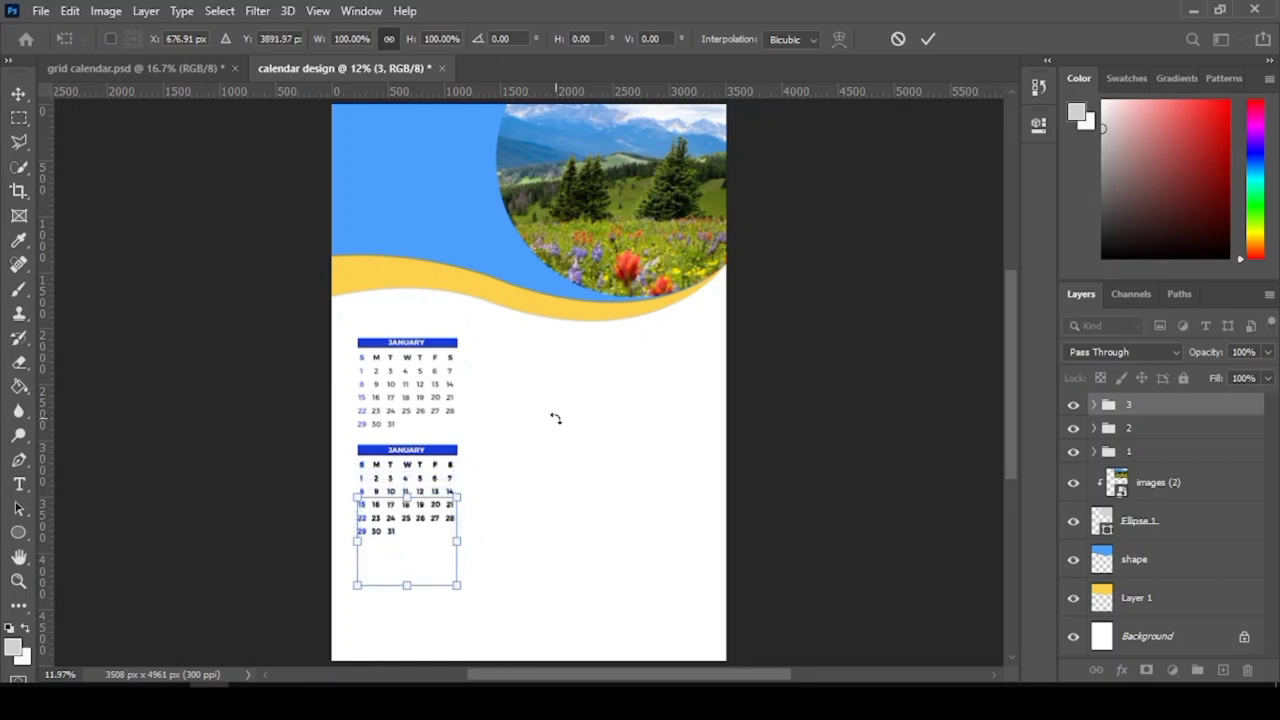
key("Down")
key("Down")
key("Down")
key("Down")
key("Down")
key("Down")
key("Down")
key("Down")
key("Down")
key("Down")
key("Down")
key("Down")
key("Down")
key("Down")
key("Down")
key("Down")
key("Down")
key("Down")
key("Down")
key("Down")
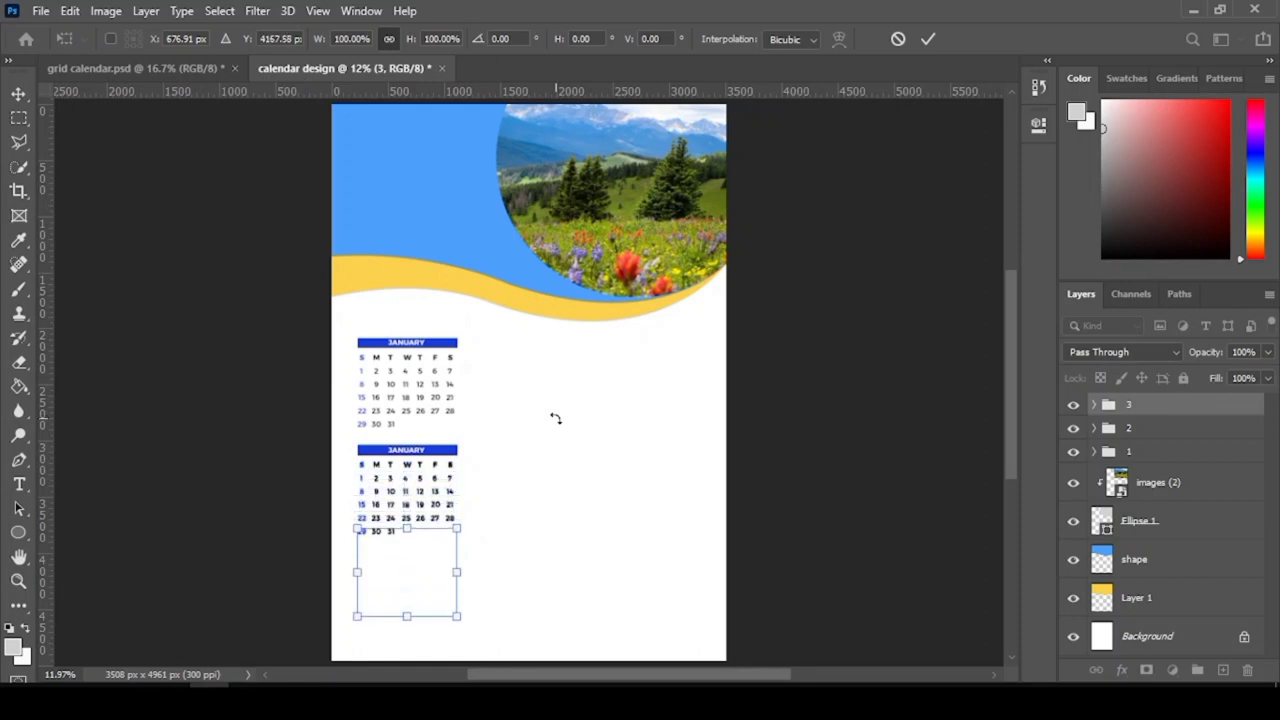
key("Down")
key("Down")
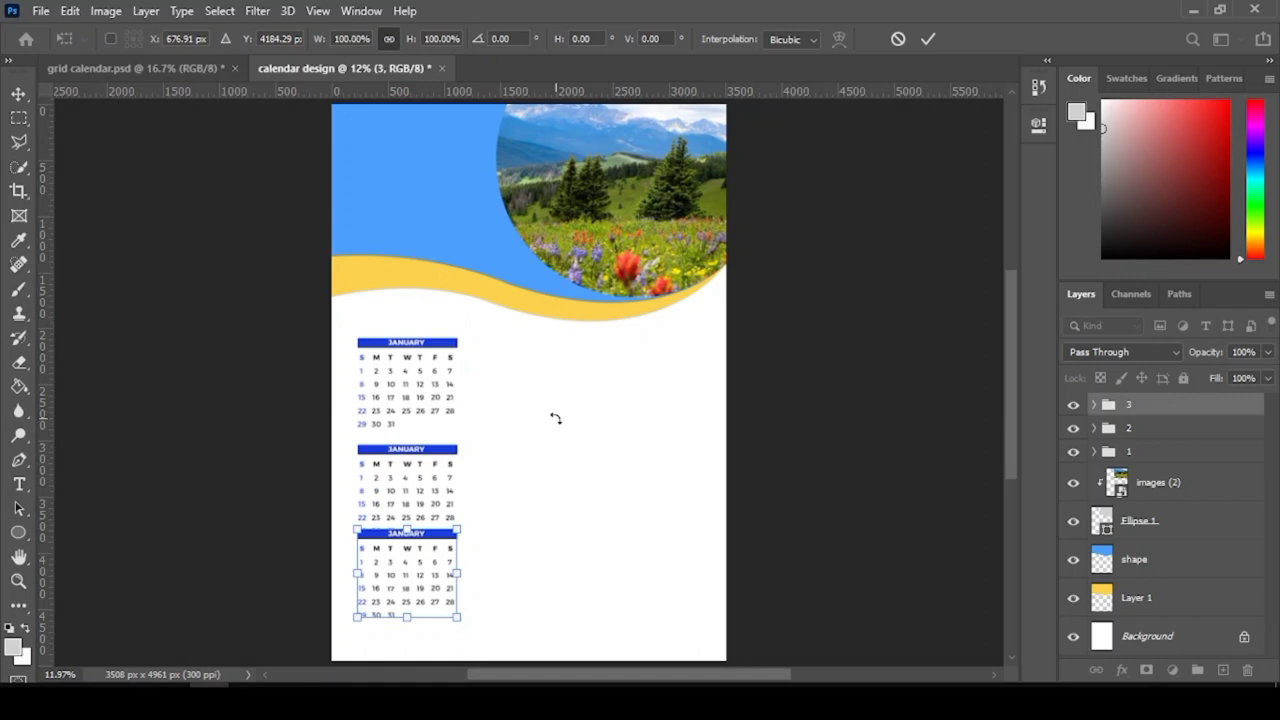
key("Down")
key("Down")
key("ctrl+z")
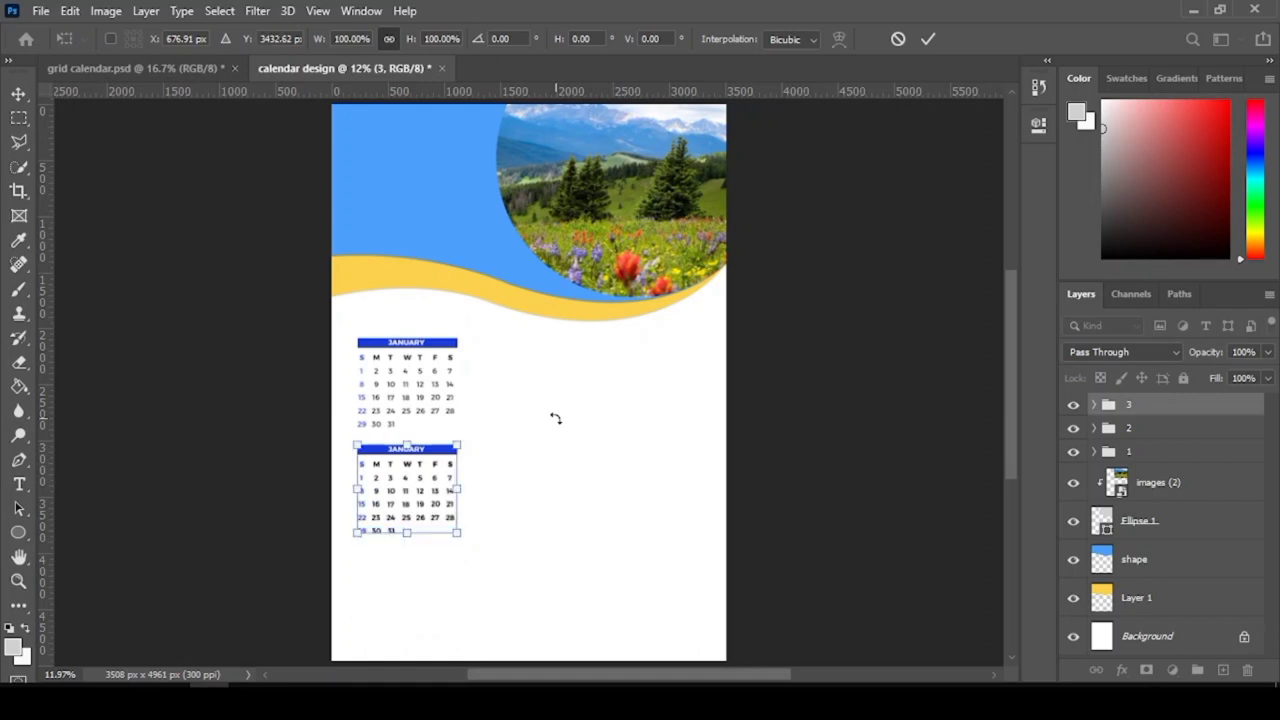
key("Down")
key("Down")
key("Down")
key("Down")
key("Down")
key("Down")
key("Down")
key("Down")
key("Down")
key("Down")
key("Down")
key("Down")
key("Down")
key("Down")
key("Down")
key("Down")
key("Down")
key("Down")
key("Down")
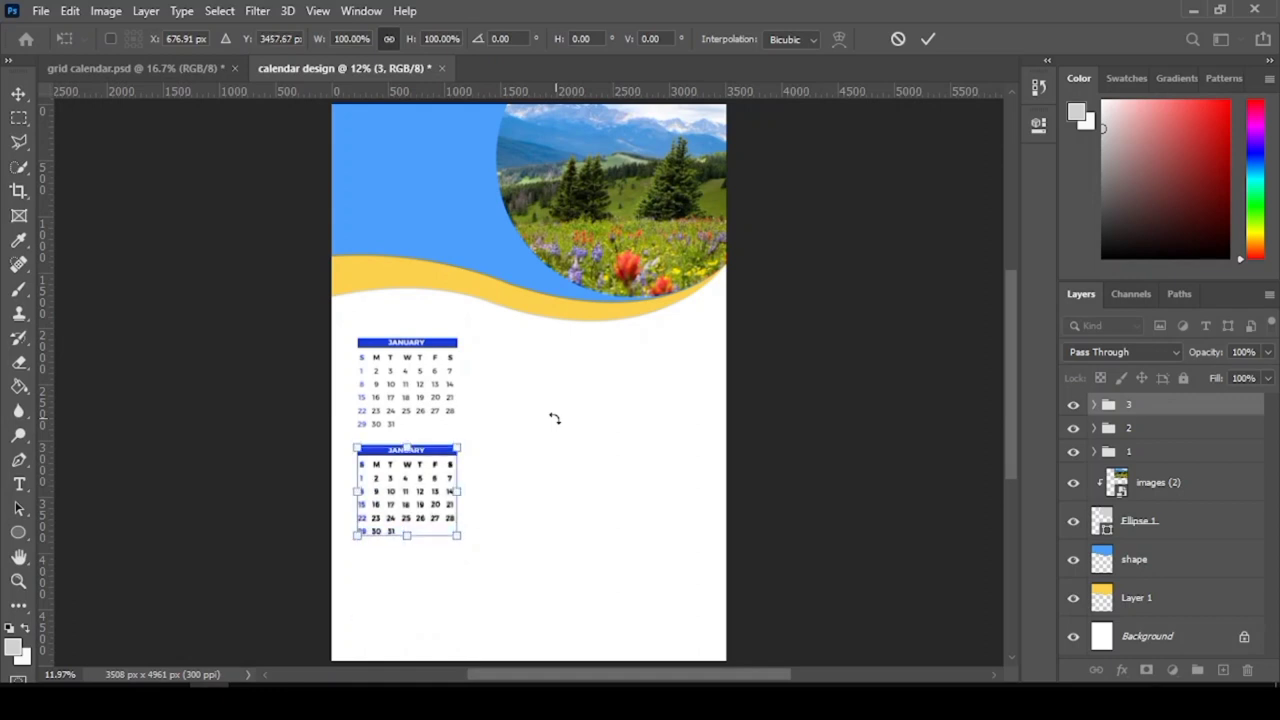
key("Down")
key("Down")
key("Down")
key("Down")
key("Down")
key("Down")
key("Down")
key("Down")
key("Down")
key("Down")
key("Down")
key("Down")
key("Down")
key("Down")
key("Down")
key("Down")
key("Down")
key("Down")
key("Down")
key("Down")
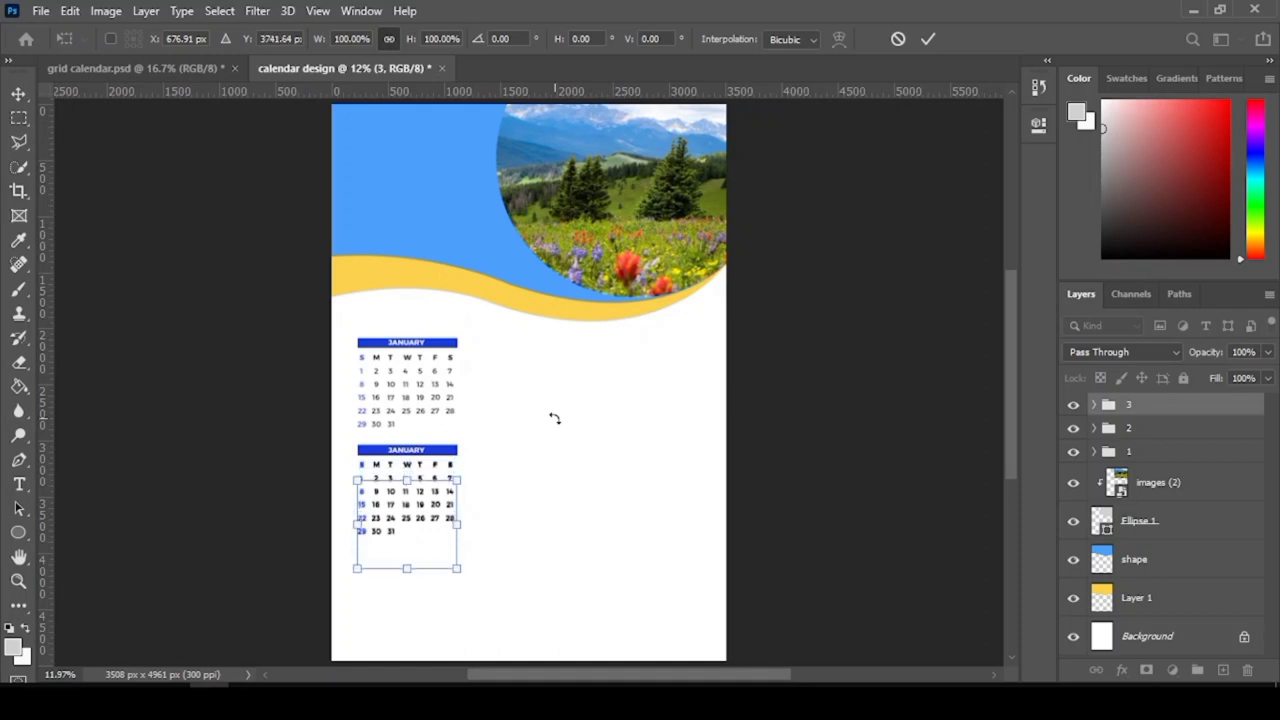
key("shift+Down")
key("shift+Down")
key("shift+Down")
key("shift+Down")
key("shift+Down")
key("shift+Down")
key("shift+Down")
key("shift+Down")
key("shift+Down")
key("shift+Down")
key("shift+Down")
key("shift+Down")
key("shift+Down")
key("shift+Down")
key("shift+Down")
key("shift+Down")
key("shift+Down")
key("shift+Down")
key("shift+Down")
key("shift+Down")
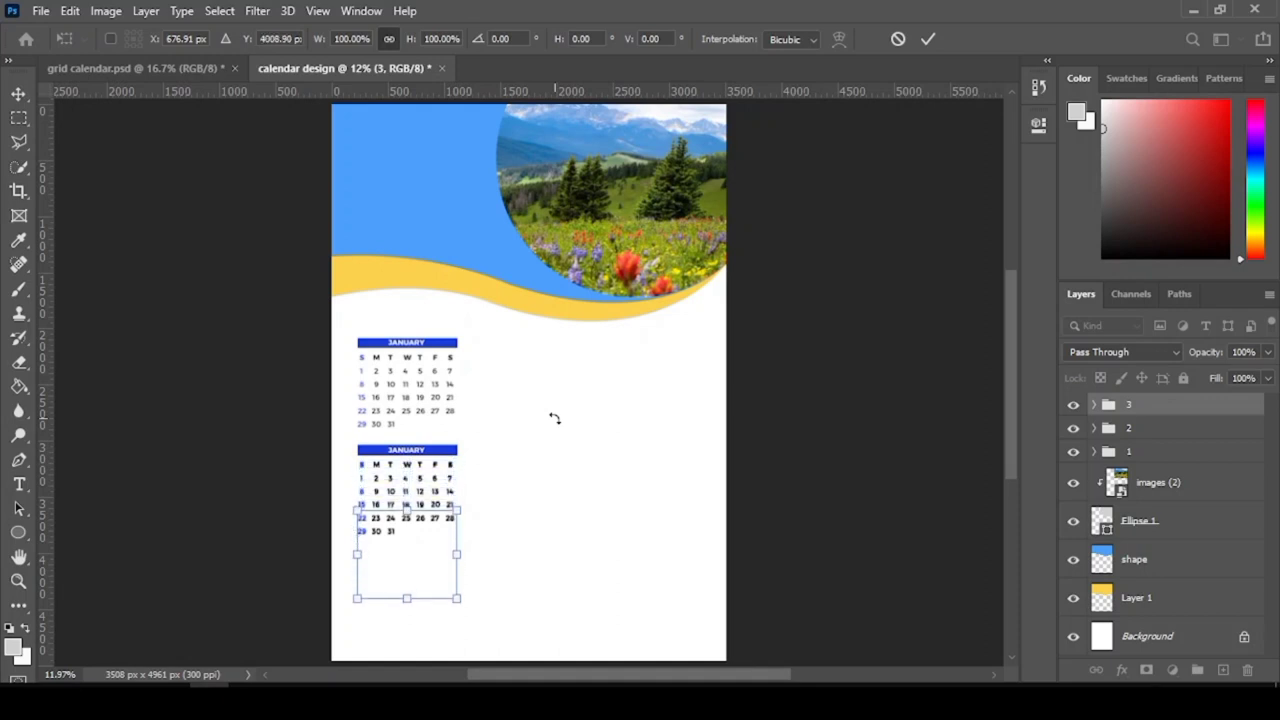
key("shift+Down")
key("shift+Down")
key("shift+Down")
key("shift+Down")
key("shift+Down")
key("shift+Down")
key("shift+Down")
key("shift+Down")
key("shift+Down")
key("shift+Down")
key("shift+Down")
key("shift+Down")
key("shift+Down")
key("shift+Down")
key("shift+Down")
key("shift+Down")
key("shift+Down")
key("shift+Down")
key("shift+Down")
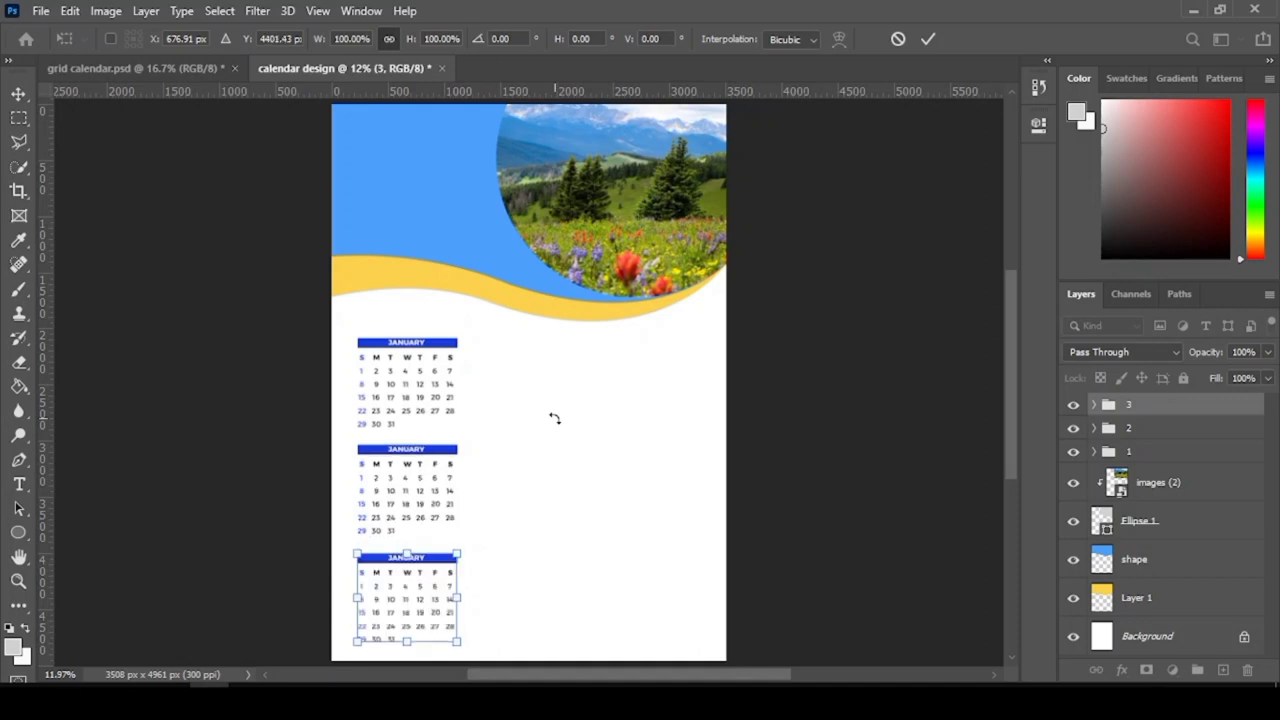
key("shift+Up")
key("shift+Up")
key("shift+Up")
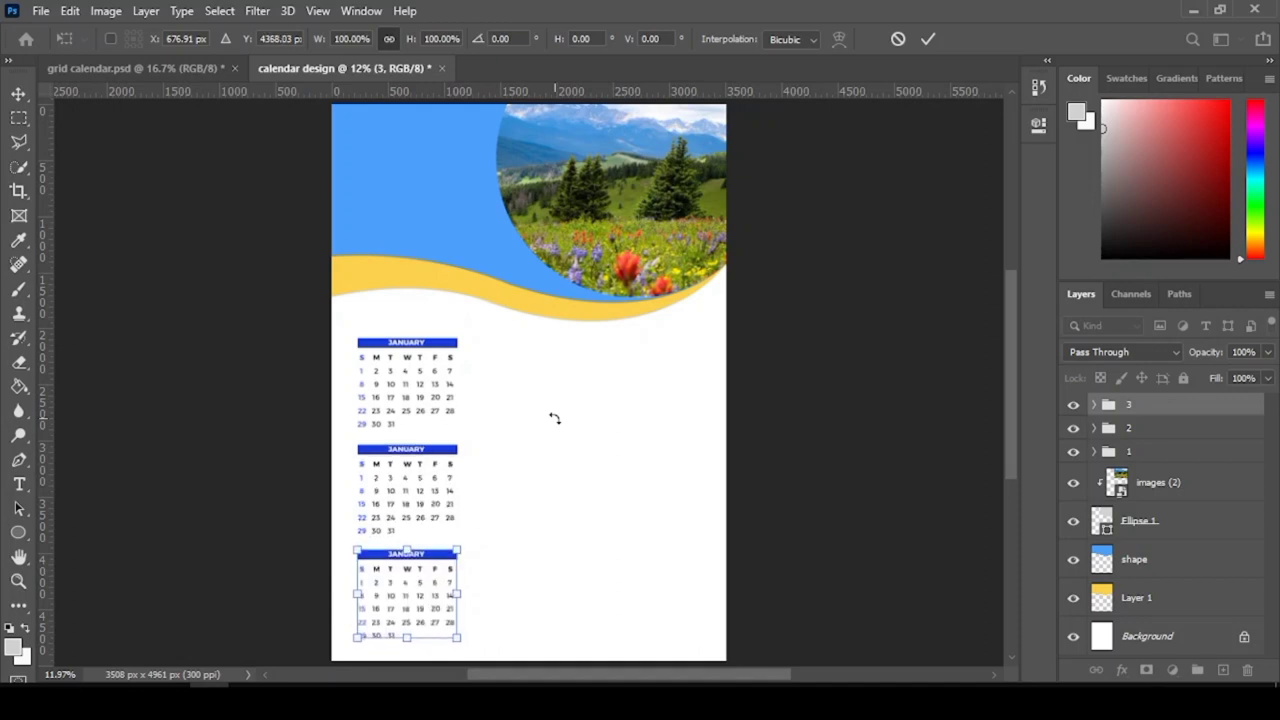
left_click(18, 92)
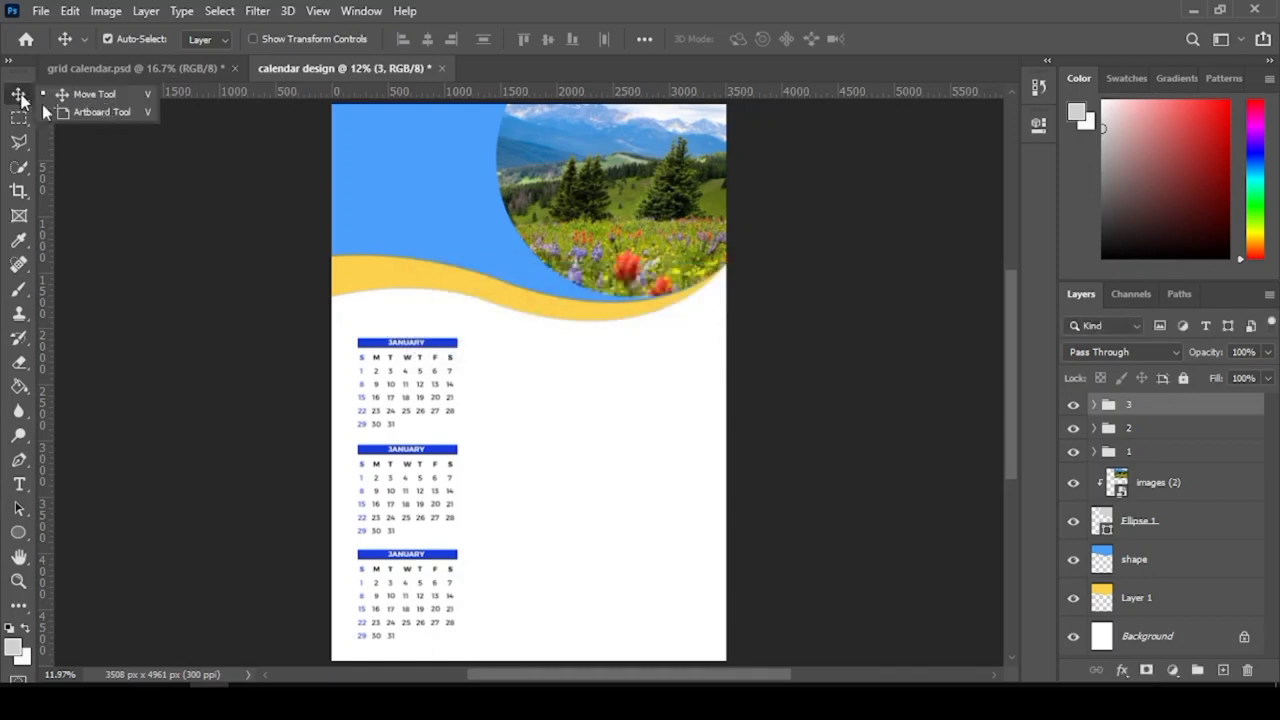
- Drag vertical guides from the ruler to near the page's left and right edges
left_click(55, 111)
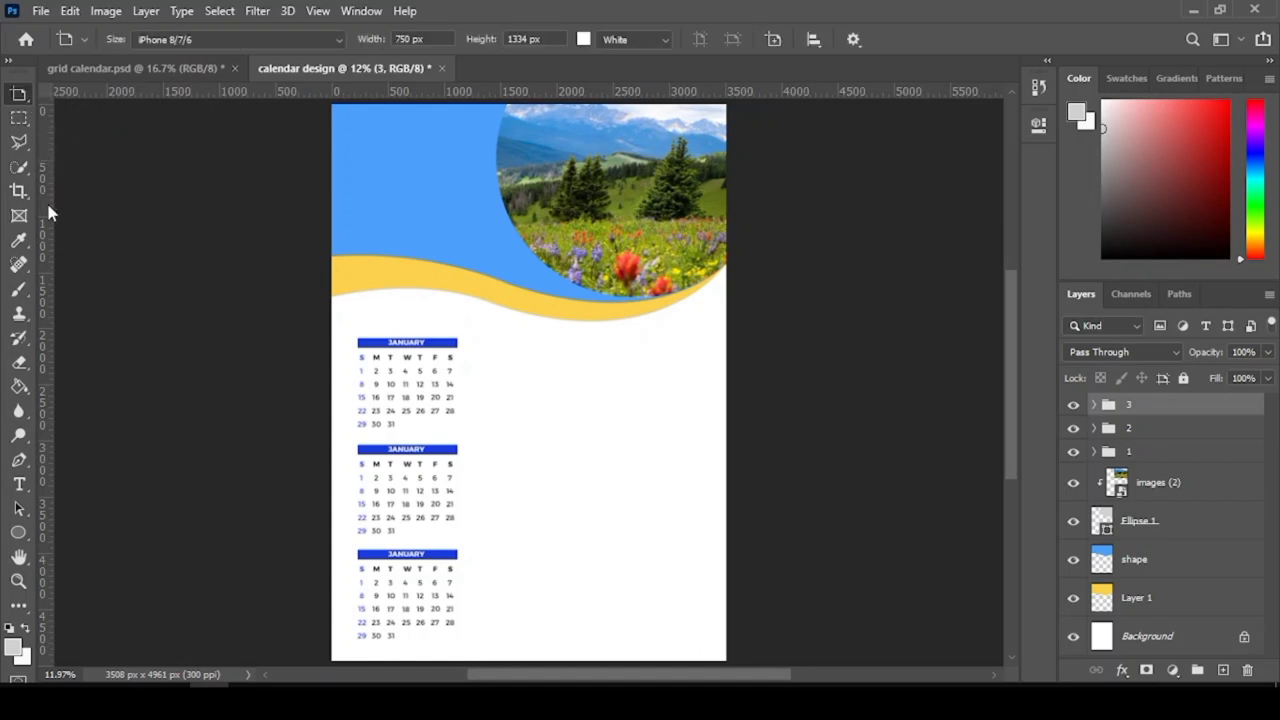
left_click_drag(46, 196, 345, 268)
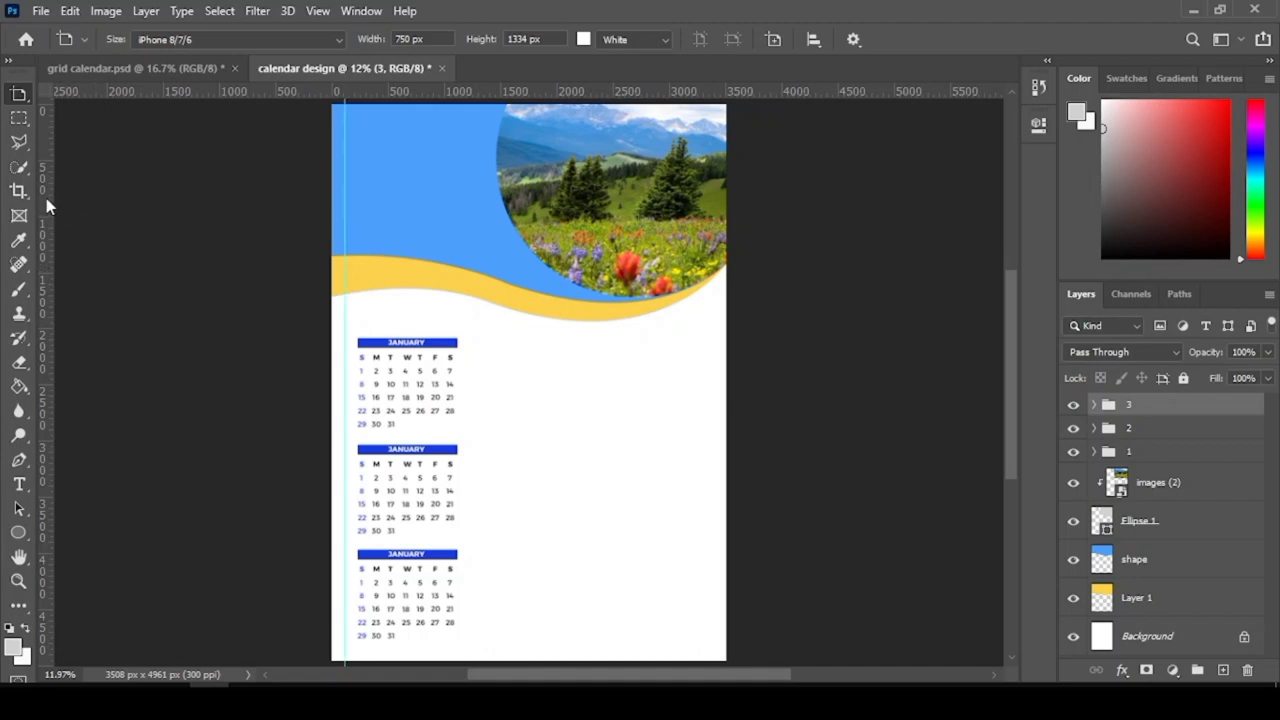
left_click(18, 93)
left_click(90, 91)
left_click_drag(44, 150, 716, 225)
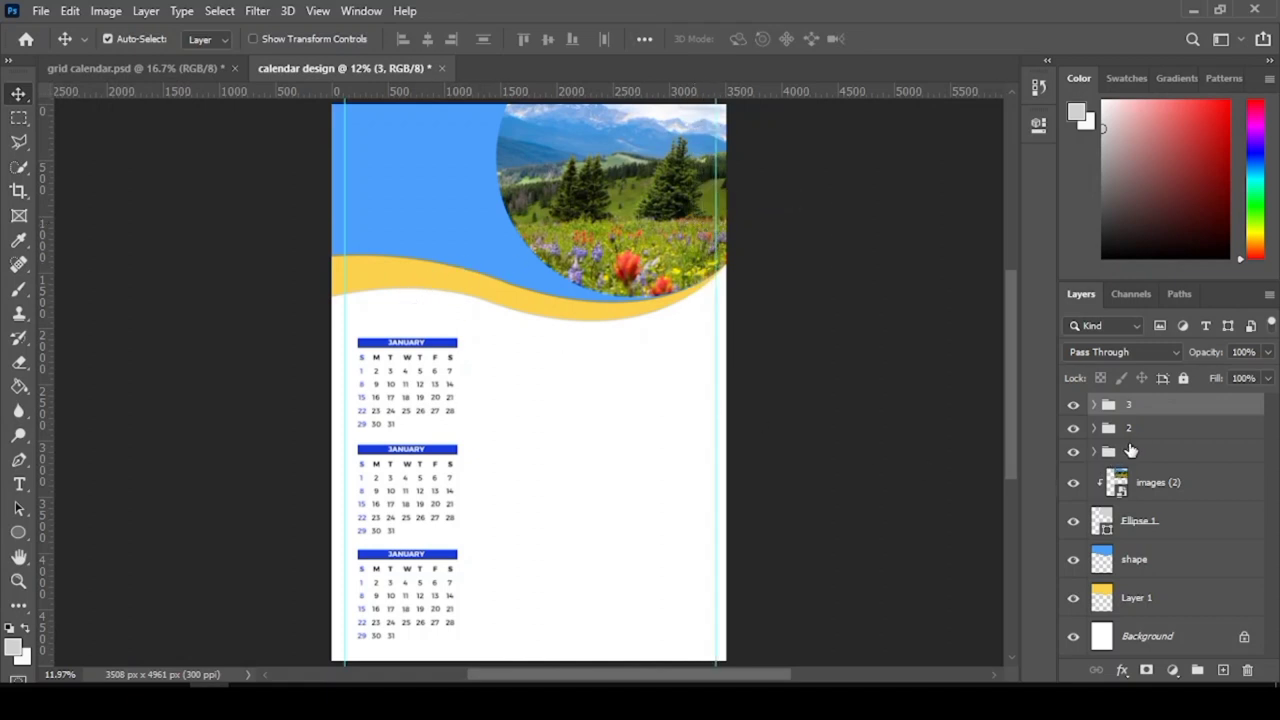
- Select groups 1–3 and nudge the calendar column up and left against the left guide
key("ctrl")
left_click(1125, 430, "ctrl")
left_click(1133, 455, "ctrl")
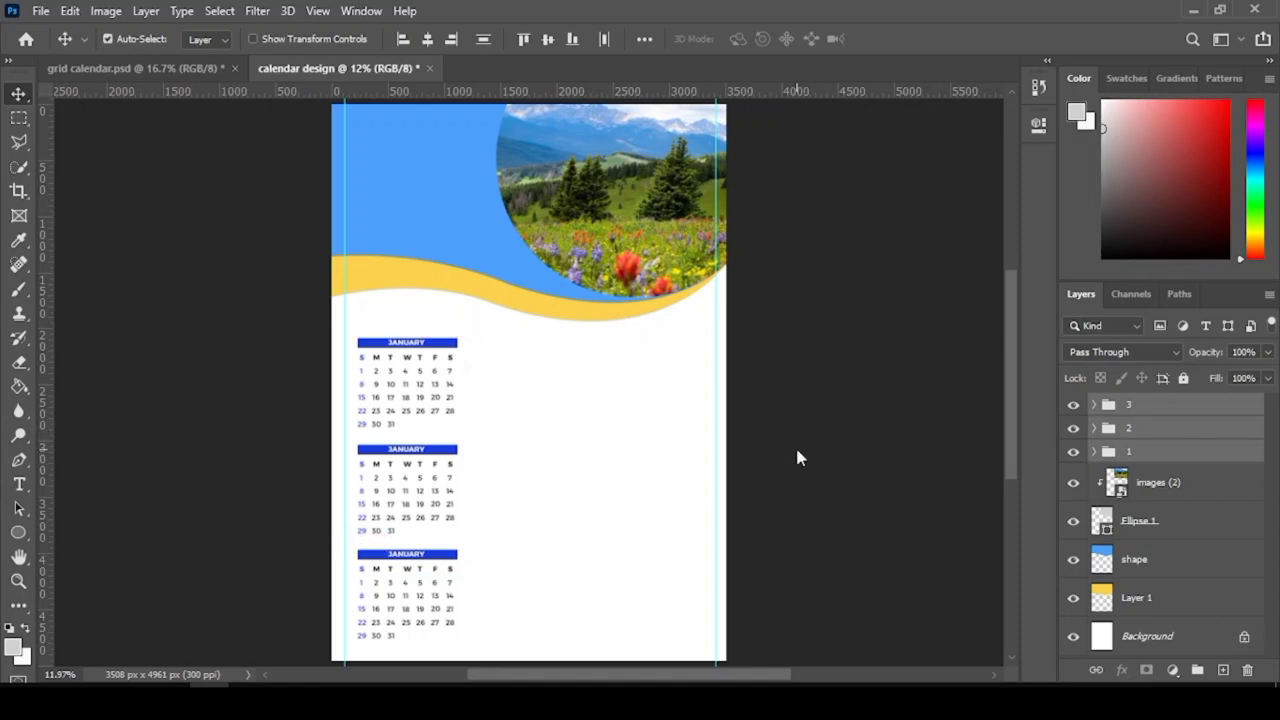
key("shift+Up")
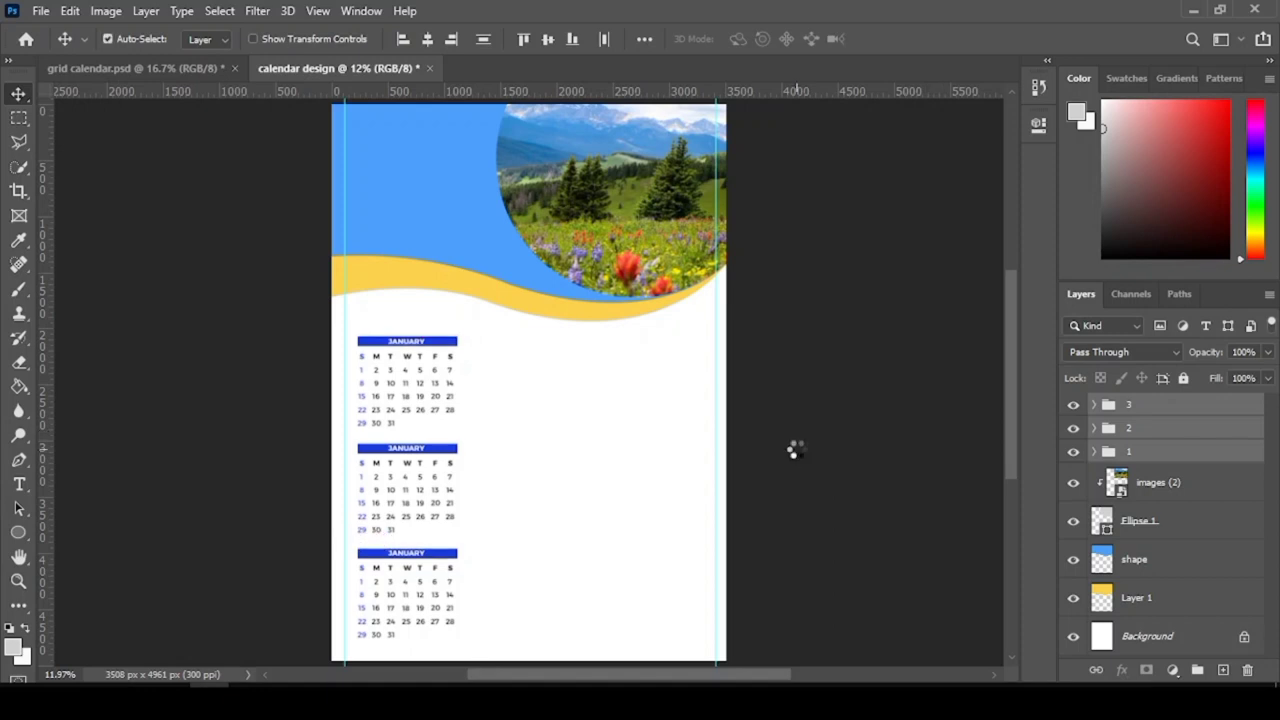
key("shift+Up")
key("shift+Up")
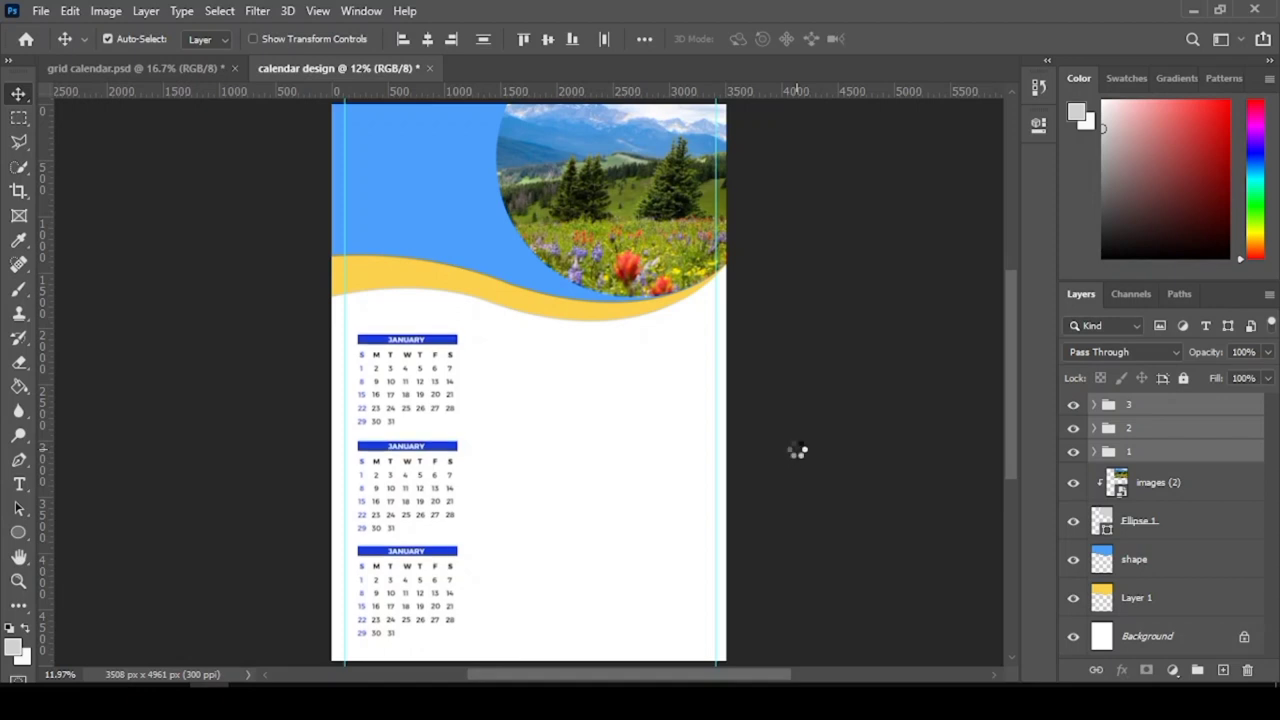
key("shift+Up")
key("shift+Up")
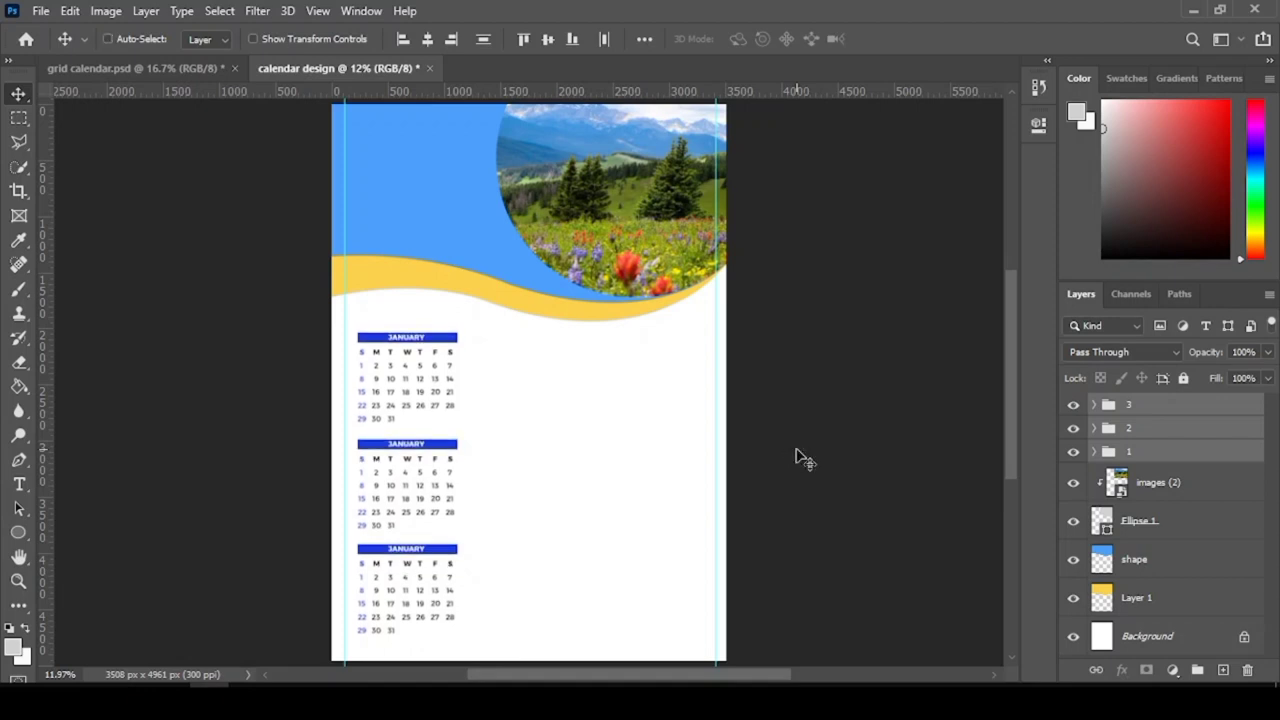
key("ctrl+t")
key("Up")
key("Up")
key("Up")
key("Up")
key("Up")
key("Up")
key("Up")
key("Up")
key("Up")
key("Up")
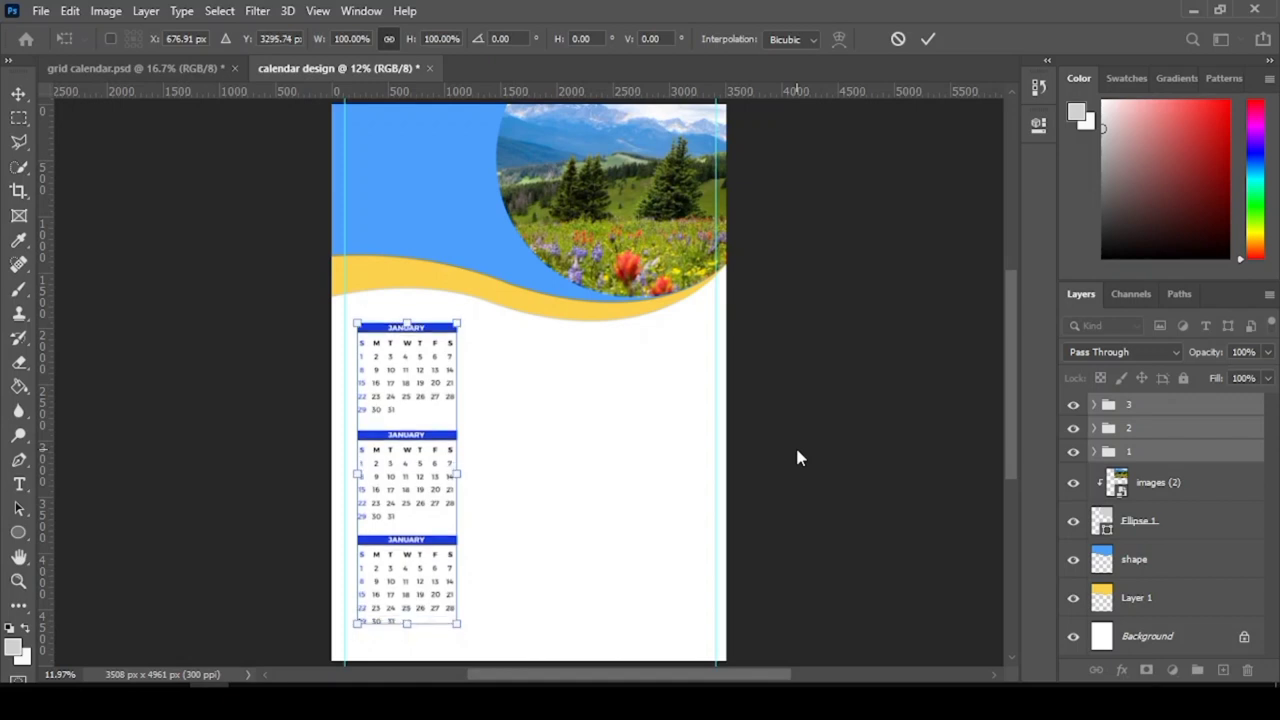
key("Left")
key("Left")
key("Left")
key("Left")
key("Left")
key("Left")
key("Left")
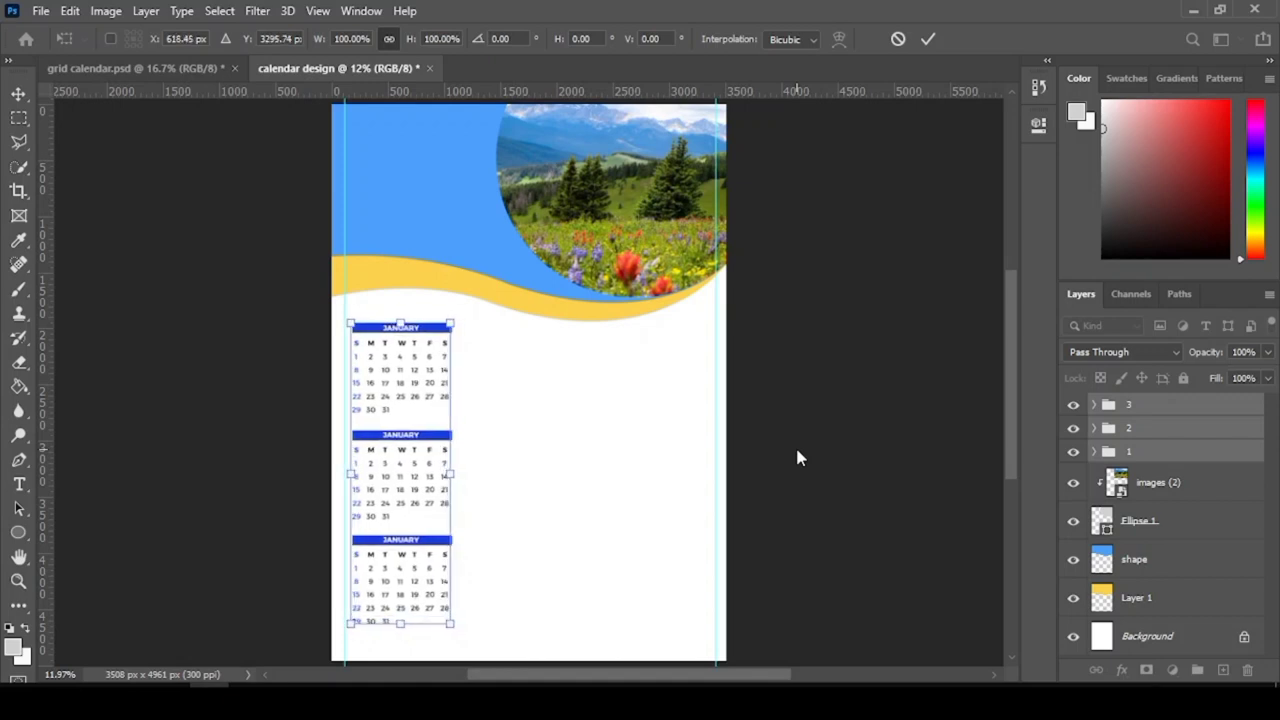
key("Left")
key("Up")
key("Up")
key("Up")
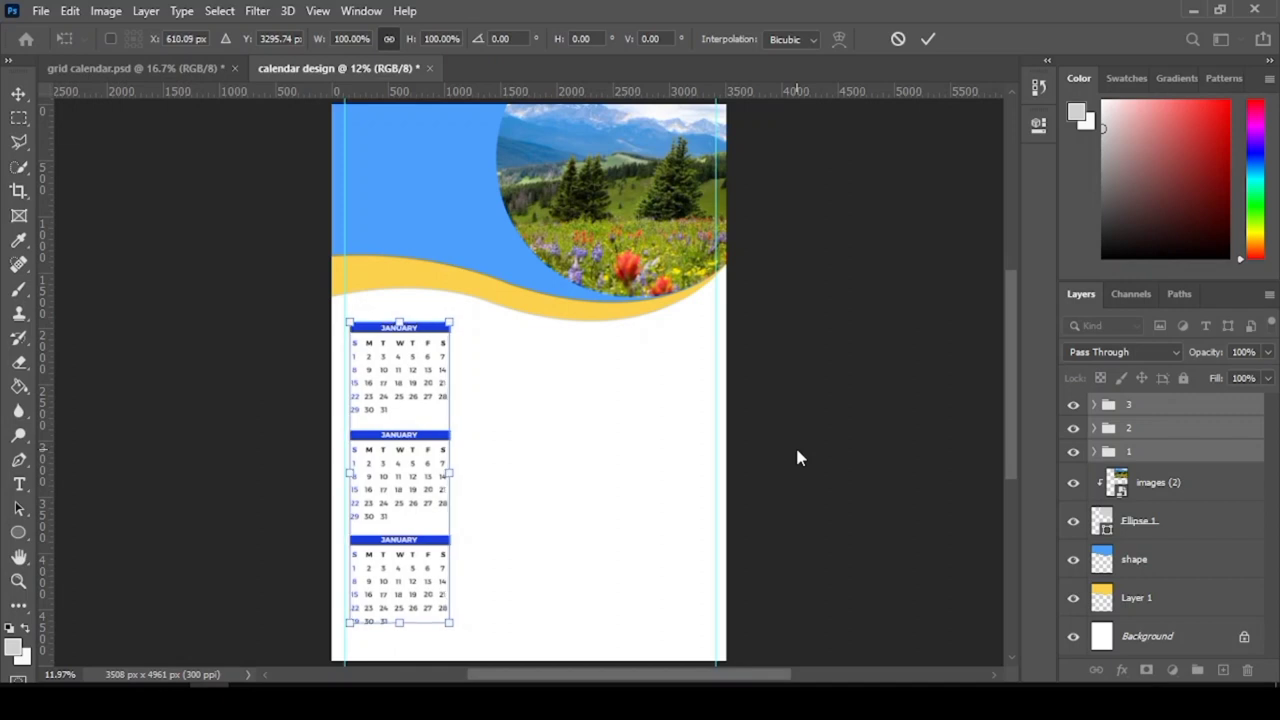
left_click(20, 95)
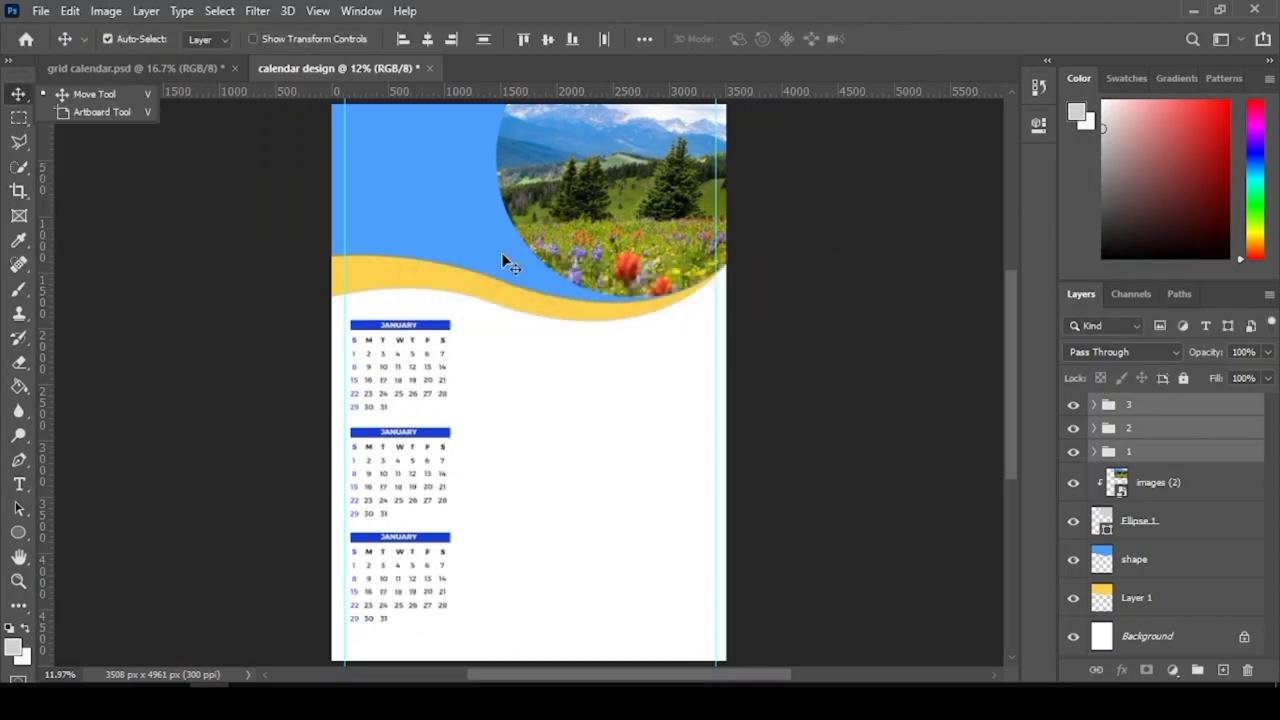
- Save the design with Ctrl+S and toggle group 3's visibility to check it
left_click(805, 318)
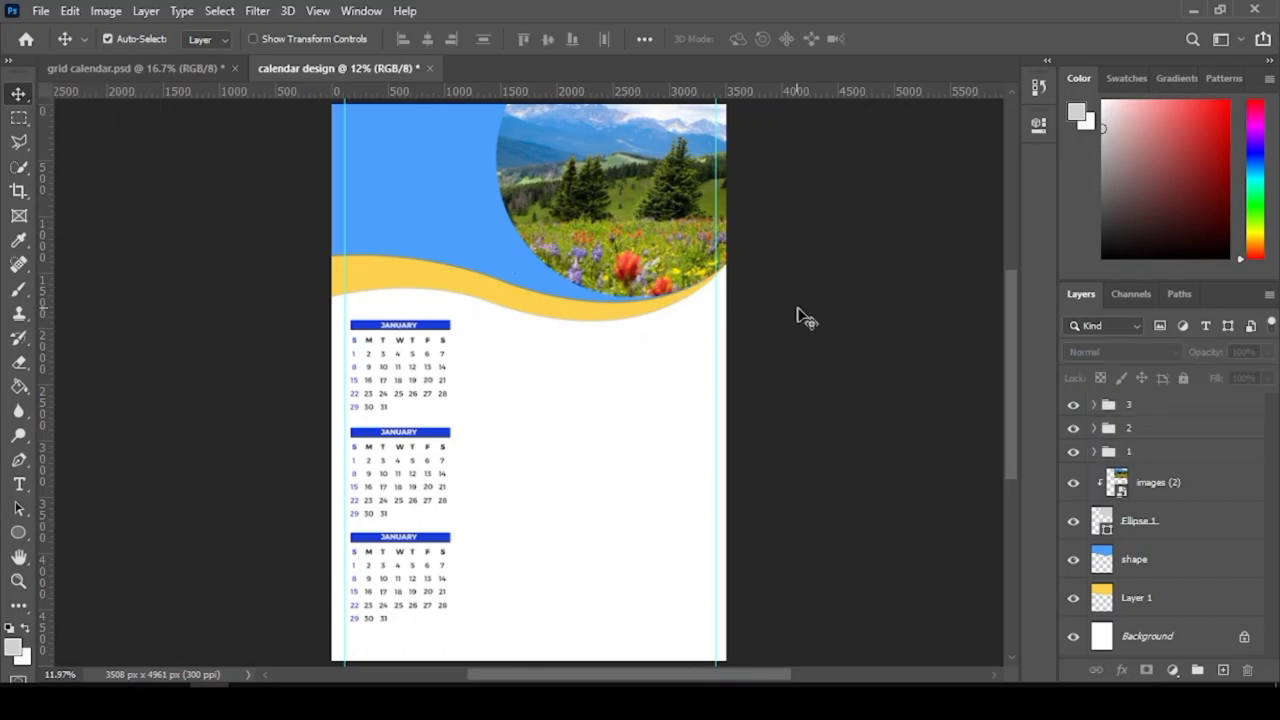
key("ctrl+s")
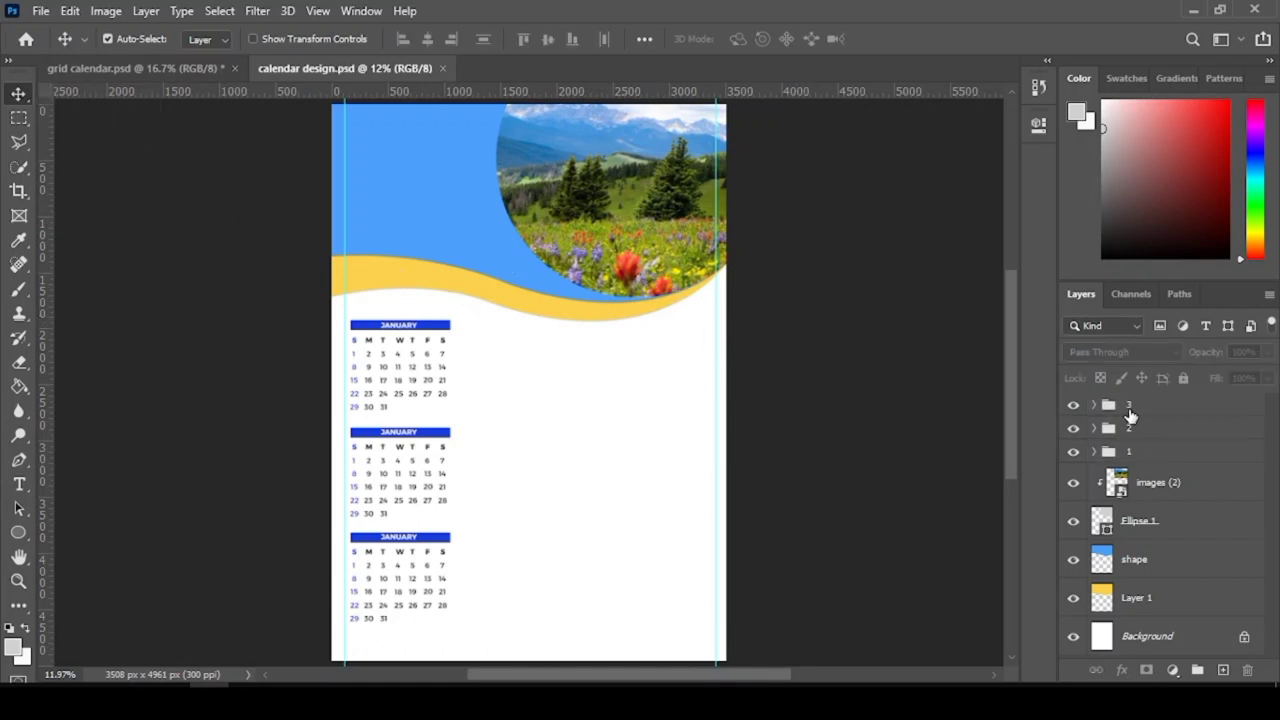
left_click(1130, 410)
left_click(1074, 405)
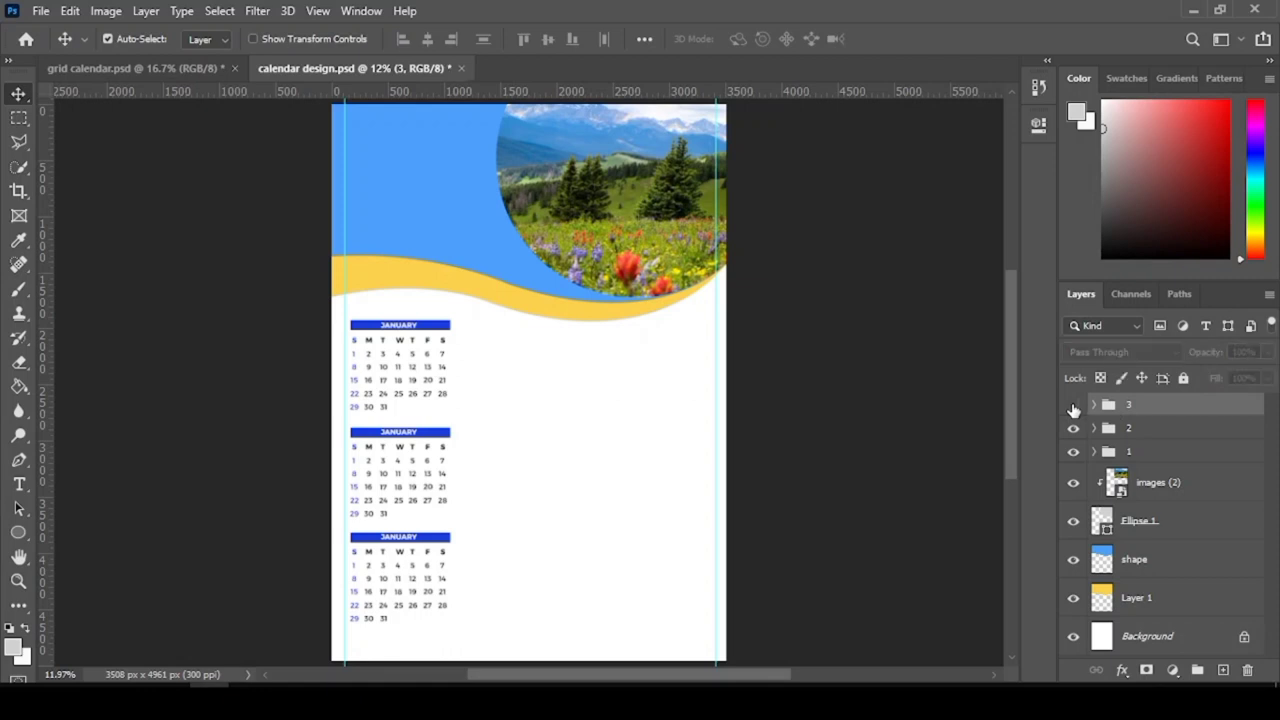
left_click(1074, 405)
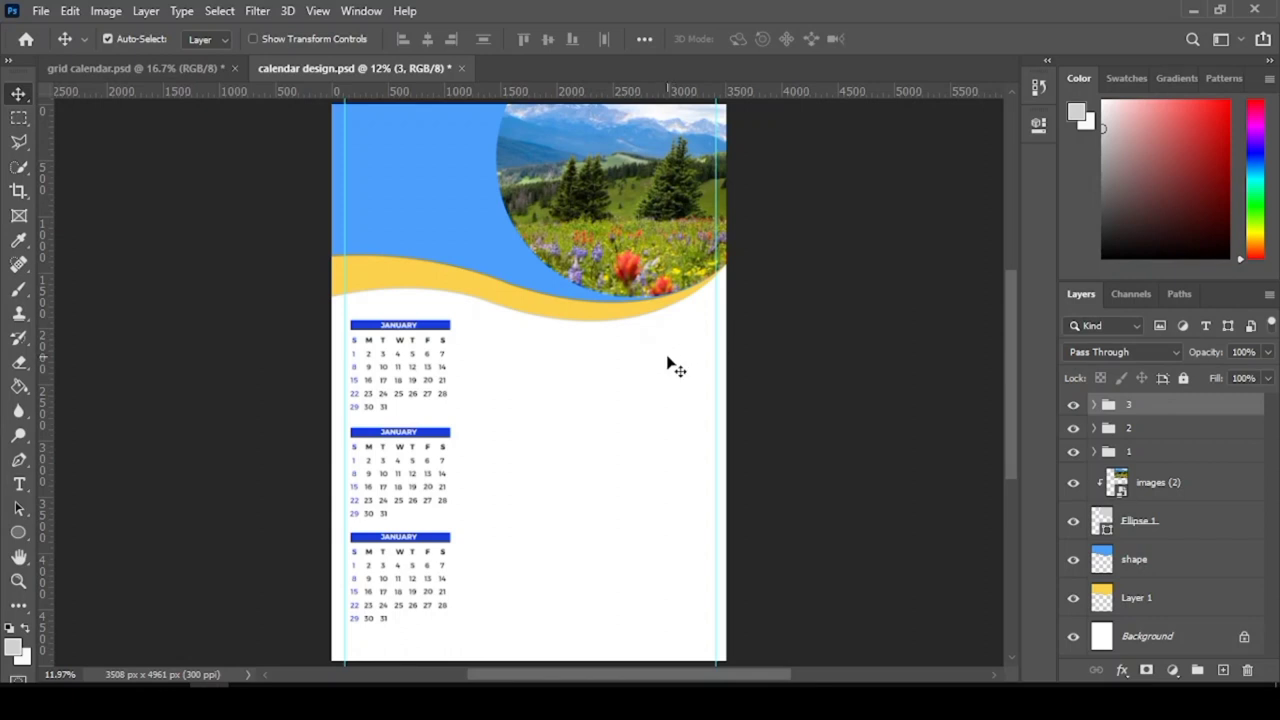
- Reorder the groups to 1, 2, 3 from the top and duplicate group 1 as 1 copy
left_click(1123, 453)
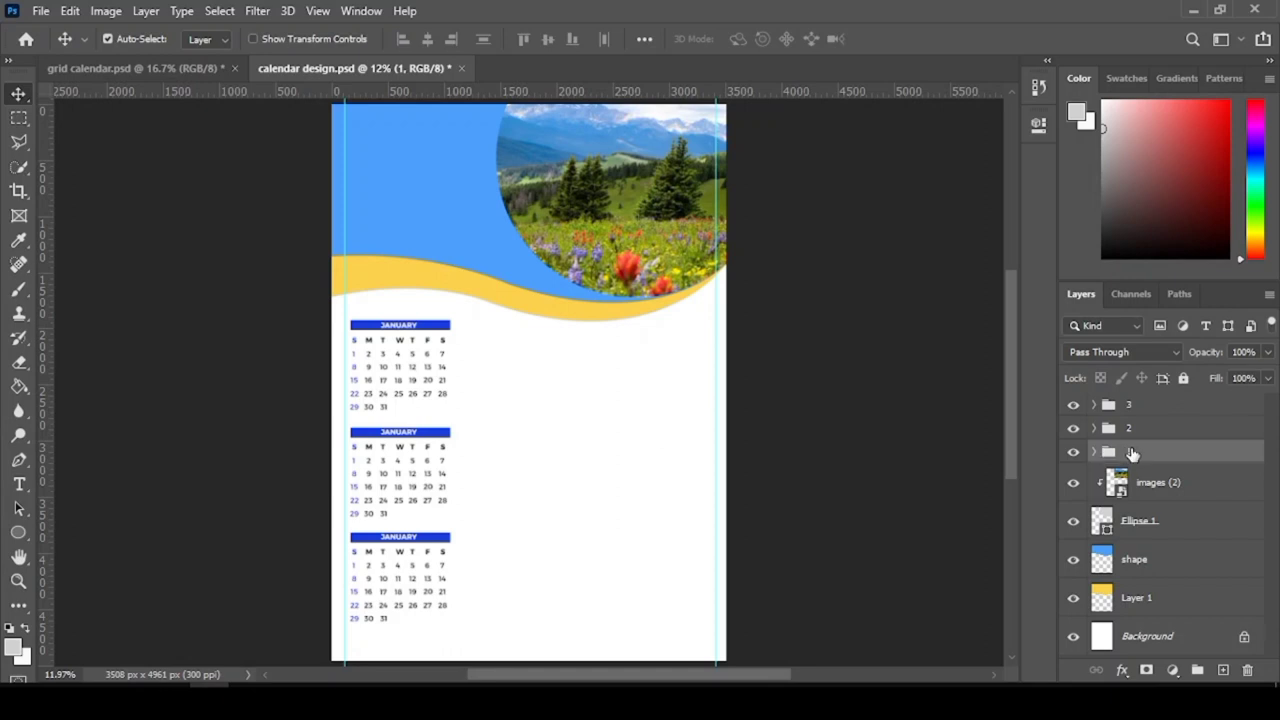
left_click_drag(1132, 453, 1141, 403)
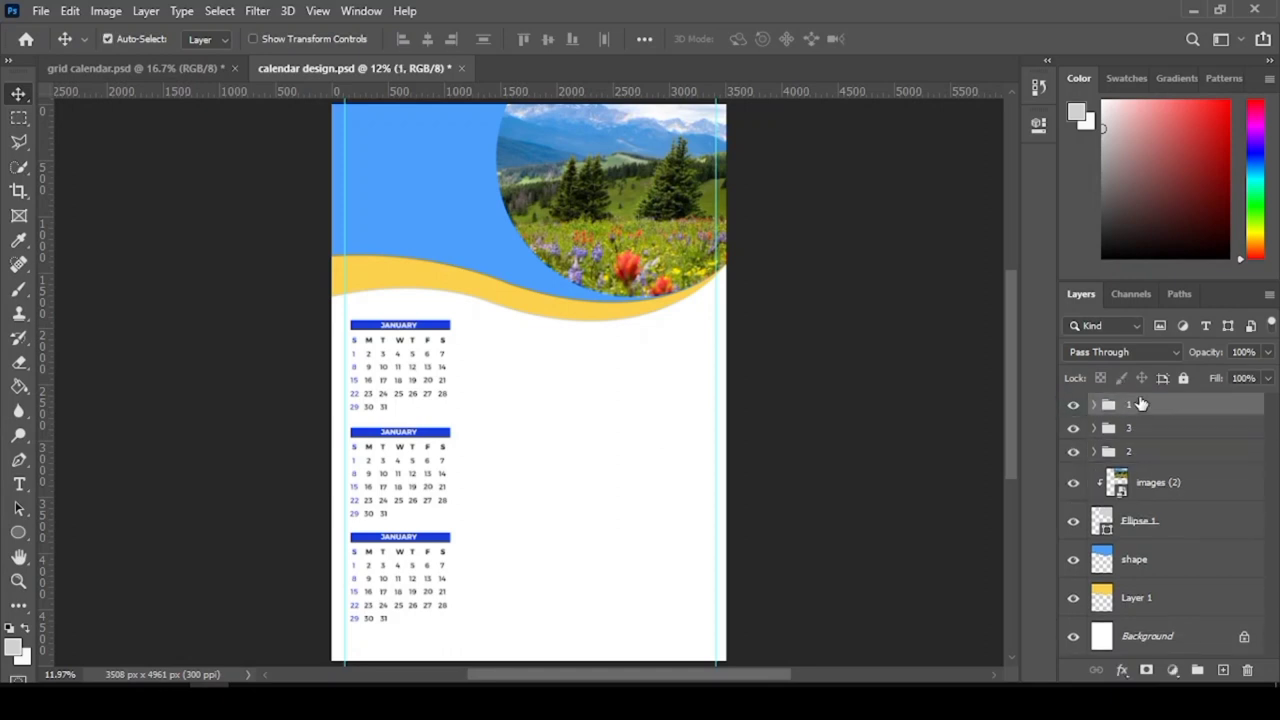
left_click_drag(1140, 451, 1112, 415)
key("ctrl+j")
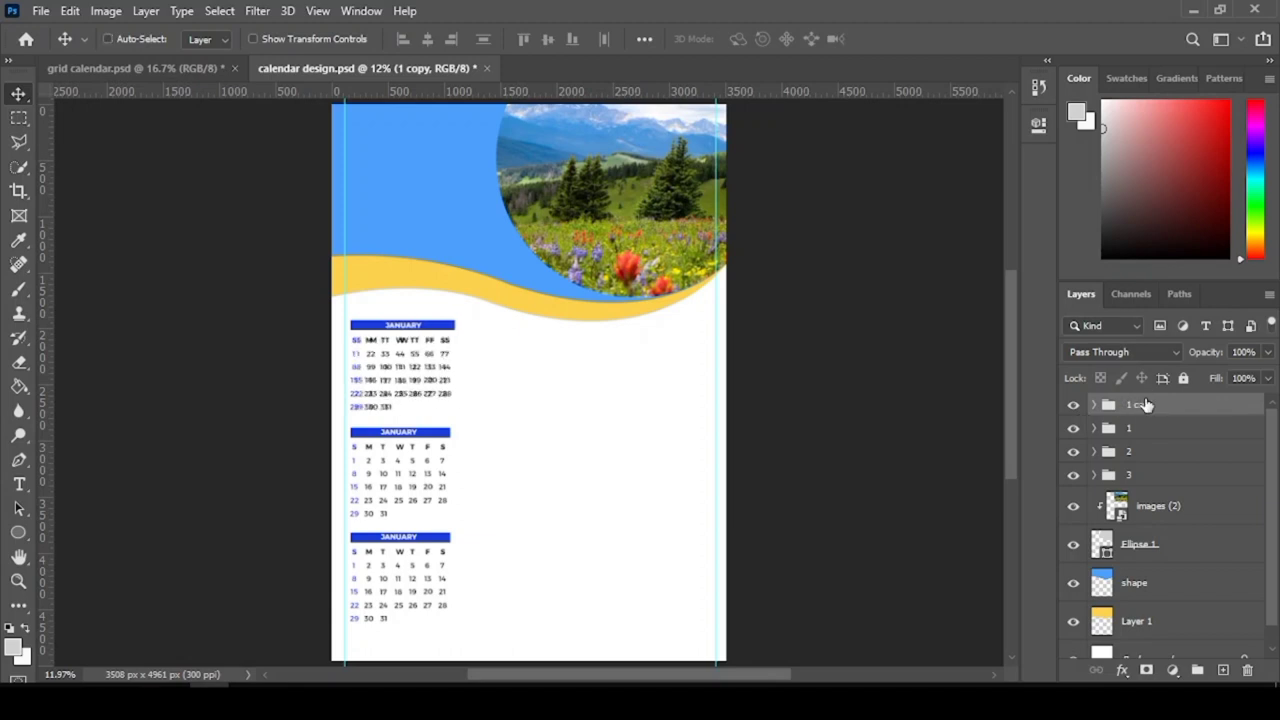
- Nudge 1 copy right into the second column, then duplicate it into the third column
key("ctrl+t")
key("shift+Right")
key("shift+Right")
key("shift+Right")
key("shift+Right")
key("shift+Right")
key("shift+Right")
key("shift+Right")
key("shift+Right")
key("shift+Right")
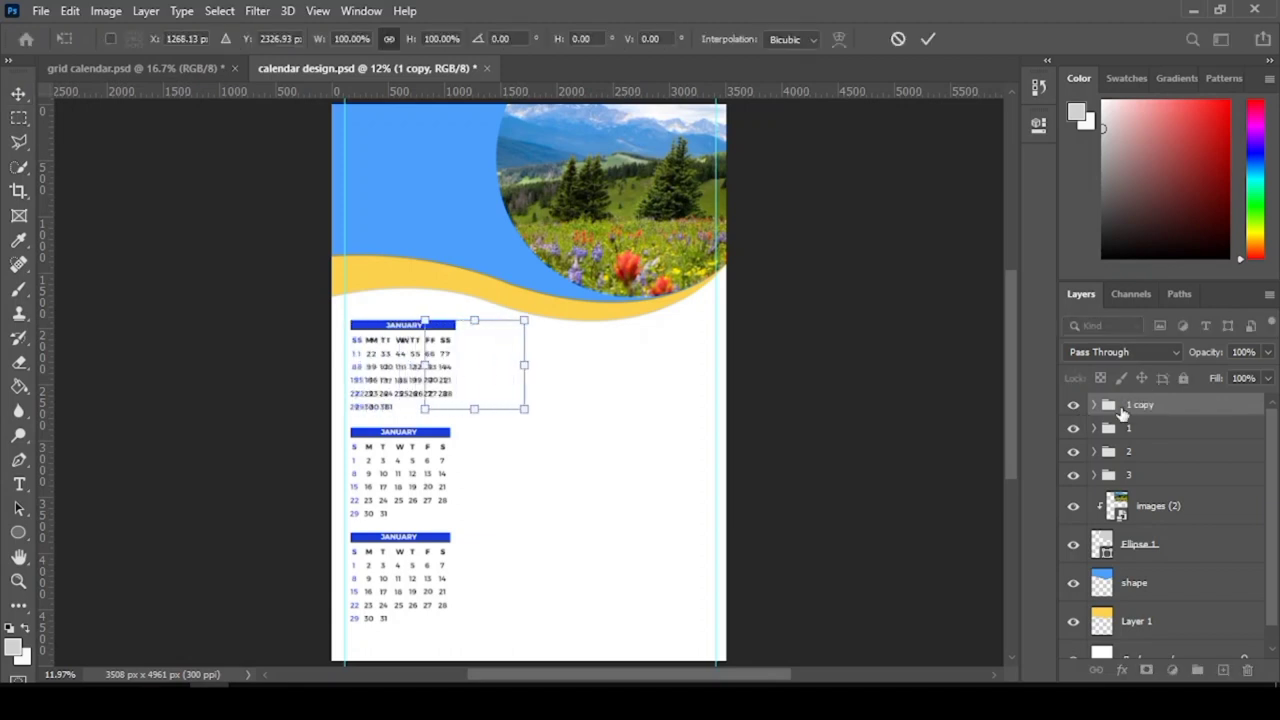
left_click(928, 39)
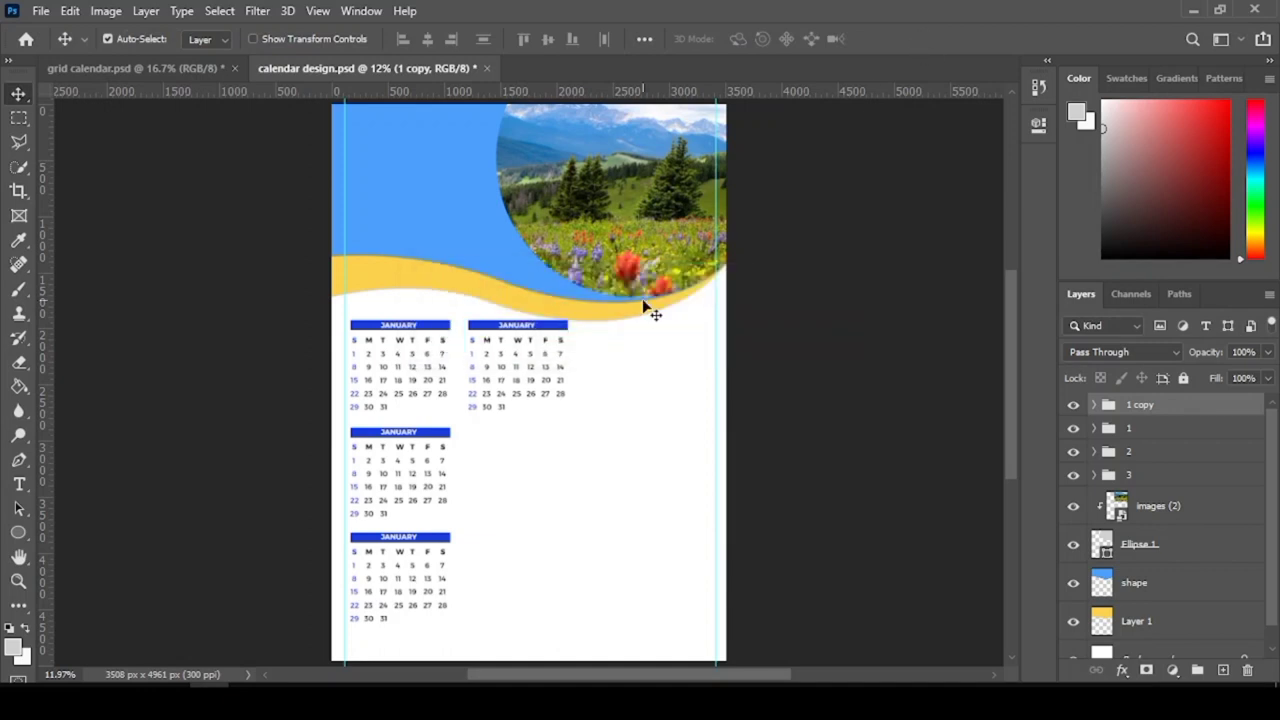
key("ctrl+j")
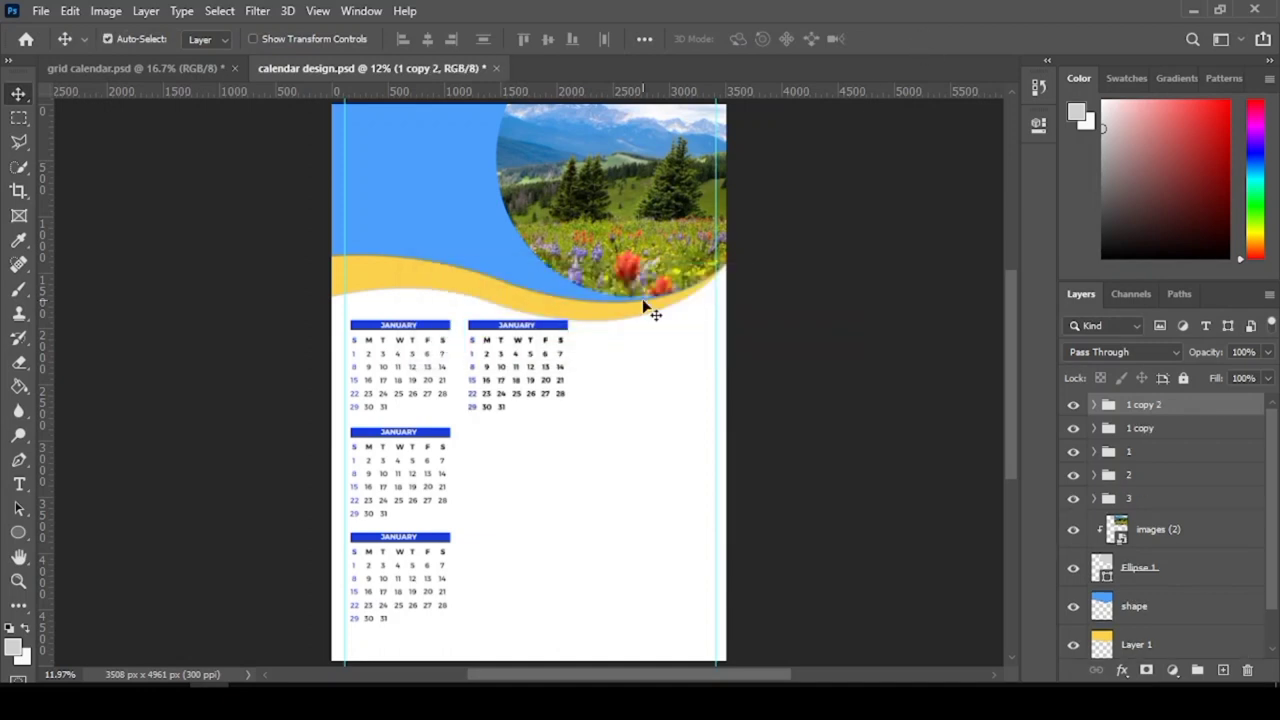
key("ctrl+t")
key("shift+Right")
key("shift+Right")
key("shift+Right")
key("shift+Right")
key("shift+Right")
key("shift+Right")
key("shift+Right")
key("shift+Right")
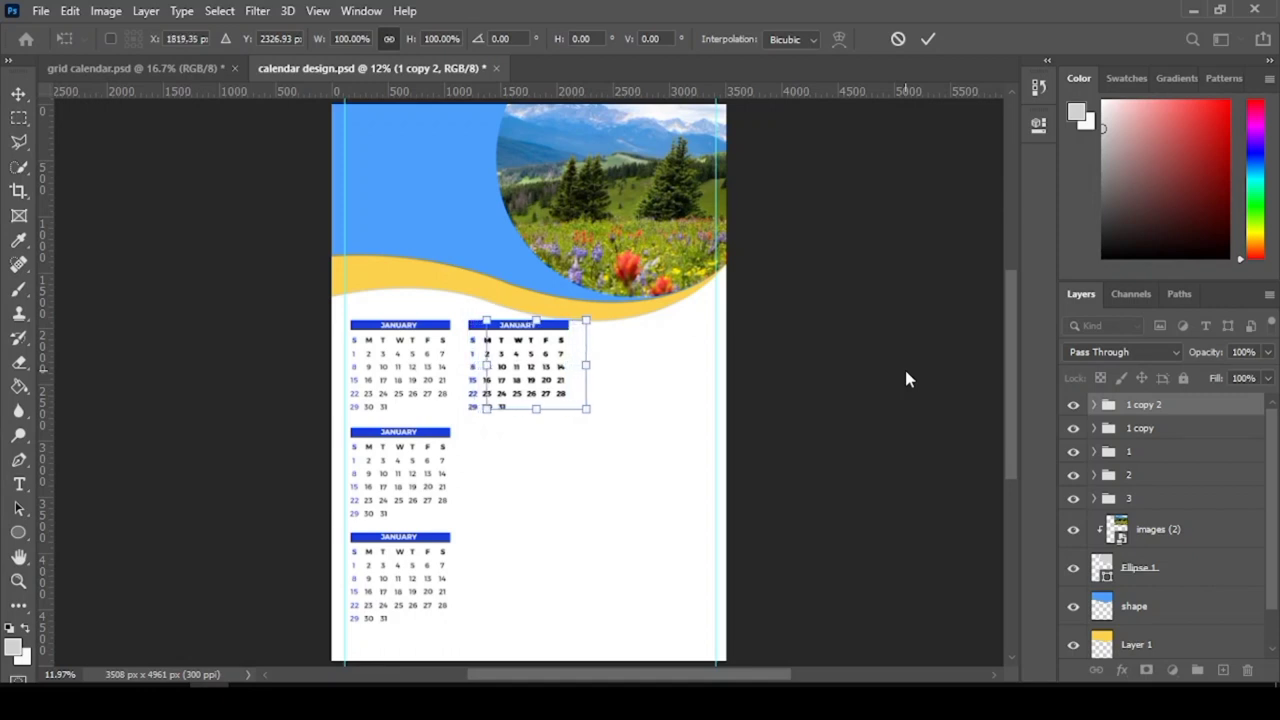
key("shift+Right")
key("shift+Right")
key("shift+Right")
key("shift+Right")
key("shift+Right")
key("shift+Right")
key("shift+Right")
key("shift+Right")
key("shift+Right")
key("shift+Right")
key("shift+Right")
key("shift+Right")
key("shift+Right")
key("shift+Right")
key("shift+Right")
key("shift+Right")
key("shift+Right")
key("shift+Right")
key("shift+Right")
key("shift+Right")
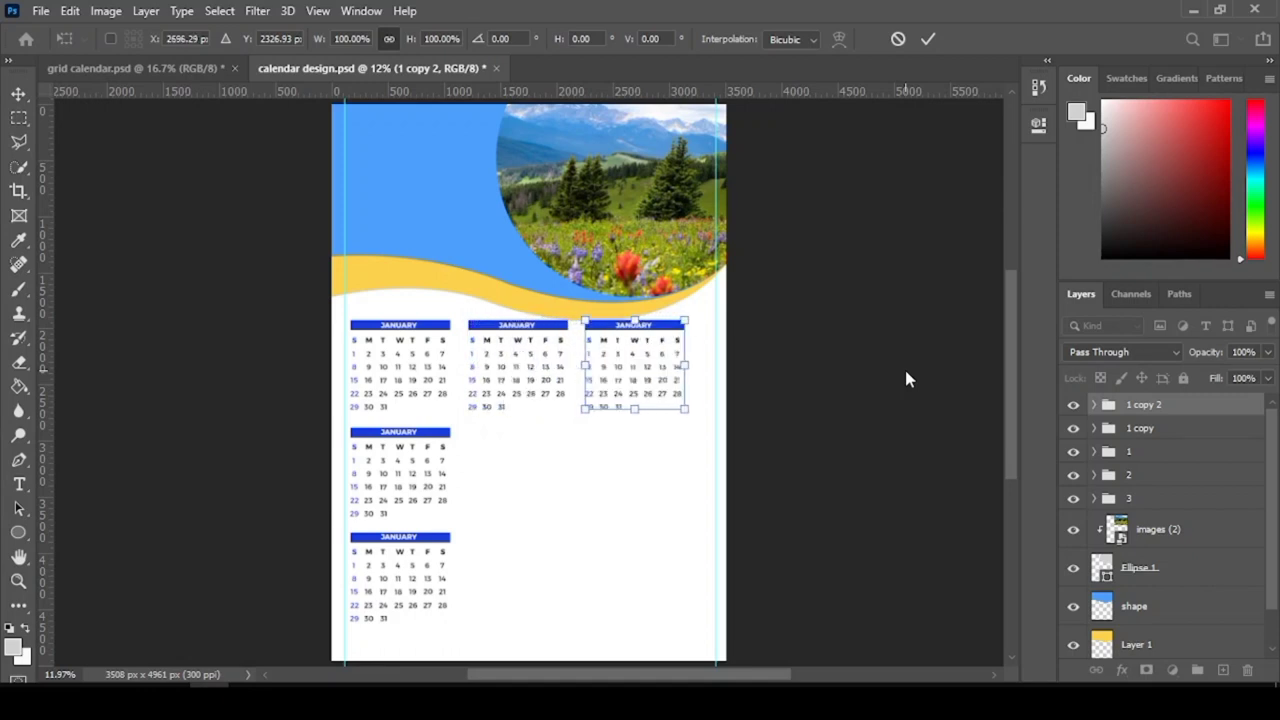
key("Return")
key("t")
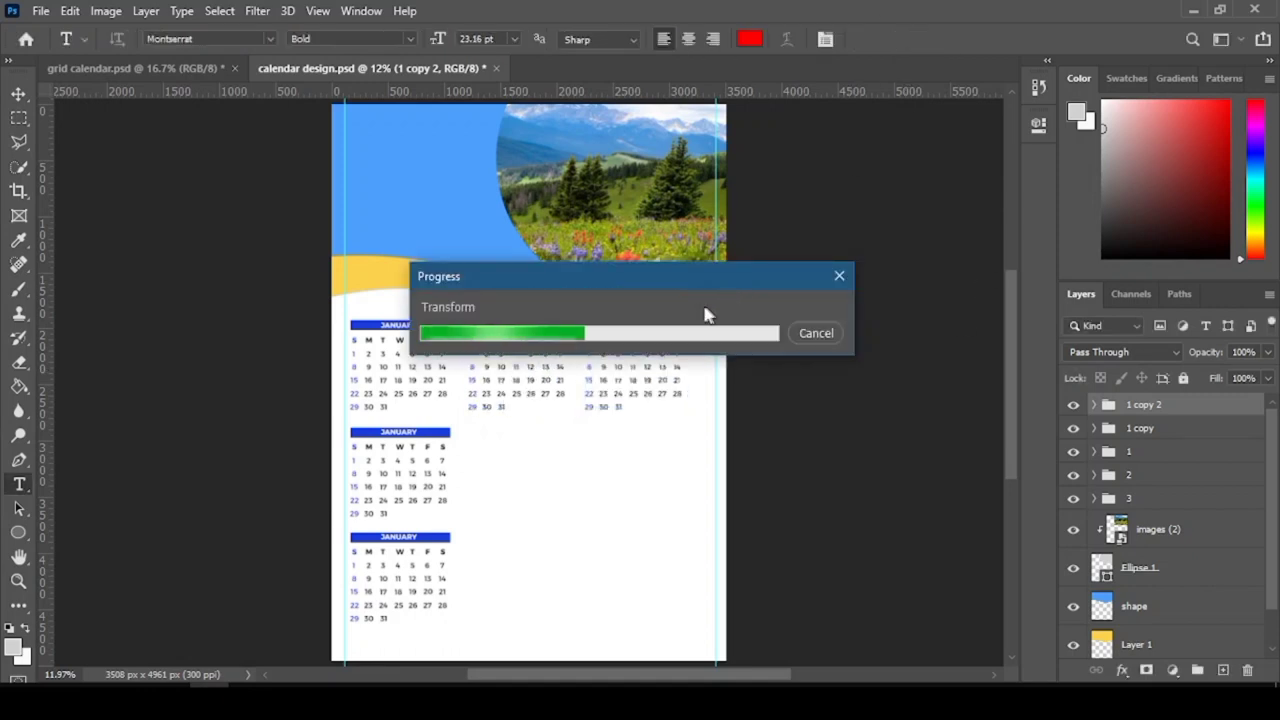
left_click(25, 98)
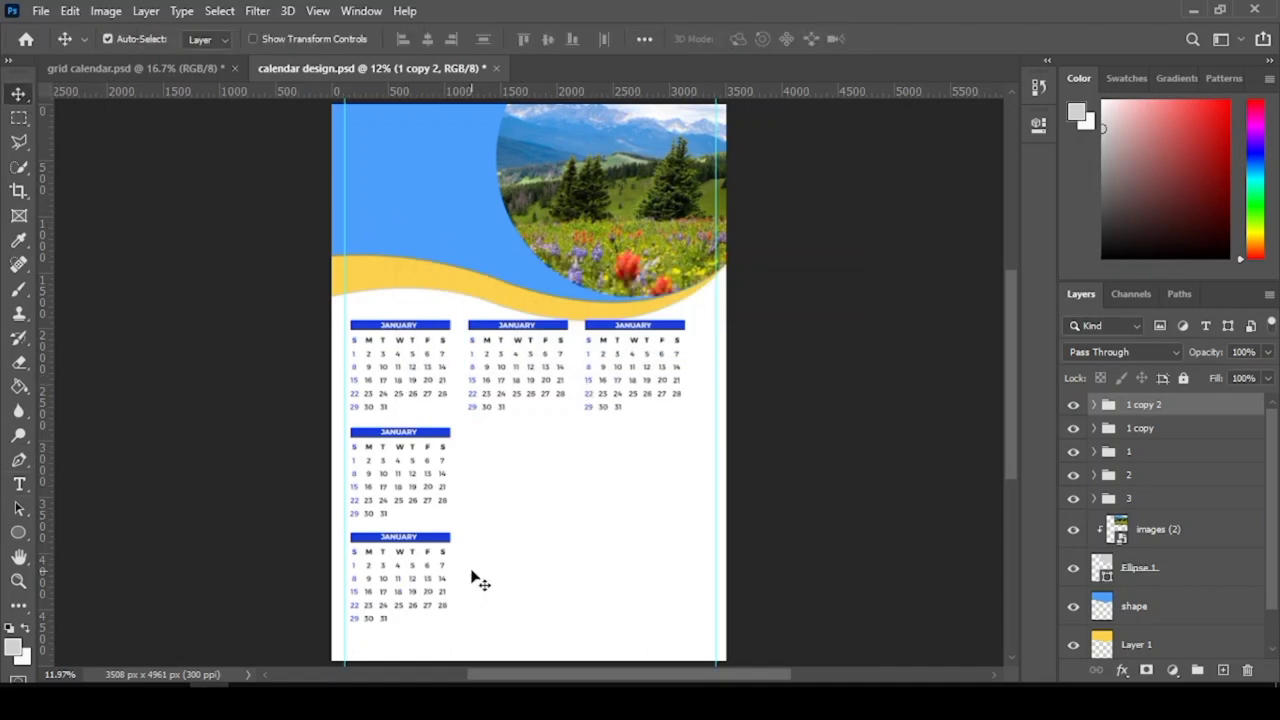
- Rename the 1 copy and 1 copy 2 groups to 4 and 5
double_click(1140, 428)
type("4")
key("Return")
double_click(1142, 404)
type("5")
key("Return")
- Duplicate calendar group 2, shift the copy into the middle row's second column, and name it 6
left_click(1135, 480)
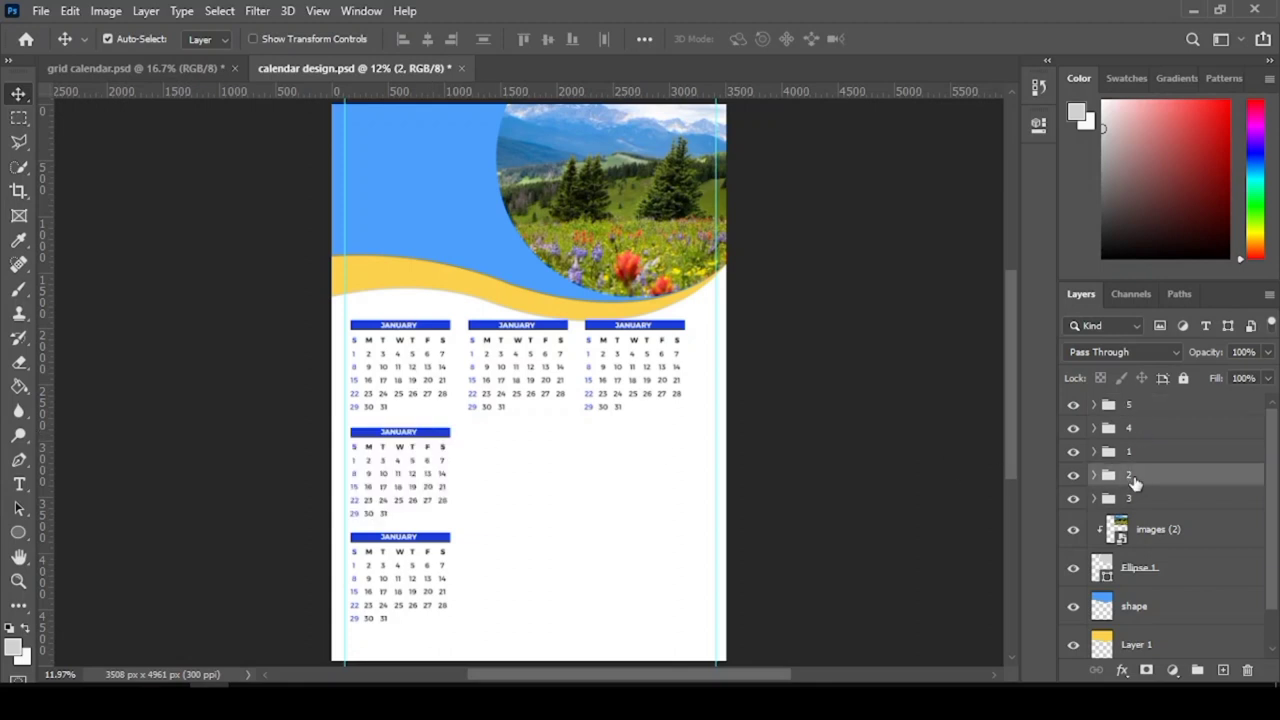
key("ctrl+j")
key("ctrl+t")
key("shift+Right")
key("shift+Right")
key("shift+Right")
key("shift+Right")
key("shift+Right")
key("shift+Right")
key("shift+Right")
key("shift+Right")
key("shift+Right")
key("shift+Right")
key("shift+Right")
key("shift+Right")
key("shift+Right")
key("shift+Right")
key("shift+Right")
key("shift+Right")
key("shift+Right")
key("shift+Right")
key("shift+Right")
key("shift+Right")
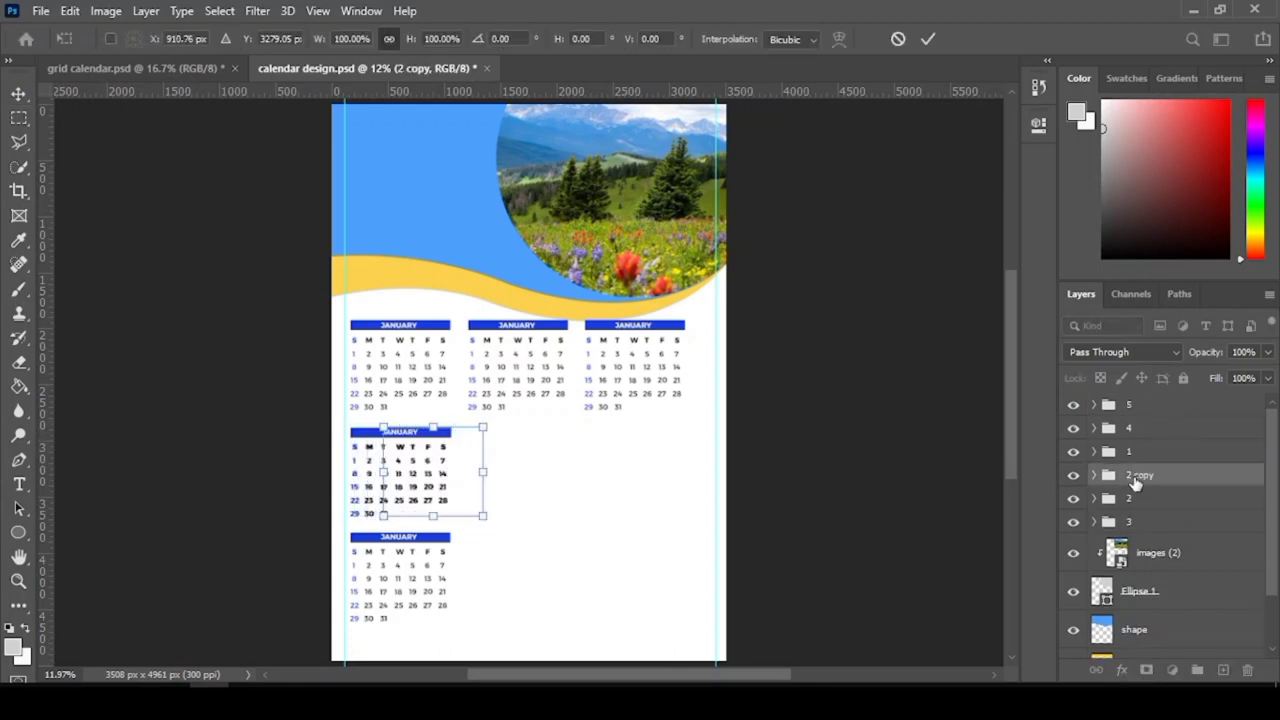
key("shift+Right")
key("shift+Right")
key("shift+Right")
key("shift+Right")
key("shift+Right")
key("shift+Right")
key("shift+Right")
key("shift+Right")
key("shift+Right")
key("shift+Right")
key("shift+Right")
key("shift+Right")
key("shift+Right")
key("shift+Right")
key("shift+Right")
key("shift+Right")
key("shift+Right")
key("shift+Right")
key("shift+Right")
key("shift+Right")
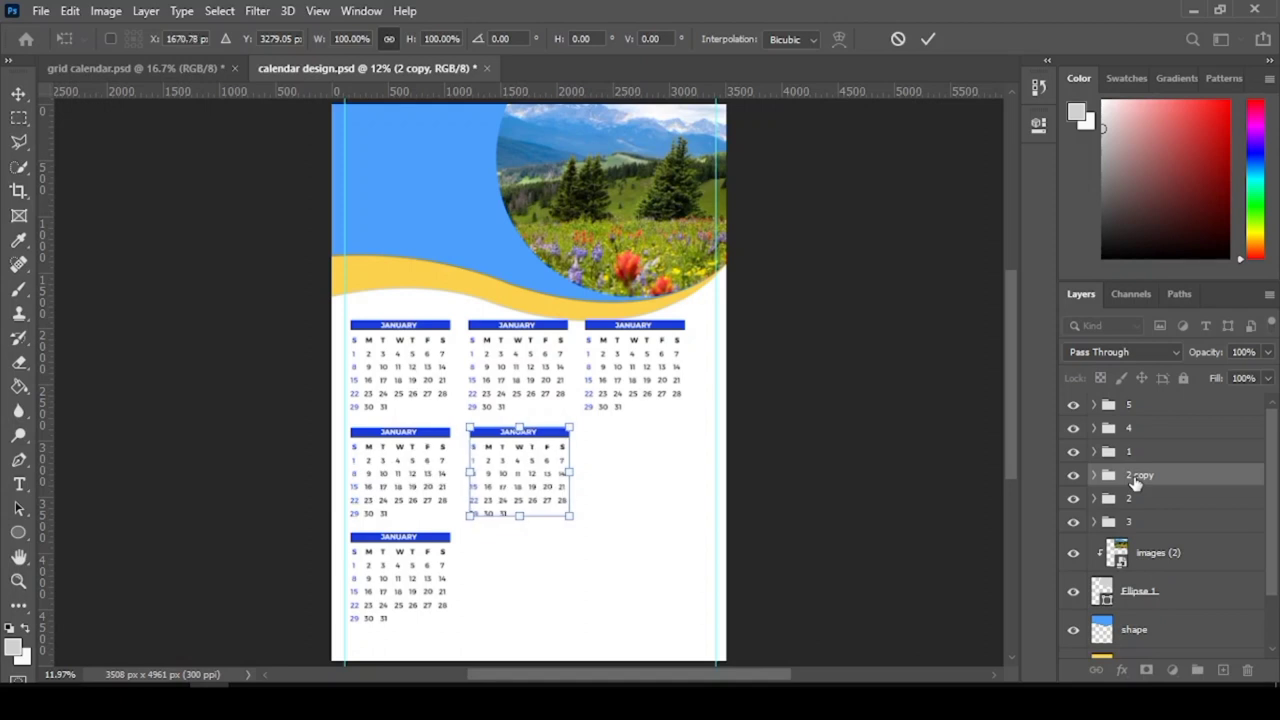
left_click_drag(40, 390, 470, 386)
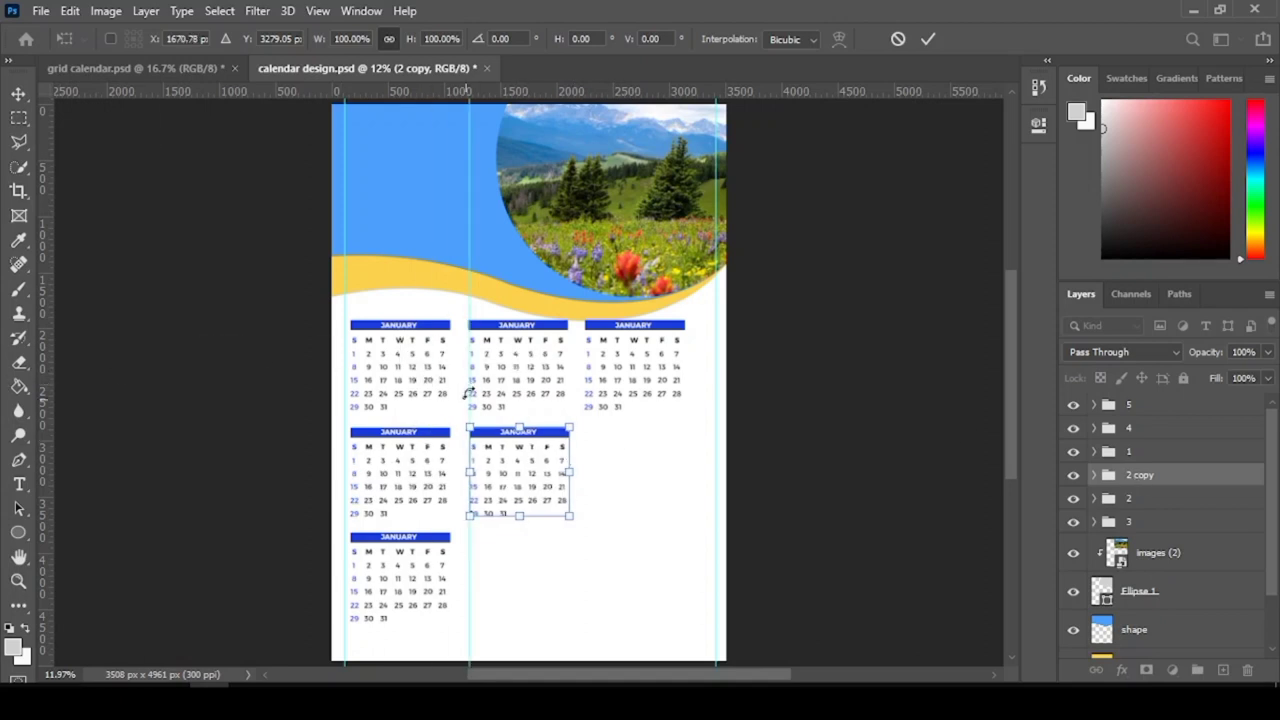
left_click(928, 39)
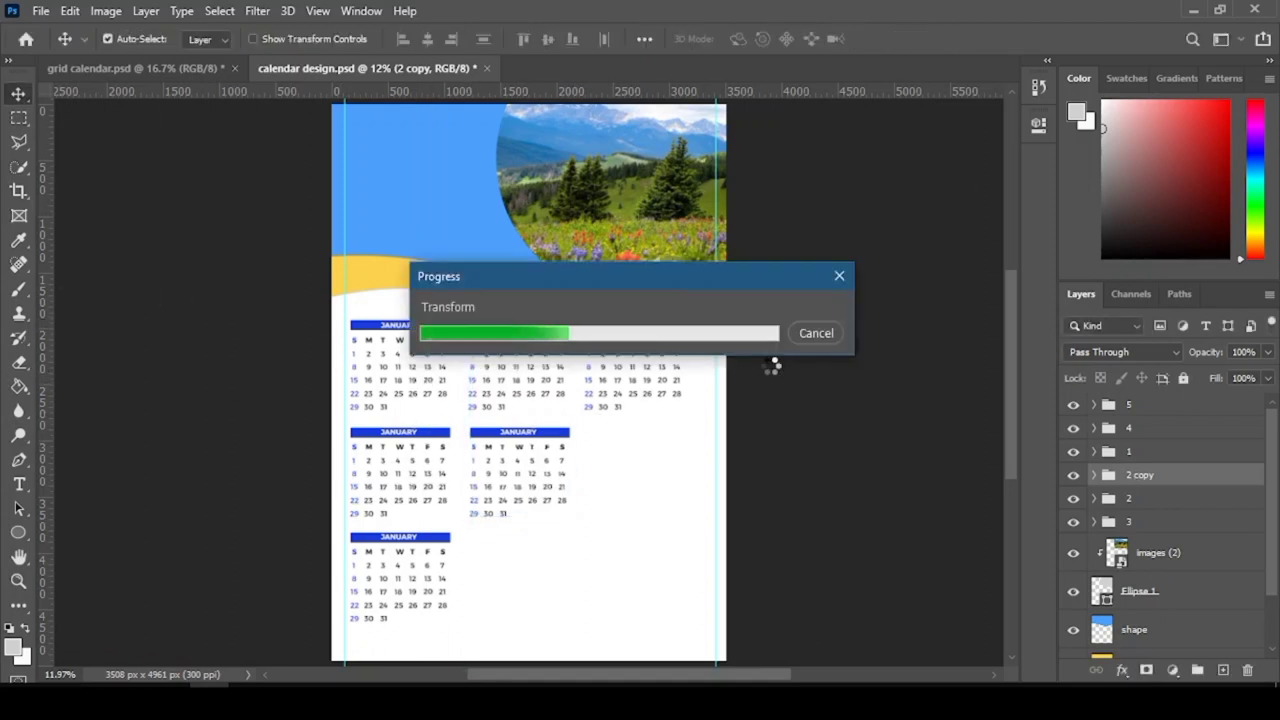
double_click(1135, 482)
type("6")
key("Return")
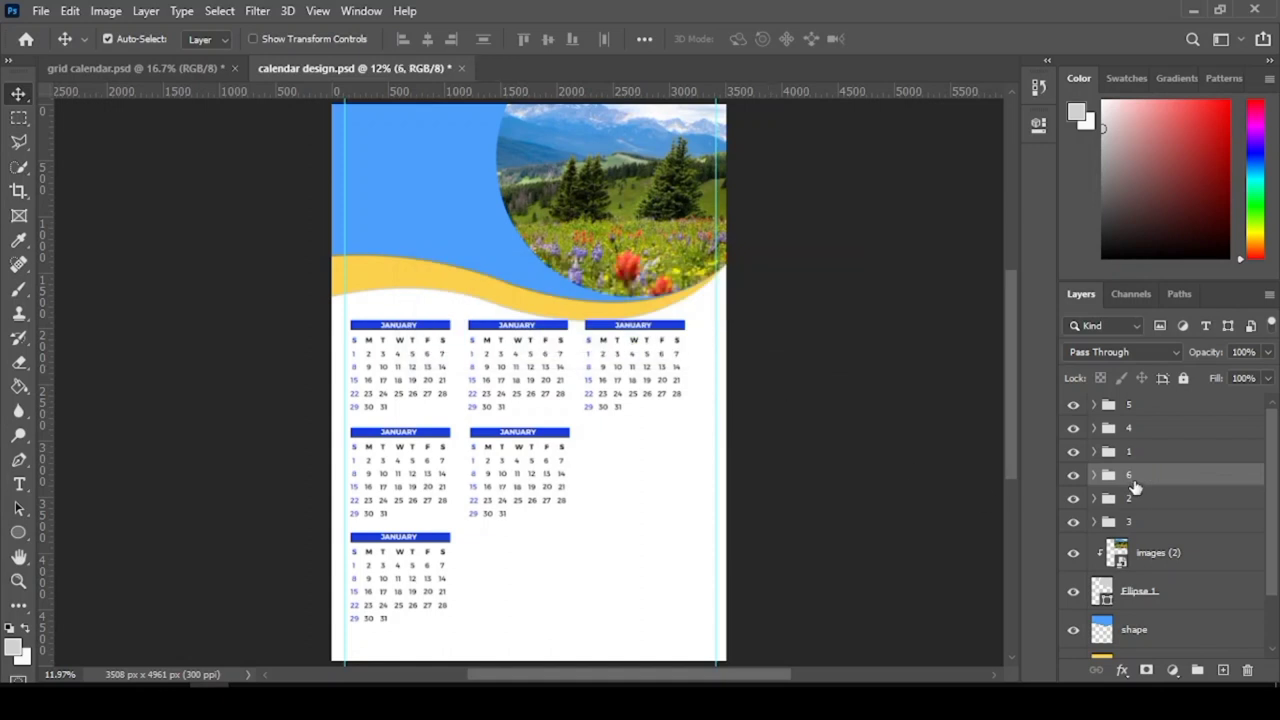
- Duplicate group 6, move the copy right into the third column, and name it 7
key("ctrl+j")
key("ctrl+t")
key("shift+Right")
key("shift+Right")
key("shift+Right")
key("shift+Right")
key("shift+Right")
key("shift+Right")
key("shift+Right")
key("shift+Right")
key("shift+Right")
key("shift+Right")
key("shift+Right")
key("shift+Right")
key("shift+Right")
key("shift+Right")
key("shift+Right")
key("shift+Right")
key("shift+Right")
key("shift+Right")
key("shift+Right")
key("shift+Right")
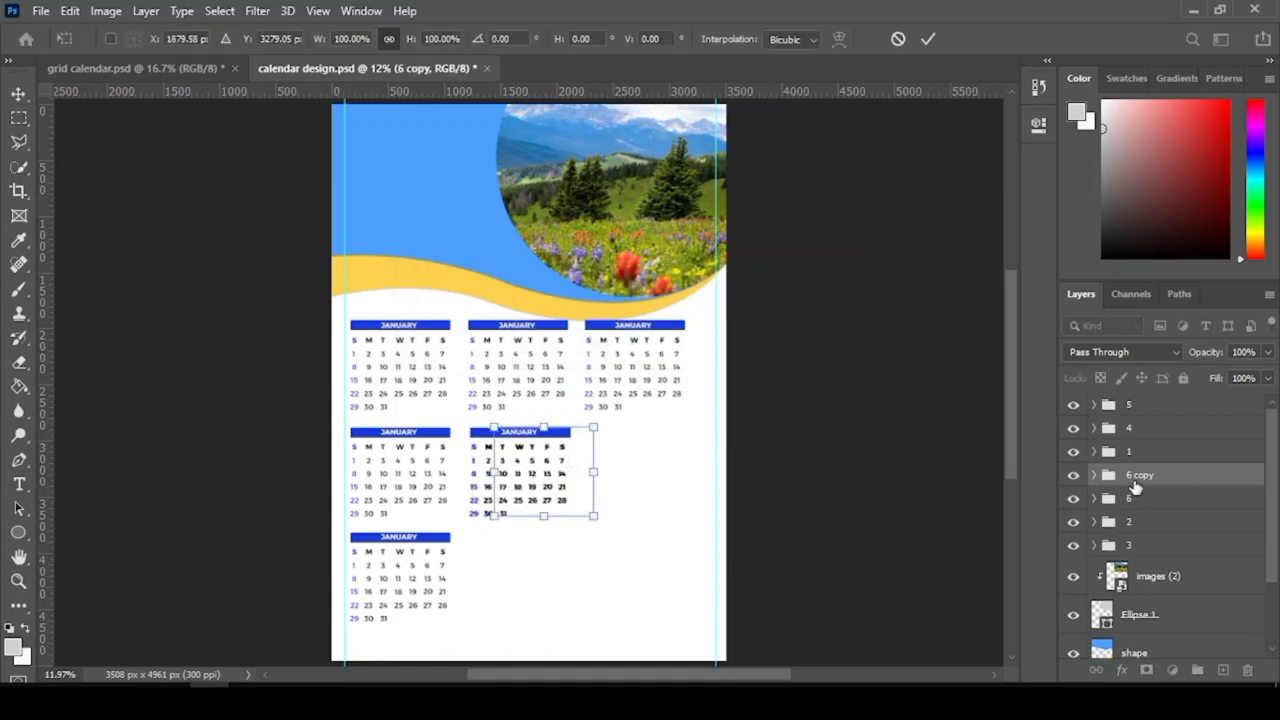
key("shift+Right")
key("shift+Right")
key("shift+Right")
key("shift+Right")
key("shift+Right")
key("shift+Right")
key("shift+Right")
key("shift+Right")
key("shift+Right")
key("shift+Right")
key("shift+Right")
key("shift+Right")
key("shift+Right")
key("shift+Right")
key("shift+Right")
key("shift+Right")
key("shift+Right")
key("shift+Right")
key("shift+Right")
key("shift+Right")
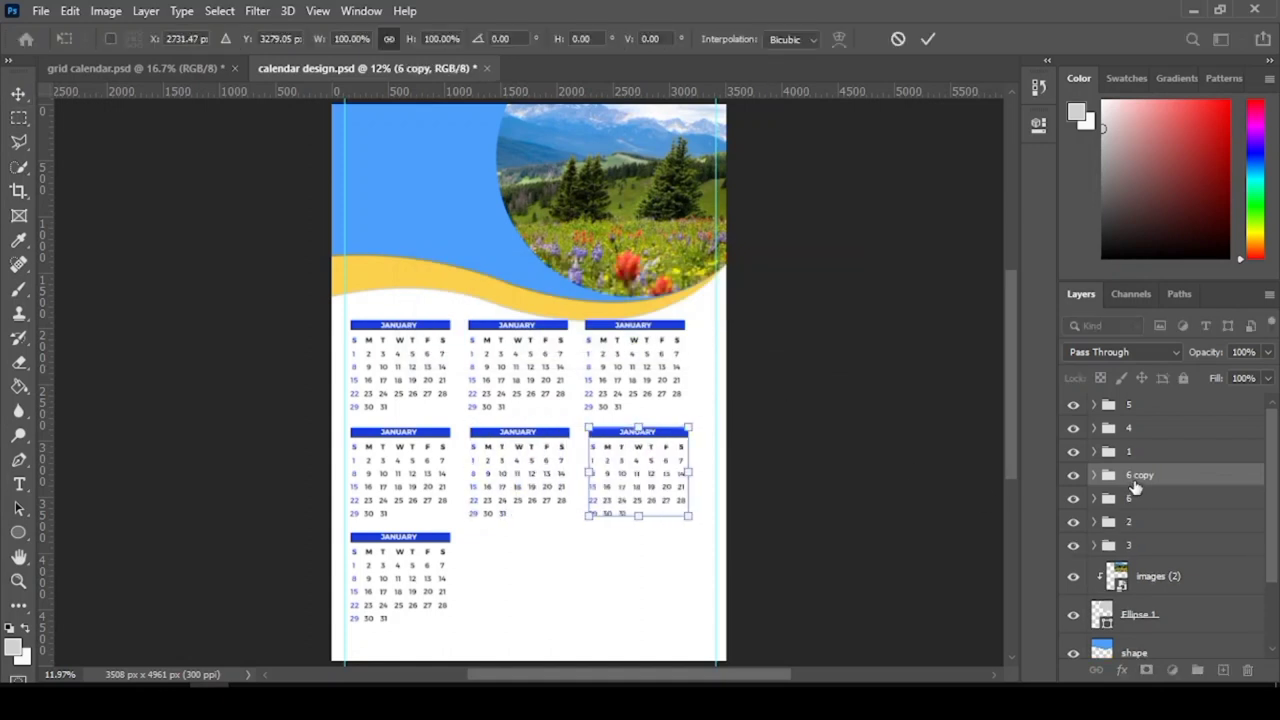
key("shift+Right")
key("shift+Right")
key("shift+Right")
key("Return")
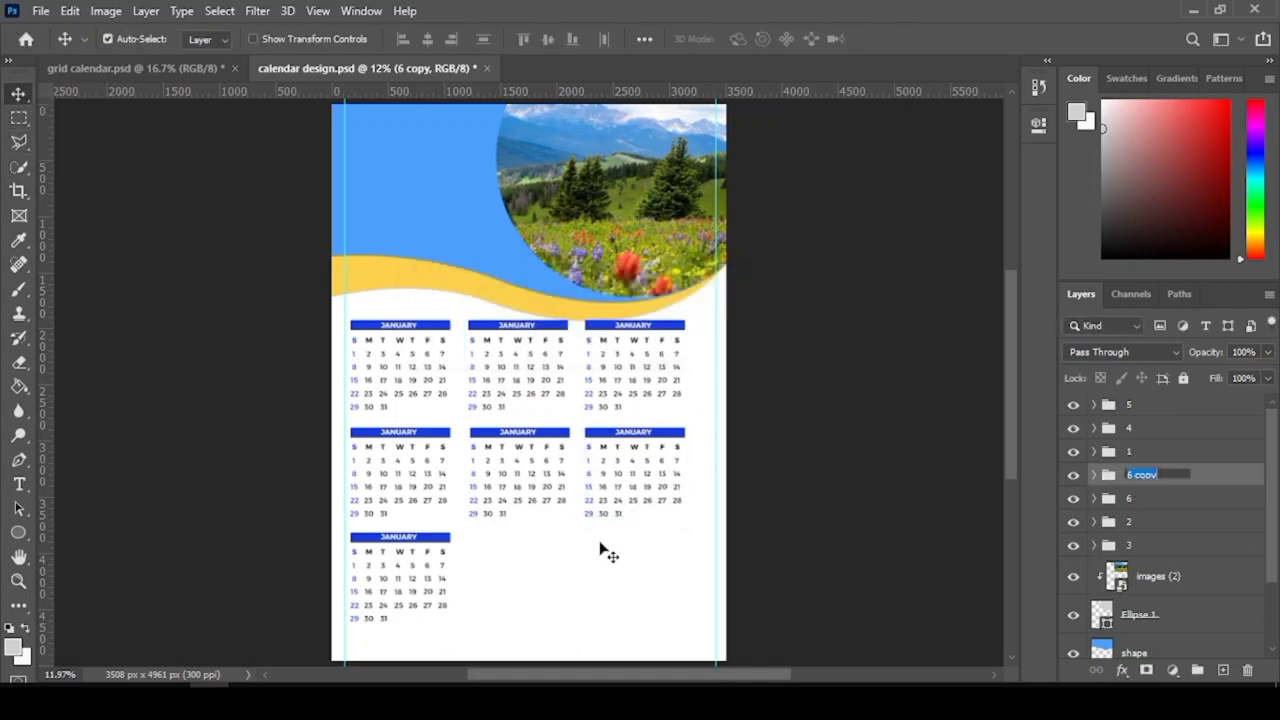
key("Return")
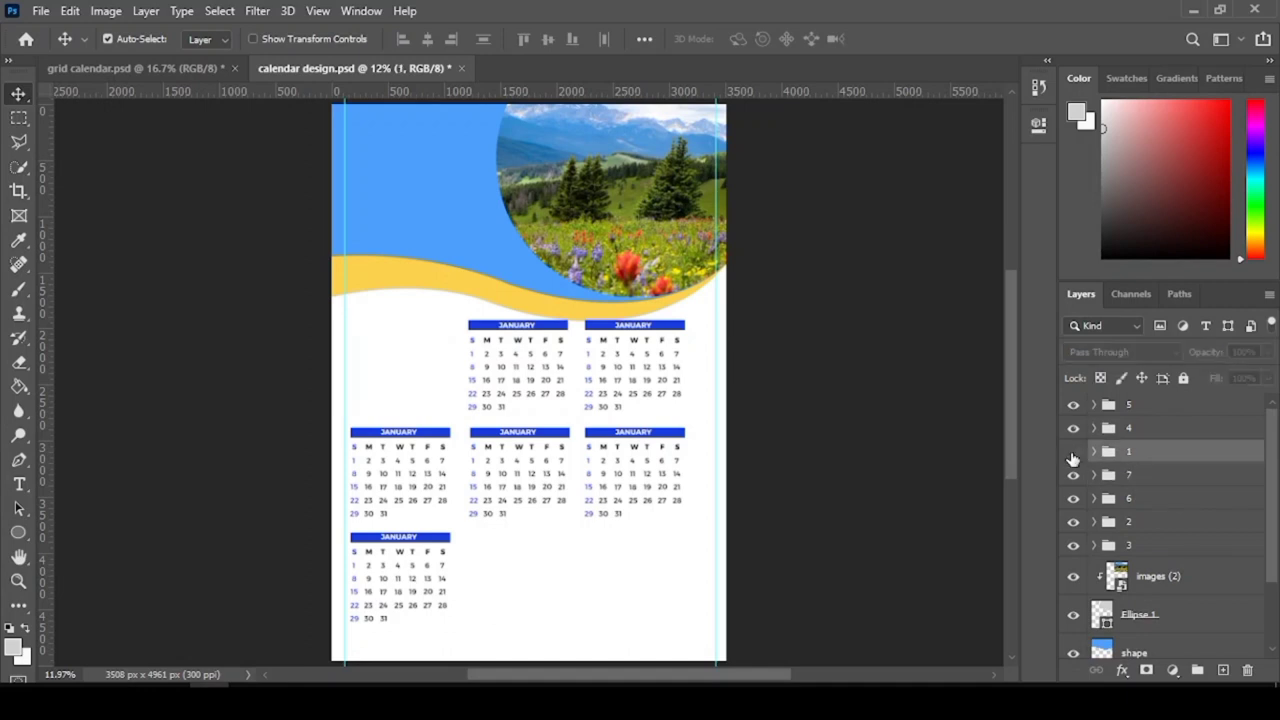
left_click(1131, 547)
- Duplicate group 3, move the copy into the bottom row's second column, and name it 8
key("ctrl+j")
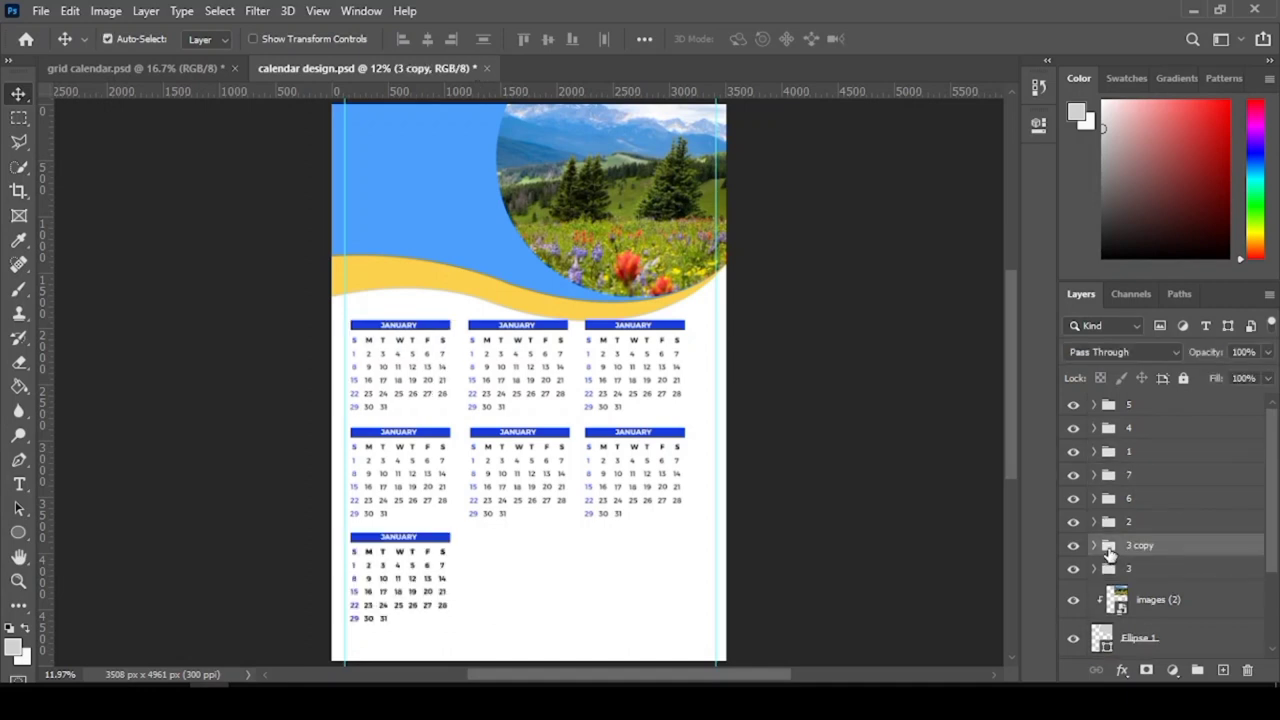
key("ctrl+t")
key("shift+Right")
key("shift+Right")
key("shift+Right")
key("shift+Right")
key("shift+Right")
key("shift+Right")
key("shift+Right")
key("shift+Right")
key("shift+Right")
key("shift+Right")
key("shift+Right")
key("shift+Right")
key("shift+Right")
key("shift+Right")
key("shift+Right")
key("shift+Right")
key("shift+Right")
key("shift+Right")
key("shift+Right")
key("shift+Right")
key("shift+Right")
key("shift+Right")
key("shift+Right")
key("shift+Right")
key("shift+Right")
key("shift+Right")
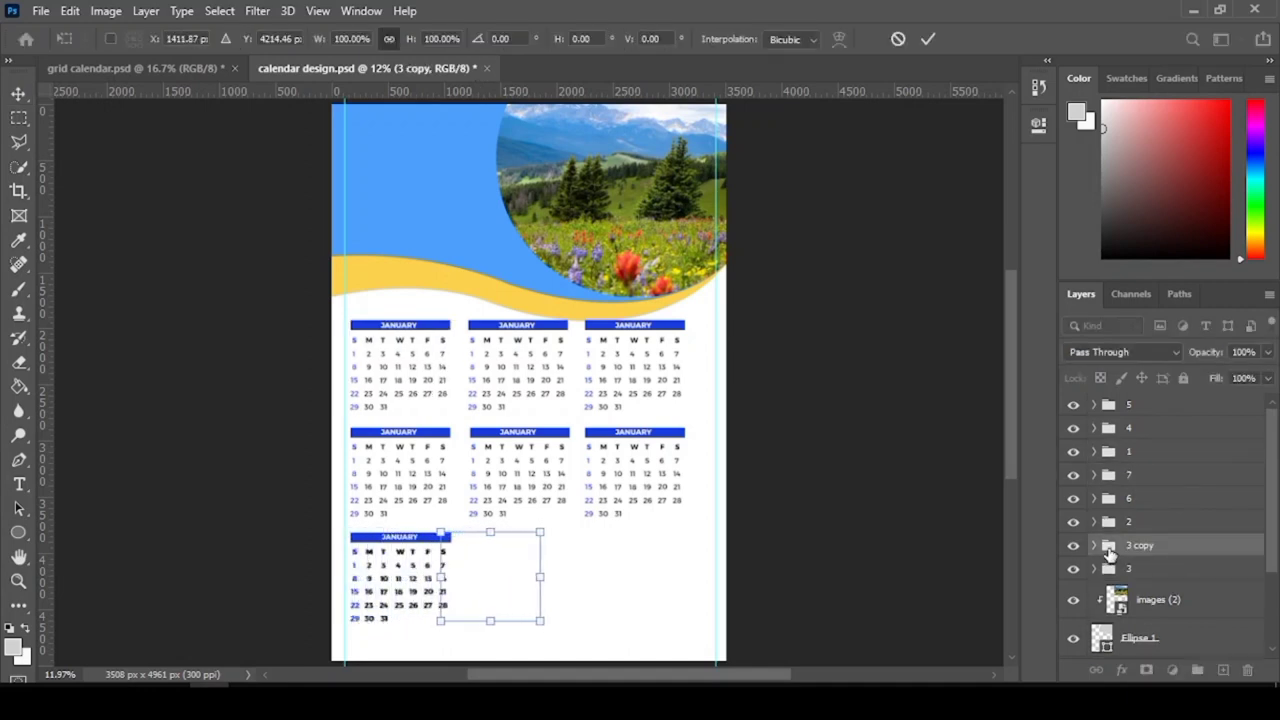
key("Return")
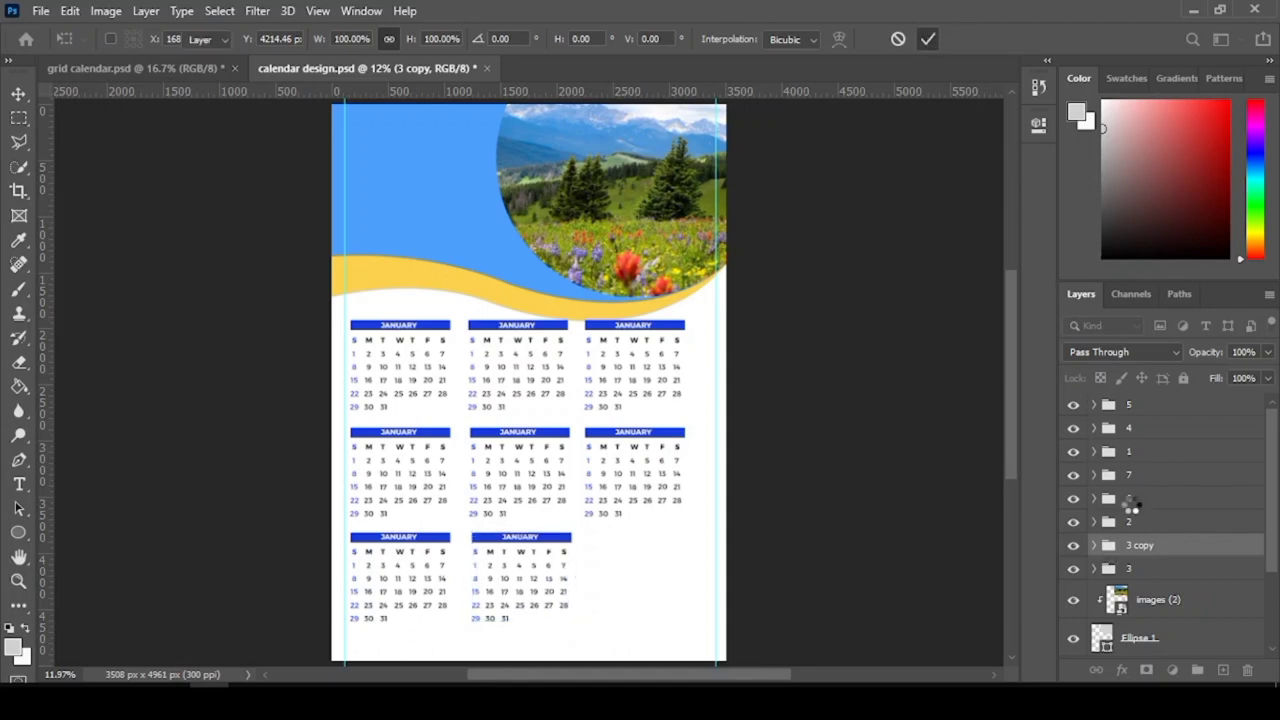
double_click(1138, 546)
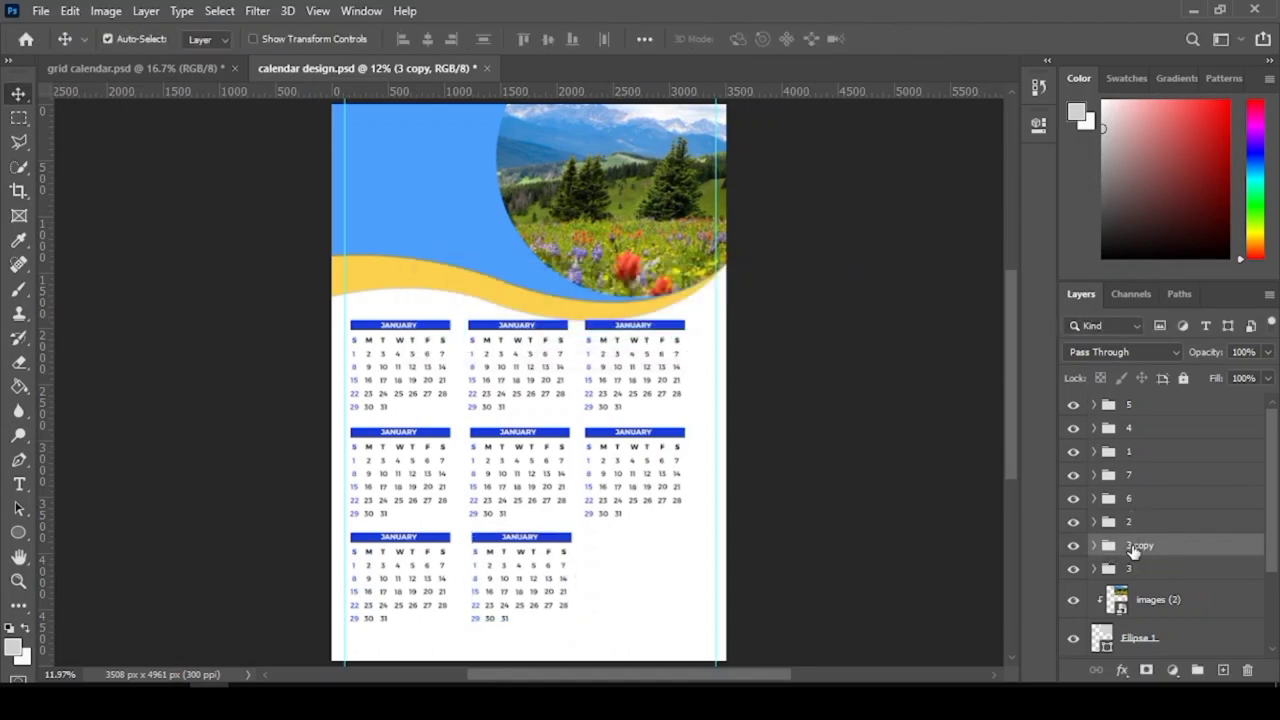
type("8")
key("Return")
- Duplicate group 8, name the copy 9, and move it into the third column
key("ctrl+j")
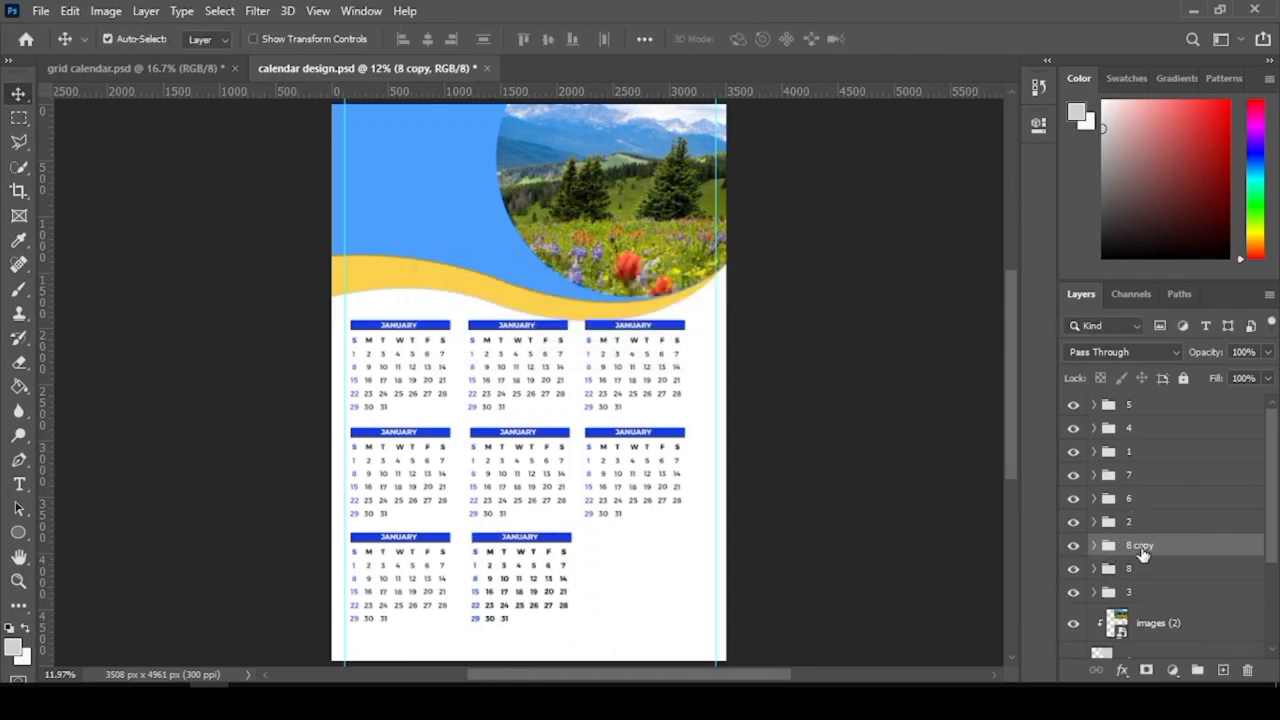
double_click(1129, 546)
type("9")
key("Return")
key("ctrl+t")
key("shift+Right")
key("shift+Right")
key("shift+Right")
key("shift+Right")
key("shift+Right")
key("shift+Right")
key("shift+Right")
key("shift+Right")
key("shift+Right")
key("shift+Right")
key("shift+Right")
key("shift+Right")
key("shift+Right")
key("shift+Right")
key("shift+Right")
key("shift+Right")
key("shift+Right")
key("shift+Right")
key("shift+Right")
key("shift+Right")
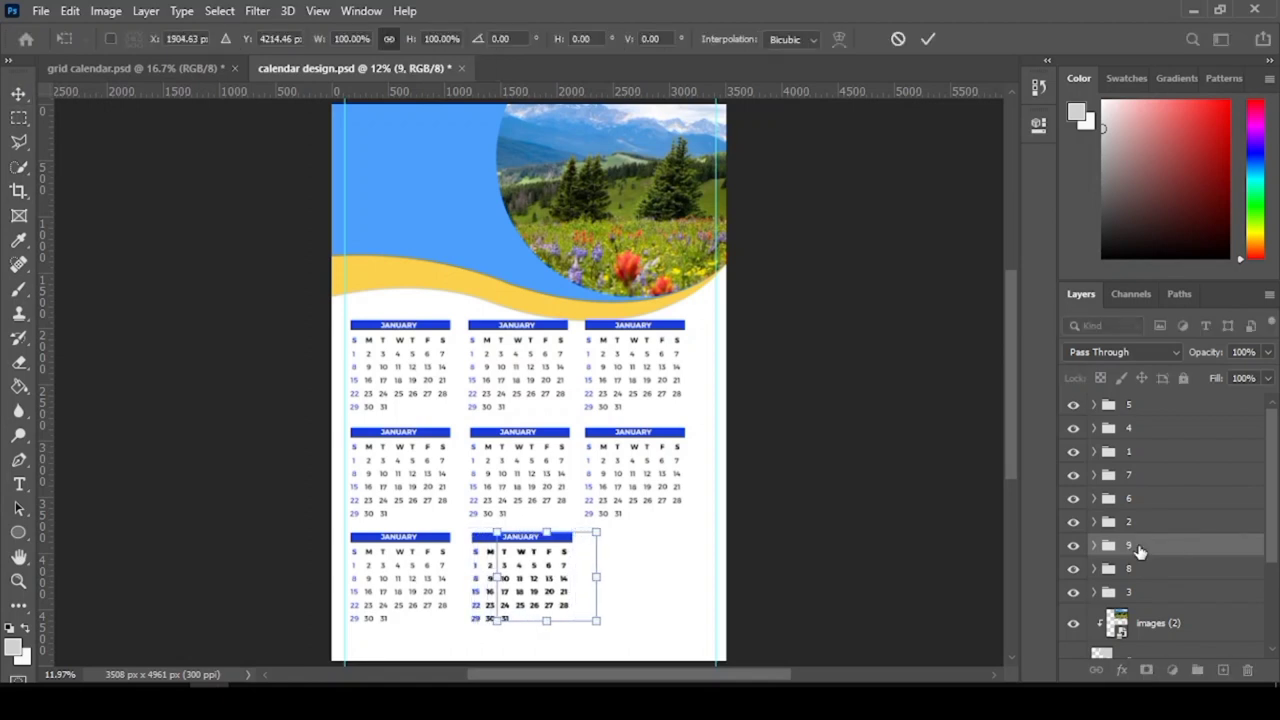
key("shift+Right")
key("shift+Right")
key("shift+Right")
key("shift+Right")
key("shift+Right")
key("shift+Right")
key("shift+Right")
key("shift+Right")
key("shift+Right")
key("shift+Right")
key("shift+Right")
key("shift+Right")
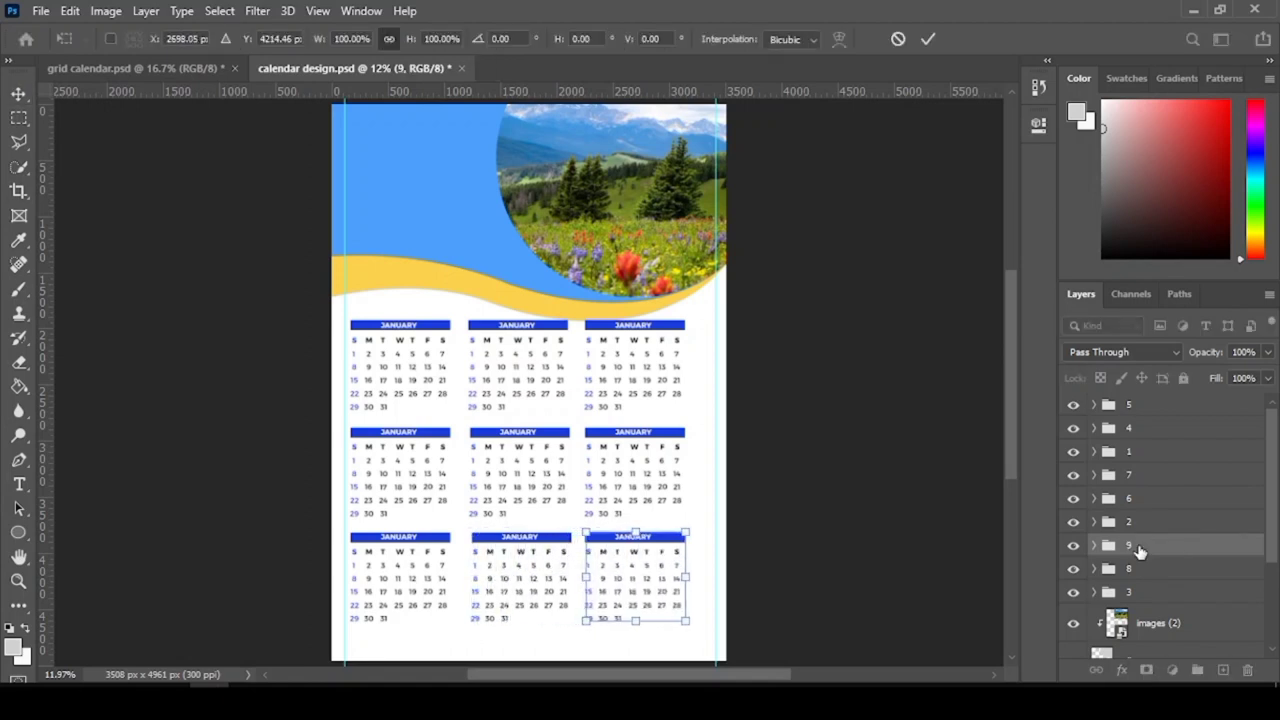
key("Return")
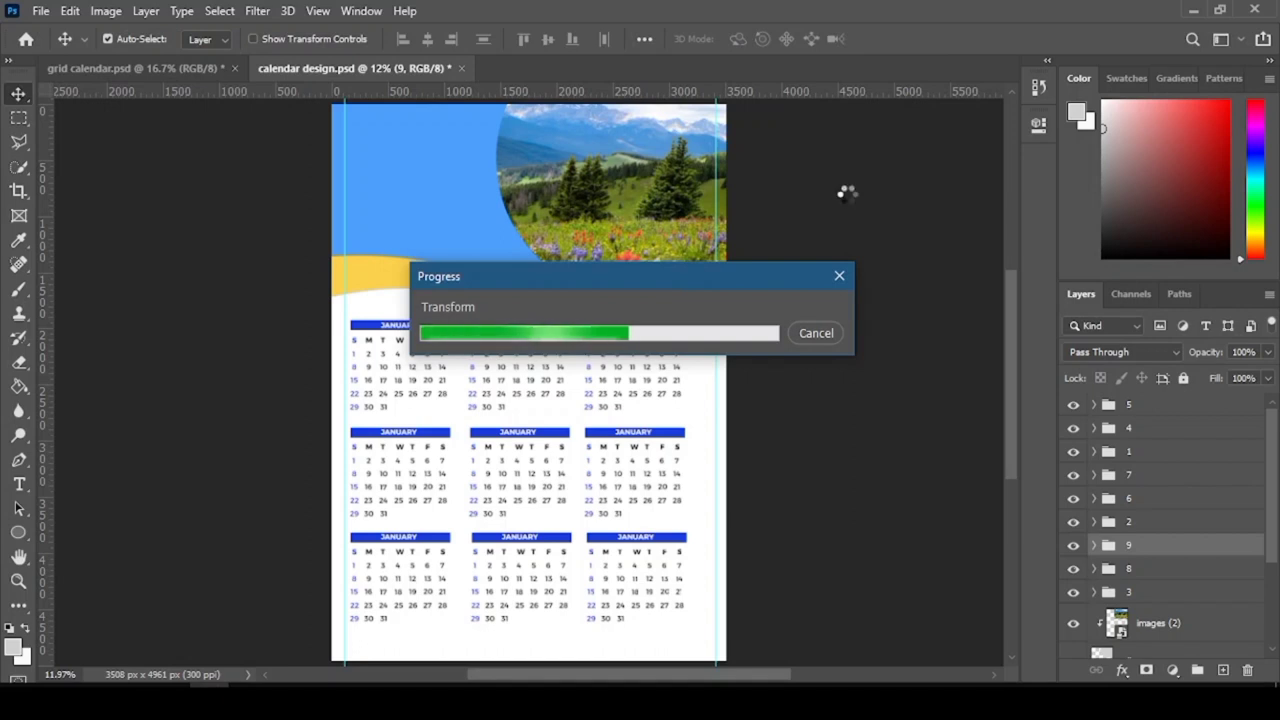
left_click(1148, 406)
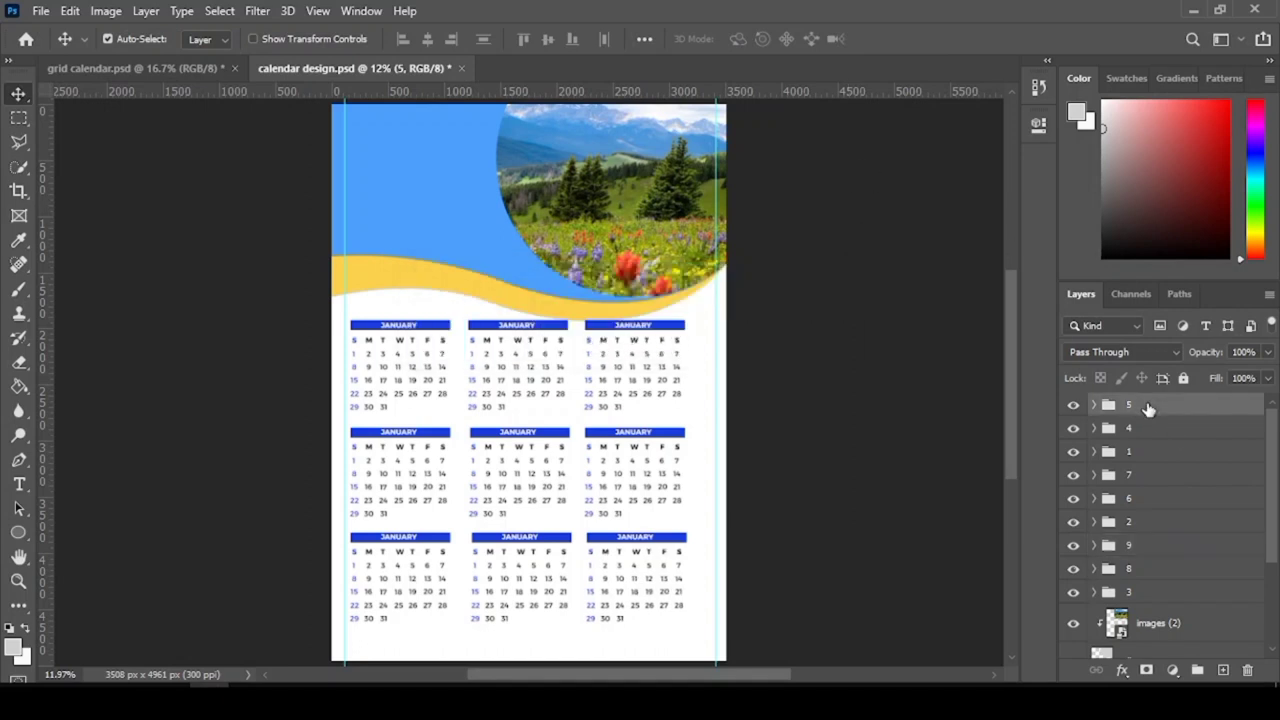
- Scale all nine calendar groups together to 84.20% and shift the grid slightly lower
left_click(1128, 592, "shift")
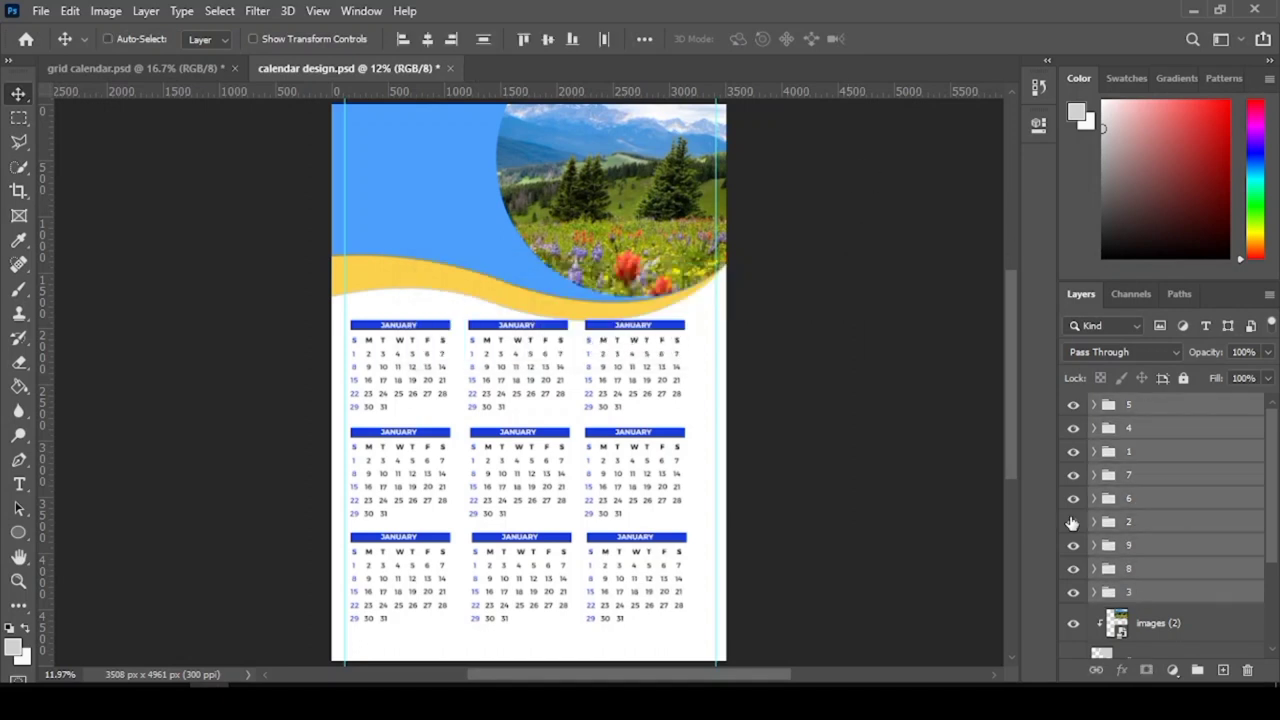
key("ctrl+t")
left_click_drag(686, 621, 631, 580)
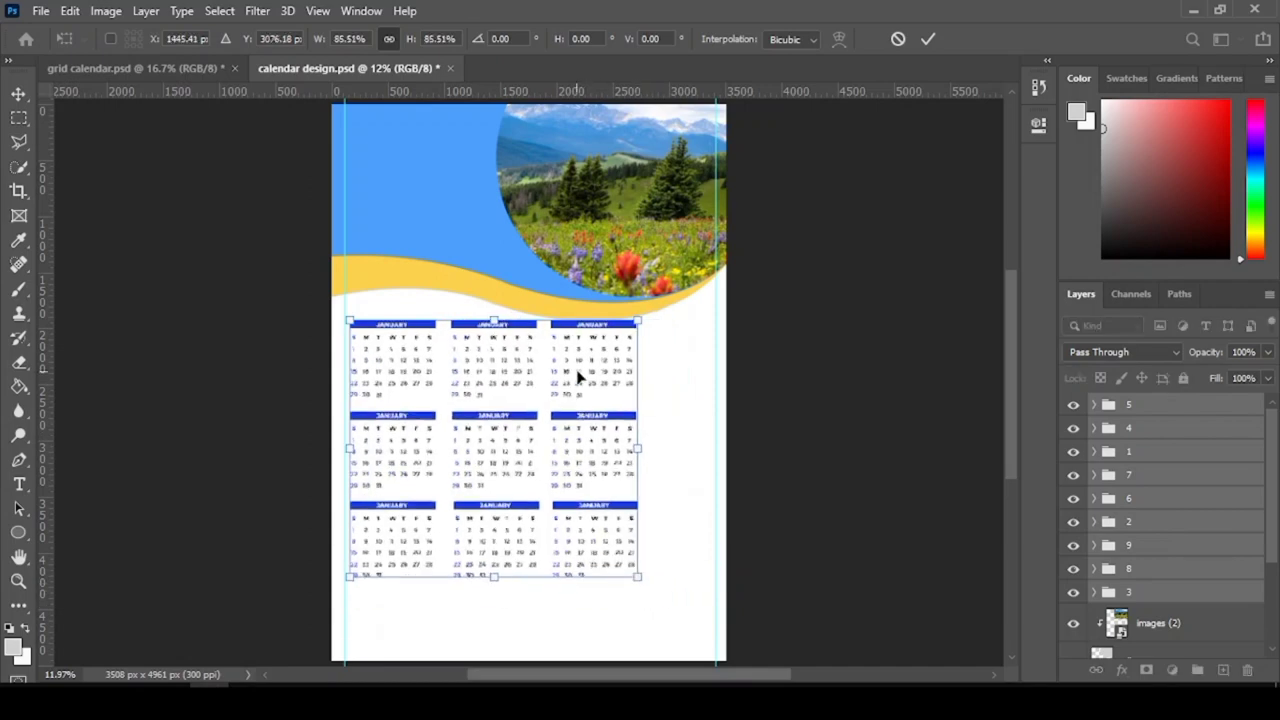
left_click_drag(577, 374, 572, 392)
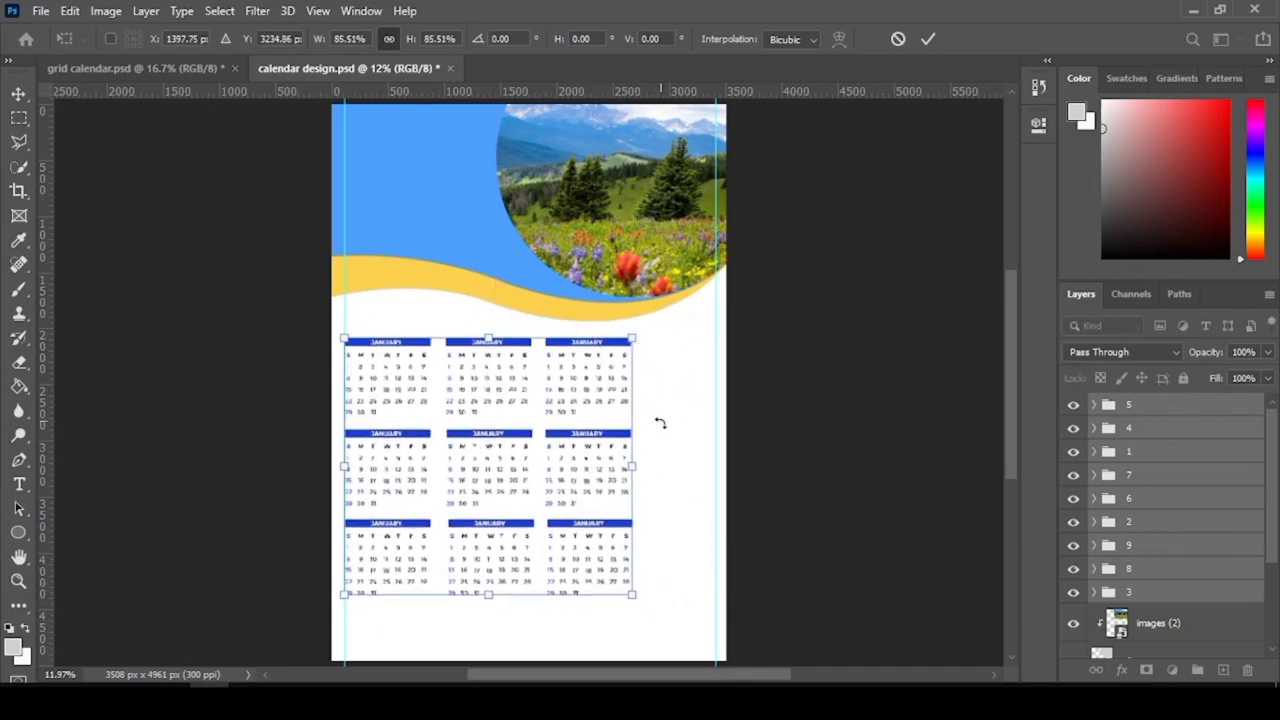
left_click_drag(632, 594, 627, 590)
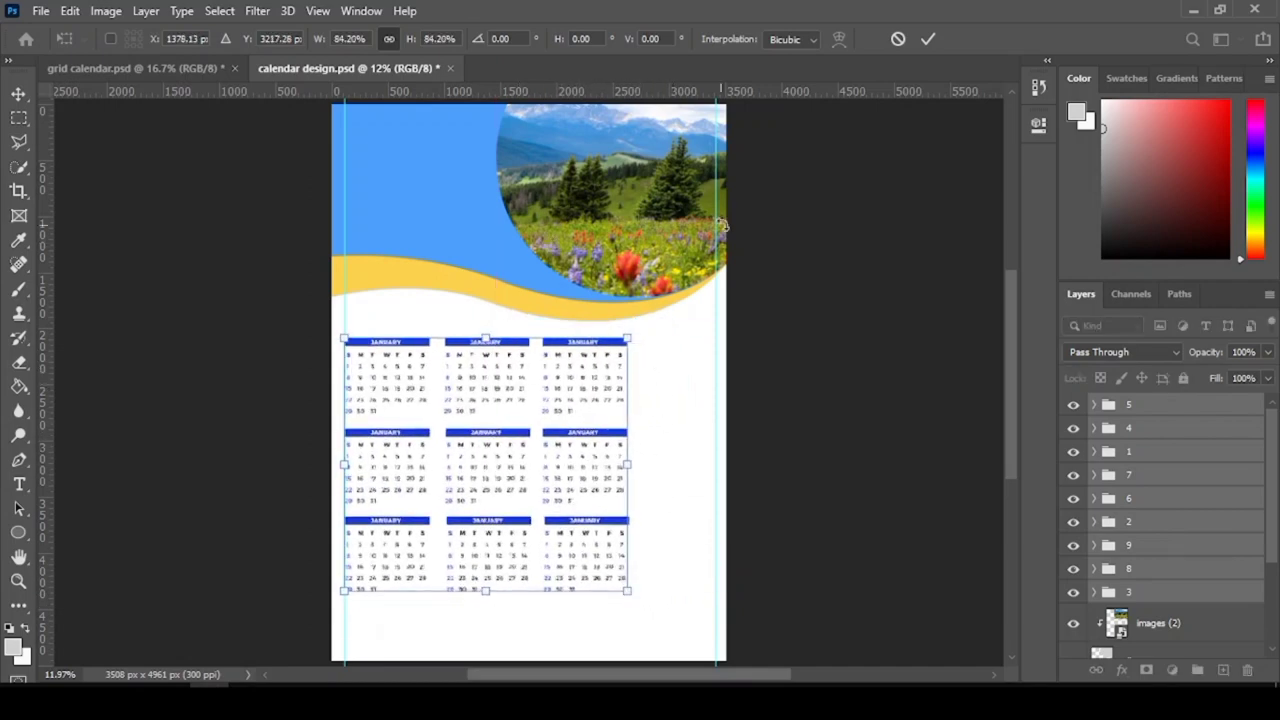
key("Return")
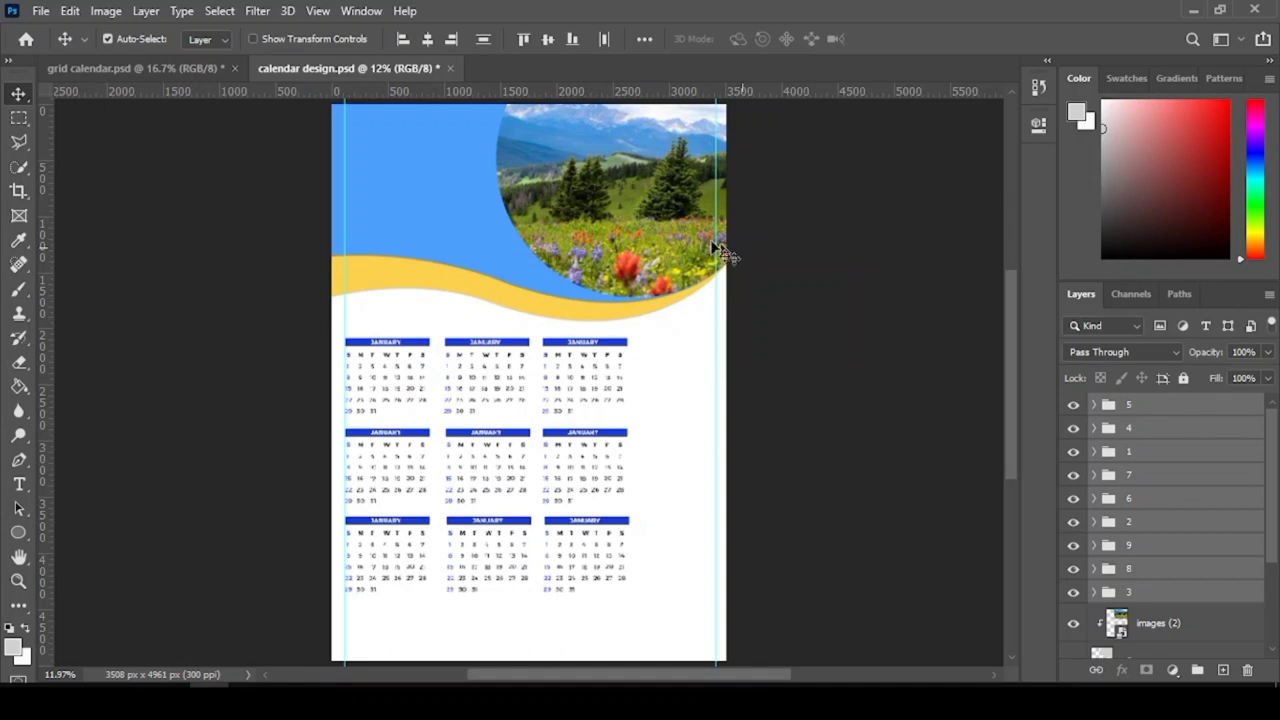
- Save the document and check the group 5 calendar, leaving it unchanged
left_click_drag(1118, 407, 1106, 392)
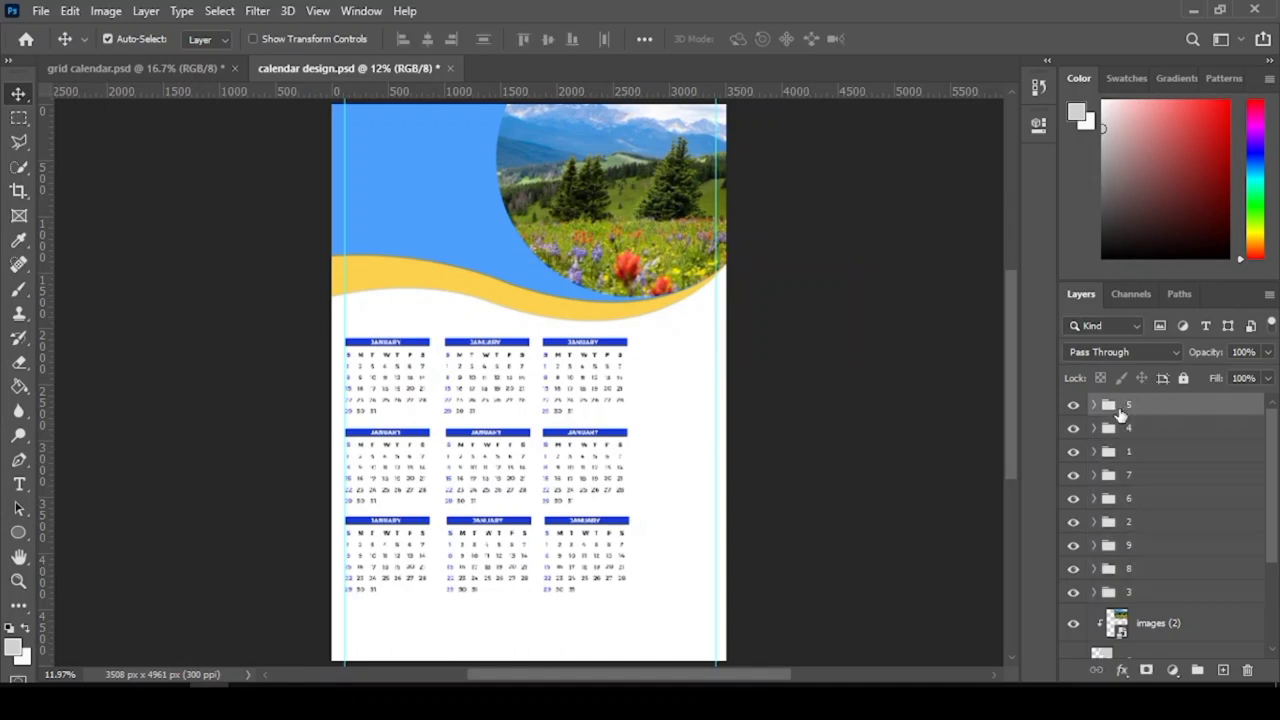
key("ctrl+s")
left_click(1075, 405)
left_click(1075, 405)
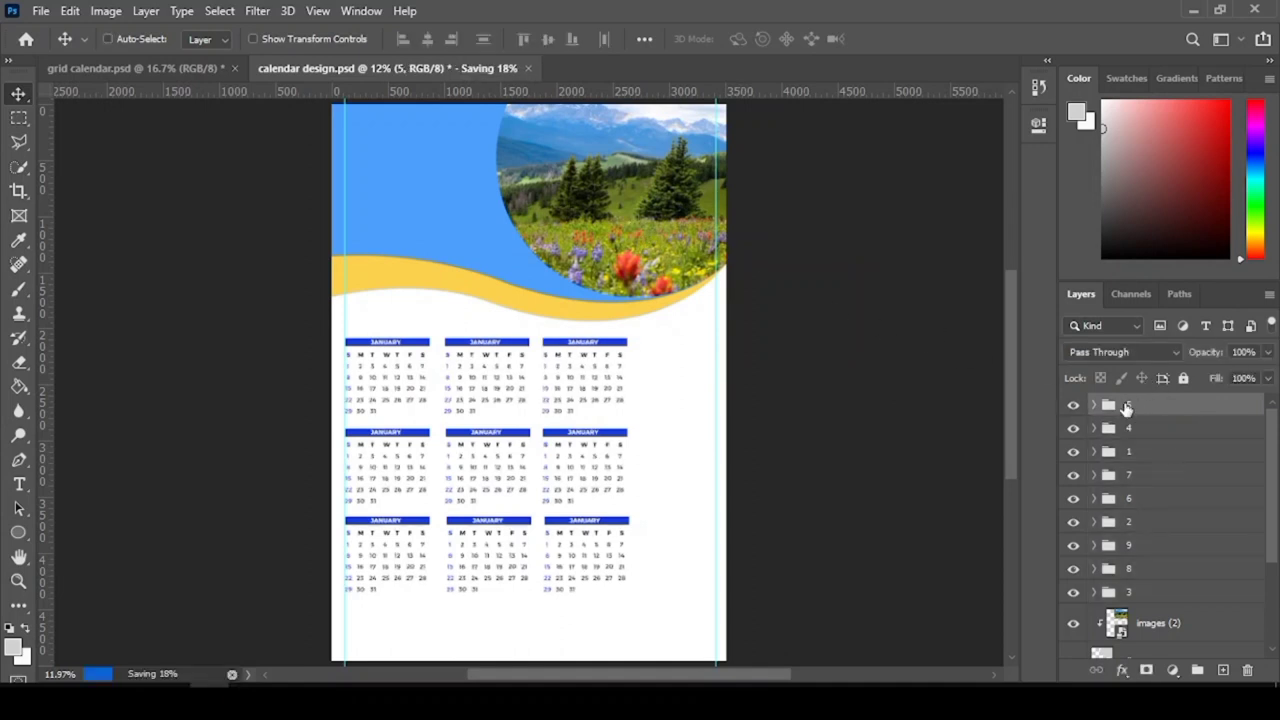
key("ctrl+t")
key("Escape")
- Duplicate group 5, move the copy into the fourth column, and name it 10
key("ctrl+j")
key("ctrl+t")
key("shift+Right")
key("shift+Right")
key("shift+Right")
key("shift+Right")
key("shift+Right")
key("shift+Right")
key("shift+Right")
key("shift+Right")
key("shift+Right")
key("shift+Right")
key("shift+Right")
key("shift+Right")
key("shift+Right")
key("shift+Right")
key("shift+Right")
key("shift+Right")
key("shift+Right")
key("shift+Right")
key("shift+Right")
key("shift+Right")
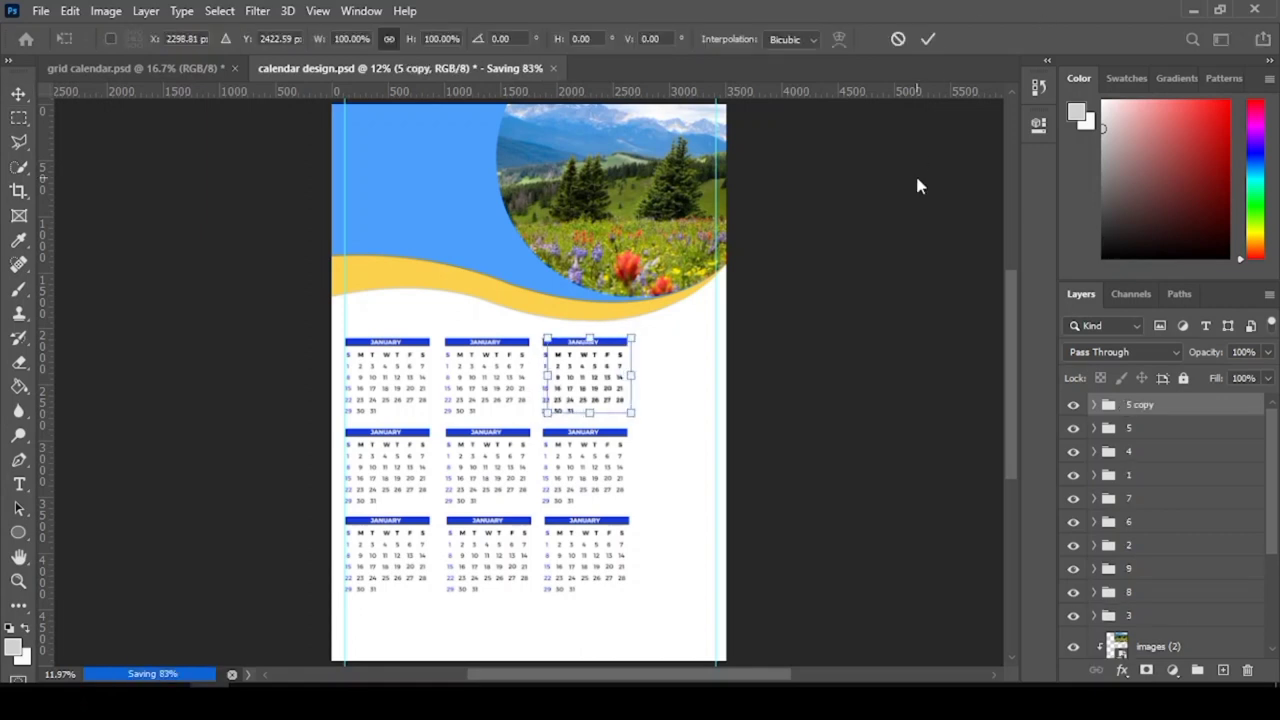
key("Right")
key("Right")
key("Right")
key("Right")
key("Right")
key("Right")
key("Right")
key("Right")
key("Right")
key("Right")
key("Right")
key("Right")
key("Right")
key("Right")
key("Right")
key("Right")
key("Right")
key("Right")
key("Right")
key("Right")
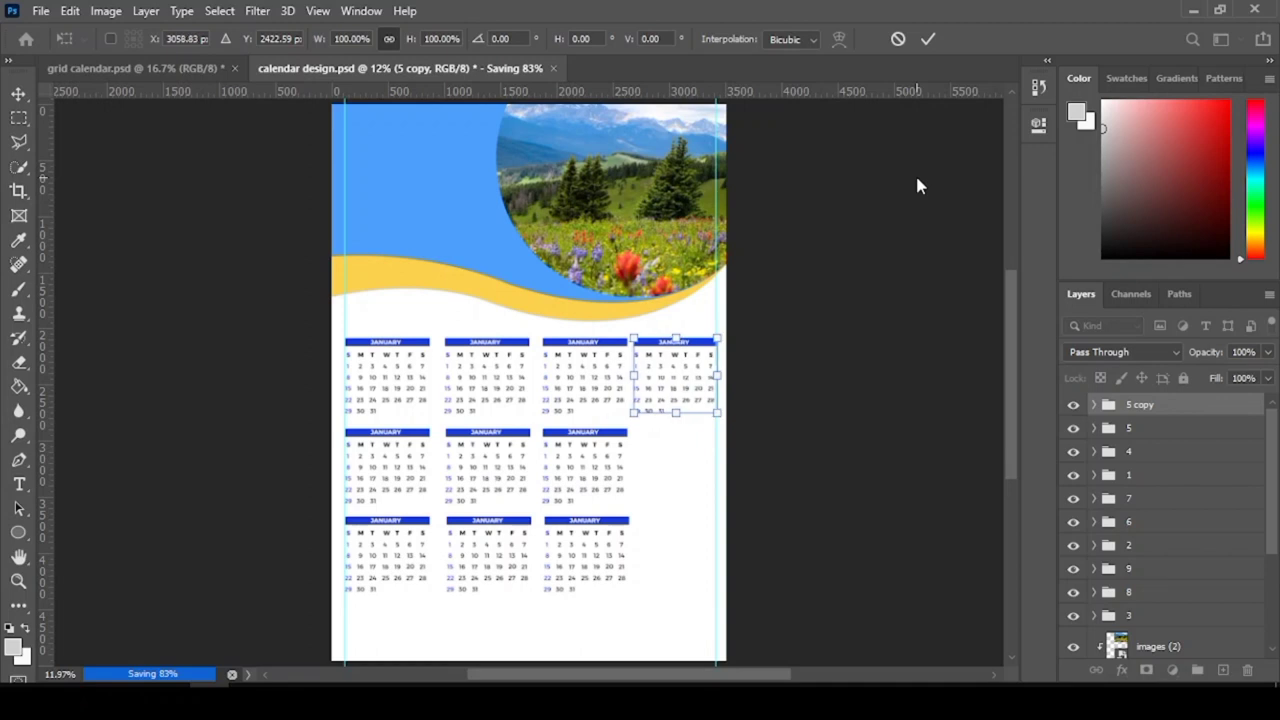
left_click(927, 38)
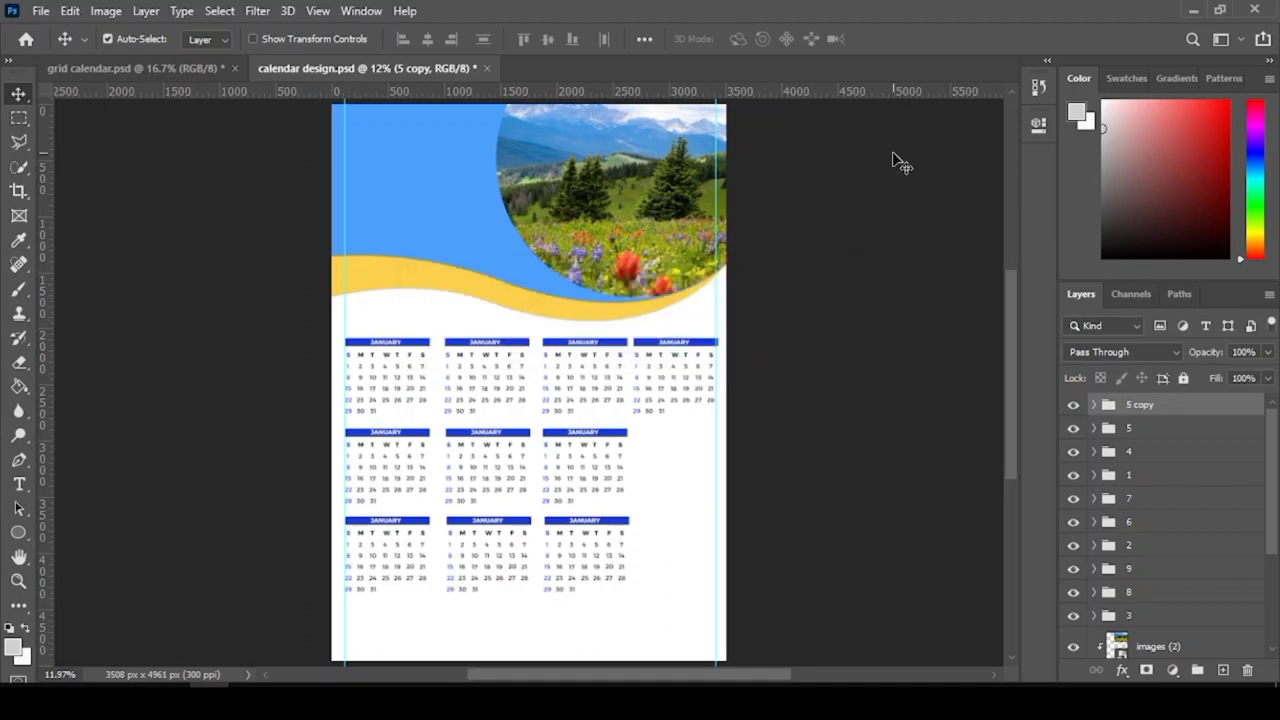
double_click(1140, 404)
type("10")
key("Return")
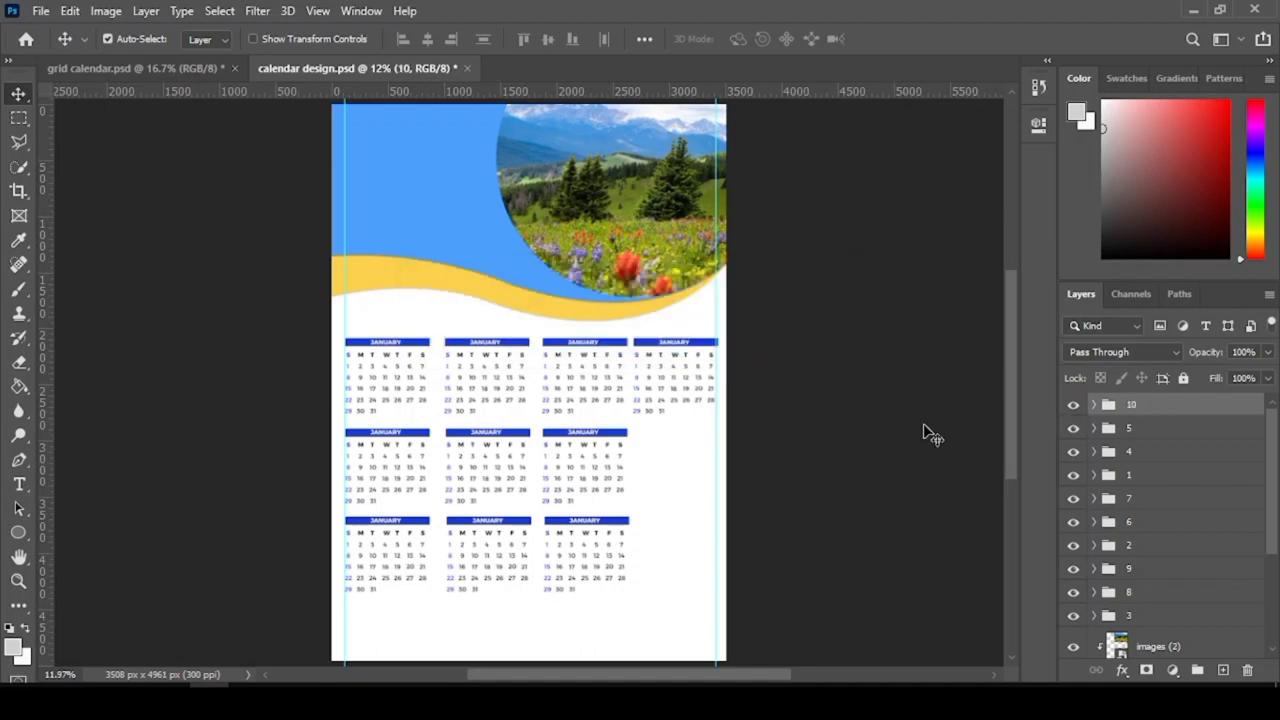
- Try a copy of group 10 in the middle row, then undo it
key("ctrl+j")
key("ctrl+t")
key("shift+Down")
key("shift+Down")
key("shift+Down")
key("shift+Down")
key("shift+Down")
key("shift+Down")
key("shift+Down")
key("shift+Down")
key("shift+Down")
key("shift+Down")
key("shift+Down")
key("shift+Down")
key("shift+Down")
key("shift+Down")
key("shift+Down")
key("shift+Down")
key("shift+Down")
key("shift+Down")
key("shift+Down")
key("shift+Down")
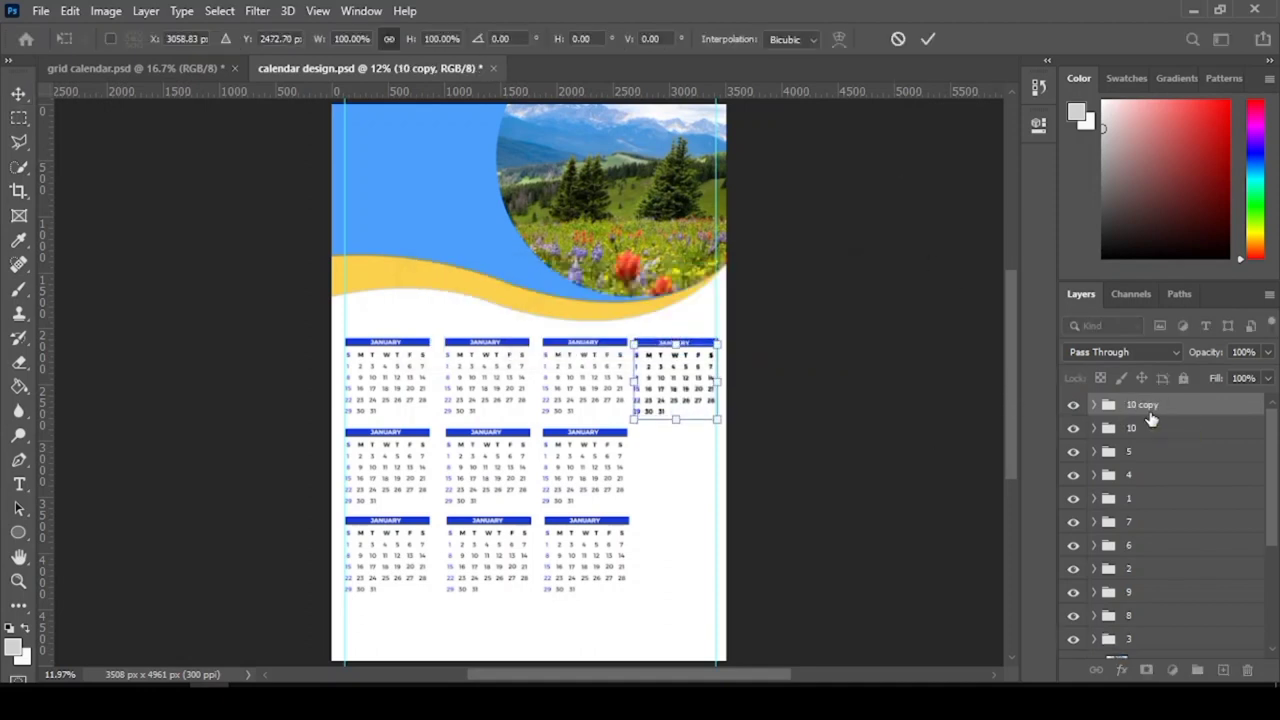
key("shift+Down")
key("shift+Down")
key("shift+Down")
key("shift+Down")
key("shift+Down")
key("shift+Down")
key("shift+Down")
key("shift+Down")
key("shift+Down")
key("shift+Down")
key("shift+Down")
key("shift+Down")
key("shift+Down")
key("shift+Down")
key("shift+Down")
key("shift+Down")
key("shift+Down")
key("shift+Down")
key("shift+Down")
key("shift+Down")
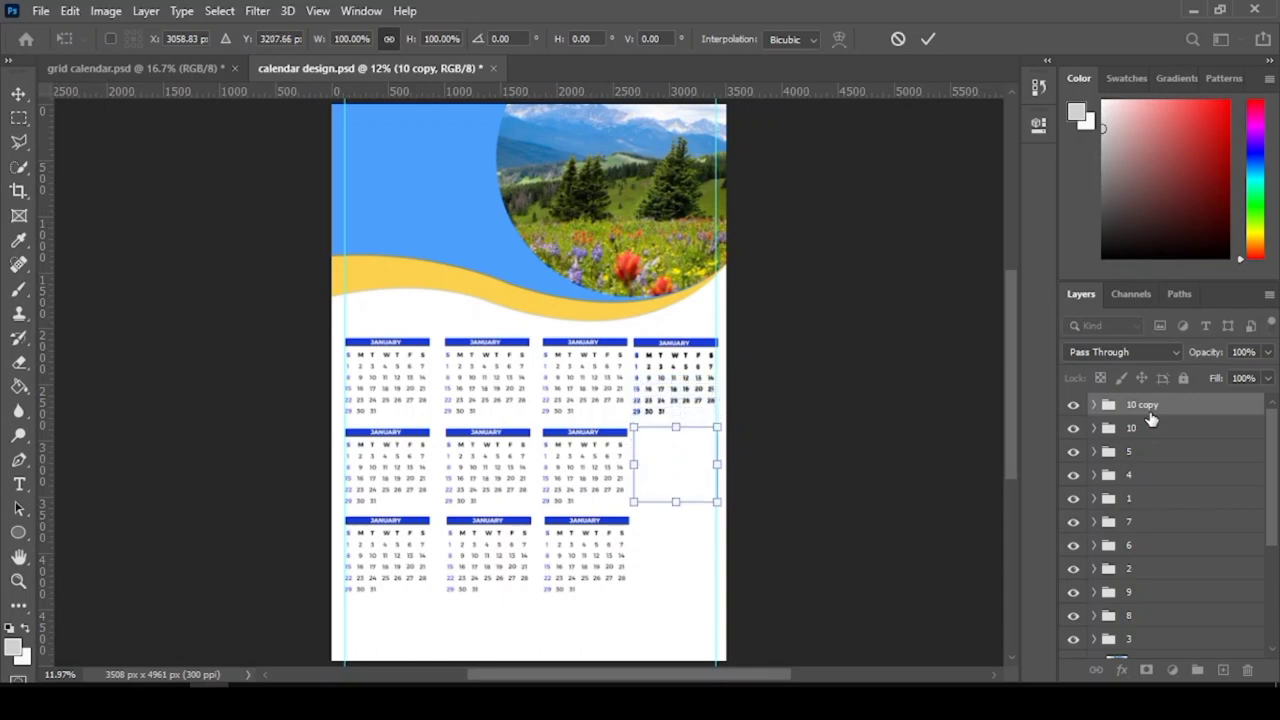
key("Up")
key("Up")
key("Up")
key("Up")
key("Up")
key("Up")
key("Up")
key("Up")
key("Return")
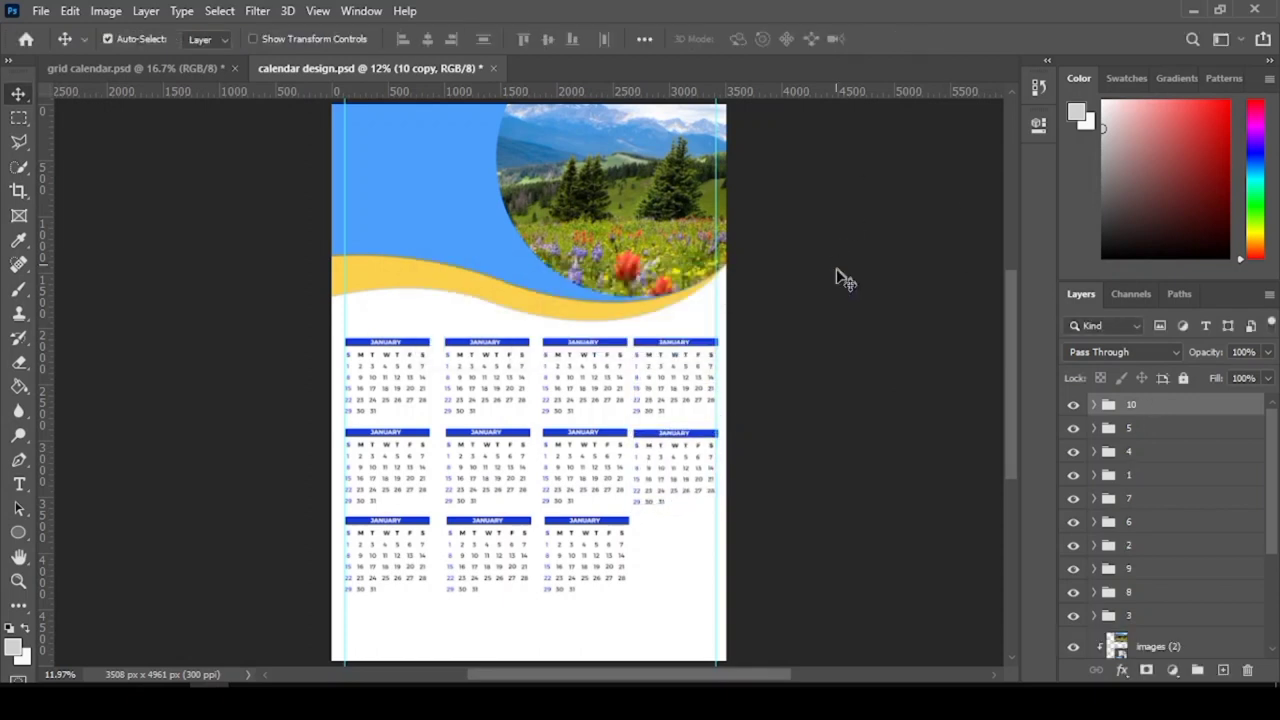
key("ctrl+z")
key("ctrl+z")
key("ctrl+z")
- Duplicate group 7, move the copy right into the fourth column, and name it 11
left_click(1140, 509)
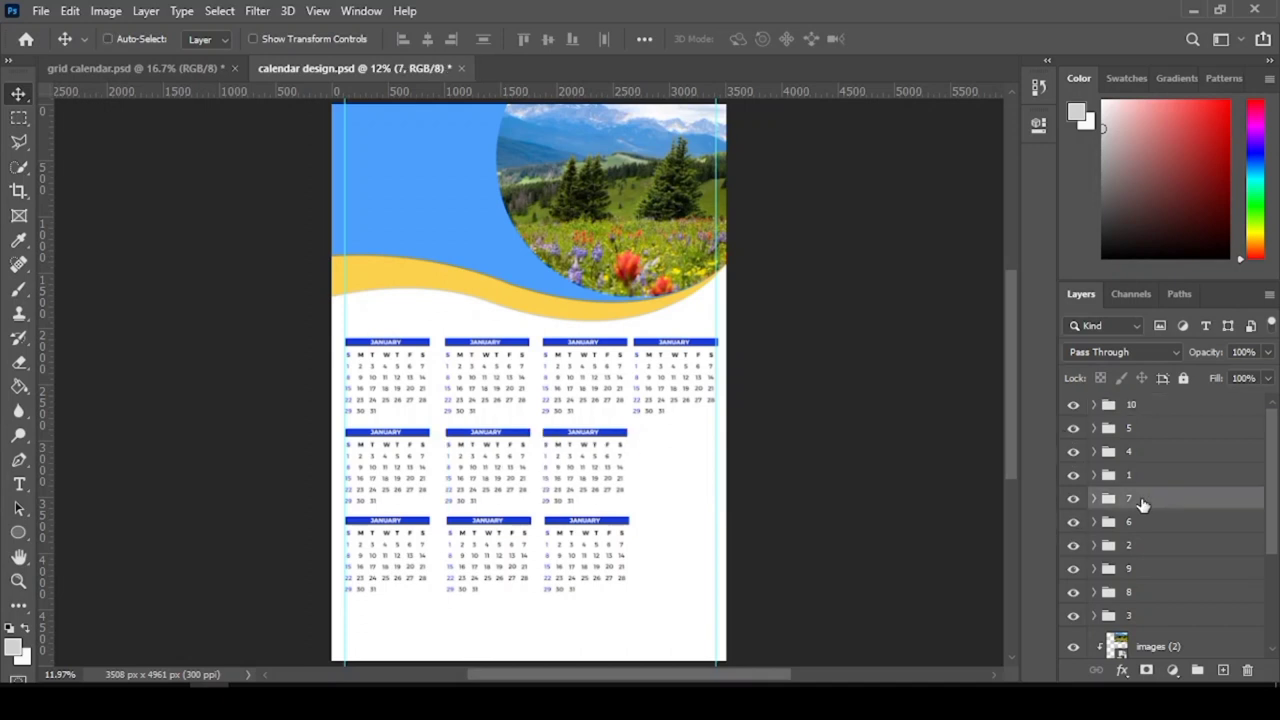
key("ctrl+j")
key("ctrl+t")
key("Right")
key("Right")
key("Right")
key("Right")
key("Right")
key("Right")
key("Right")
key("Right")
key("Right")
key("Right")
key("Right")
key("Right")
key("Right")
key("Right")
key("Right")
key("Right")
key("Right")
key("Right")
key("Right")
key("Right")
key("Right")
key("Right")
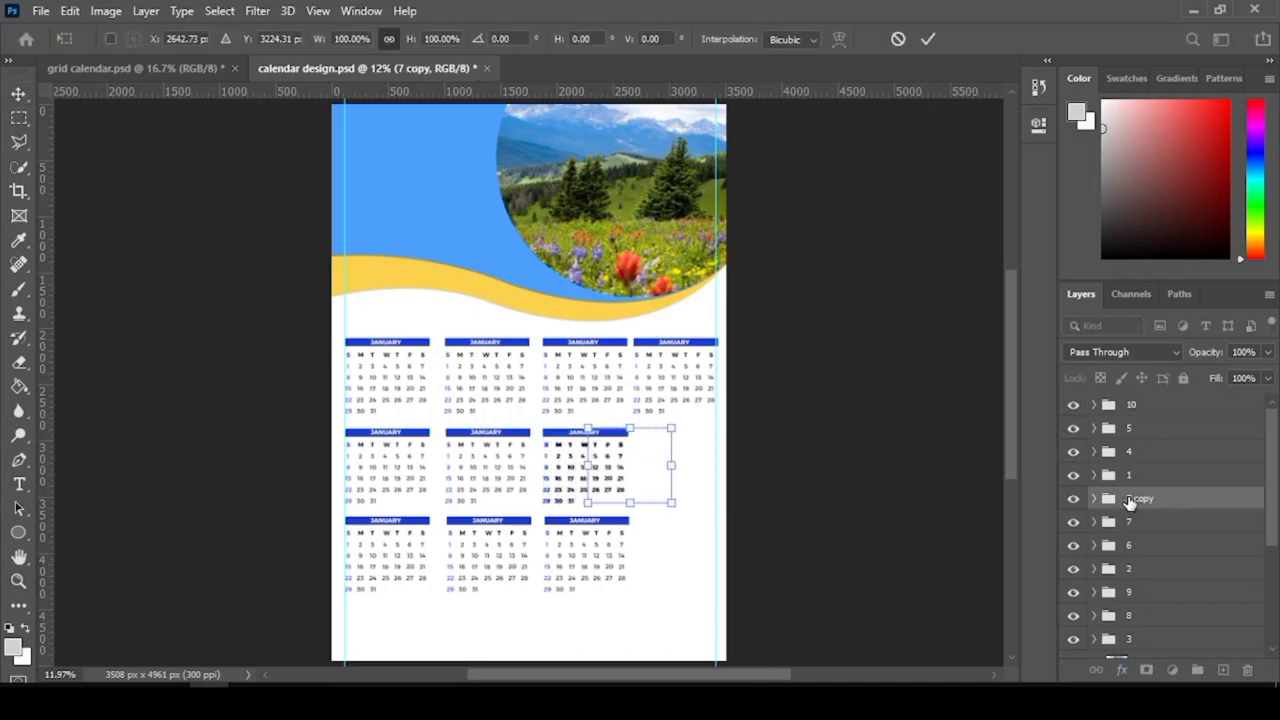
key("Return")
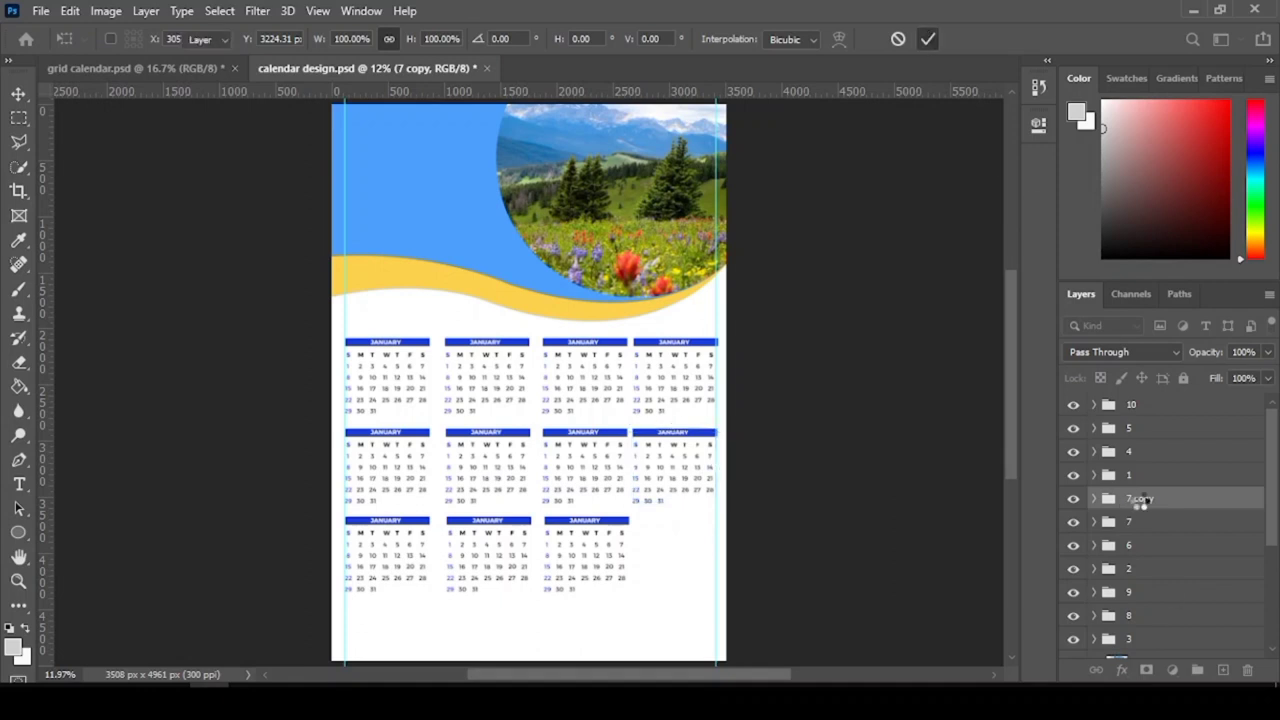
double_click(1140, 497)
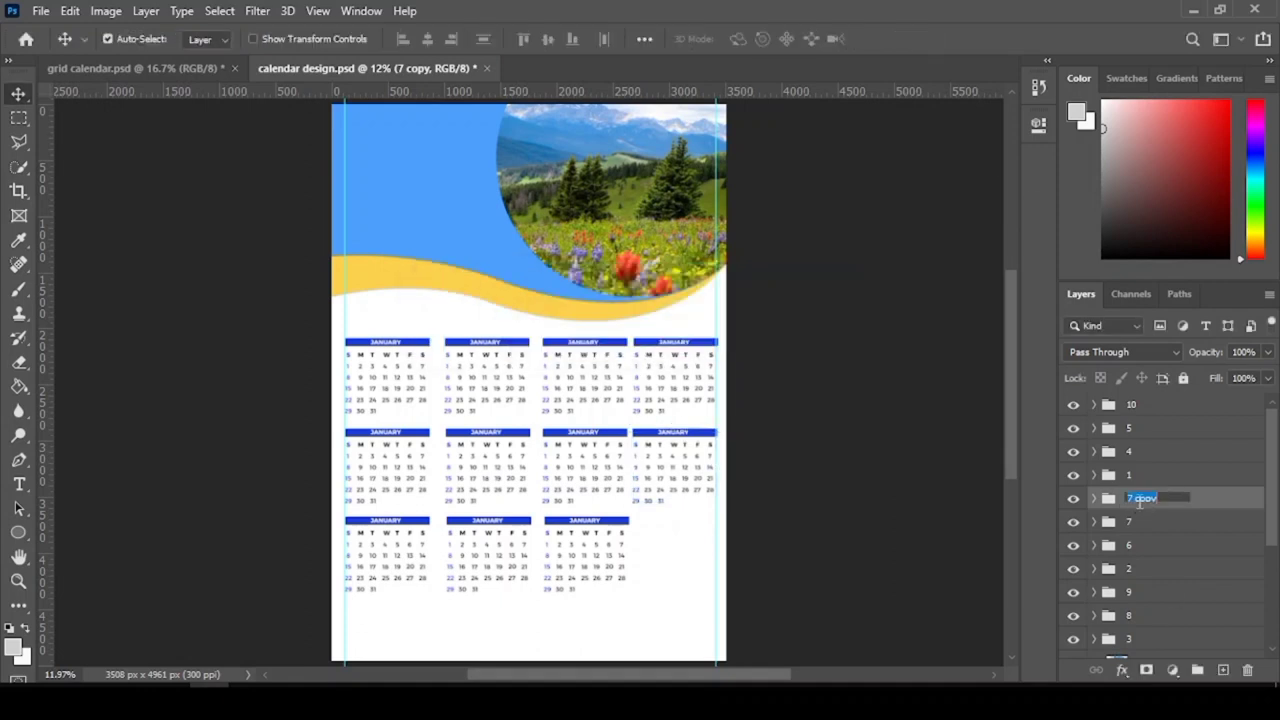
type("11")
key("Return")
- Duplicate group 9 and move the copy right into the bottom row's fourth column
scroll(1106, 556, "down", 2)
left_click(1106, 556)
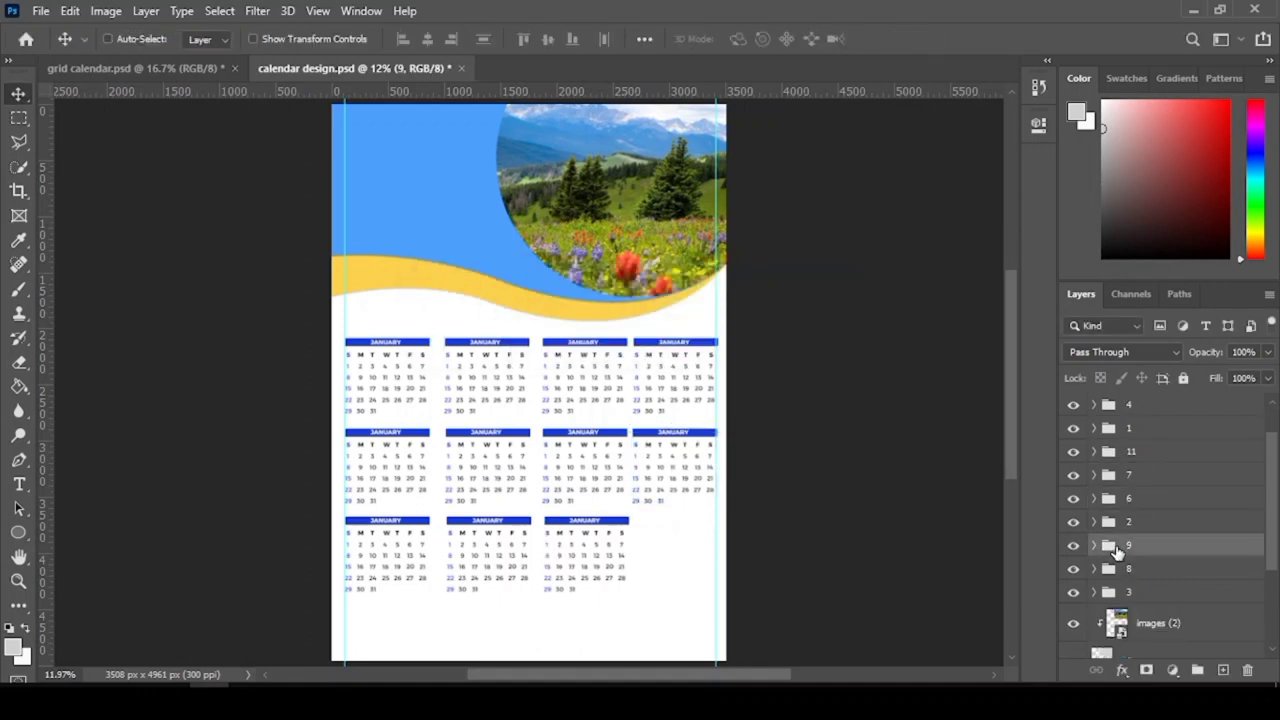
key("ctrl+j")
key("ctrl+t")
key("shift+Right")
key("shift+Right")
key("shift+Right")
key("shift+Right")
key("shift+Right")
key("shift+Right")
key("shift+Right")
key("shift+Right")
key("shift+Right")
key("shift+Right")
key("shift+Right")
key("shift+Right")
key("shift+Right")
key("shift+Right")
key("shift+Right")
key("shift+Right")
key("shift+Right")
key("shift+Right")
key("shift+Right")
key("shift+Right")
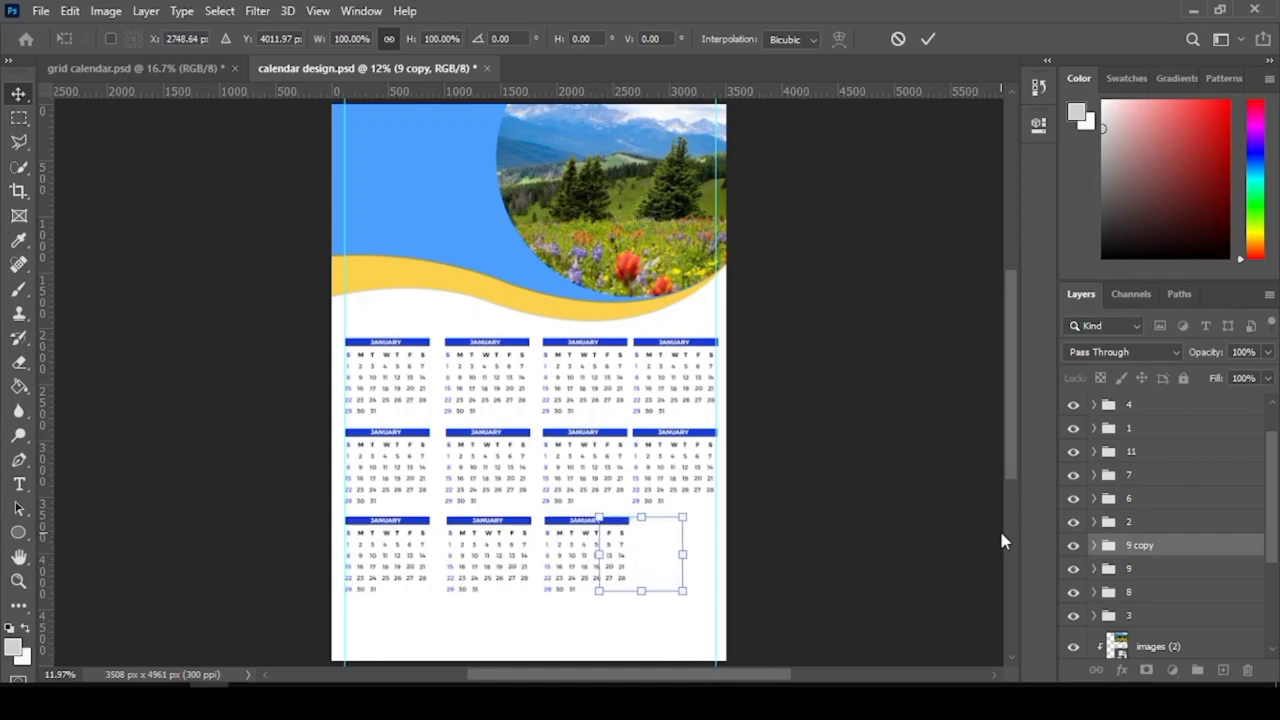
key("shift+Right")
key("shift+Right")
key("shift+Right")
key("shift+Right")
key("shift+Right")
key("shift+Right")
key("shift+Right")
key("shift+Right")
key("shift+Right")
key("shift+Right")
left_click(928, 39)
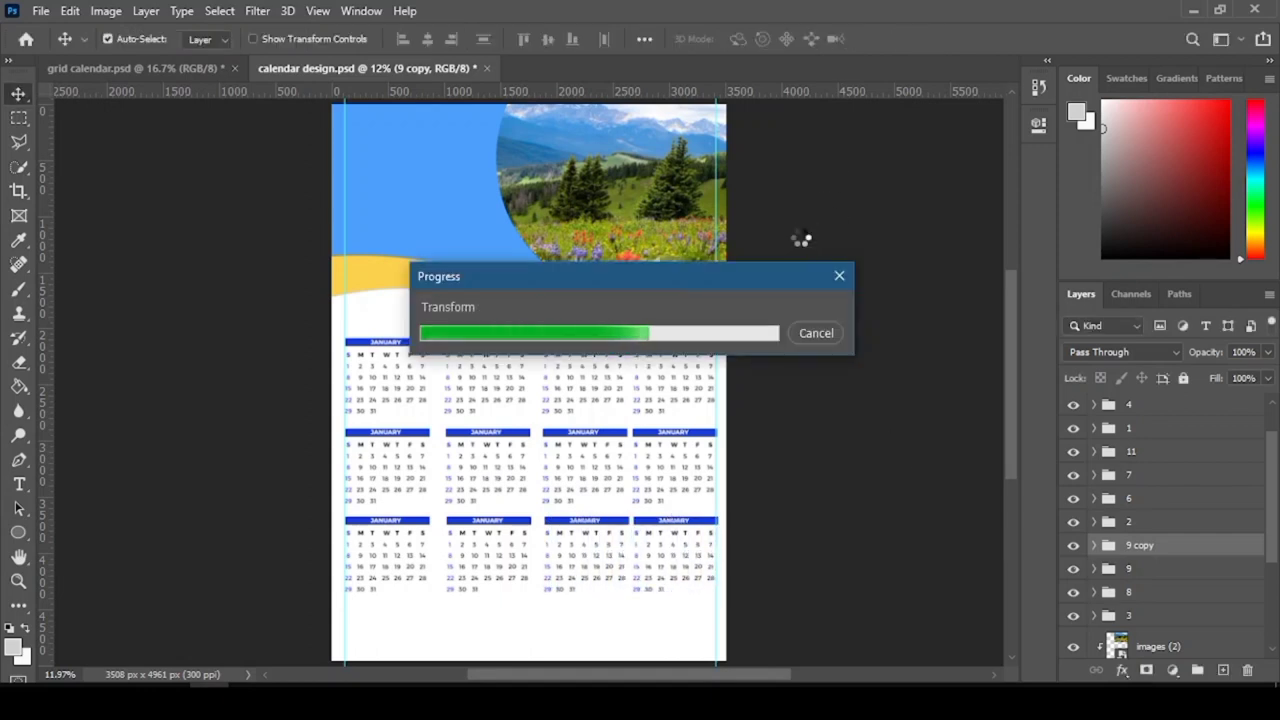
key("z")
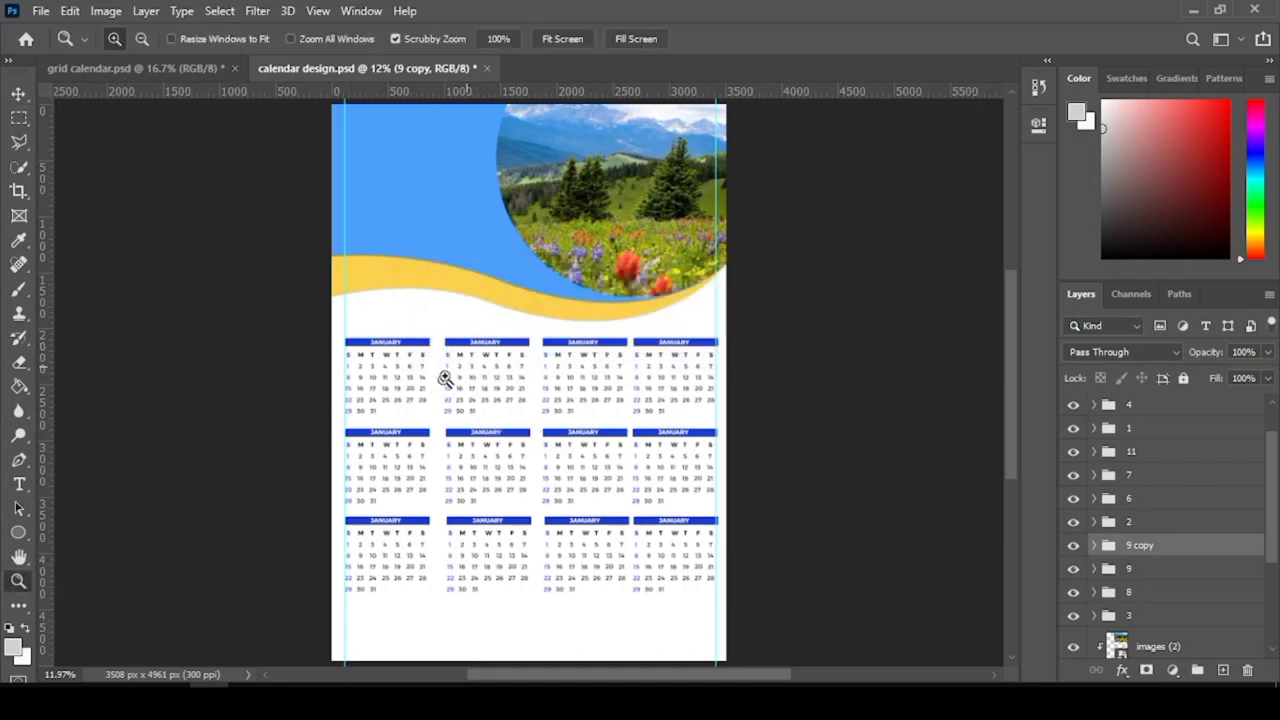
left_click_drag(451, 378, 441, 373)
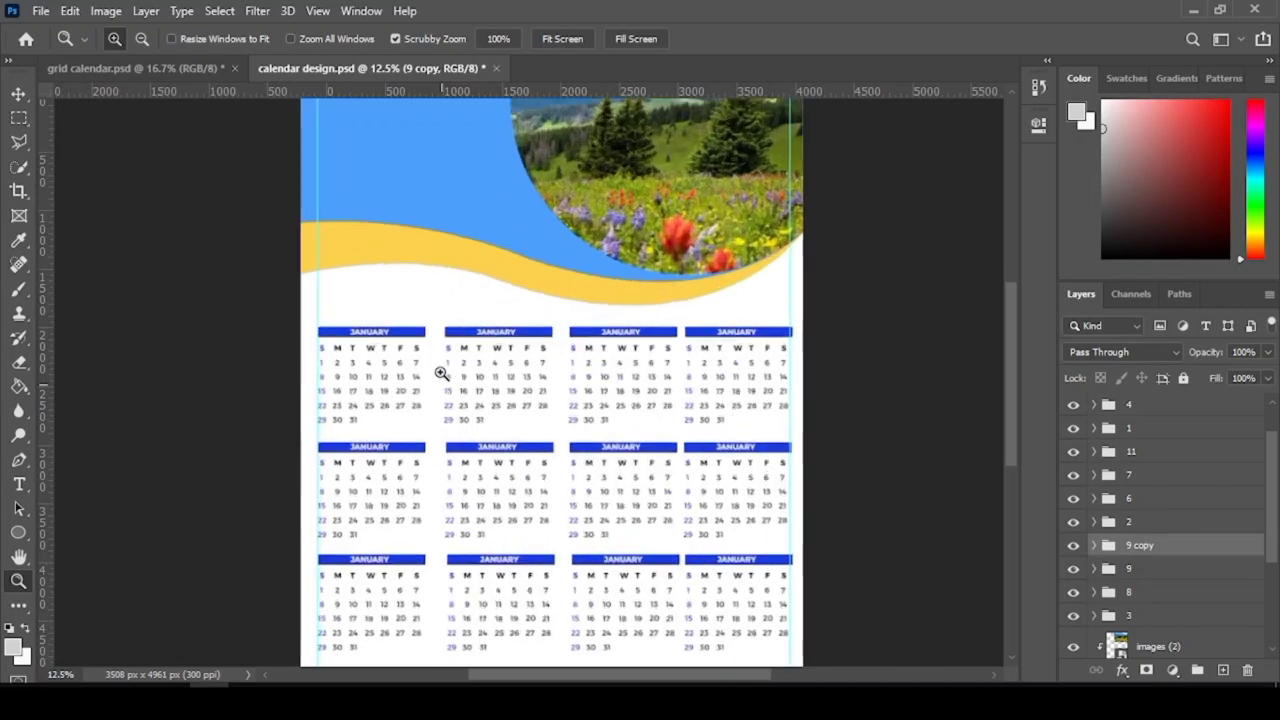
left_click(441, 344)
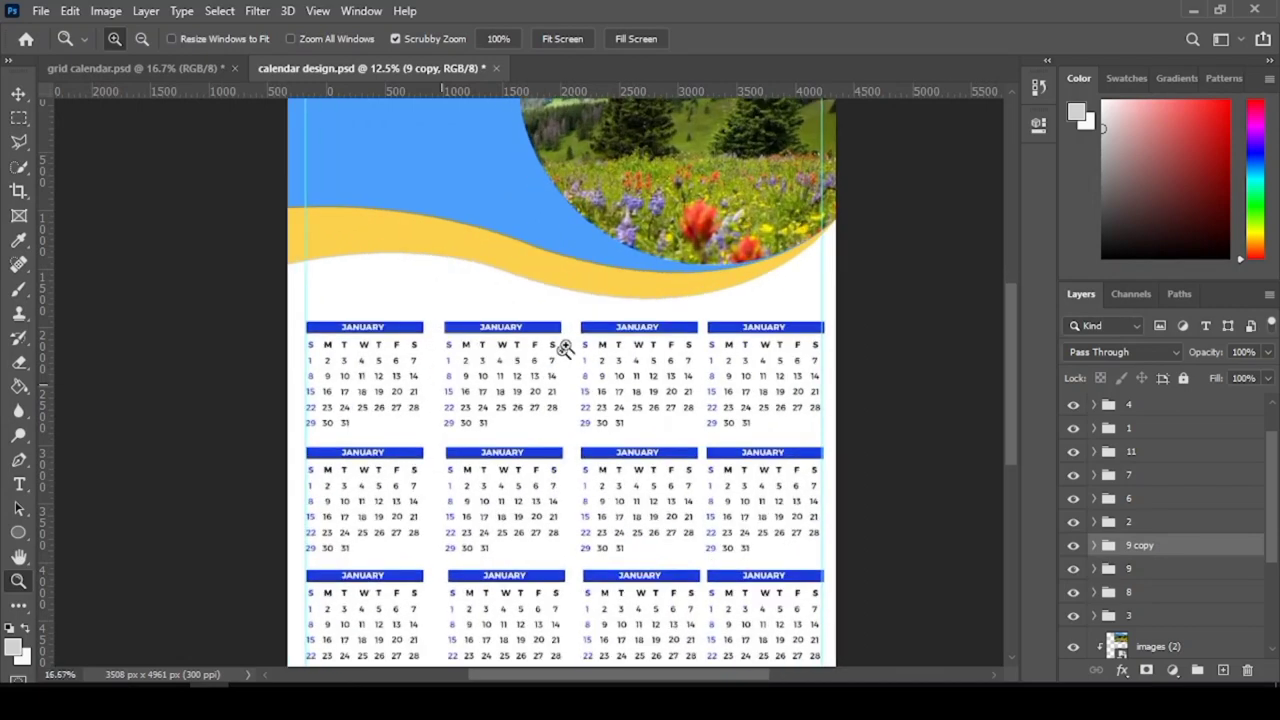
right_click(622, 347)
left_click(650, 349)
left_click(18, 94)
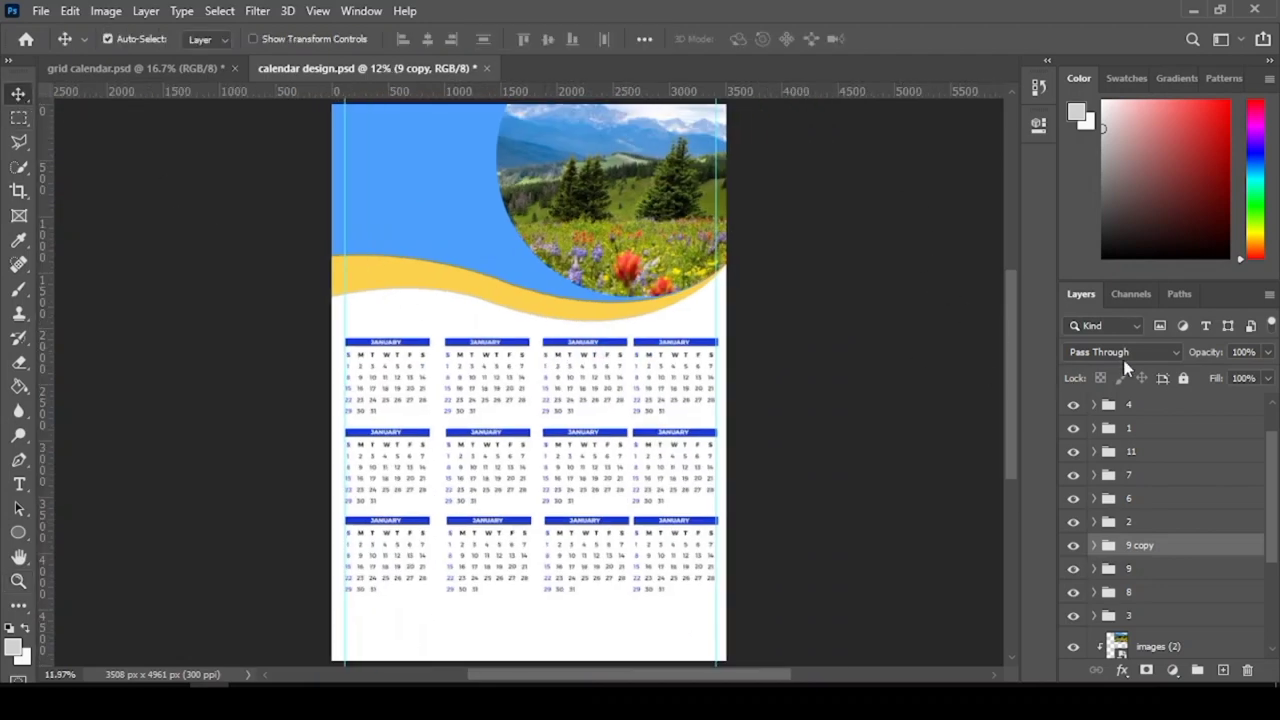
- Rename the '9 copy' group to 12
double_click(1137, 546)
type("12")
key("Return")
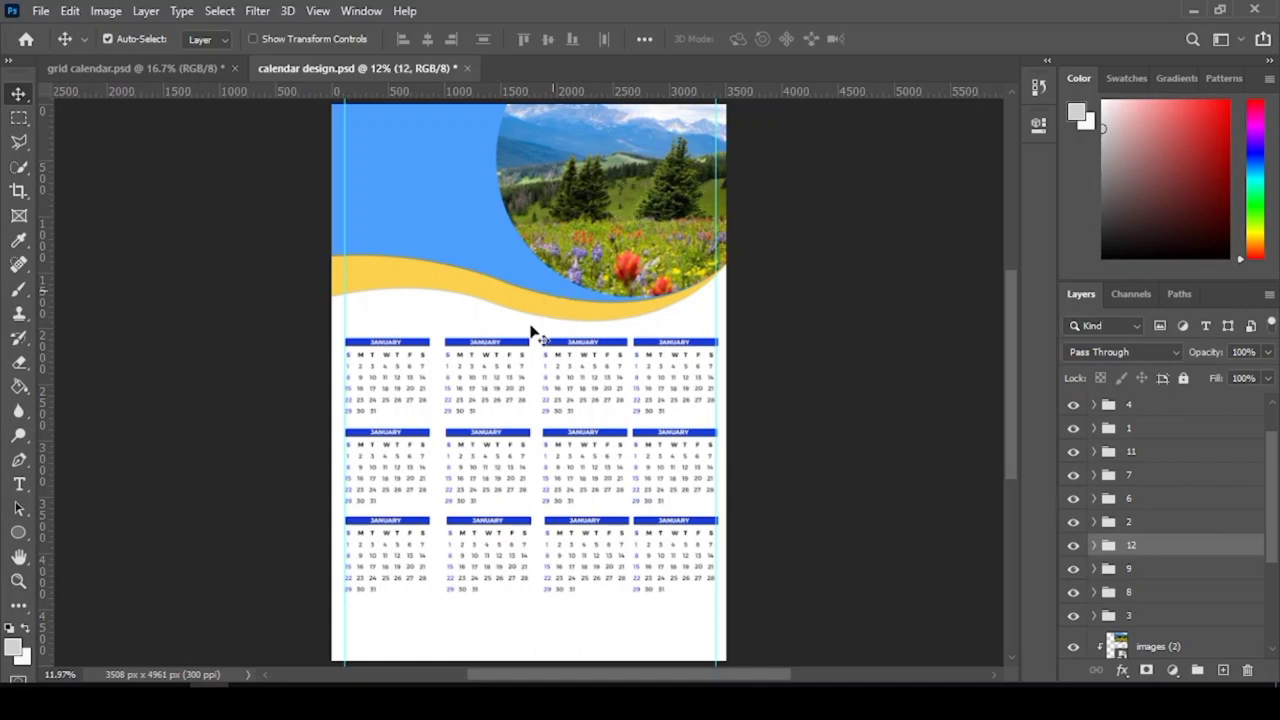
- Reorder the layers so groups 2, 3 and 4 follow group 1 in sequence
left_click(1074, 429)
left_click(1074, 429)
left_click(1073, 522)
left_click(1073, 522)
left_click(1131, 524)
left_click_drag(1131, 524, 1128, 452)
left_click_drag(1136, 617, 1131, 464)
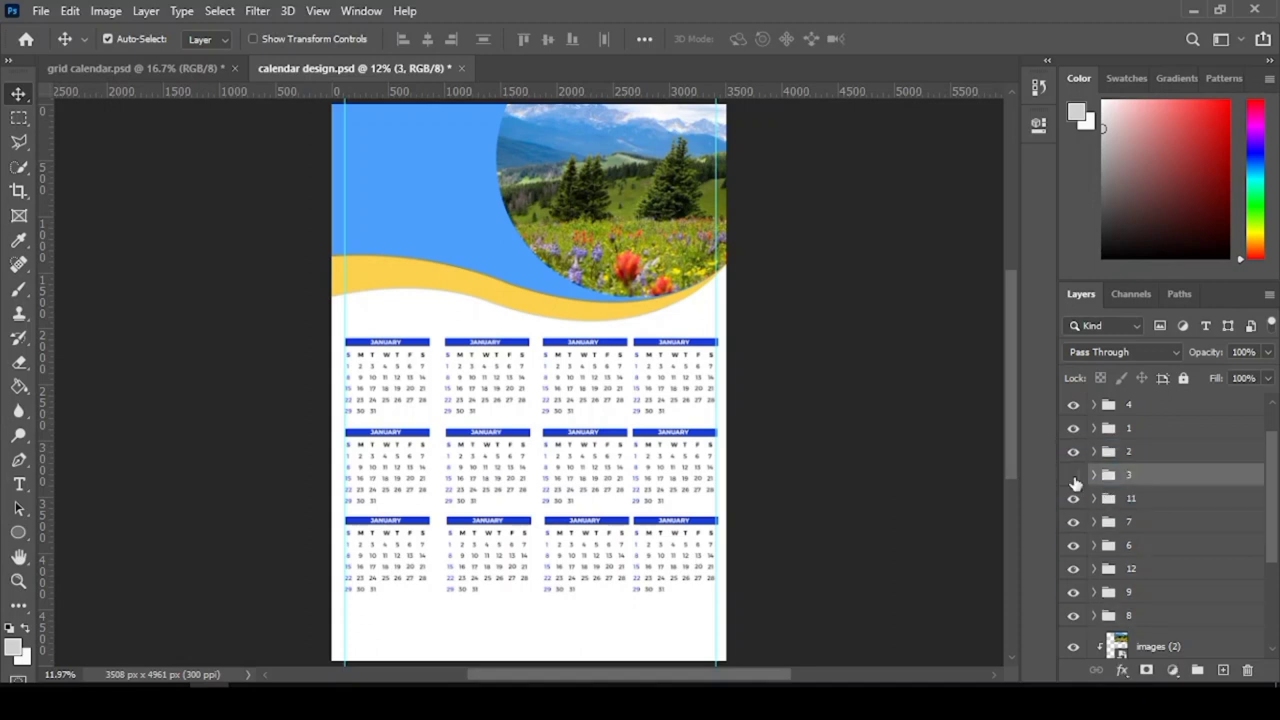
left_click(1077, 408)
left_click_drag(1077, 410, 1131, 490)
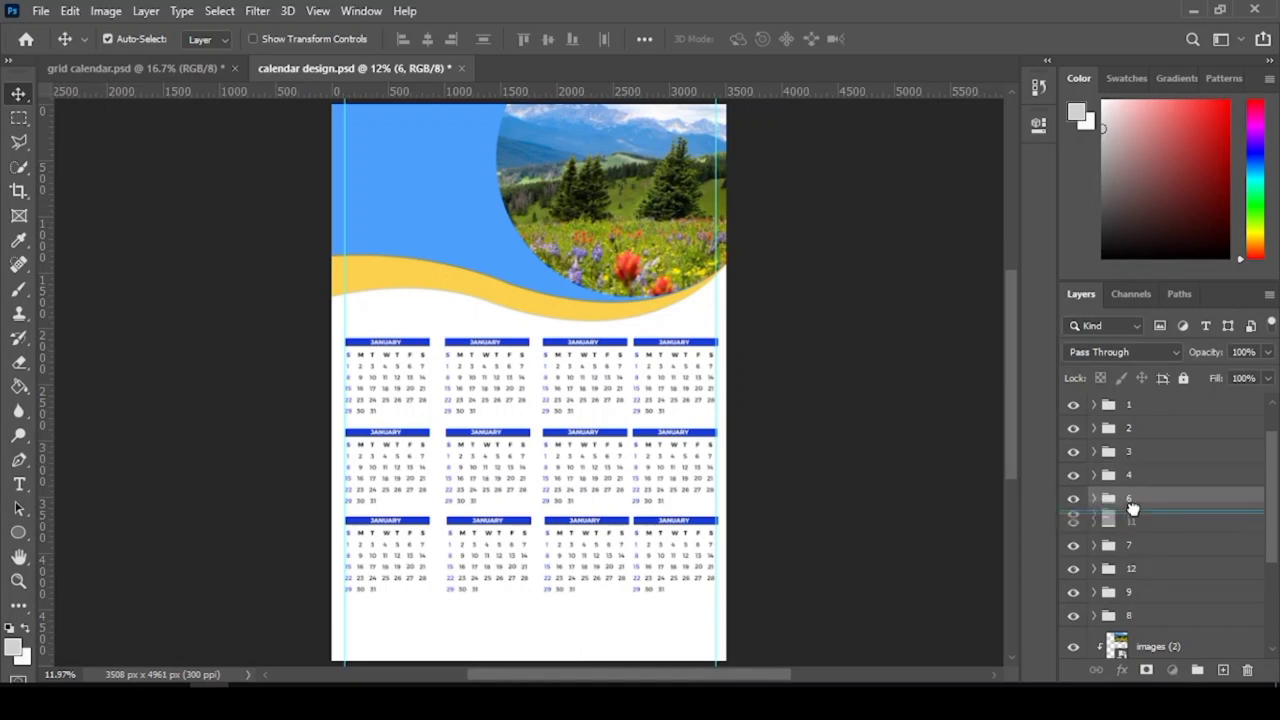
- Rename the bottom group 8 to 7 and its neighbour to 8, placing 7 between 6 and 8
left_click(1131, 515)
double_click(1074, 523)
left_click(1073, 500)
left_click(1073, 499)
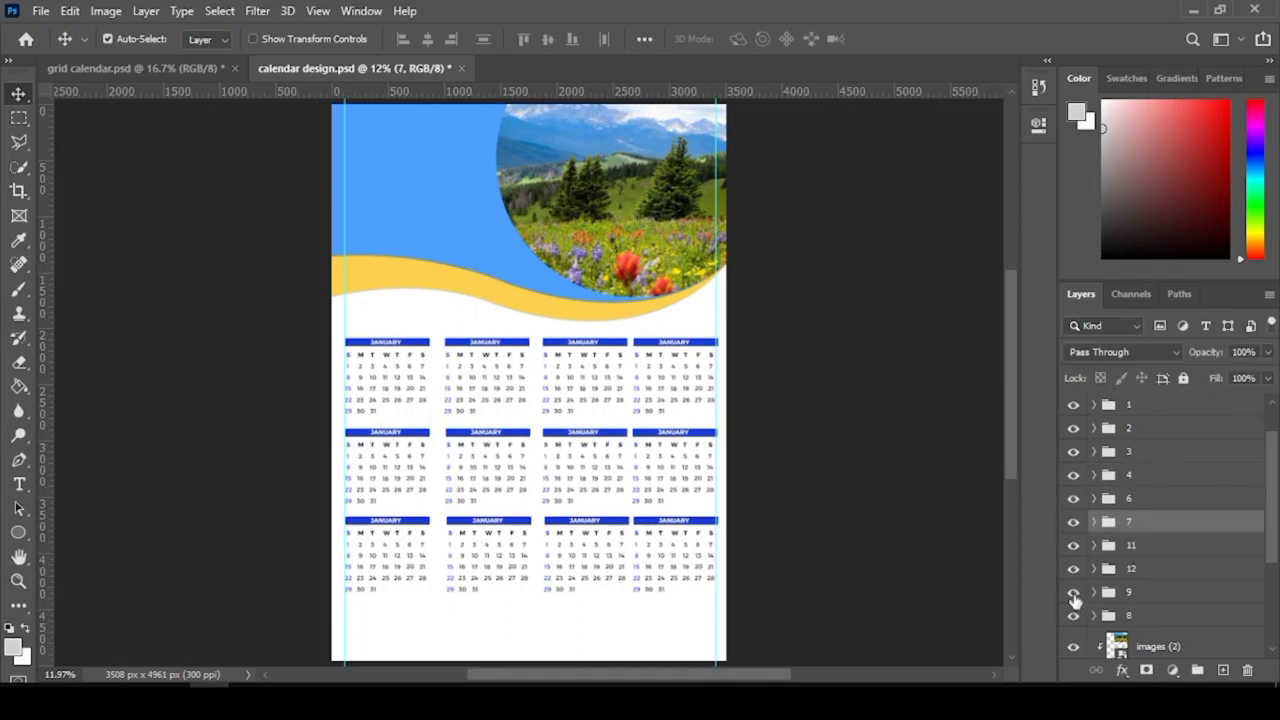
left_click(1133, 617)
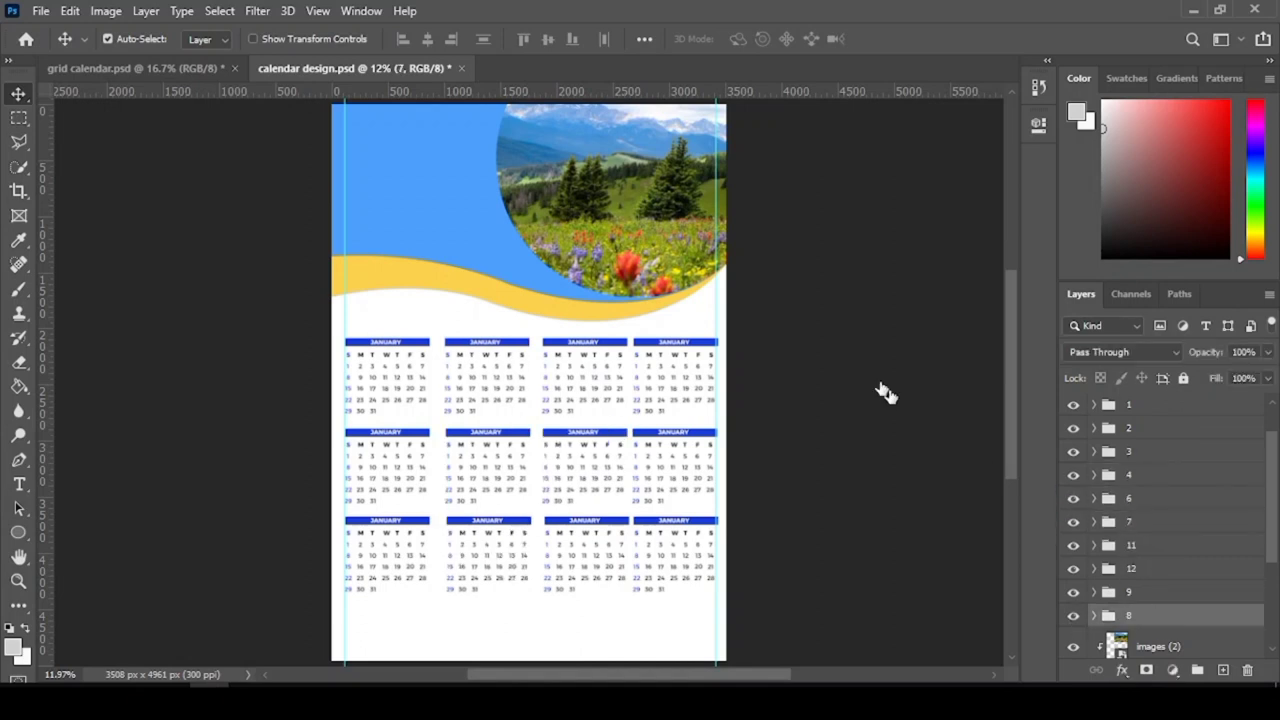
double_click(1130, 618)
key("Escape")
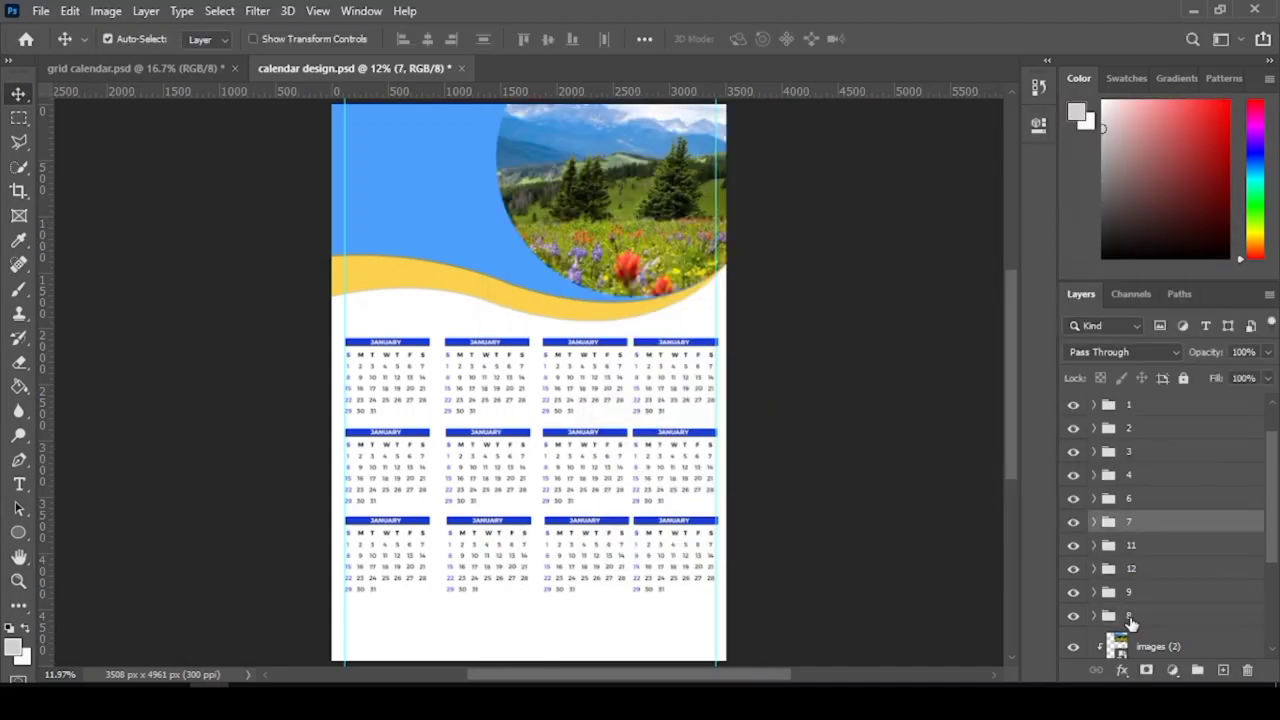
double_click(1129, 616)
type("7")
double_click(1130, 522)
type("8")
key("Return")
left_click_drag(1108, 612, 1128, 538)
- Toggle groups 4 through 7 off and on to identify each one's calendar
scroll(1140, 525, "up", 2)
left_click(1080, 430)
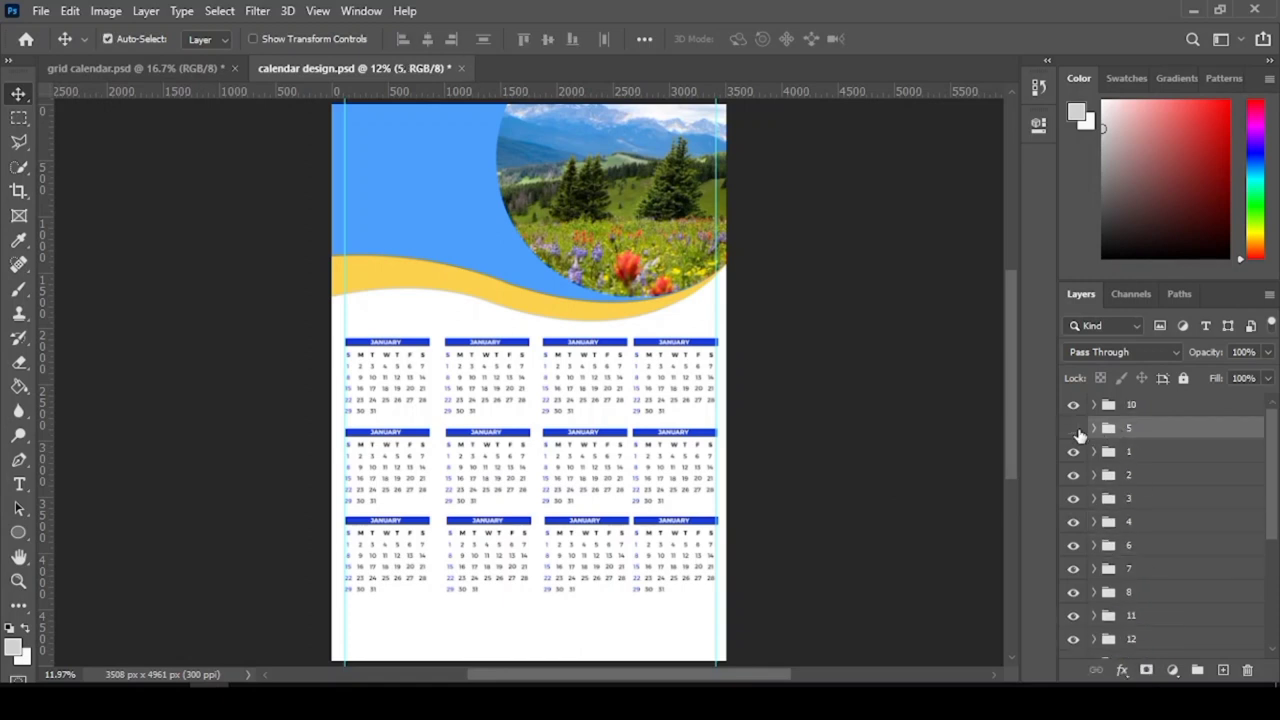
left_click(1073, 428)
left_click(1073, 428)
left_click(1073, 521)
left_click(1073, 521)
left_click(1074, 548)
left_click(1074, 548)
left_click(1073, 568)
left_click(1073, 568)
left_click(1106, 568)
left_click(1106, 545)
left_click(1073, 545)
left_click(1073, 545)
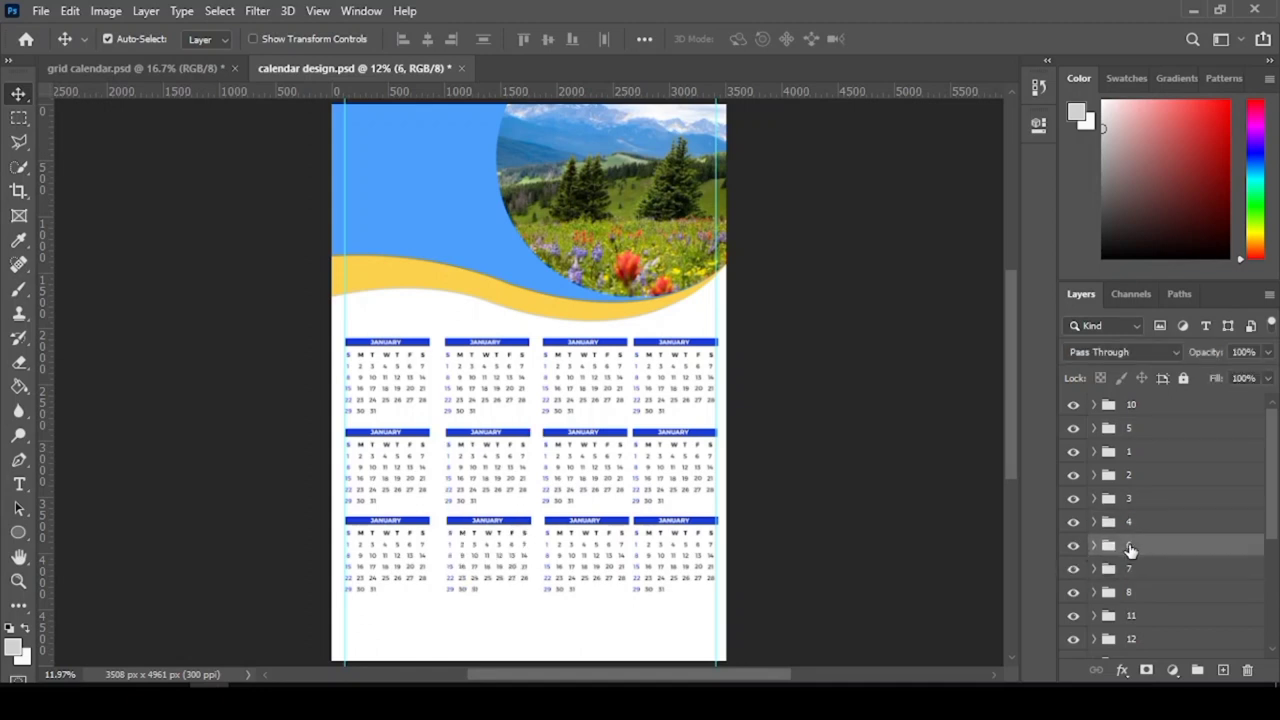
- Rename group 6 to 5 and group 7 to 6
double_click(1130, 545)
type("5")
key("Return")
left_click(1128, 570)
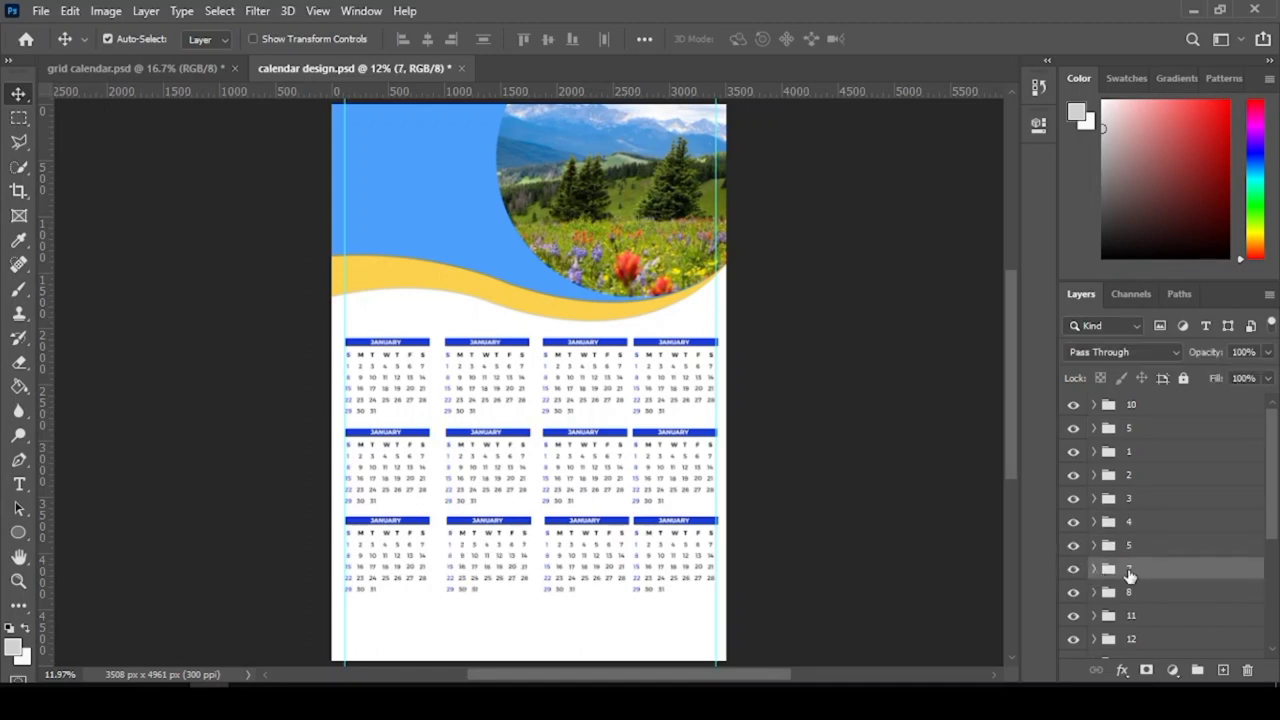
double_click(1129, 569)
type("6")
key("Return")
scroll(1128, 417, "down", 1)
left_click(1128, 404)
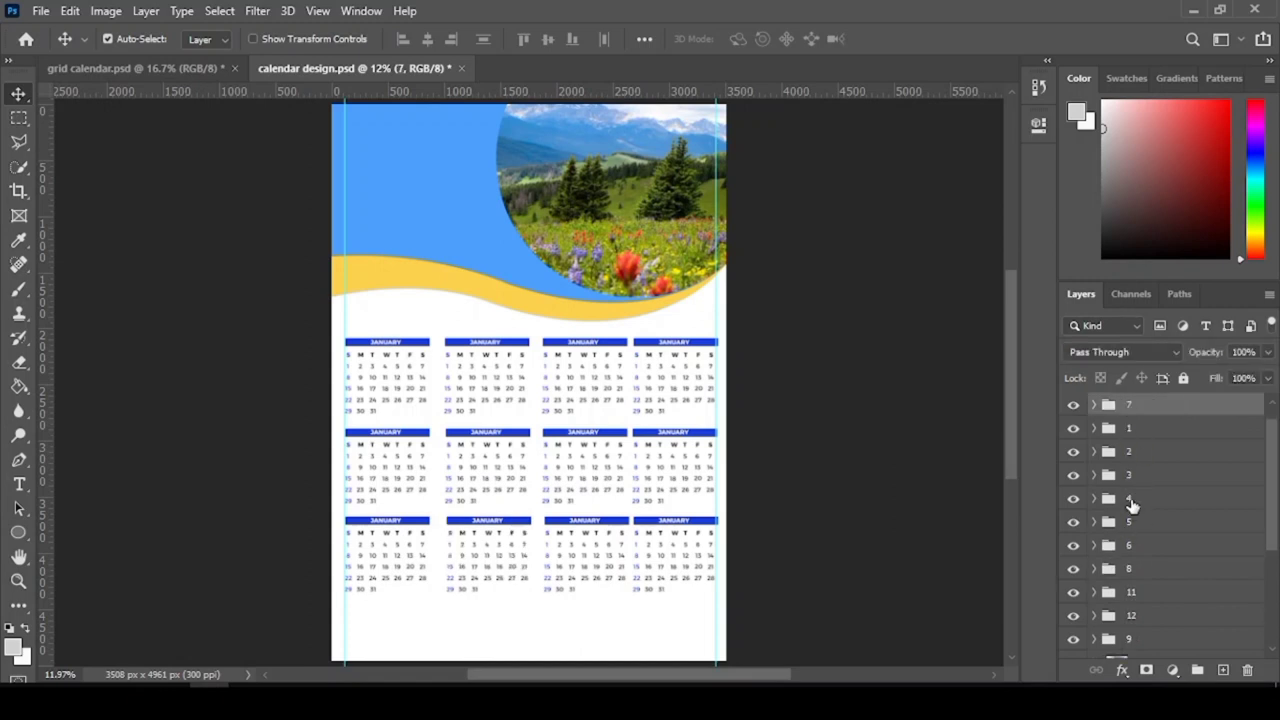
- Select groups 4, 5 and 6 and nudge the second calendar column left
left_click(1130, 498)
left_click(1133, 522, "ctrl")
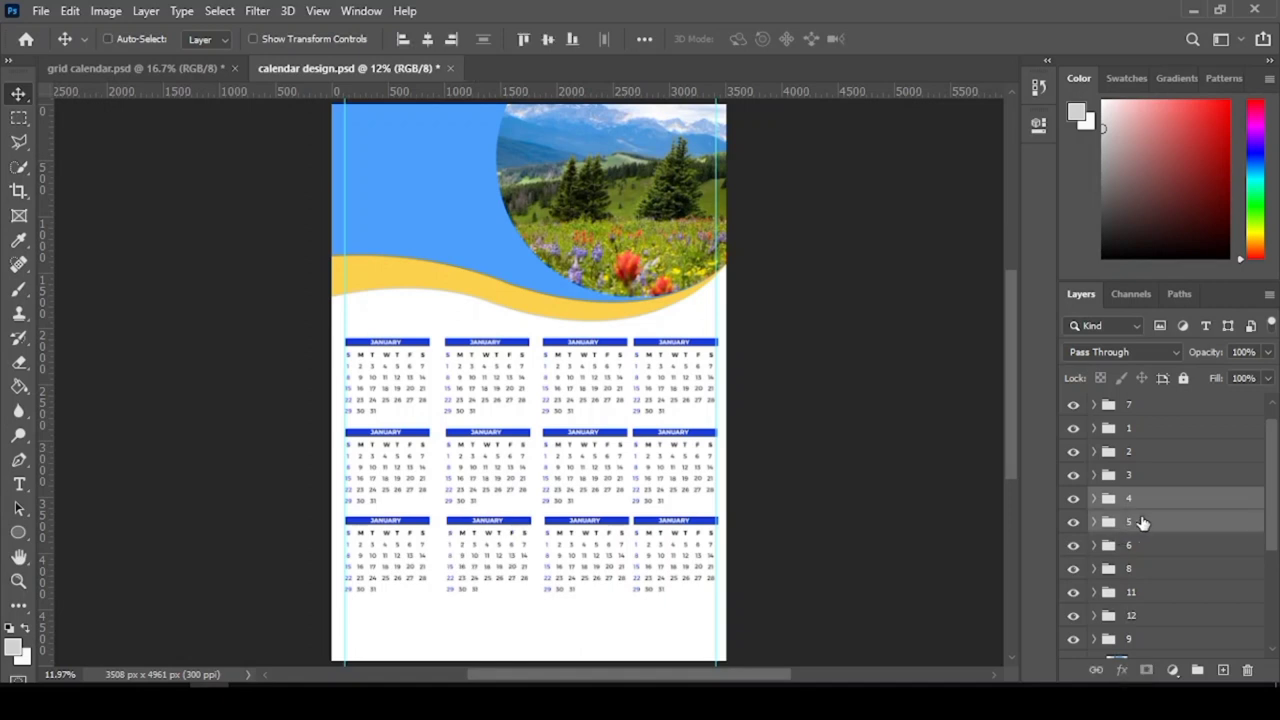
left_click(1150, 545, "ctrl")
key("shift+Left")
key("shift+Left")
key("shift+Left")
key("shift+Left")
key("shift+Left")
key("shift+Left")
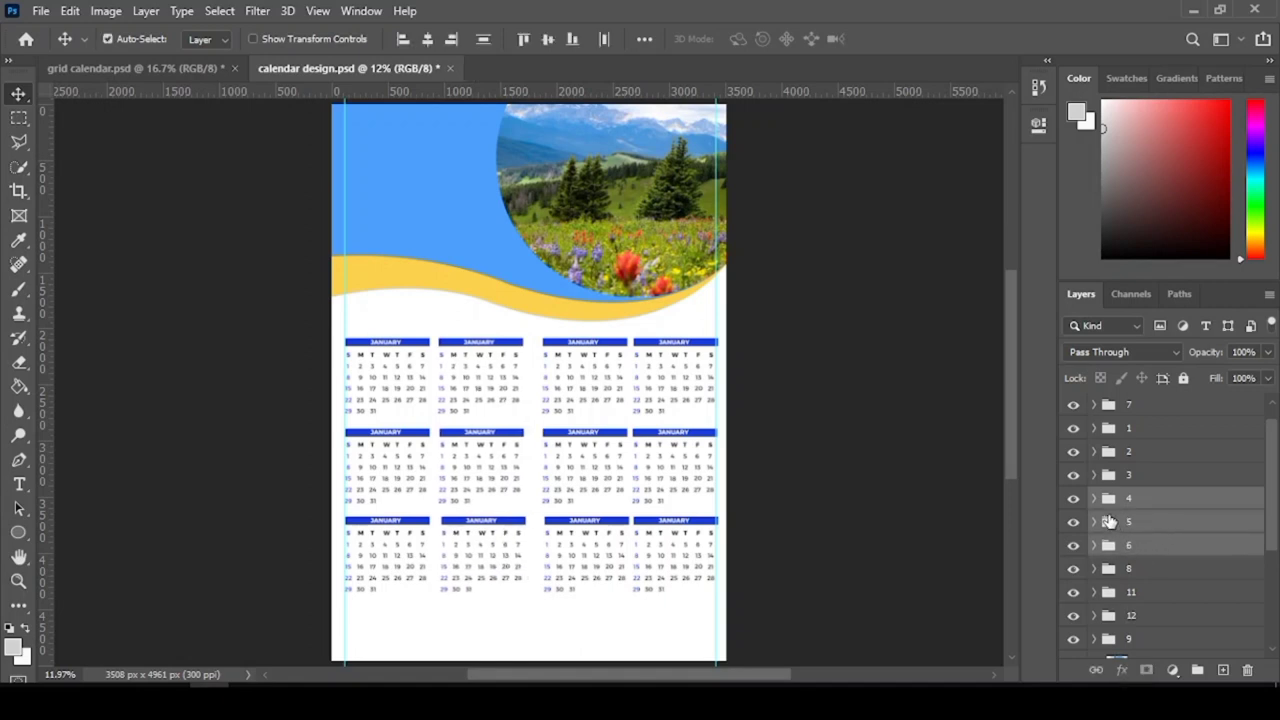
- Move group 7 below group 6, then nudge groups 7, 8 and 9 left as the third column
left_click_drag(1130, 405, 1127, 566)
left_click(1106, 564)
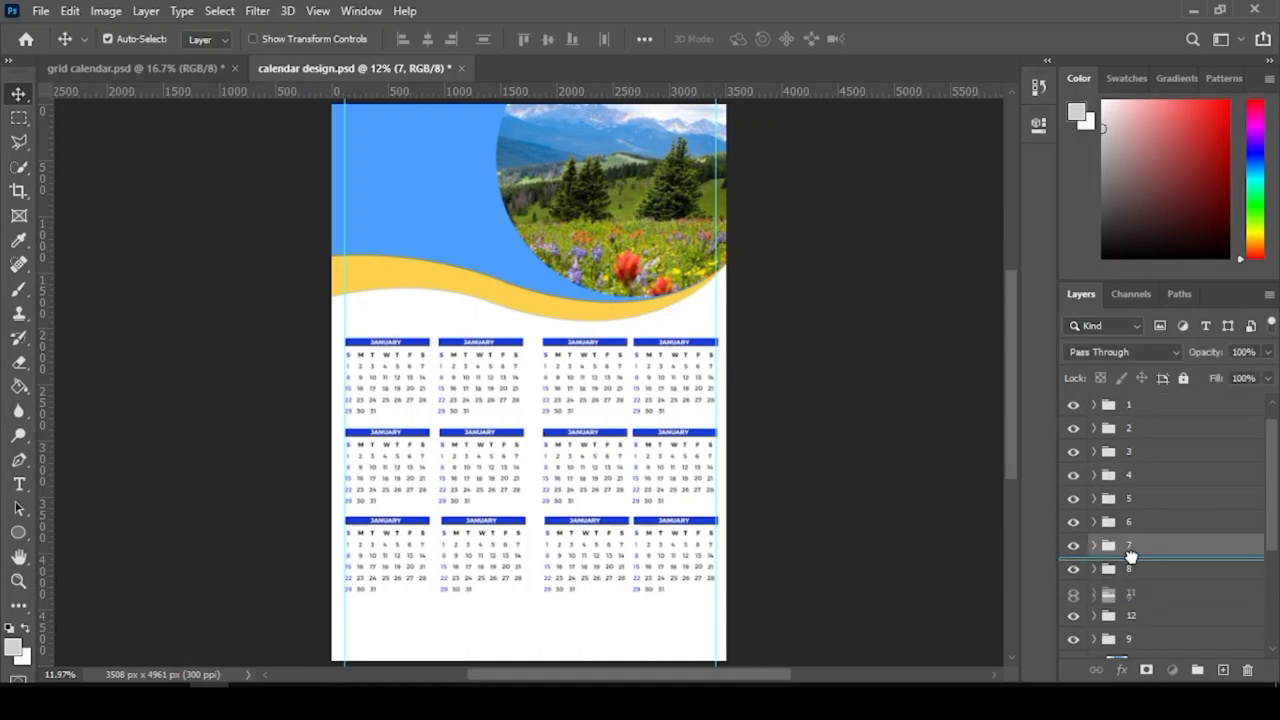
left_click(1073, 568)
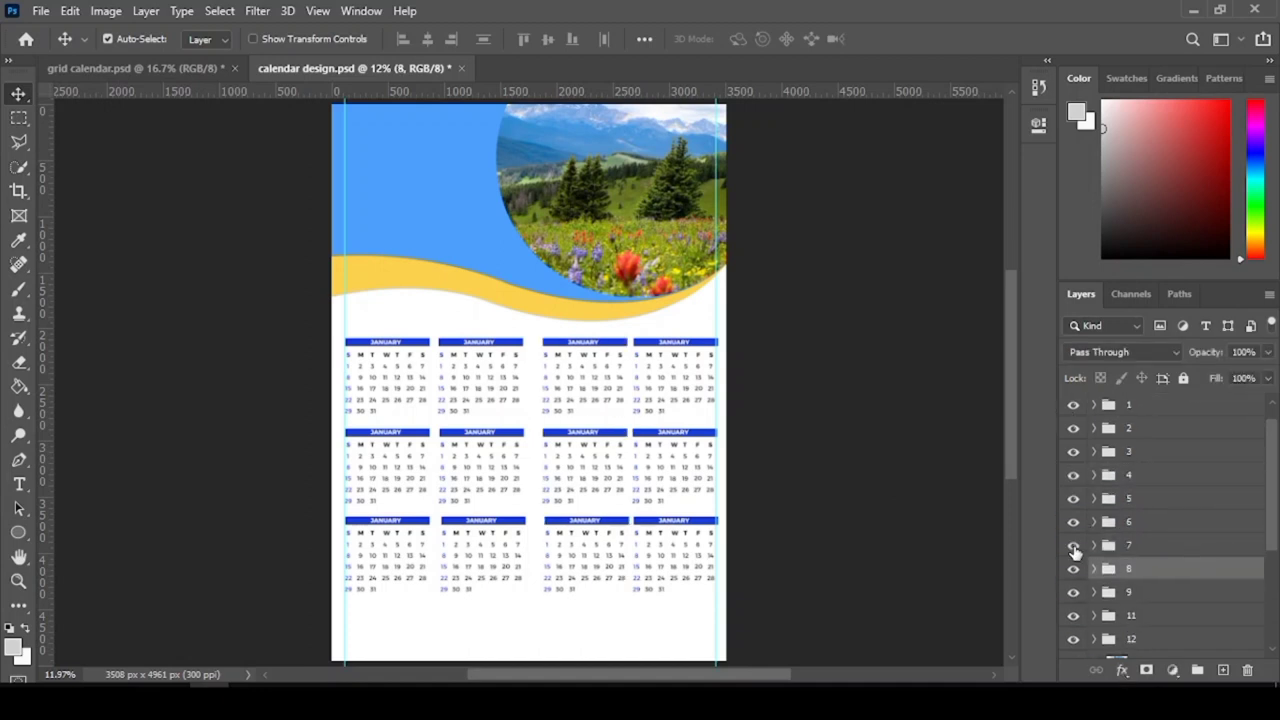
left_click(1073, 545)
left_click(1073, 545)
left_click(1073, 592)
left_click(1073, 592)
left_click(1131, 545, "shift")
left_click(1153, 592, "shift")
key("shift+Left")
key("shift+Left")
key("shift+Left")
key("shift+Left")
key("shift+Left")
key("shift+Left")
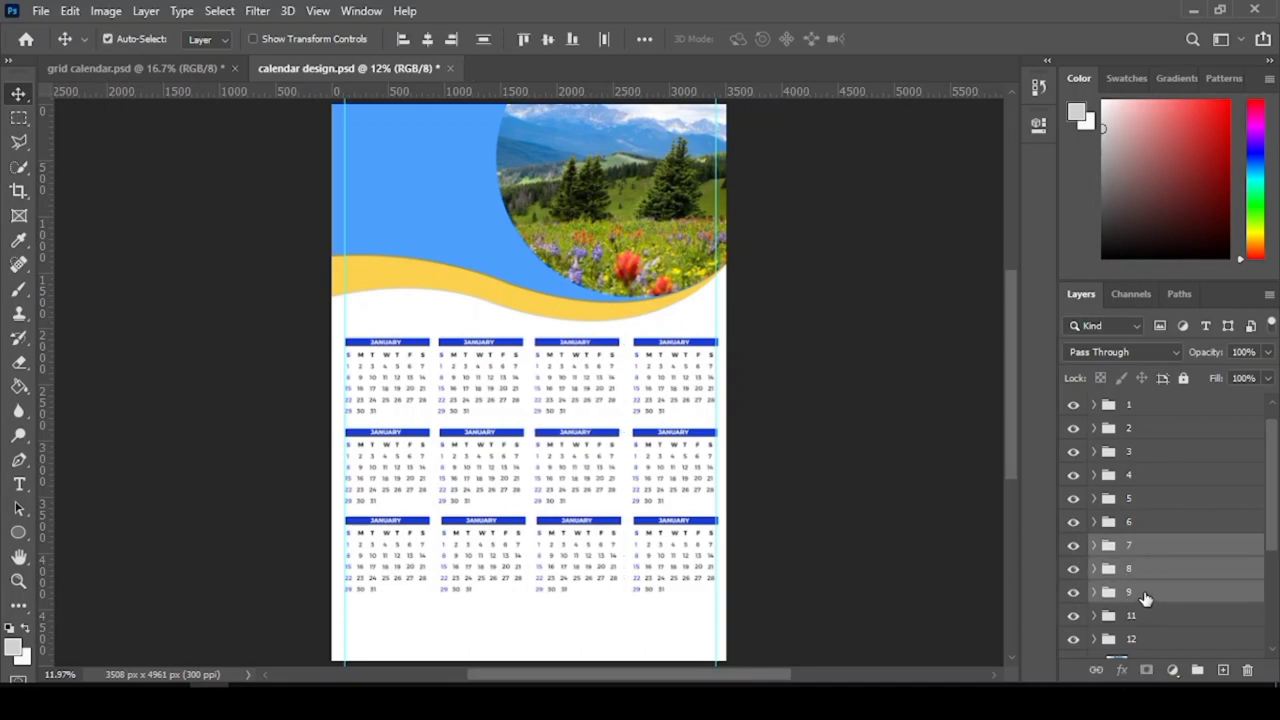
- Nudge groups 10, 11 and 12 left as the fourth column and align the right guide
scroll(1145, 597, "down", 2)
left_click_drag(1134, 627, 1135, 592)
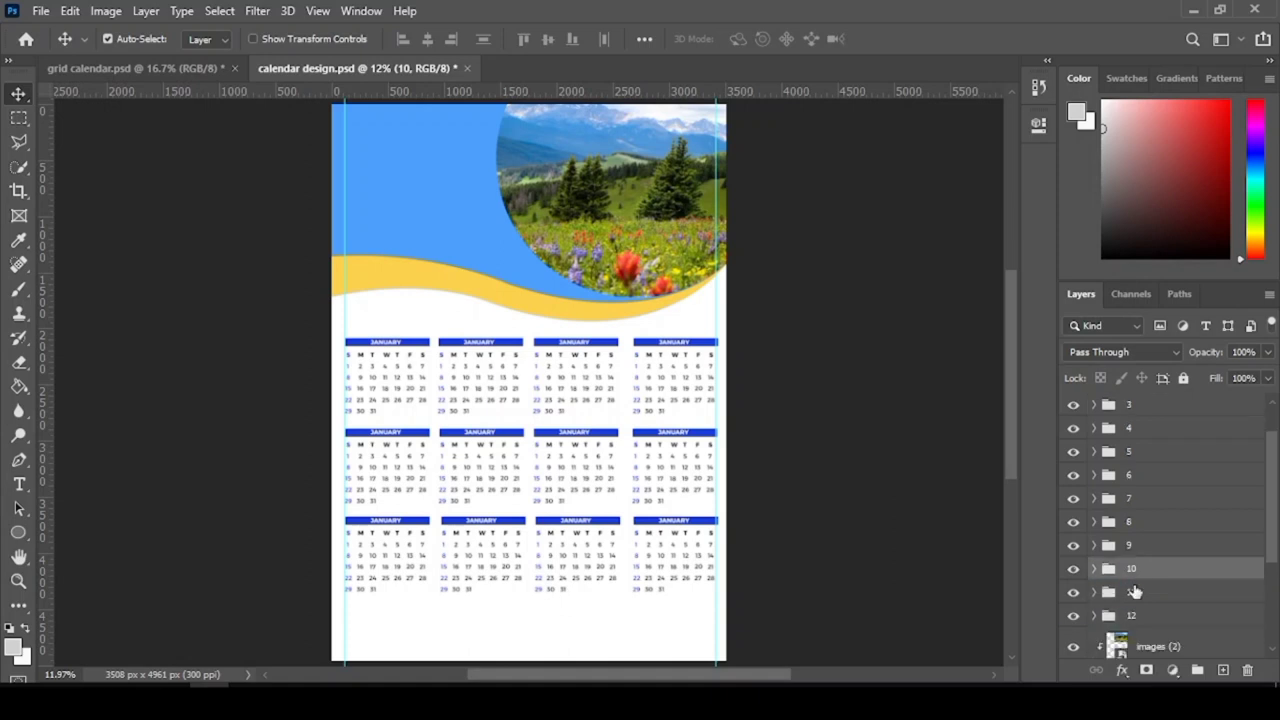
left_click(1138, 614, "shift")
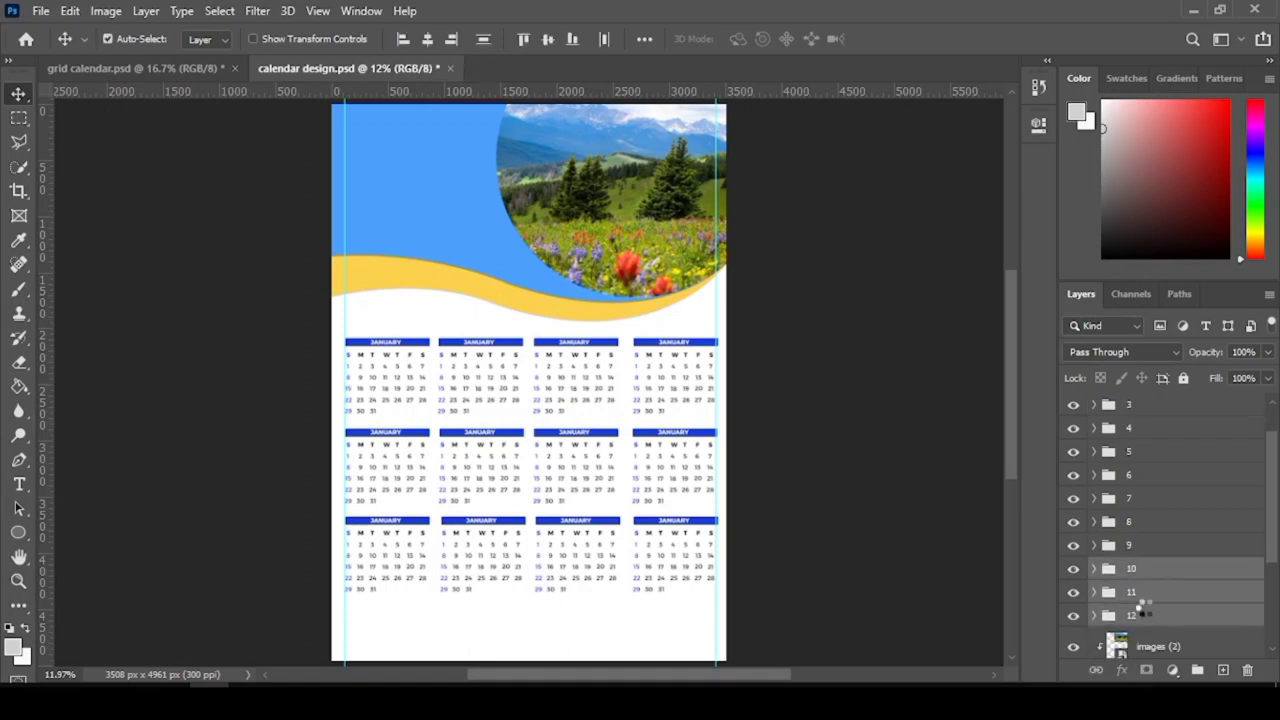
key("shift+Left")
key("shift+Left")
key("shift+Left")
key("shift+Left")
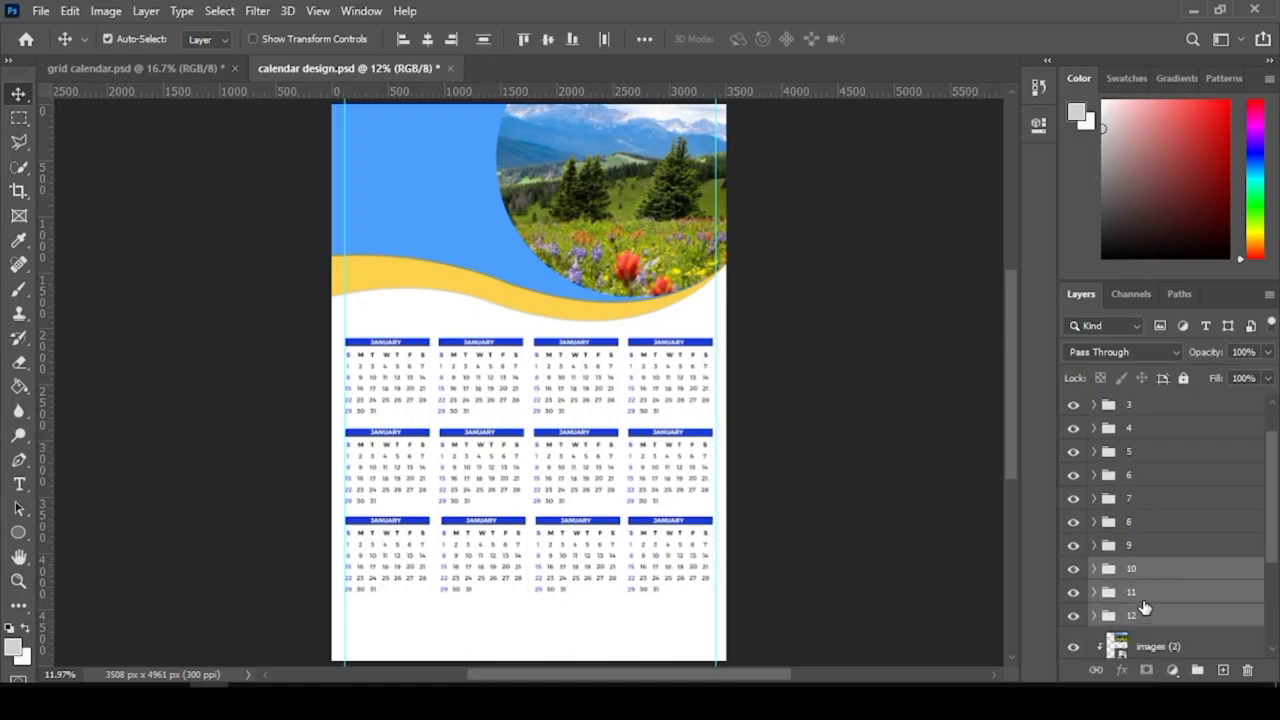
left_click_drag(716, 297, 712, 272)
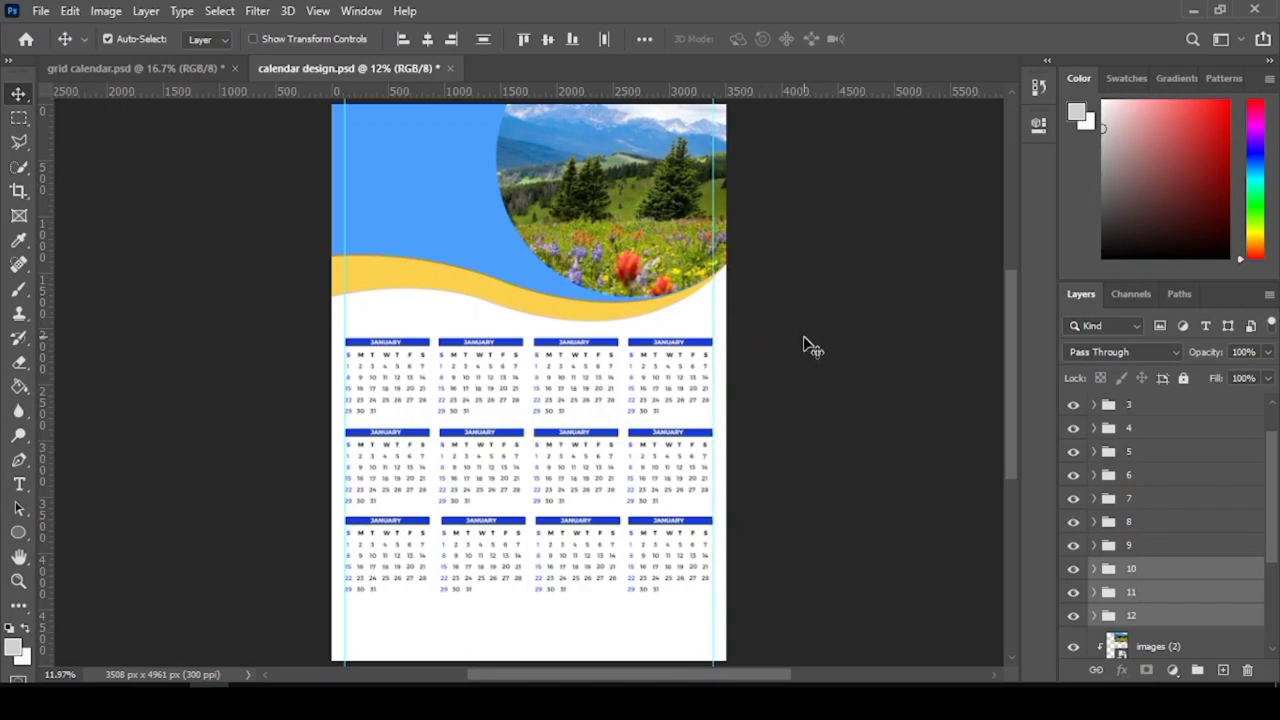
left_click(1131, 526)
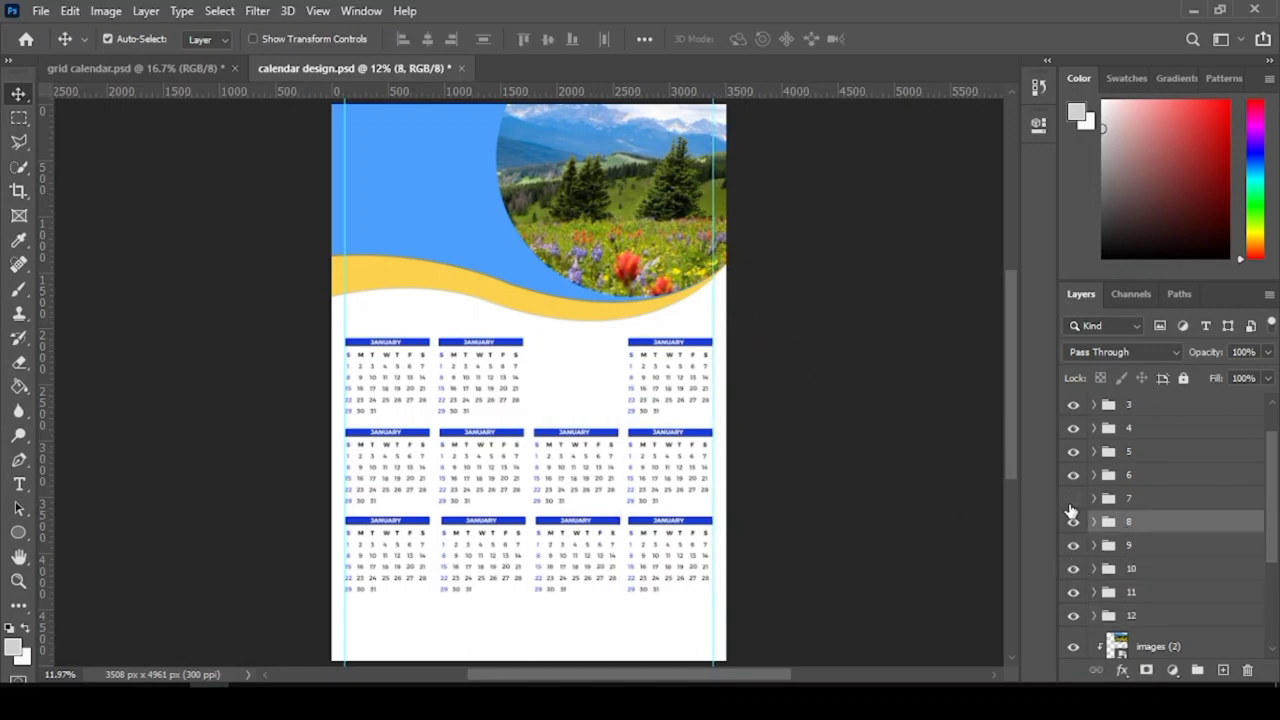
left_click(1130, 478)
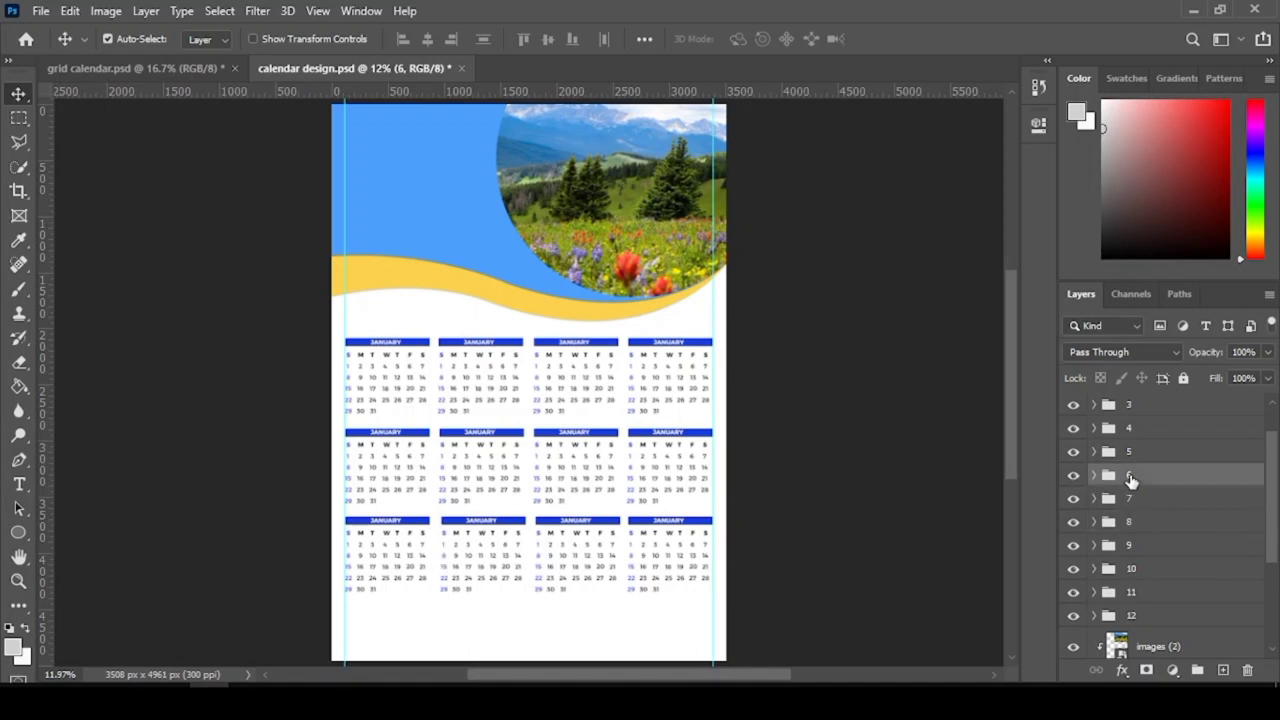
left_click(911, 438)
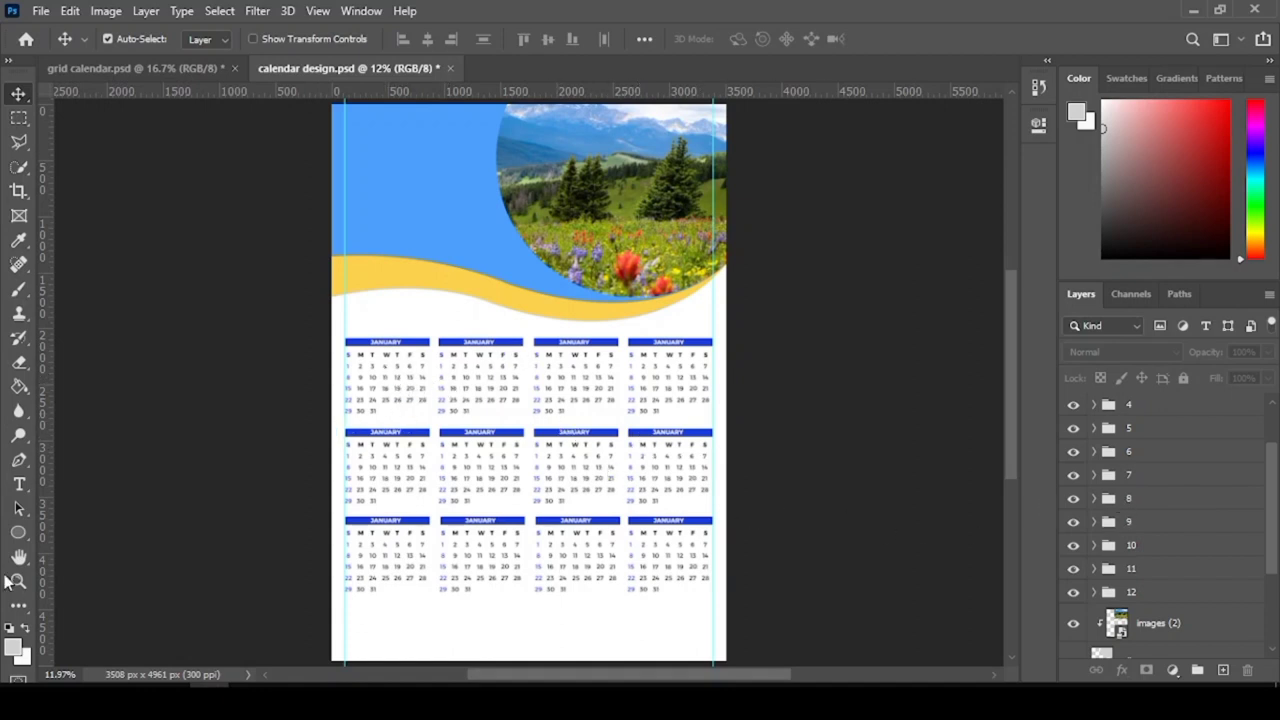
key("z")
right_click(381, 412)
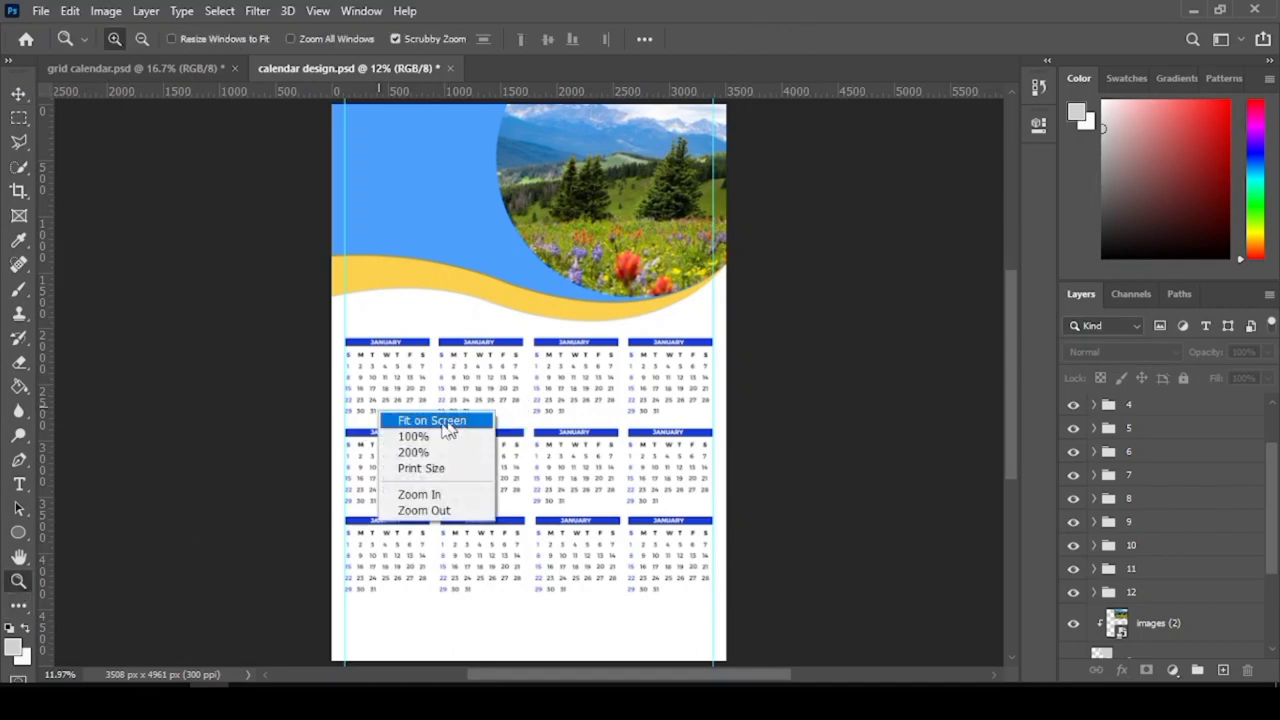
left_click(503, 423)
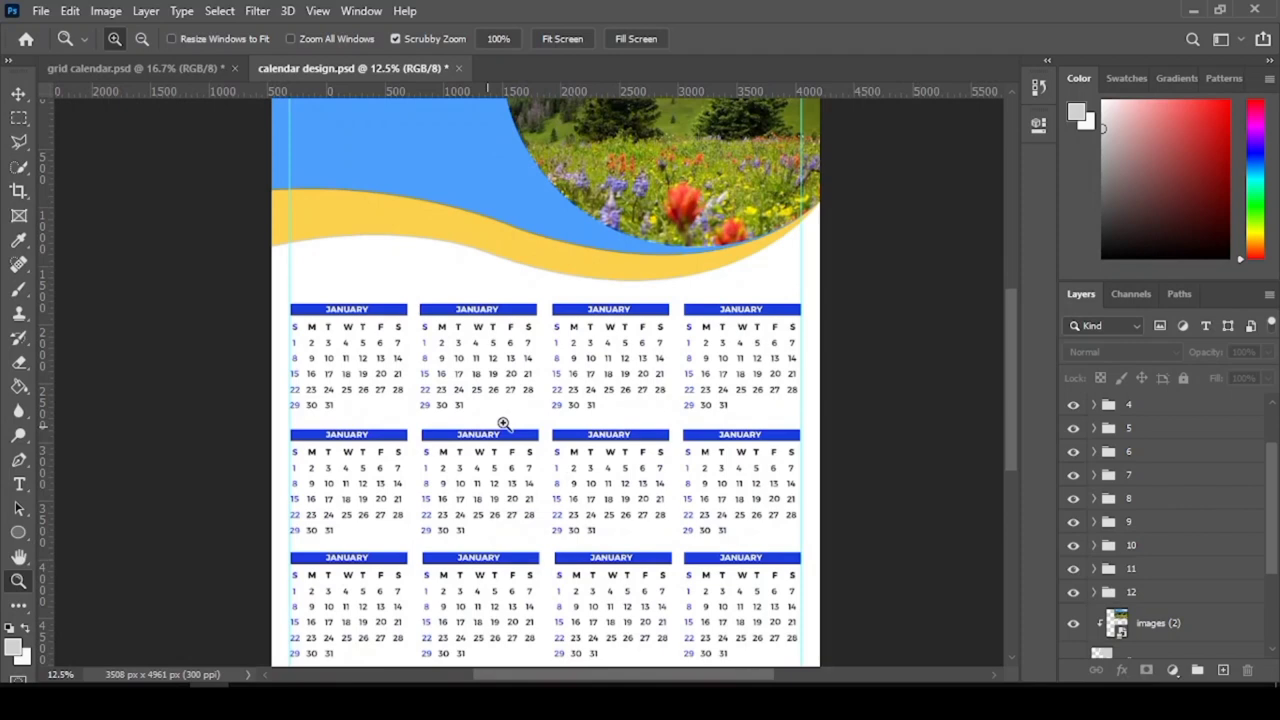
left_click(503, 423)
left_click(503, 423)
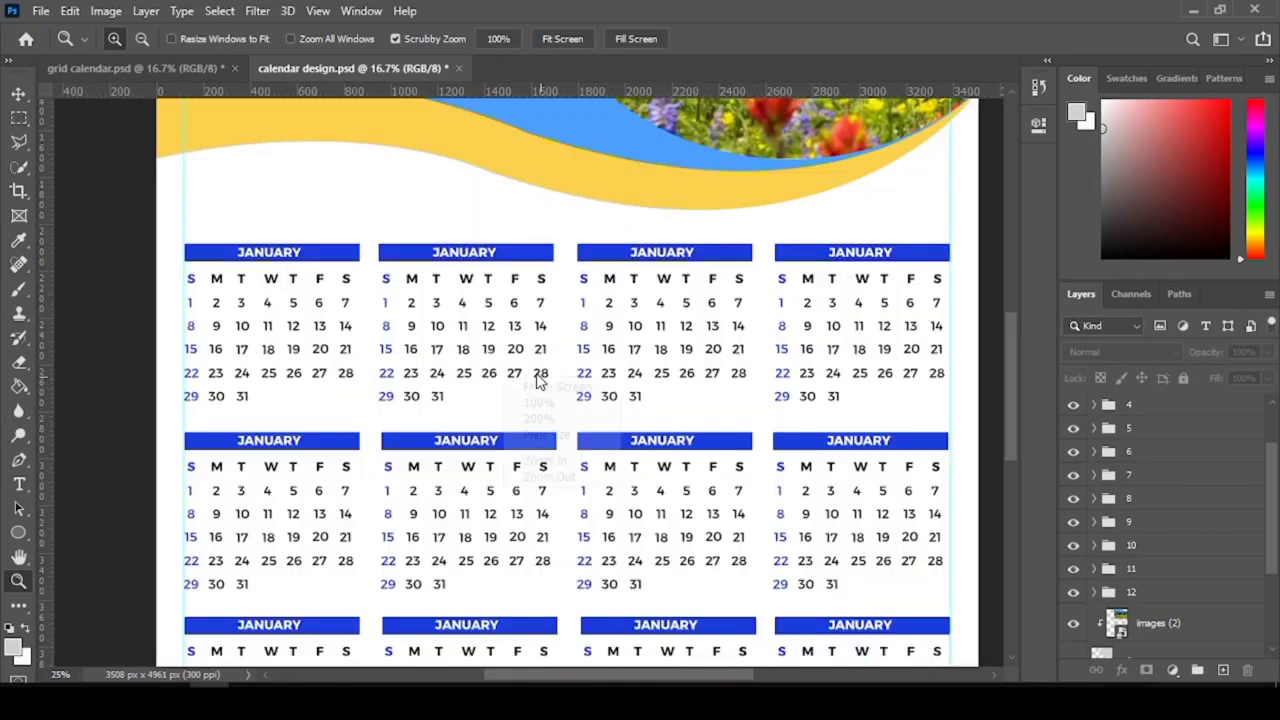
right_click(518, 380)
left_click(565, 391)
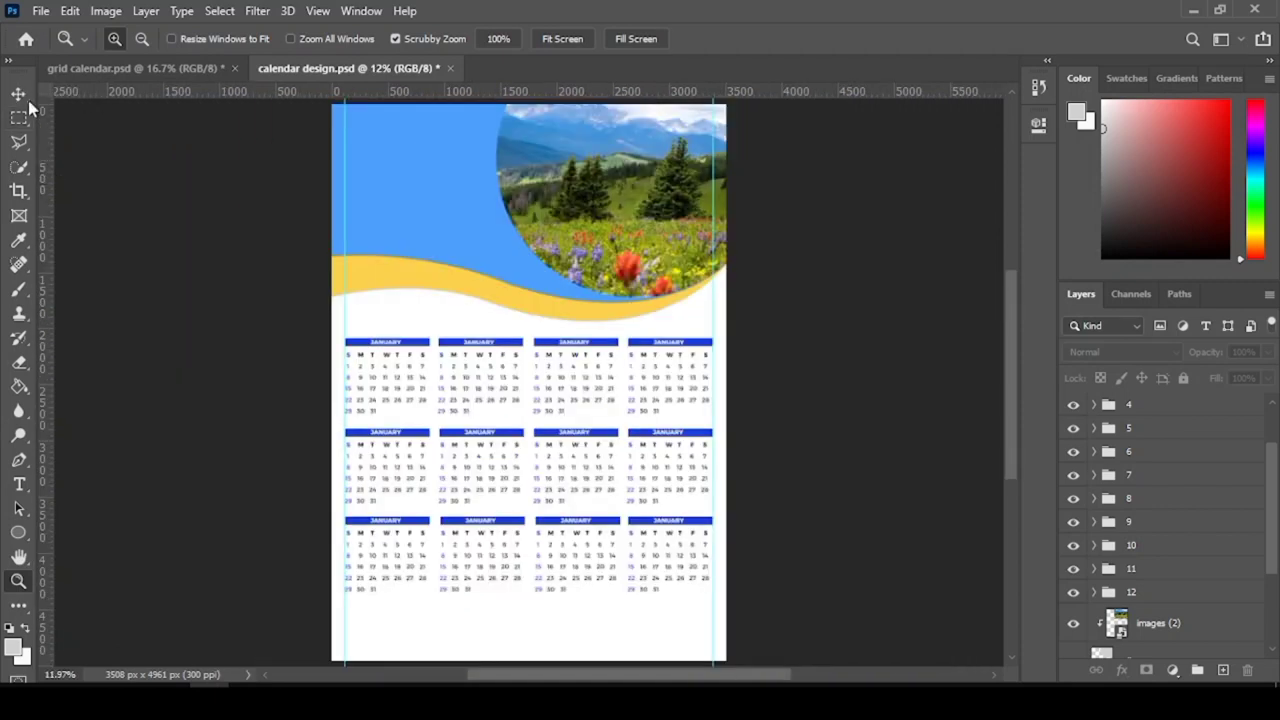
left_click(19, 94)
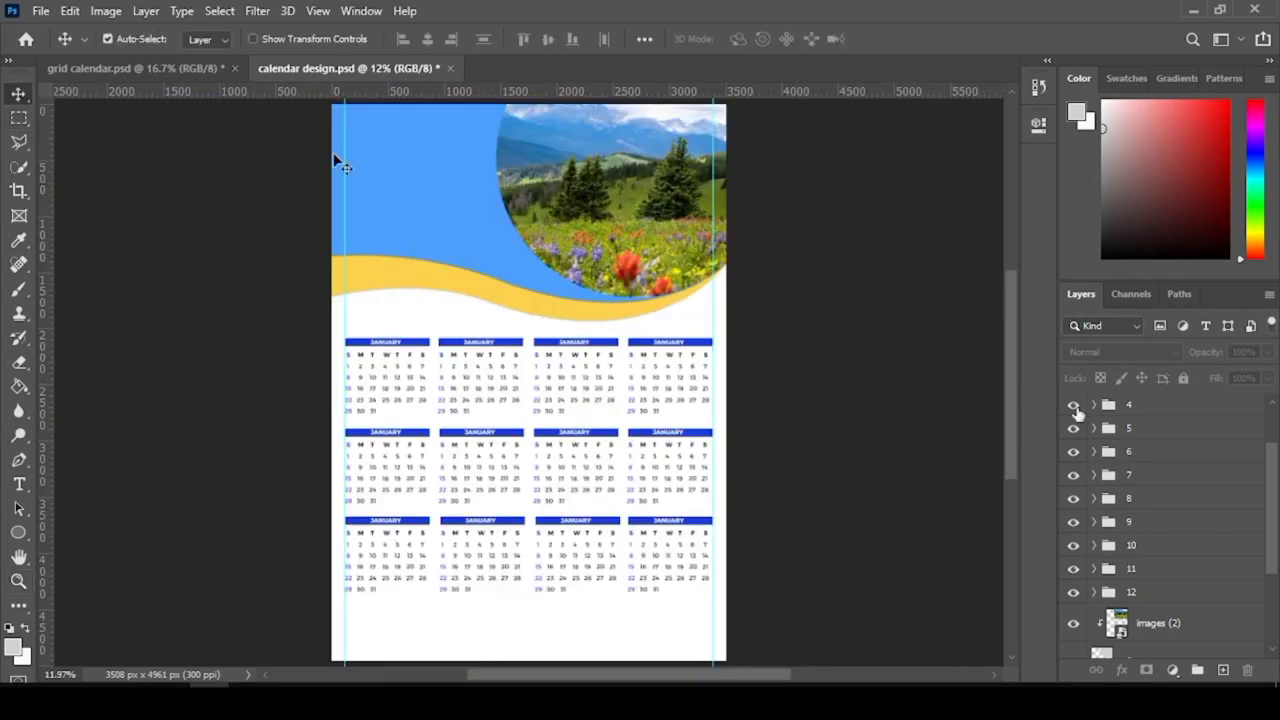
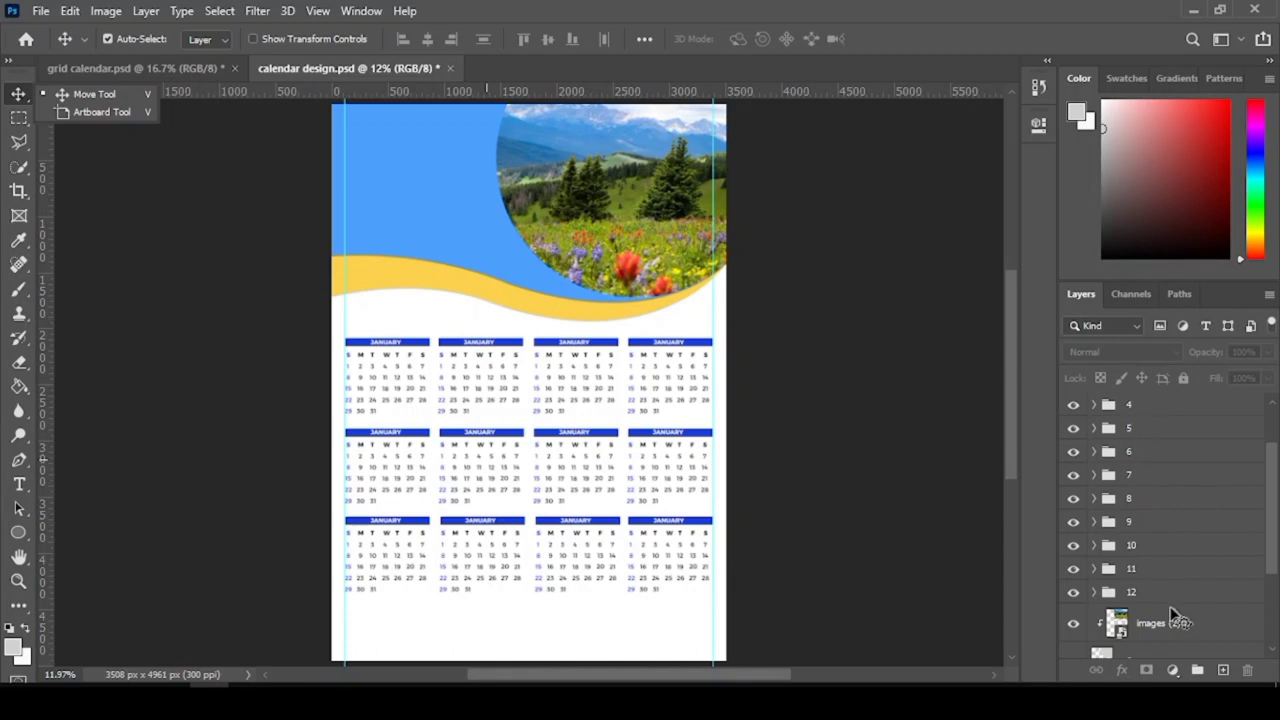
- Select the images (2) photo layer and switch to the Horizontal Type tool
left_click_drag(1170, 608, 1152, 537)
scroll(1250, 545, "down", 2)
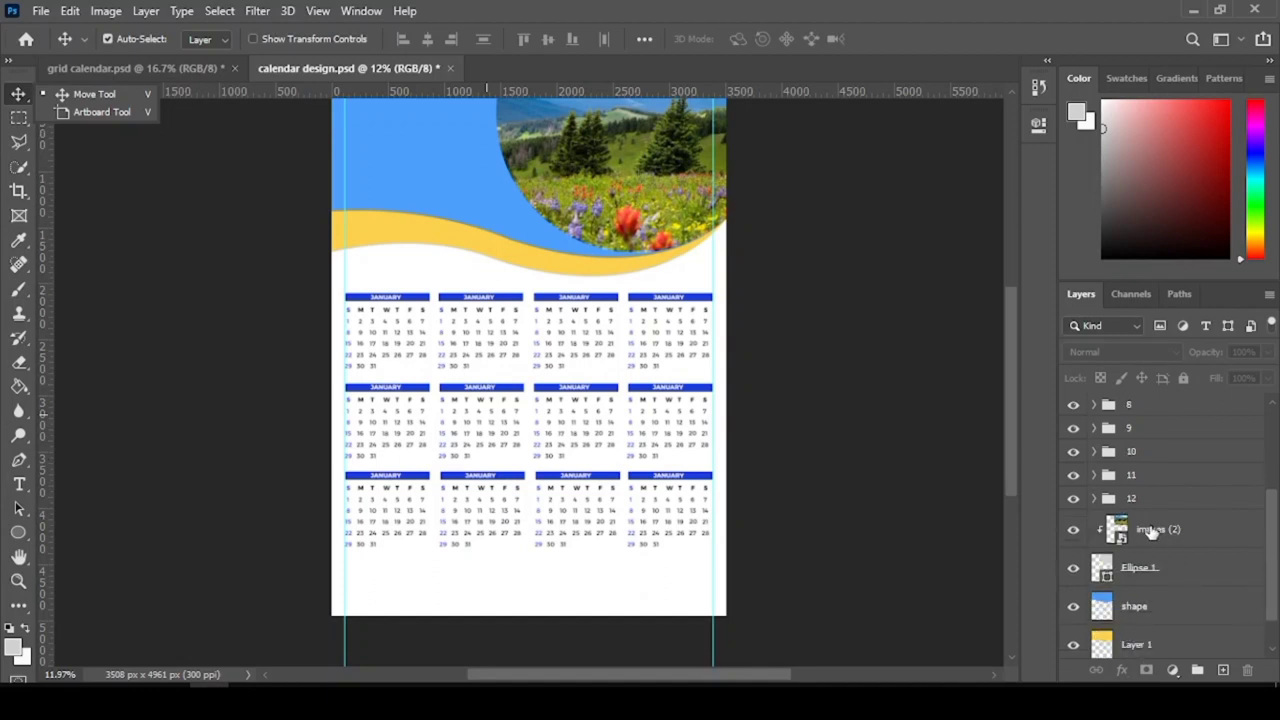
left_click(1152, 530)
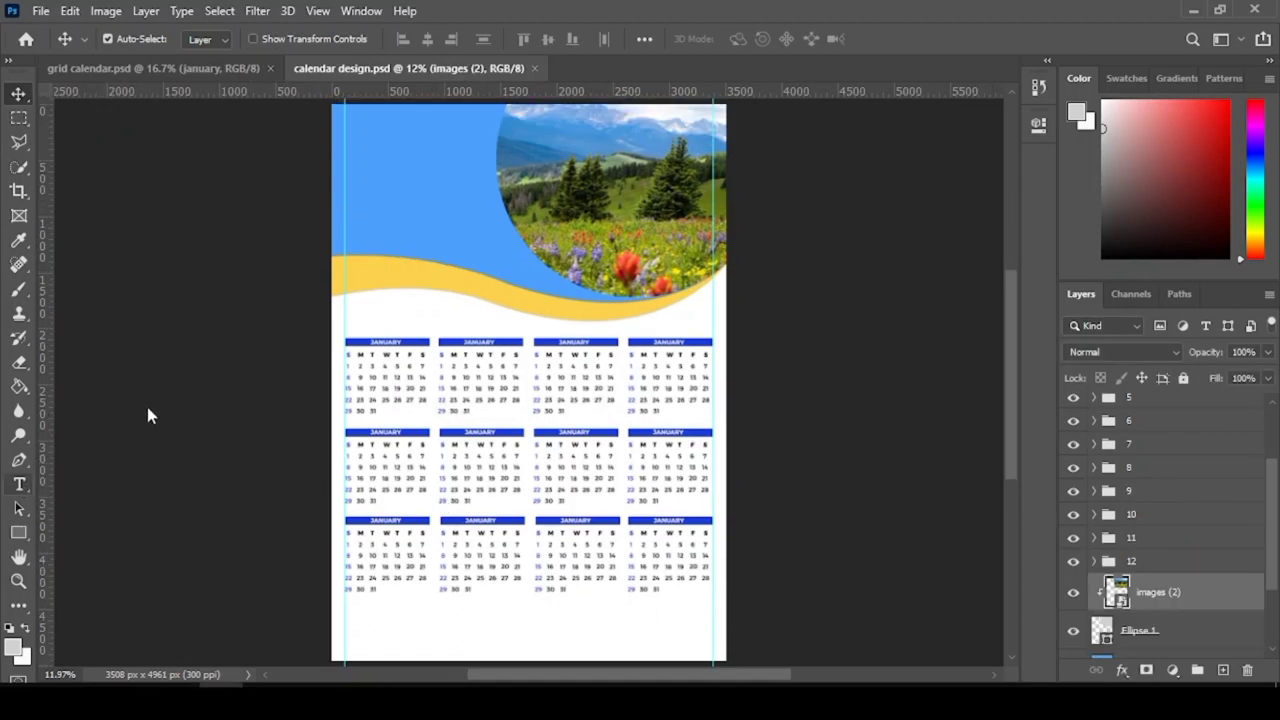
left_click(19, 484)
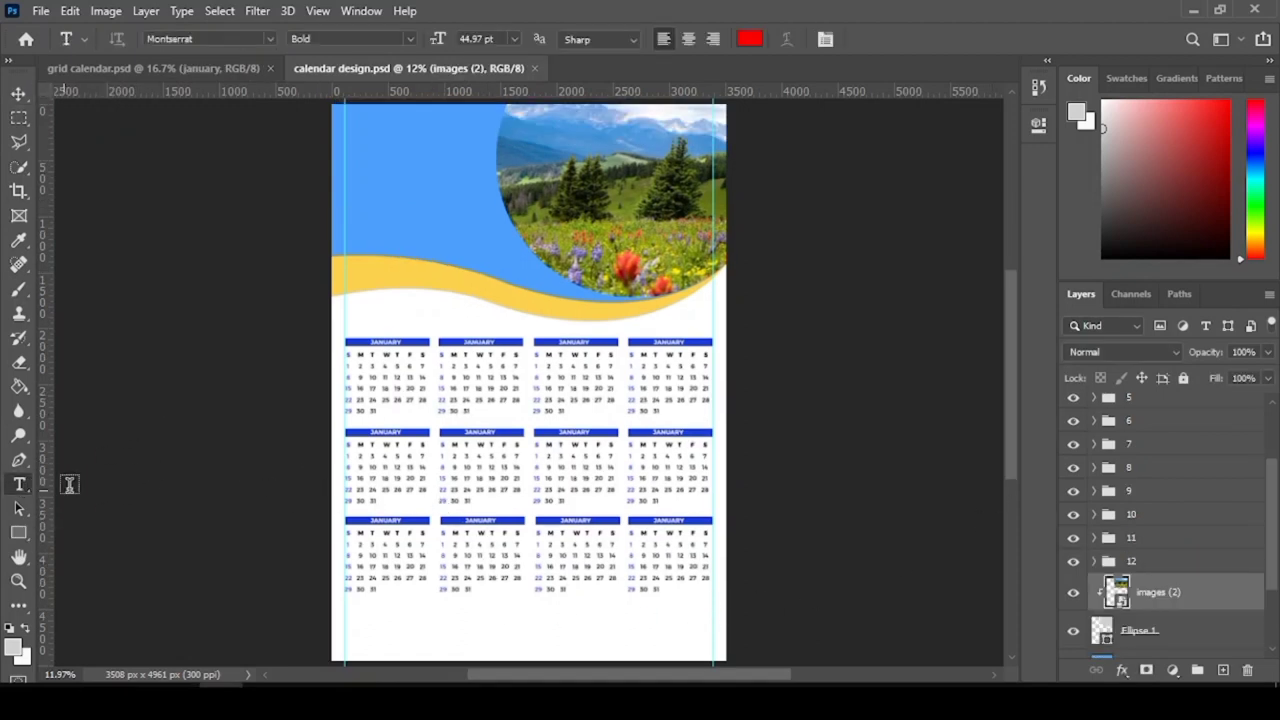
- Type a red 2023 heading in the header's top-left and size it to 60 pt
left_click(395, 137)
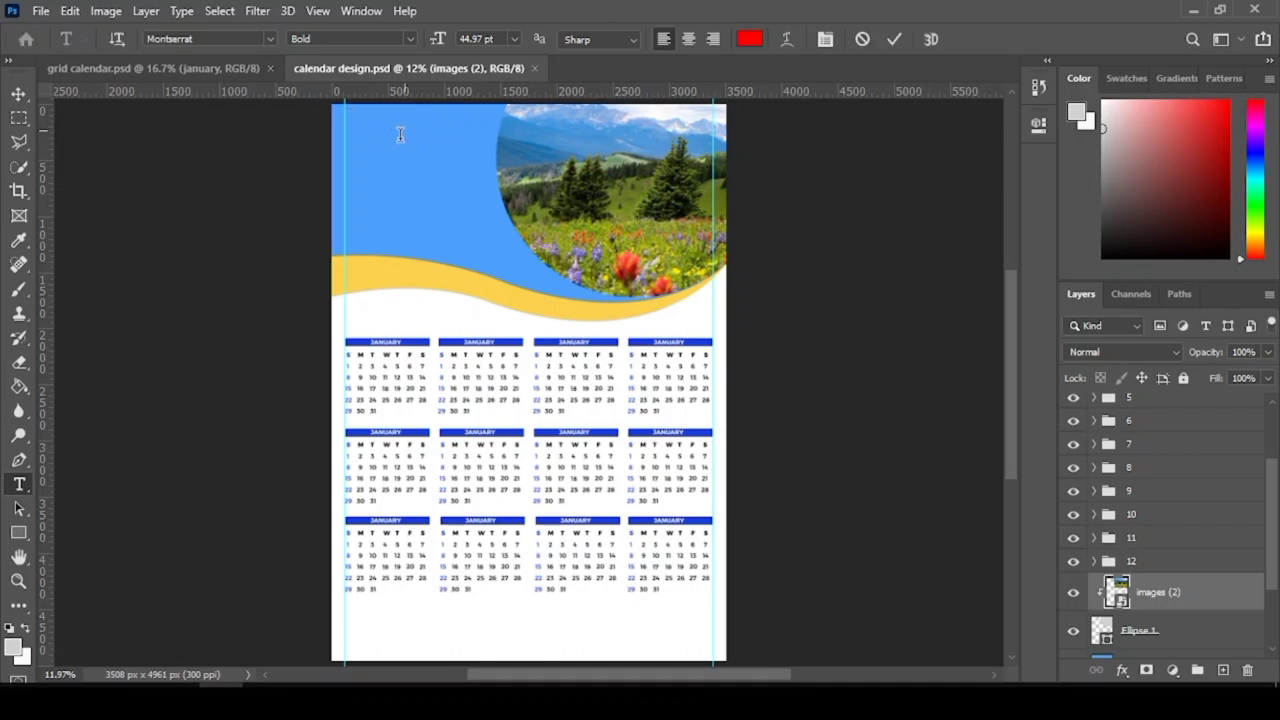
scroll(430, 130, "up", 2)
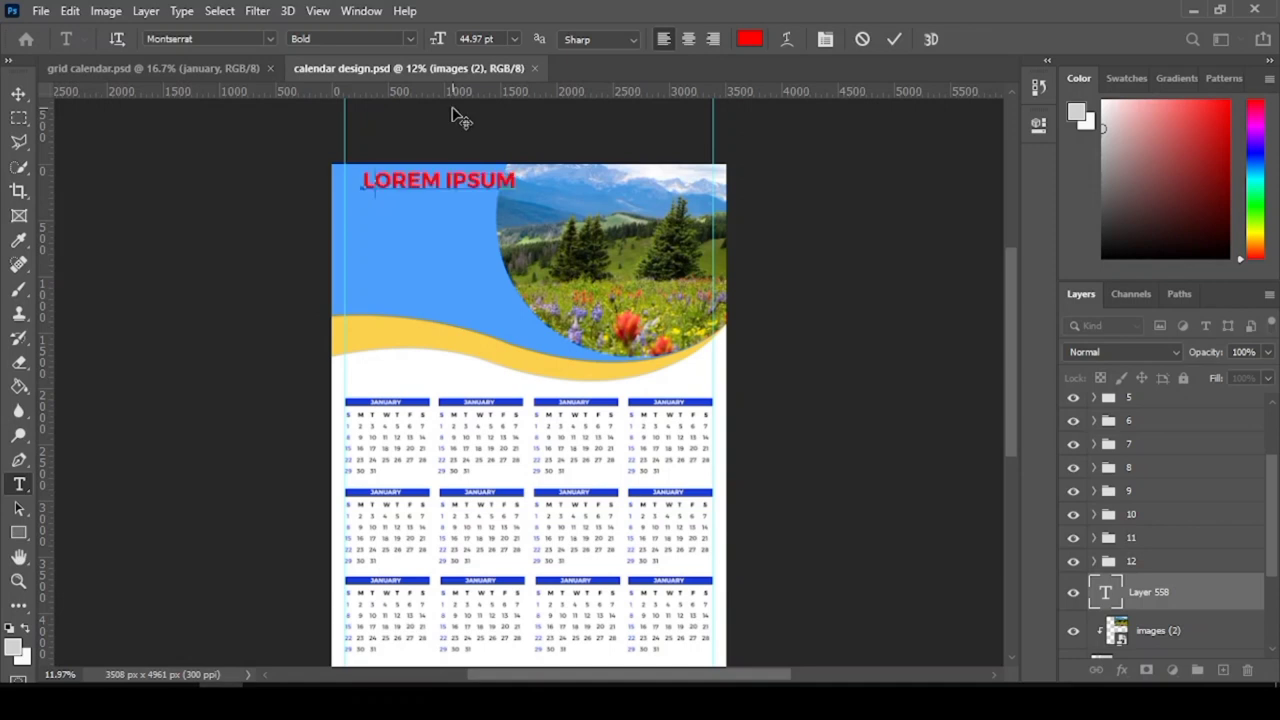
type("20")
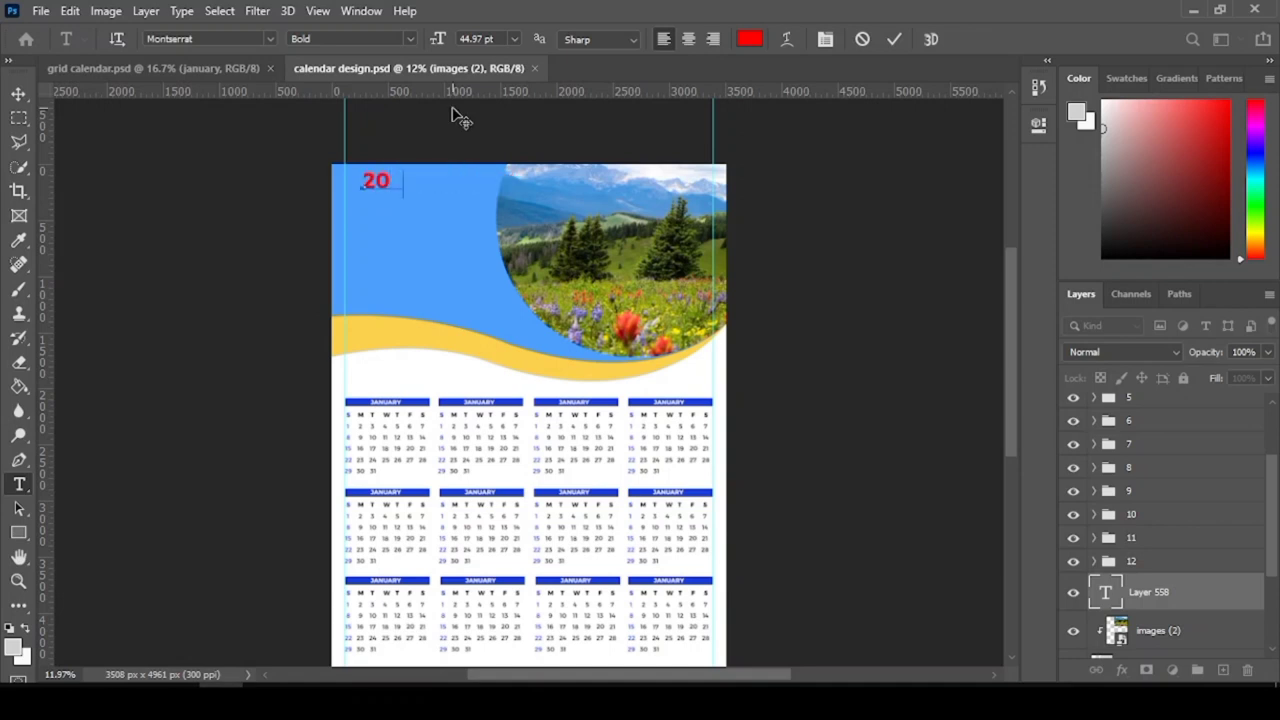
type("23")
left_click(518, 40)
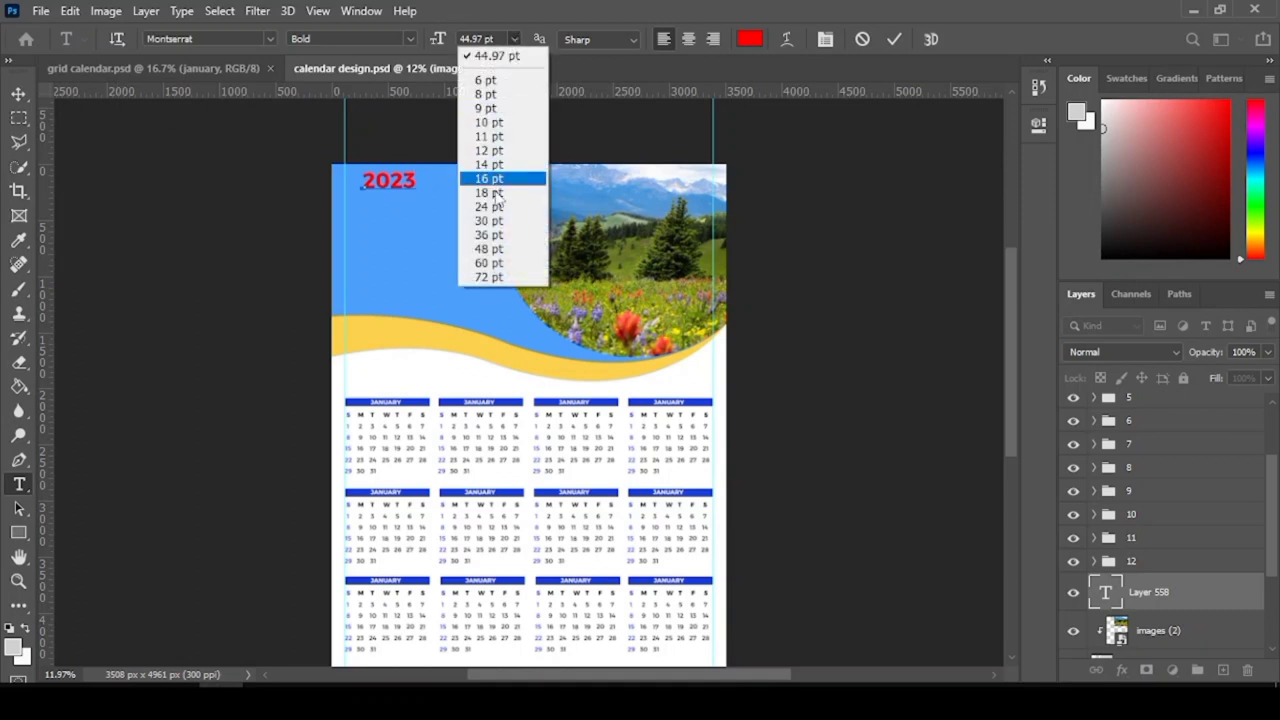
left_click(490, 250)
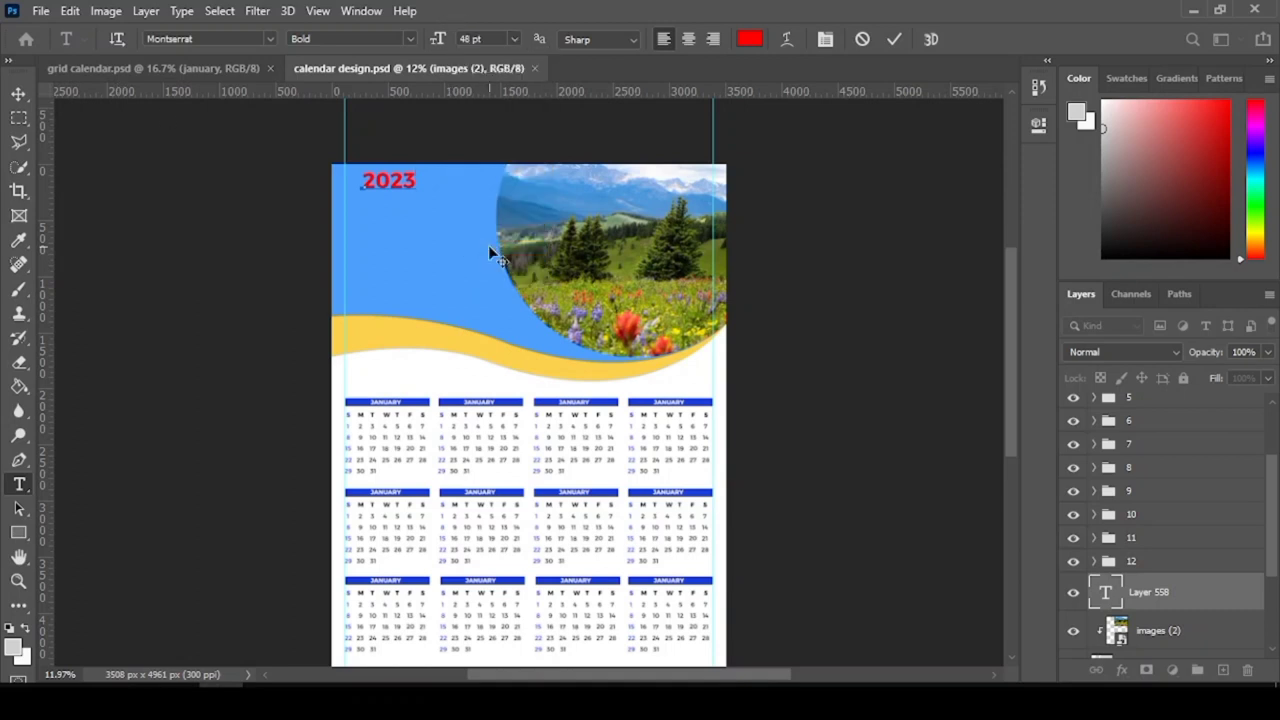
left_click(19, 93)
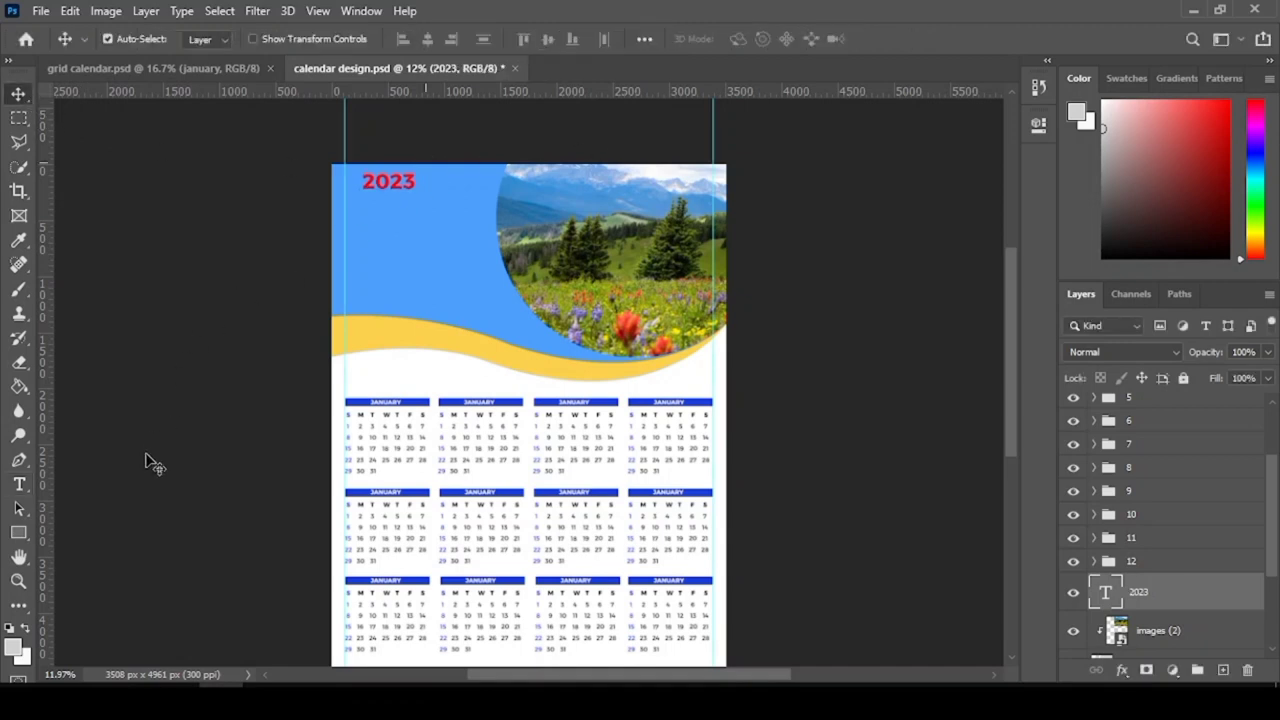
left_click(21, 487)
left_click(514, 39)
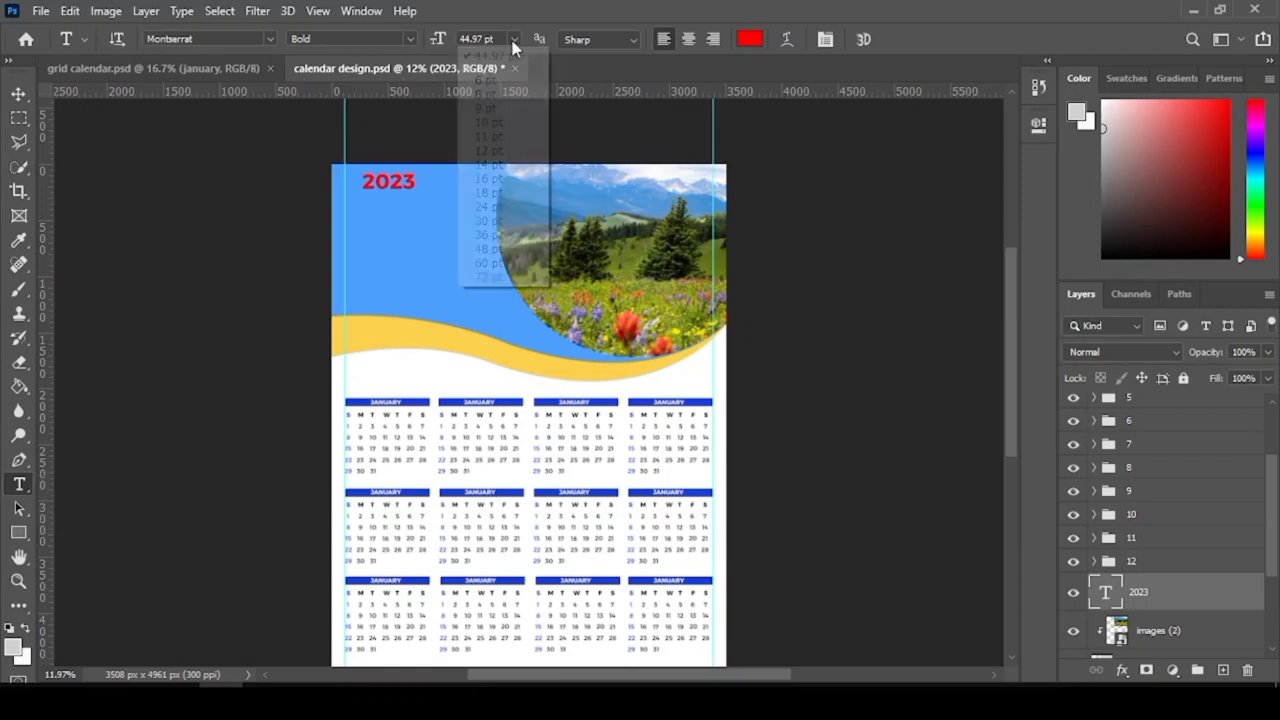
left_click(490, 263)
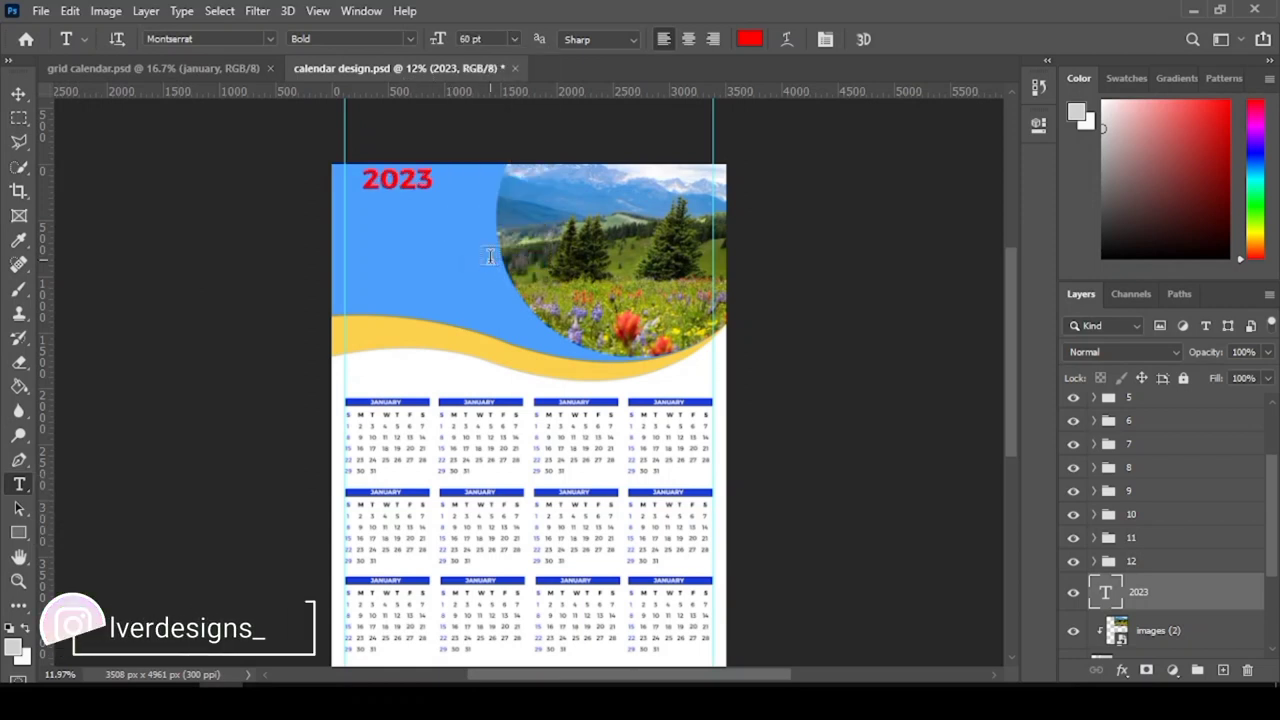
- Zoom in on the 2023 heading and nudge it slightly up and left
left_click(19, 581)
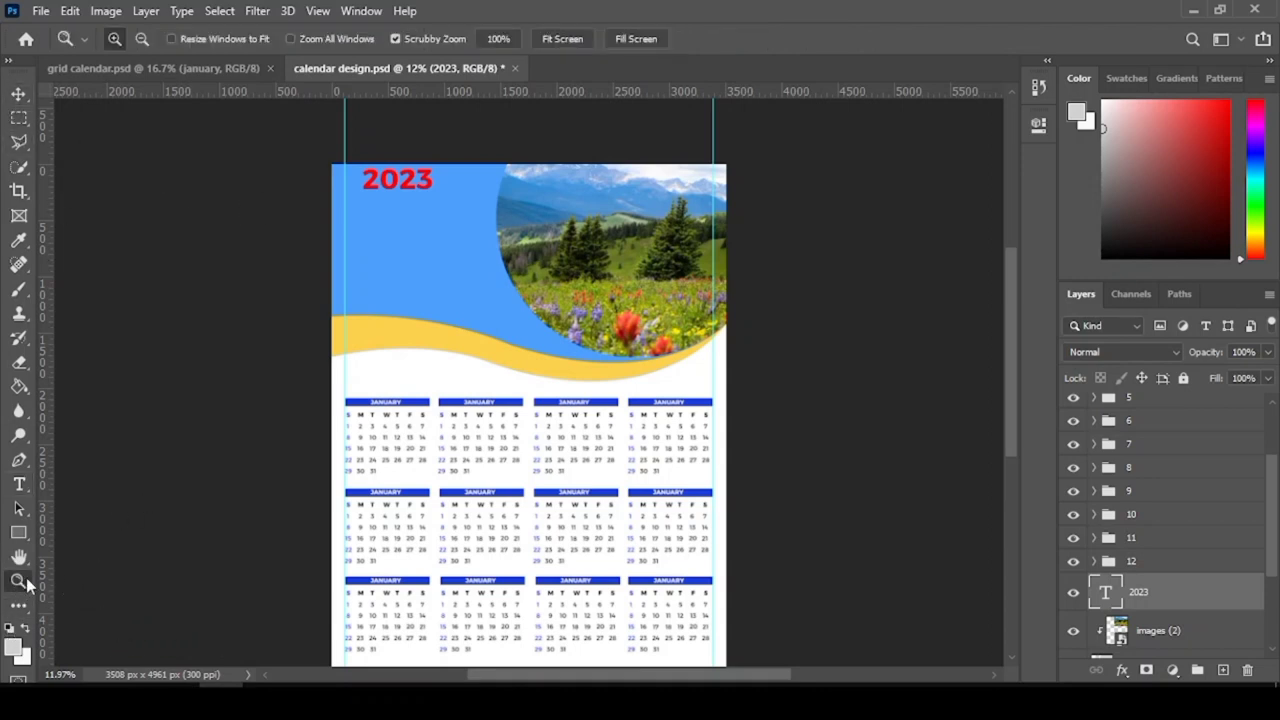
left_click(428, 177)
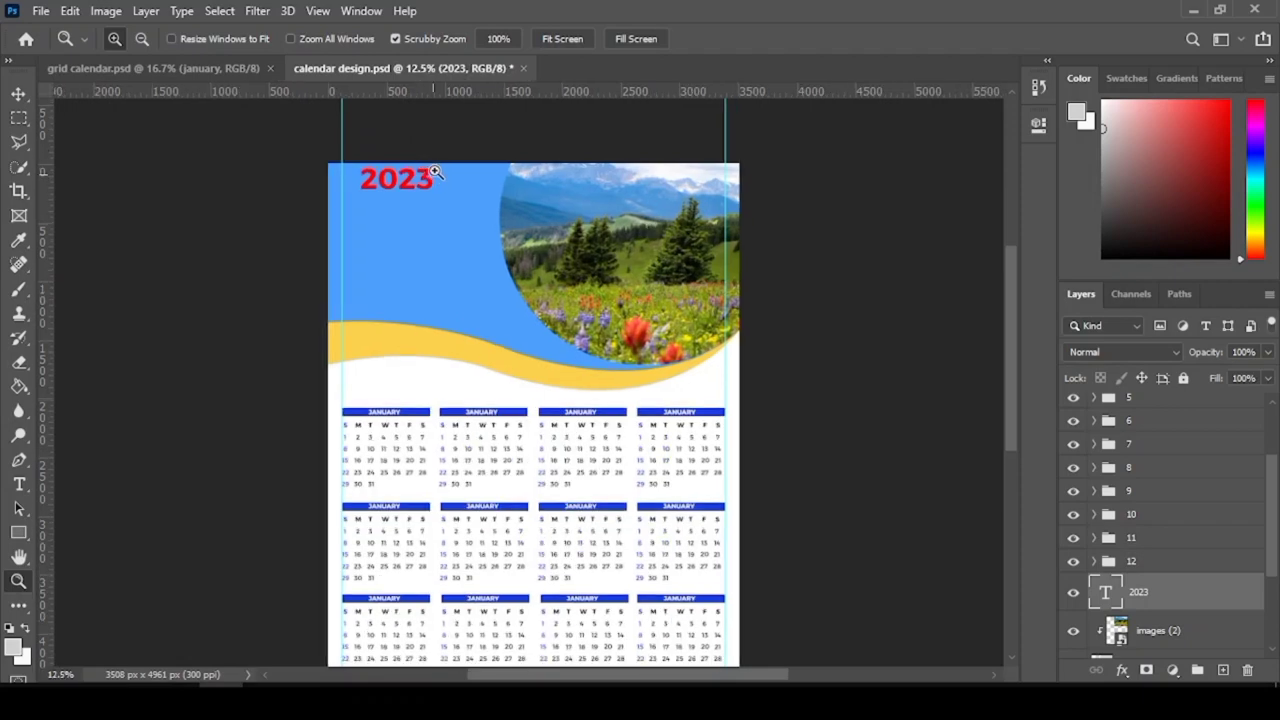
left_click(428, 177)
left_click(429, 177)
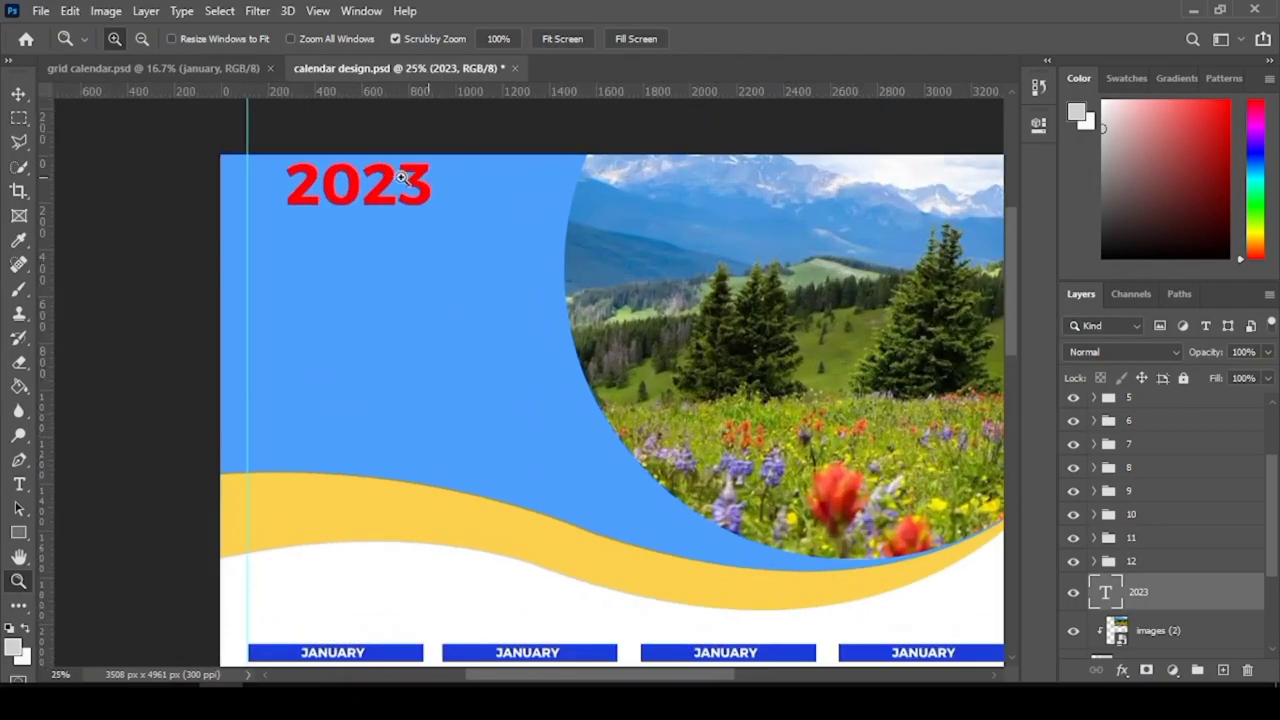
left_click(21, 98)
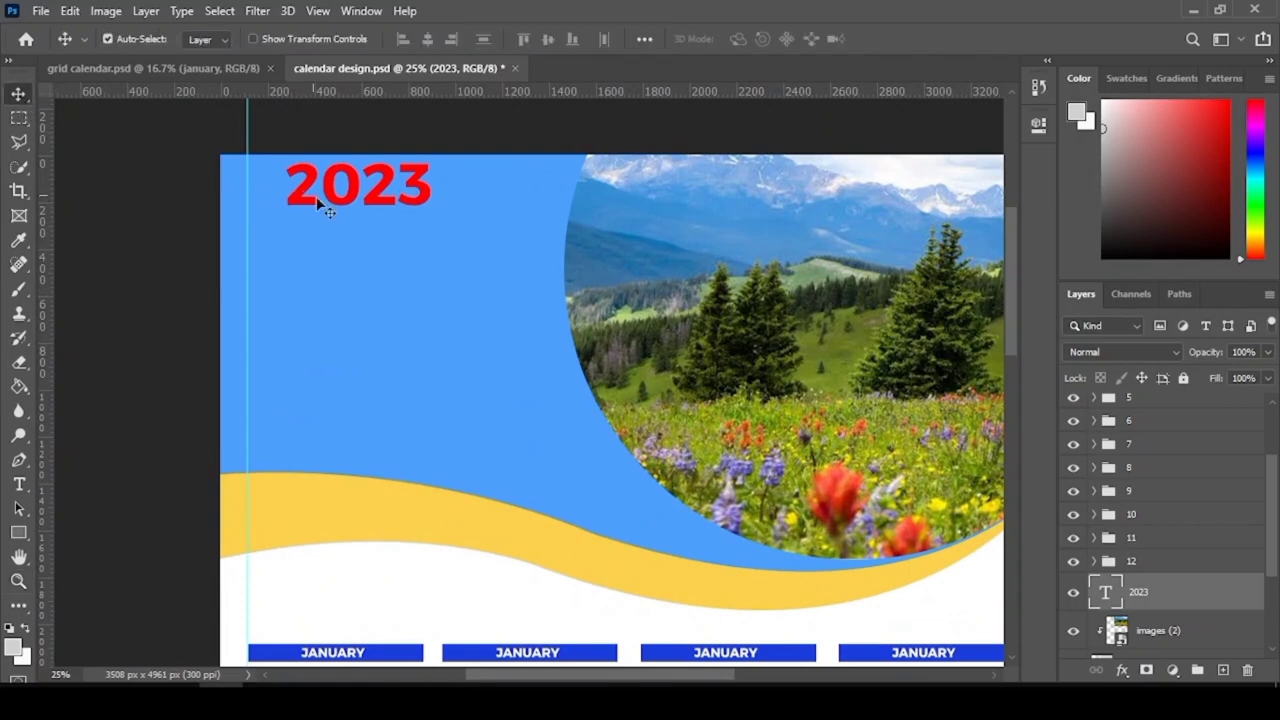
left_click_drag(330, 232, 319, 227)
left_click(20, 486)
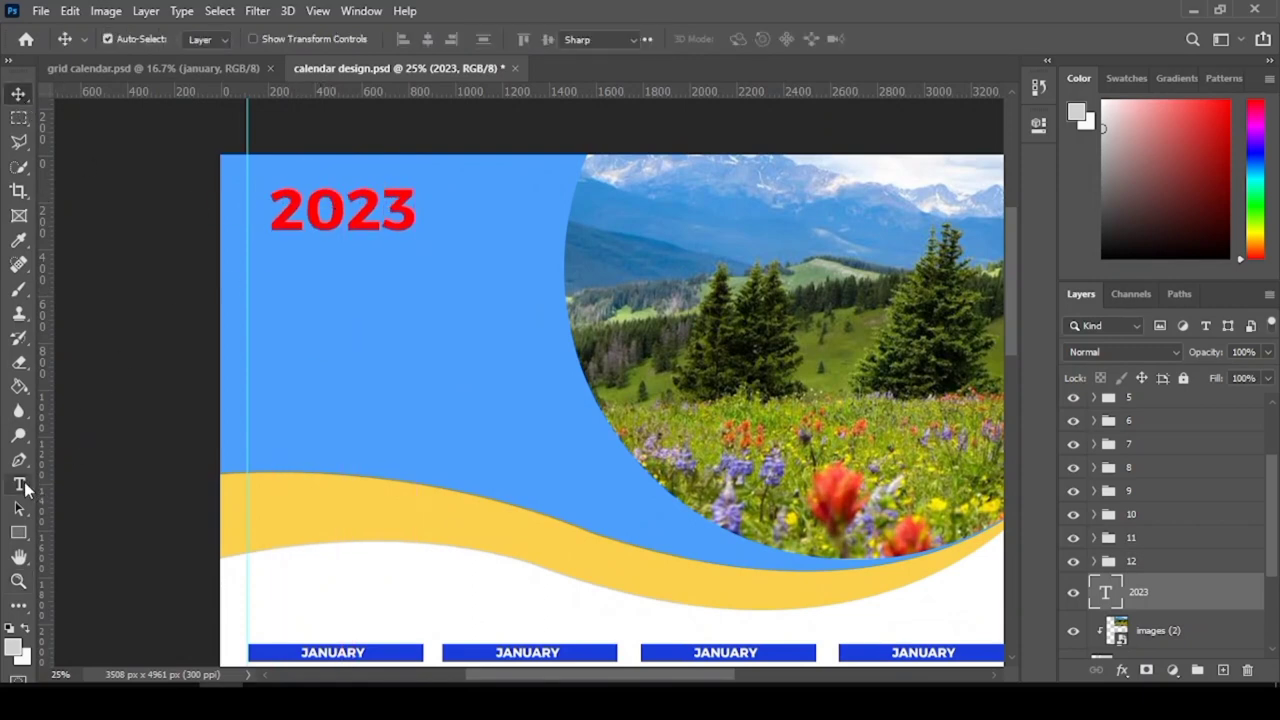
- Type CALENDAR as a new text line below 2023 and commit it
left_click(281, 289)
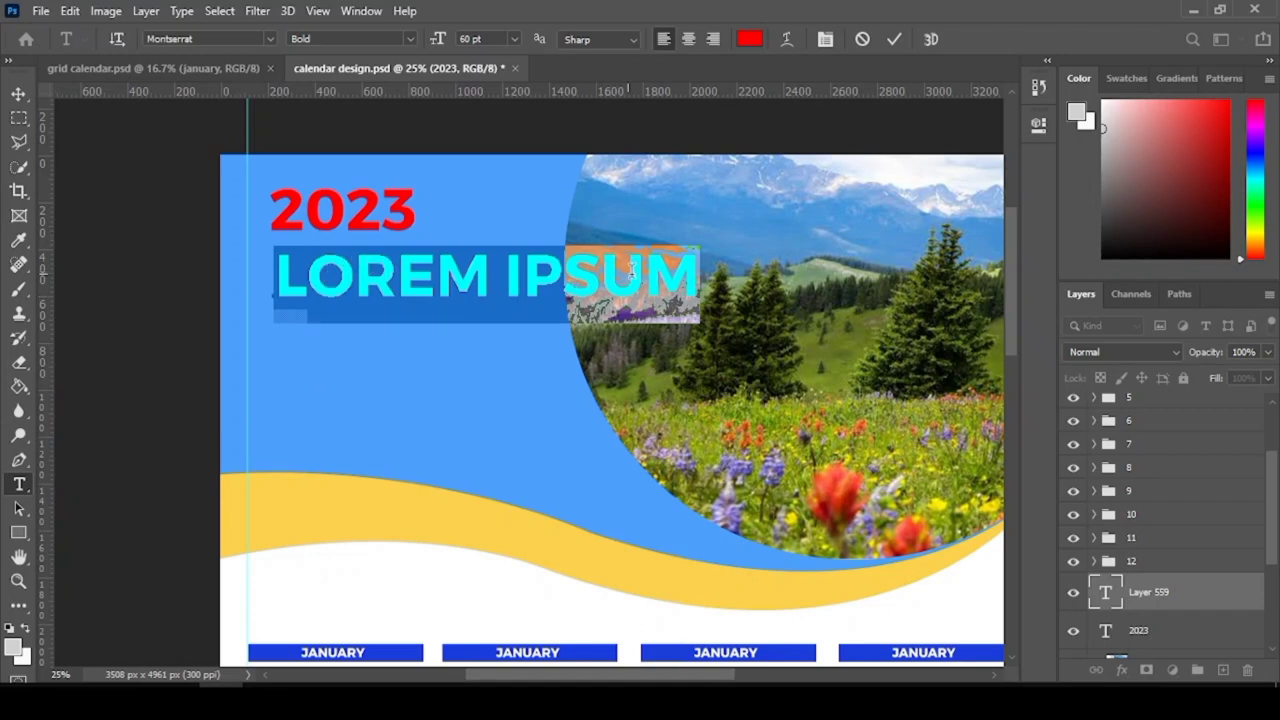
type("C")
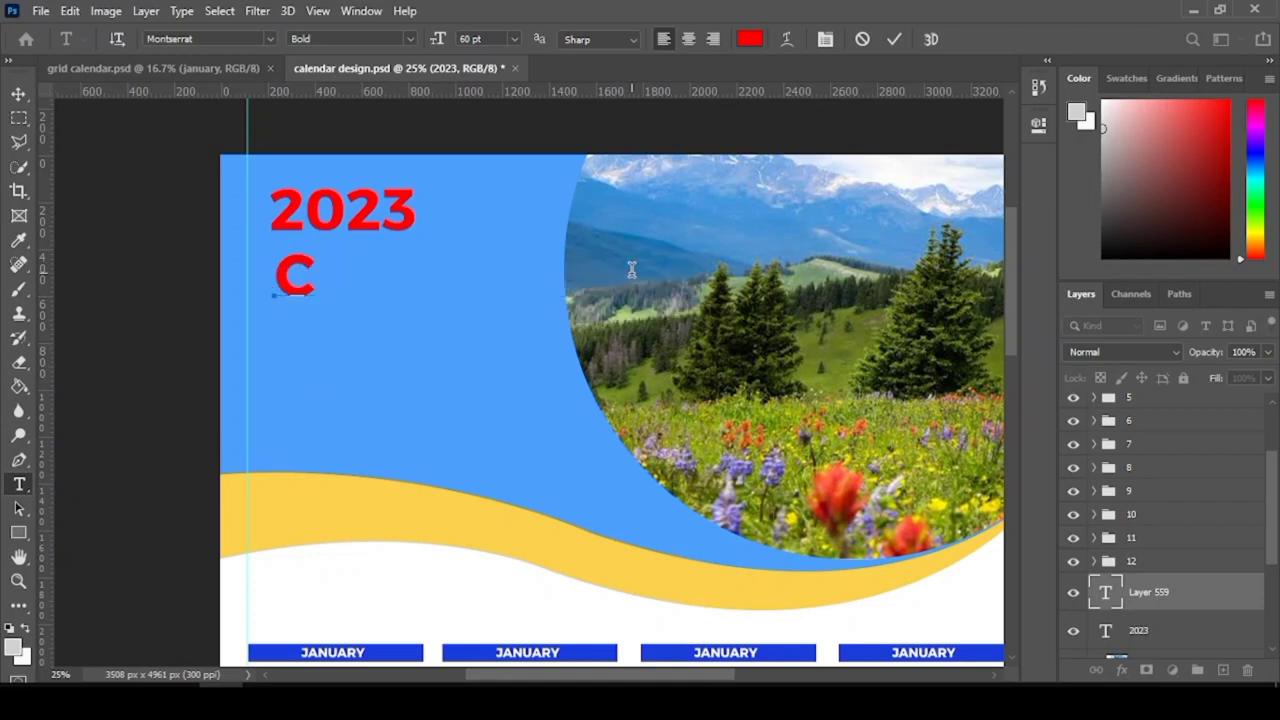
type("A")
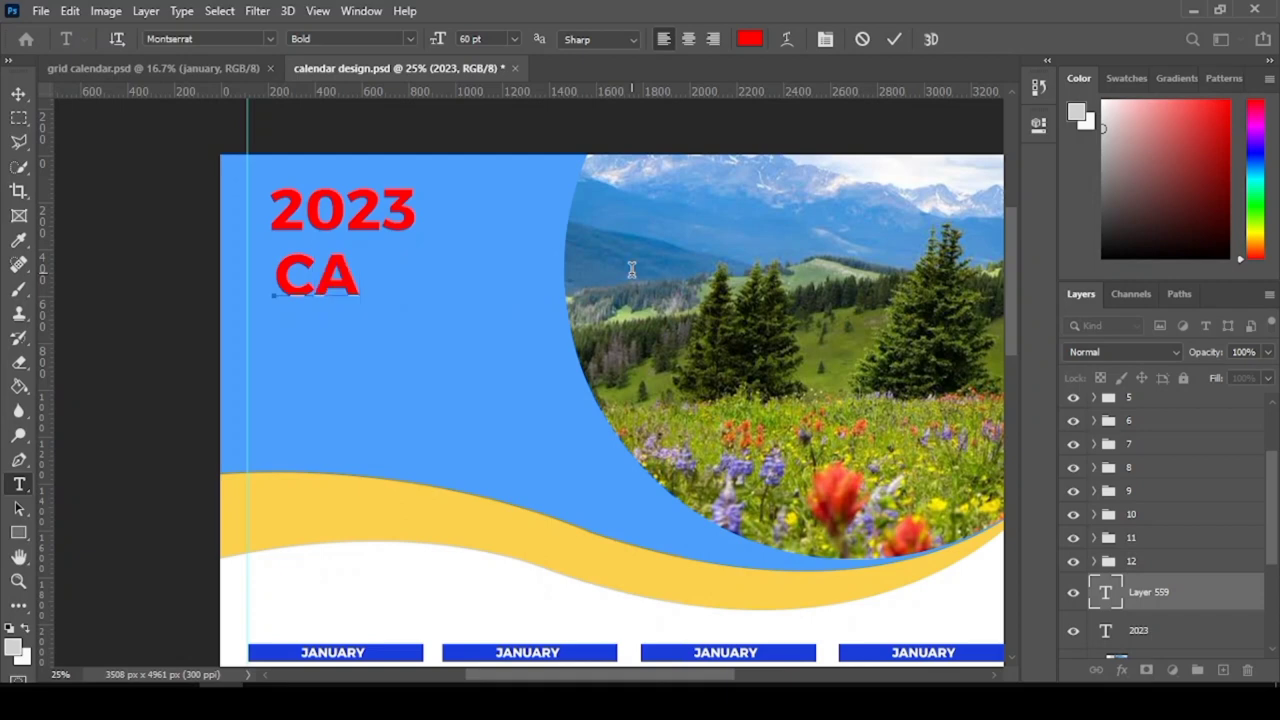
type("K")
key("BackSpace")
type("LE")
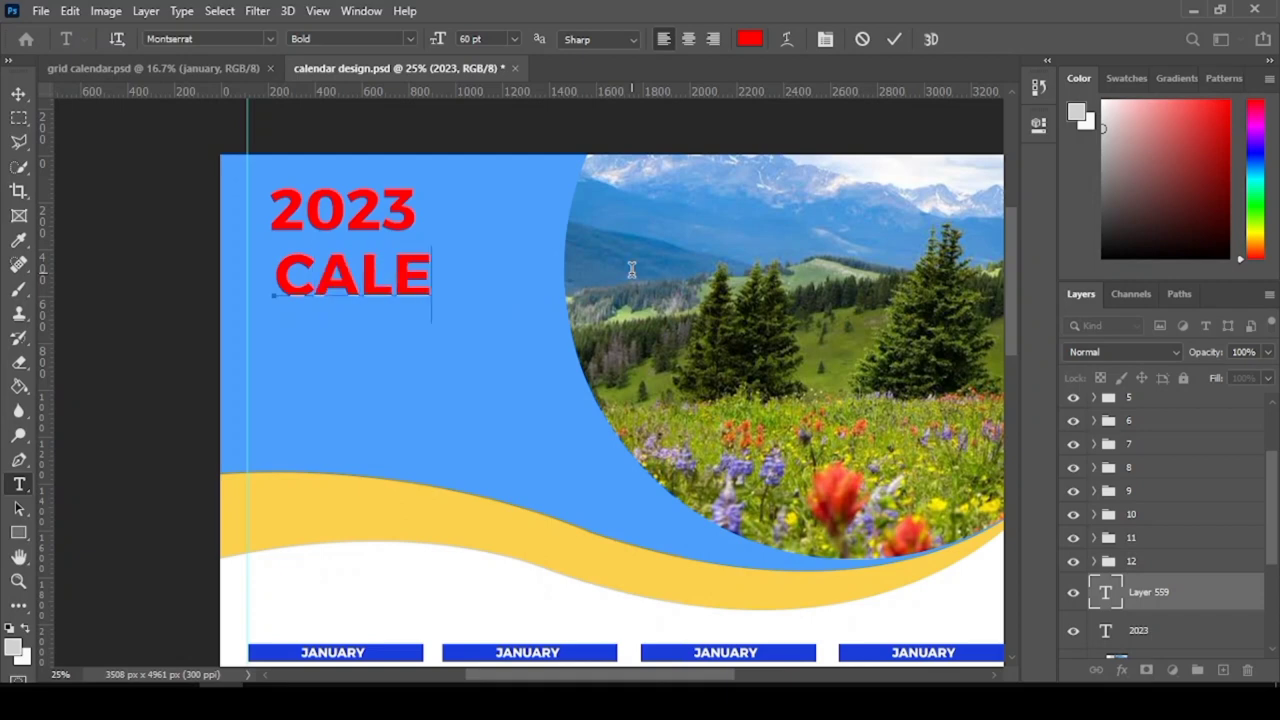
type("NDAR")
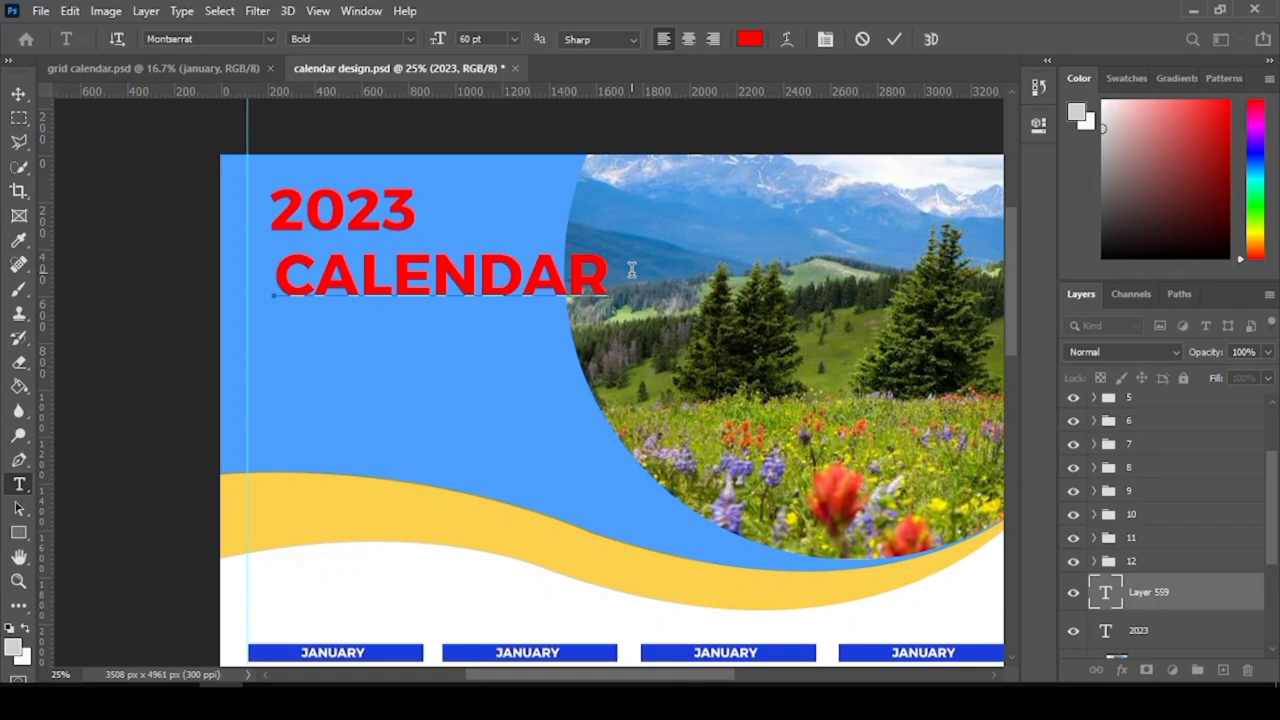
key("Return")
type("D")
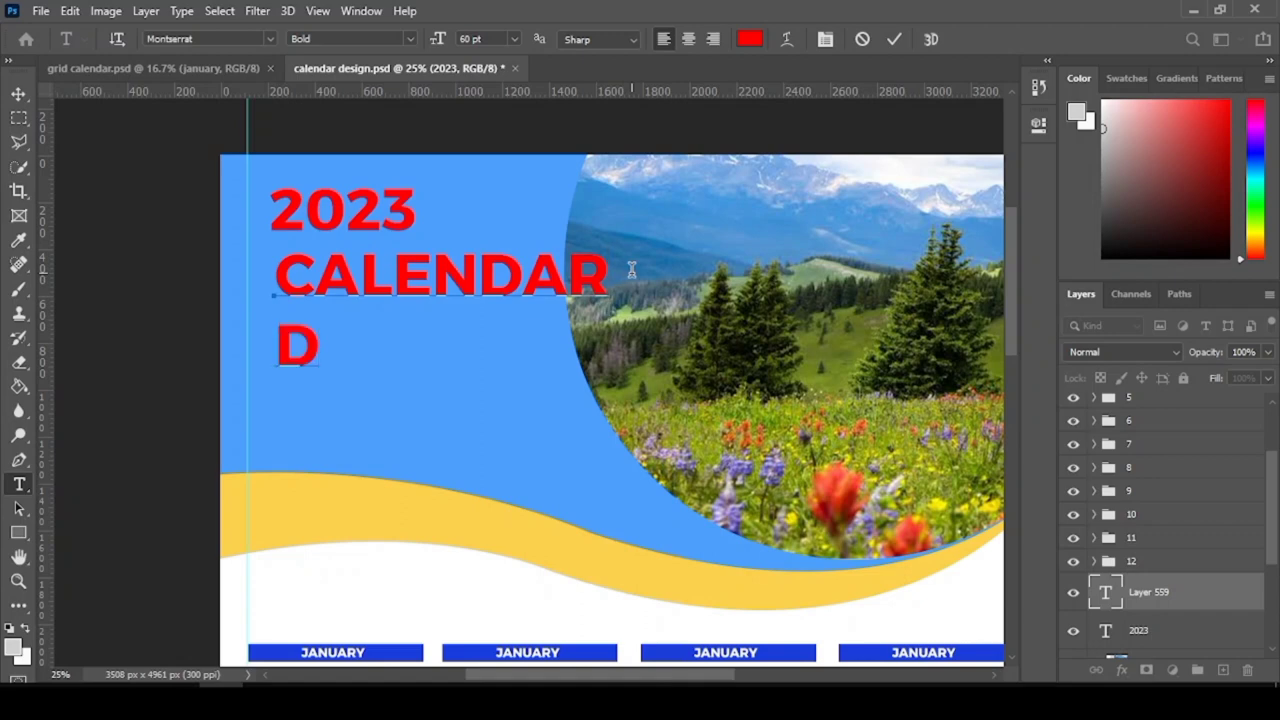
key("BackSpace")
key("BackSpace")
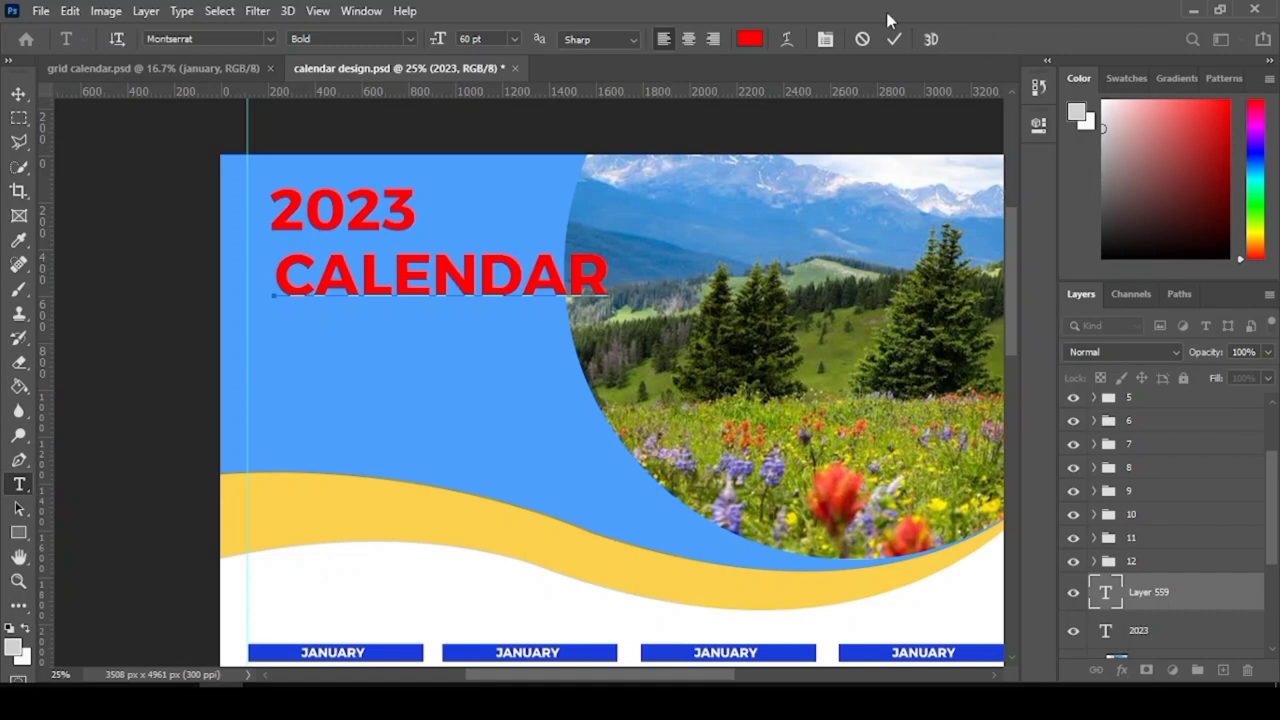
left_click(894, 39)
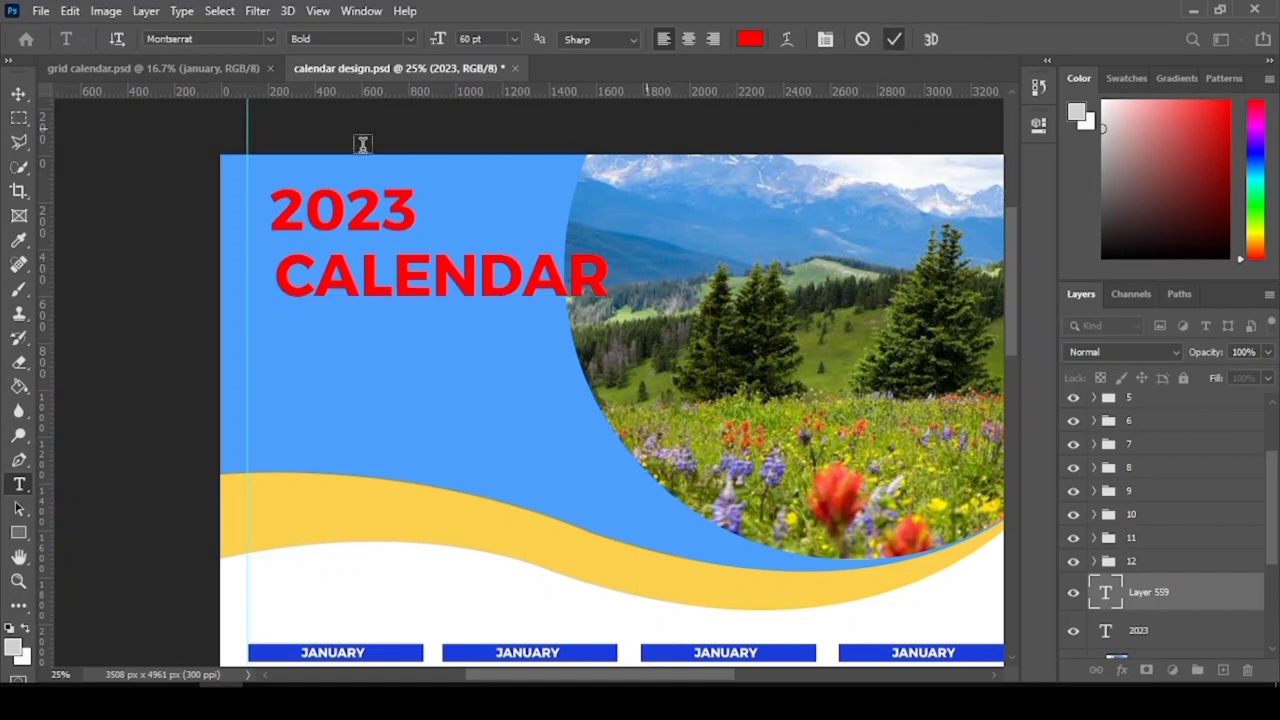
- Move CALENDAR under 2023 and shift 2023 slightly left and down
left_click(18, 95)
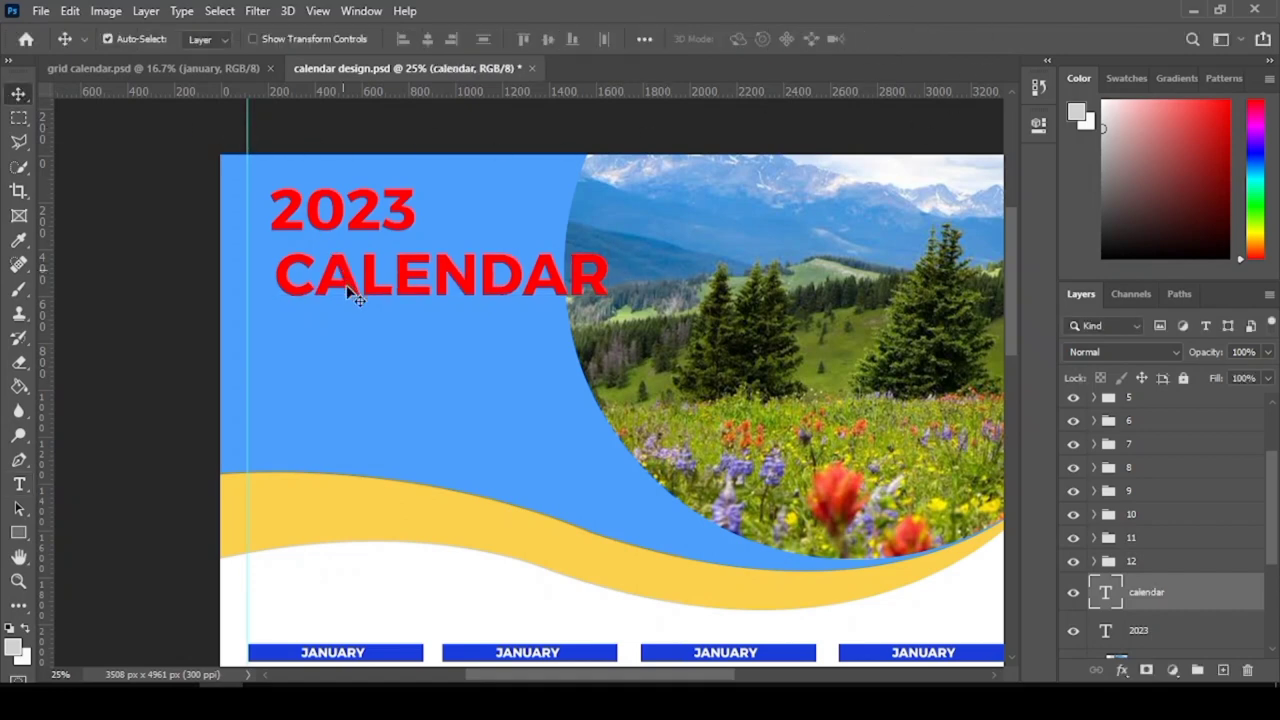
left_click_drag(347, 284, 313, 322)
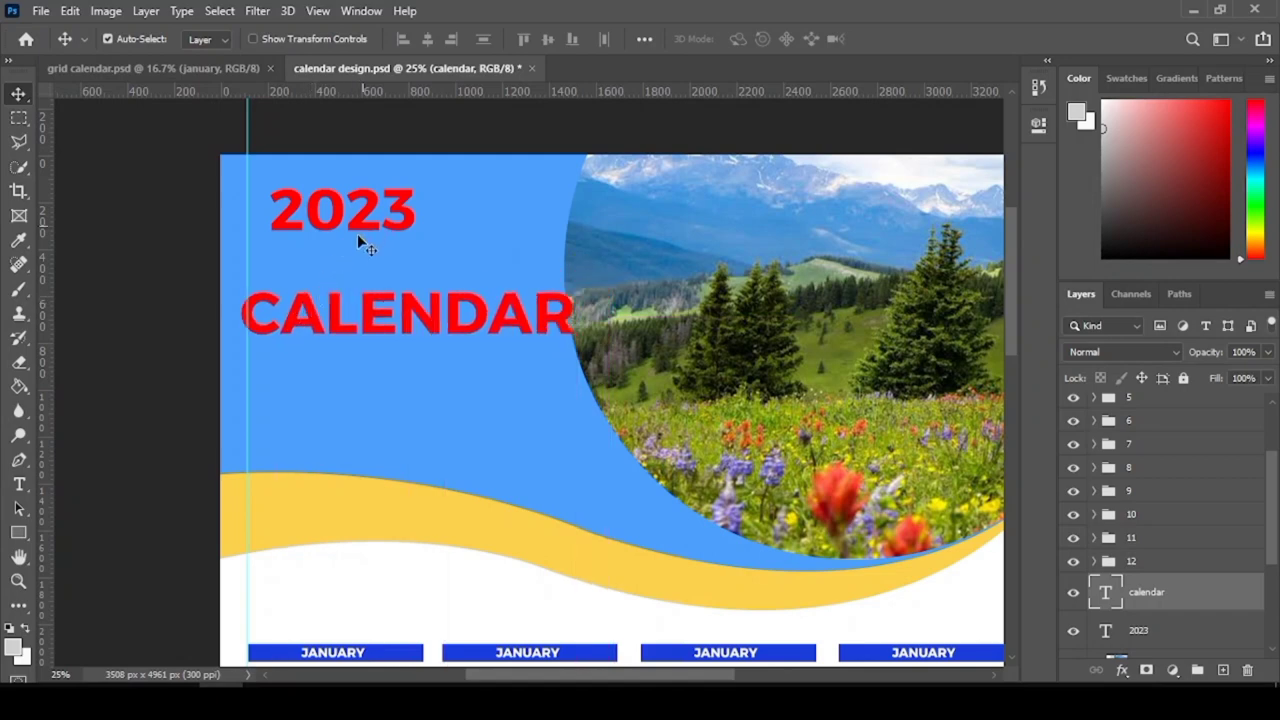
left_click_drag(357, 234, 347, 244)
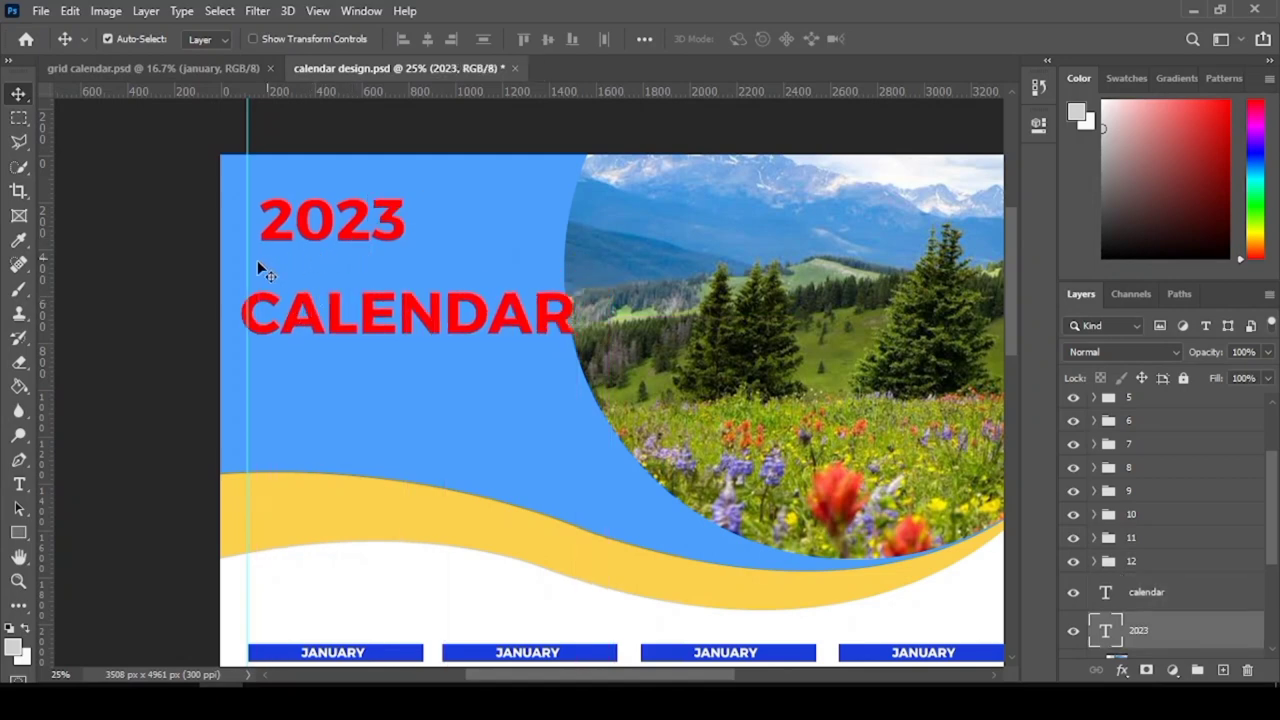
- Set the 2023 text to the Bebas font at 72 pt
double_click(358, 236)
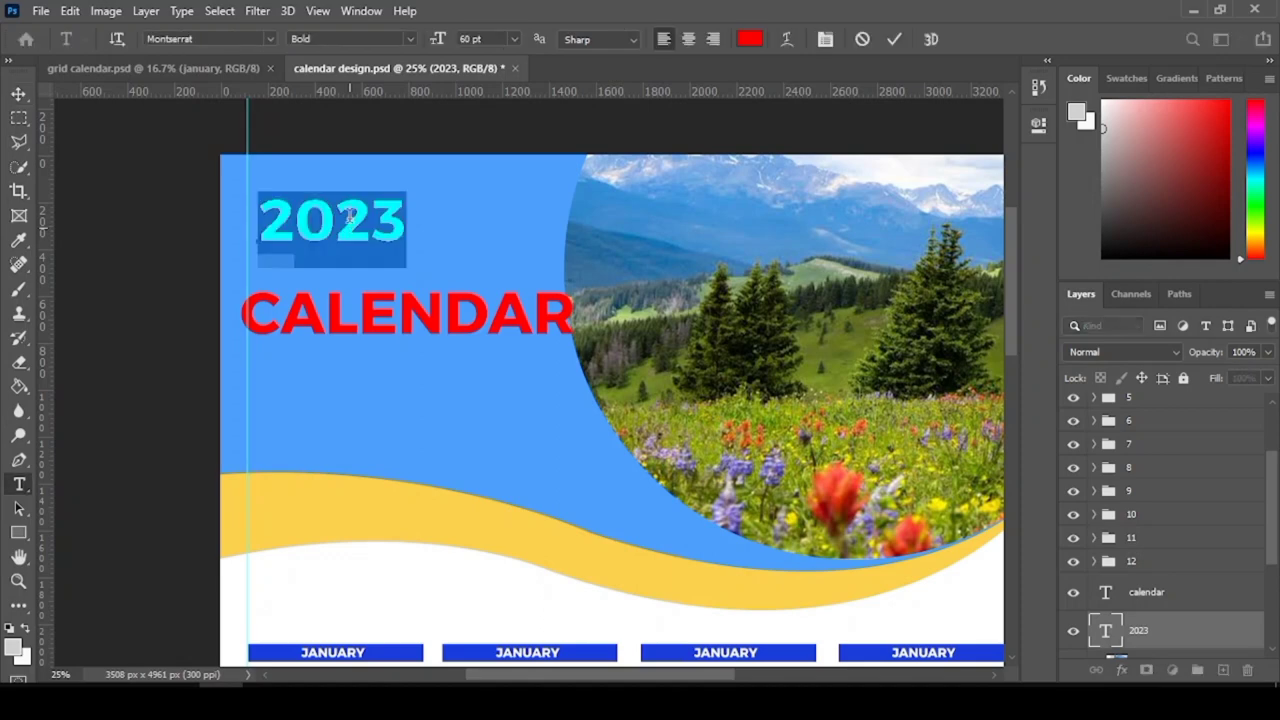
left_click(270, 40)
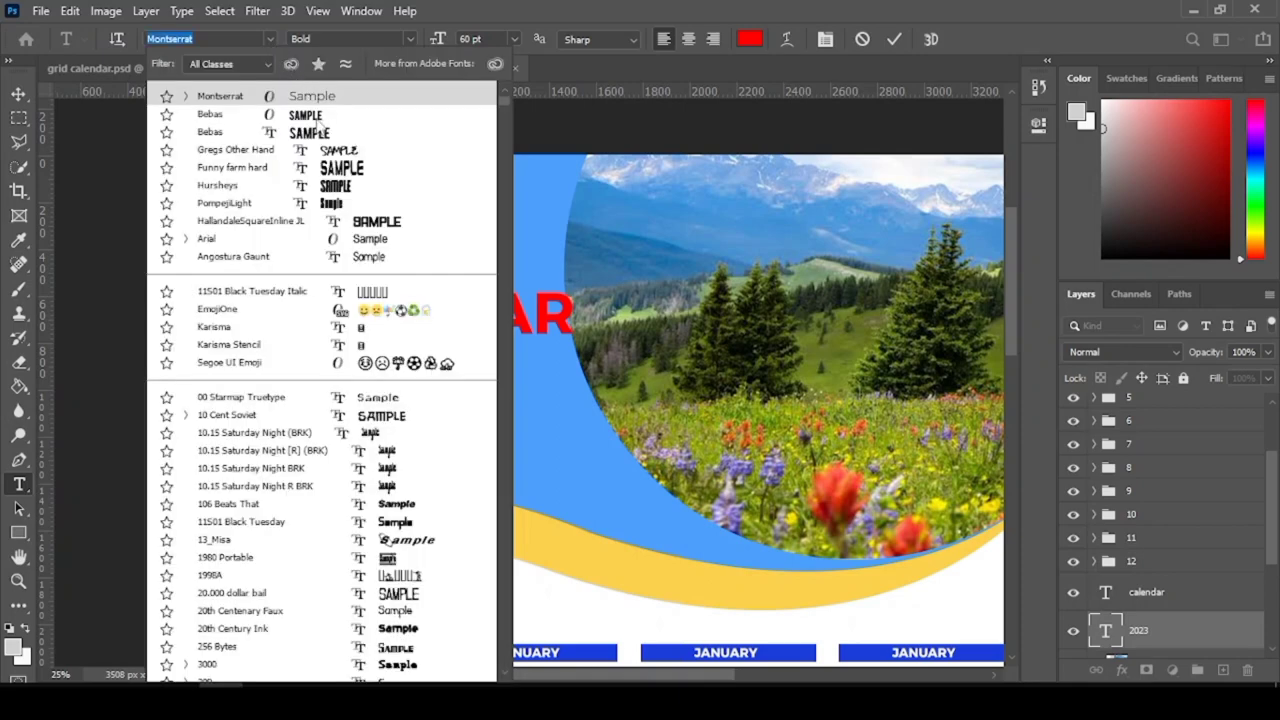
left_click(322, 133)
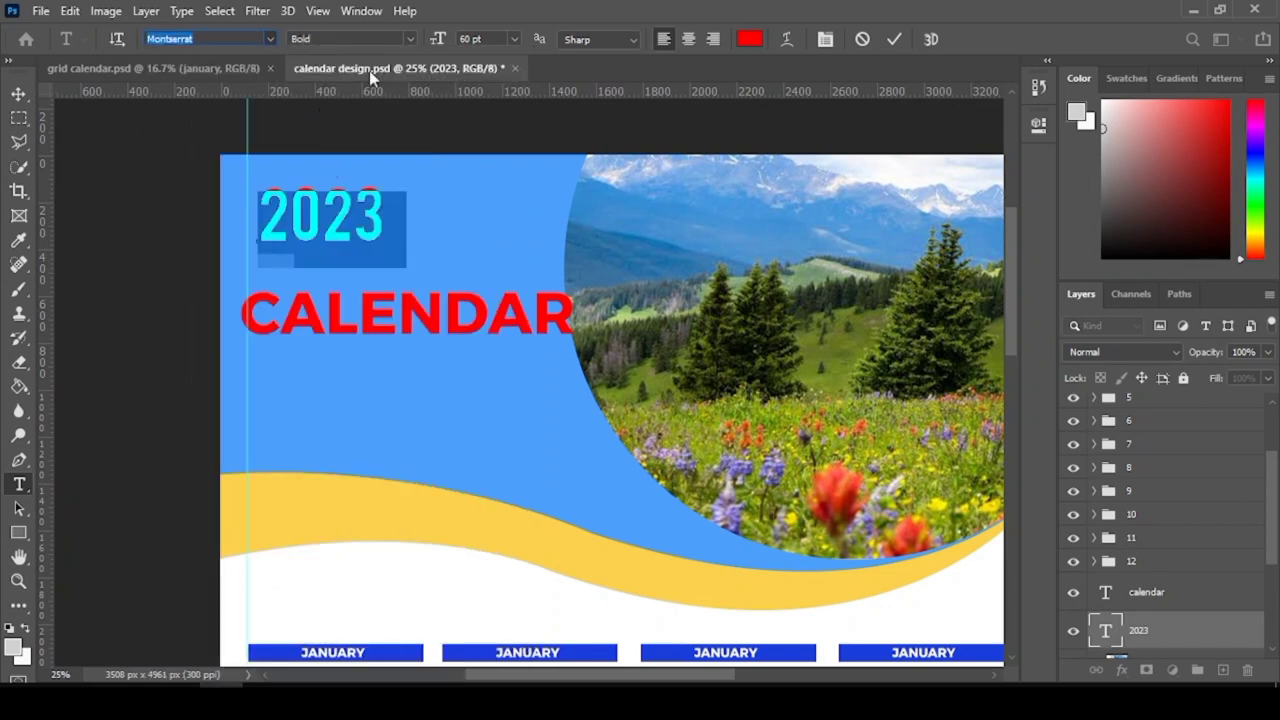
left_click(513, 39)
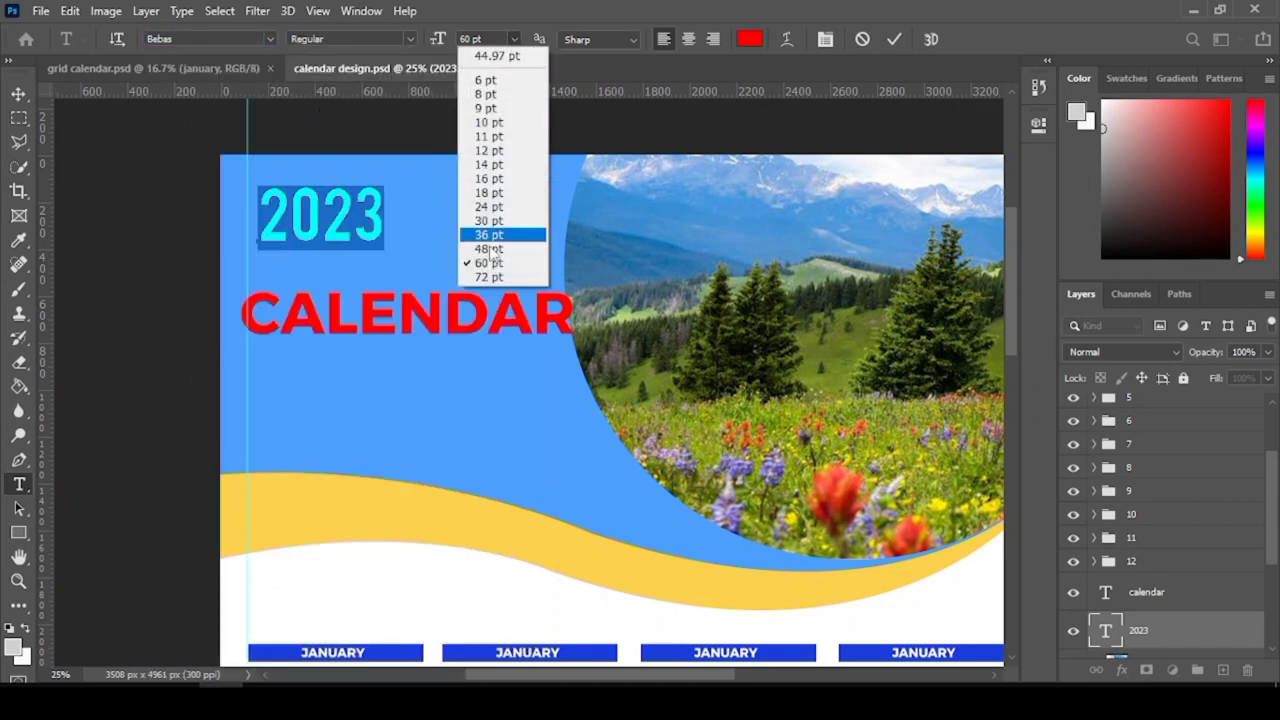
left_click(486, 278)
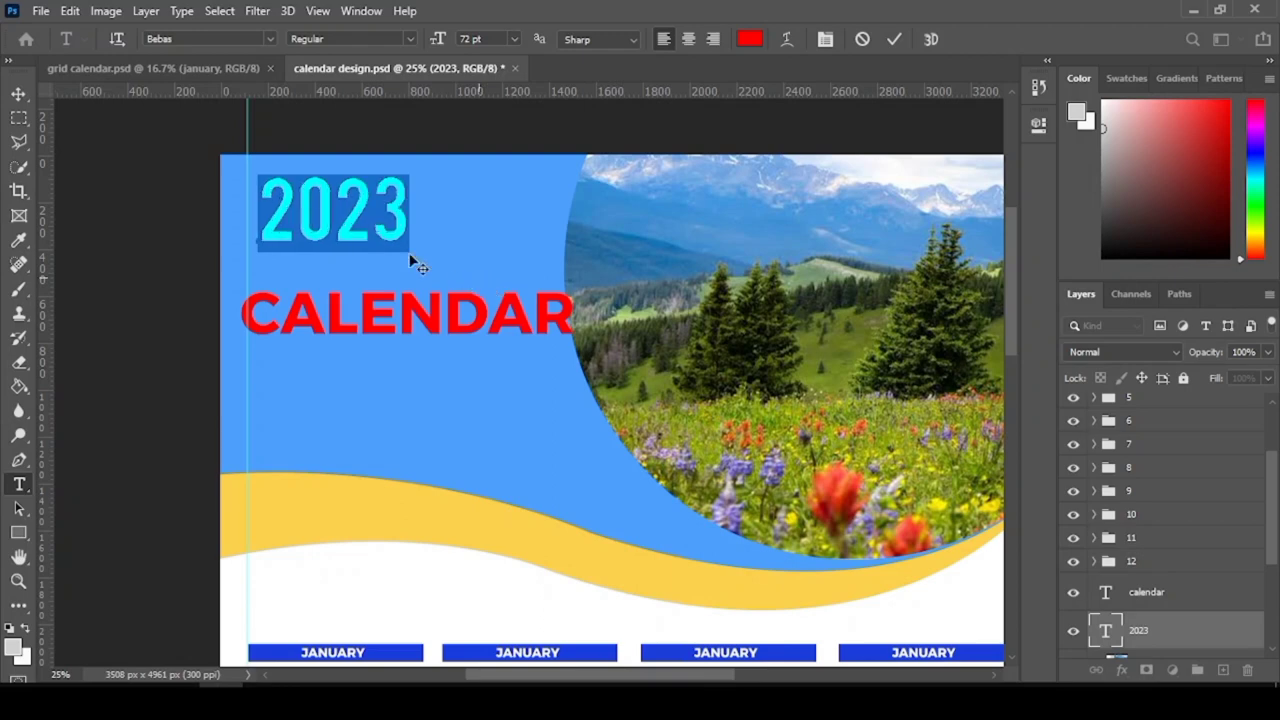
- Free Transform 2023 to about 166% of its size
left_click(70, 11)
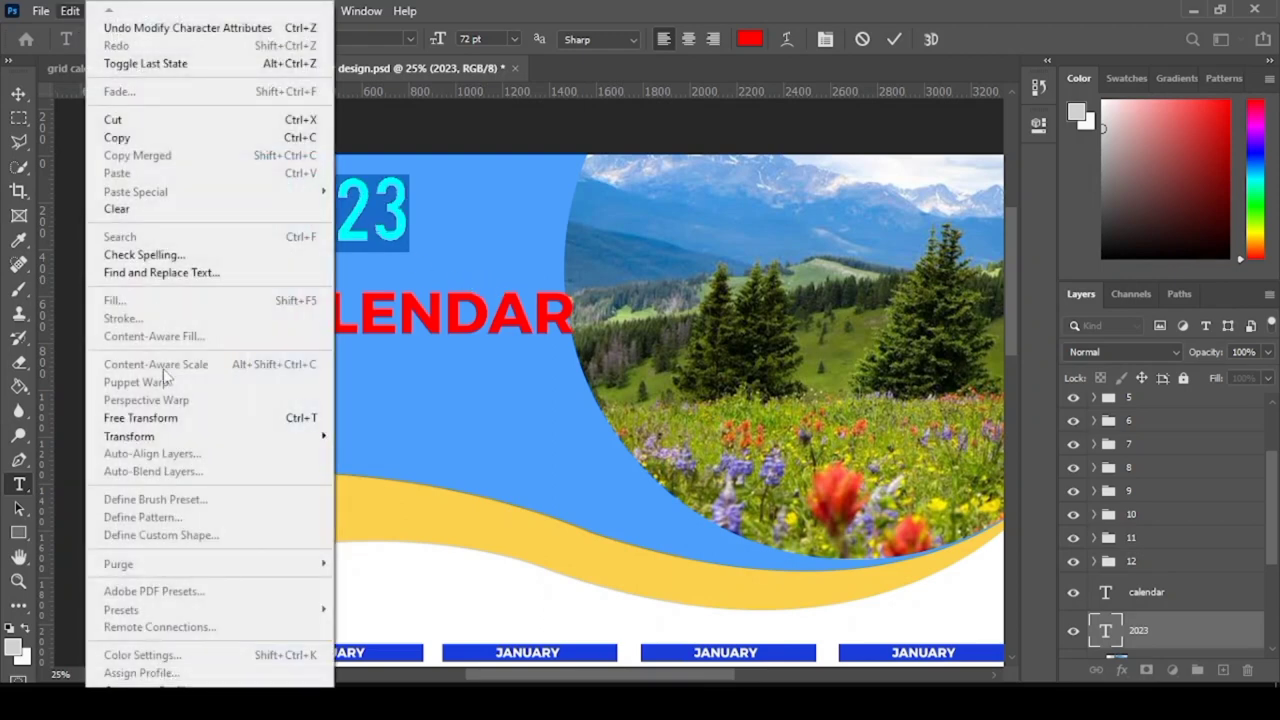
left_click(166, 418)
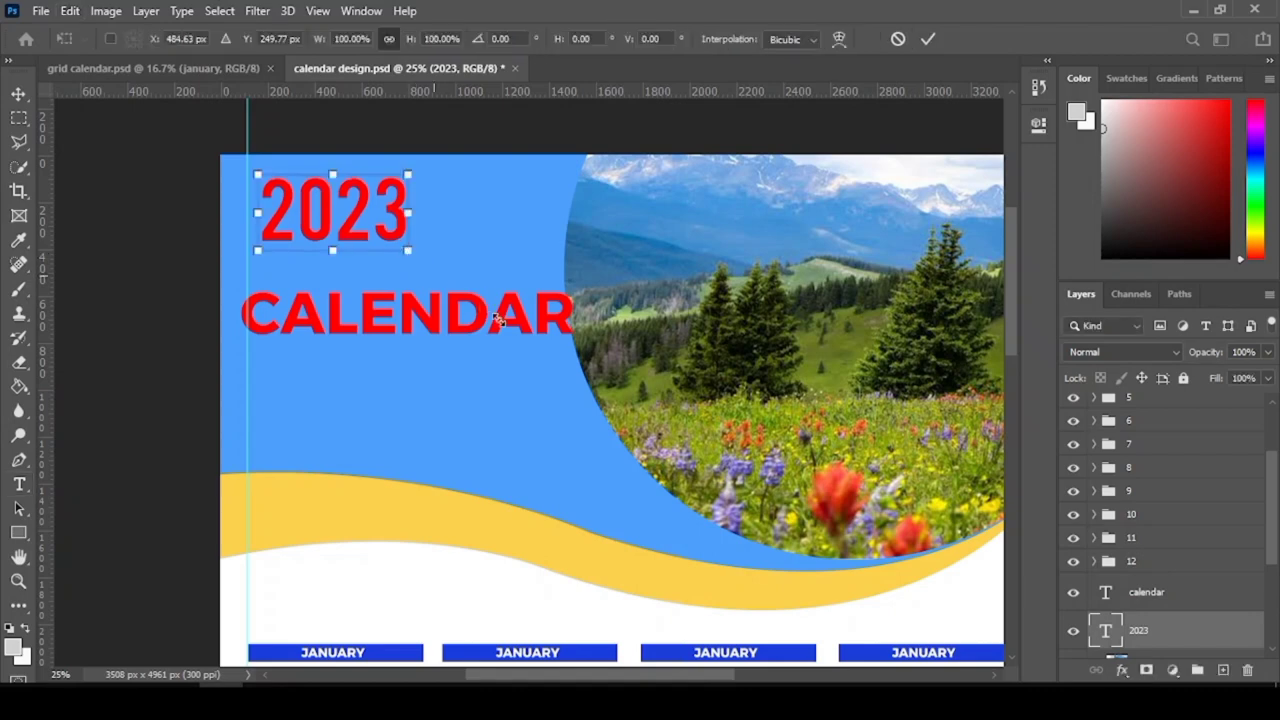
left_click_drag(408, 250, 506, 300)
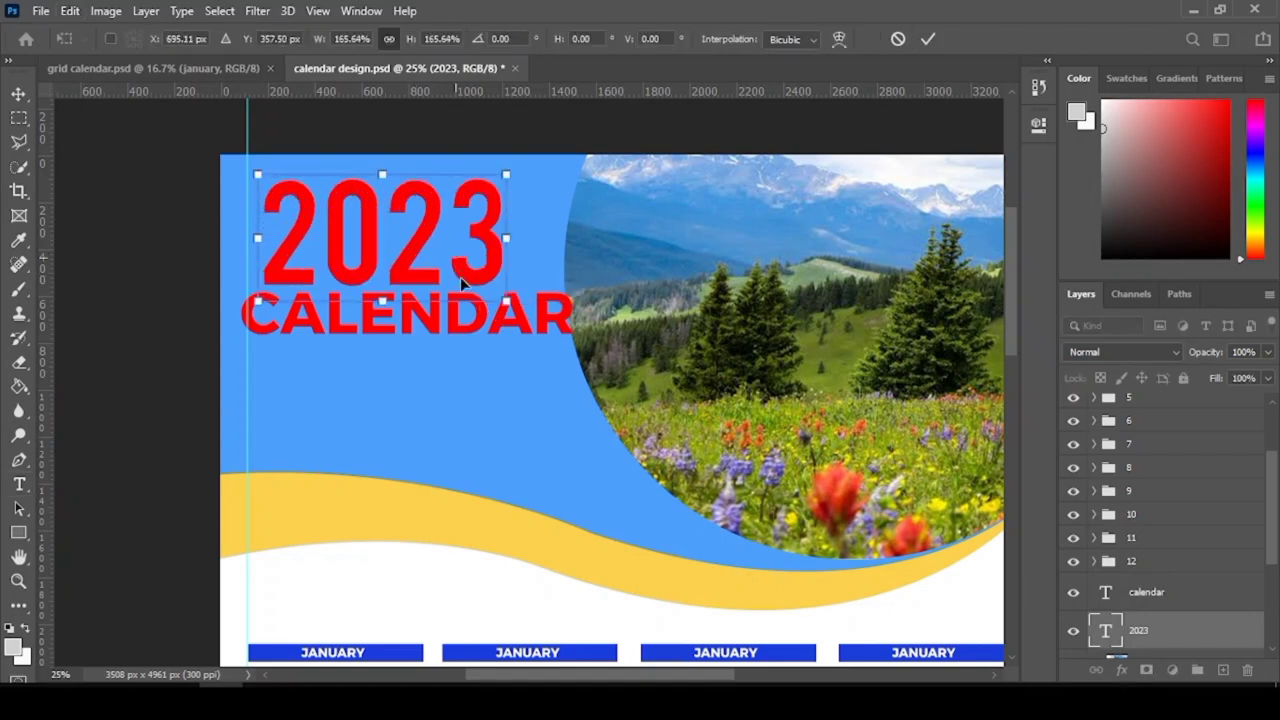
- Commit the enlarged 2023, move CALENDAR beneath it and left-align both headings
left_click(18, 94)
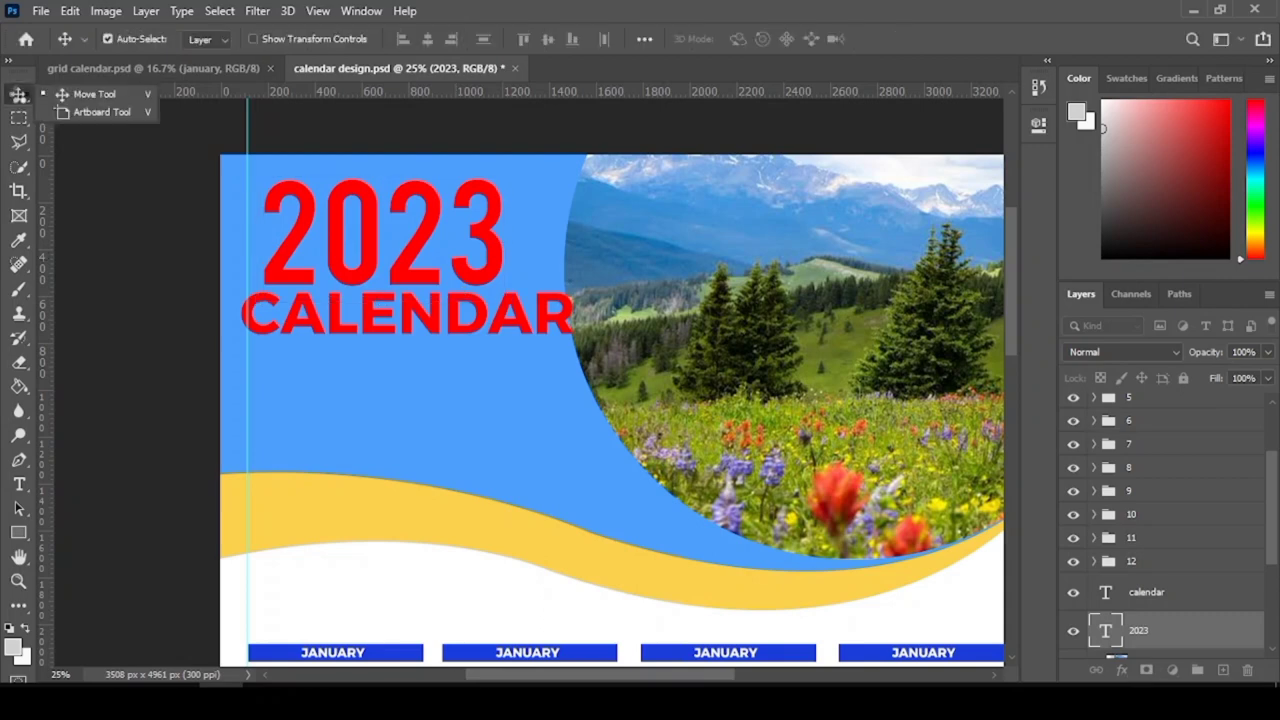
left_click(380, 318)
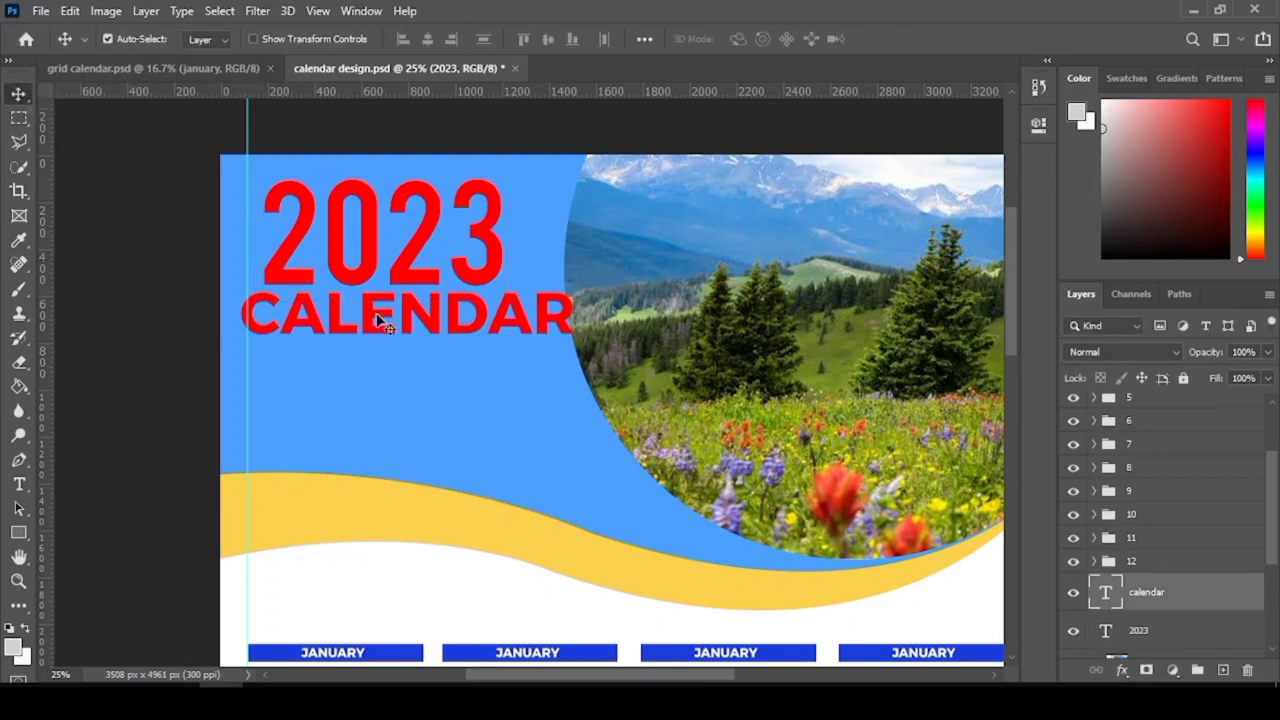
mouse_move(376, 316)
left_mouse_down()
mouse_move(392, 340)
mouse_move(395, 330)
left_mouse_up()
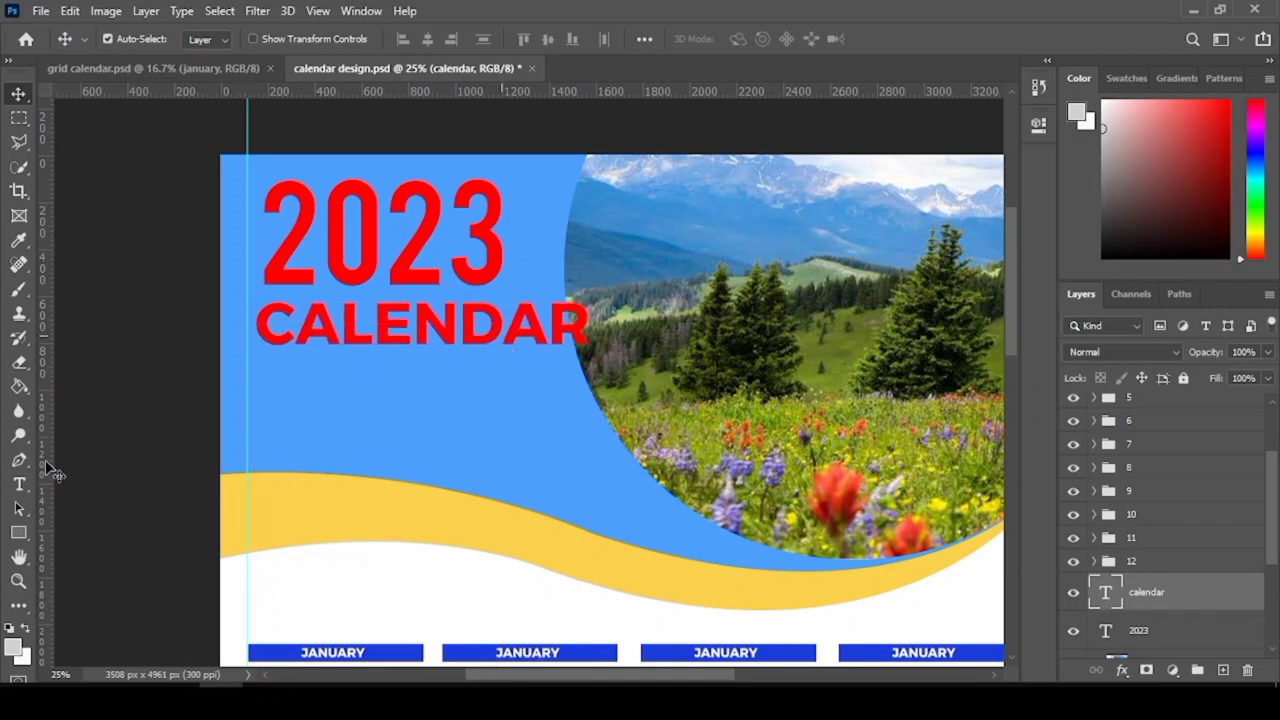
left_click(20, 485)
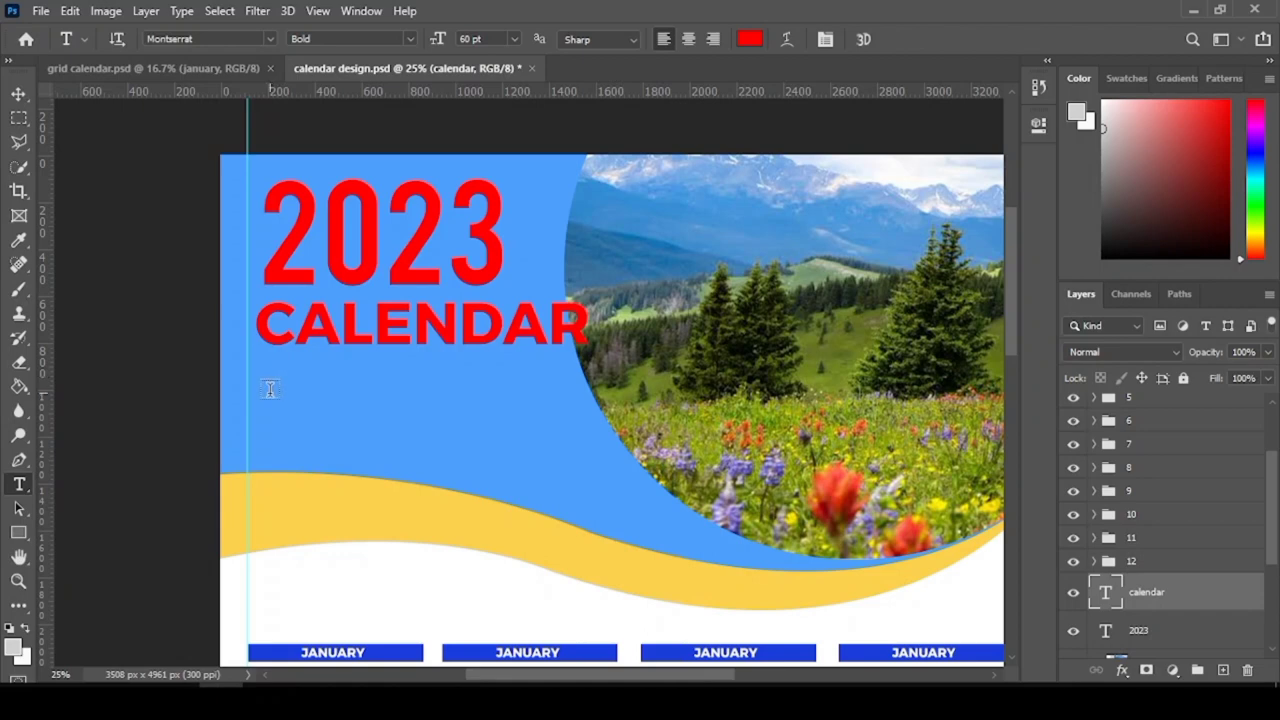
left_click(19, 93)
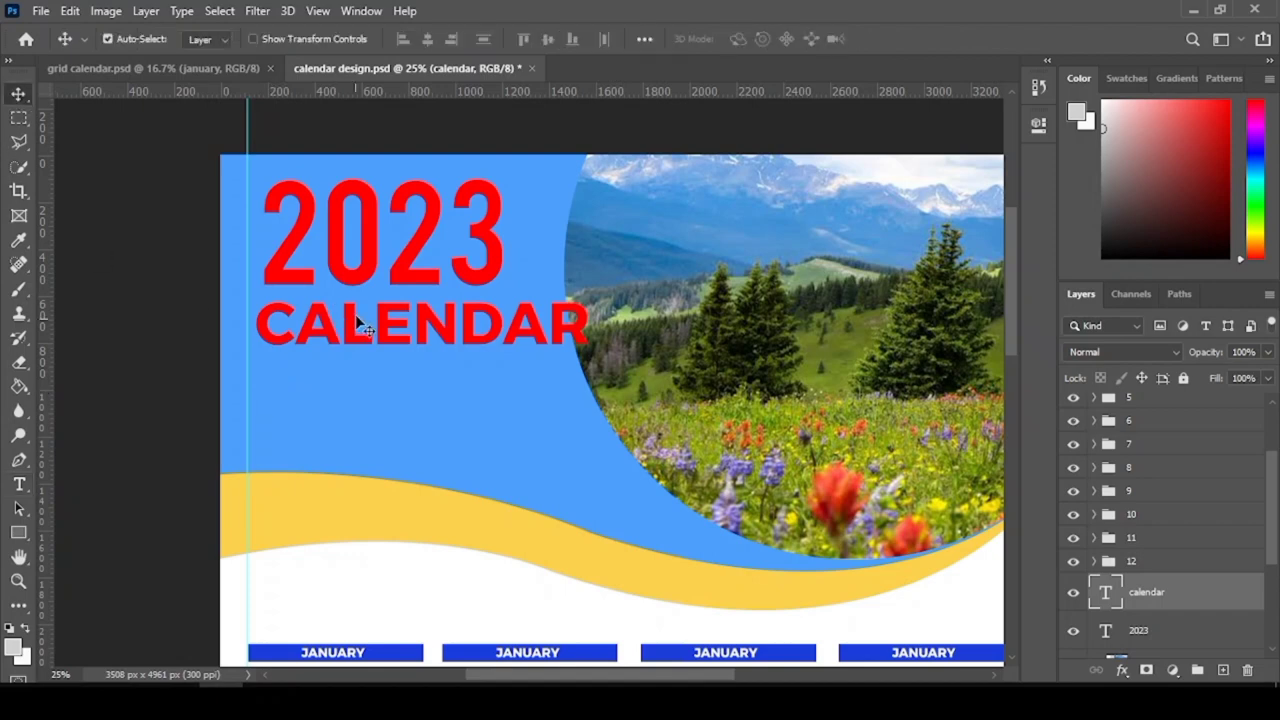
left_click_drag(386, 320, 383, 338)
left_click(357, 284)
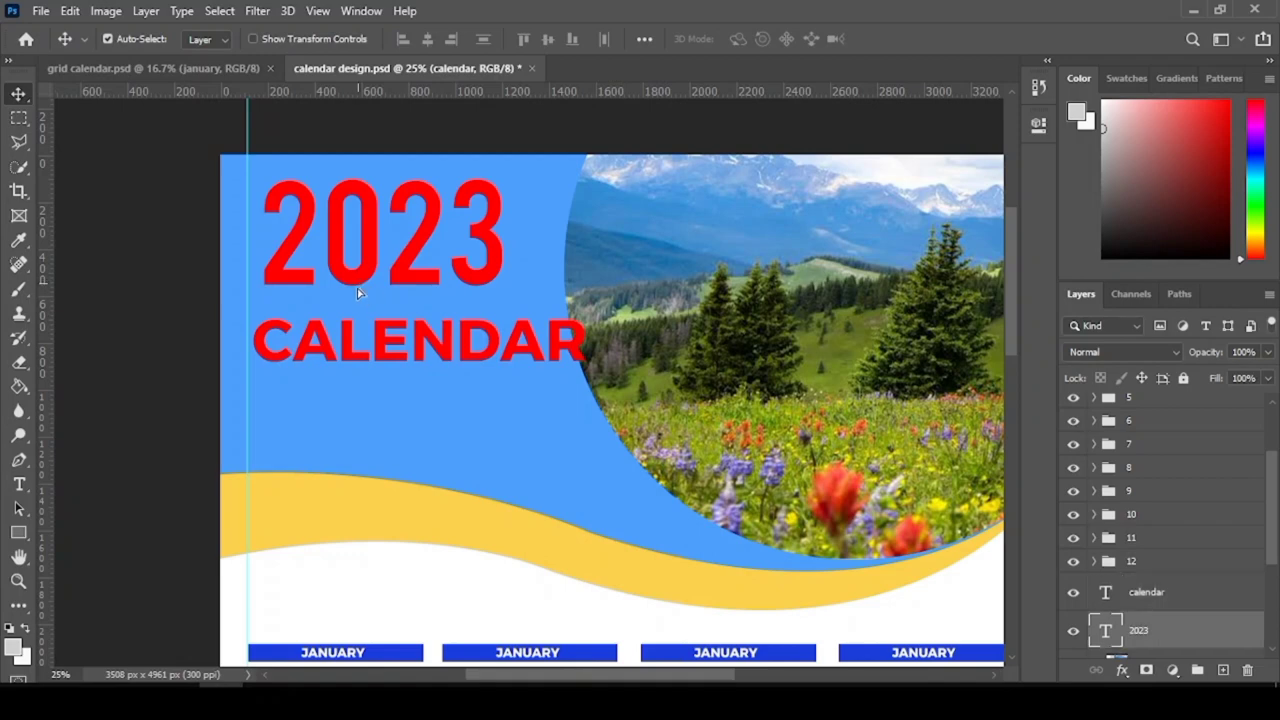
left_click_drag(357, 288, 355, 295)
left_click_drag(388, 343, 393, 343)
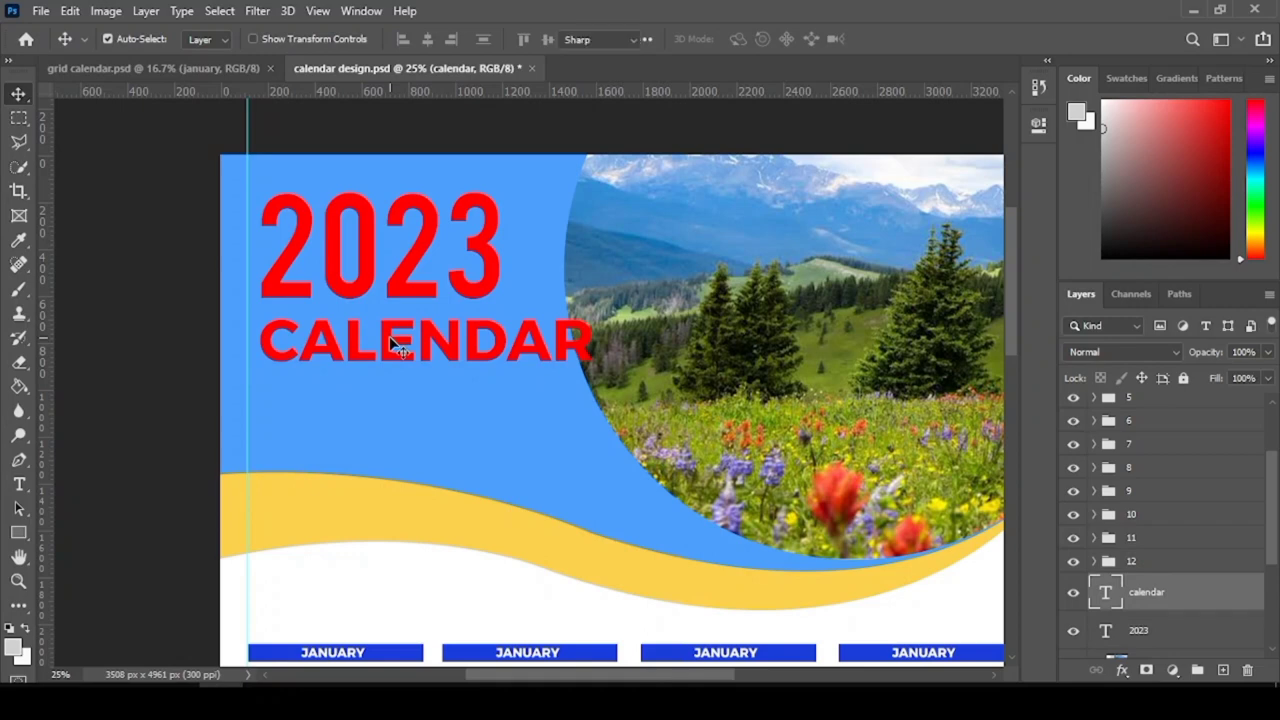
- Change the CALENDAR text to the Bebas font
double_click(392, 343)
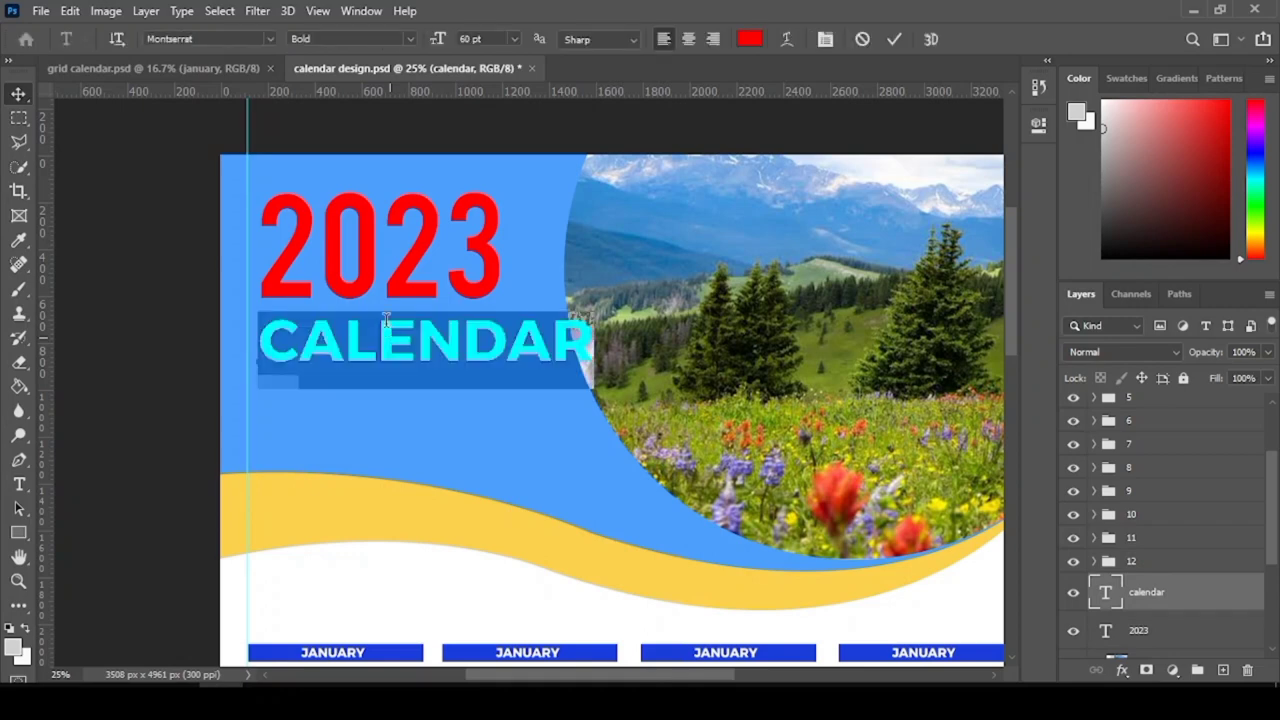
left_click(271, 39)
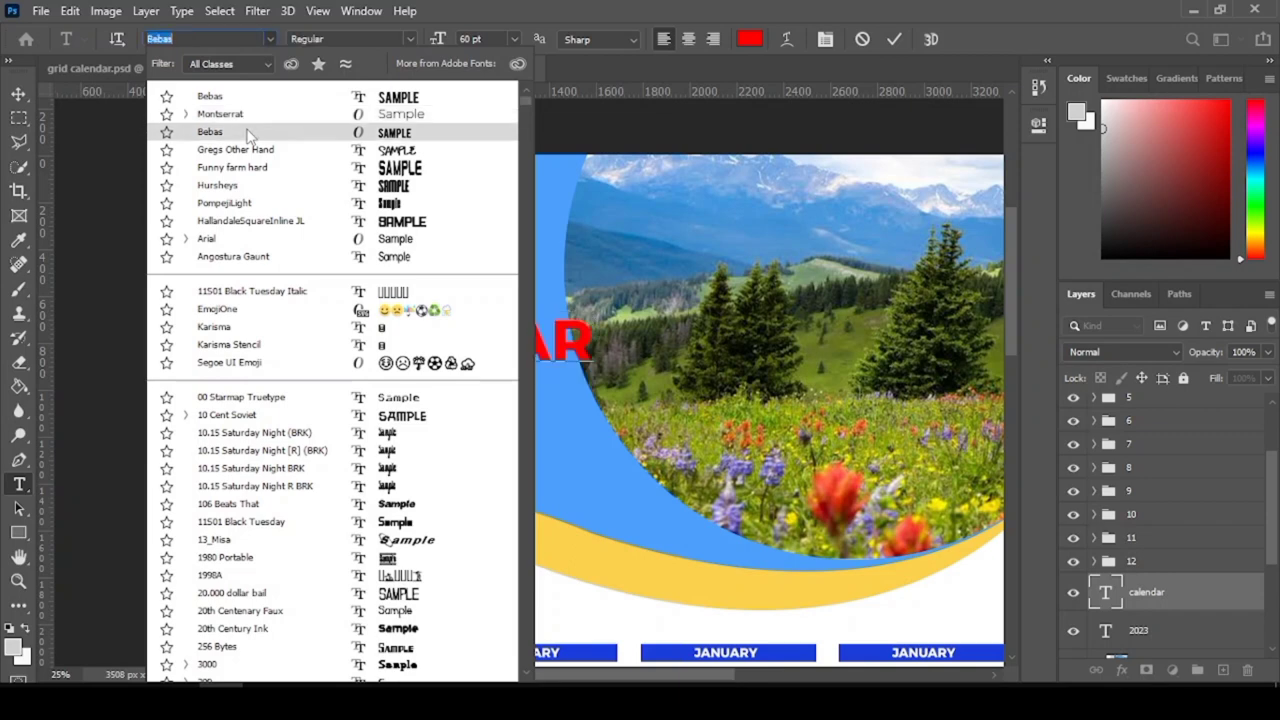
left_click(248, 135)
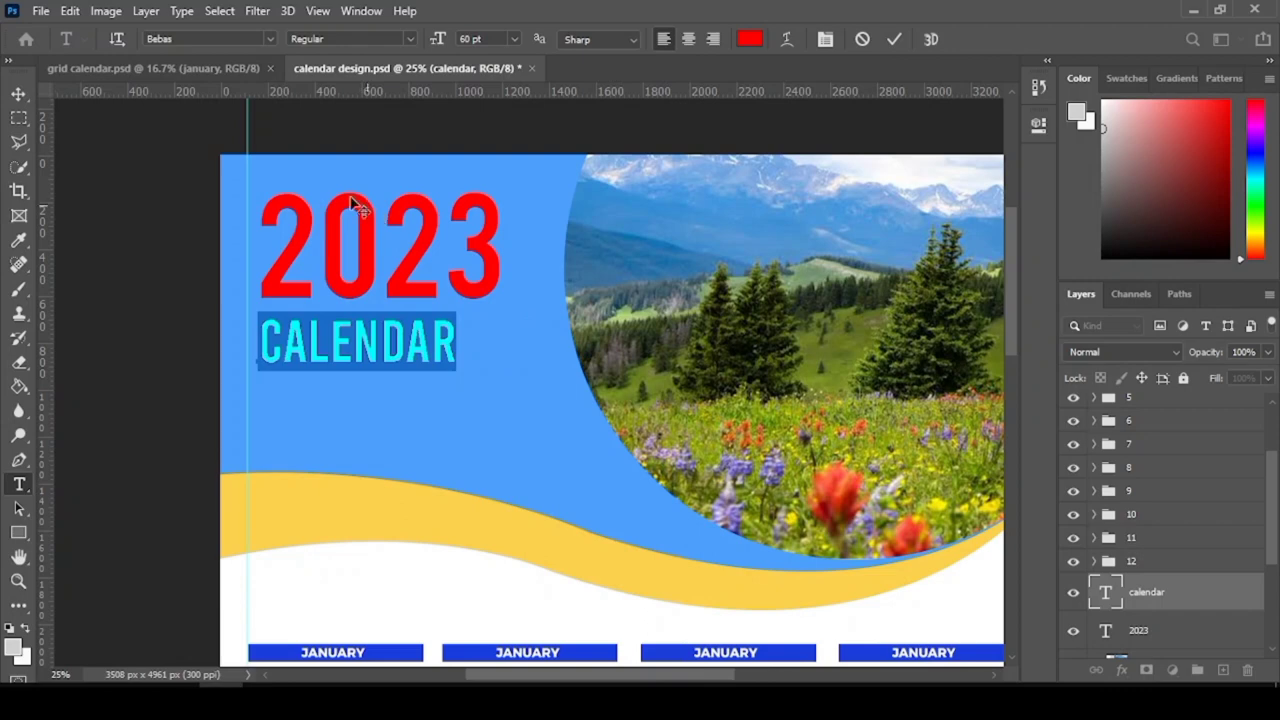
left_click(20, 94)
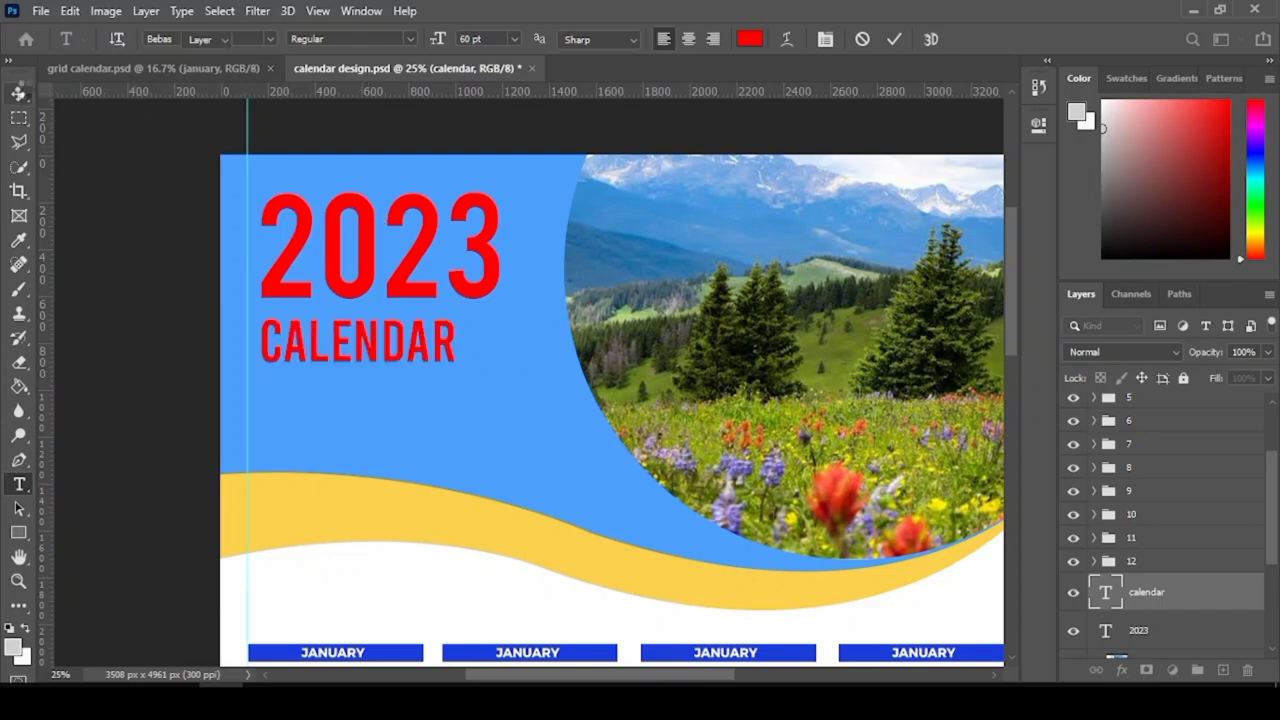
- Scale CALENDAR up to about 133% with Ctrl+T and commit
left_click(70, 11)
key("Escape")
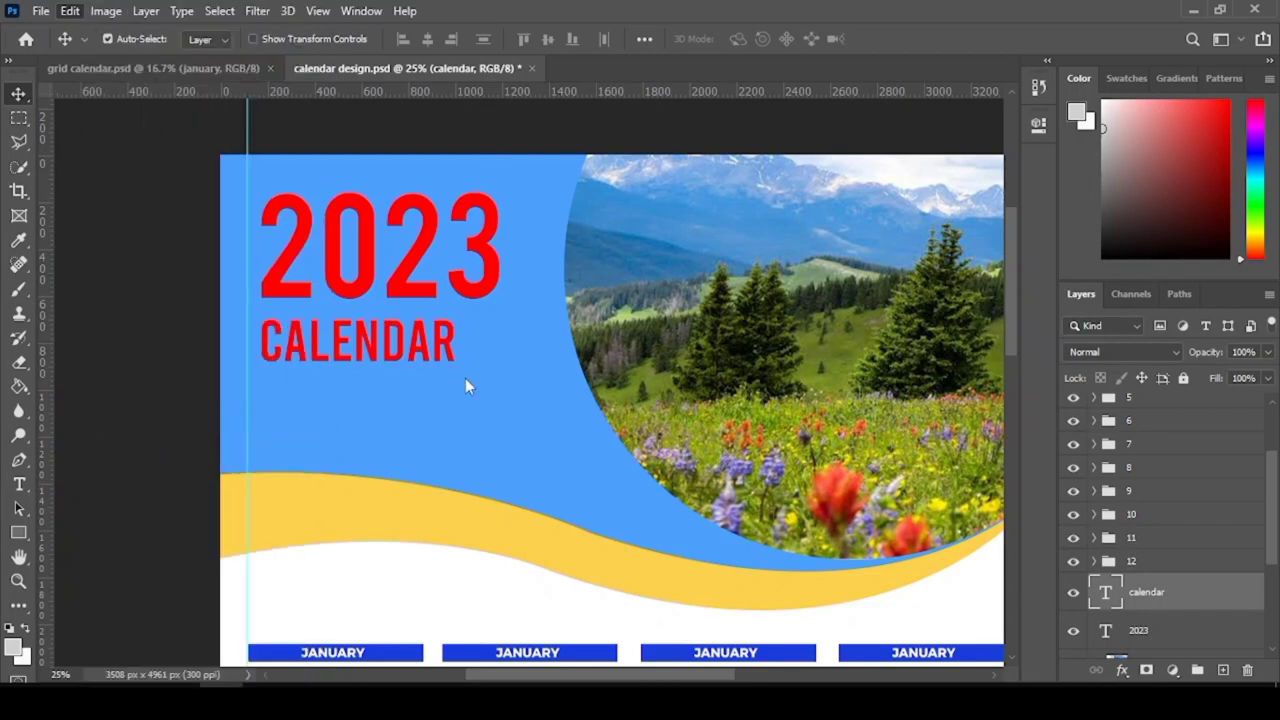
key("ctrl+t")
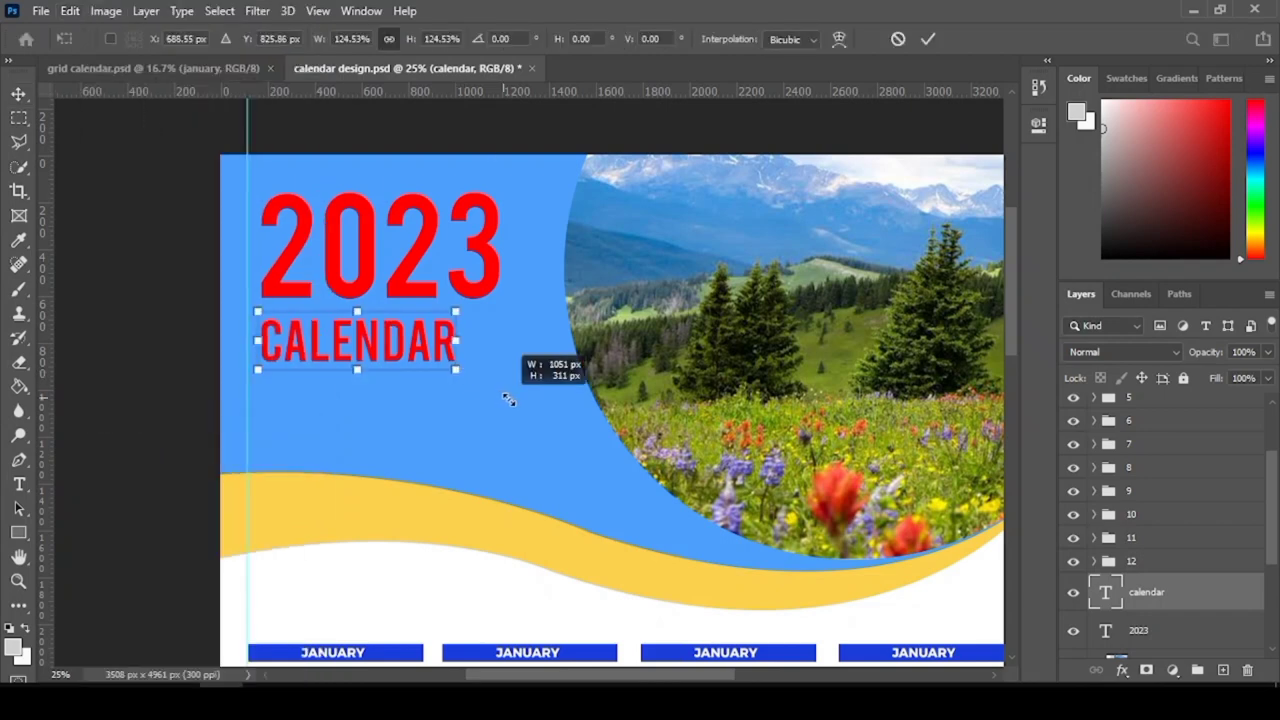
left_click_drag(508, 399, 500, 359)
key("Return")
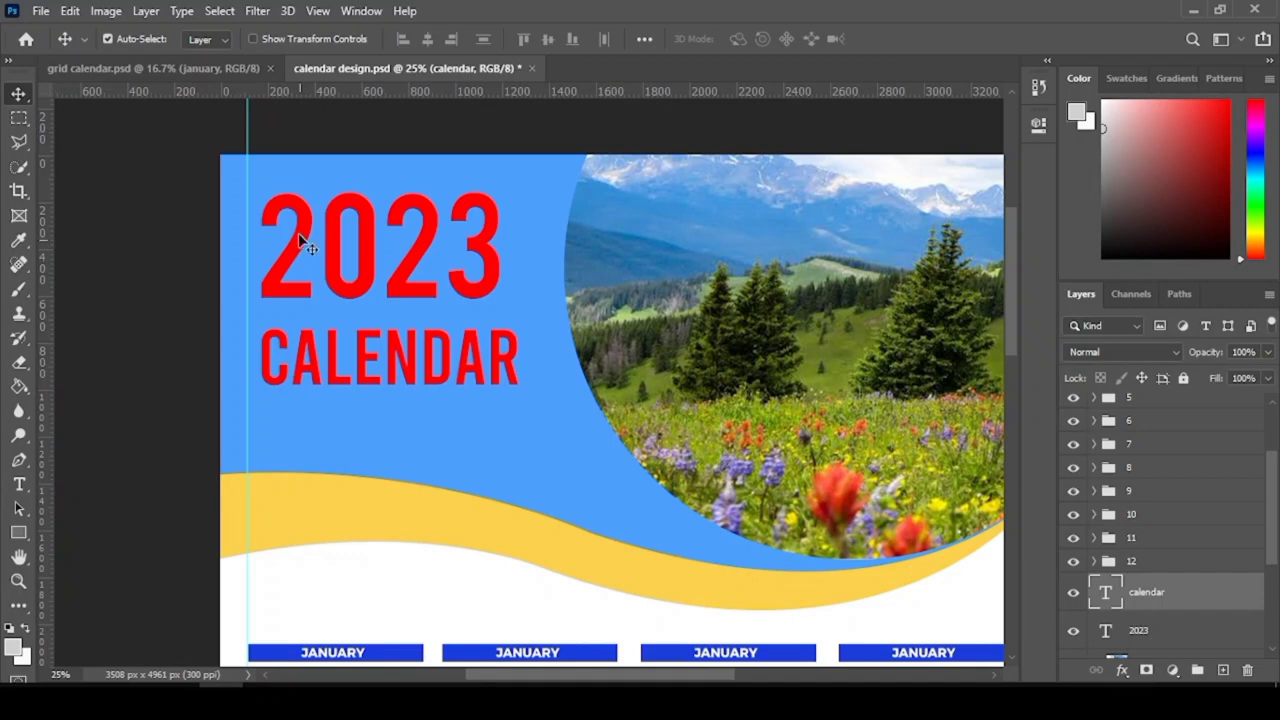
- Move 2023 up and CALENDAR up to close the gap between them
left_click_drag(298, 240, 299, 232)
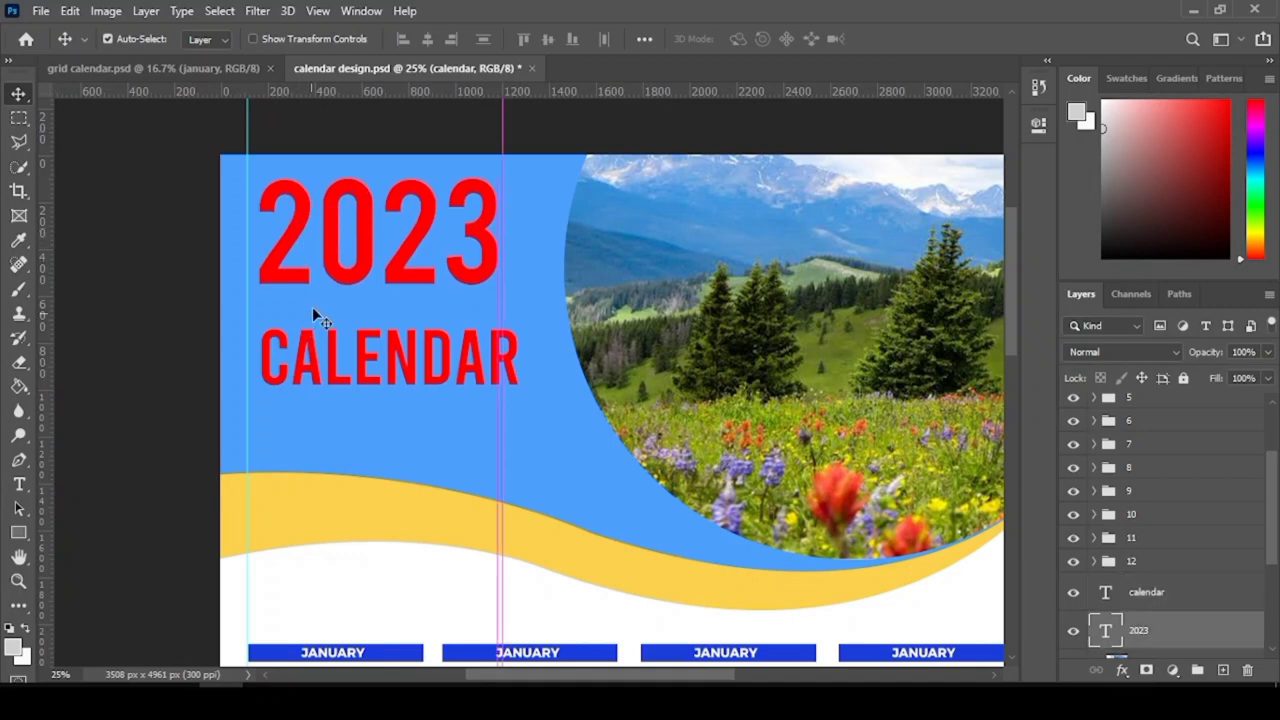
left_click_drag(311, 345, 307, 314)
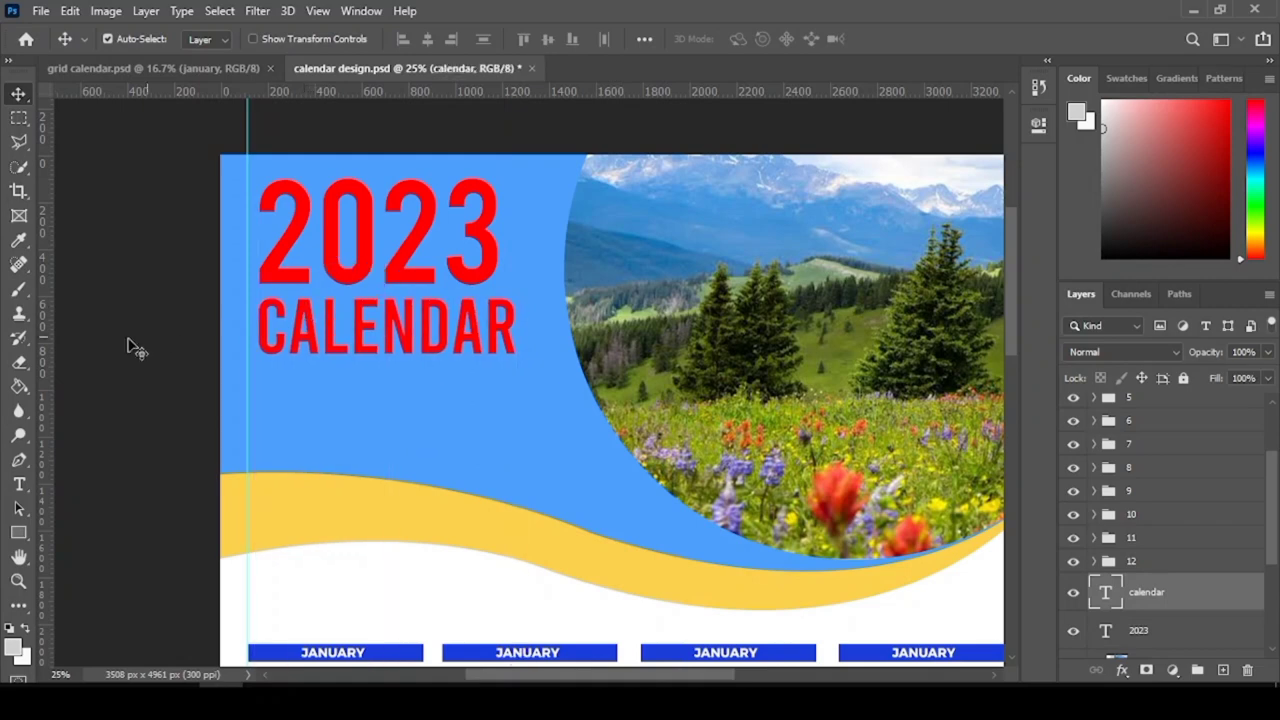
left_click_drag(19, 484, 90, 484)
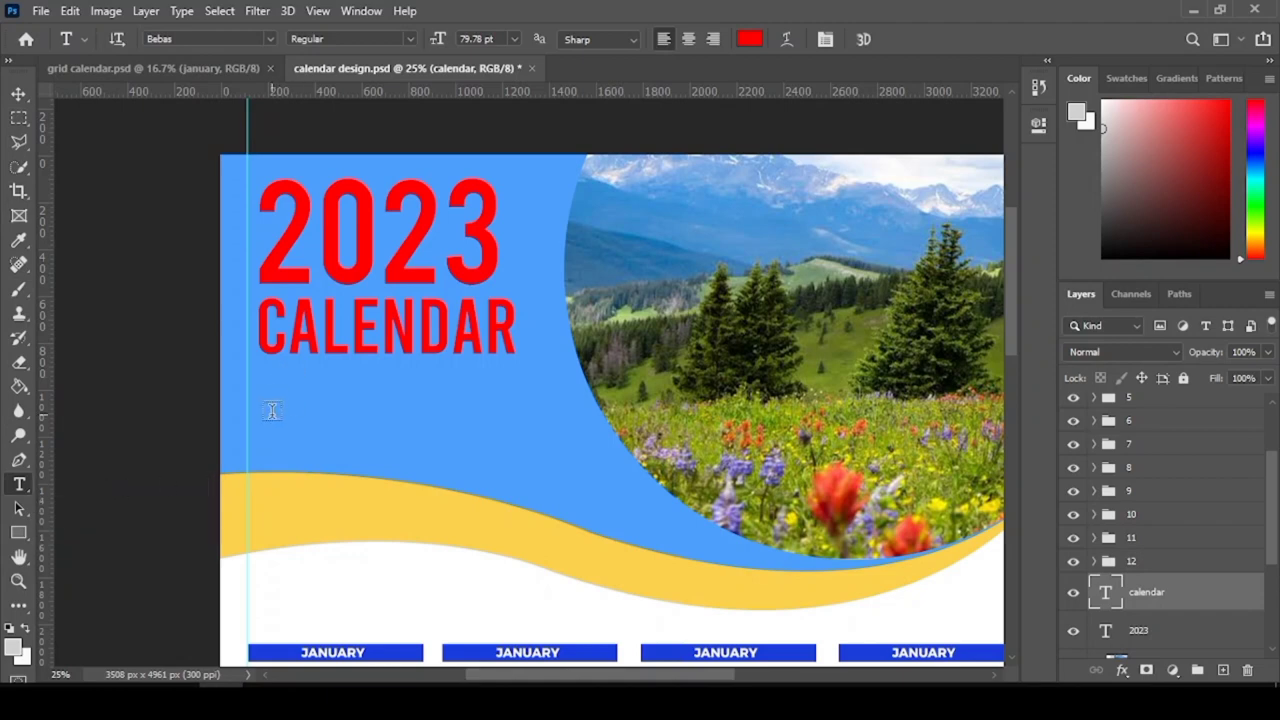
- Type HAPPY NEW YEAR below CALENDAR and align it to a new left guide
left_click(287, 399)
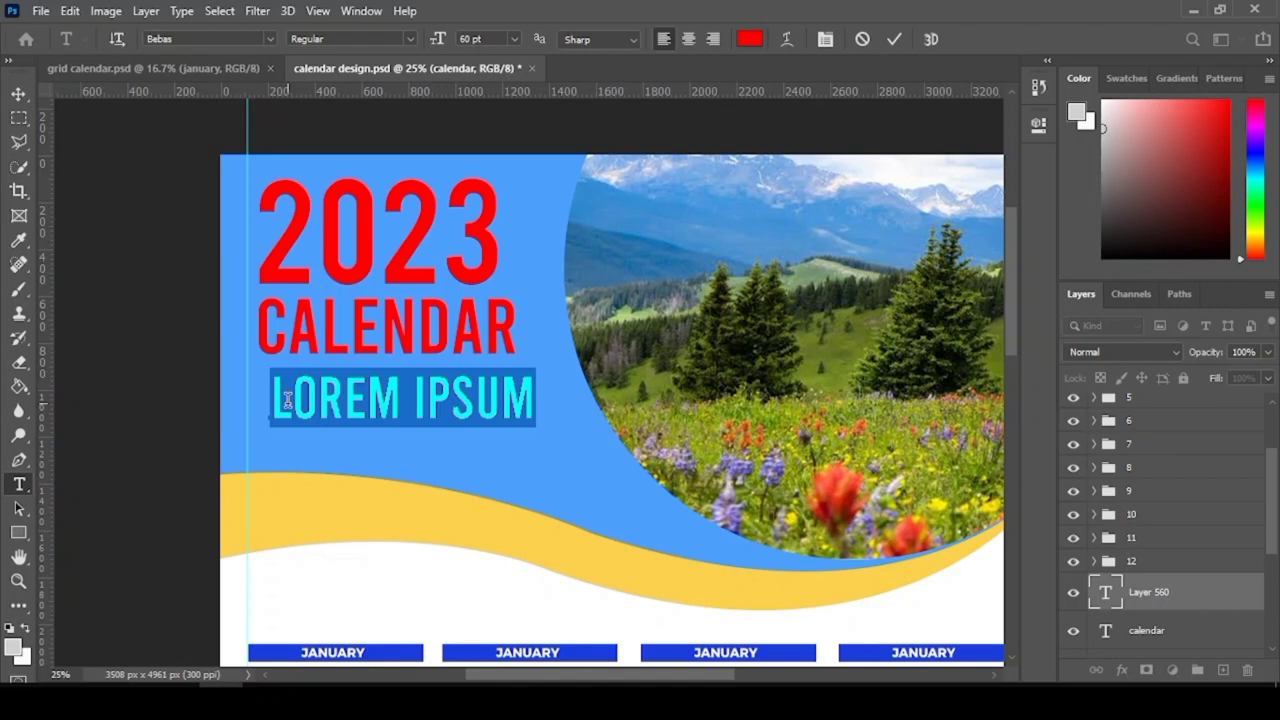
left_click(287, 399)
type("HAPPY")
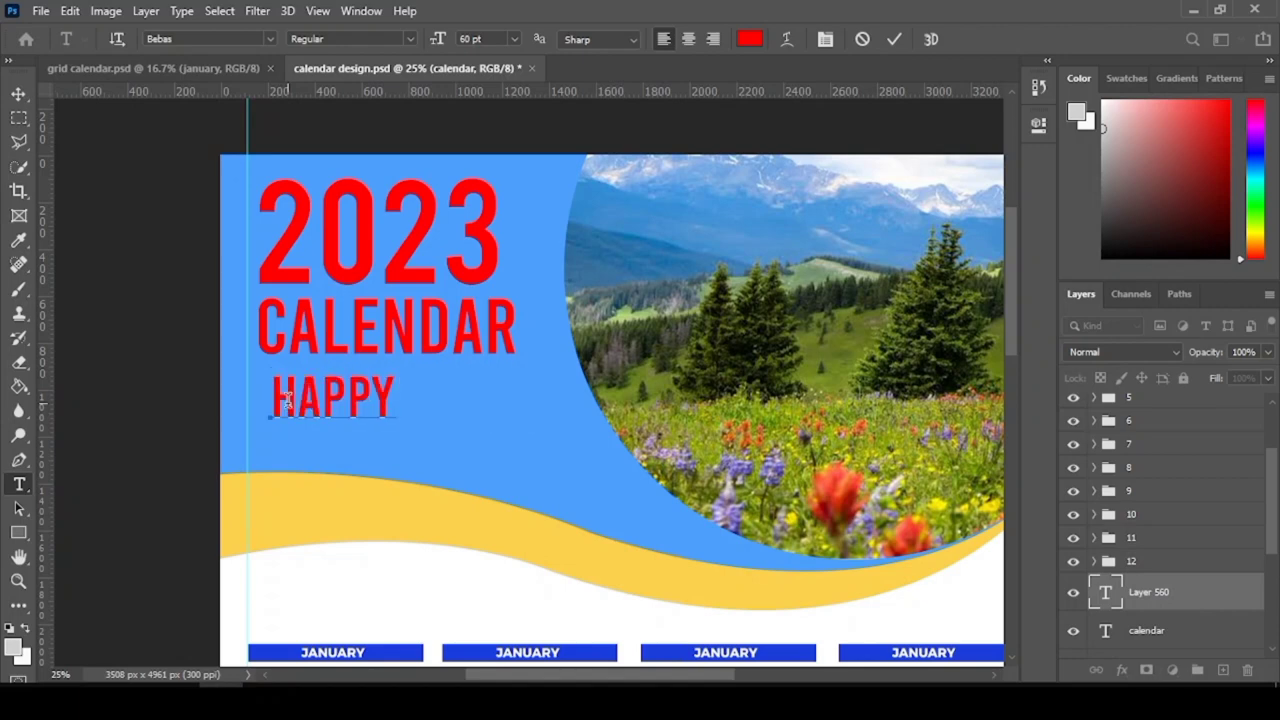
type(" NEW")
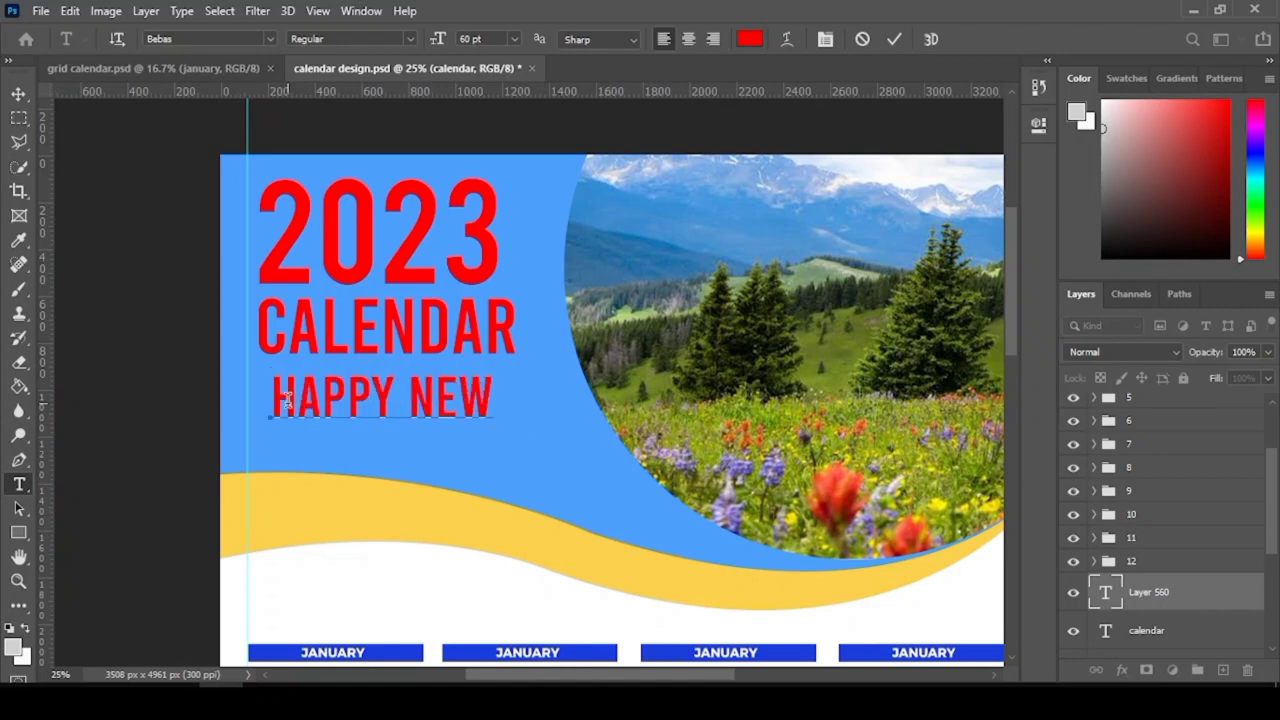
type(" YEAR")
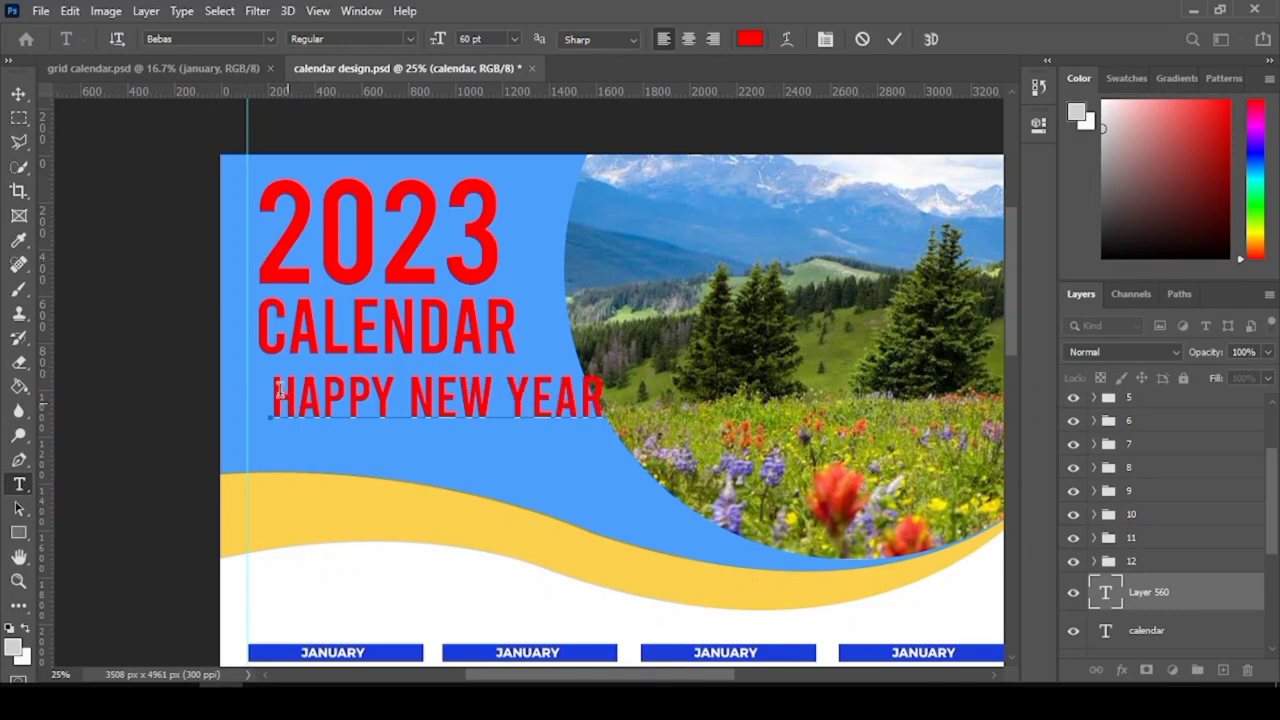
left_click(20, 94)
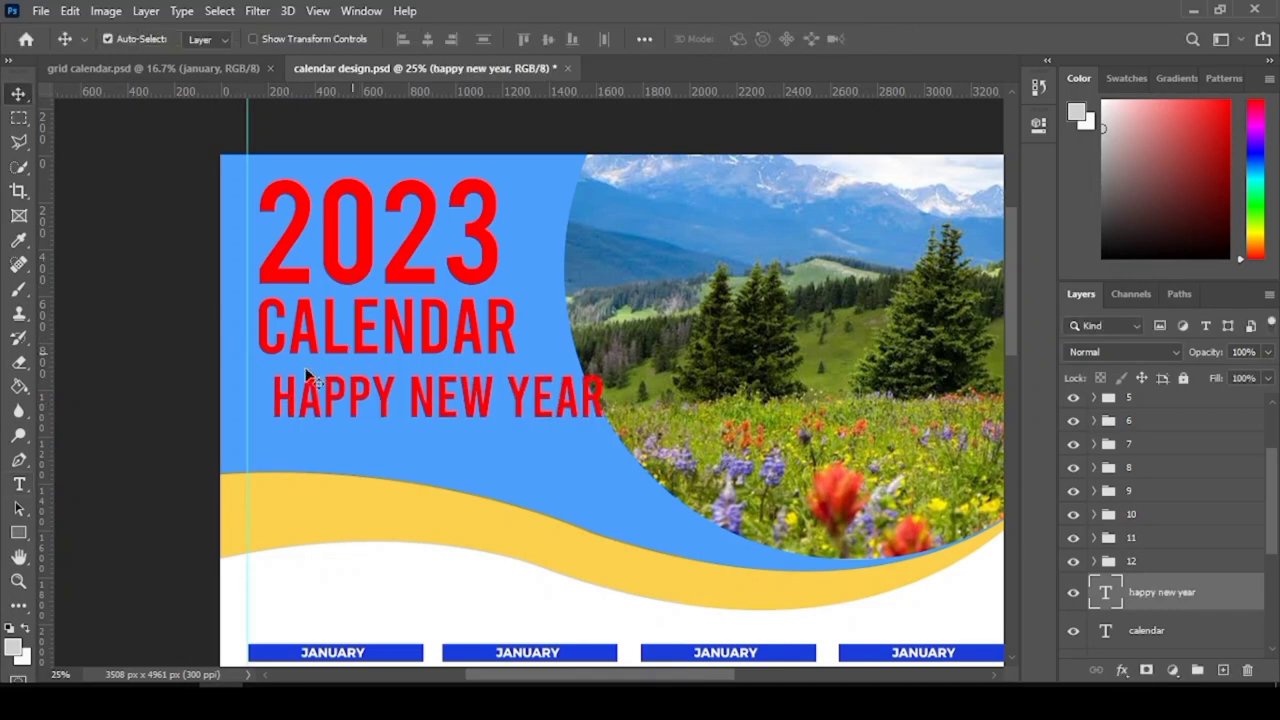
left_click_drag(42, 358, 258, 363)
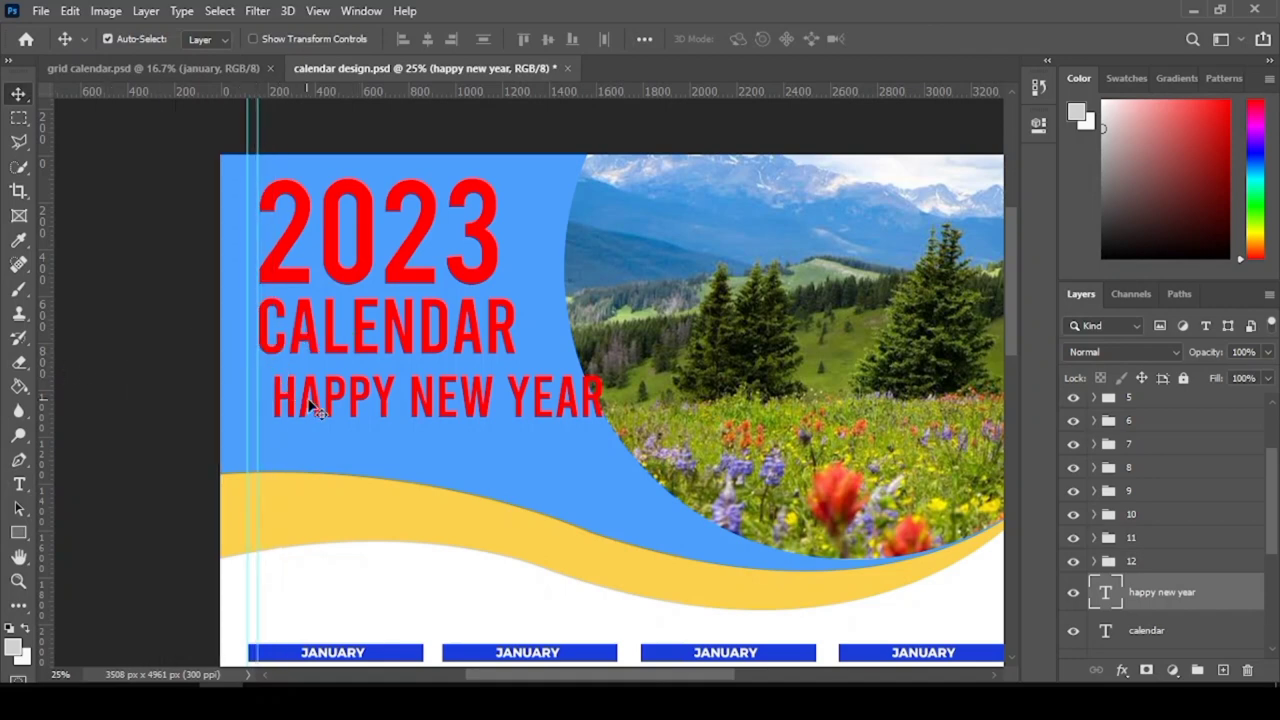
left_click_drag(286, 409, 273, 414)
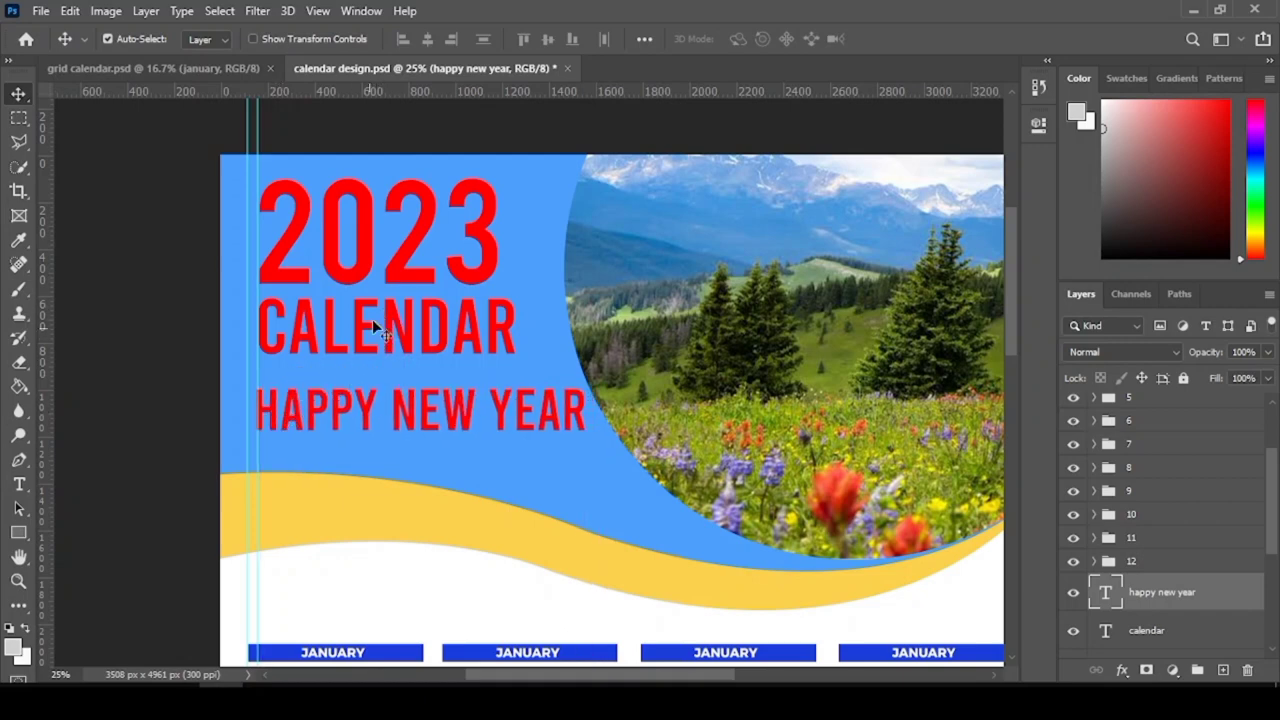
- Free Transform the 2023 heading to about 108% and apply the resize
left_click(479, 275)
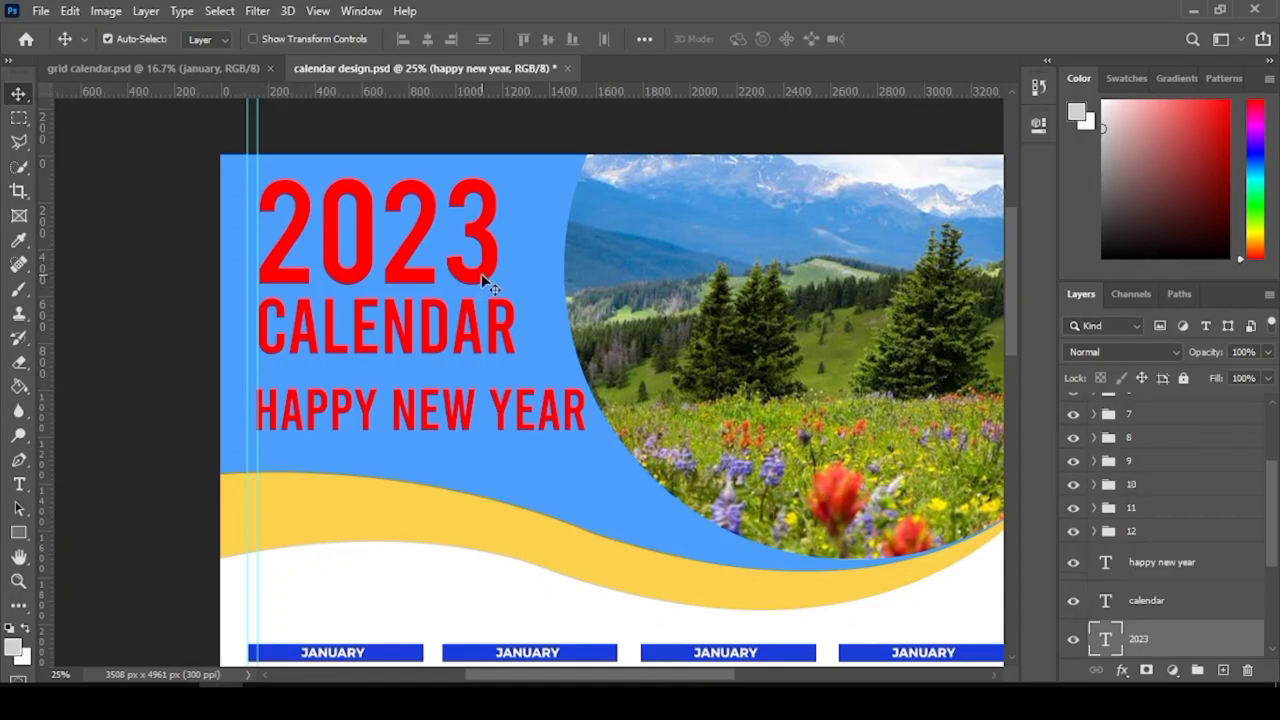
left_click(70, 10)
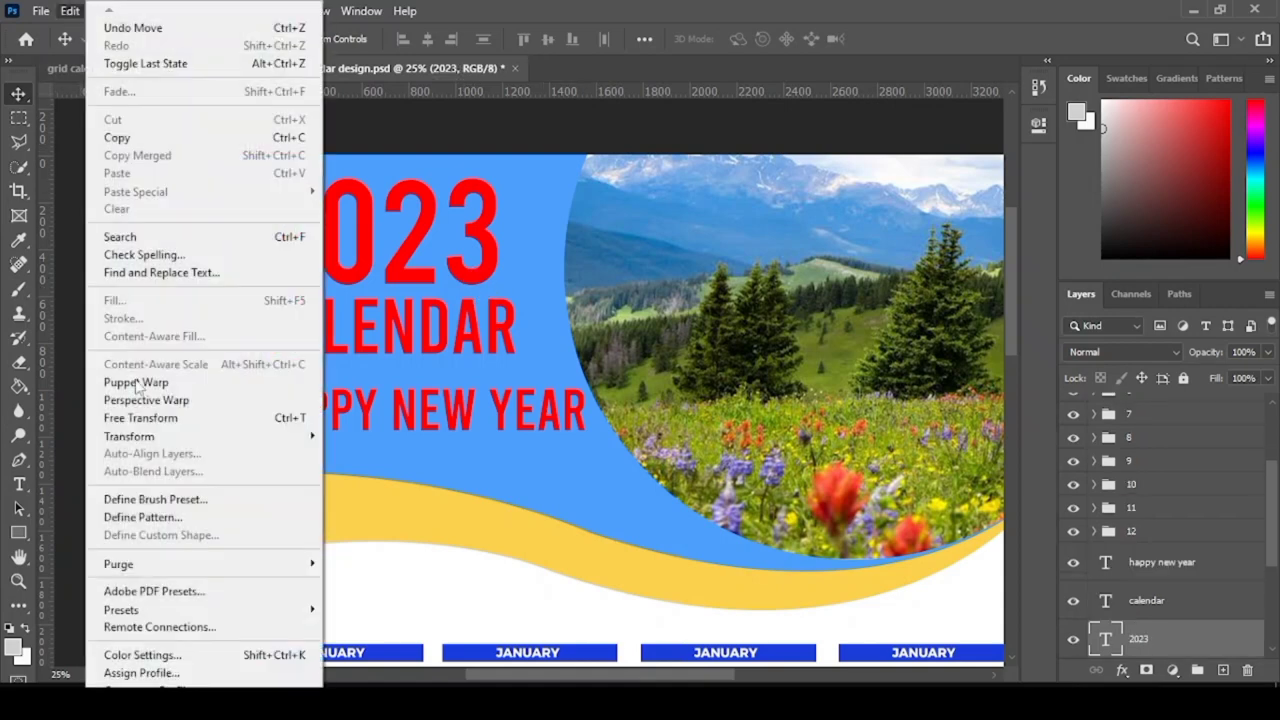
left_click(140, 418)
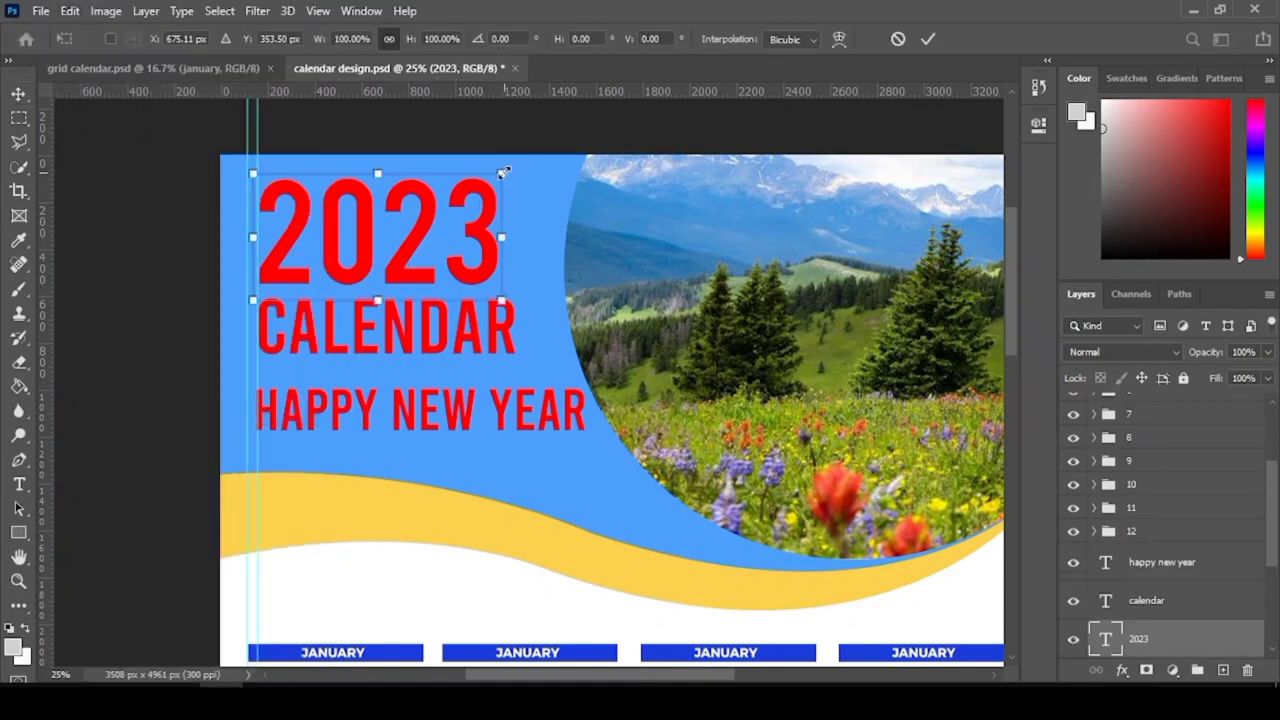
left_click_drag(503, 172, 517, 165)
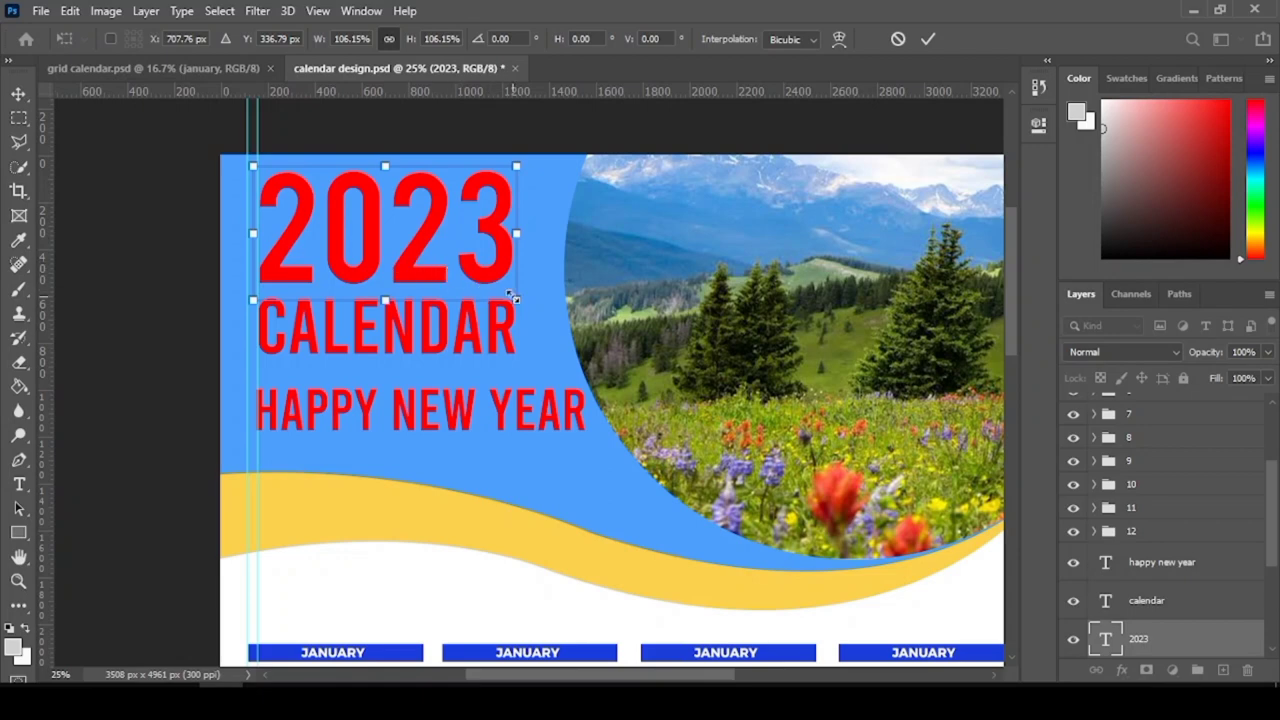
left_click_drag(515, 299, 522, 302)
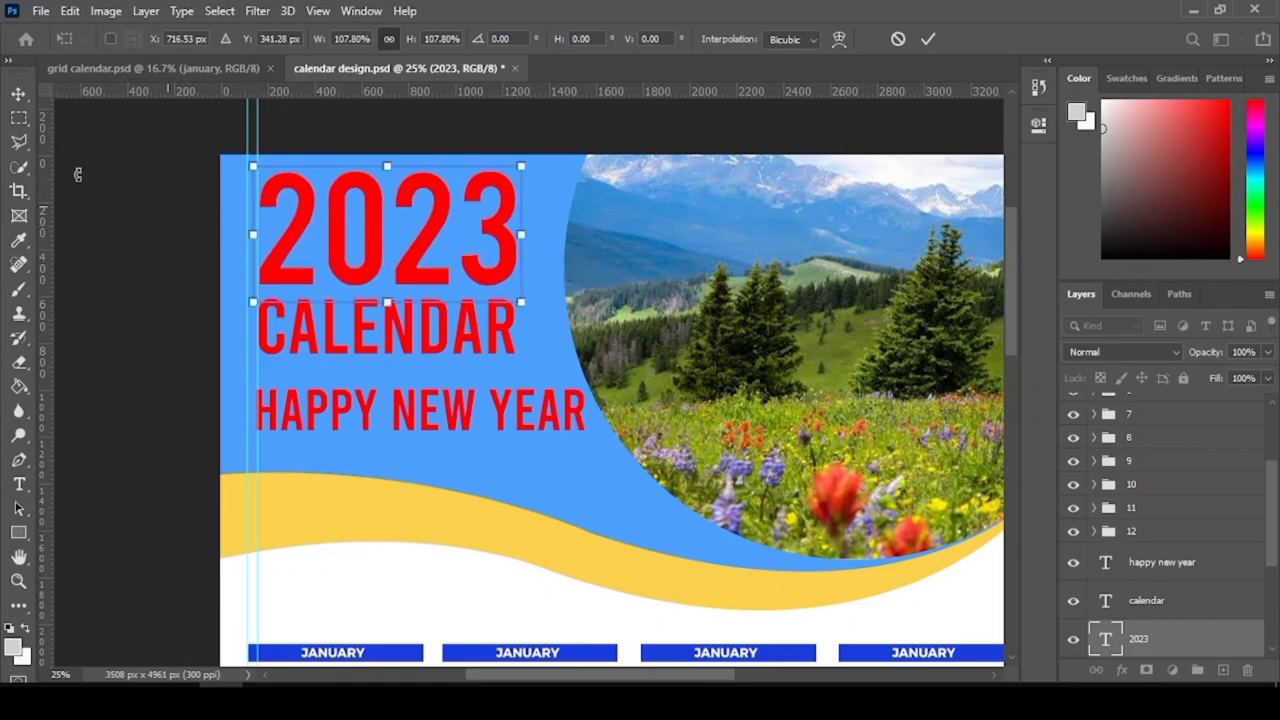
left_click(19, 97)
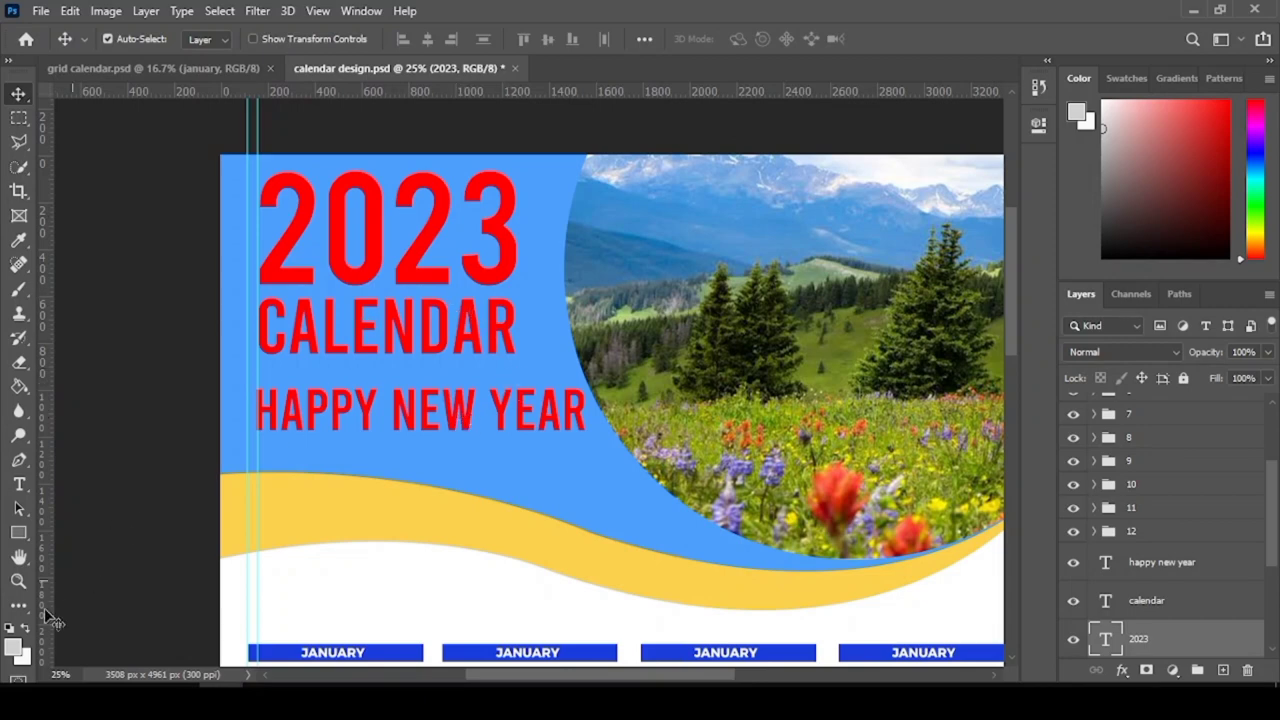
- Fit the poster on screen, then zoom in to 16.7% on the month grids
left_click(18, 580)
right_click(258, 380)
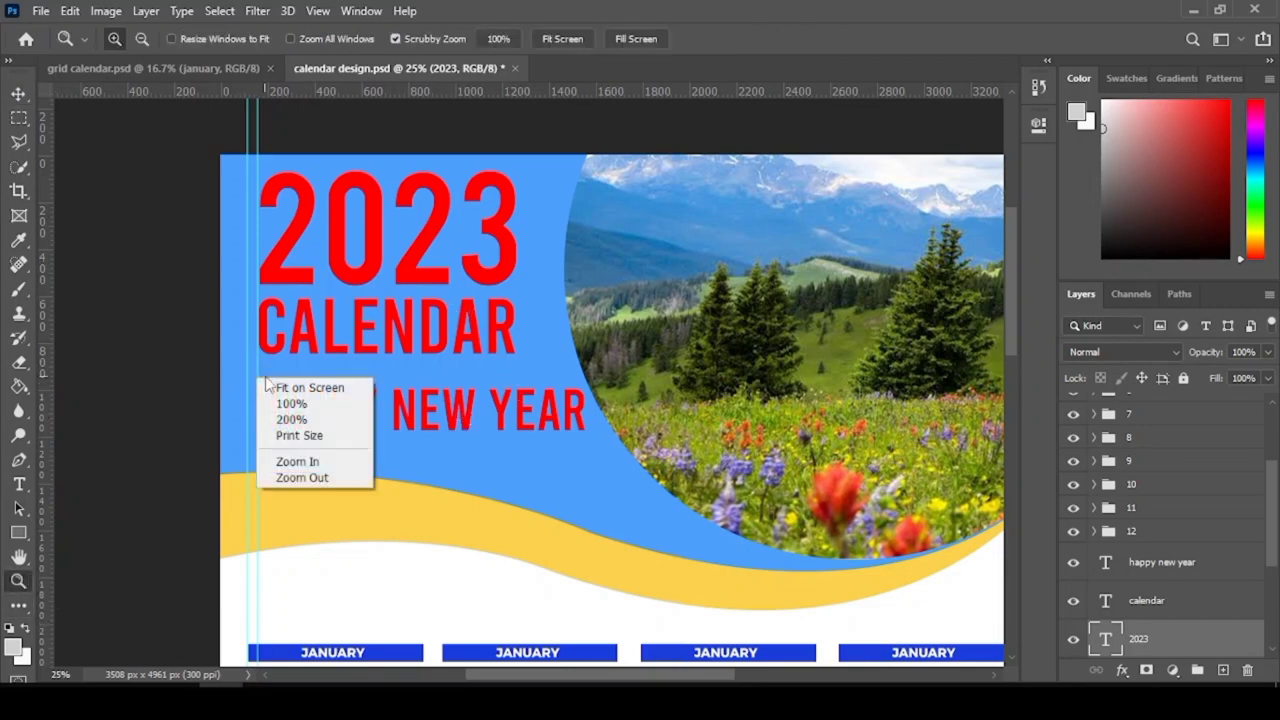
left_click(264, 382)
right_click(273, 388)
left_click(292, 397)
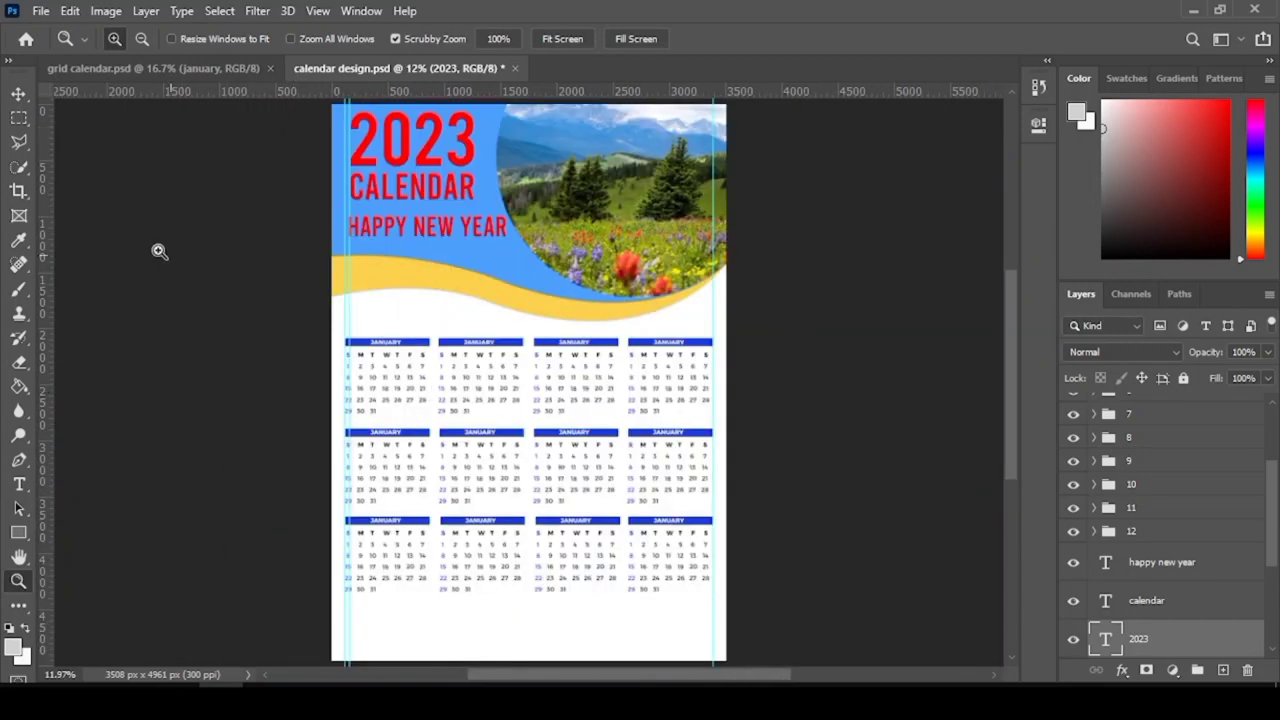
left_click(18, 94)
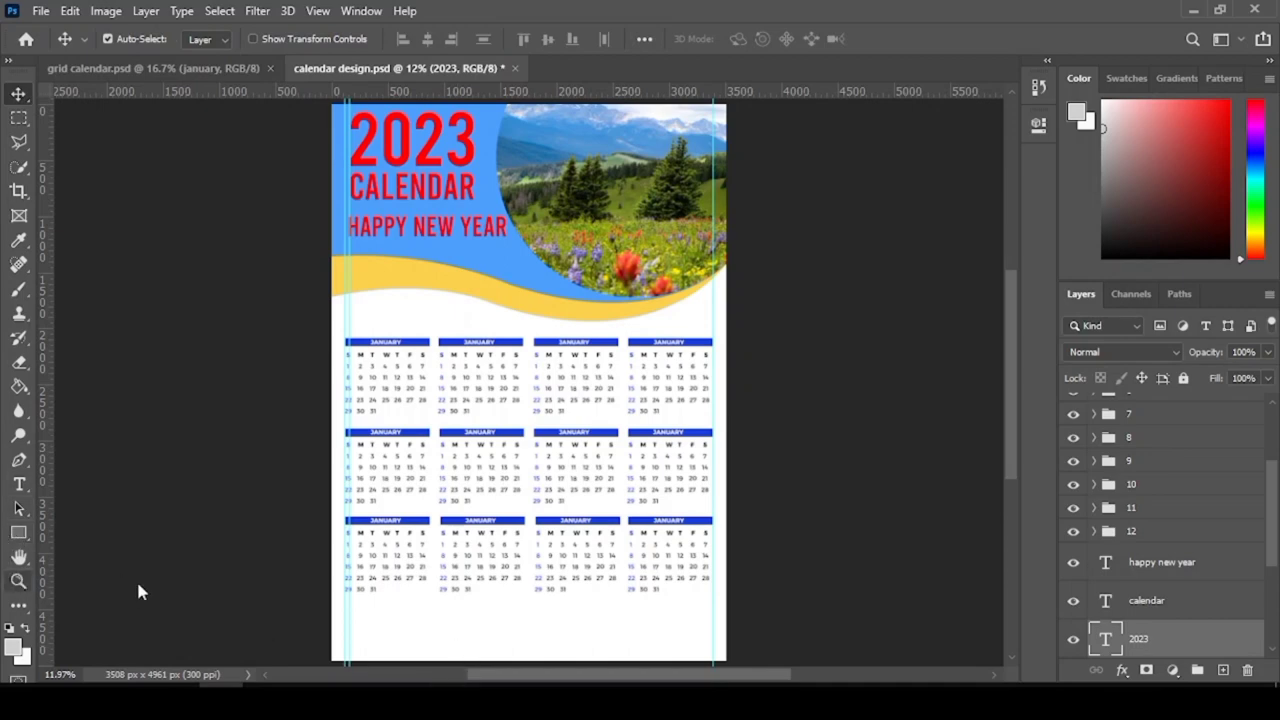
key("z")
left_click(431, 630)
scroll(437, 571, "down", 2)
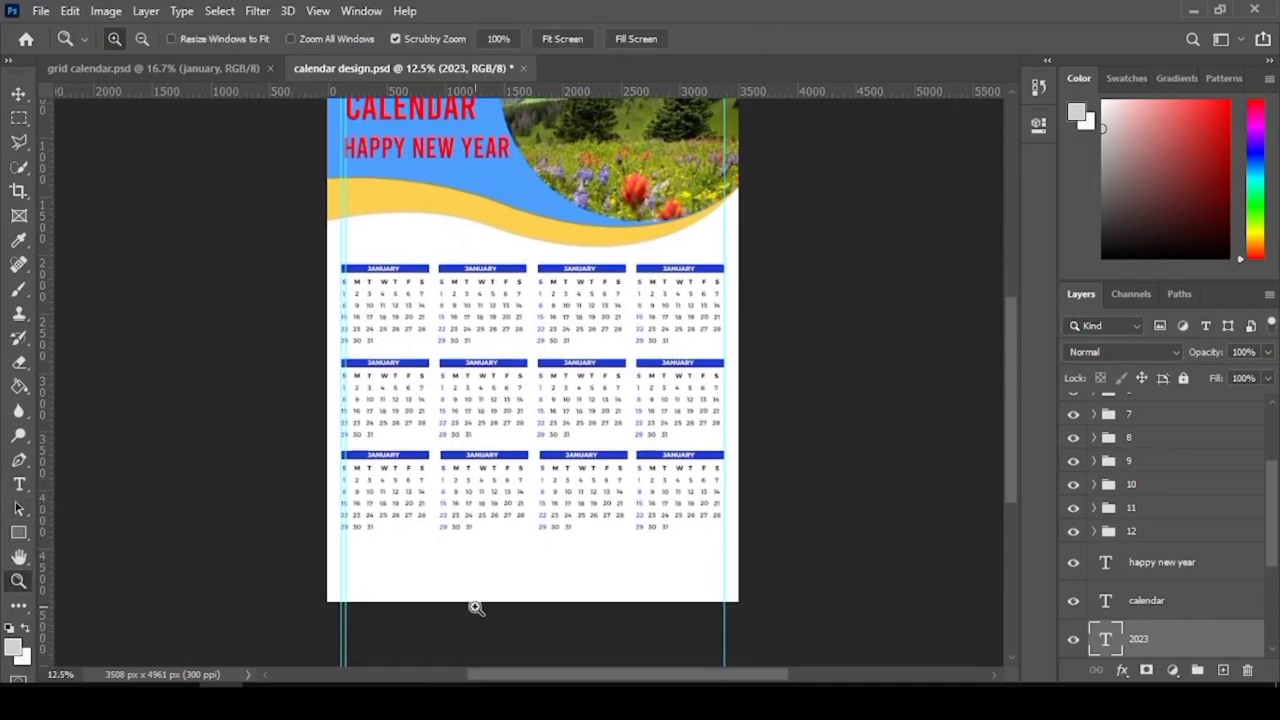
left_click(475, 607)
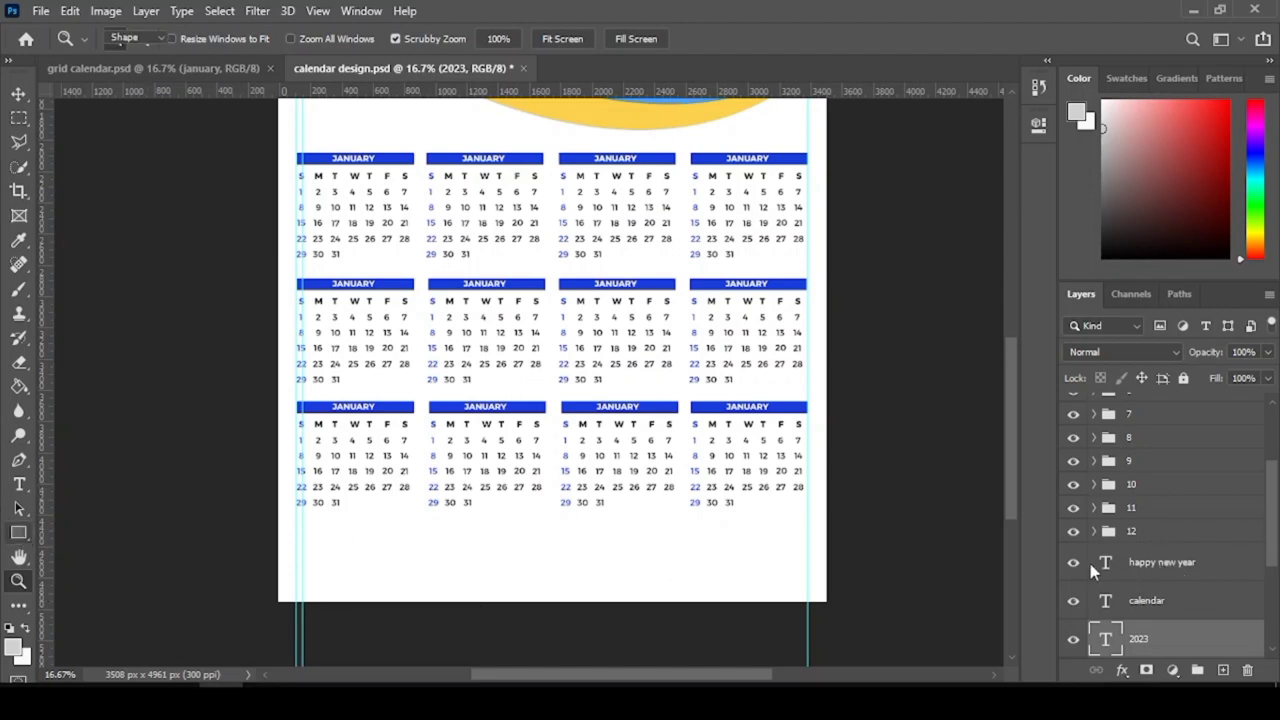
- Draw a wide full-width rectangle across the bottom of the poster
left_click(19, 532)
left_click(132, 537)
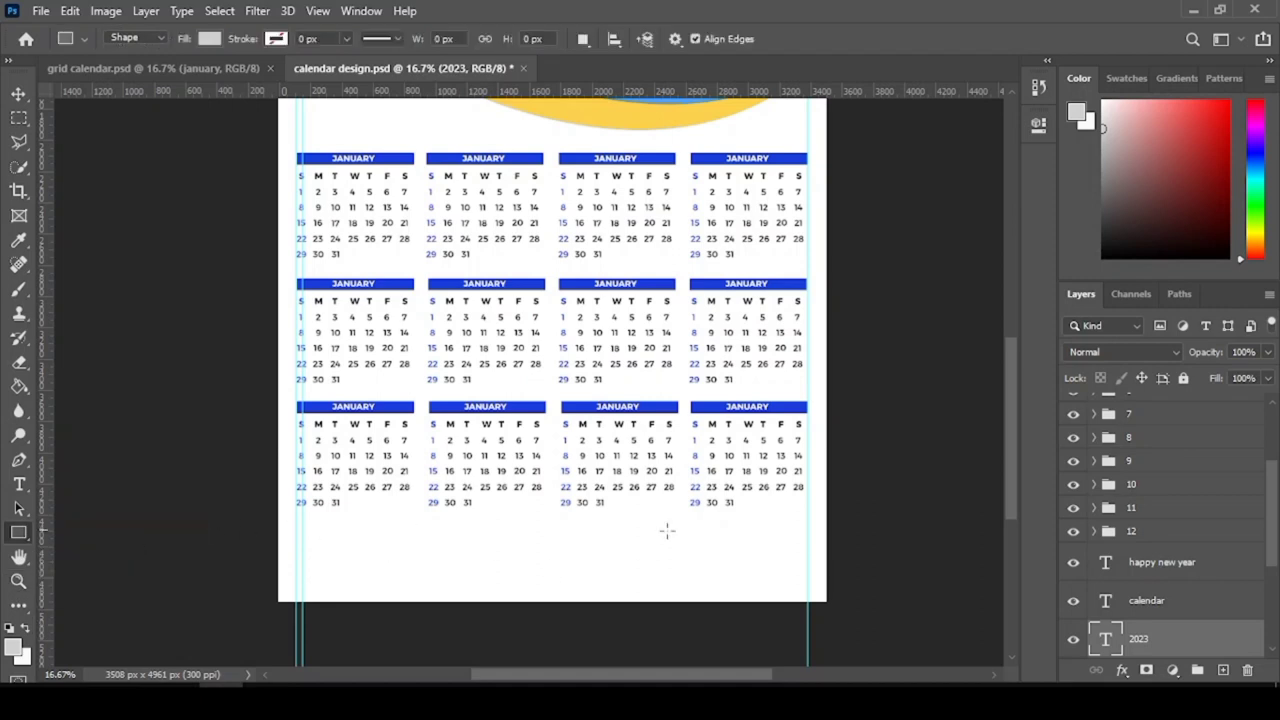
left_click(1180, 570)
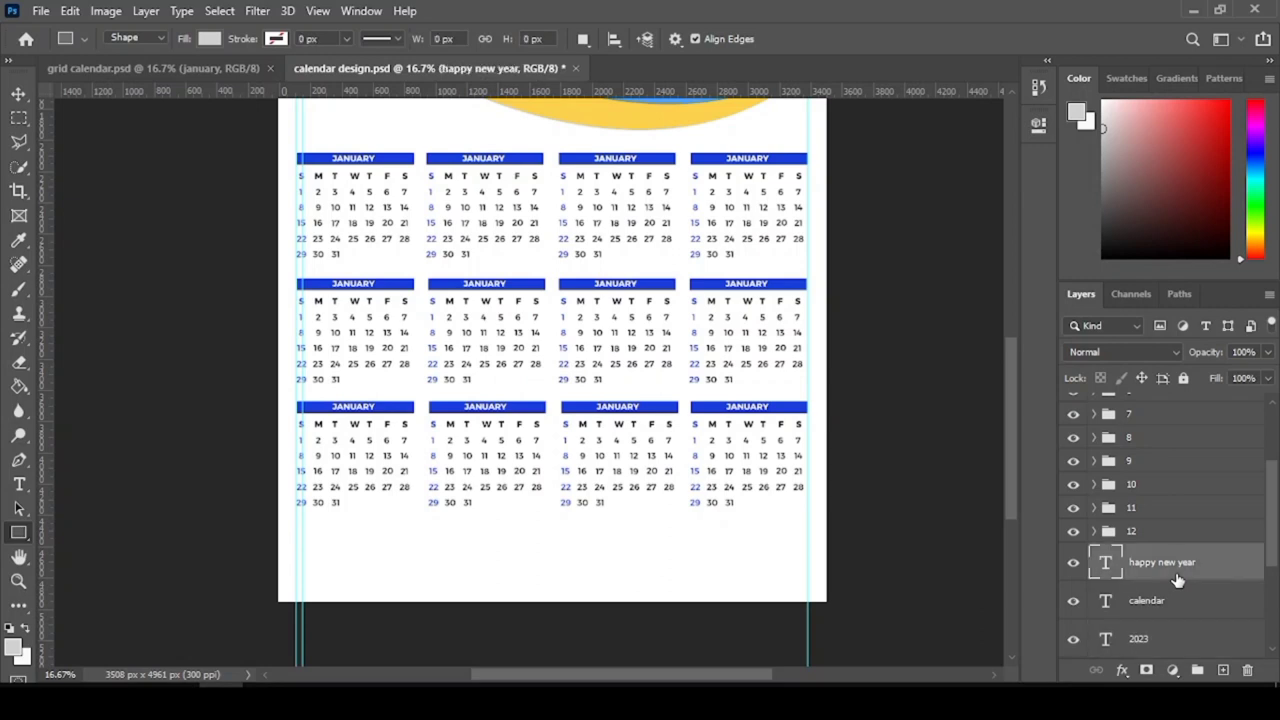
left_click_drag(266, 528, 838, 608)
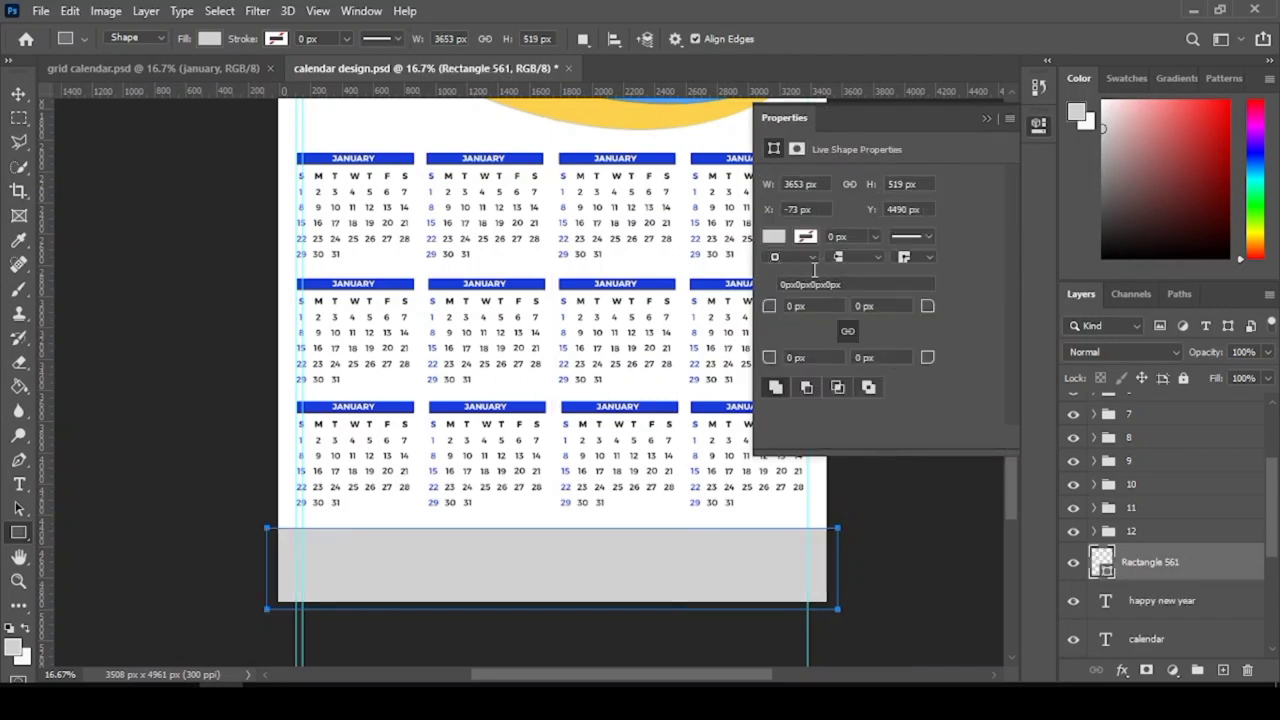
- Fill the rectangle with a dark brown-grey colour from the Color Picker
left_click(778, 237)
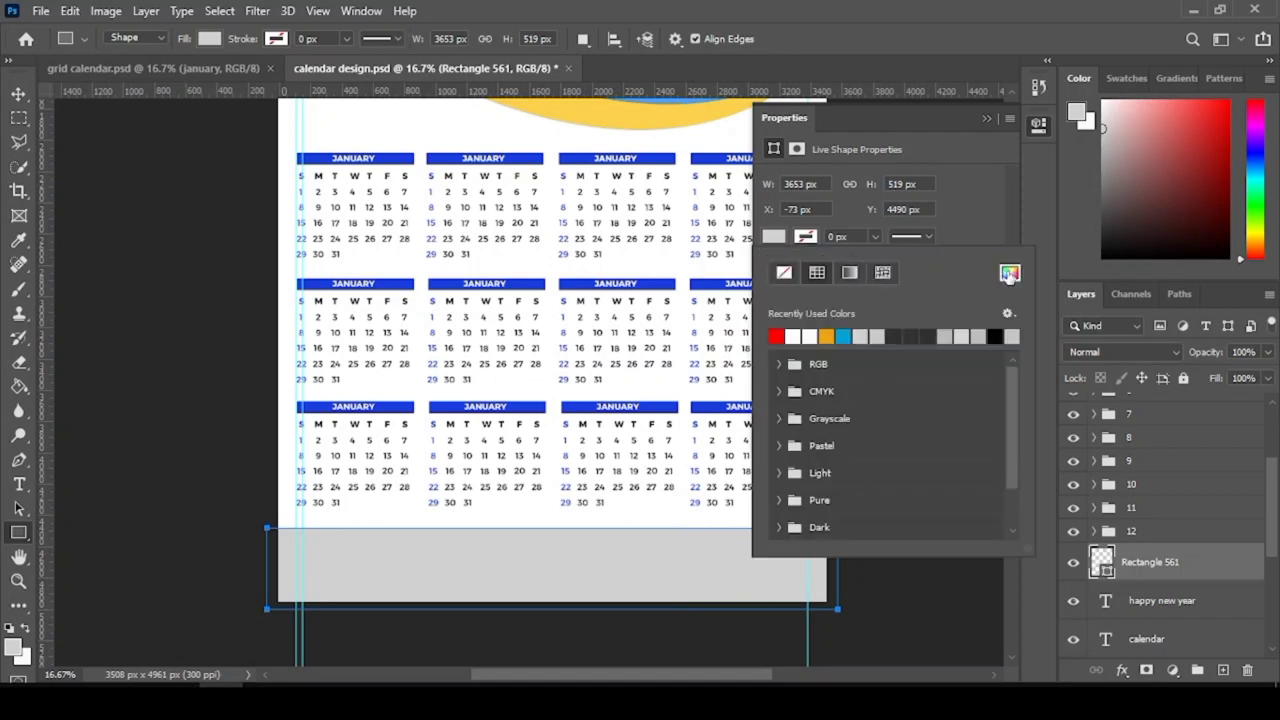
left_click(1010, 274)
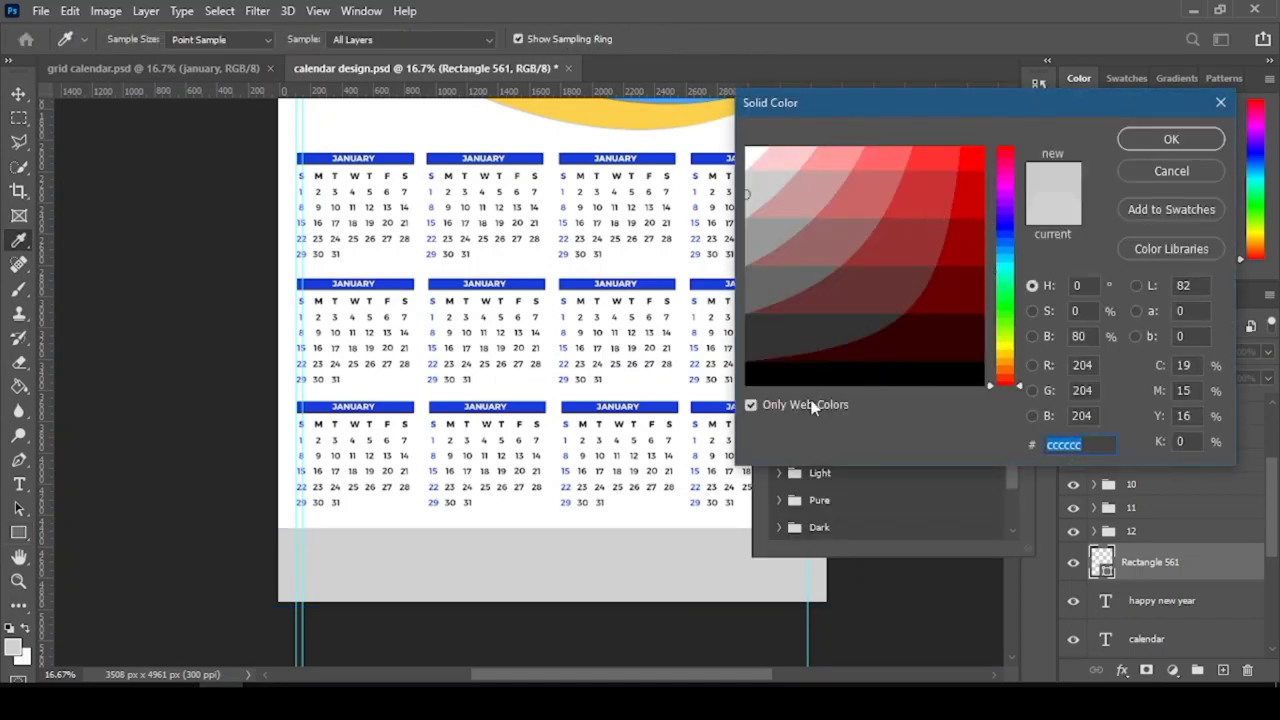
left_click(812, 407)
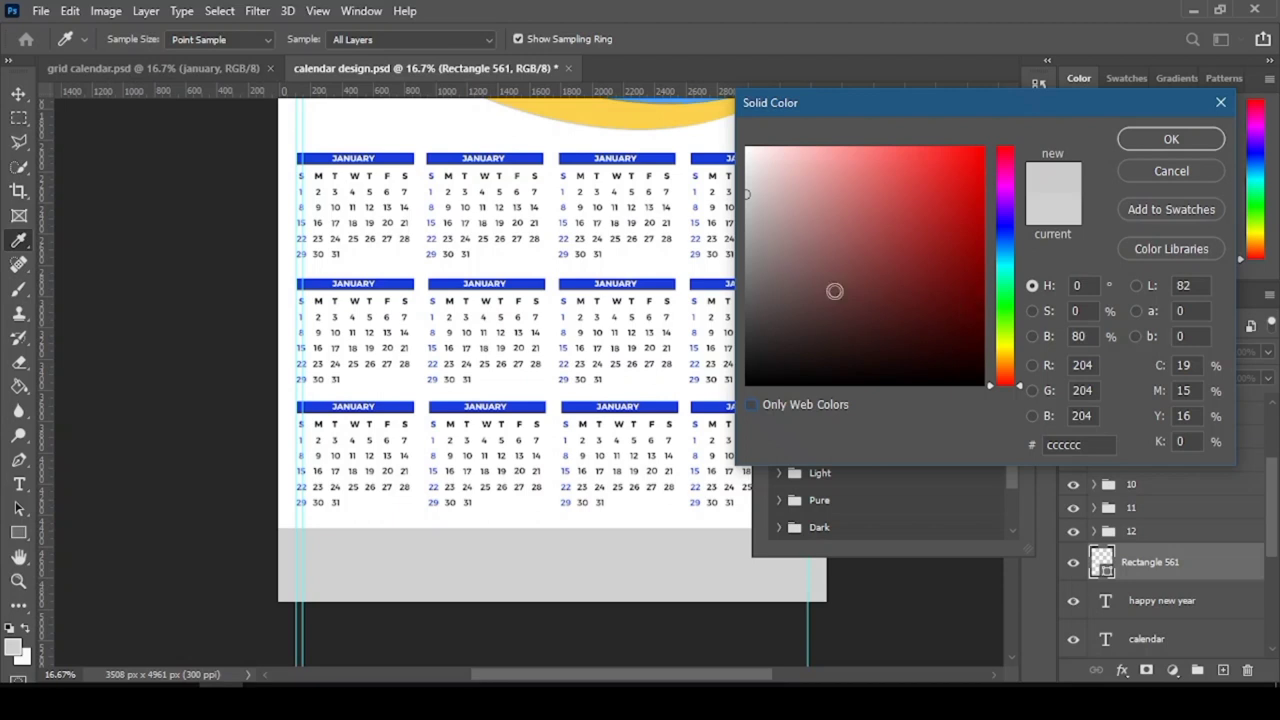
left_click_drag(834, 291, 814, 223)
left_click(1171, 139)
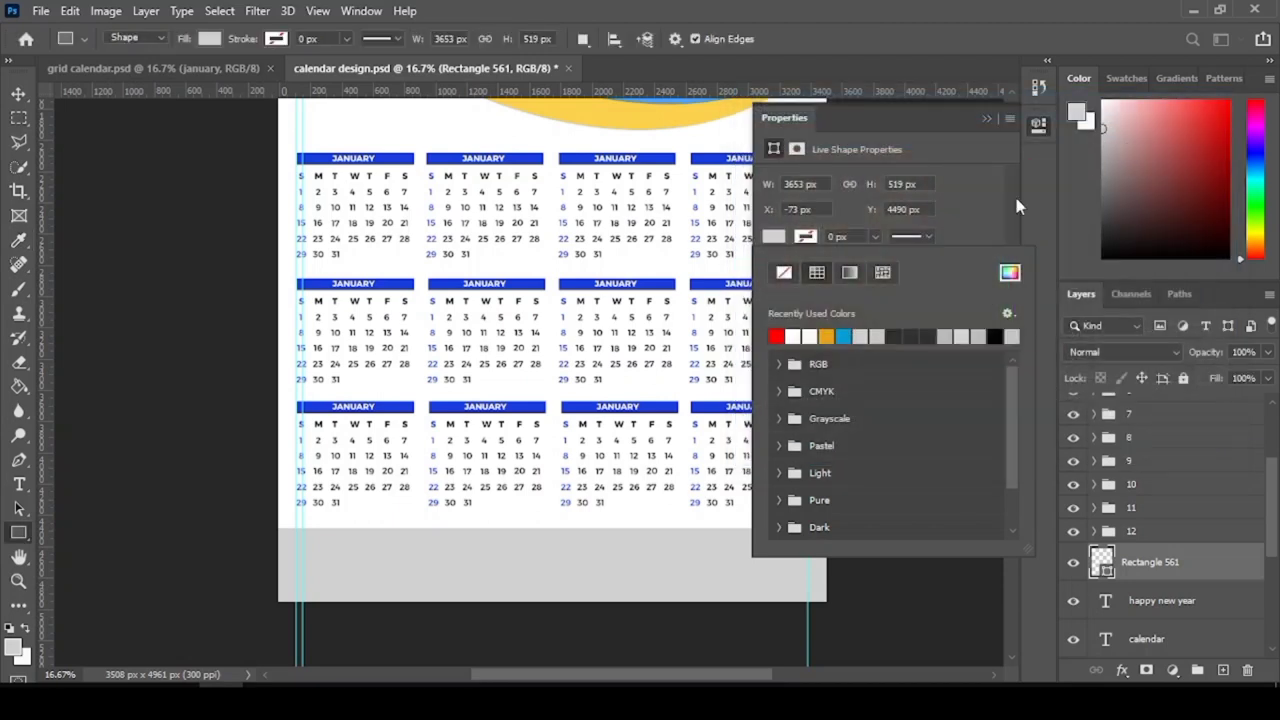
left_click(1010, 272)
left_click(800, 266)
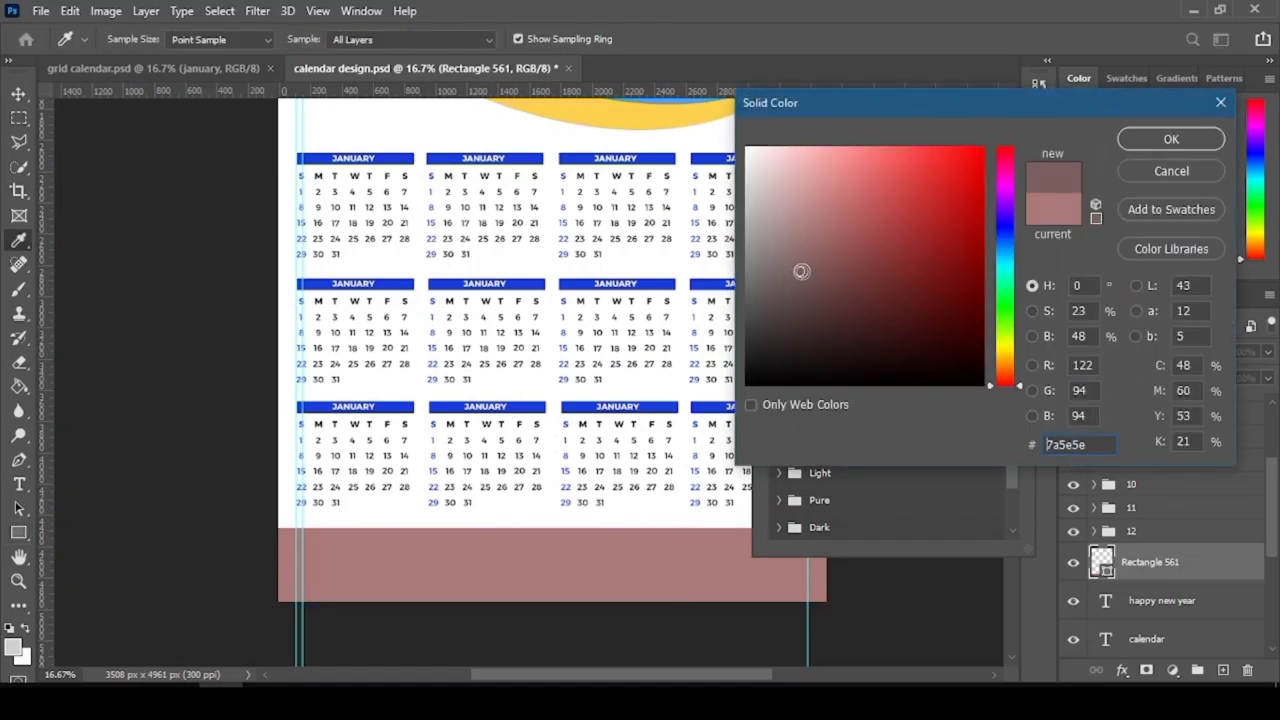
left_click(800, 308)
left_click(1182, 142)
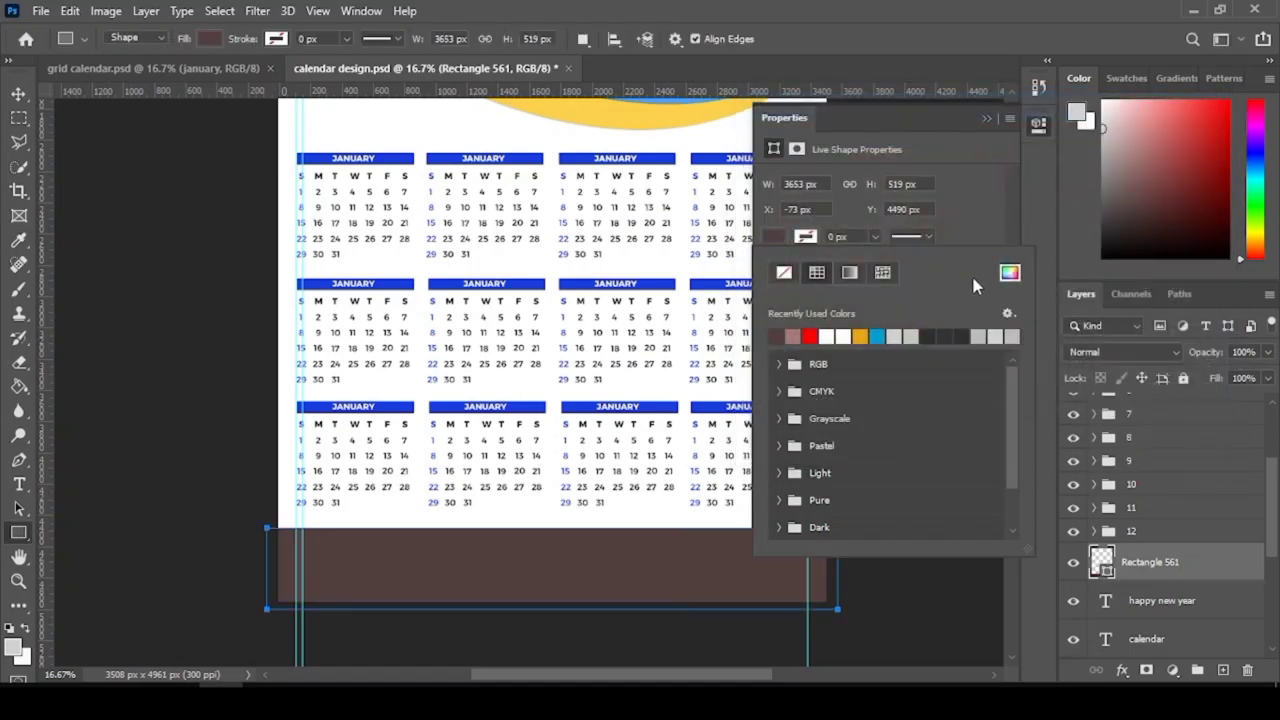
- Close the shape properties and review the 3653 × 519 px footer rectangle
left_click(890, 127)
left_click(986, 119)
left_click(18, 93)
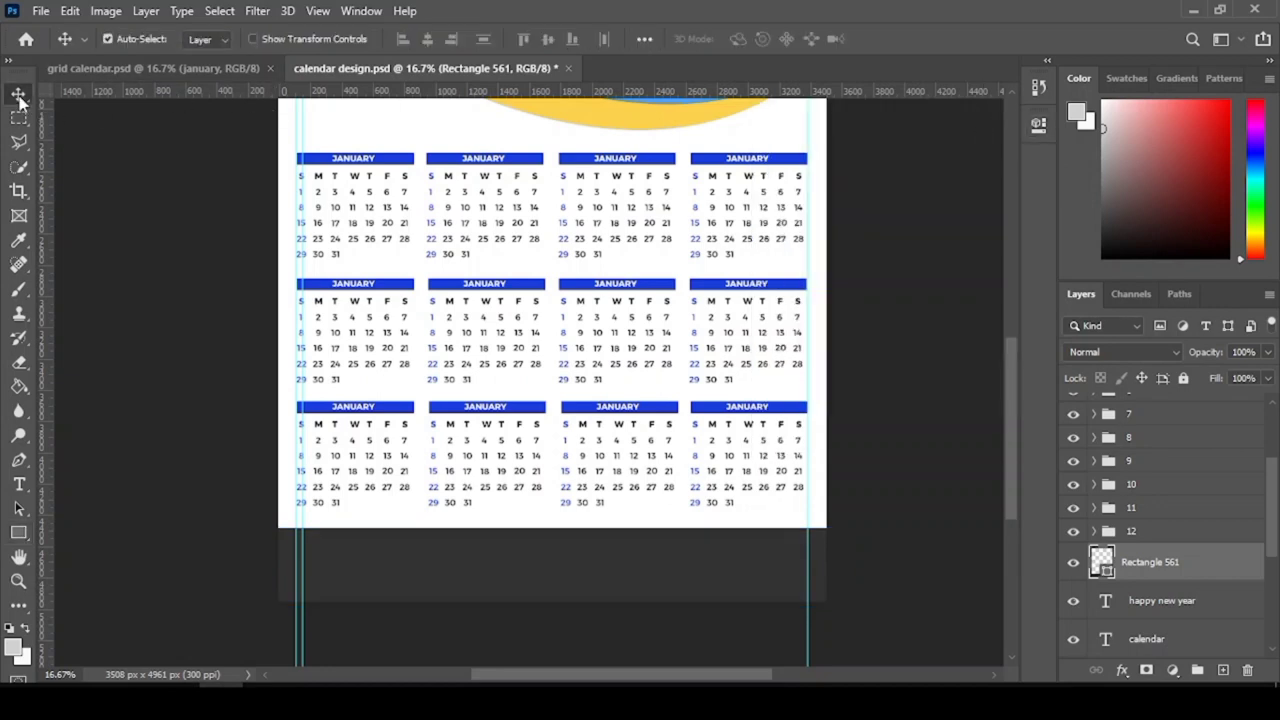
scroll(500, 338, "up", 3)
scroll(514, 338, "up", 5)
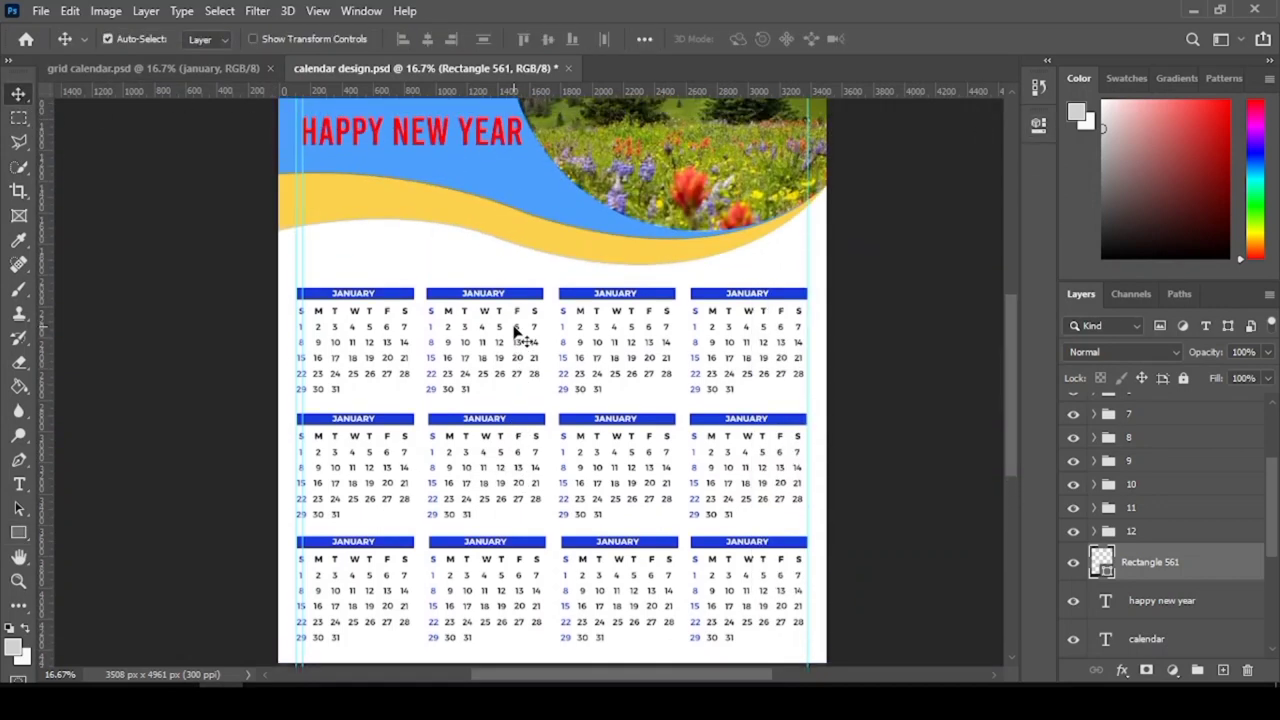
scroll(514, 338, "down", 5)
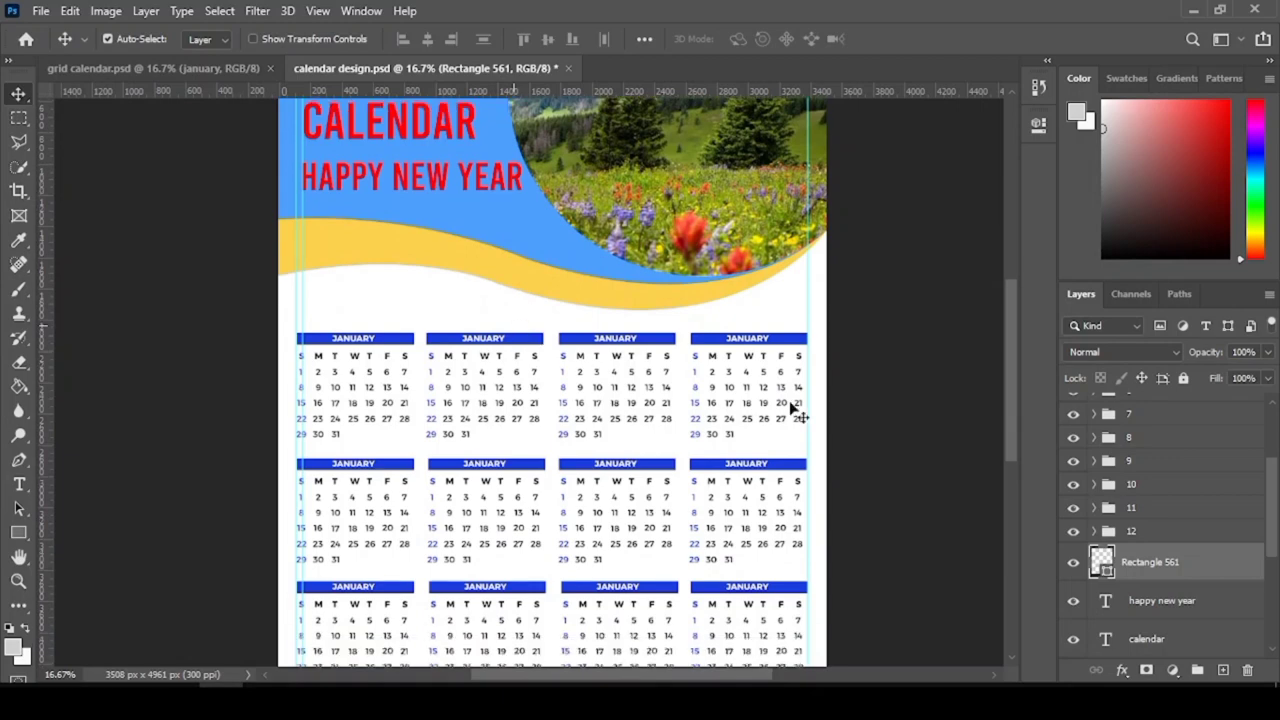
scroll(556, 488, "down", 1)
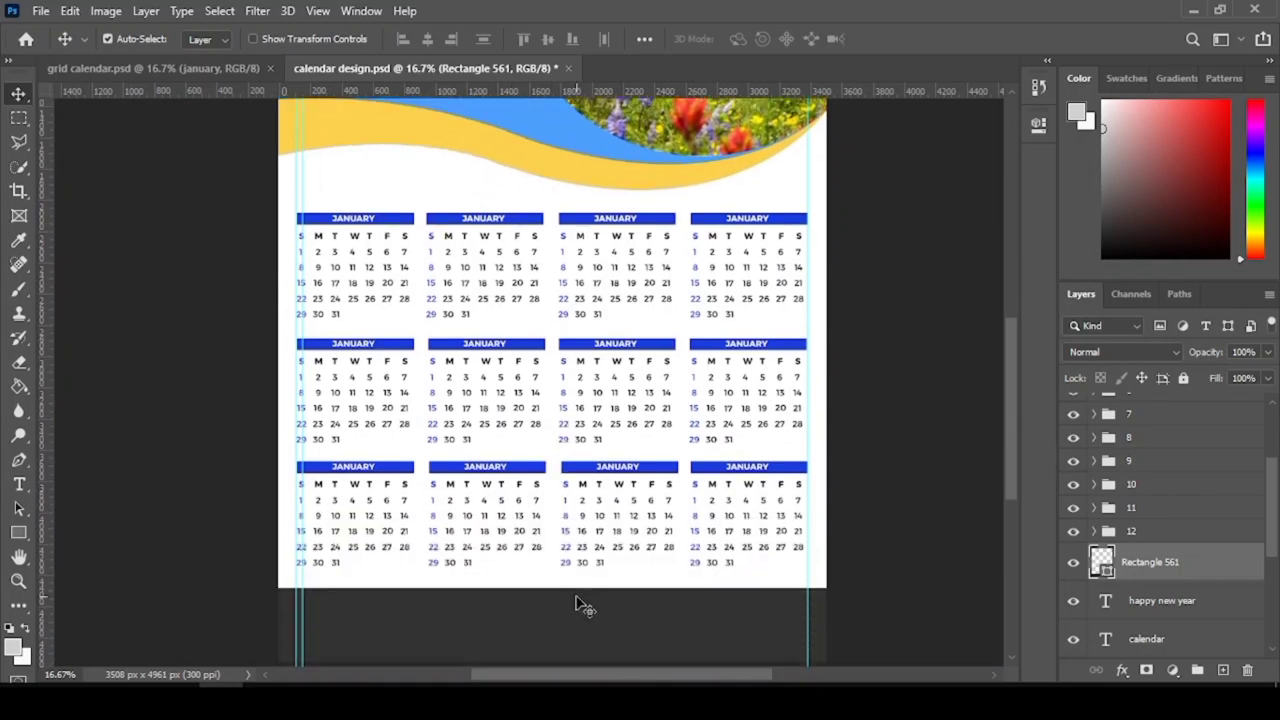
- Nudge the bottom rectangle down, then select month groups 12, 11, 10, 7, 8 and 9
key("shift+Down")
key("shift+Down")
key("shift+Down")
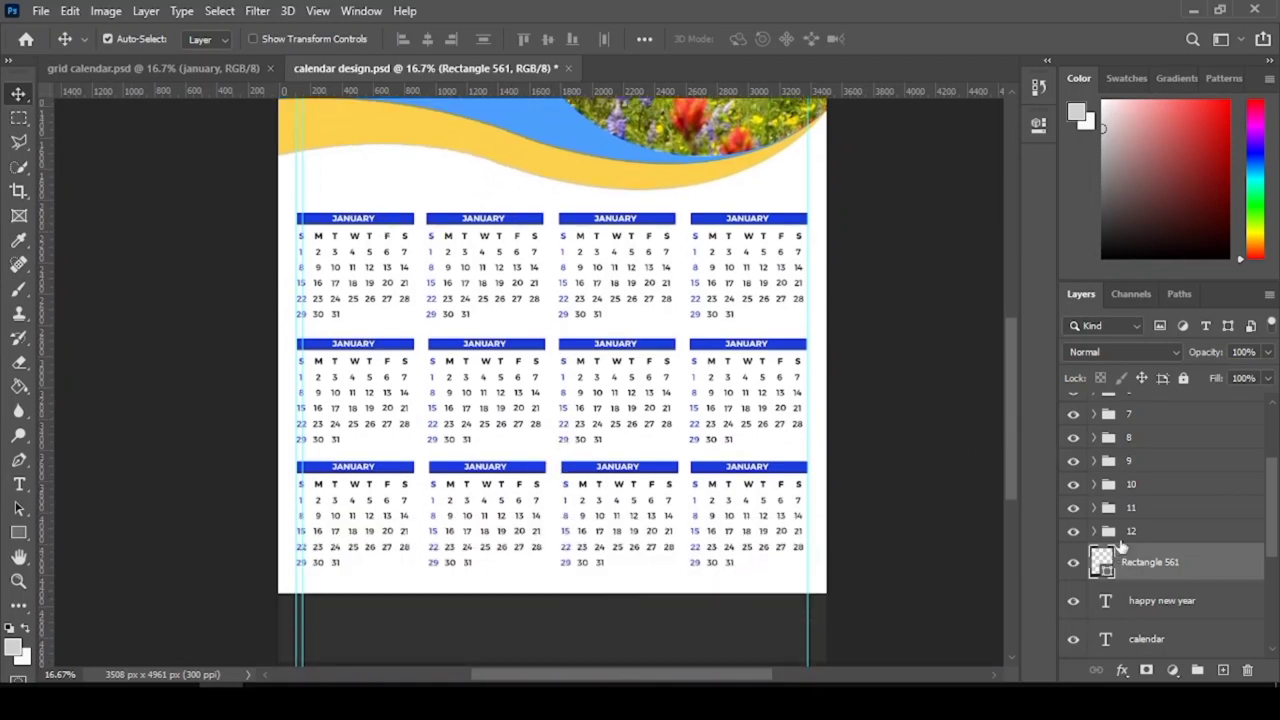
left_click(1128, 531)
left_click(1140, 507, "shift")
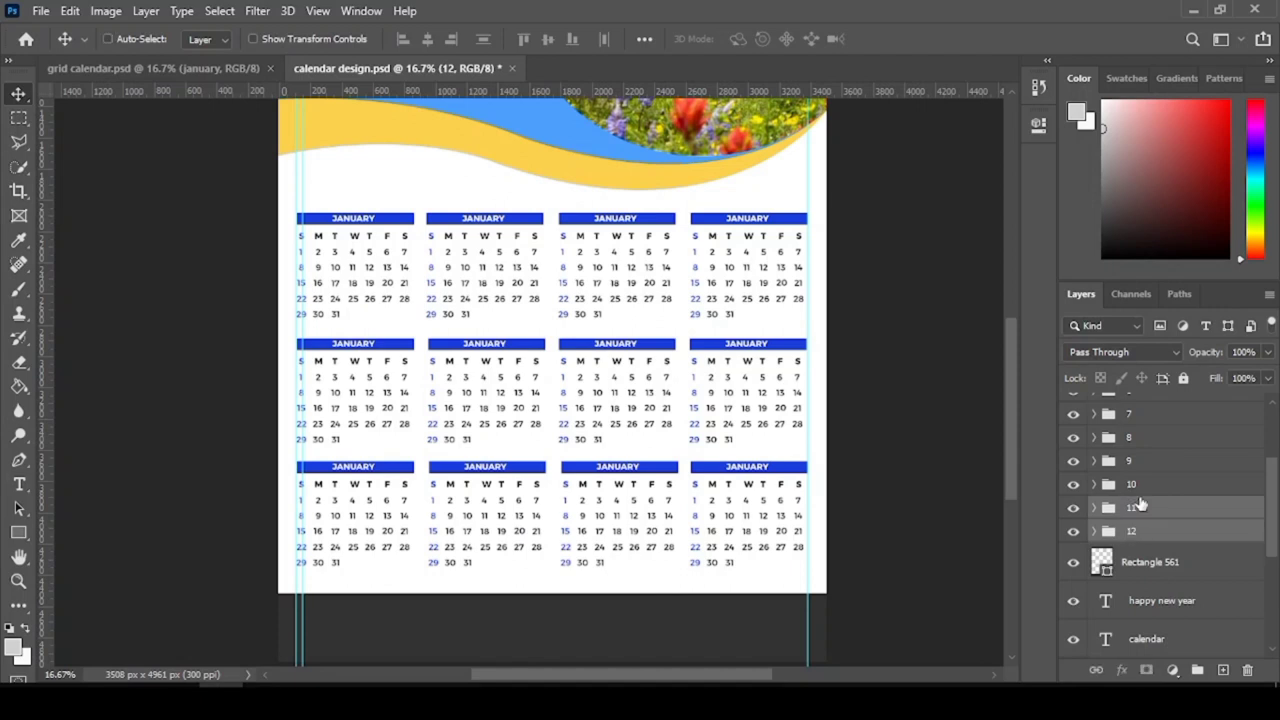
left_click(1139, 476, "shift")
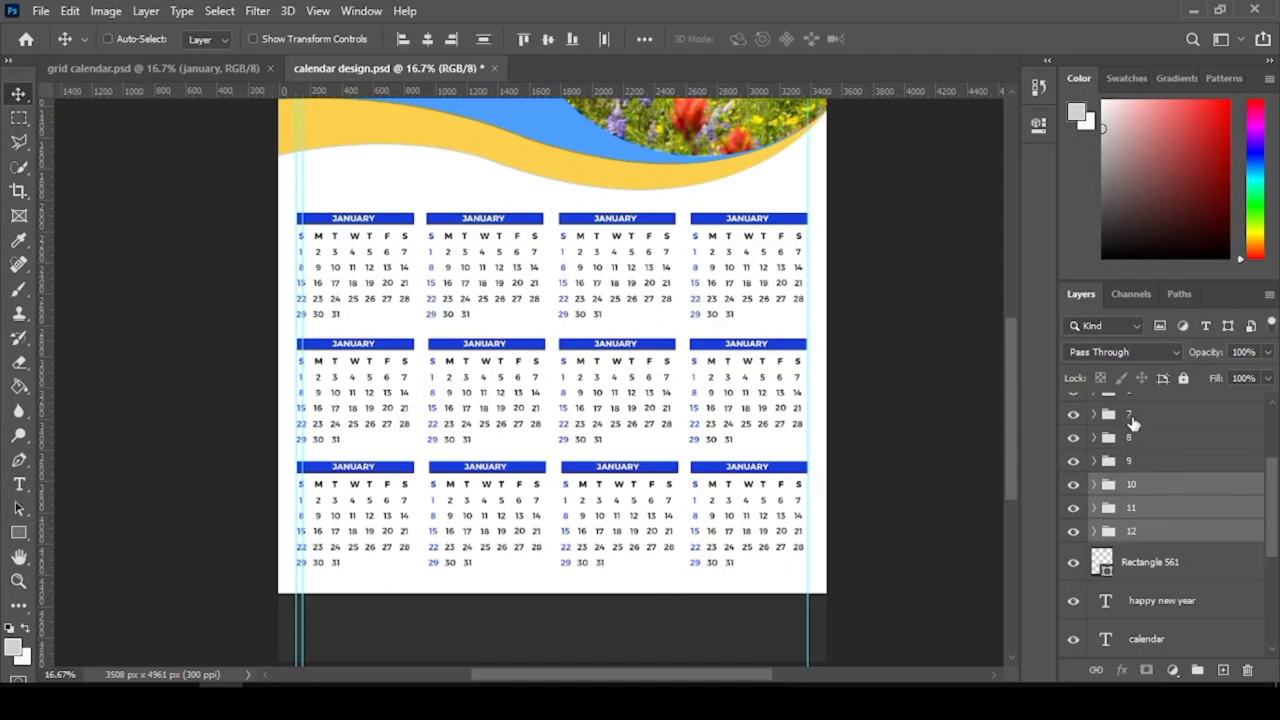
left_click(1133, 423, "ctrl")
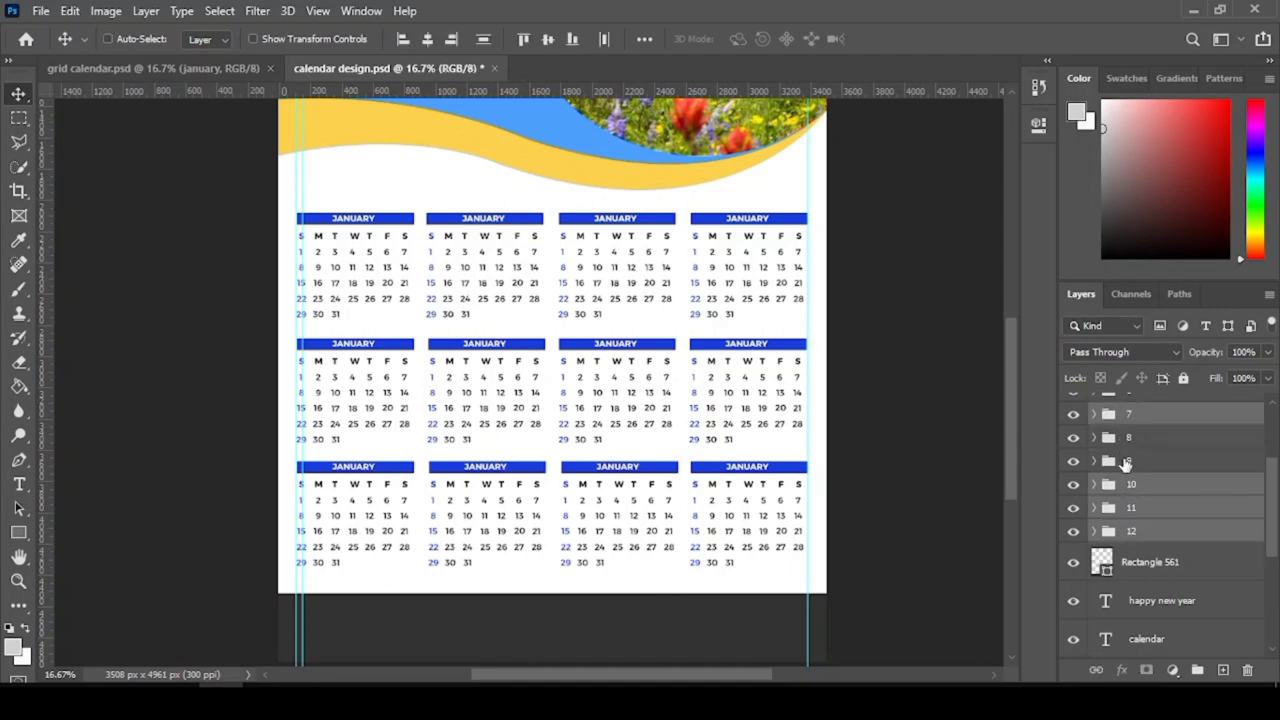
left_click(1128, 458, "shift")
left_click_drag(1272, 480, 1272, 428)
- Add month groups 1–6 to the selection, nudge all twelve grids down twice, then deselect
left_click(1150, 405, "ctrl")
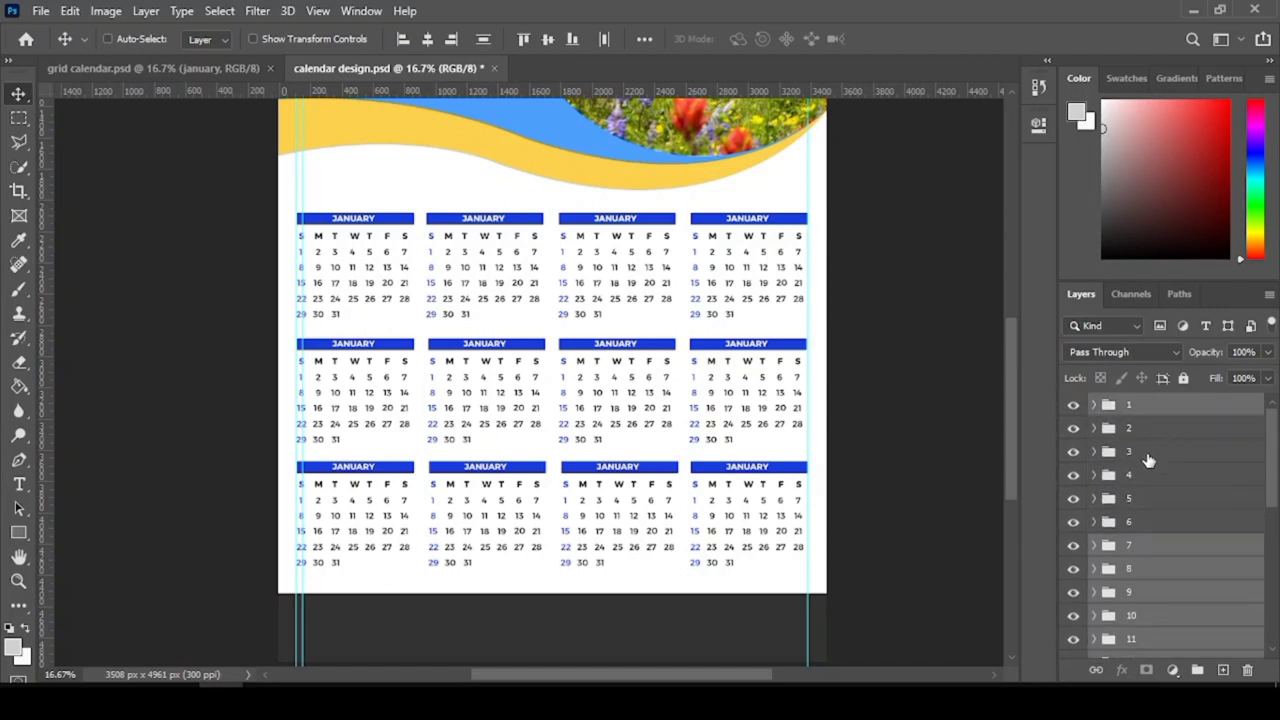
left_click(1136, 478, "ctrl")
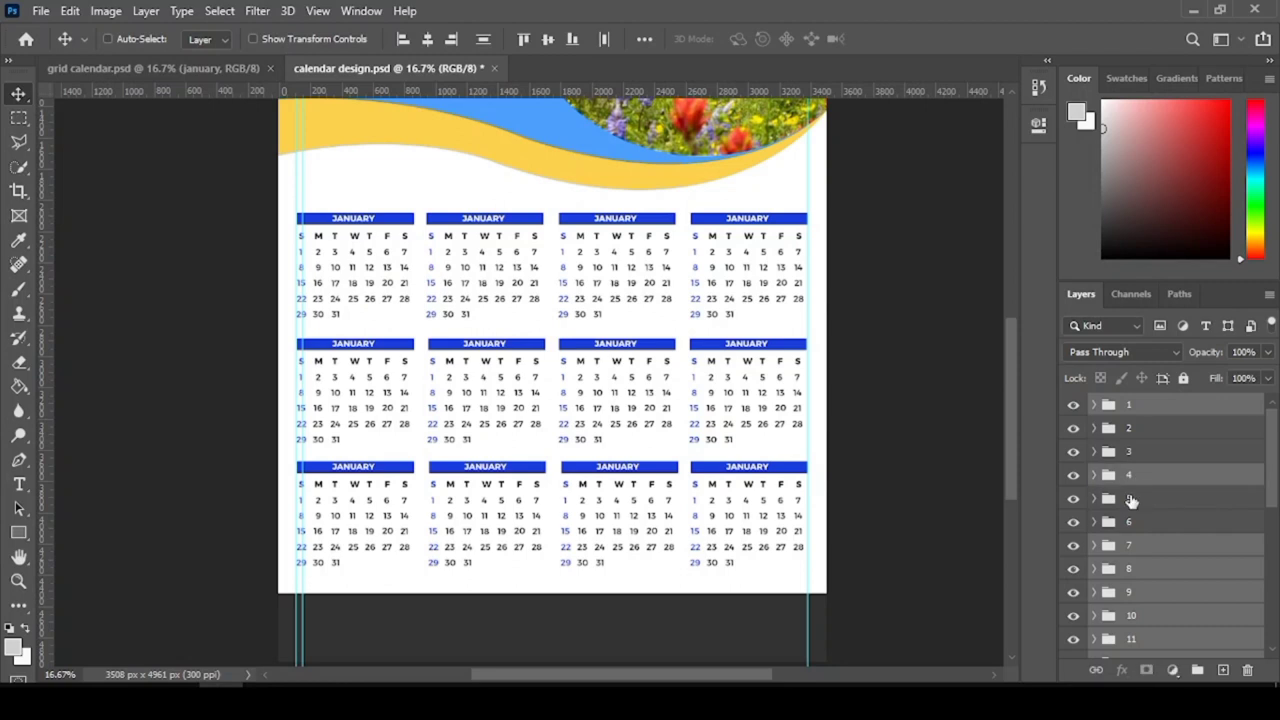
left_click(1131, 500, "ctrl")
left_click(1131, 524, "ctrl")
left_click(1130, 455, "ctrl")
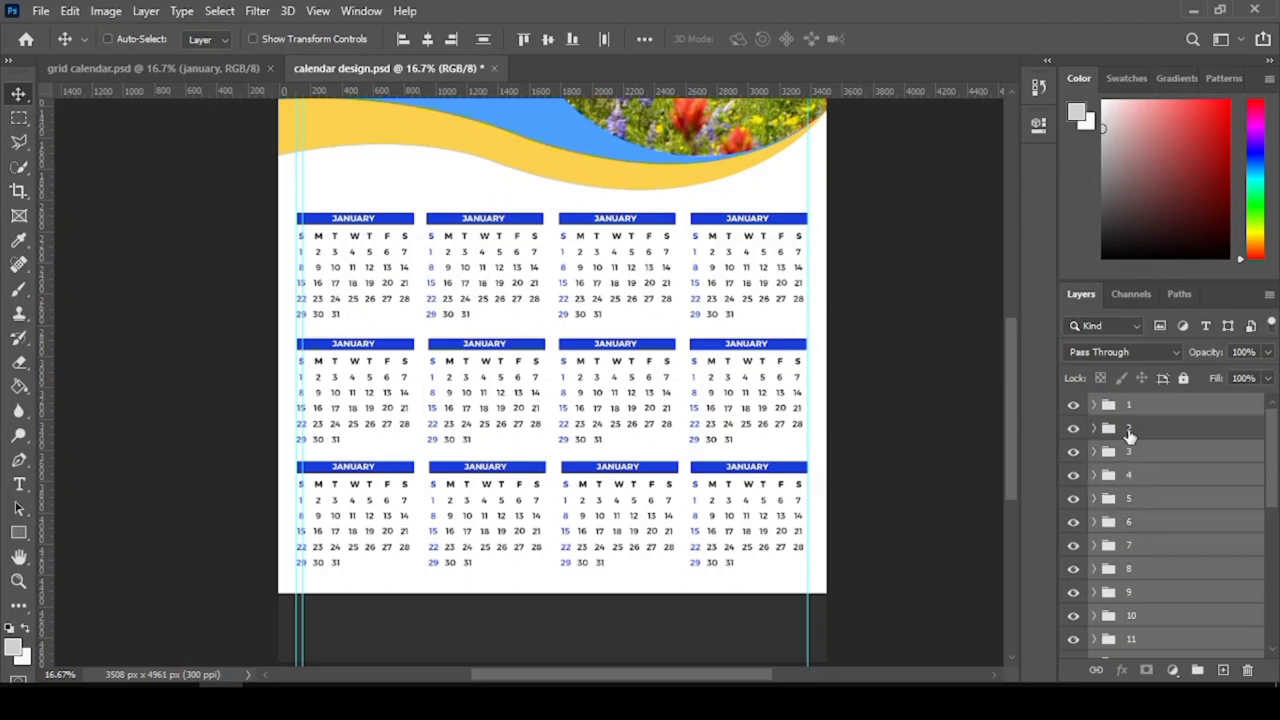
left_click(1130, 431, "ctrl")
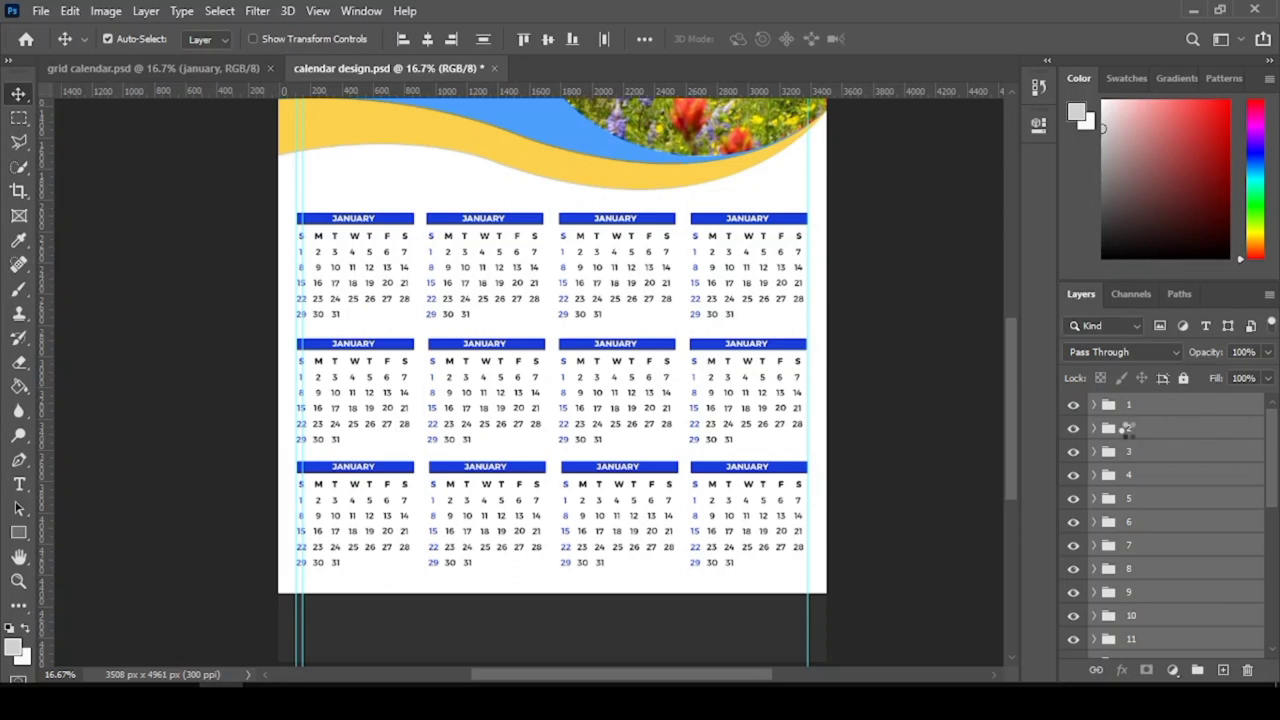
key("shift+Down")
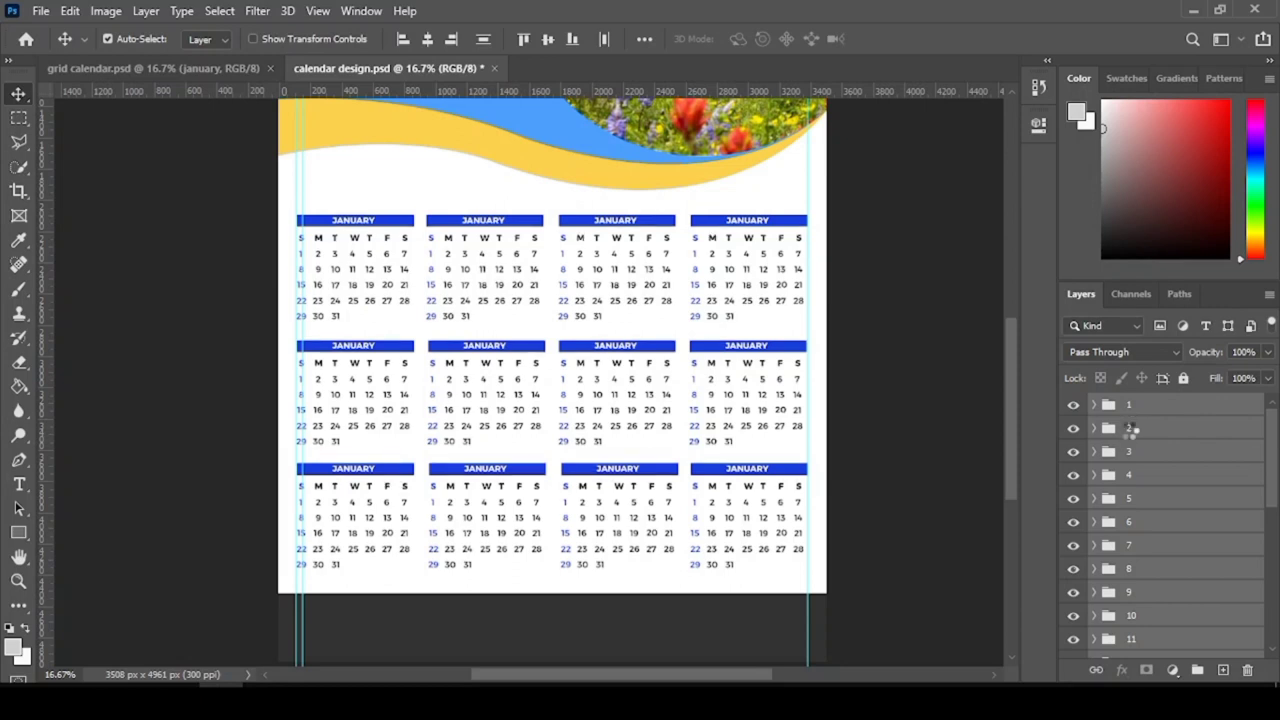
key("shift+Down")
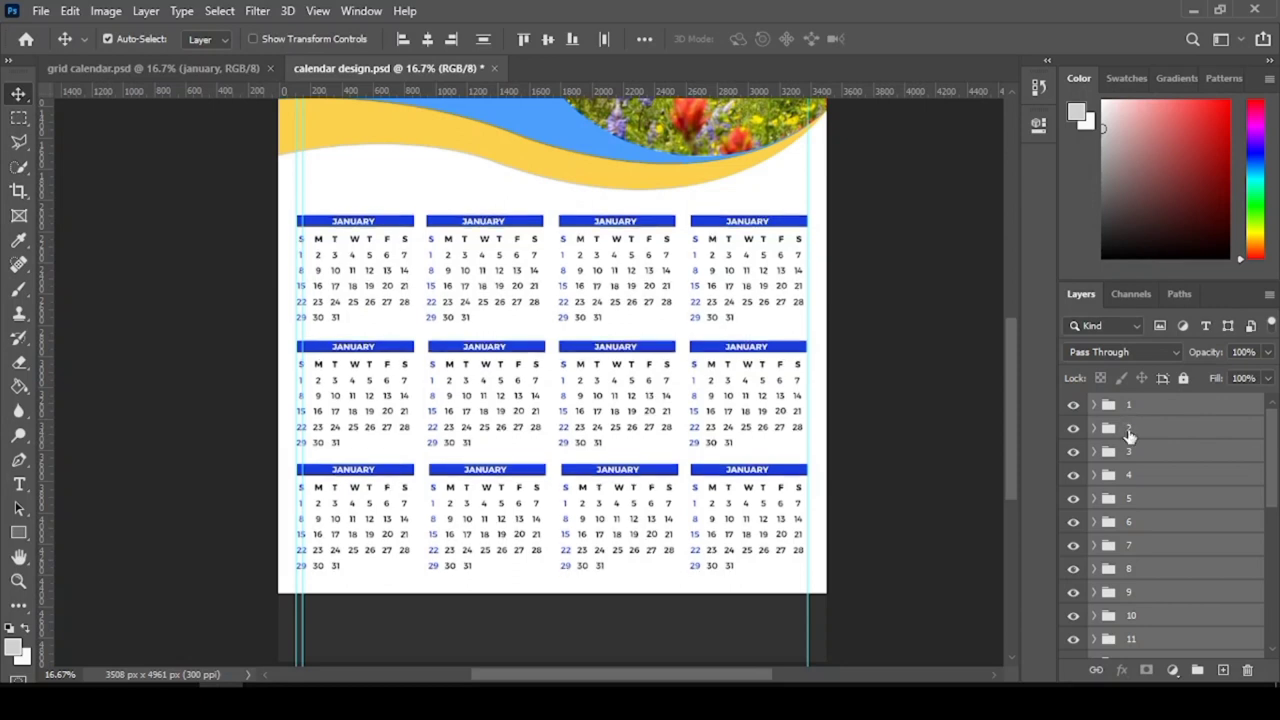
left_click(965, 418)
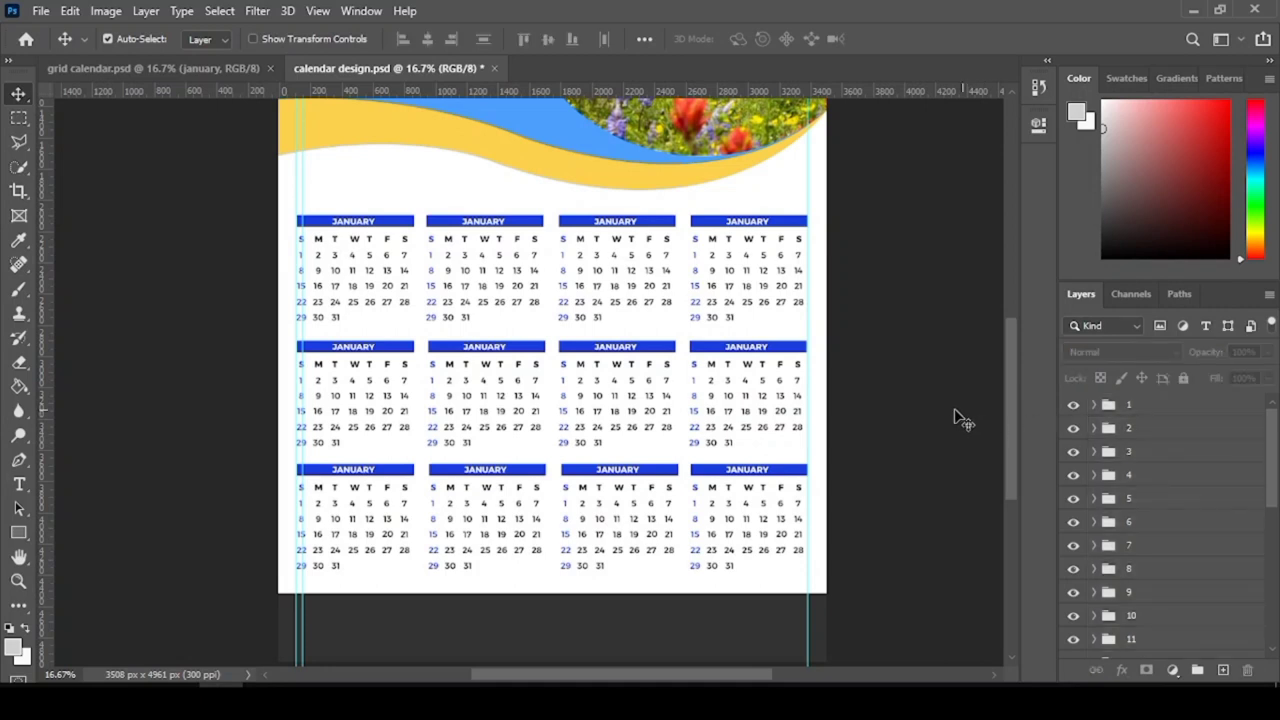
scroll(667, 384, "up", 2)
scroll(667, 386, "up", 6)
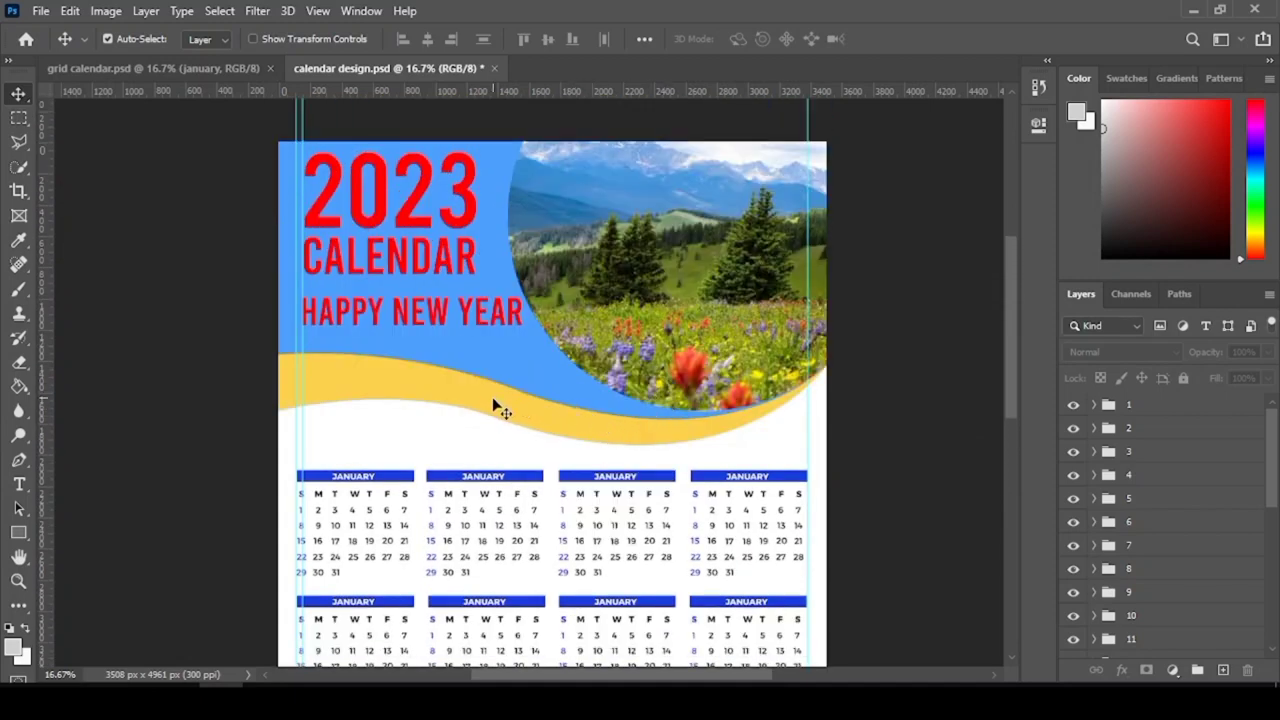
scroll(500, 410, "up", 1)
scroll(500, 410, "down", 3)
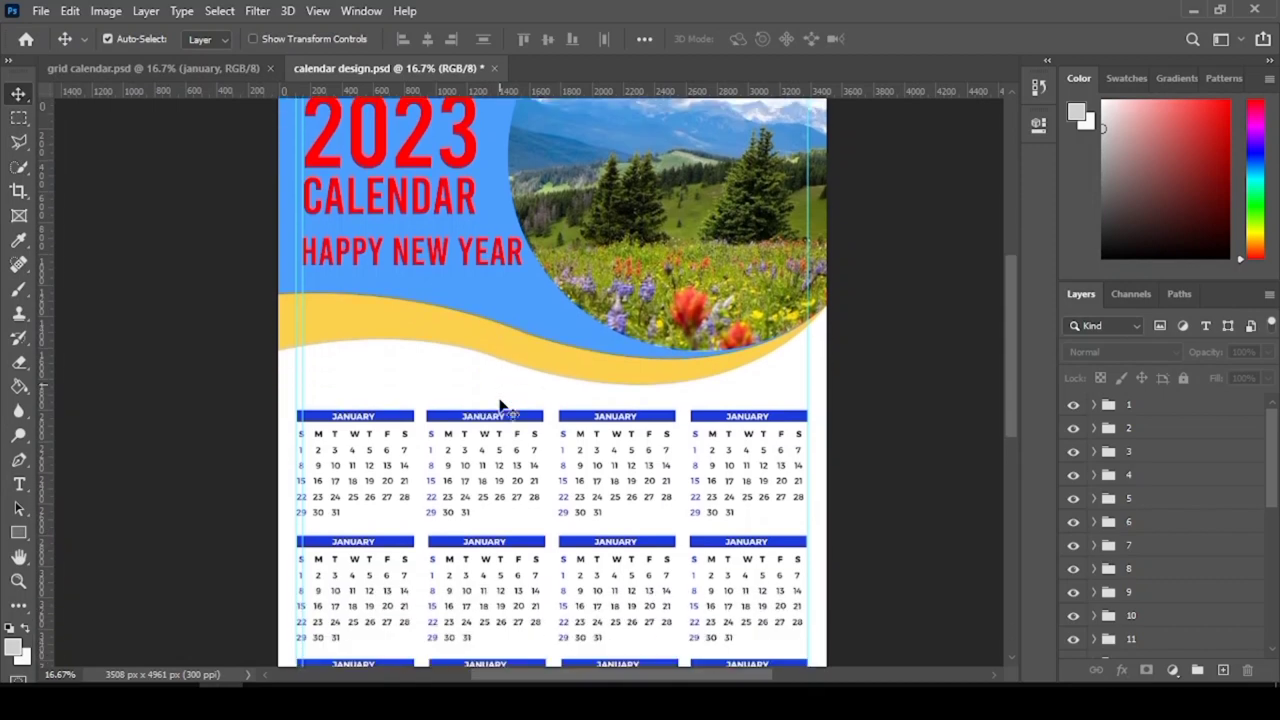
scroll(500, 405, "down", 4)
scroll(505, 405, "down", 2)
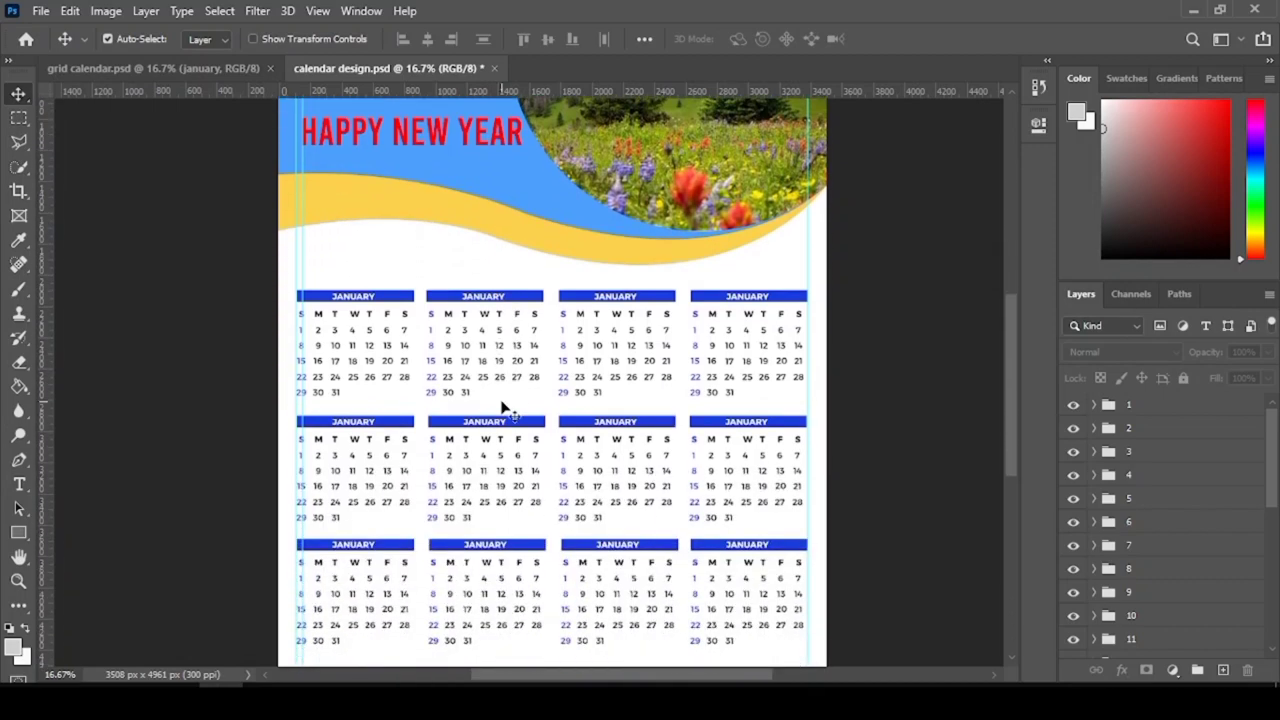
scroll(505, 410, "down", 1)
scroll(505, 410, "up", 1)
scroll(505, 410, "up", 2)
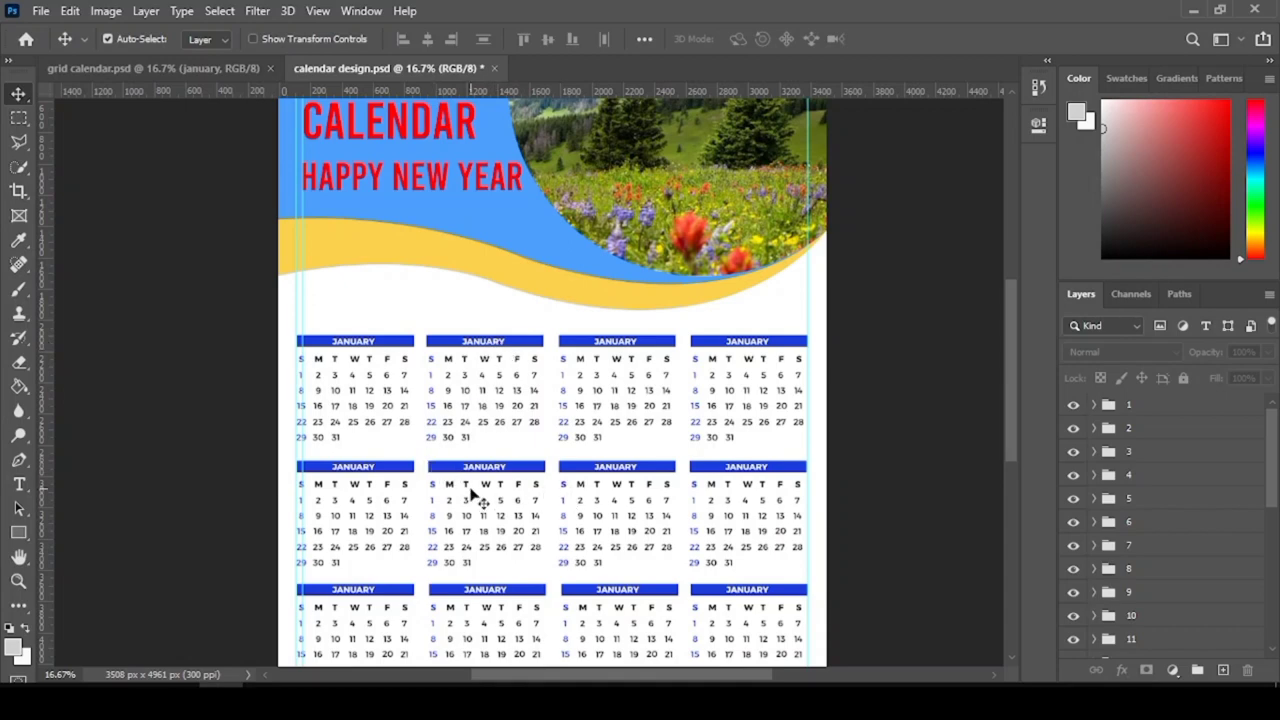
left_click(19, 581)
- Zoom in on the top row and delete the 31 from the second grid
left_click(526, 331)
key("v")
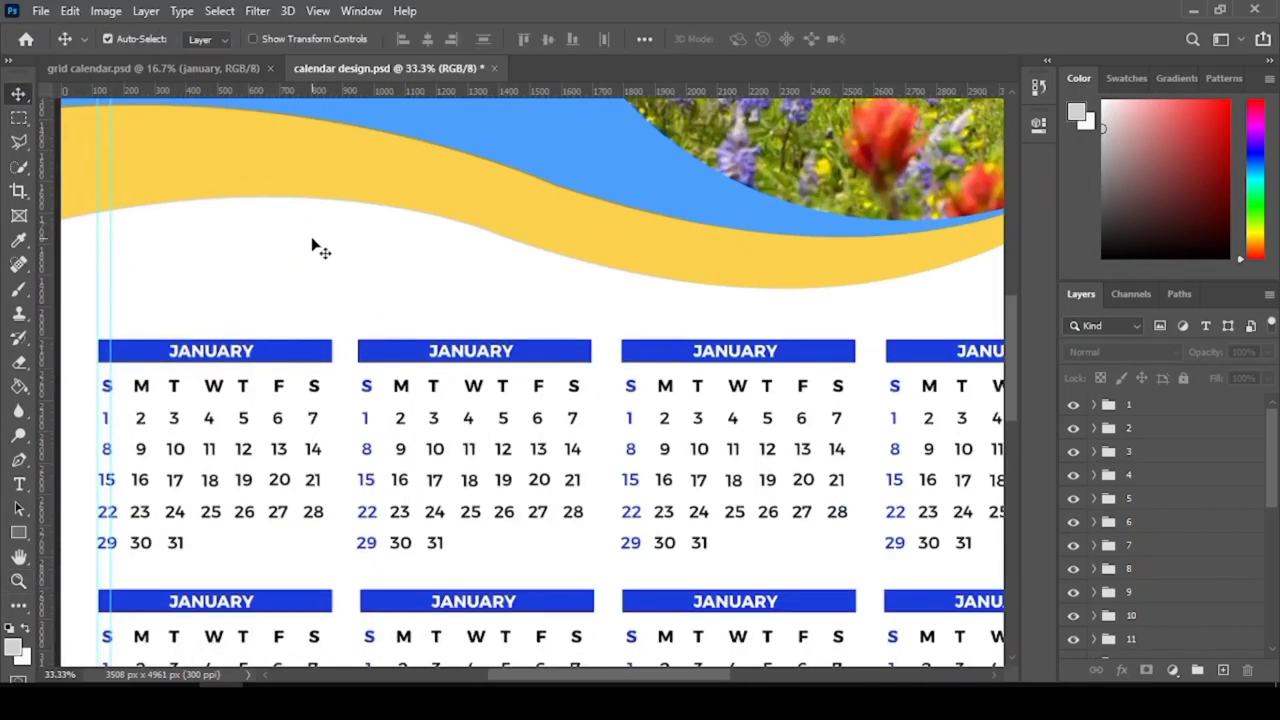
double_click(443, 543)
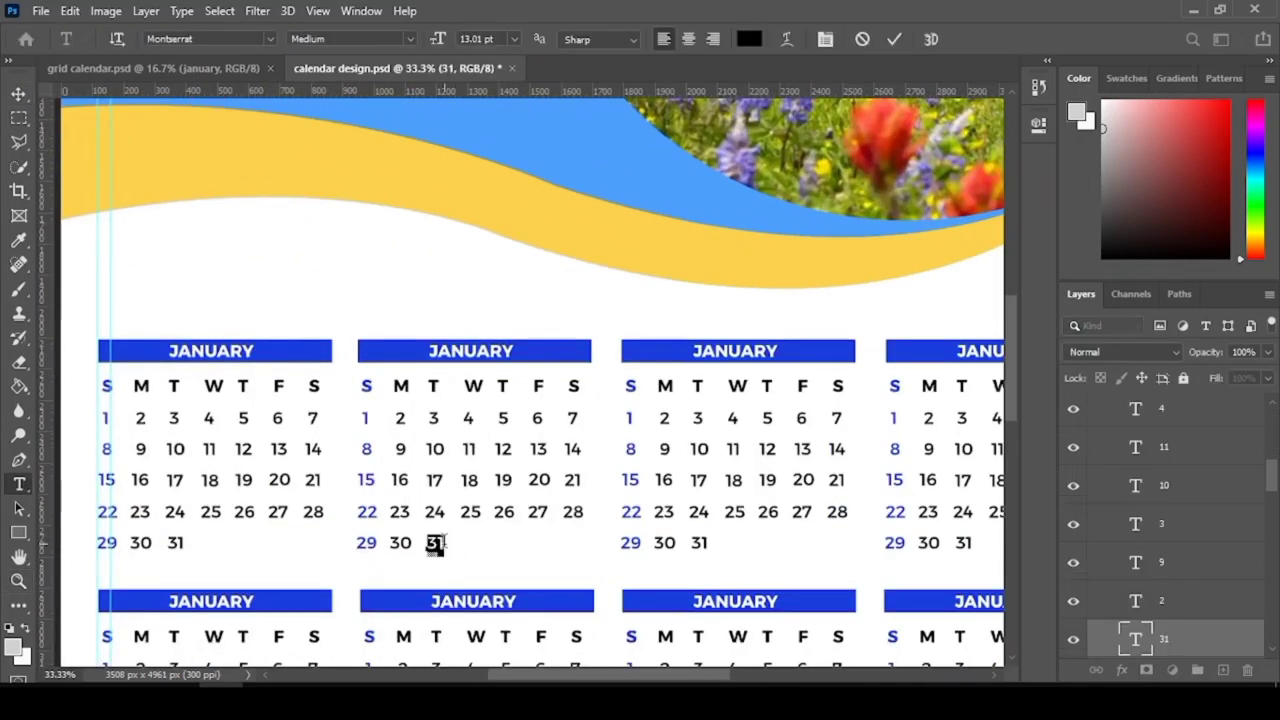
key("BackSpace")
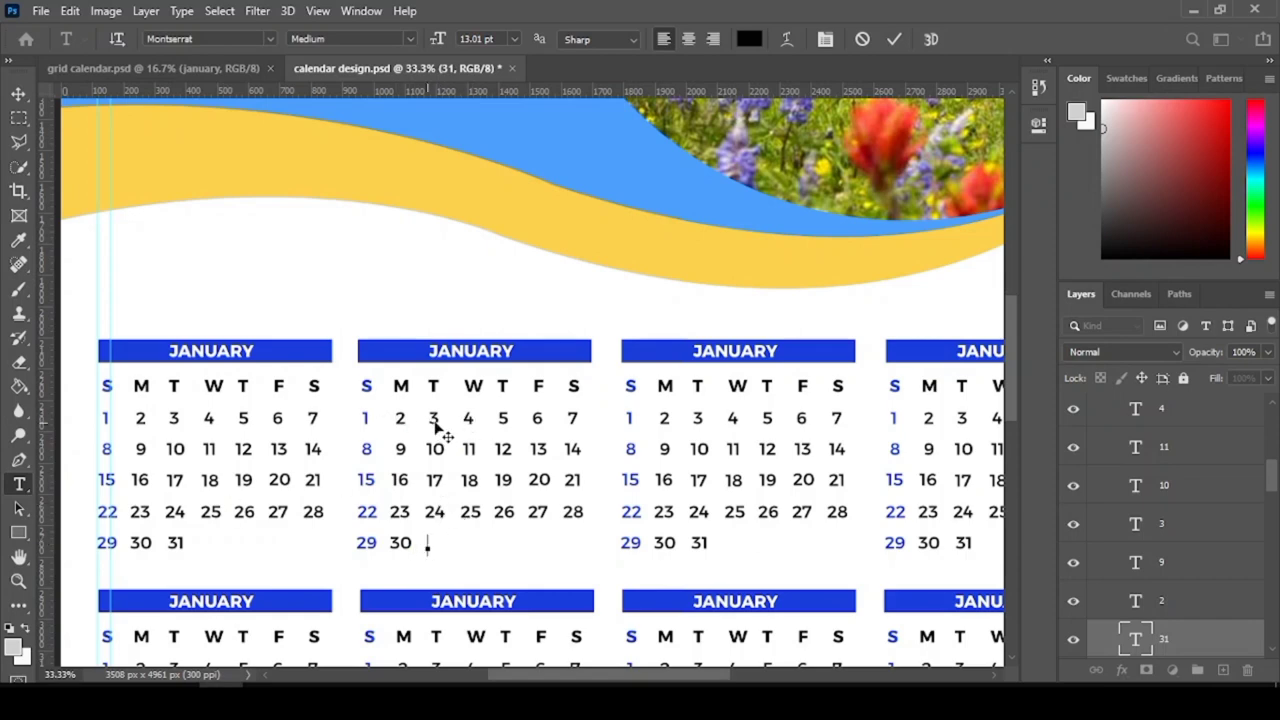
scroll(1166, 480, "up", 3)
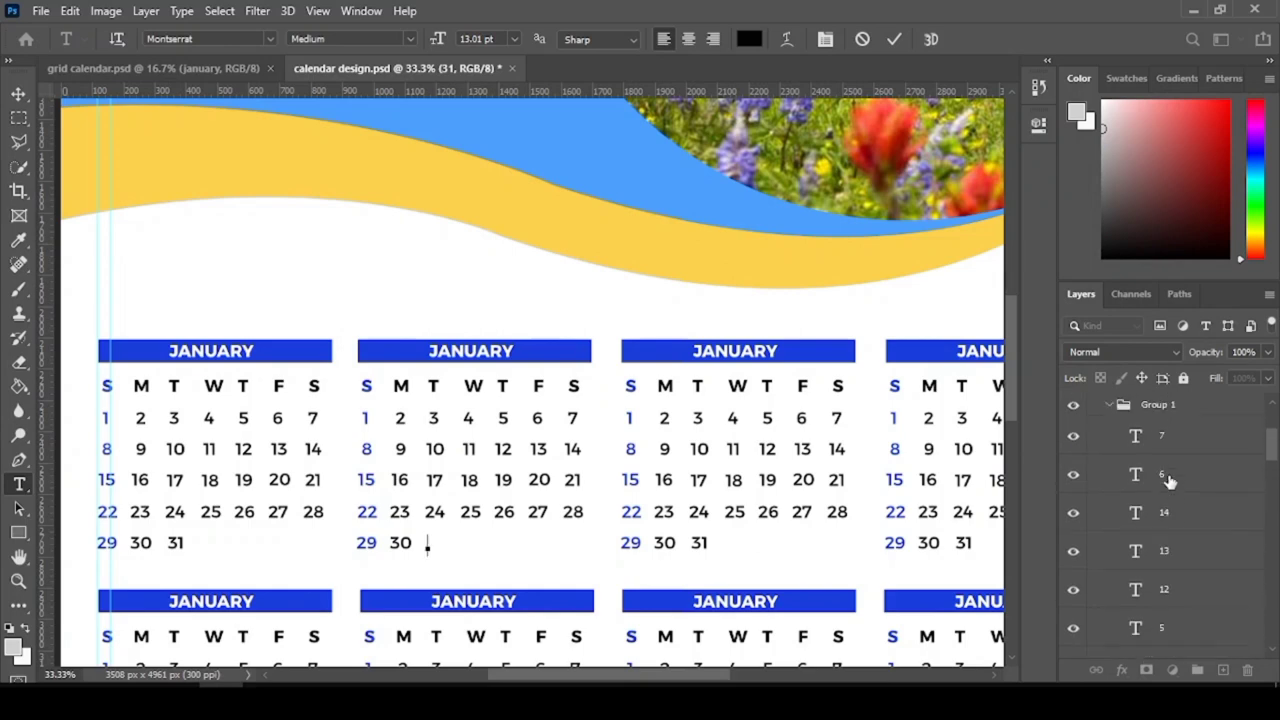
scroll(1157, 514, "down", 5)
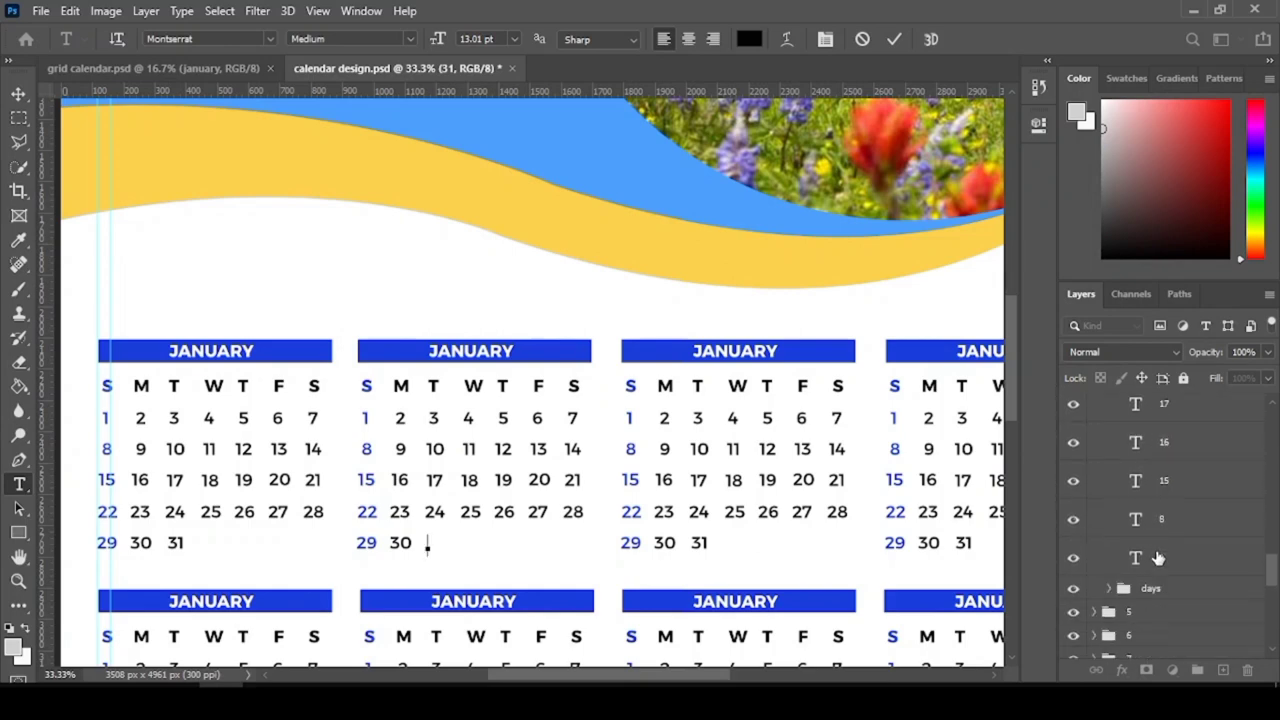
left_click(1157, 560)
key("v")
- Replace the second grid's 1 with a period
double_click(366, 420)
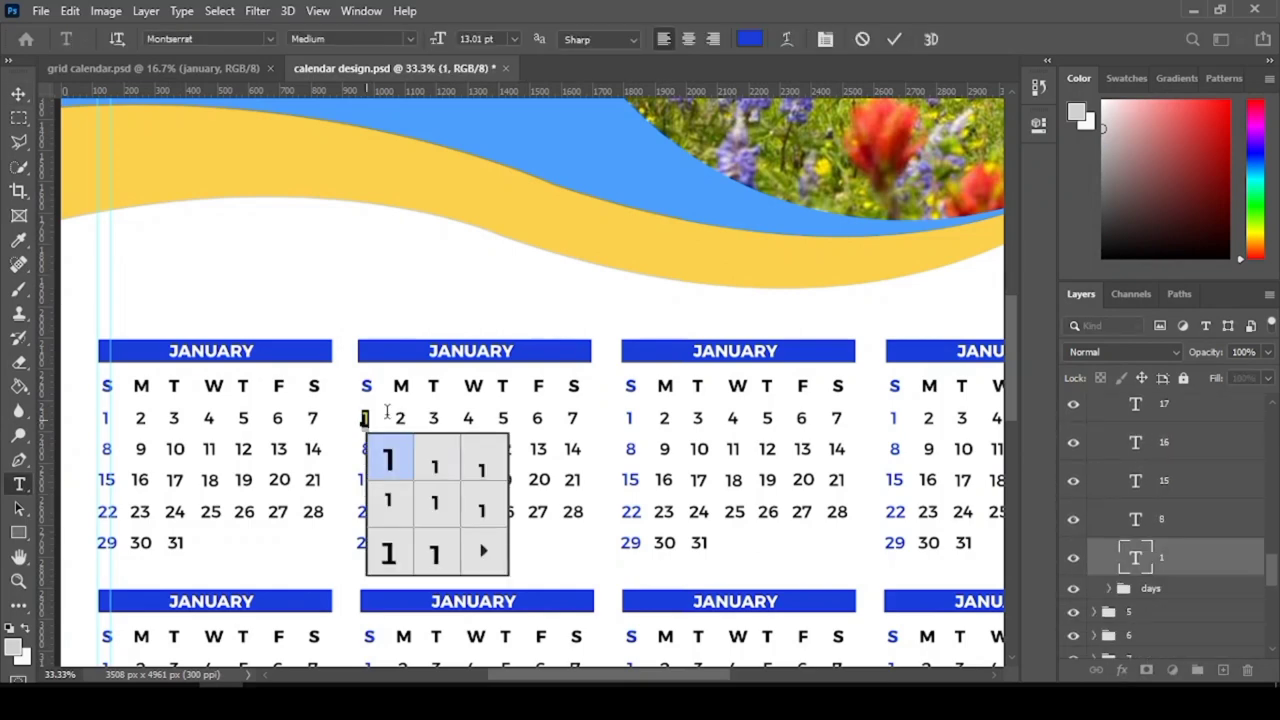
left_click(19, 95)
double_click(367, 420)
type(".")
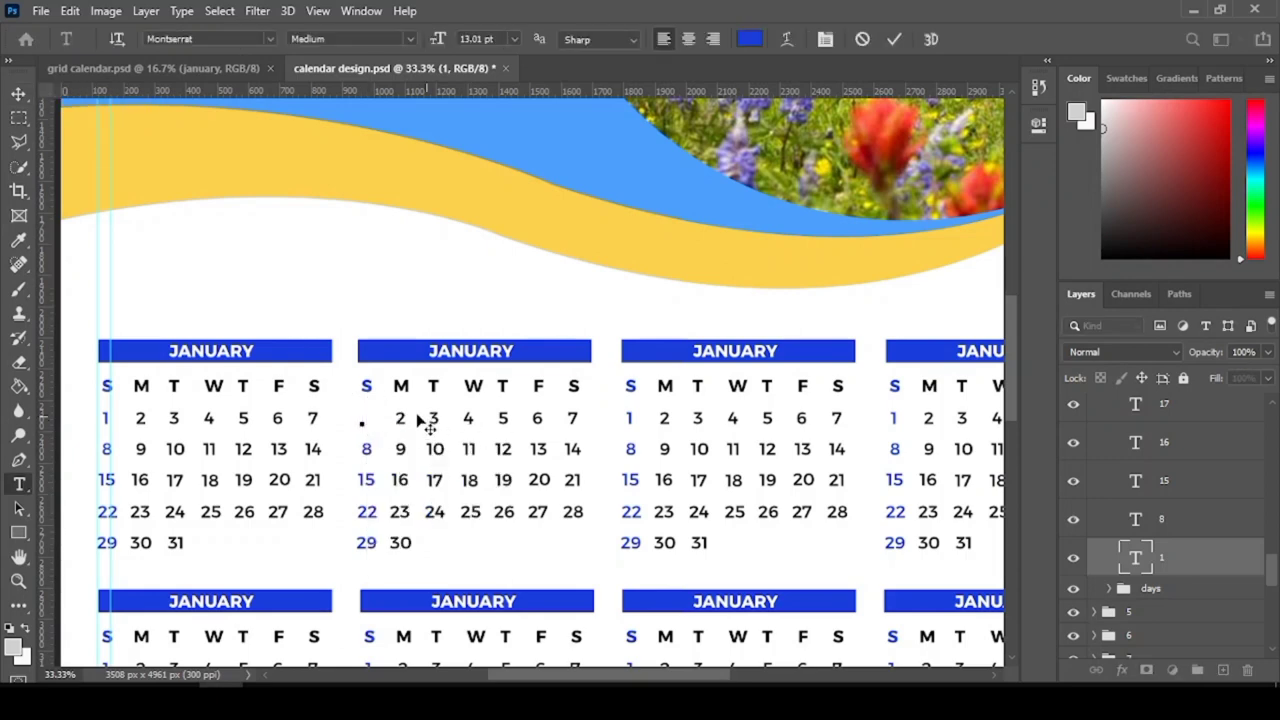
left_click(894, 39)
key("v")
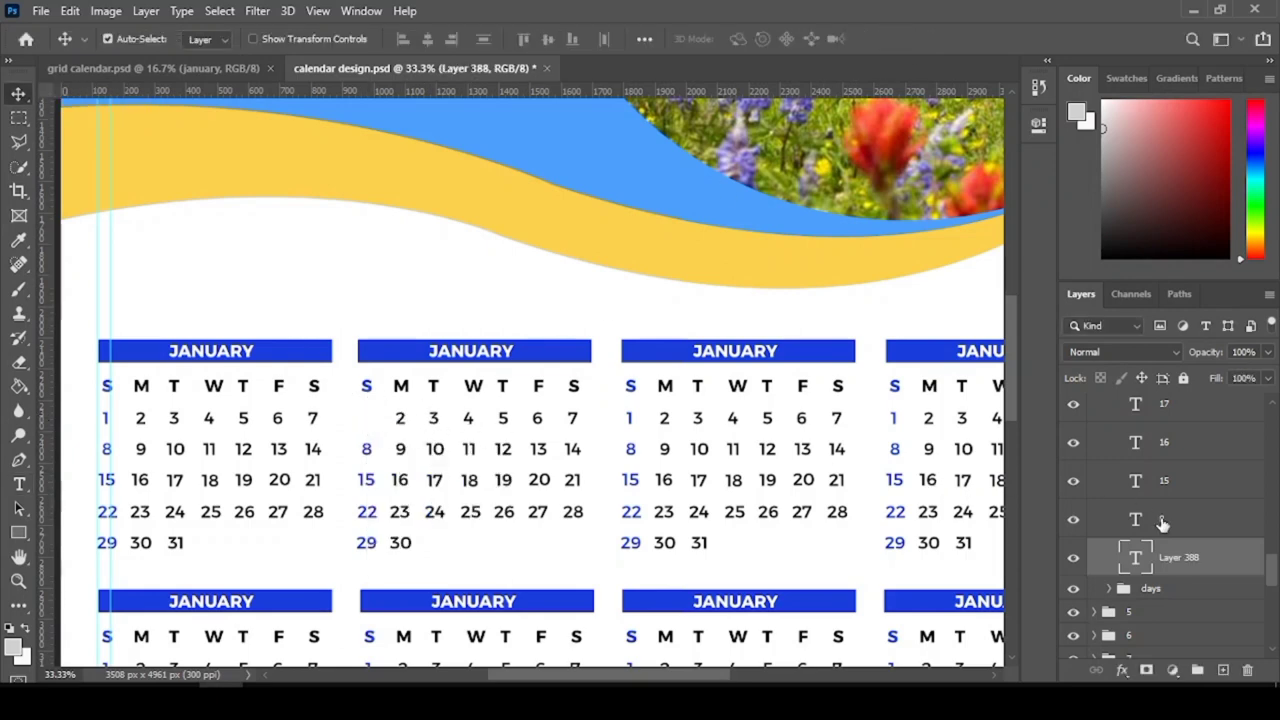
- Delete the 2 layer from the second grid and select its 3 layer
scroll(1160, 460, "up", 10)
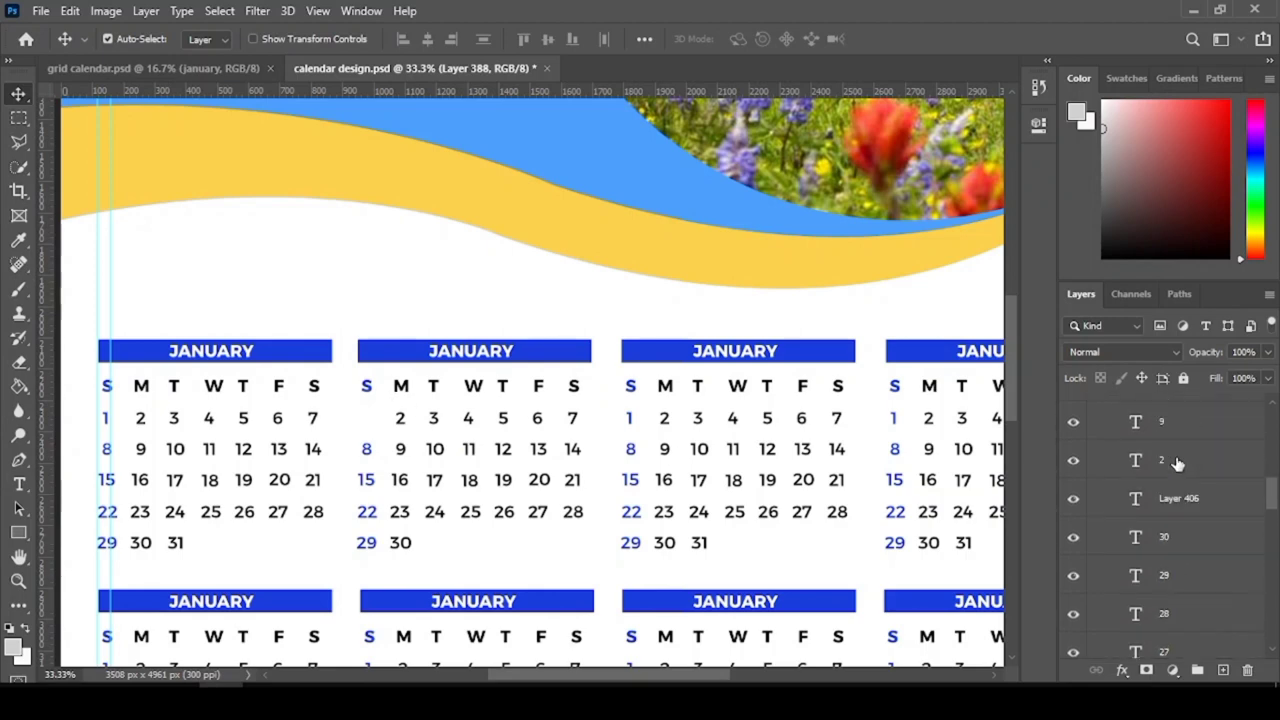
left_click(1178, 462)
key("Delete")
scroll(1170, 470, "up", 2)
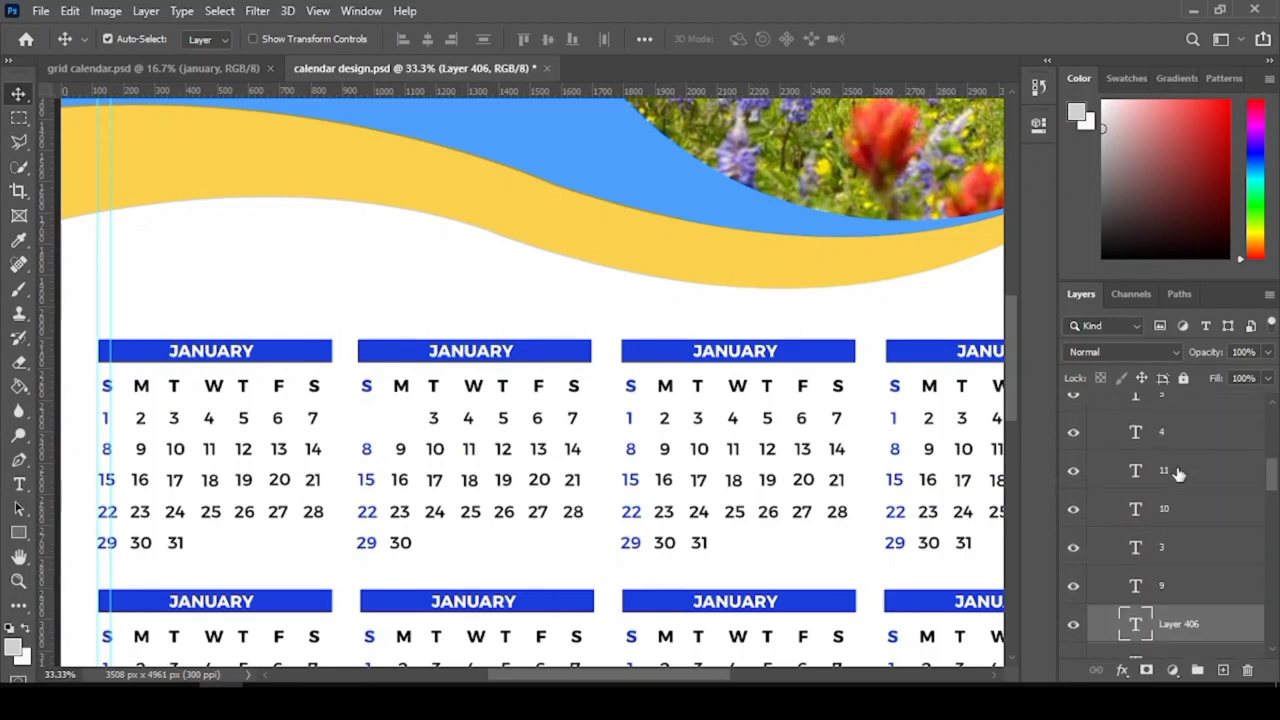
left_click(1167, 552)
- Delete the second grid's 3 and retype its 4 and 5 as 1 and 2
key("Delete")
key("t")
double_click(468, 418)
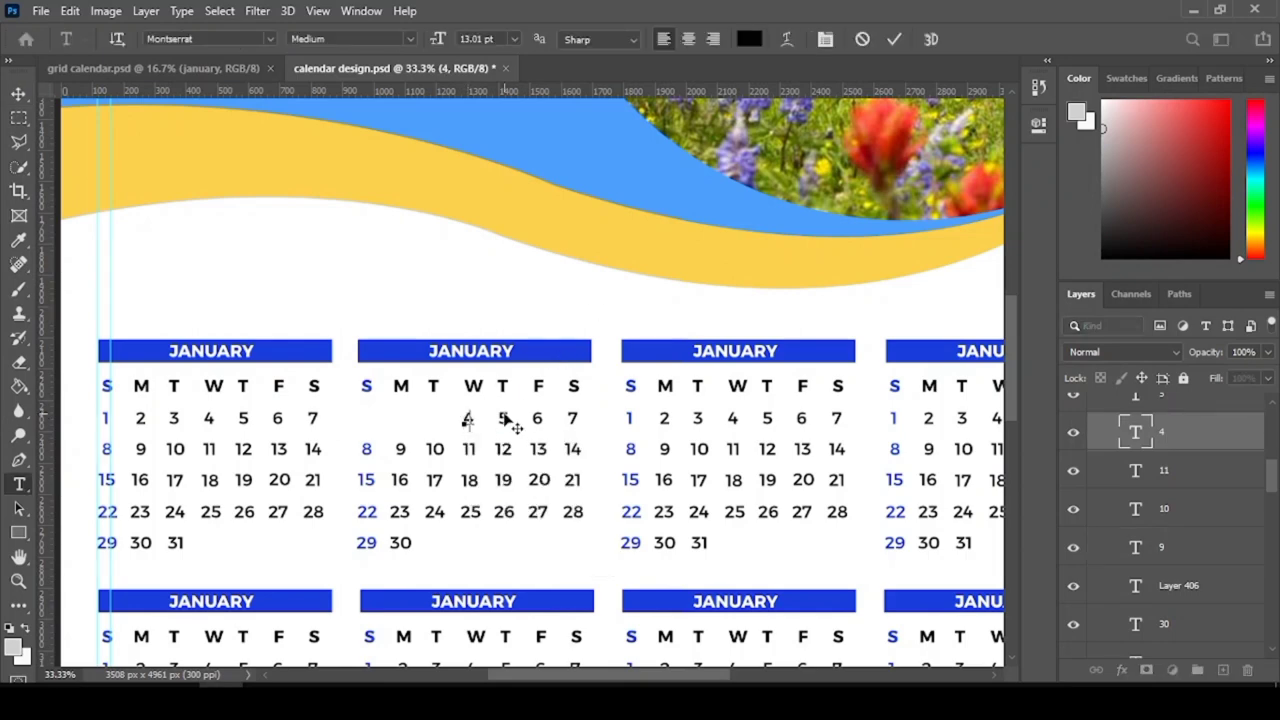
type("1")
left_click(894, 38)
key("v")
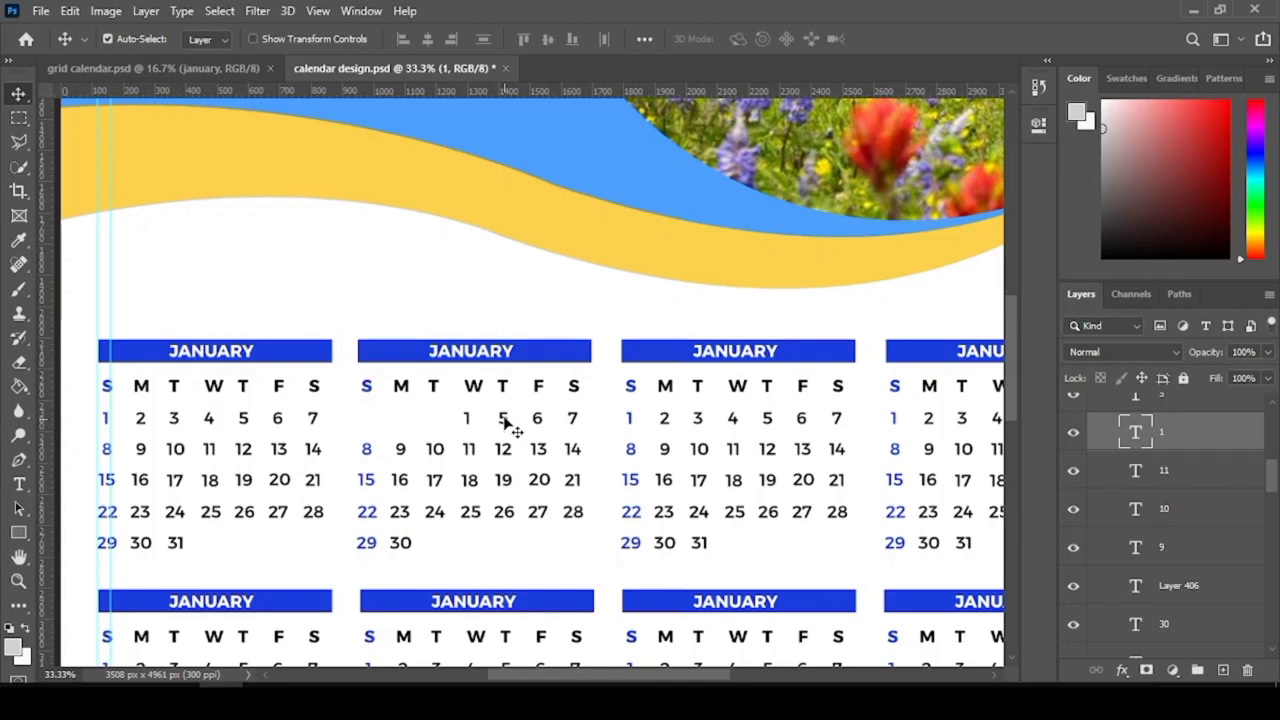
left_click(503, 420)
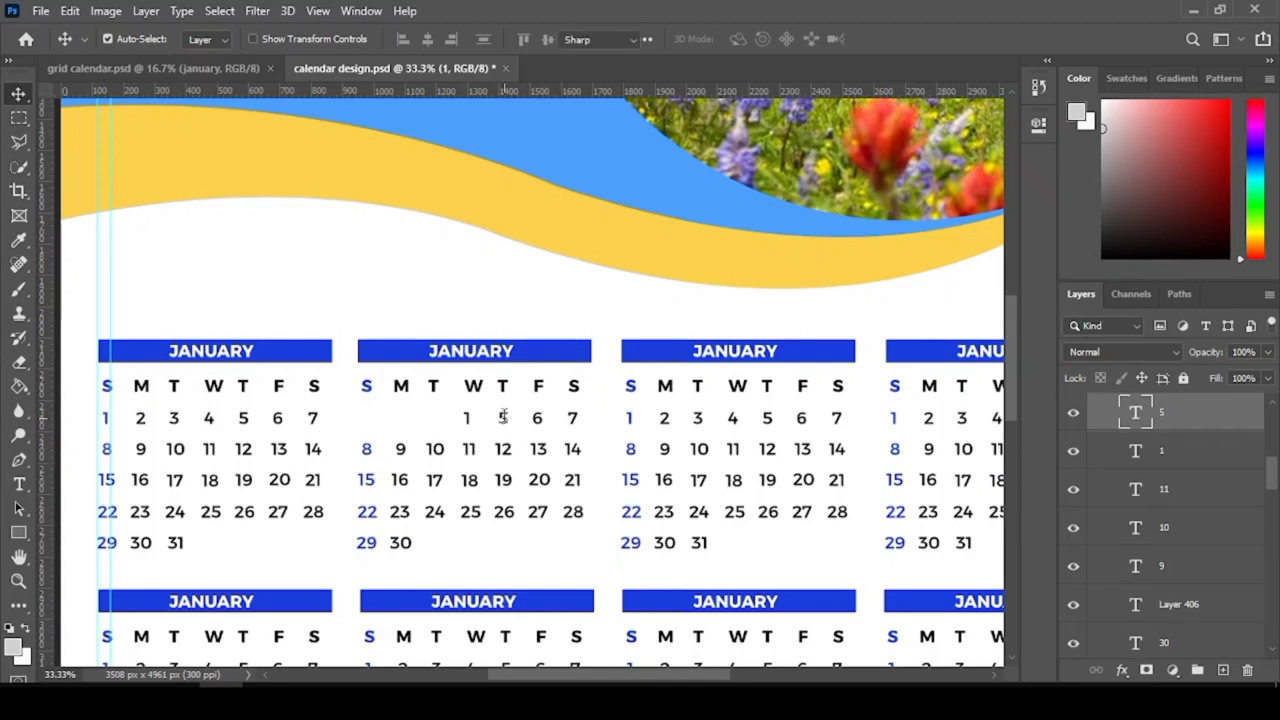
key("t")
double_click(502, 418)
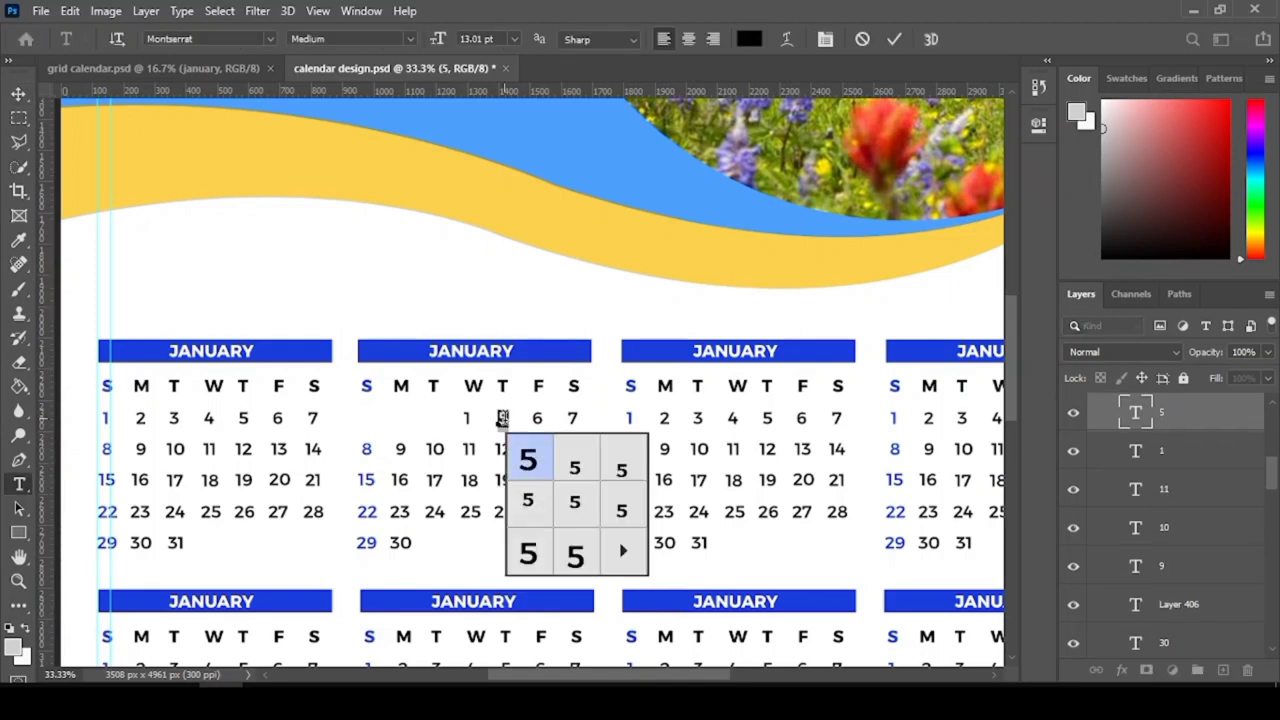
type("2")
key("ctrl+Return")
key("v")
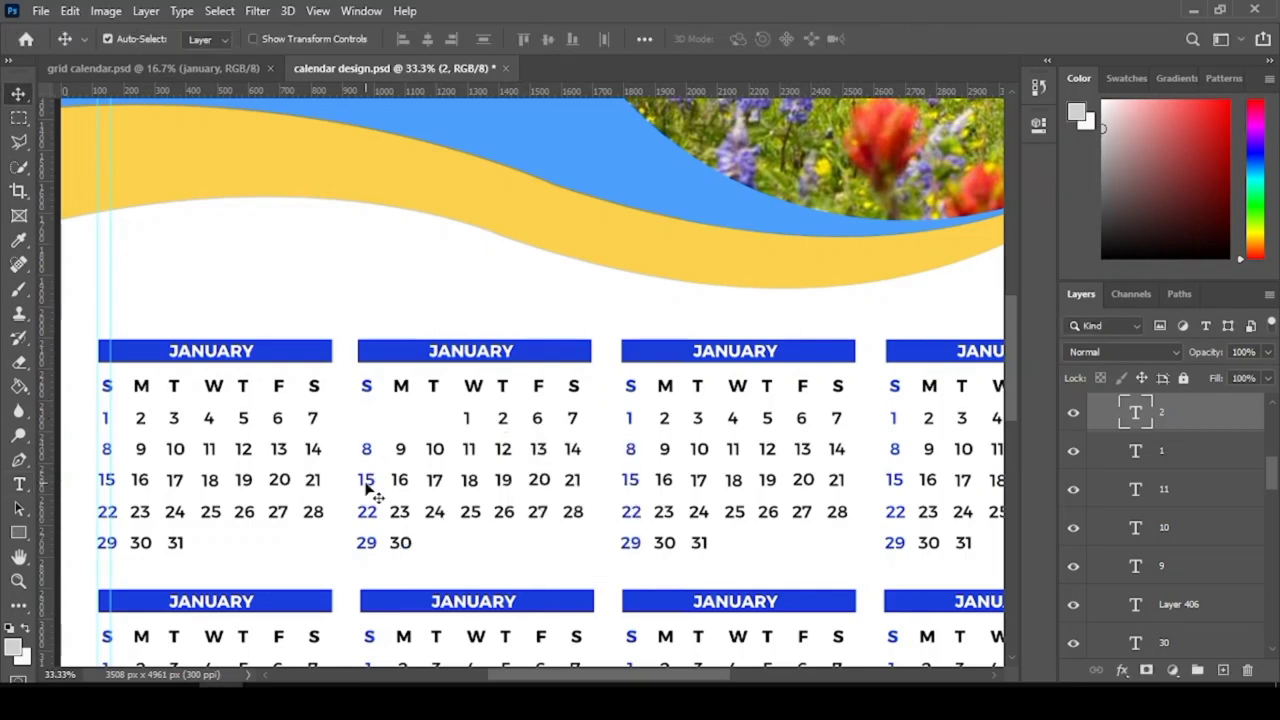
- Retype the second grid's 29 and 30 as 26 and 27, then deselect
left_click(376, 547)
double_click(374, 546)
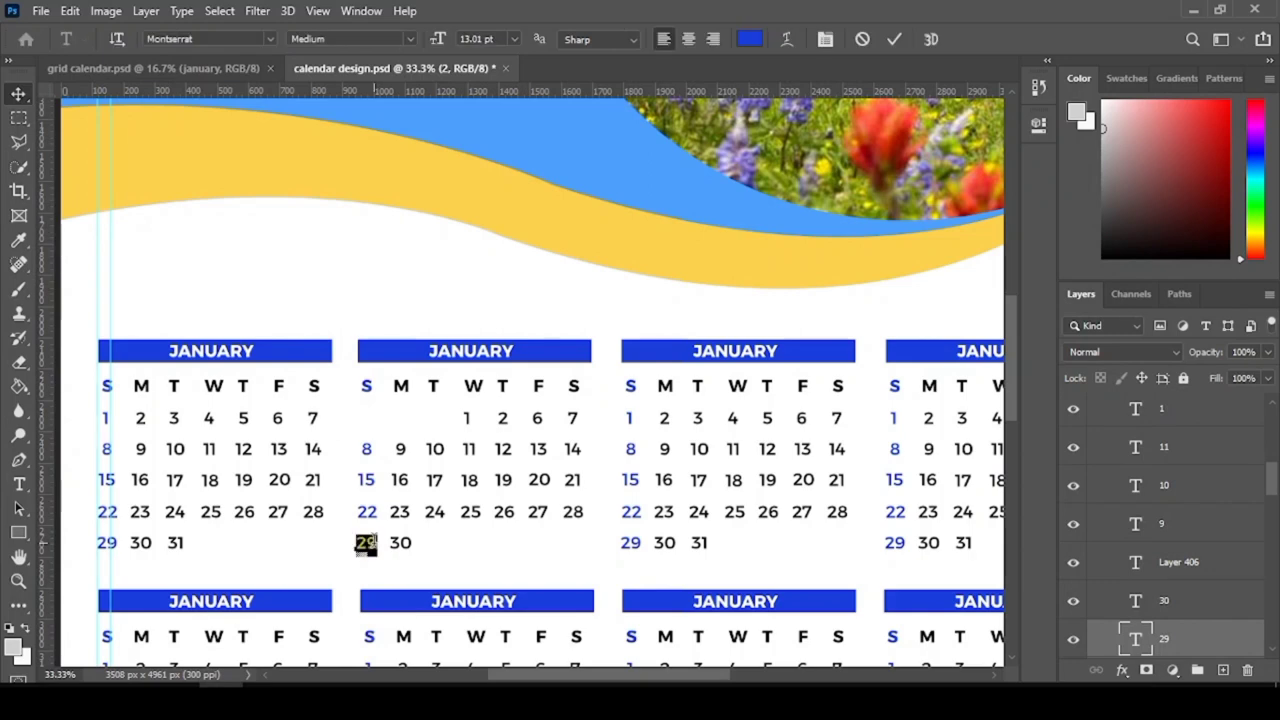
type("26")
key("ctrl+Return")
key("v")
left_click(410, 550)
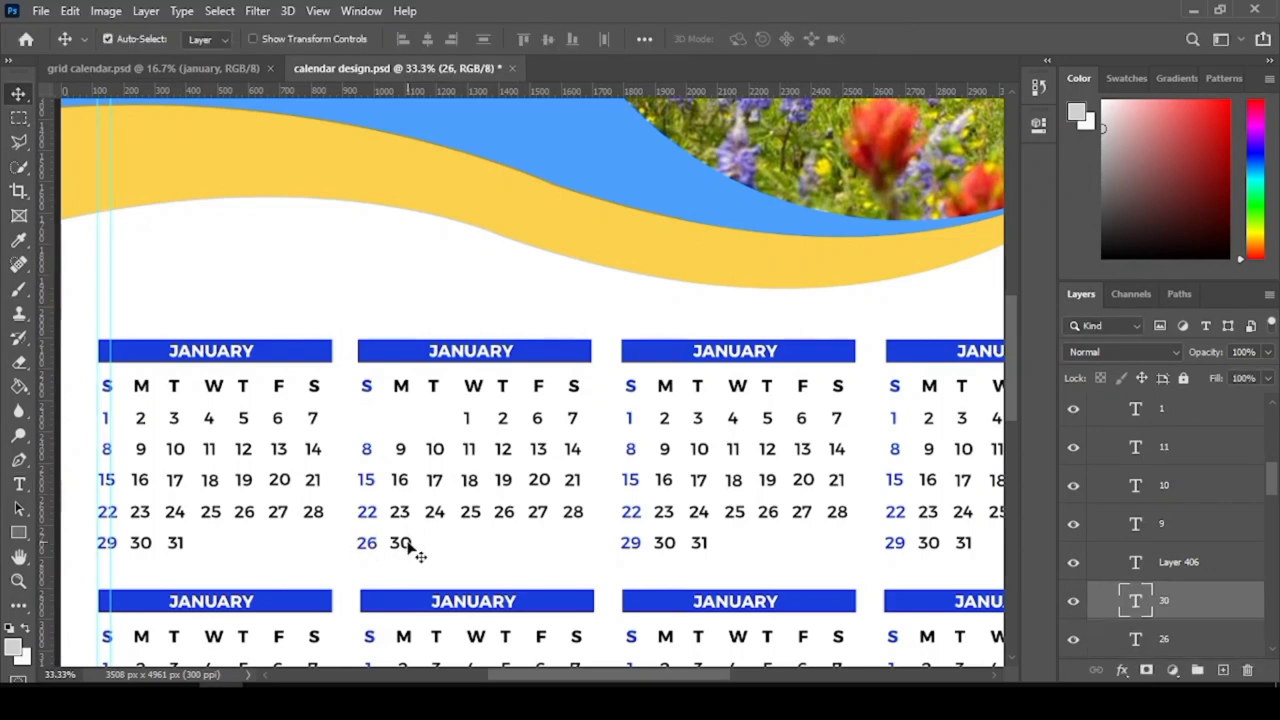
double_click(405, 545)
type("27")
key("ctrl+Return")
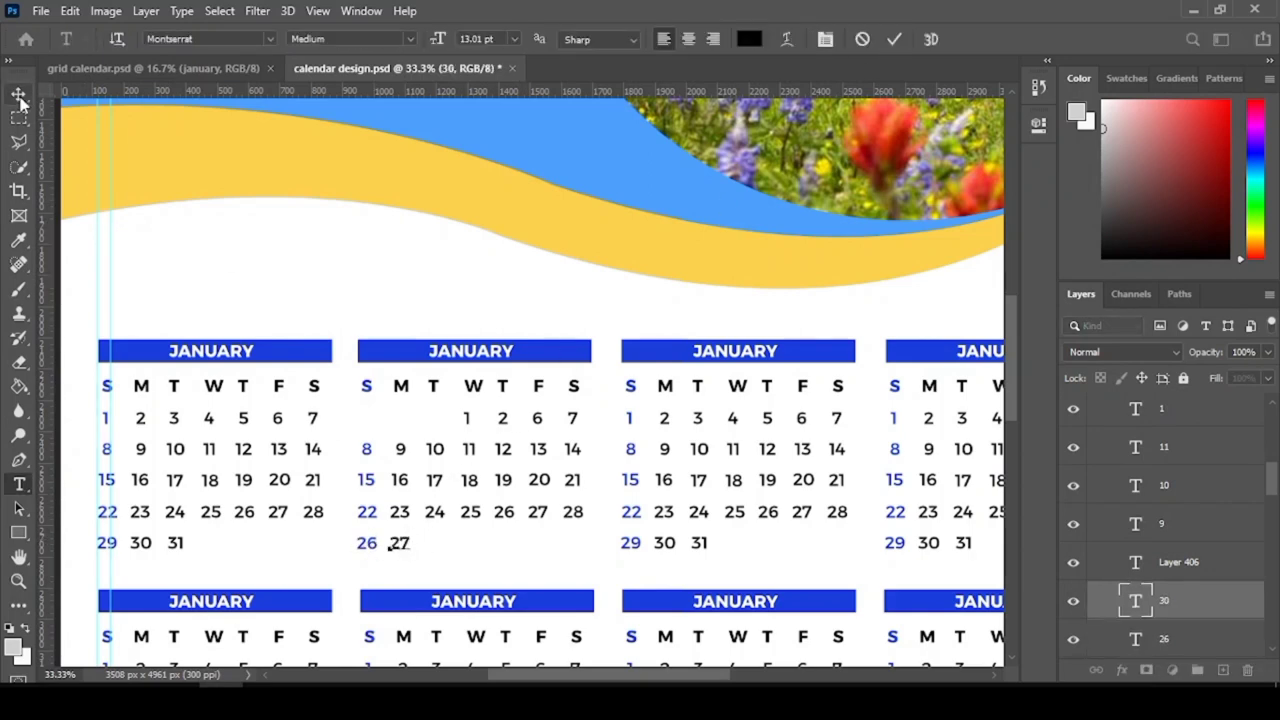
key("v")
left_click(424, 549)
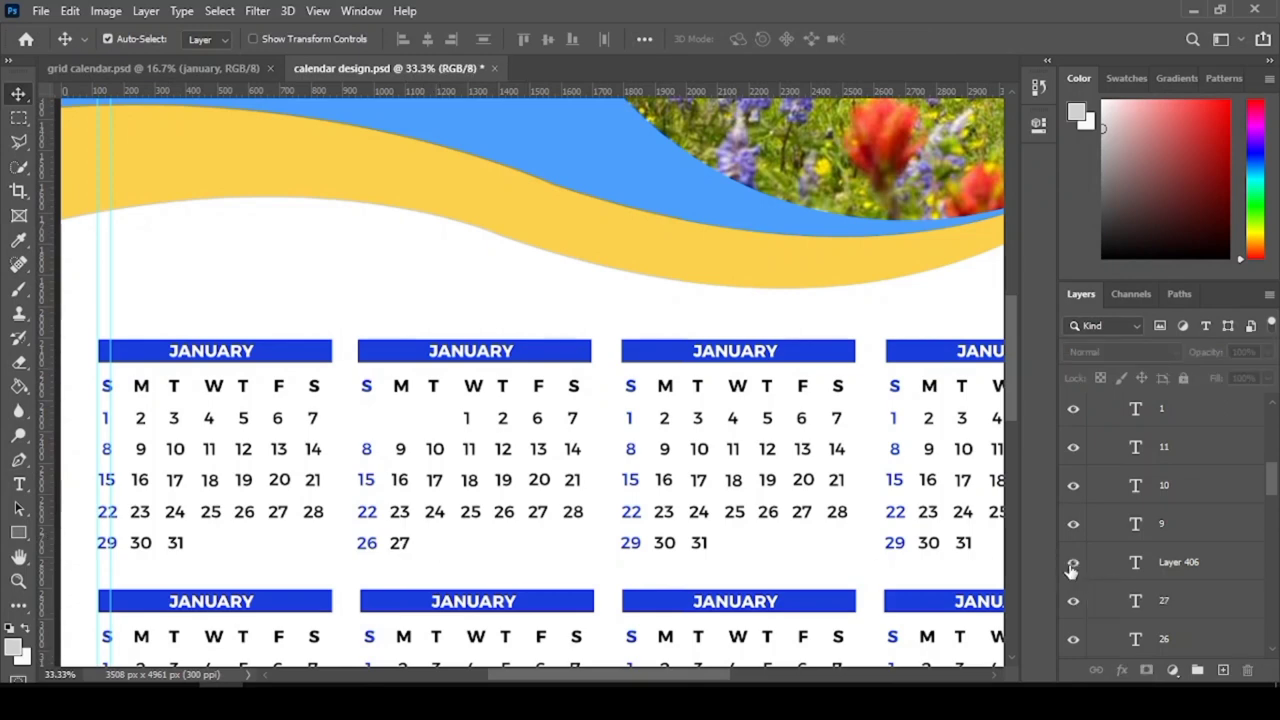
- Add a placeholder text layer on the page, then undo it
key("t")
left_click(435, 548)
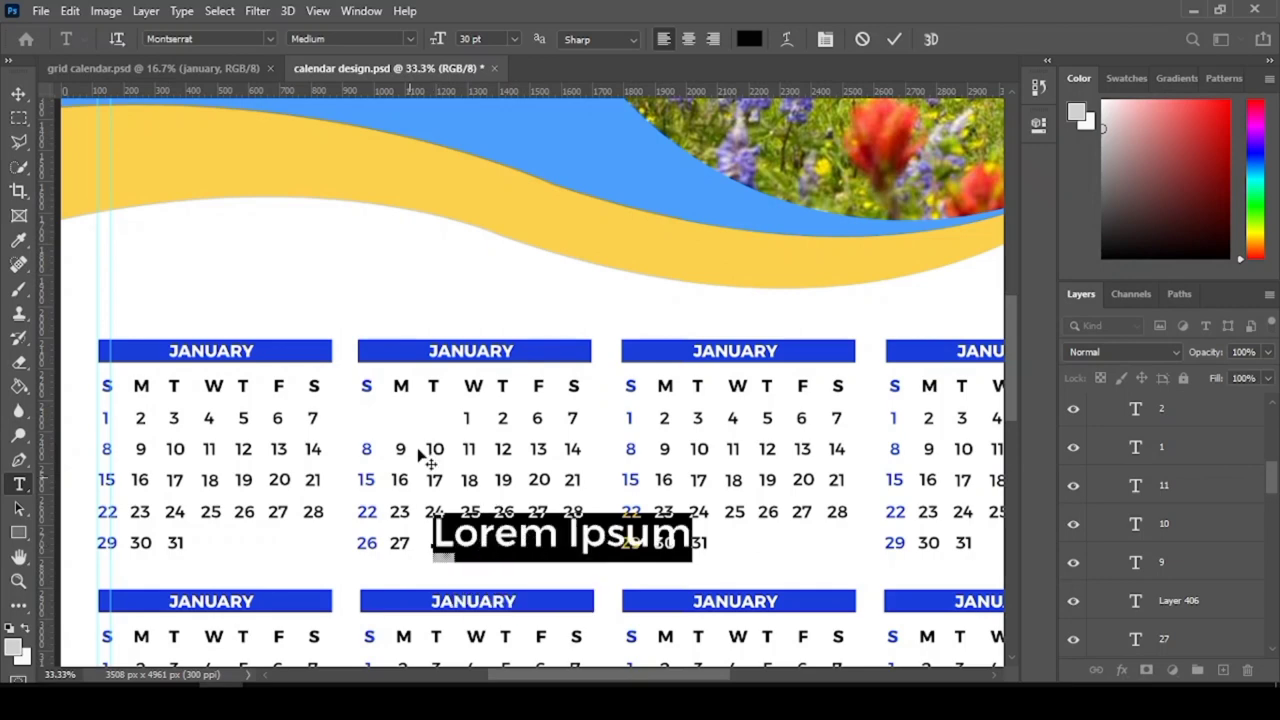
left_click(894, 39)
left_click(18, 93)
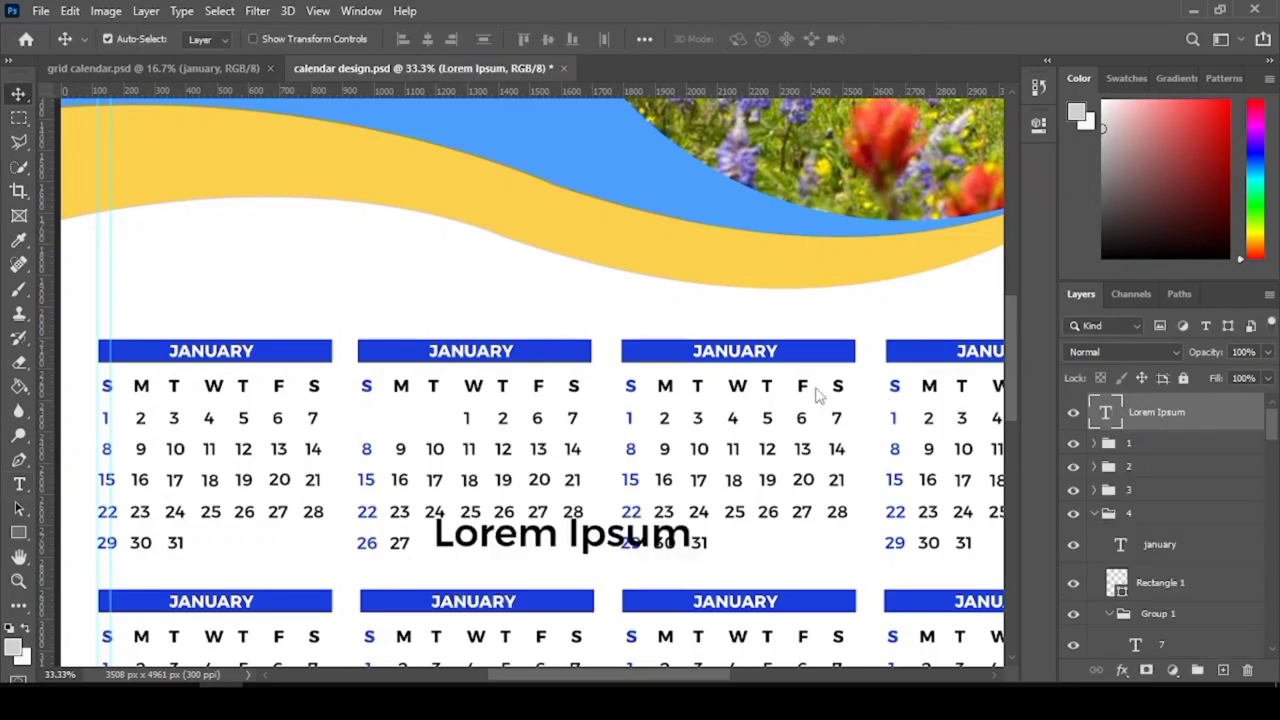
left_click(894, 410)
key("ctrl+z")
key("ctrl+z")
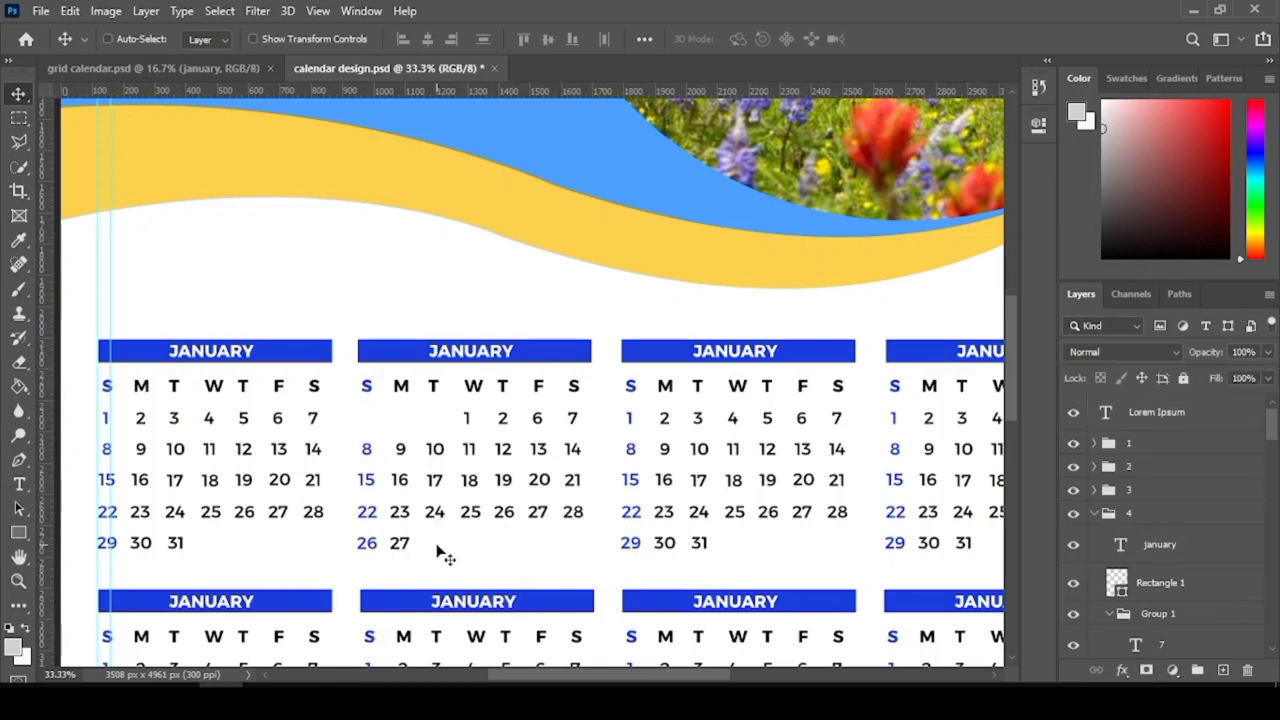
key("ctrl+shift+z")
key("ctrl+z")
key("ctrl+z")
- Make Layer 388 visible and select the second JANUARY heading's text layer with the Move tool
left_click_drag(18, 93, 115, 88)
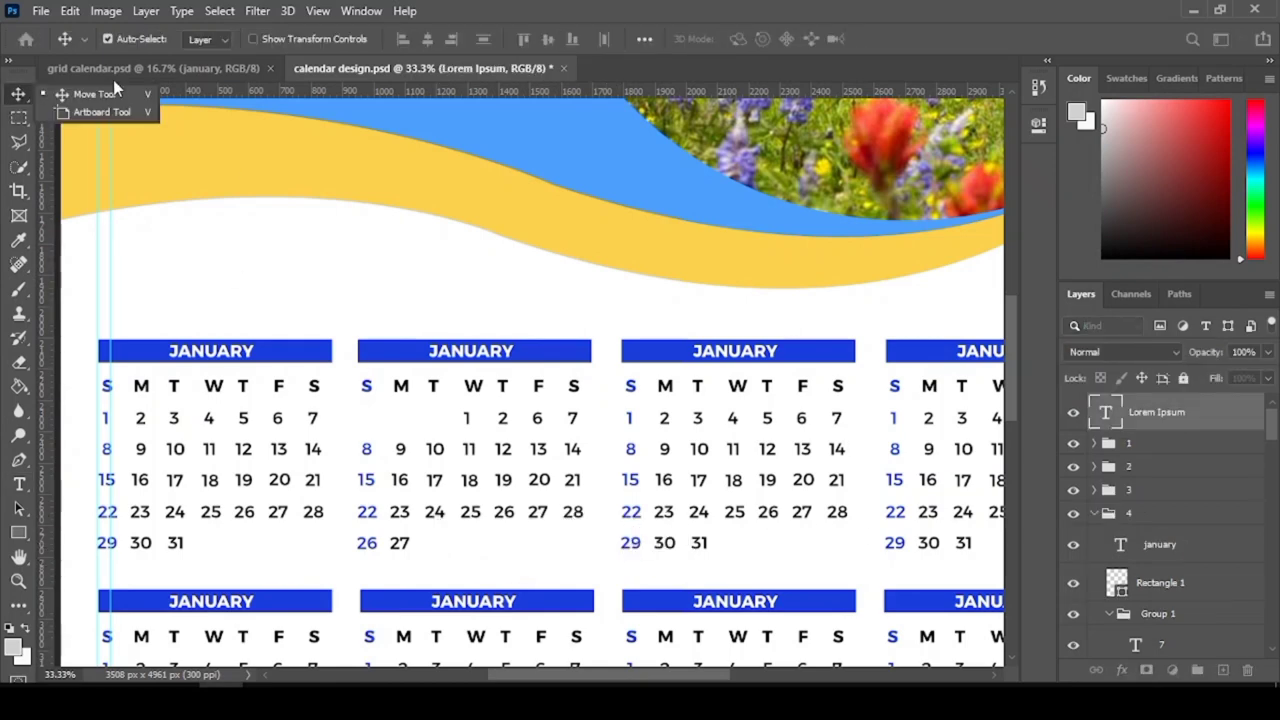
left_click(938, 292)
scroll(1195, 507, "down", 10)
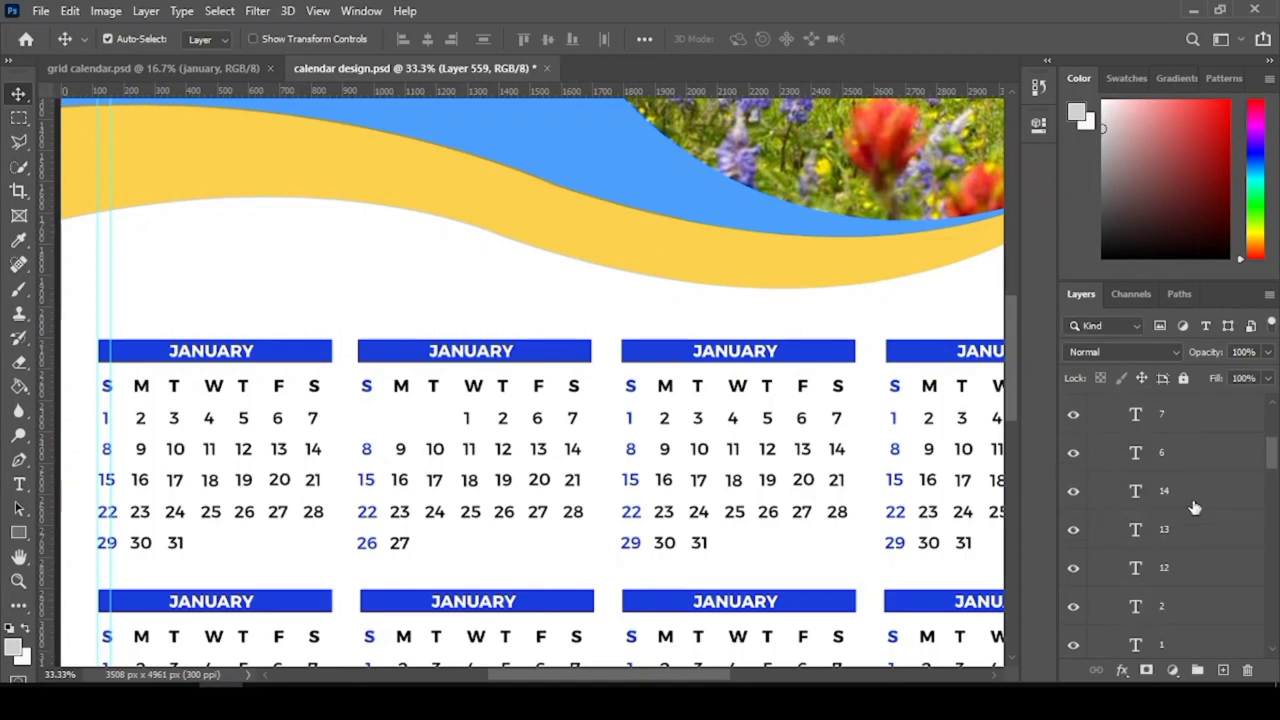
scroll(1195, 507, "up", 3)
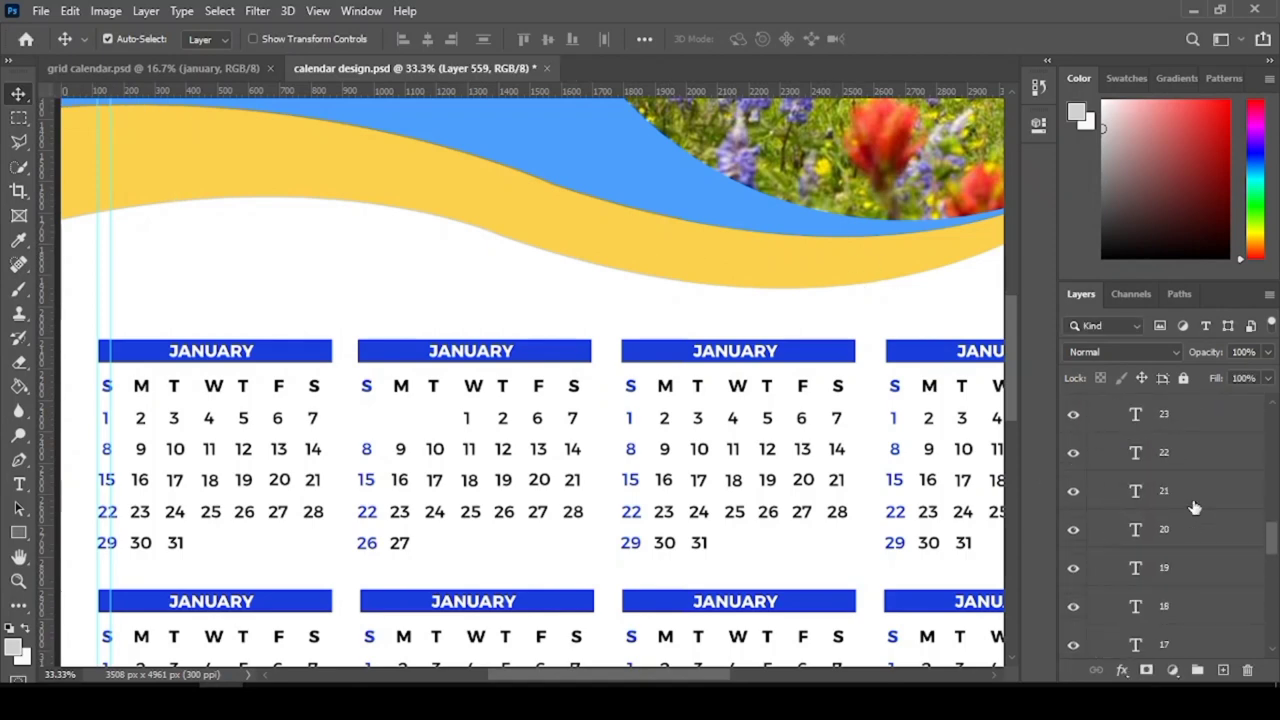
scroll(1190, 510, "down", 3)
left_click(1155, 533)
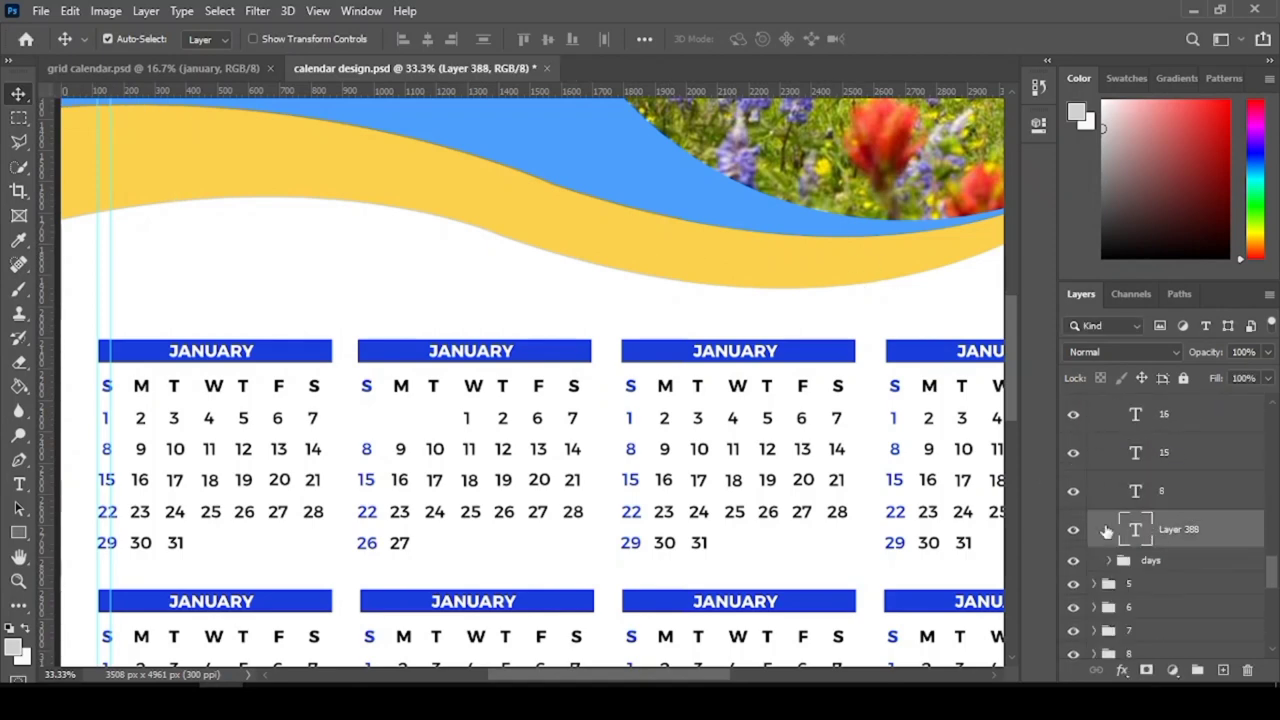
left_click(1073, 530)
left_click_drag(19, 484, 77, 490)
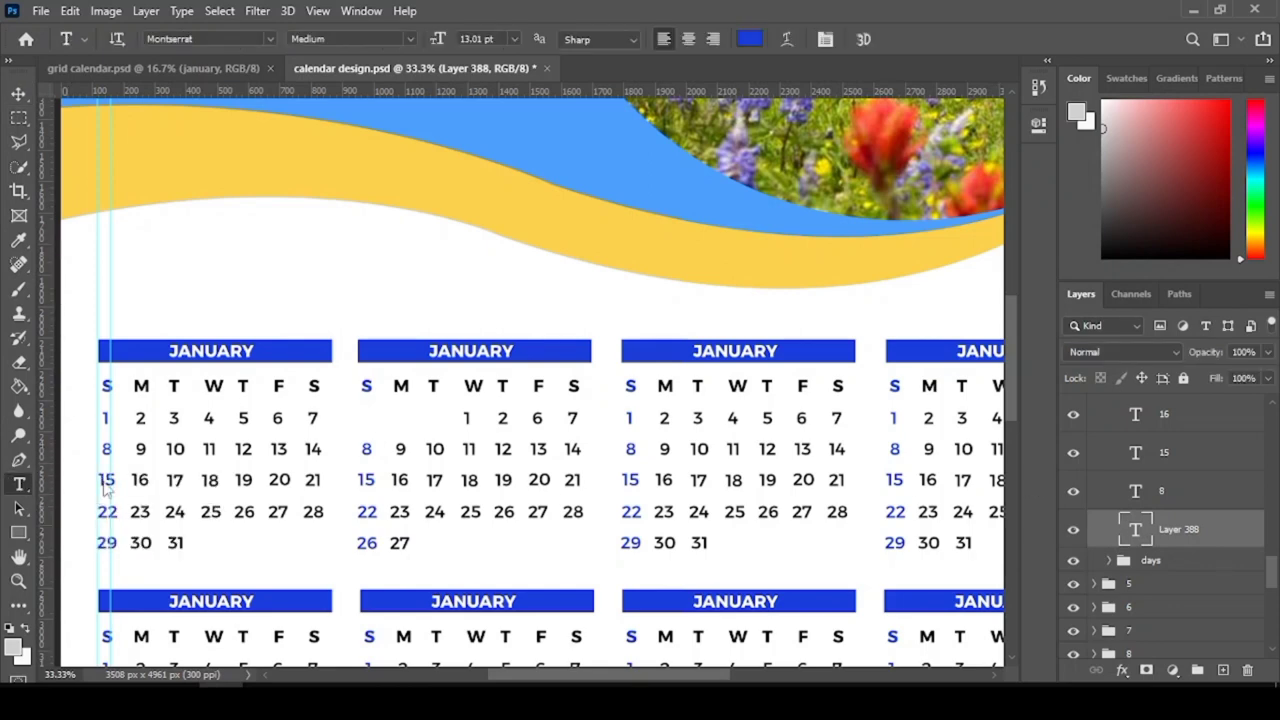
left_click(19, 93)
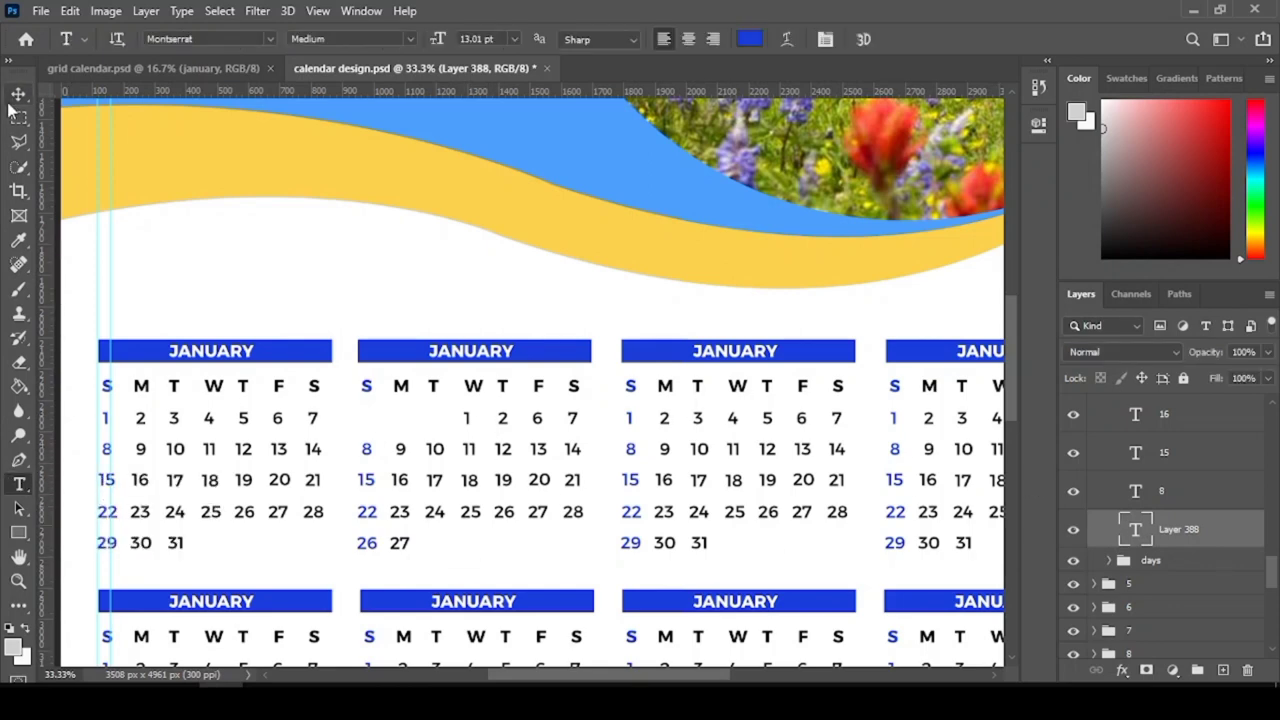
left_click(510, 362)
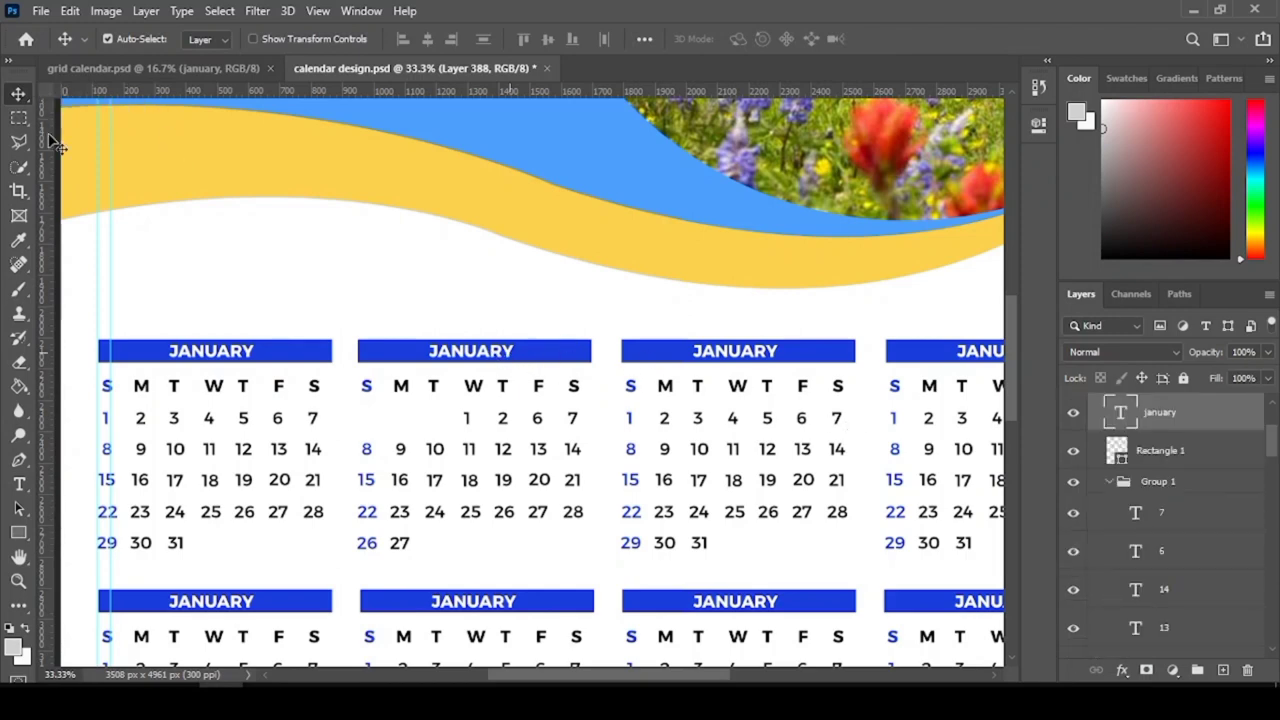
- Retitle the second and third headings FEBRUARY and MARCH
double_click(509, 351)
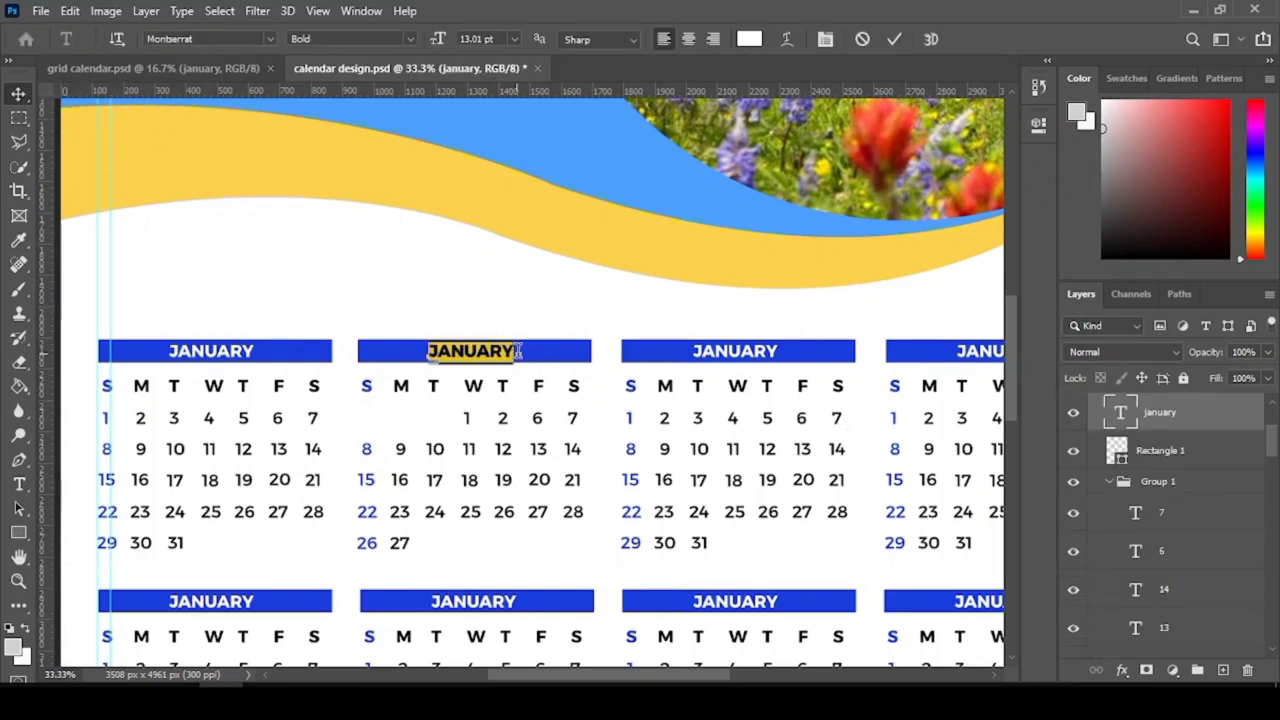
type("FEBRUARY")
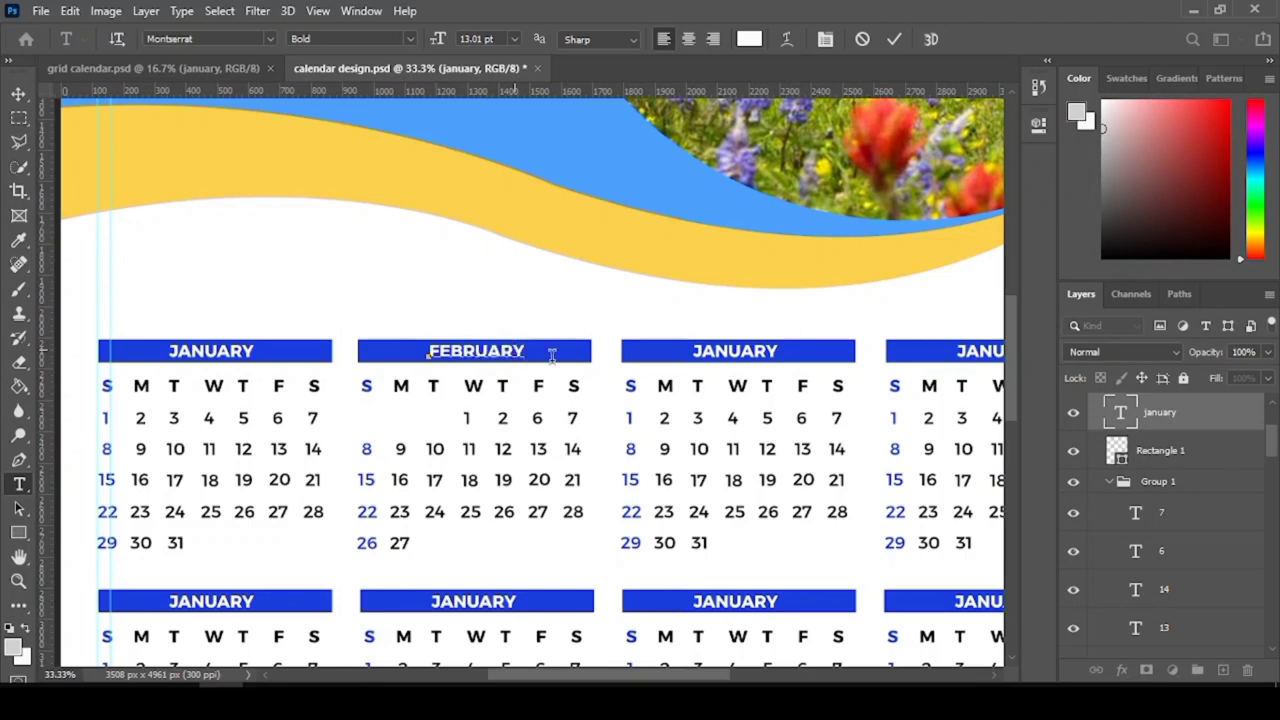
left_click(894, 39)
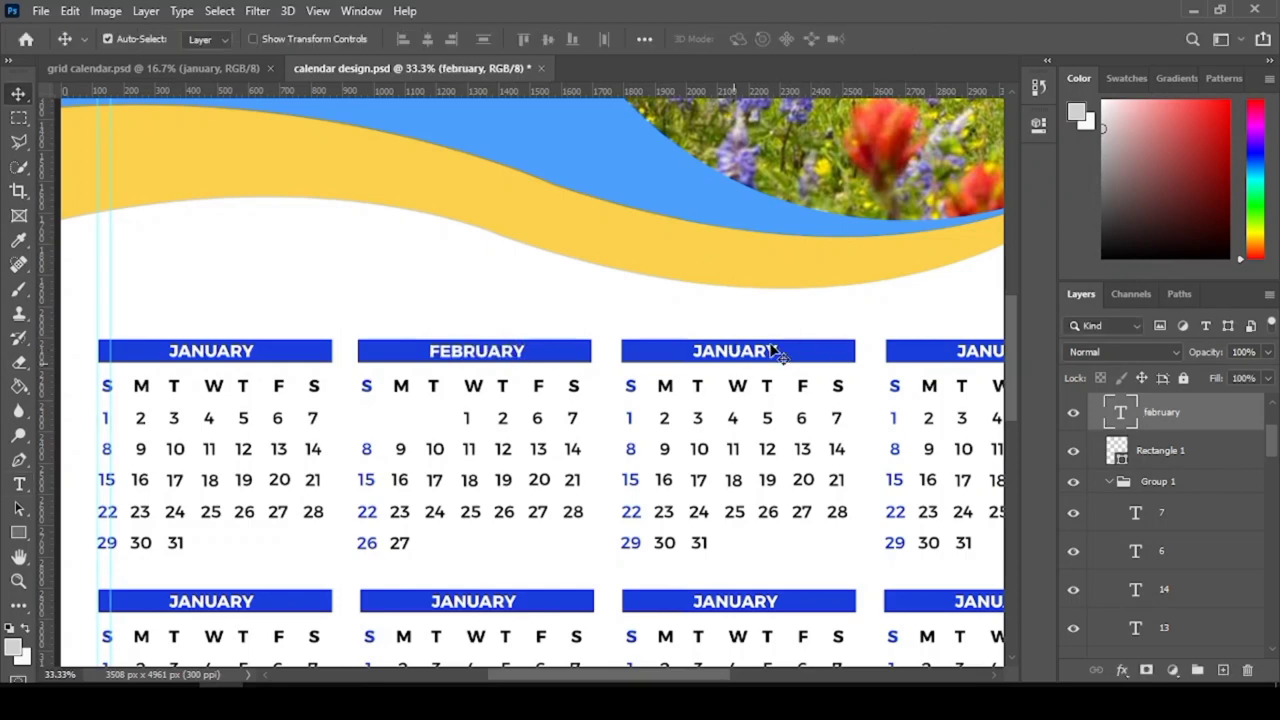
left_click(771, 349, "ctrl")
double_click(771, 350)
type("MARCH")
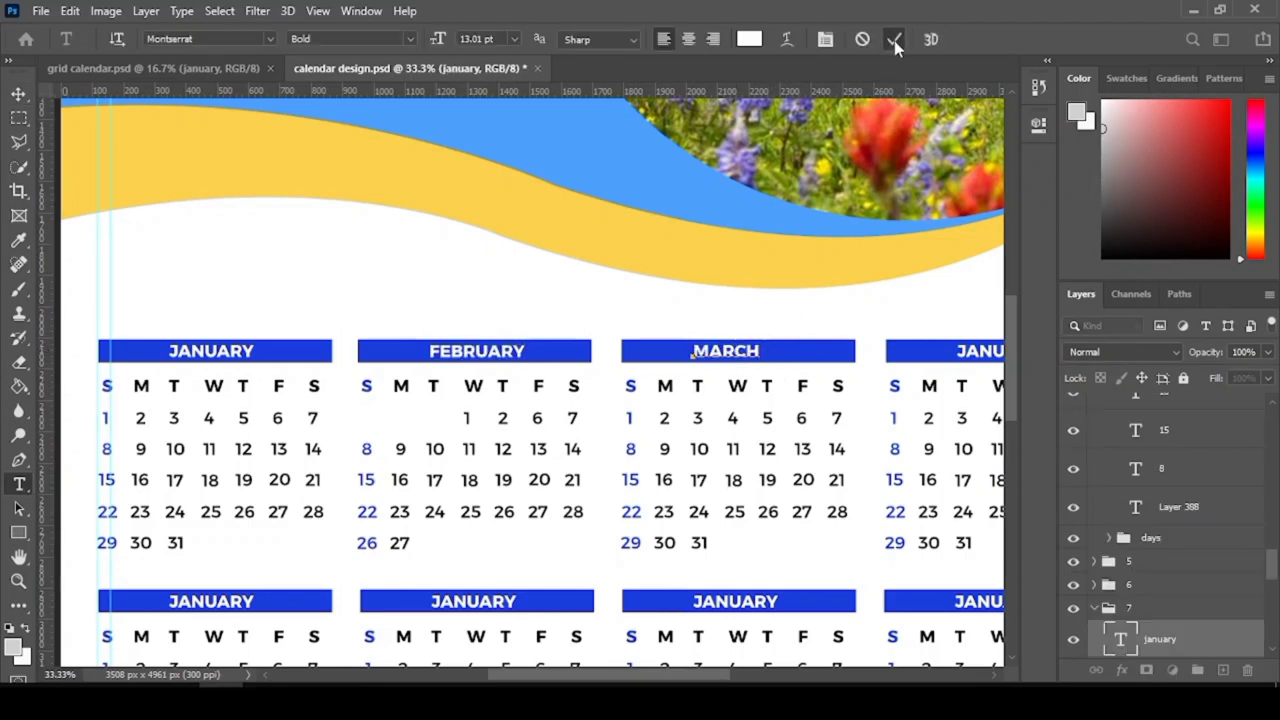
left_click(894, 39)
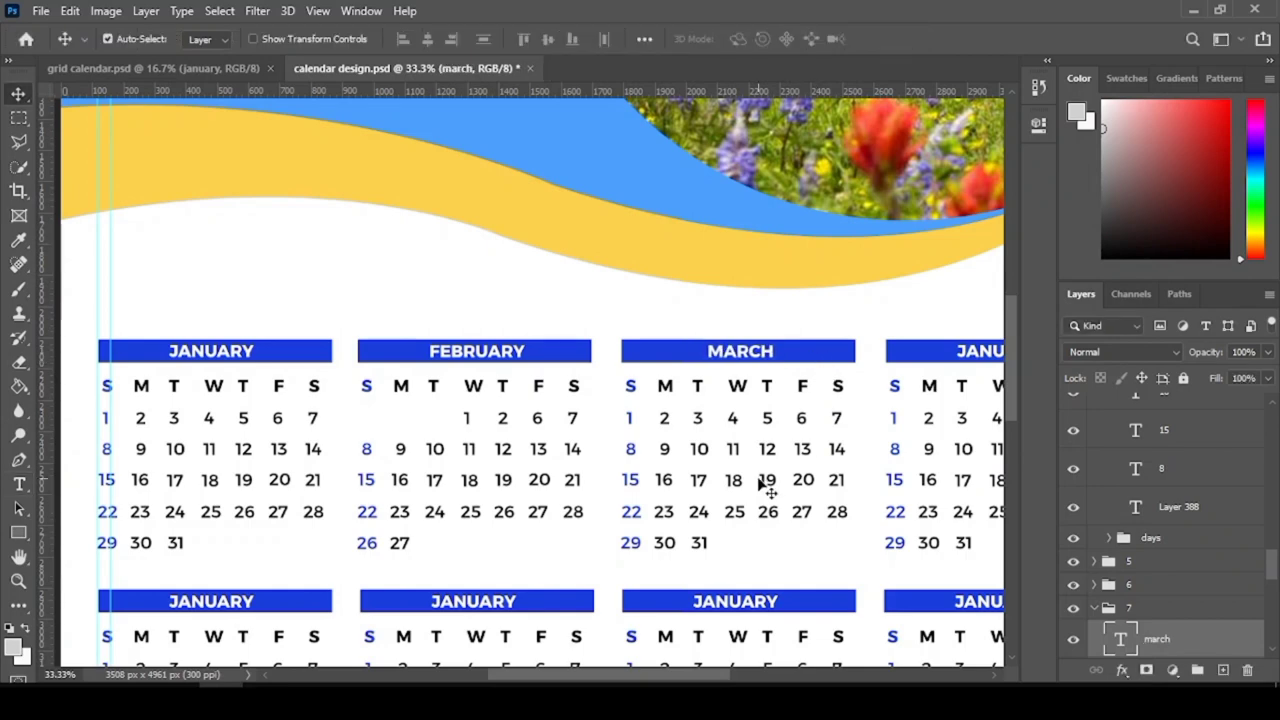
- Delete March dates 3, 2 and 1, and retype the 4 as 1
left_click(700, 430)
key("Delete")
left_click(665, 418)
key("Delete")
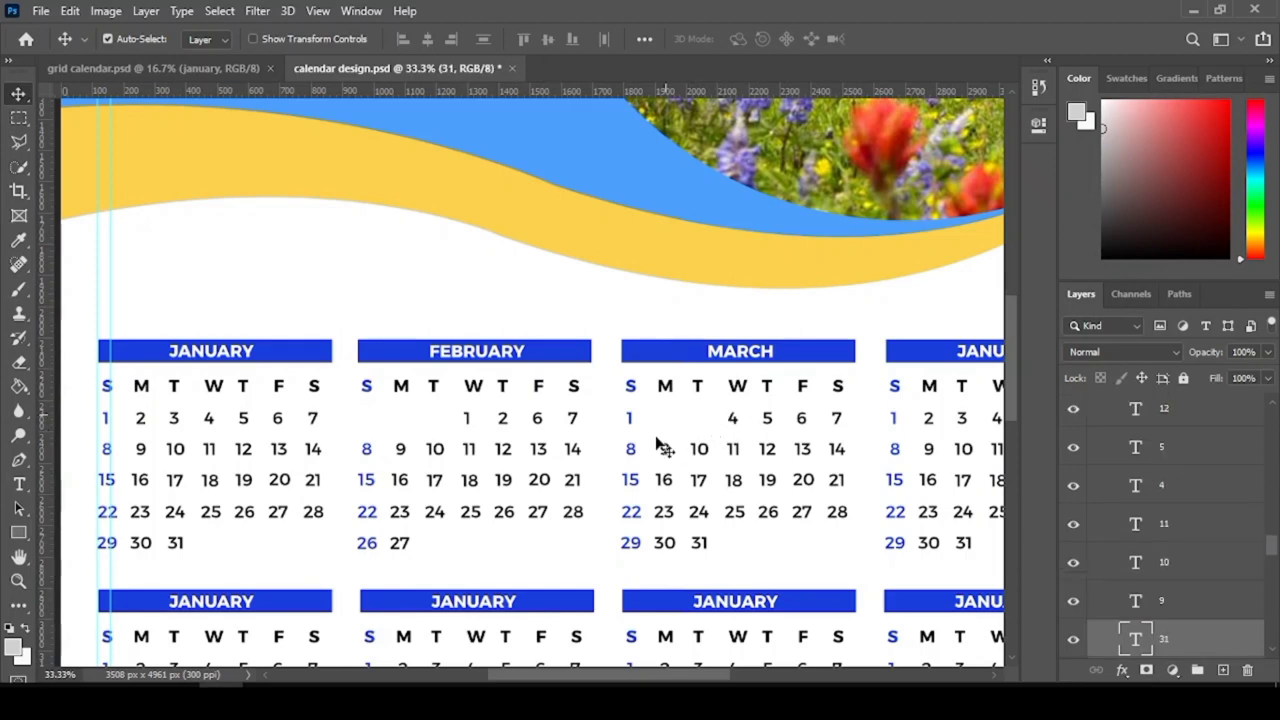
left_click(631, 419)
key("Delete")
double_click(732, 420)
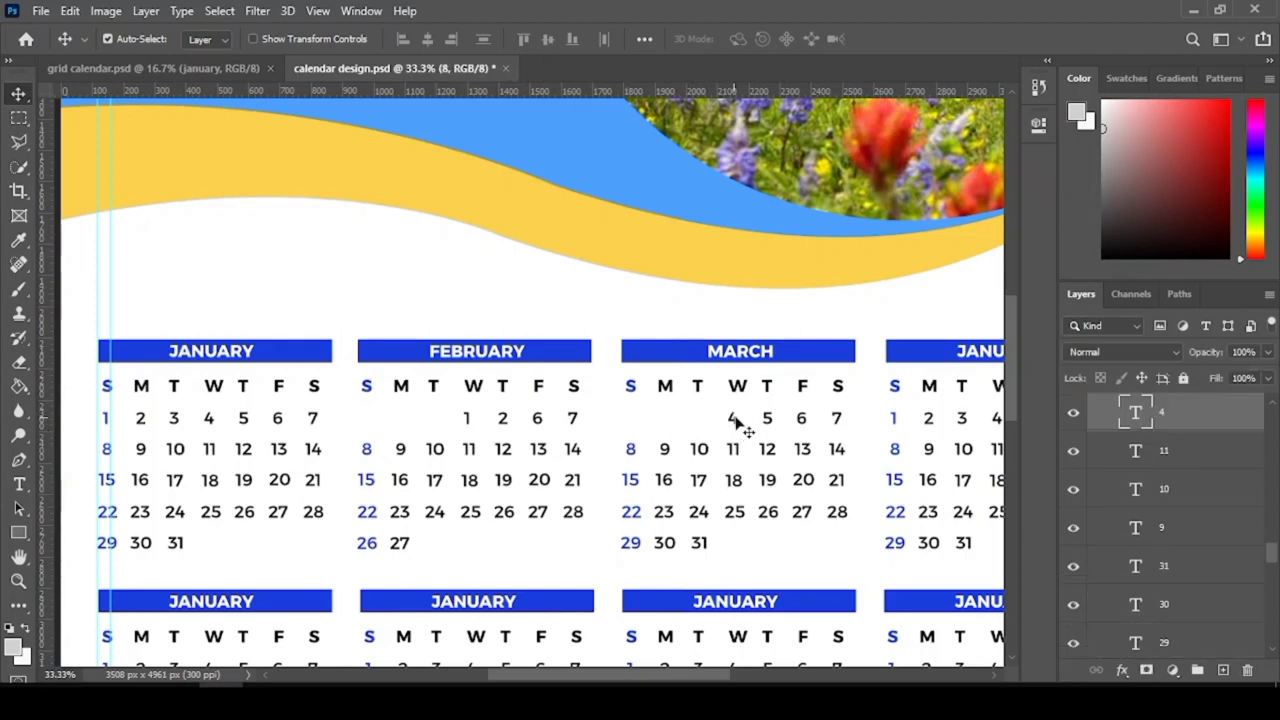
type("1")
left_click(893, 39)
key("v")
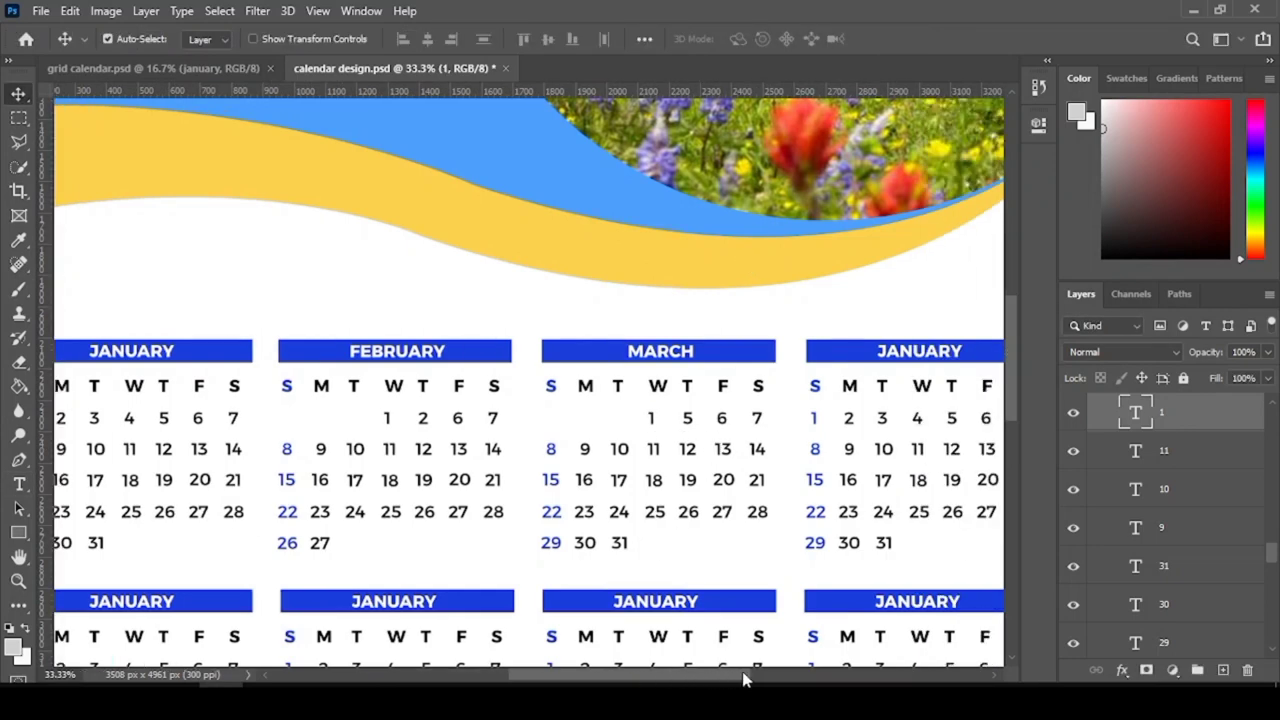
- Retitle the fourth month heading APRIL
left_click_drag(743, 679, 768, 679)
double_click(851, 350)
type("APR")
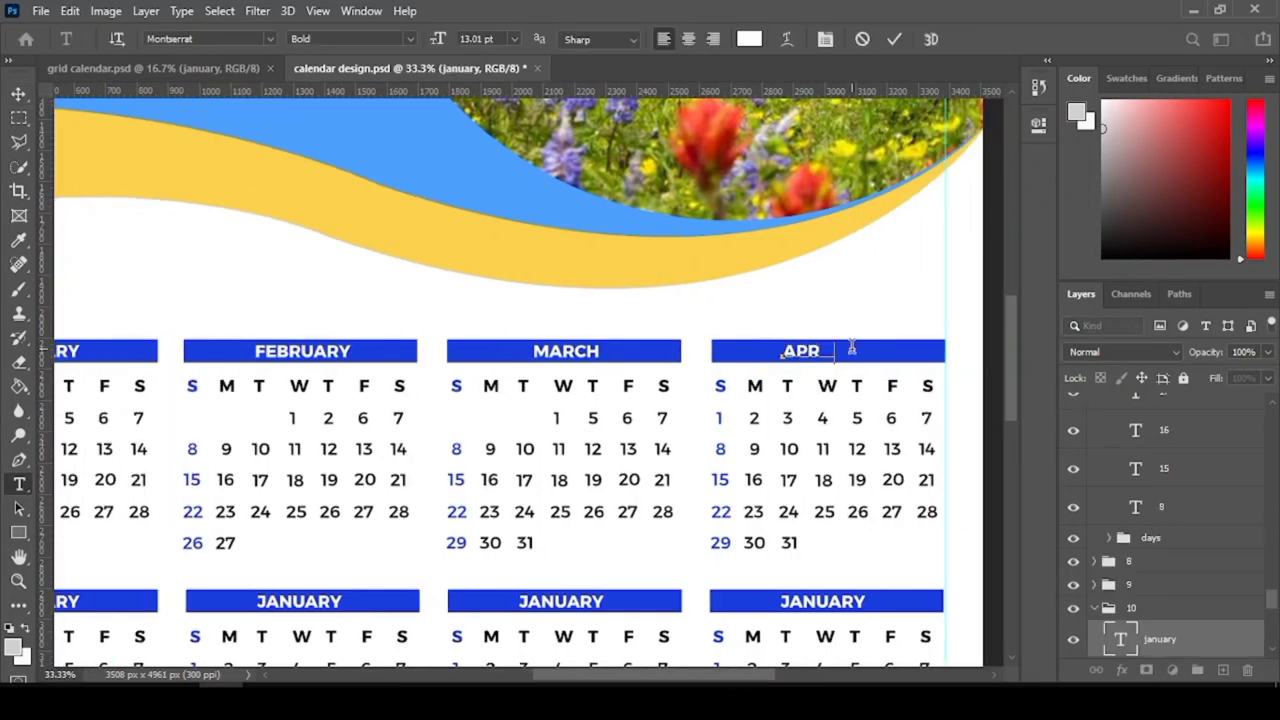
type("IL")
key("ctrl+Return")
key("v")
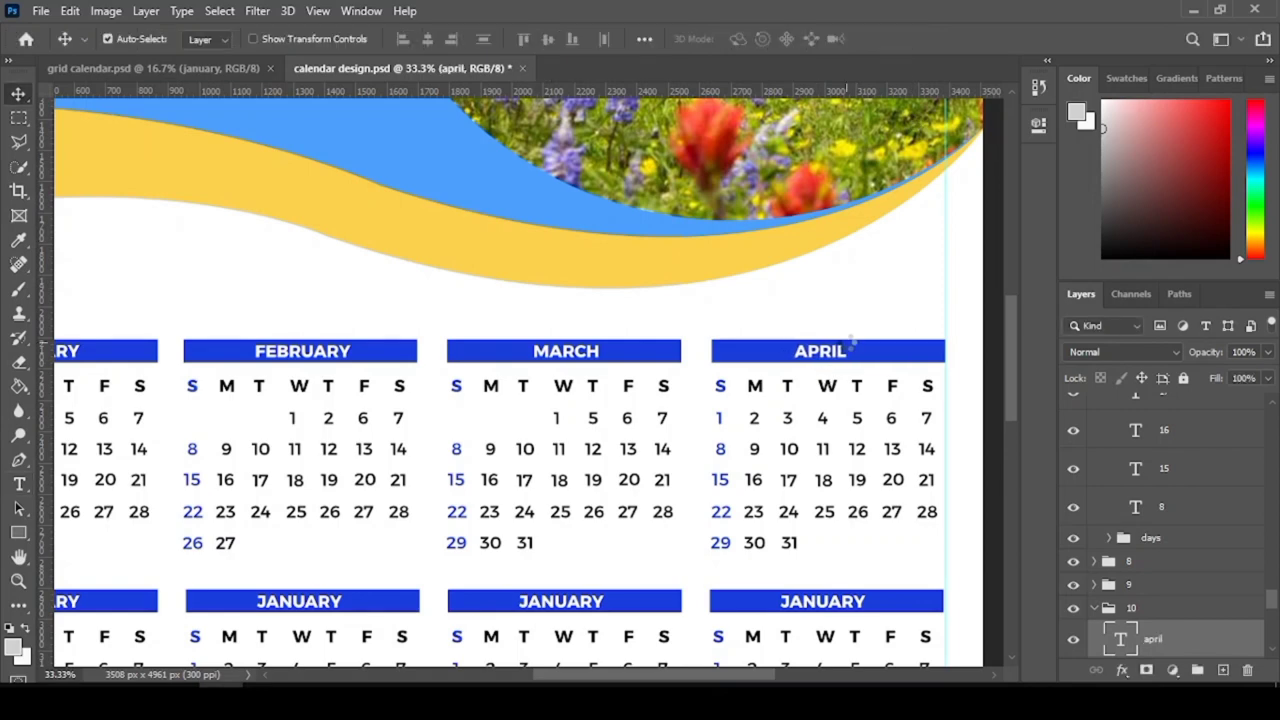
- Delete April's old first-week dates, including 6, 5 and 4
left_click_drag(851, 340, 864, 342)
scroll(845, 418, "down", 1)
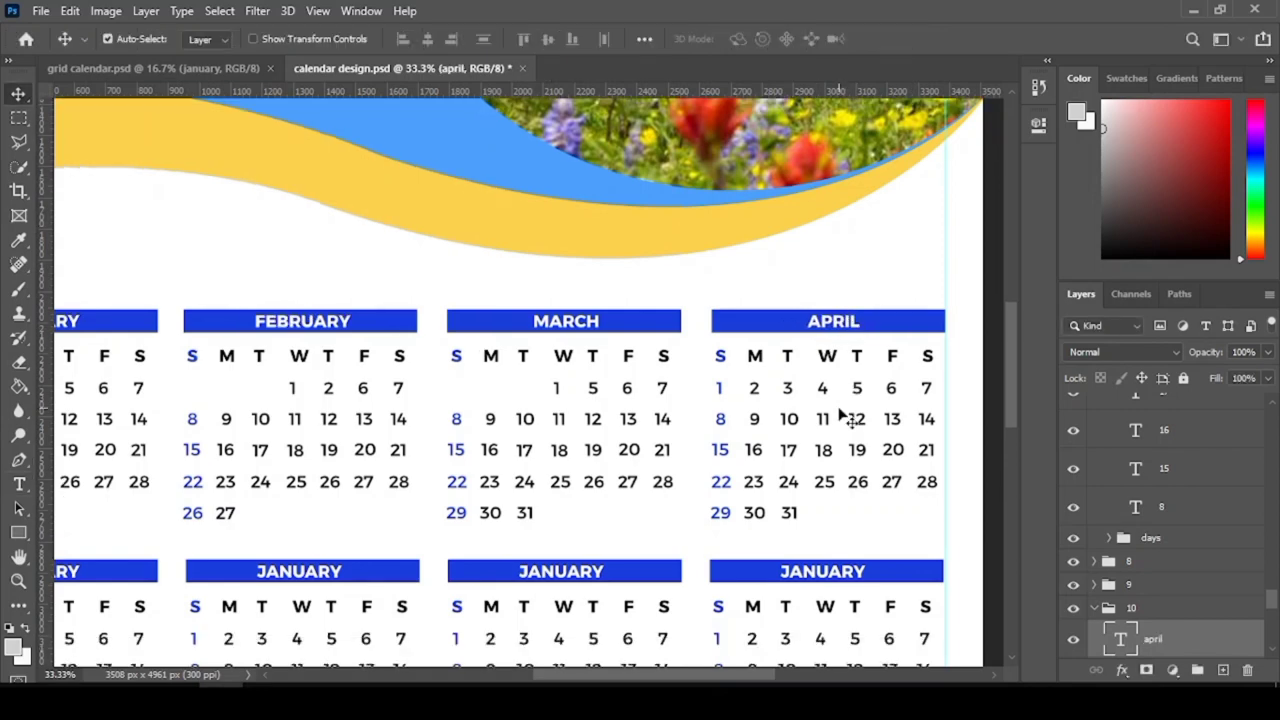
scroll(845, 418, "down", 2)
left_click(893, 331)
key("Delete")
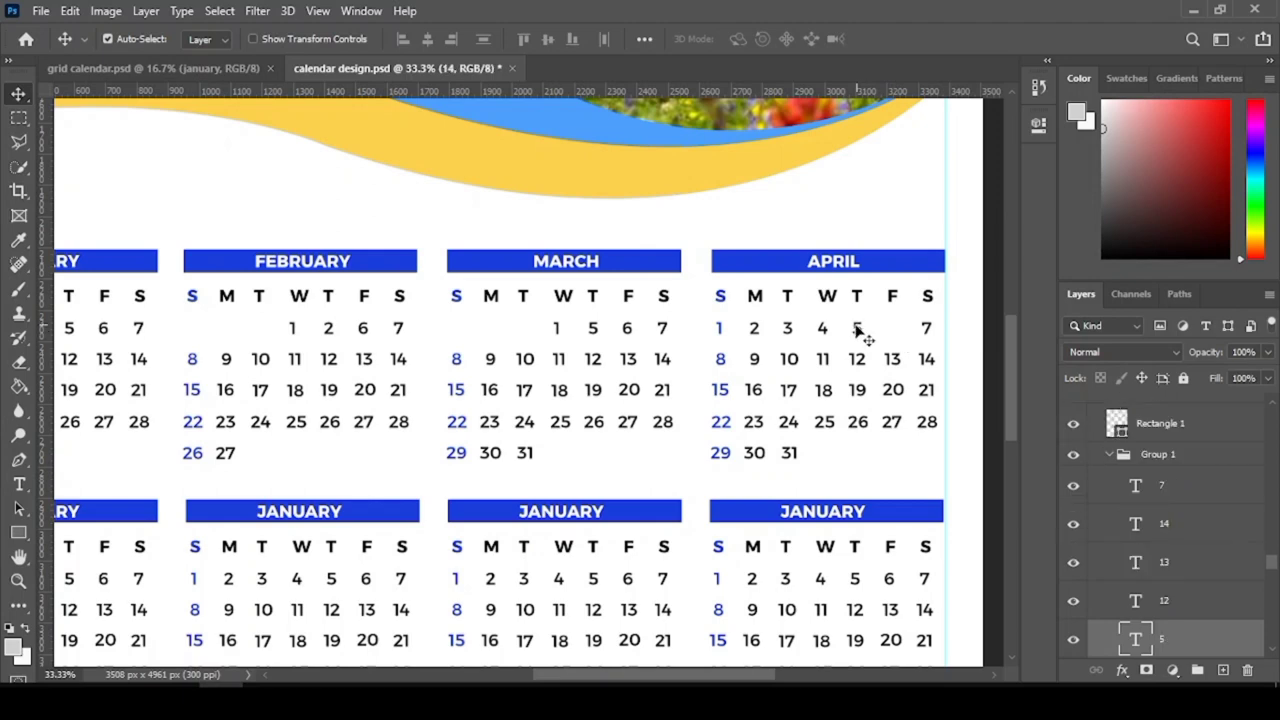
key("Delete")
key("Delete")
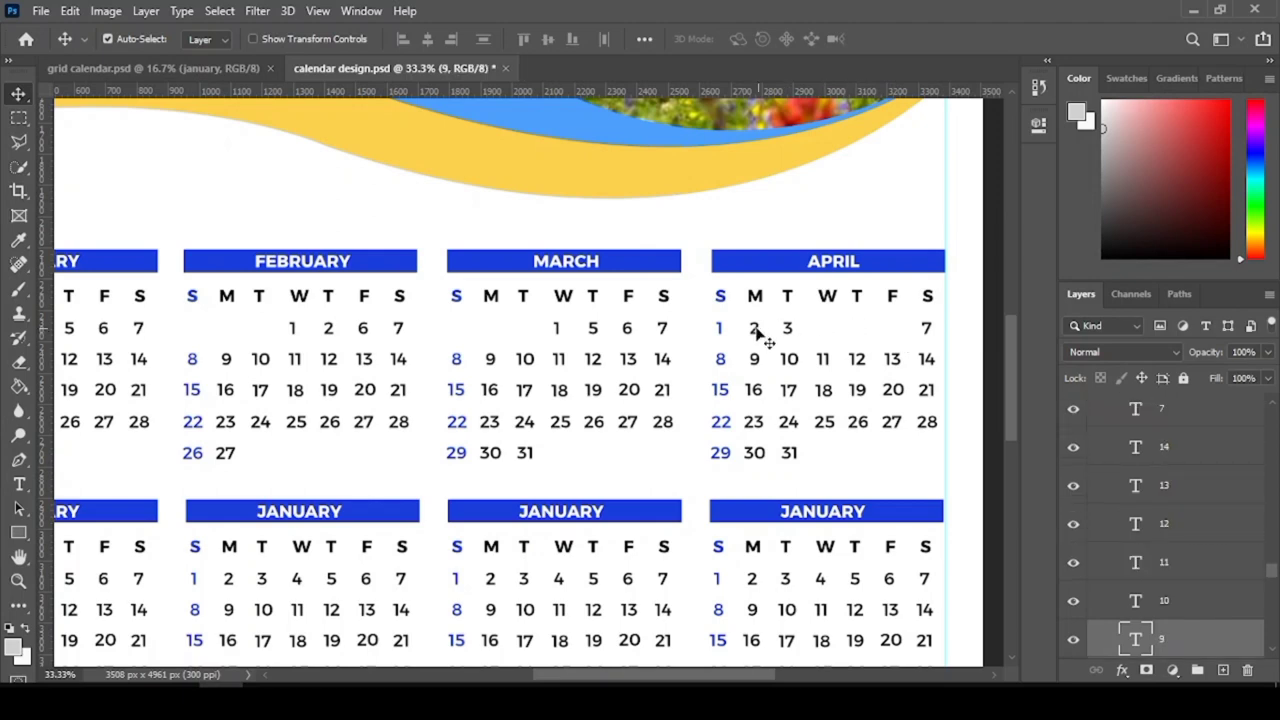
left_click(755, 331)
key("Delete")
left_click(720, 331)
key("Delete")
- Retype April's 7 as 1 so it falls on Saturday
double_click(927, 330)
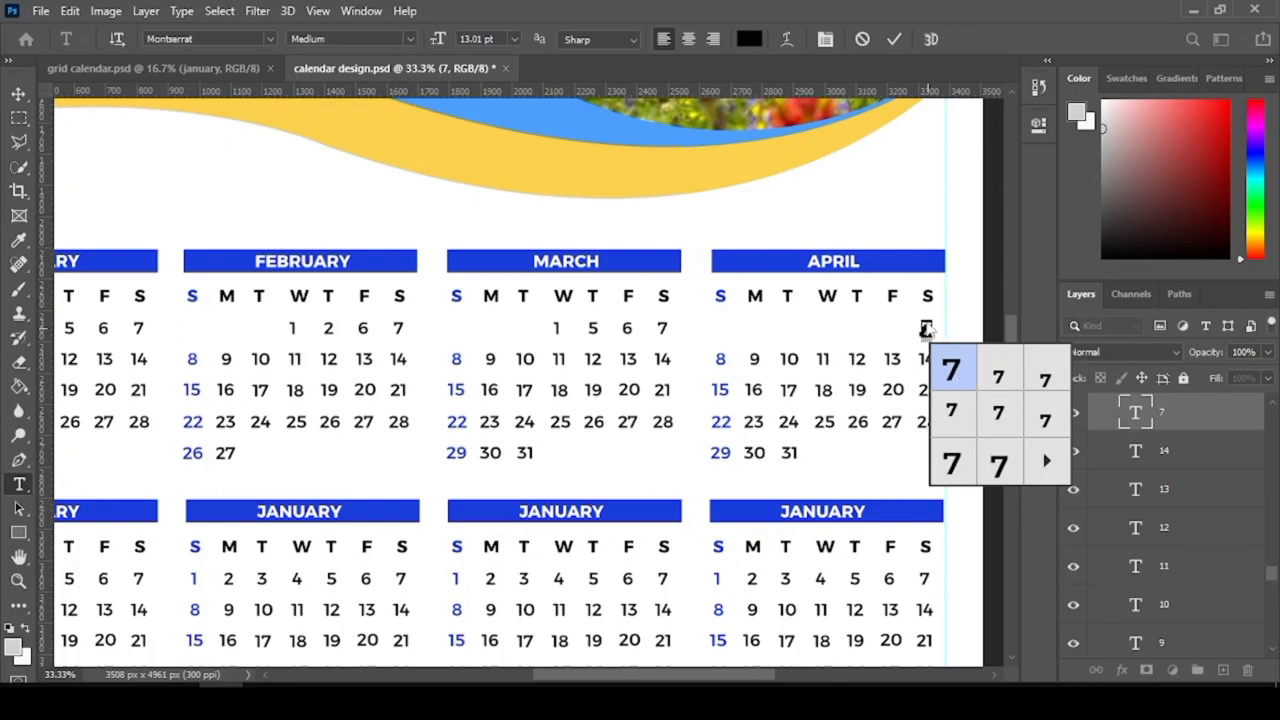
type("1")
left_click(893, 39)
key("v")
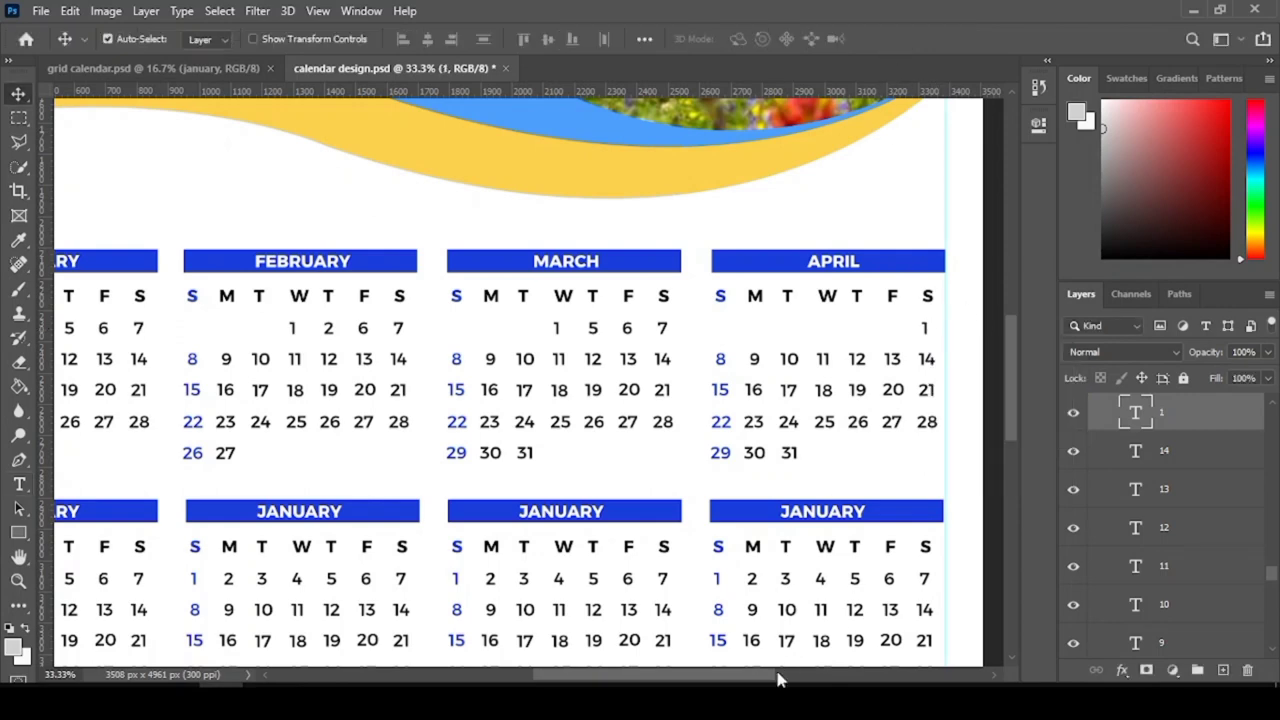
left_click_drag(777, 677, 687, 674)
- Retype the fifth and sixth JANUARY headings as MAY and JUNE
scroll(462, 570, "down", 2)
scroll(462, 572, "down", 1)
double_click(386, 408)
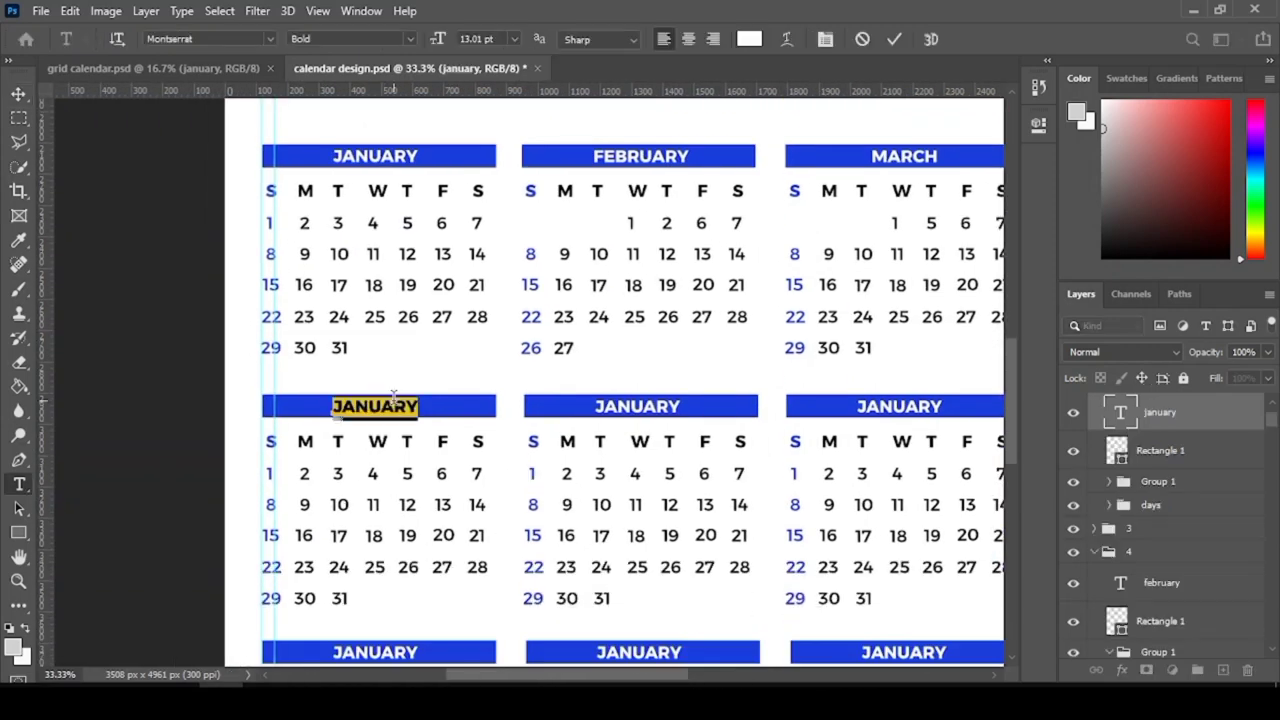
type("MAY")
key("ctrl+Return")
key("v")
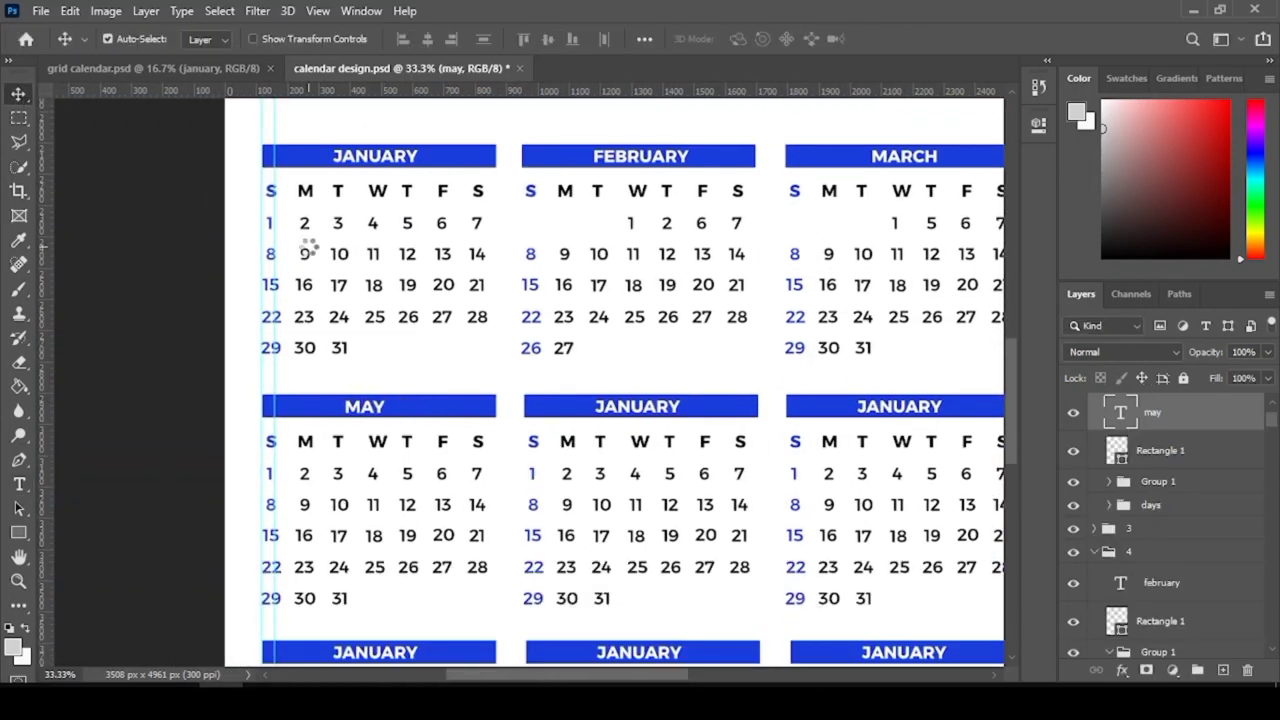
left_click(660, 415)
double_click(660, 415)
type("june")
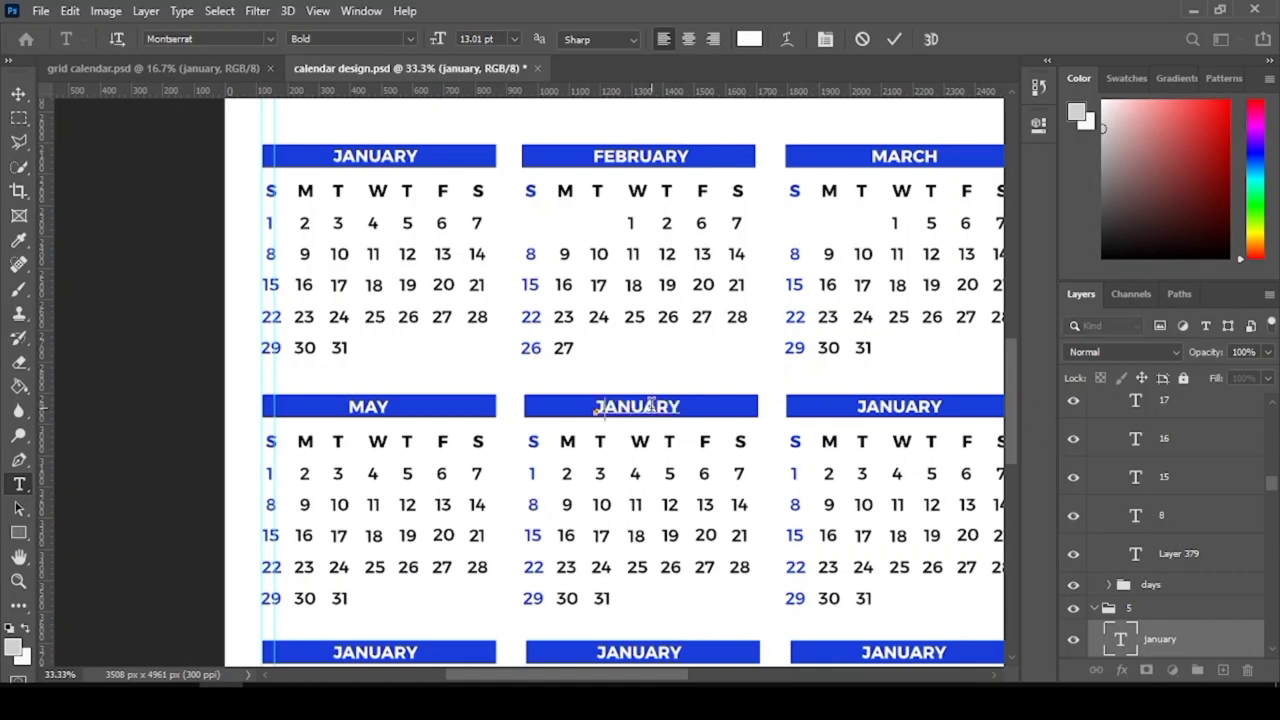
left_click(894, 39)
key("v")
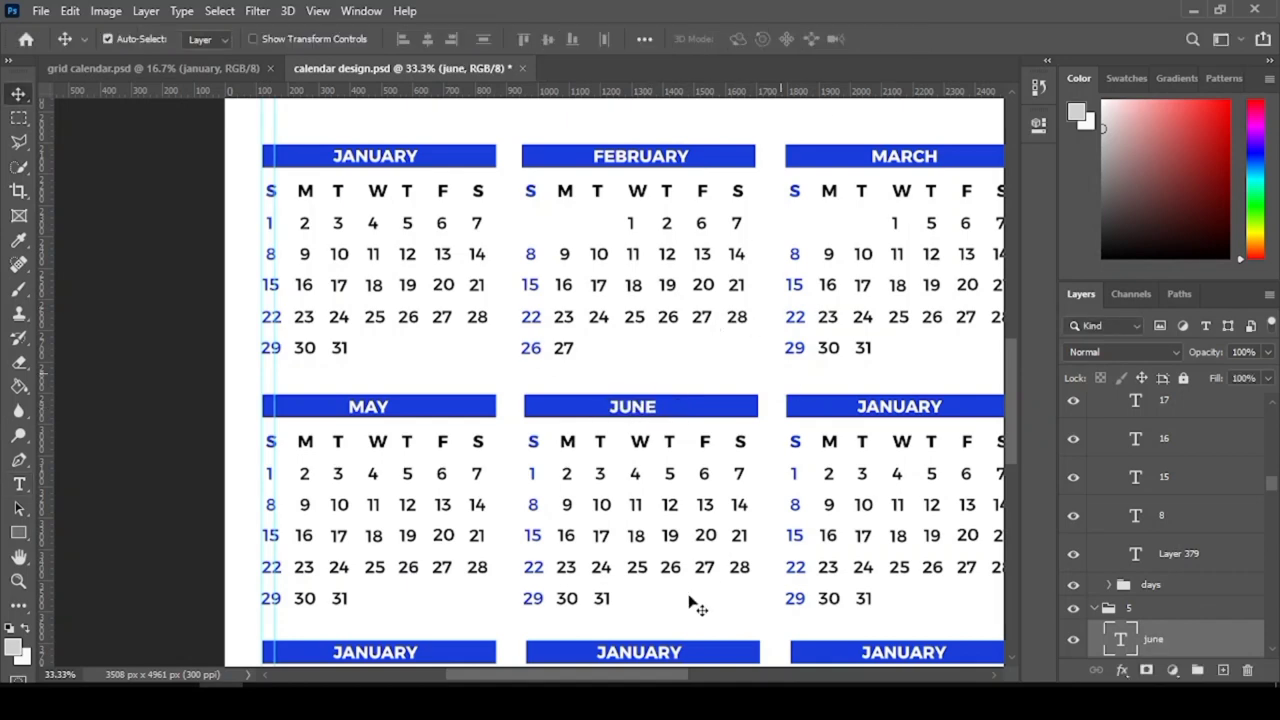
- Rename the seventh and eighth headings to JULY and AUGUST
scroll(694, 603, "right", 5)
left_click(652, 408)
left_click(652, 412)
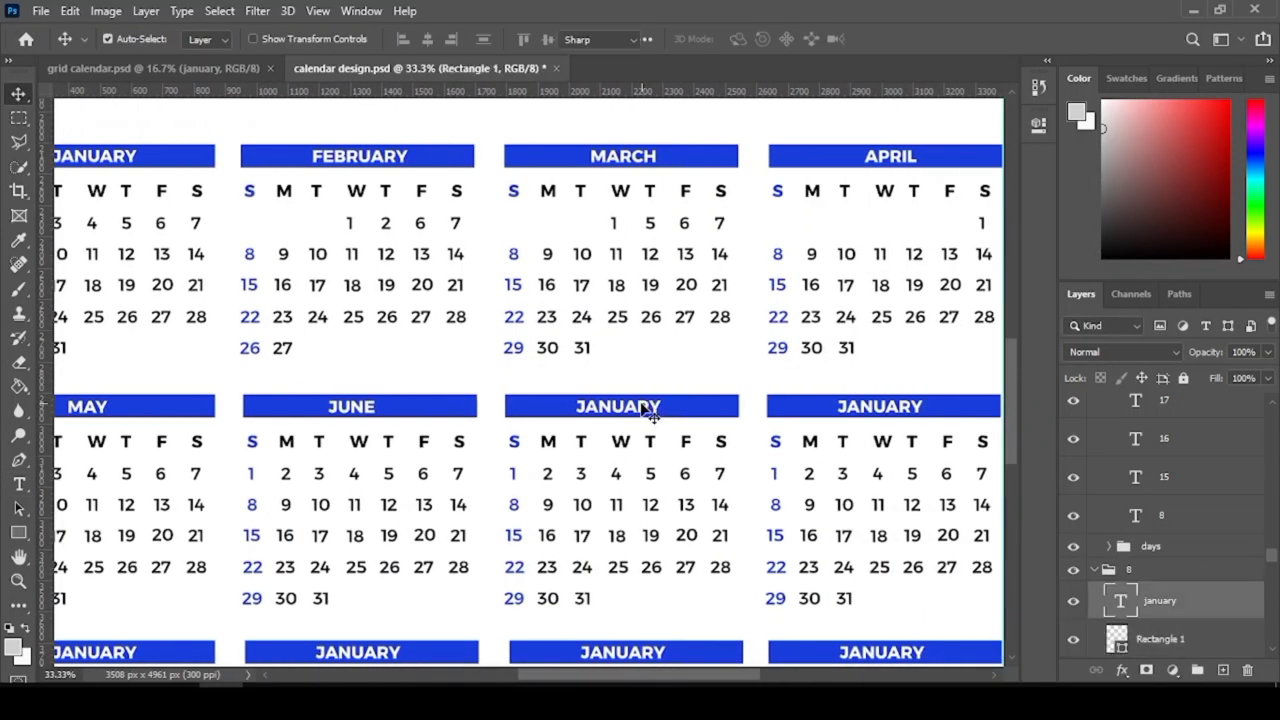
double_click(652, 412)
type("july")
key("ctrl+Return")
key("v")
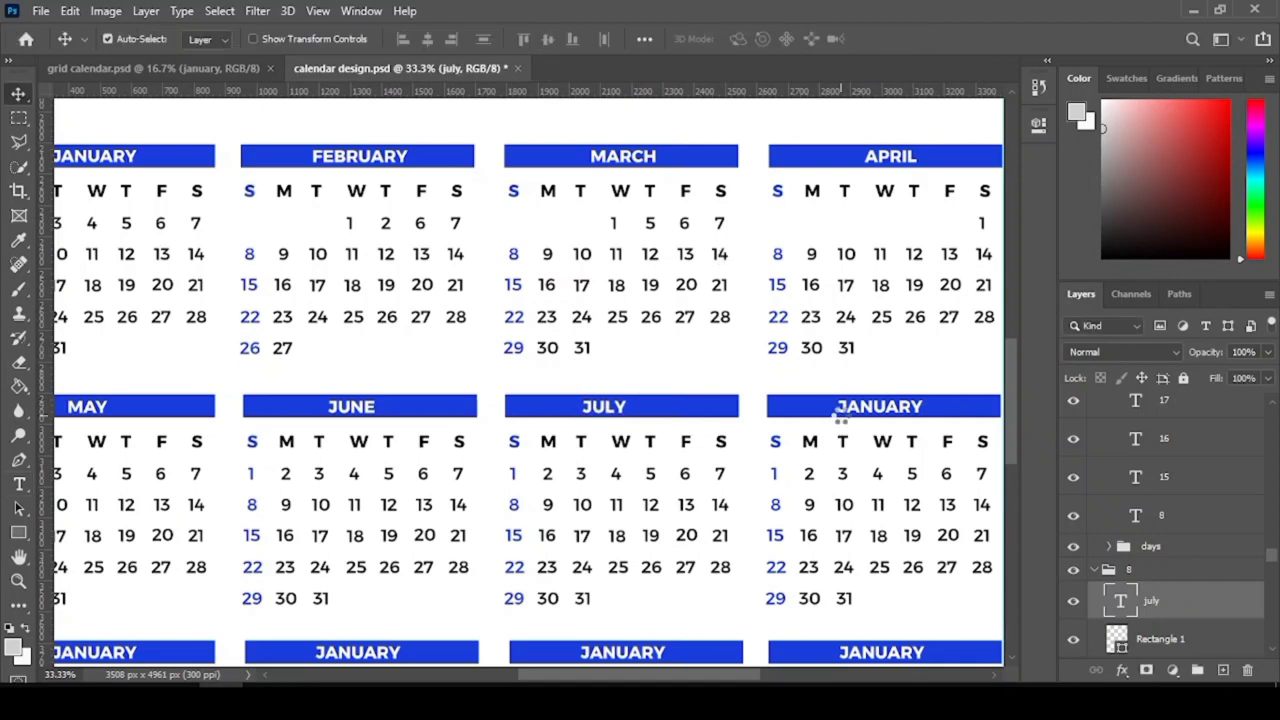
left_click(372, 420)
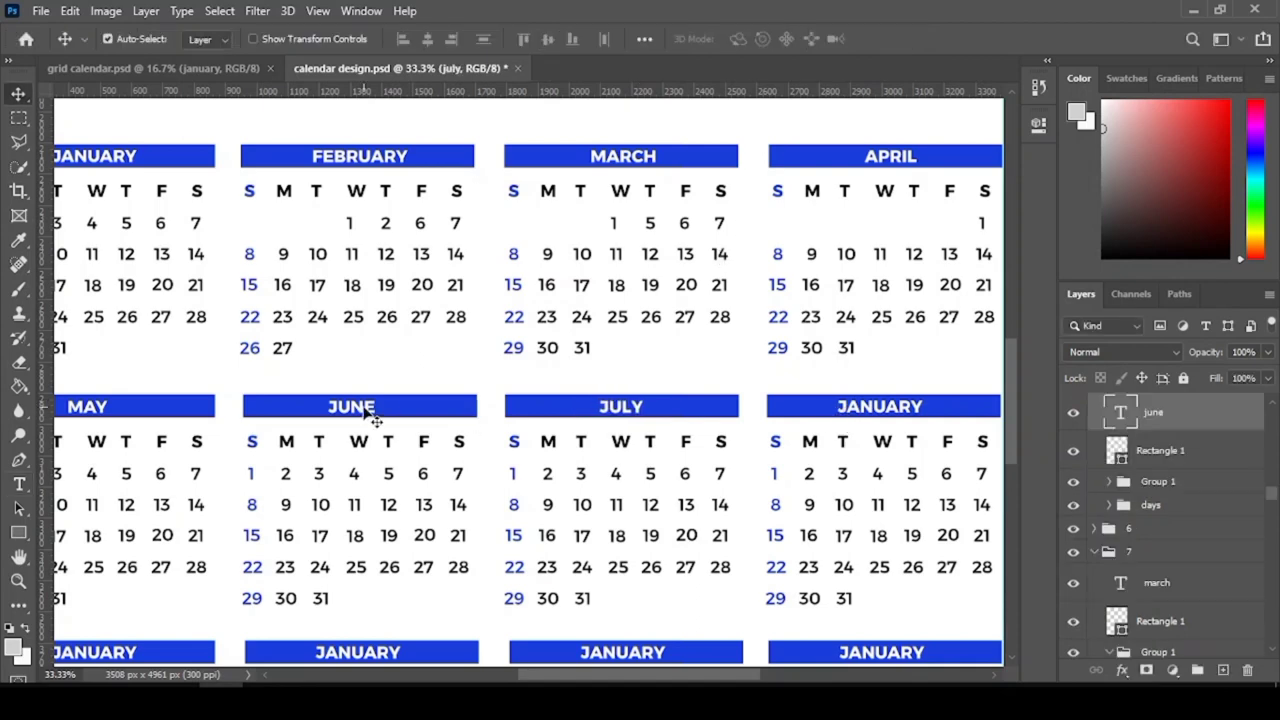
double_click(886, 408)
left_click(925, 405)
key("ctrl+a")
type("a")
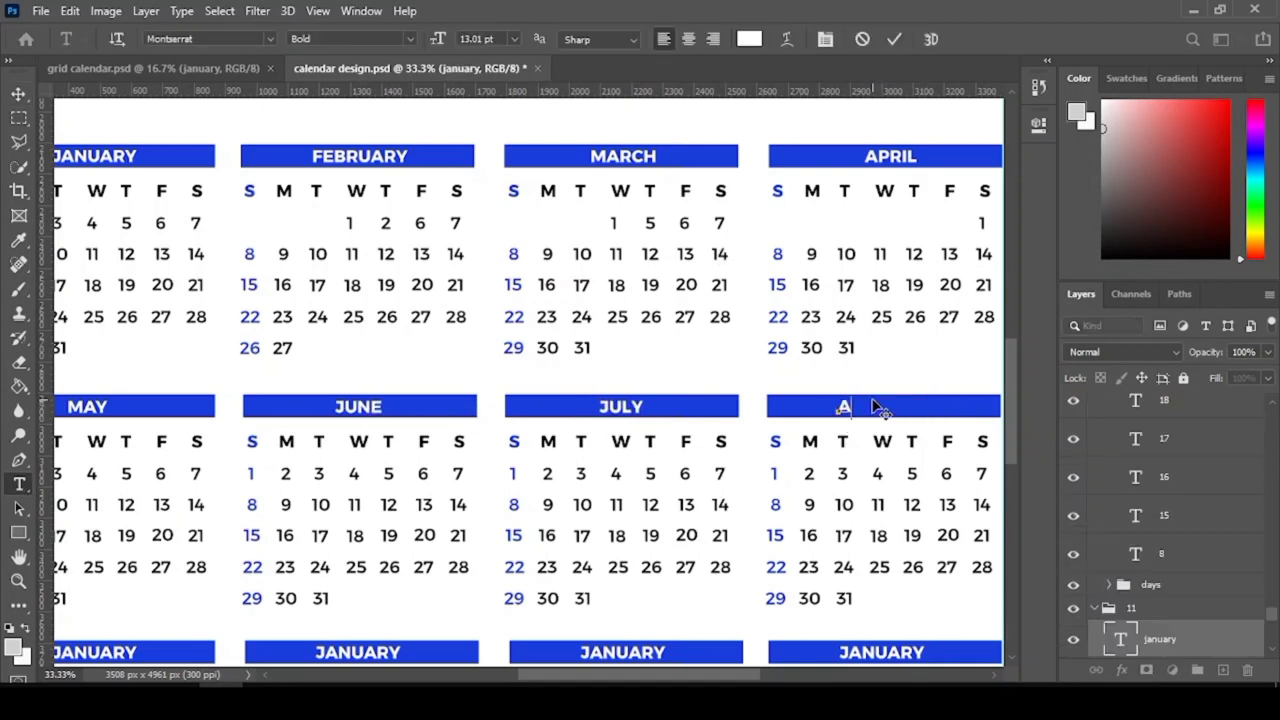
type("ugust")
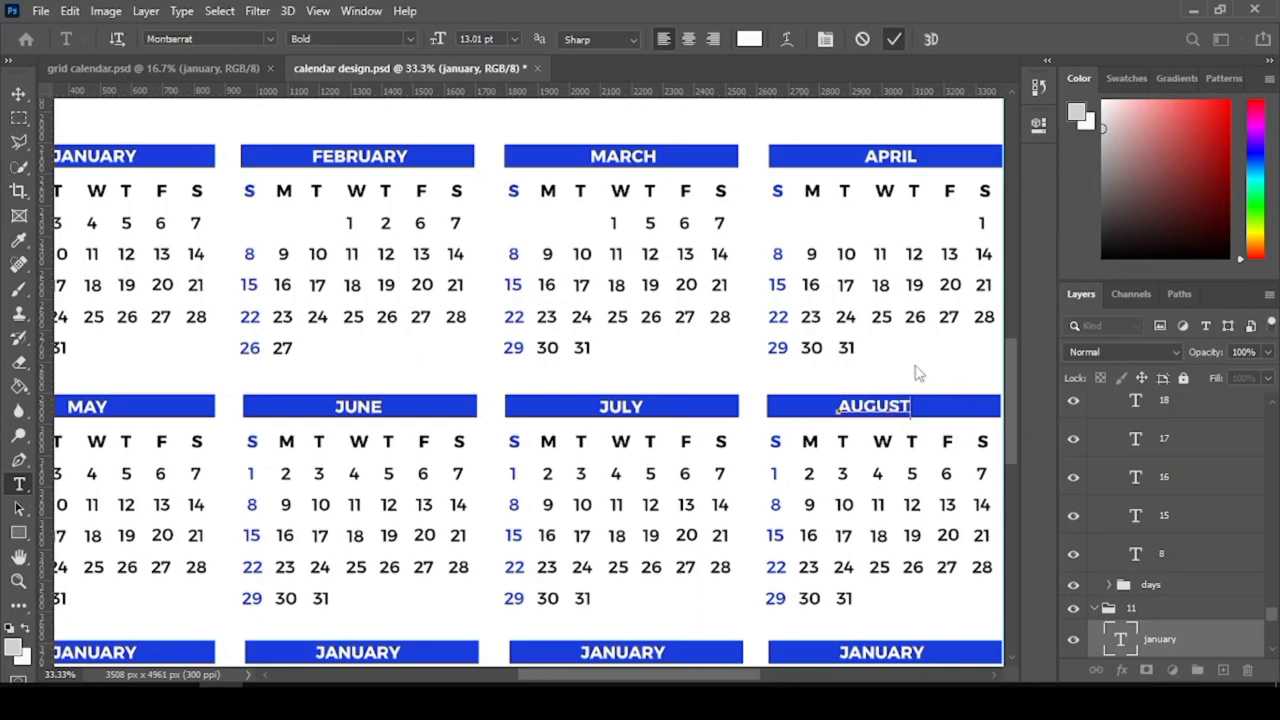
key("ctrl+Return")
key("v")
- Change the ninth and tenth headings to SEPTEMBER and OCTOBER
scroll(929, 450, "down", 5)
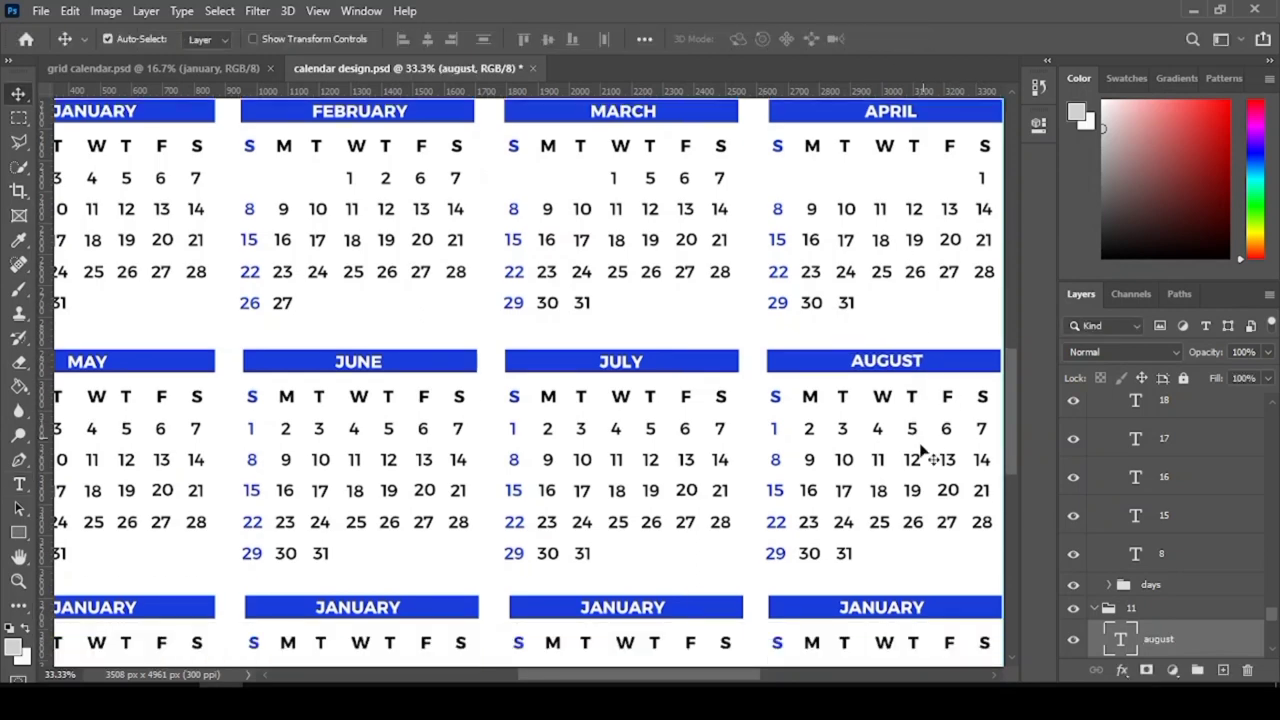
left_click_drag(780, 676, 652, 677)
double_click(457, 372)
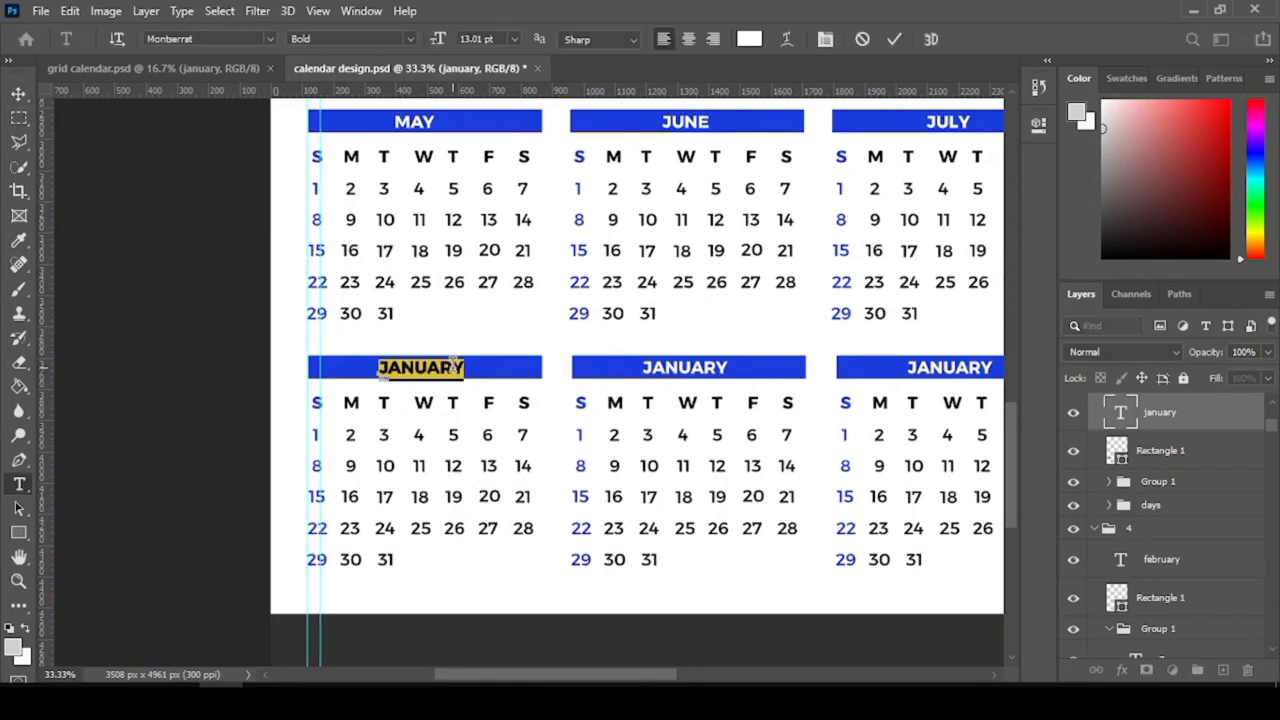
type("septembe")
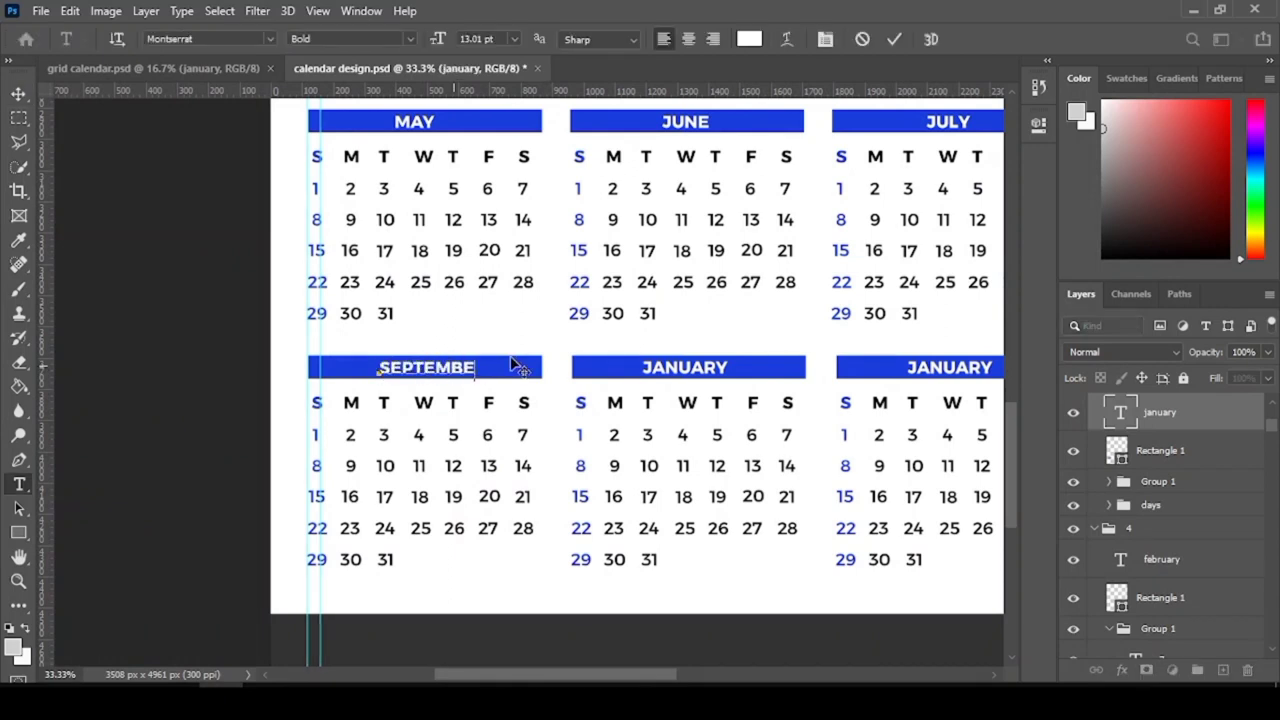
type("r")
key("ctrl+Return")
key("v")
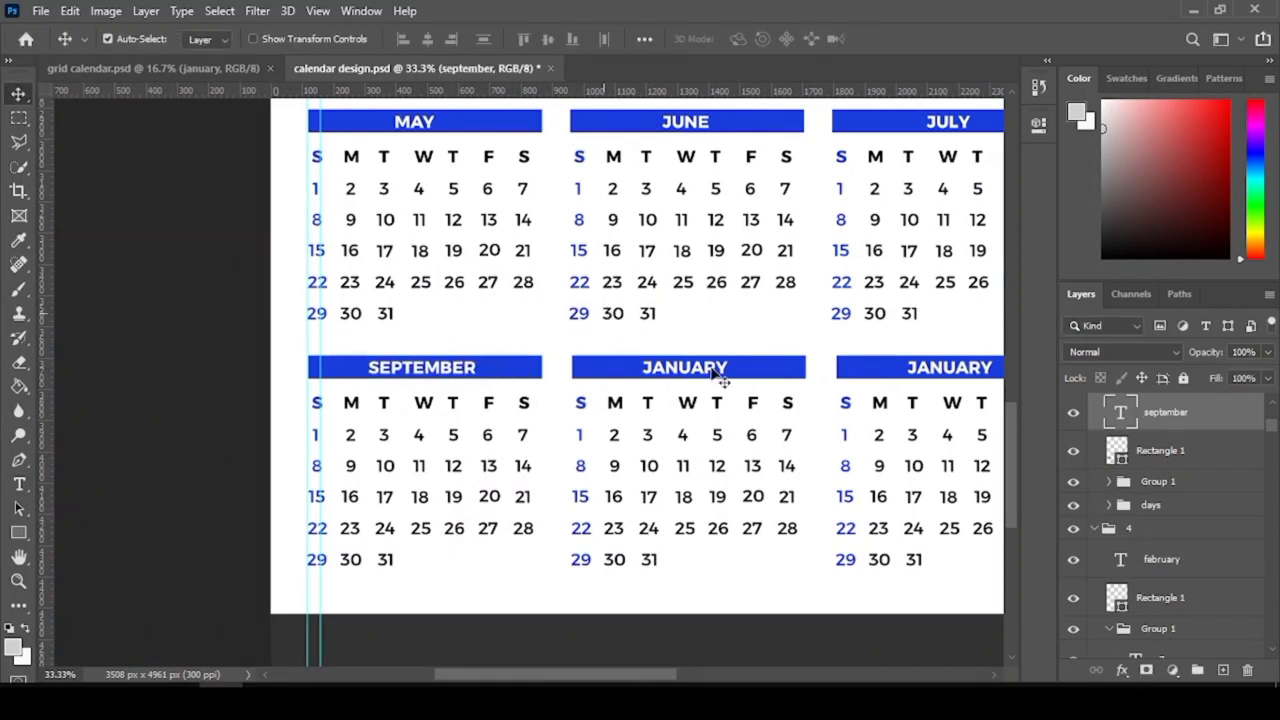
double_click(710, 368)
type("october")
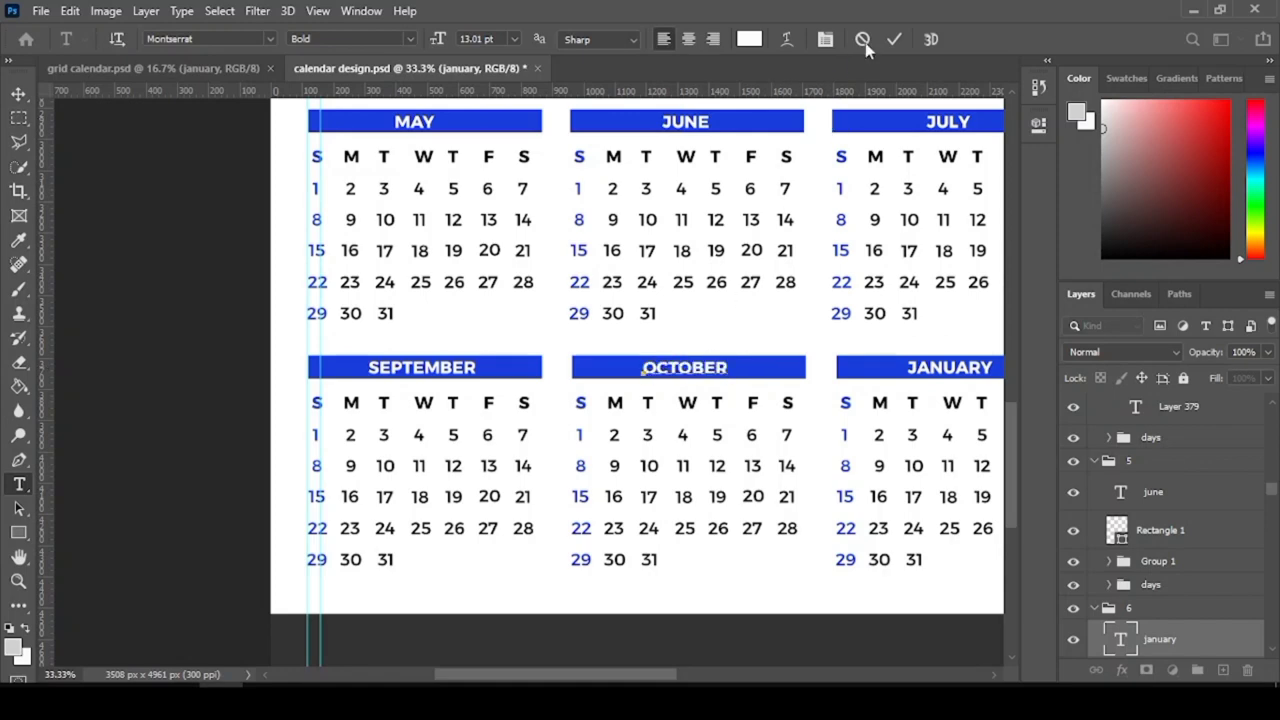
key("ctrl+Return")
key("v")
- Relabel the last two headings NOVEMBER and DECEMBER, then fit the calendar on screen
scroll(700, 380, "right", 5)
left_click(577, 378)
double_click(575, 372)
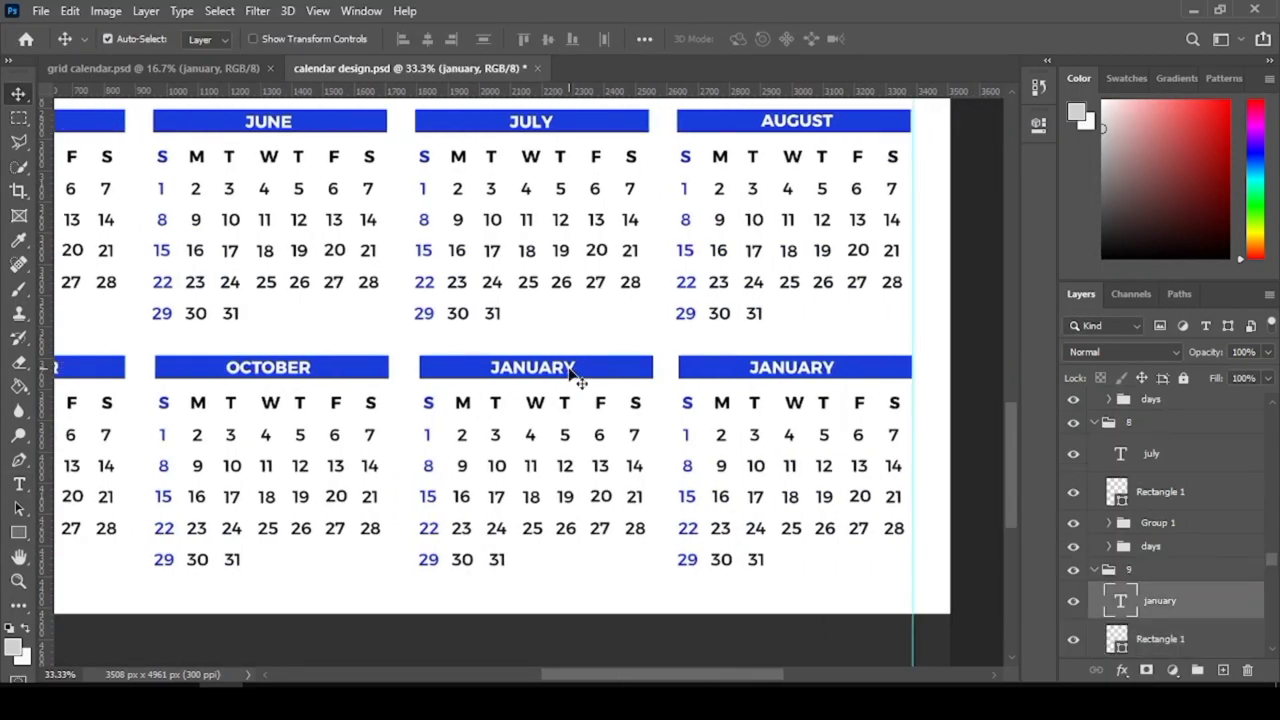
type("november")
key("ctrl+Return")
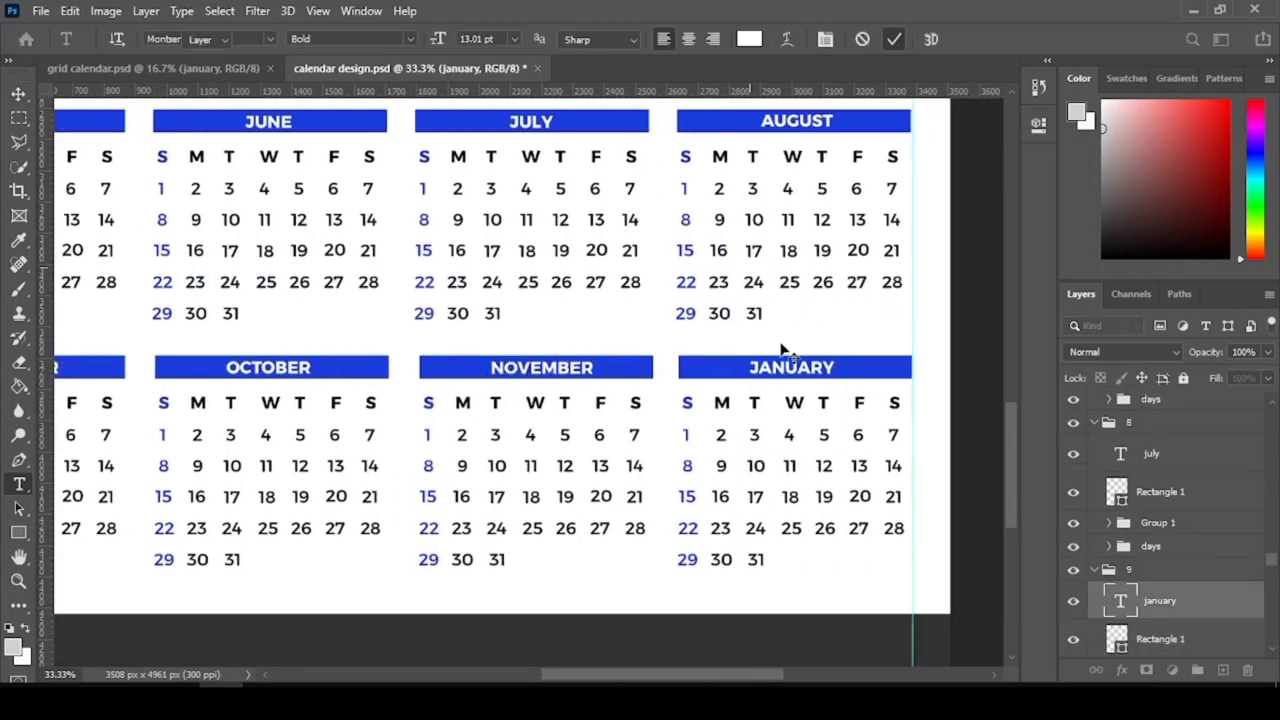
key("v")
left_click(829, 378)
double_click(829, 378)
type("december")
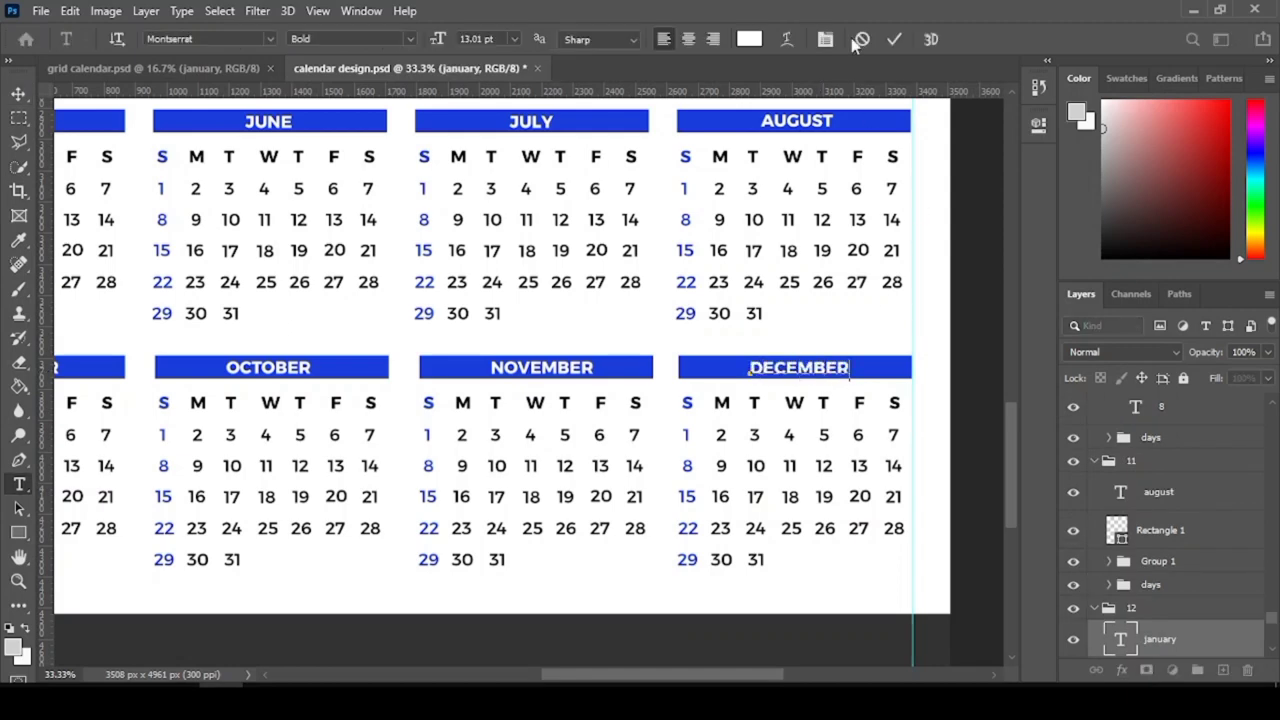
key("ctrl+Return")
key("v")
key("ctrl+0")
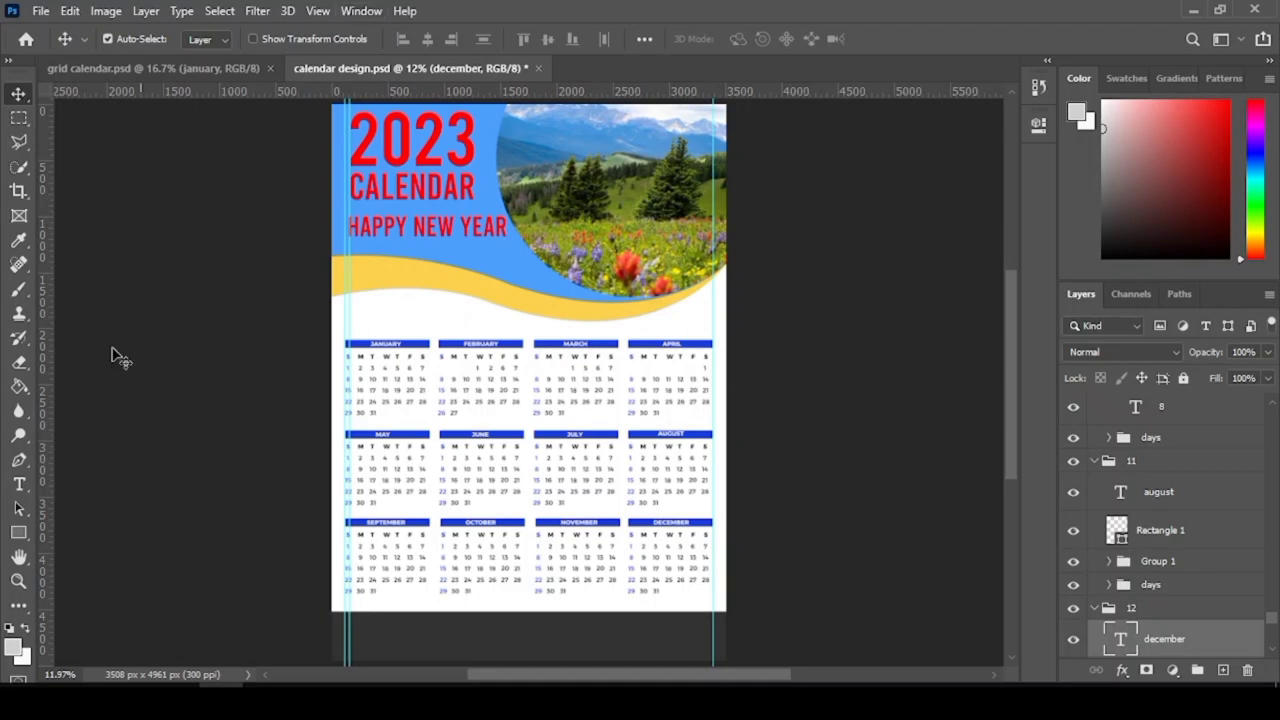
- Zoom in on the header and collapse two expanded month groups in the Layers panel
key("z")
left_click(228, 151)
key("v")
left_click(539, 362)
scroll(1150, 520, "up", 5)
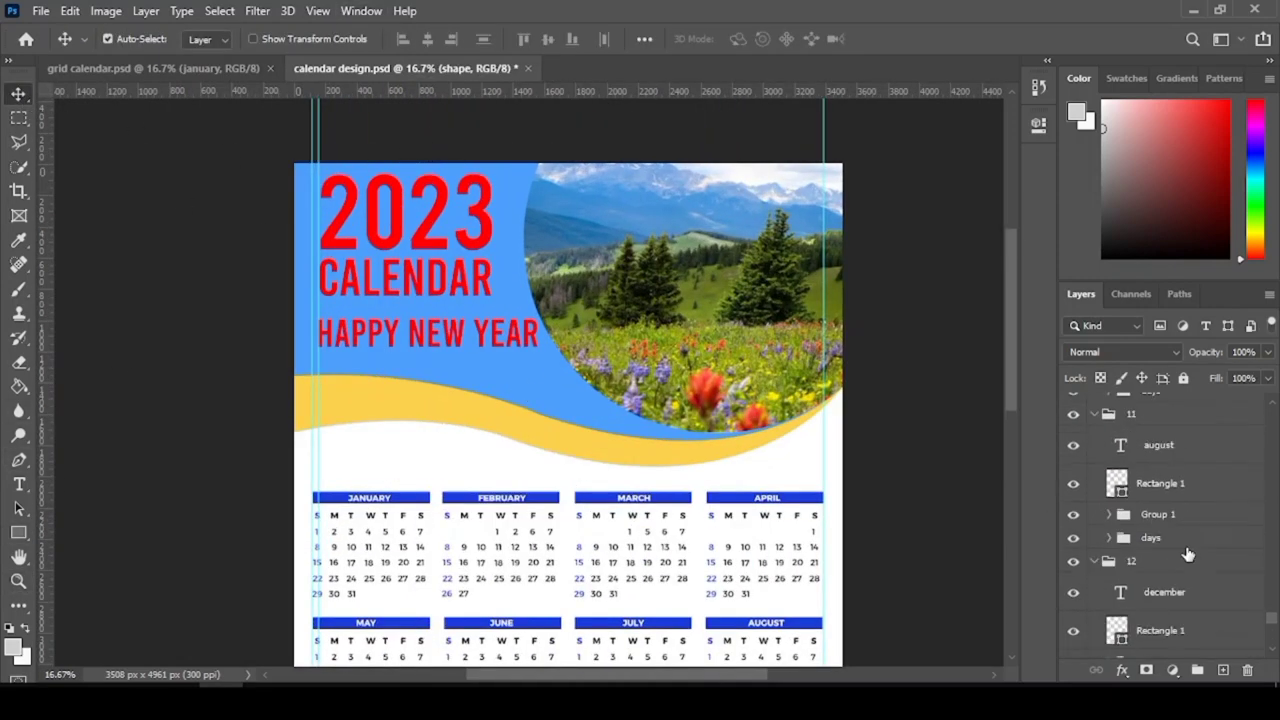
left_click(1096, 572)
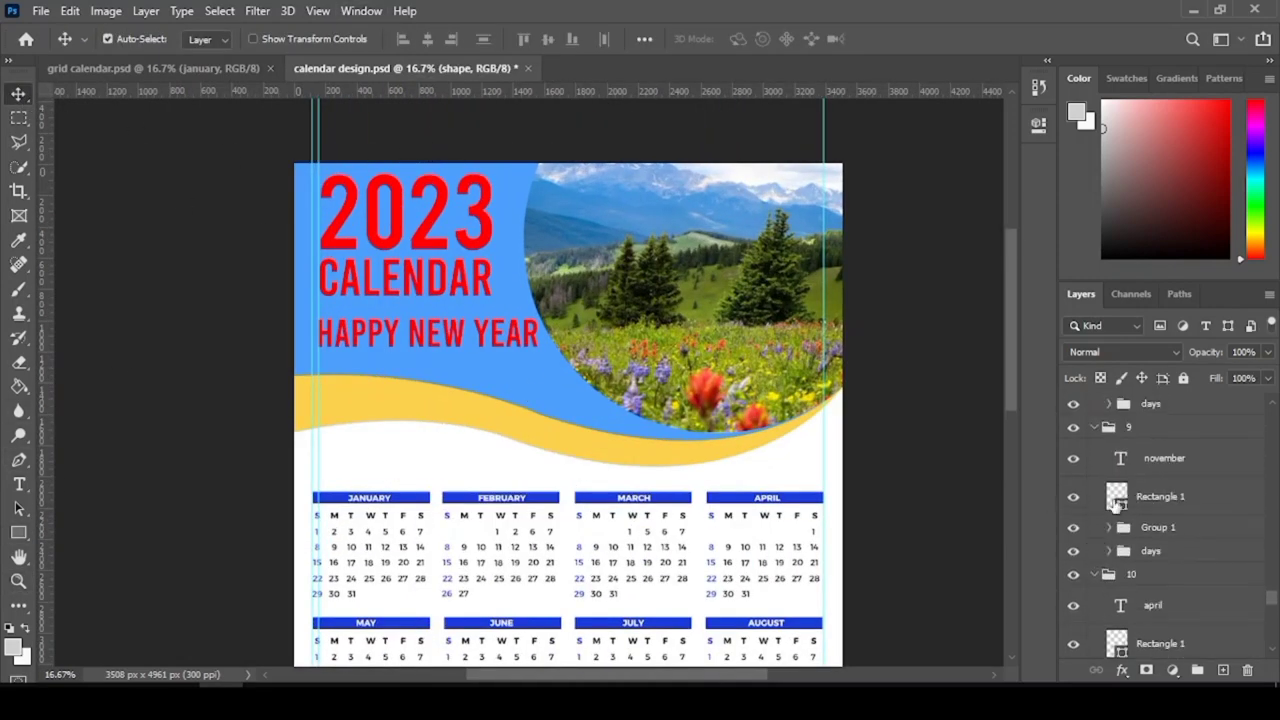
scroll(1096, 580, "up", 3)
scroll(1100, 520, "up", 3)
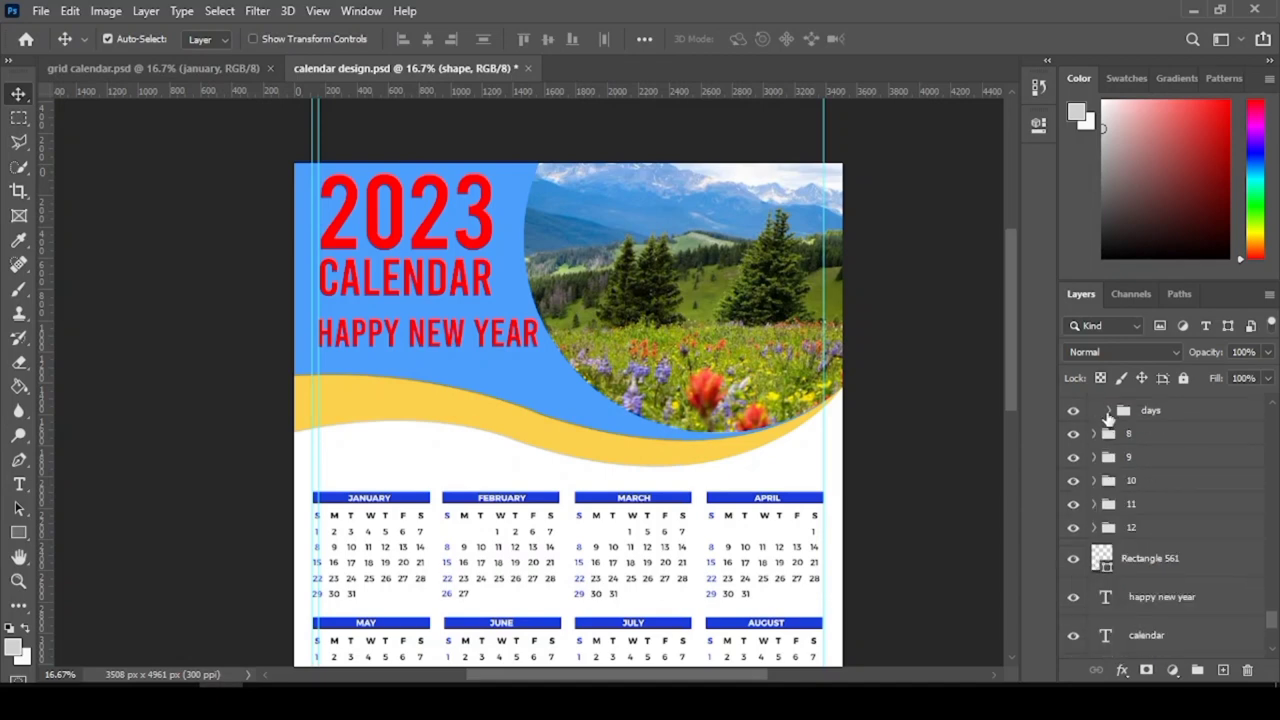
left_click(1095, 415)
scroll(1100, 450, "up", 6)
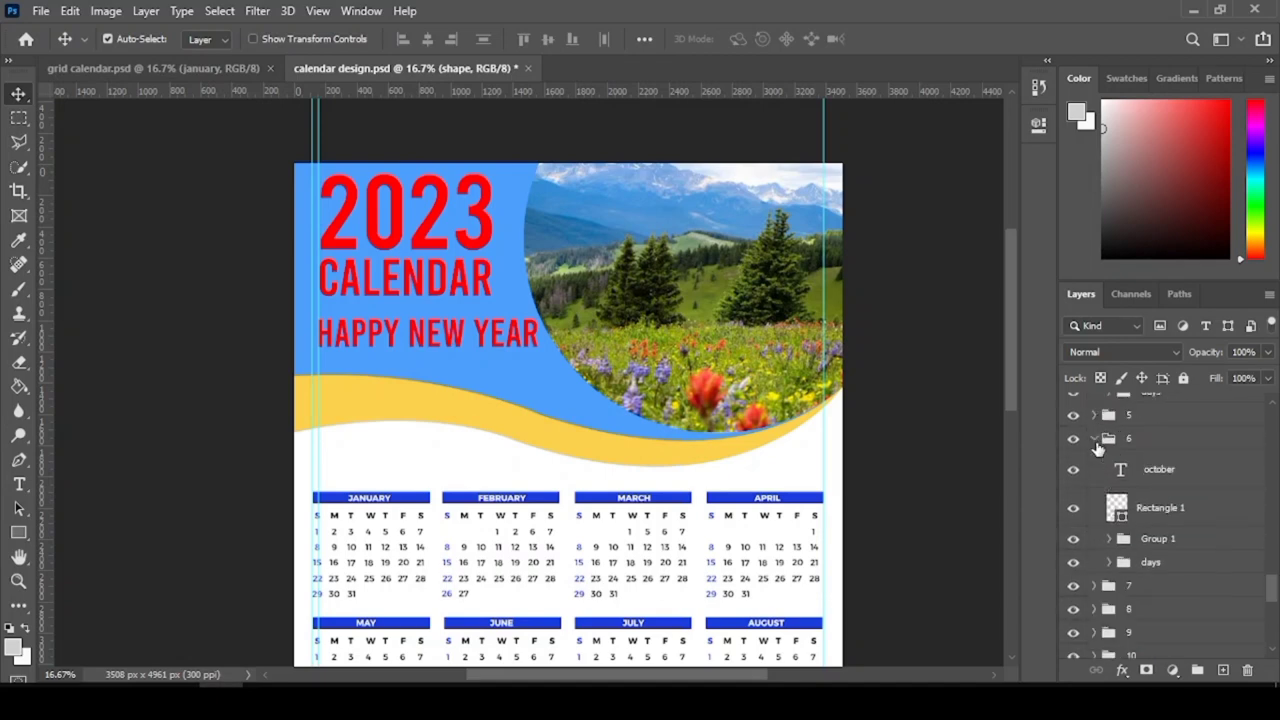
- Collapse the remaining month groups and recolour the 2023 title white
left_click(1094, 434, "ctrl")
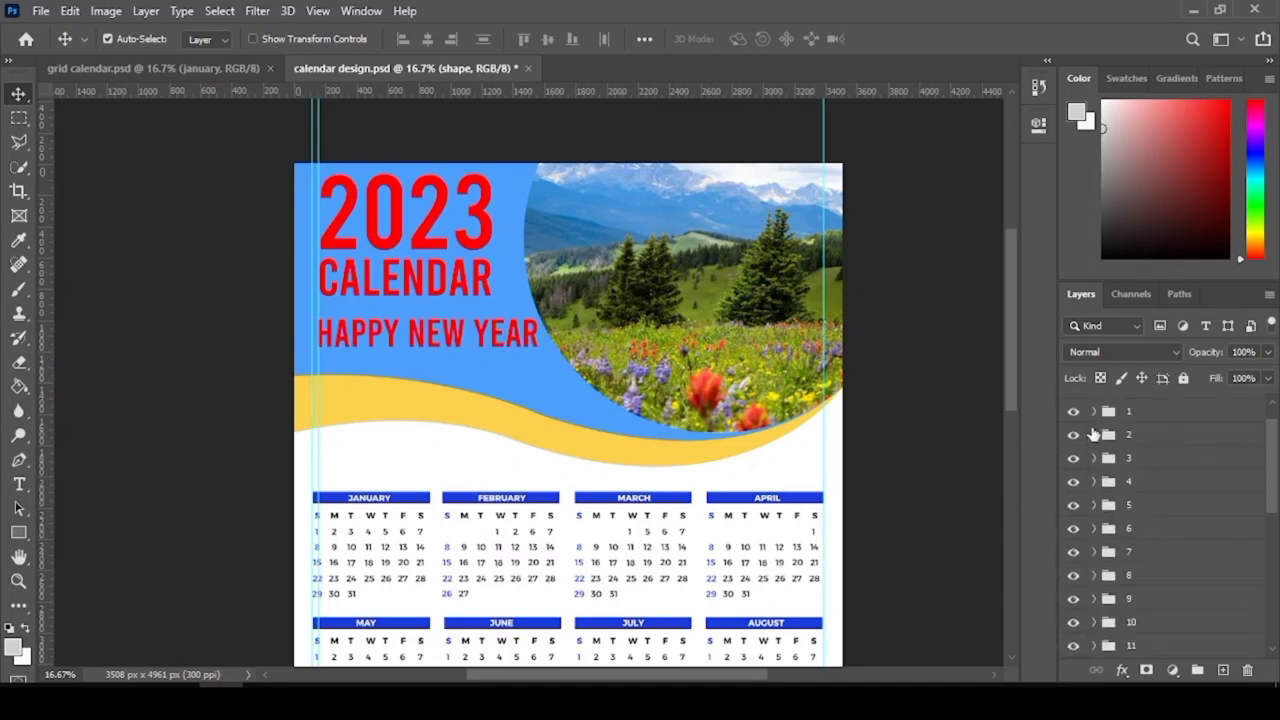
left_click(1130, 406)
left_click(434, 368)
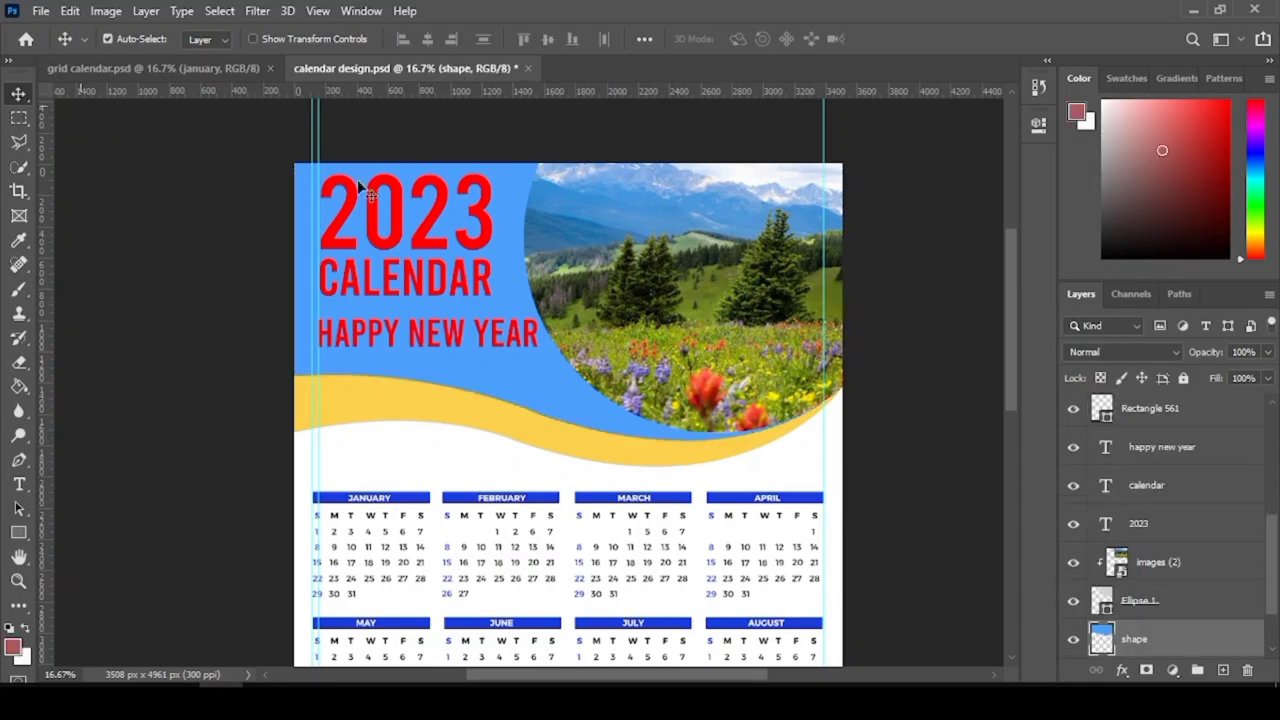
left_click(421, 232)
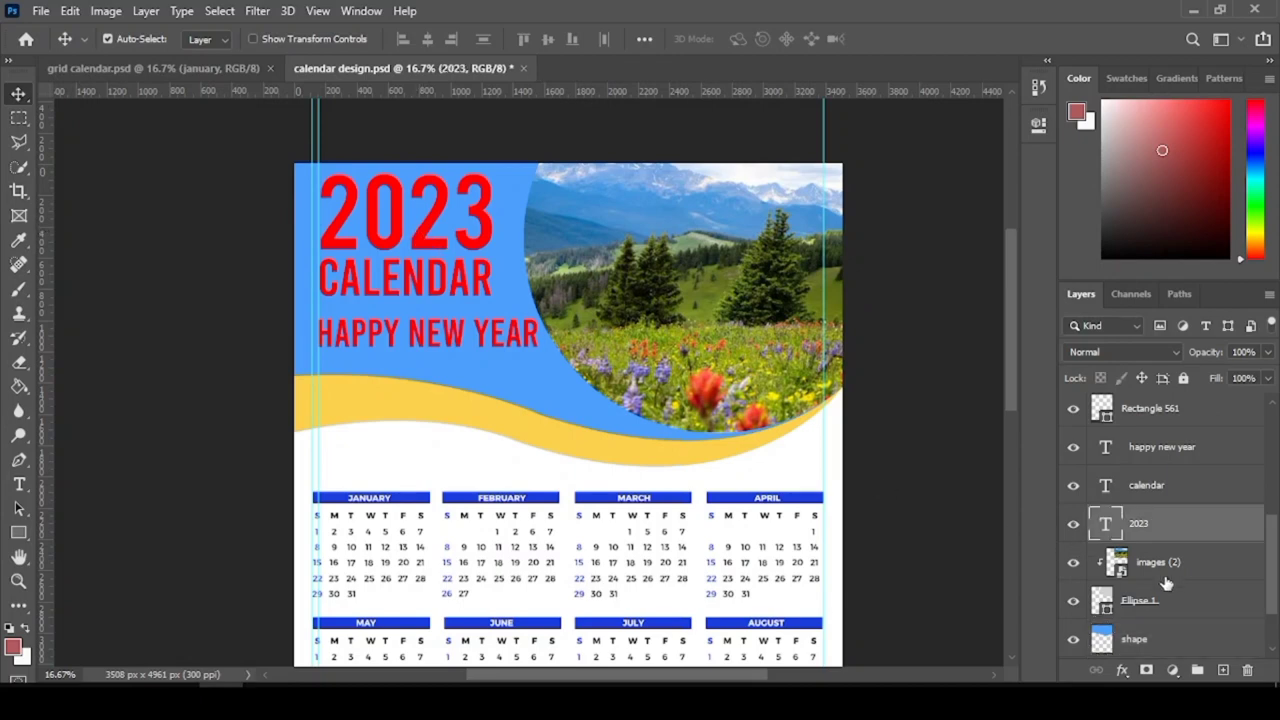
double_click(430, 235)
left_click(749, 40)
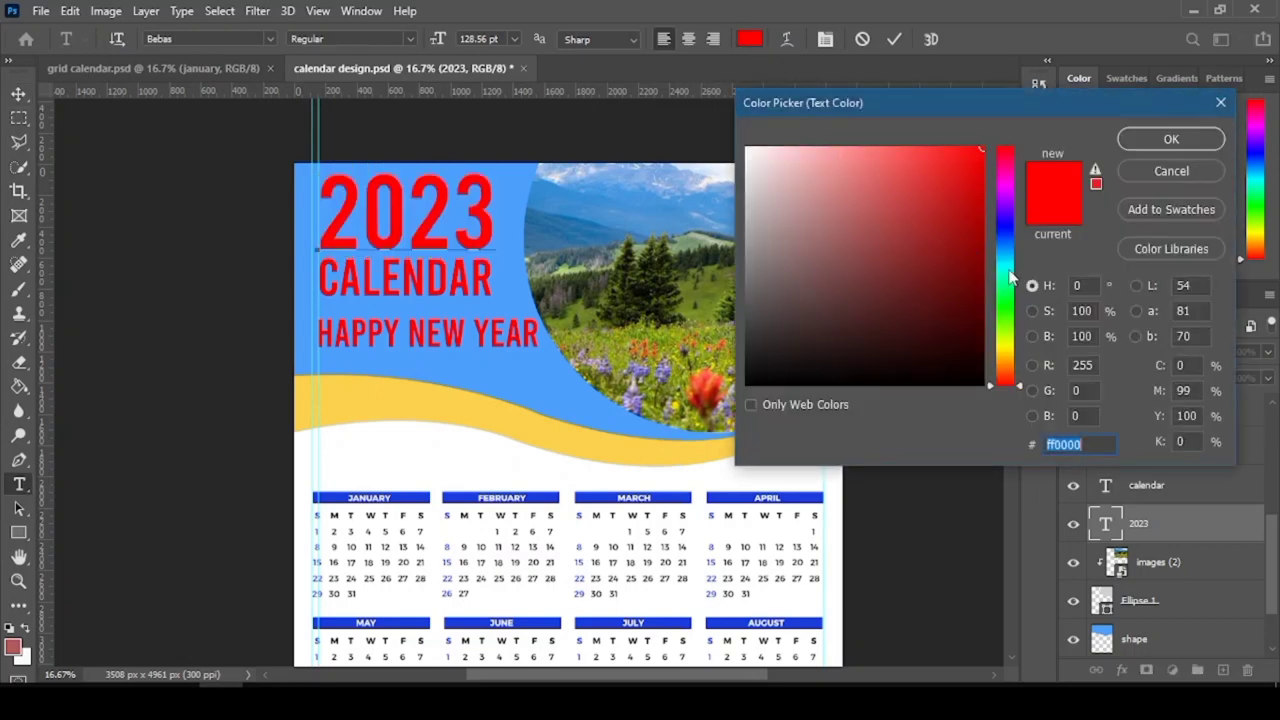
left_click(749, 150)
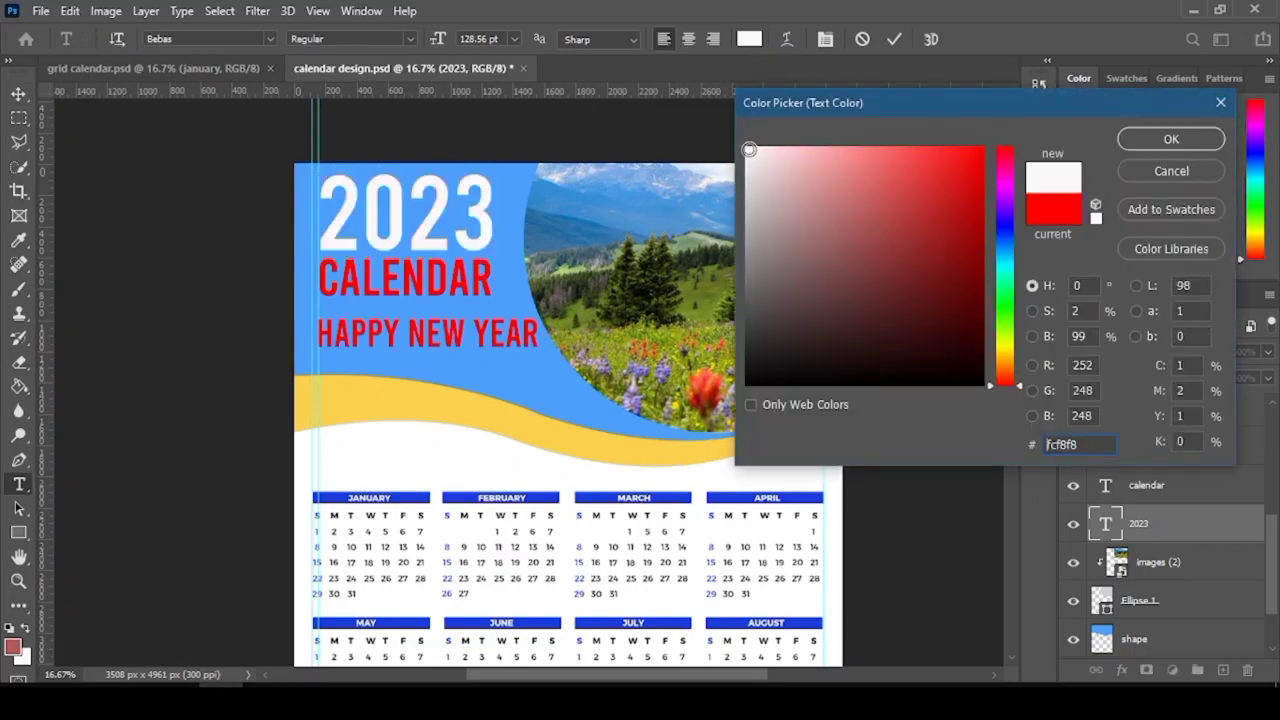
left_click(1136, 138)
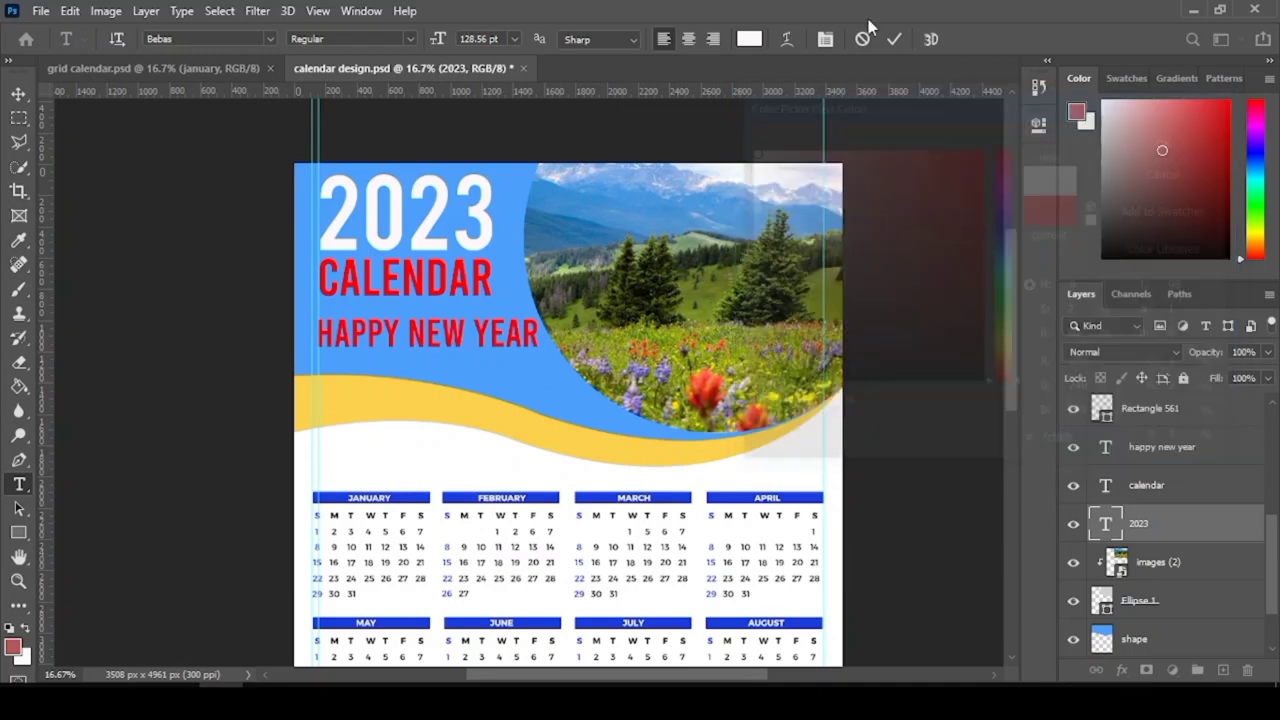
- Make the CALENDAR title text white
left_click(463, 270, "ctrl")
double_click(463, 270)
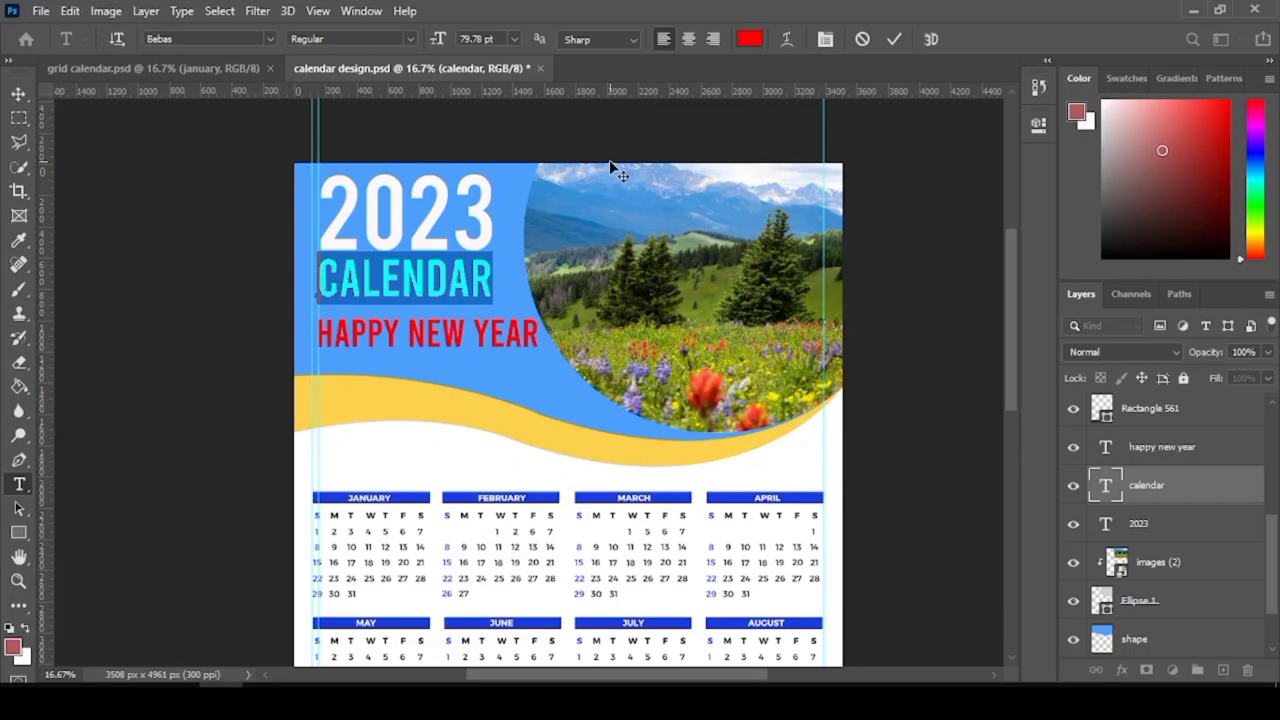
left_click(751, 38)
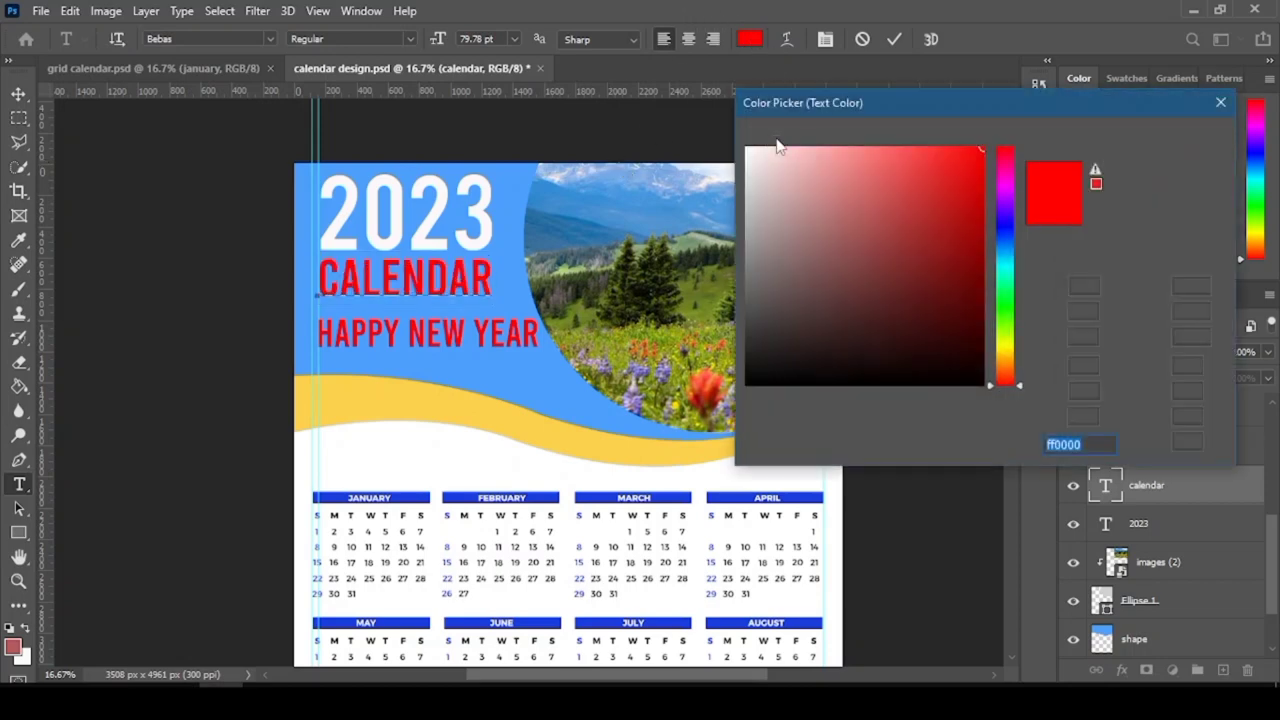
left_click(747, 153)
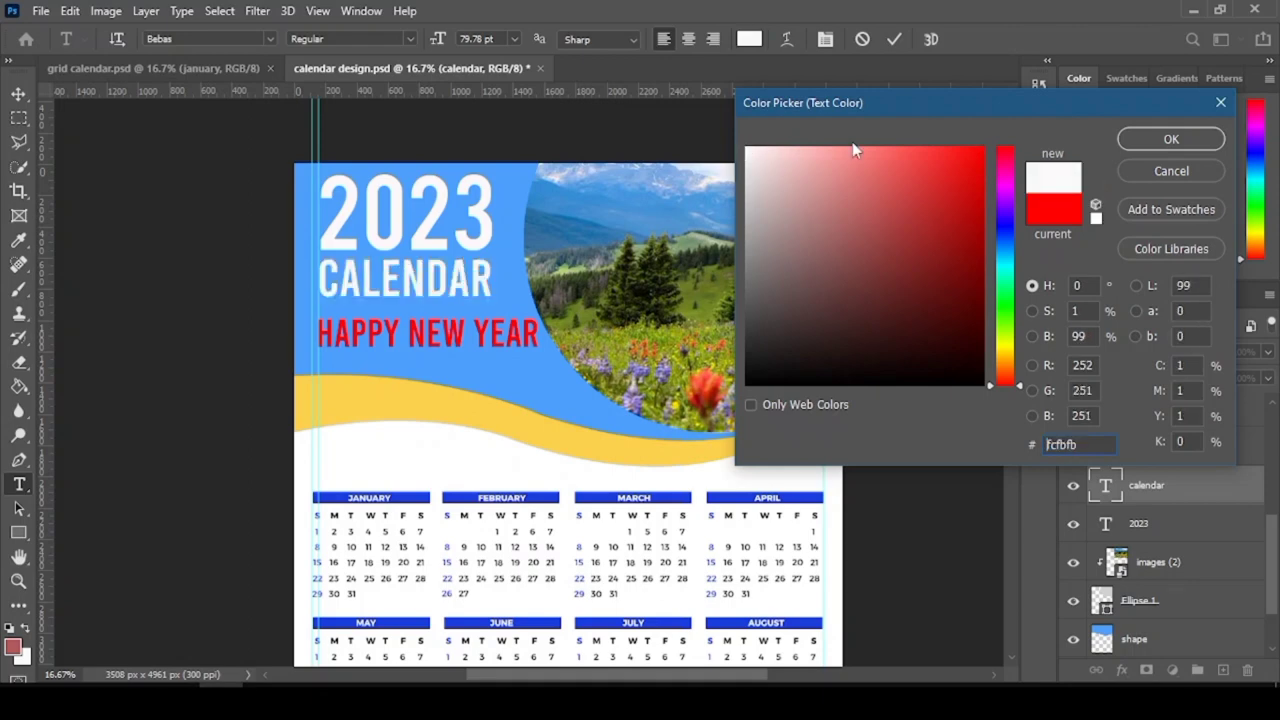
left_click(1133, 140)
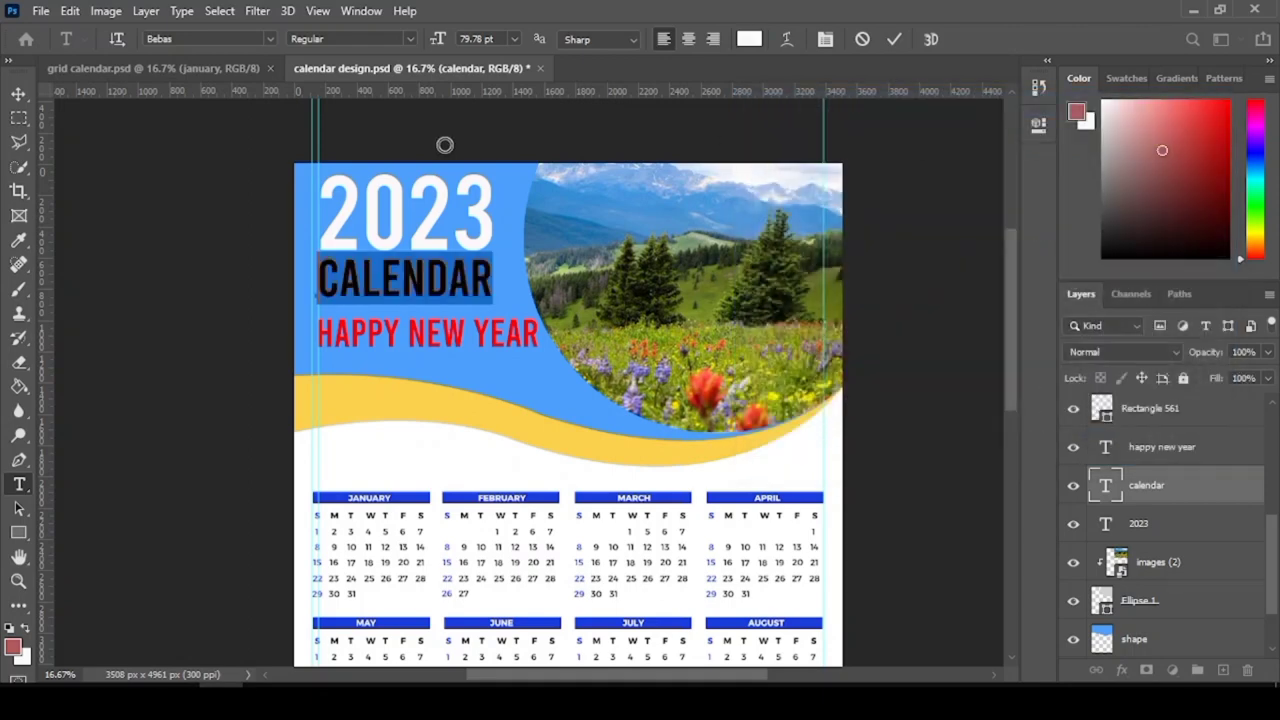
left_click(18, 93)
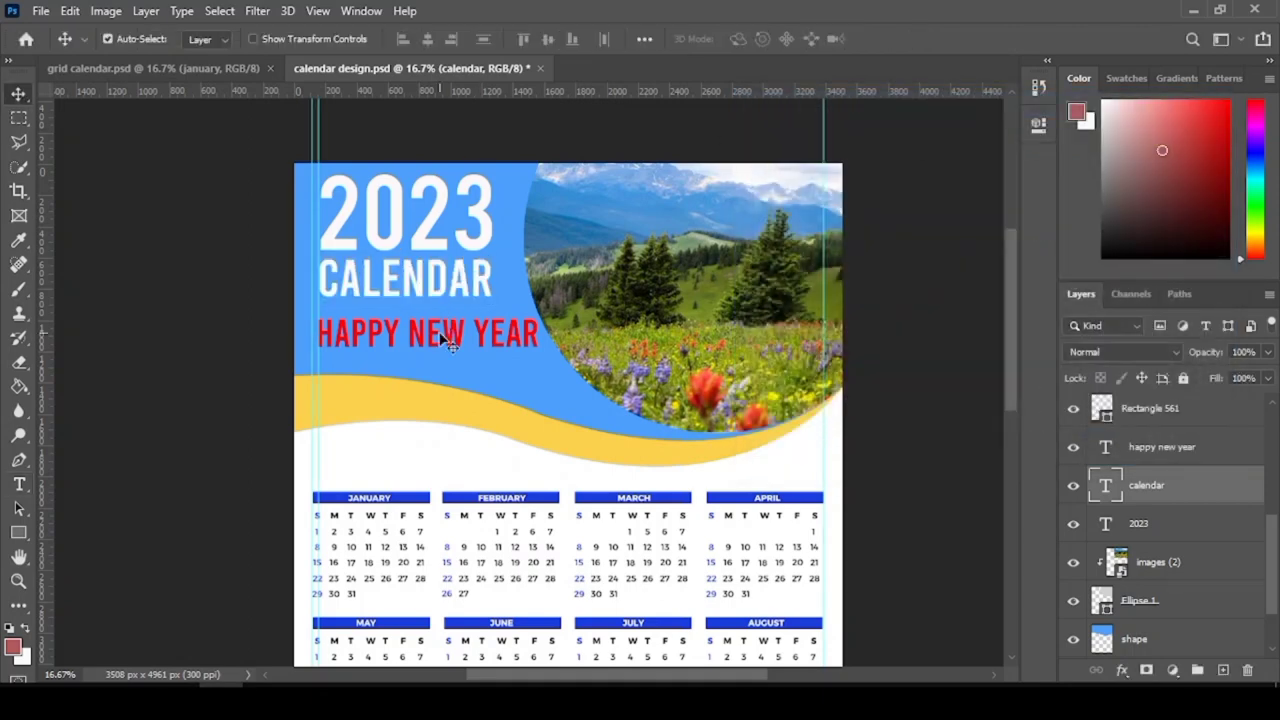
- Recolour the HAPPY NEW YEAR text with the blue month-header colour
left_click(450, 340)
double_click(450, 340)
left_click(750, 39)
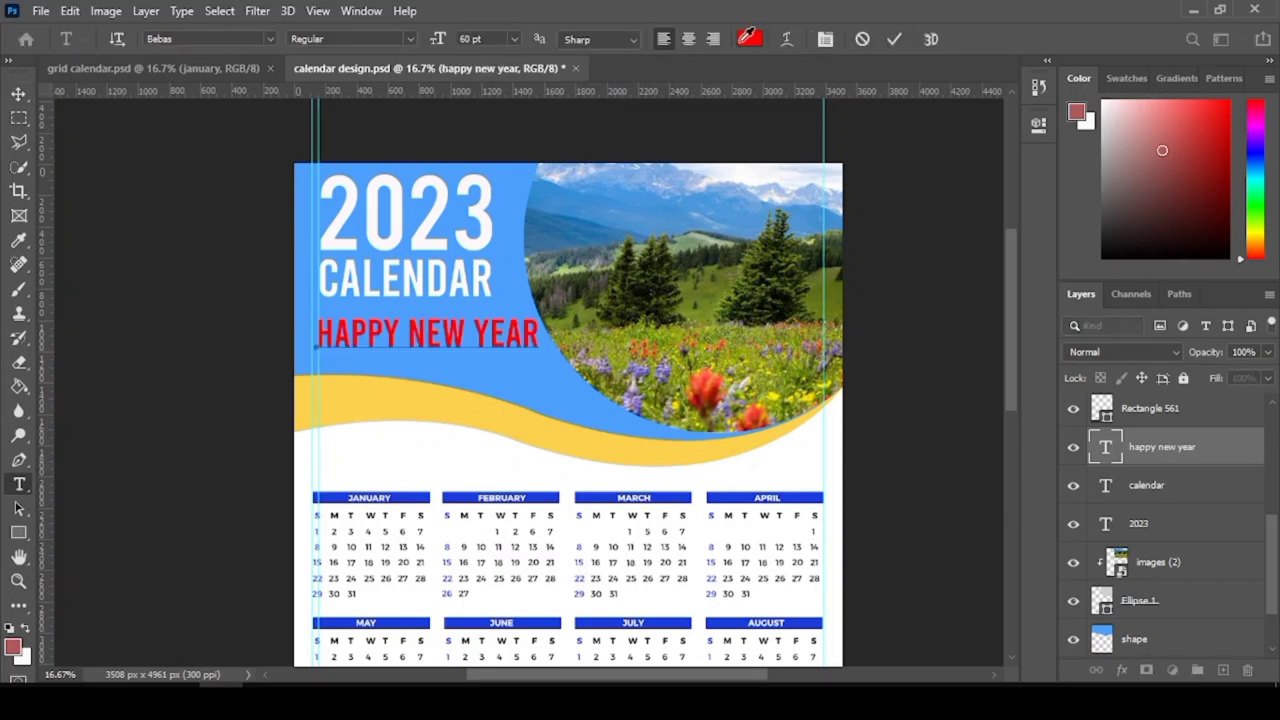
left_click(607, 442)
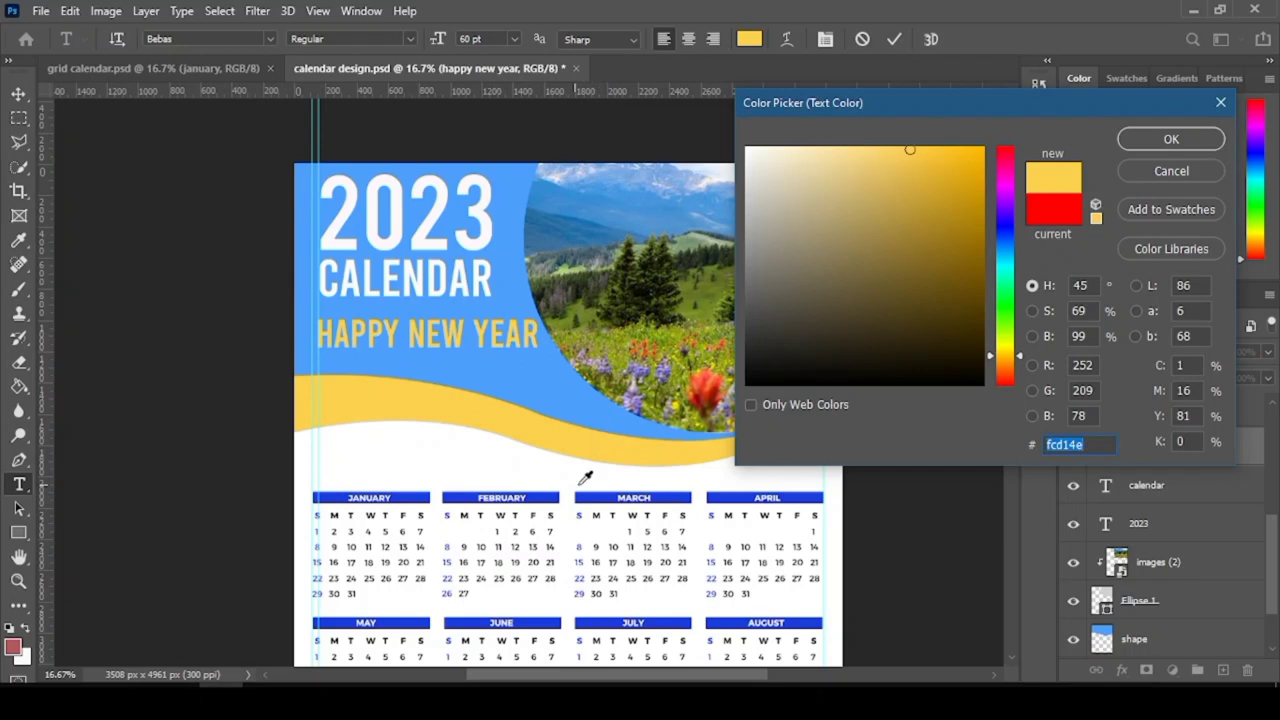
left_click(592, 490)
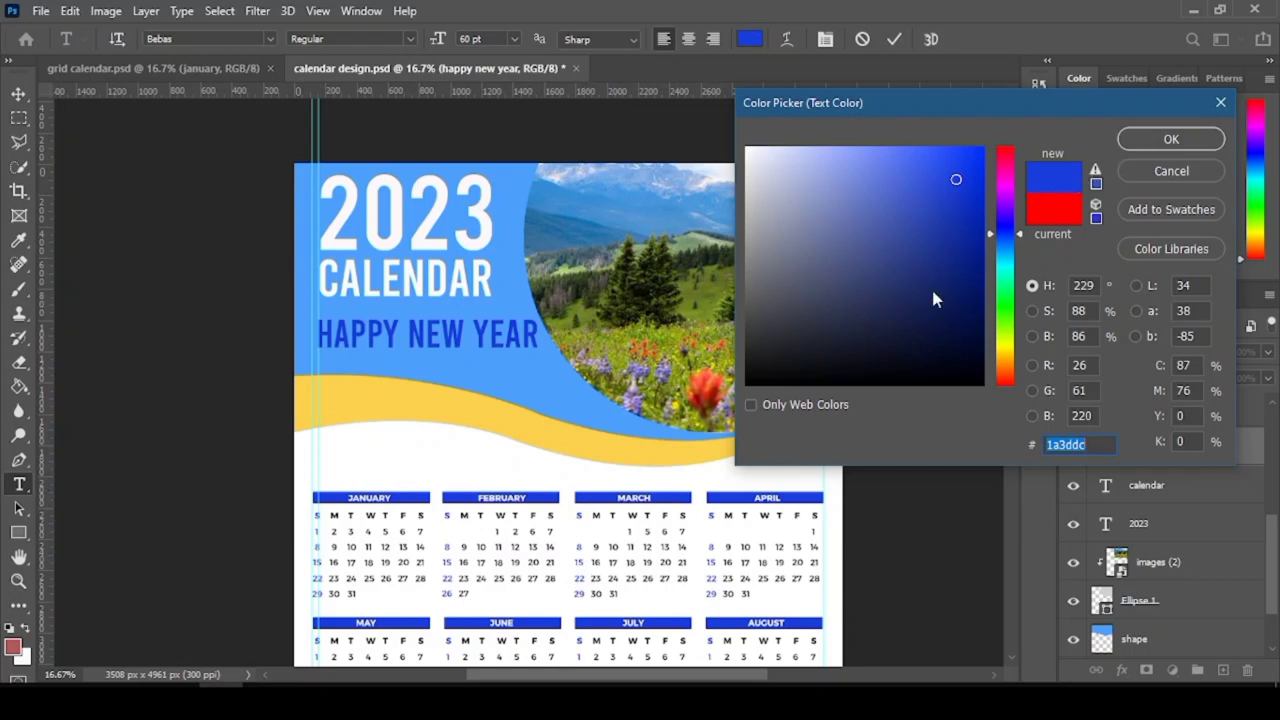
key("Return")
left_click(891, 38)
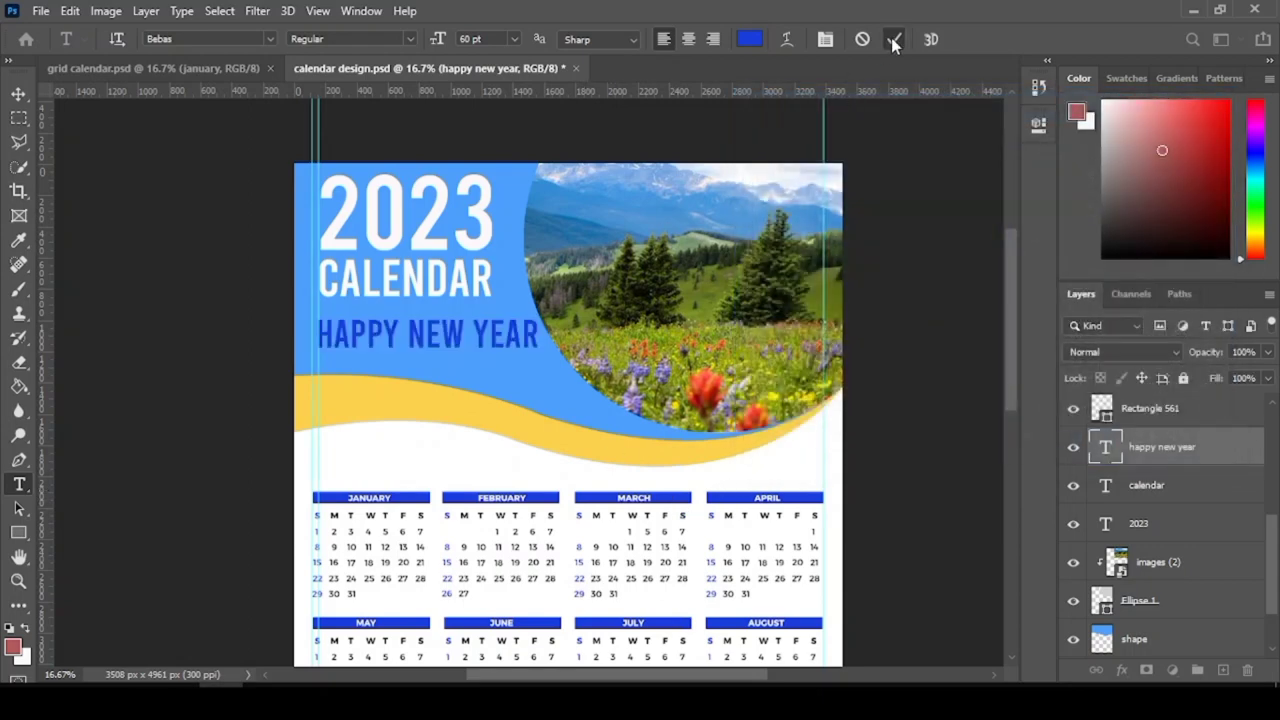
left_click(18, 93)
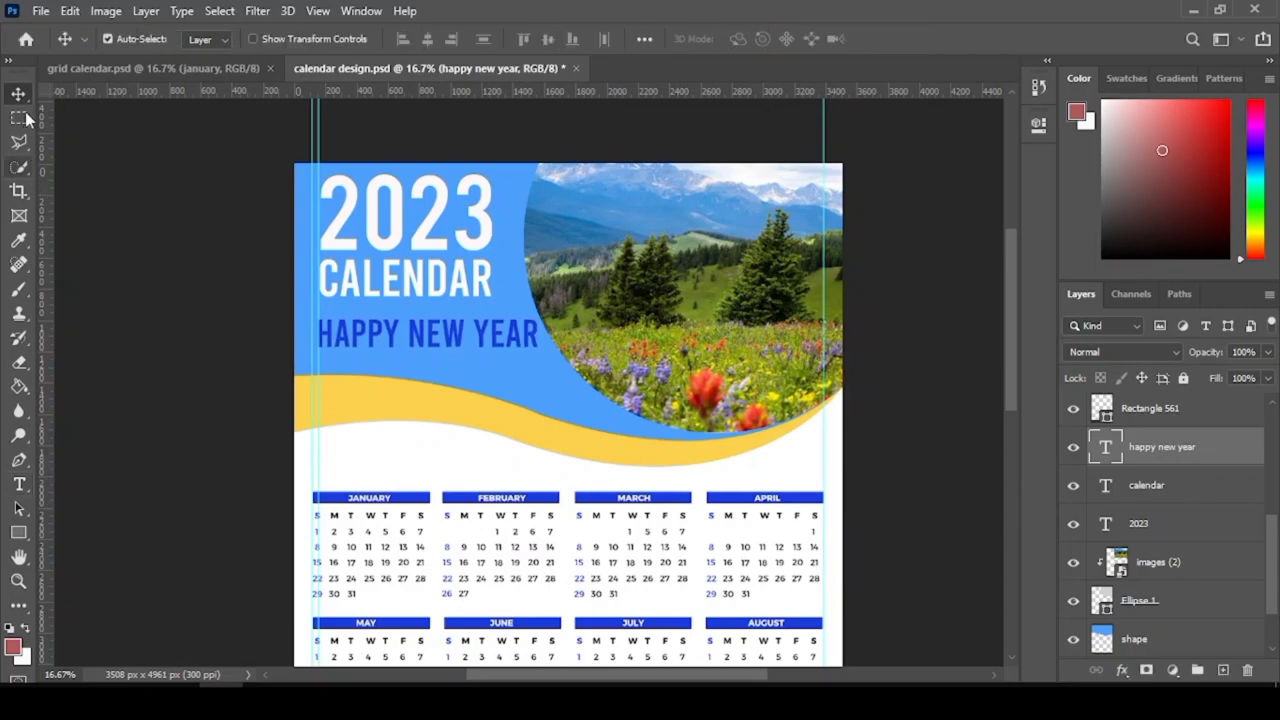
- Fit the poster on screen and change HAPPY NEW YEAR to white
left_click(19, 580)
right_click(440, 388)
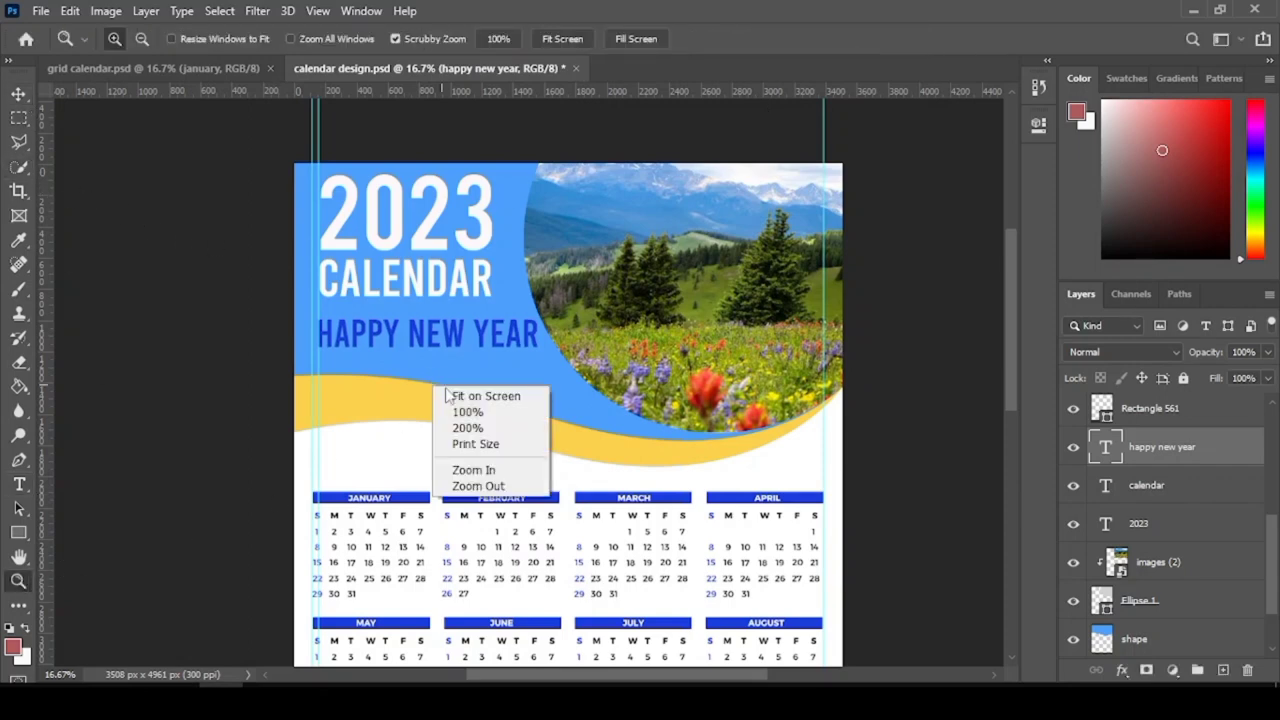
left_click(480, 396)
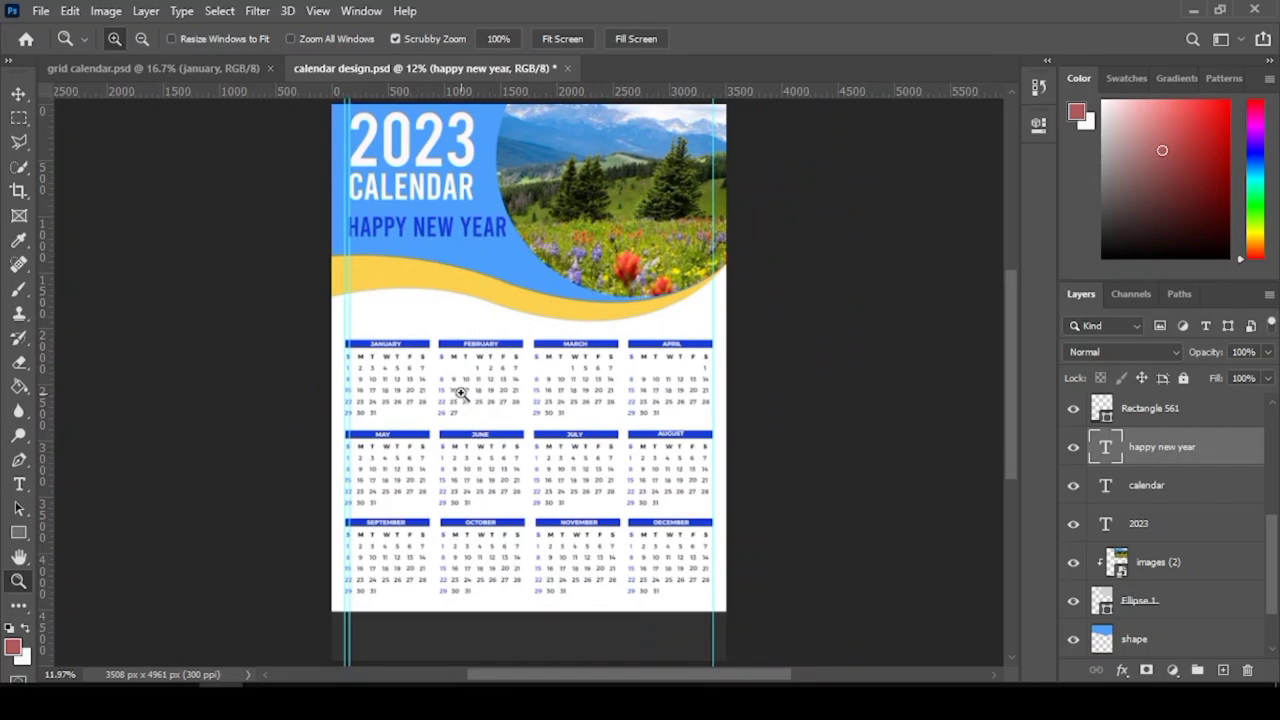
left_click(19, 93)
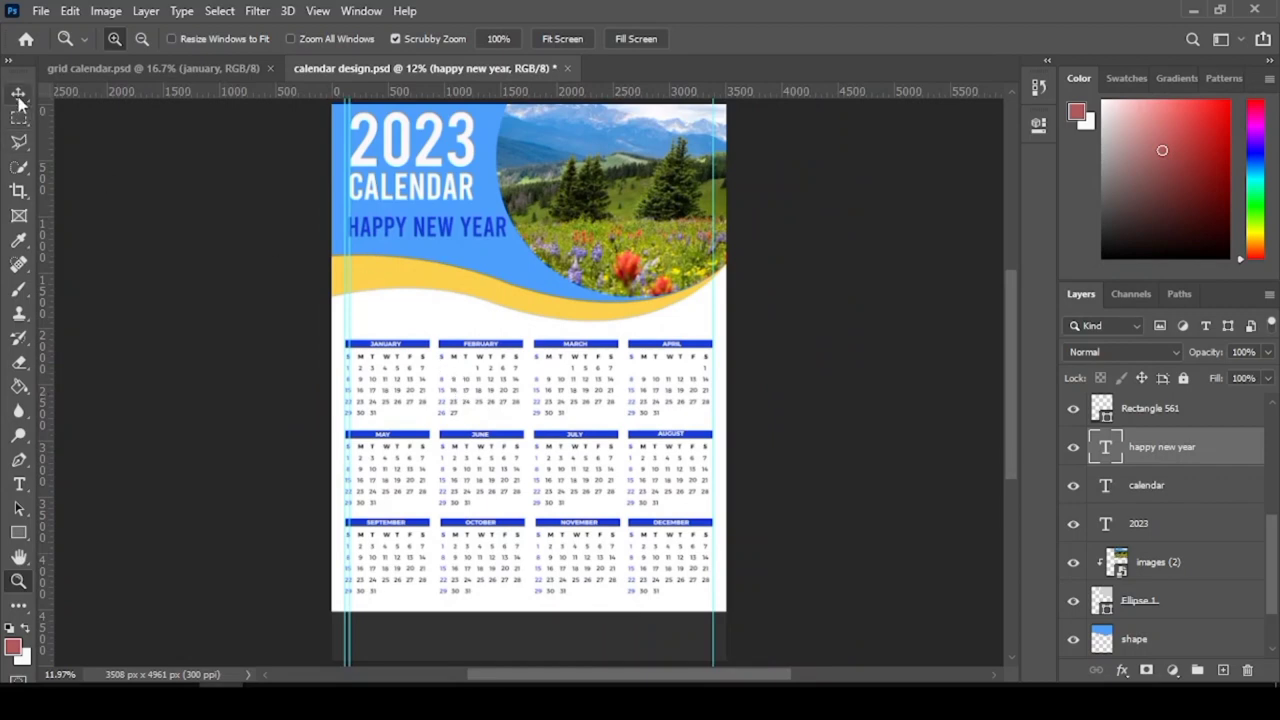
double_click(385, 222)
key("ctrl+a")
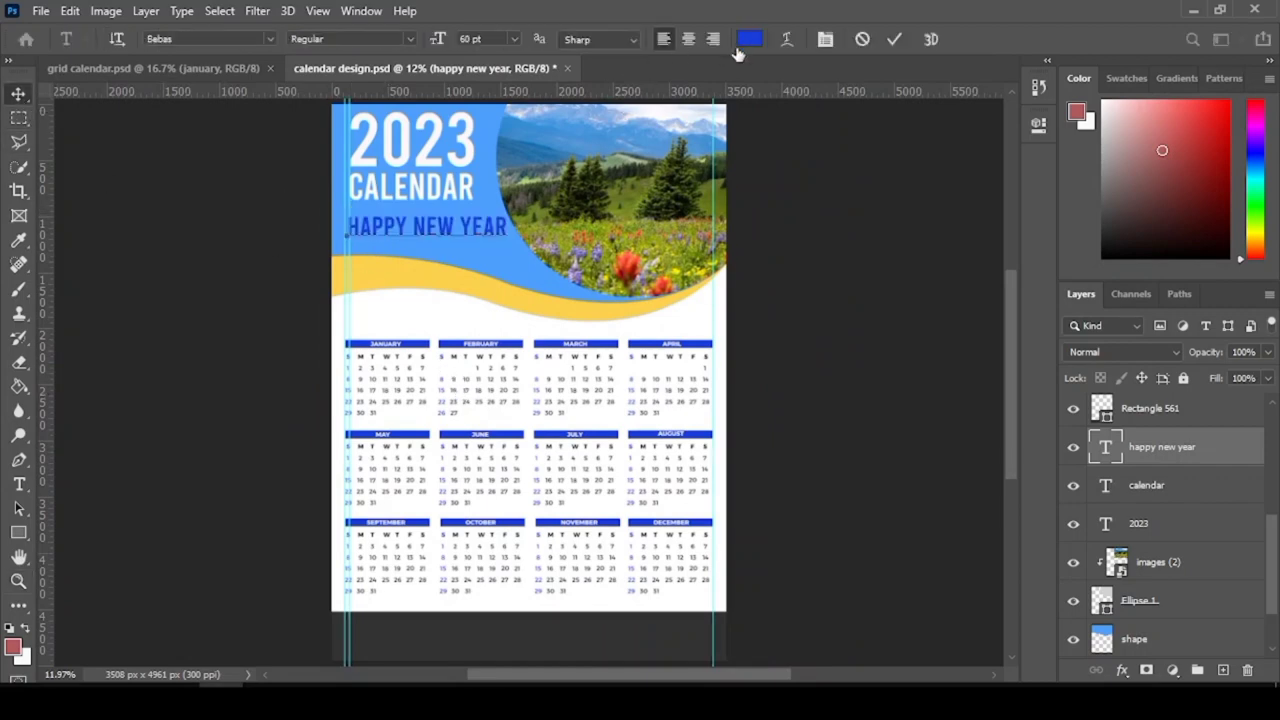
left_click(750, 39)
left_click(749, 151)
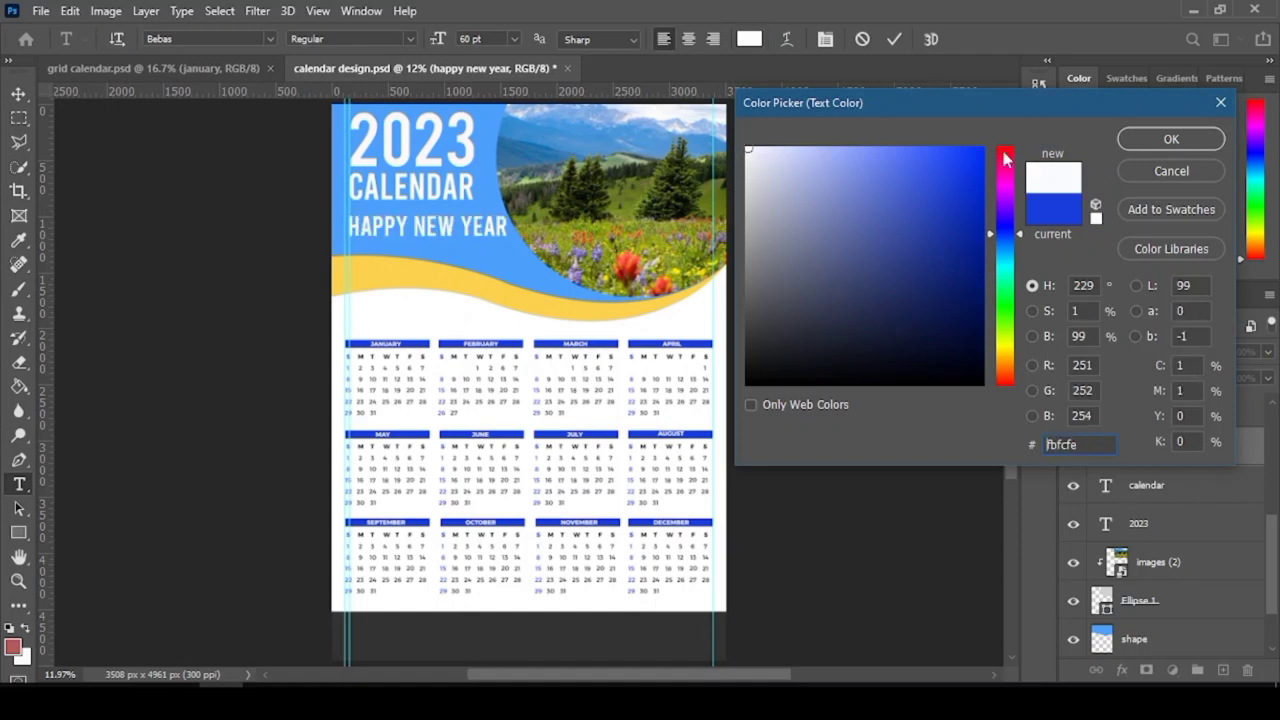
left_click(1125, 140)
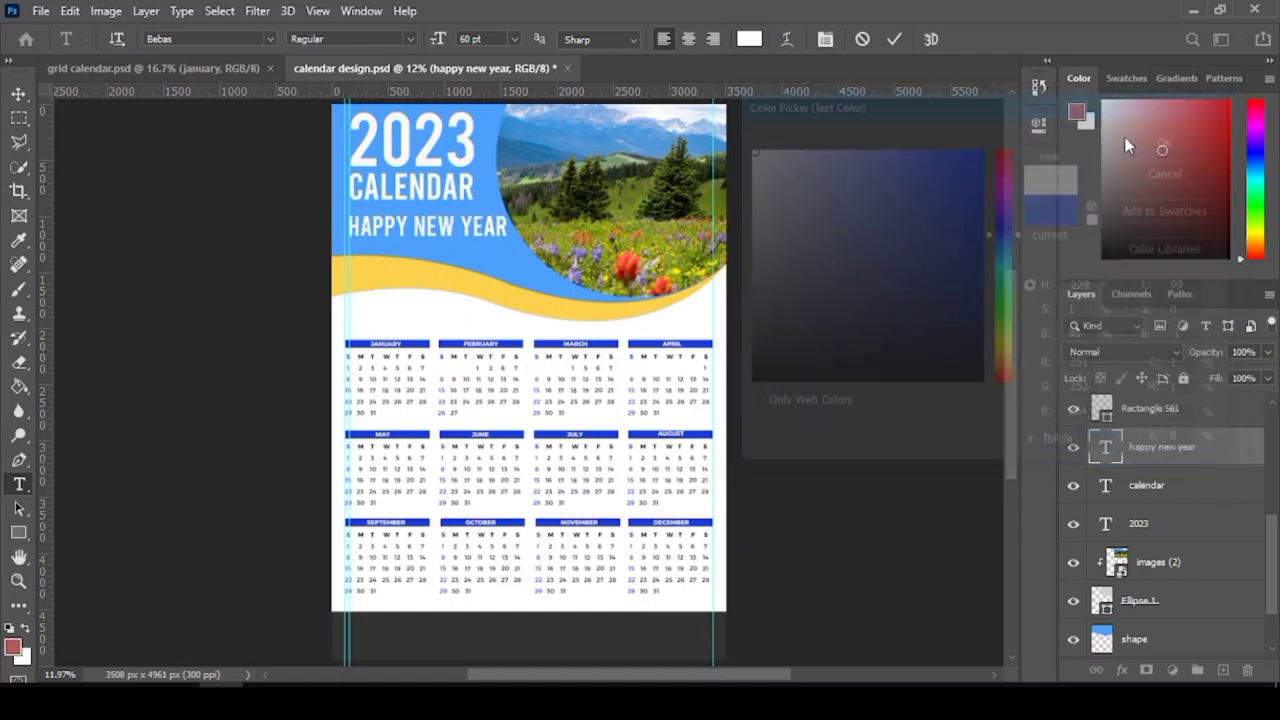
left_click(22, 93)
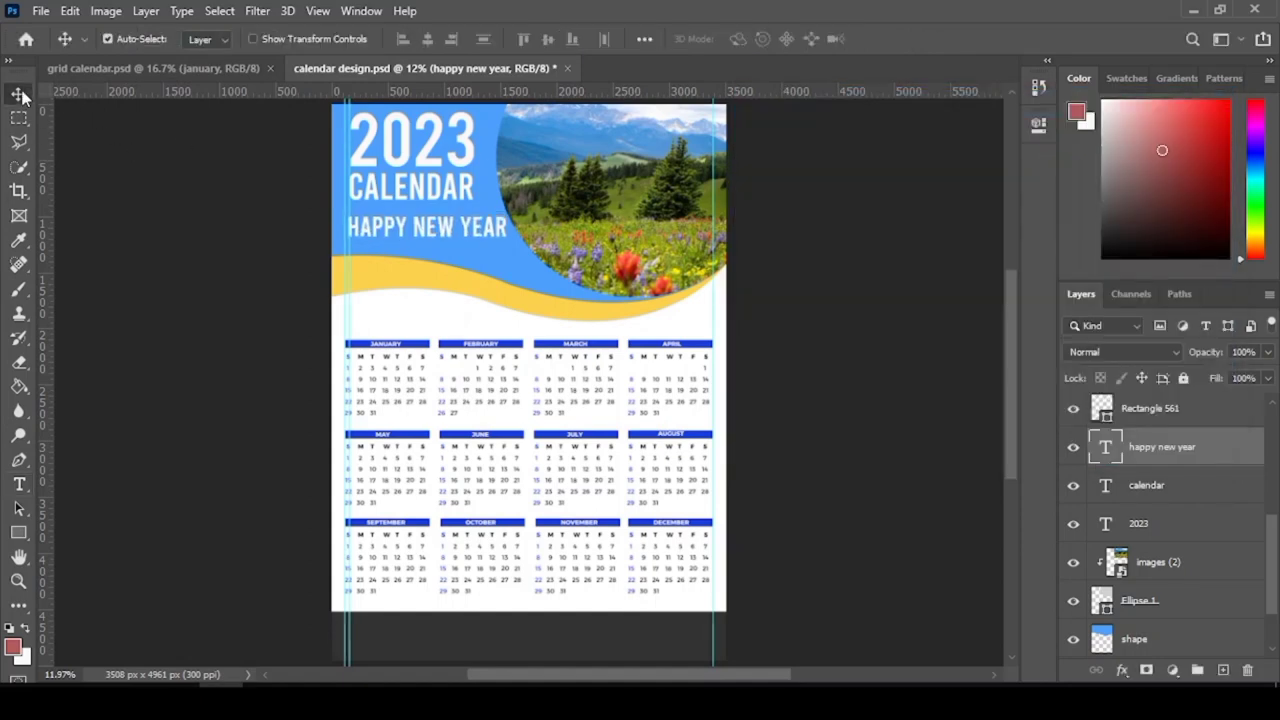
- Place the web globe icon as an embedded file and shrink it to icon size
left_click_drag(685, 330, 685, 255)
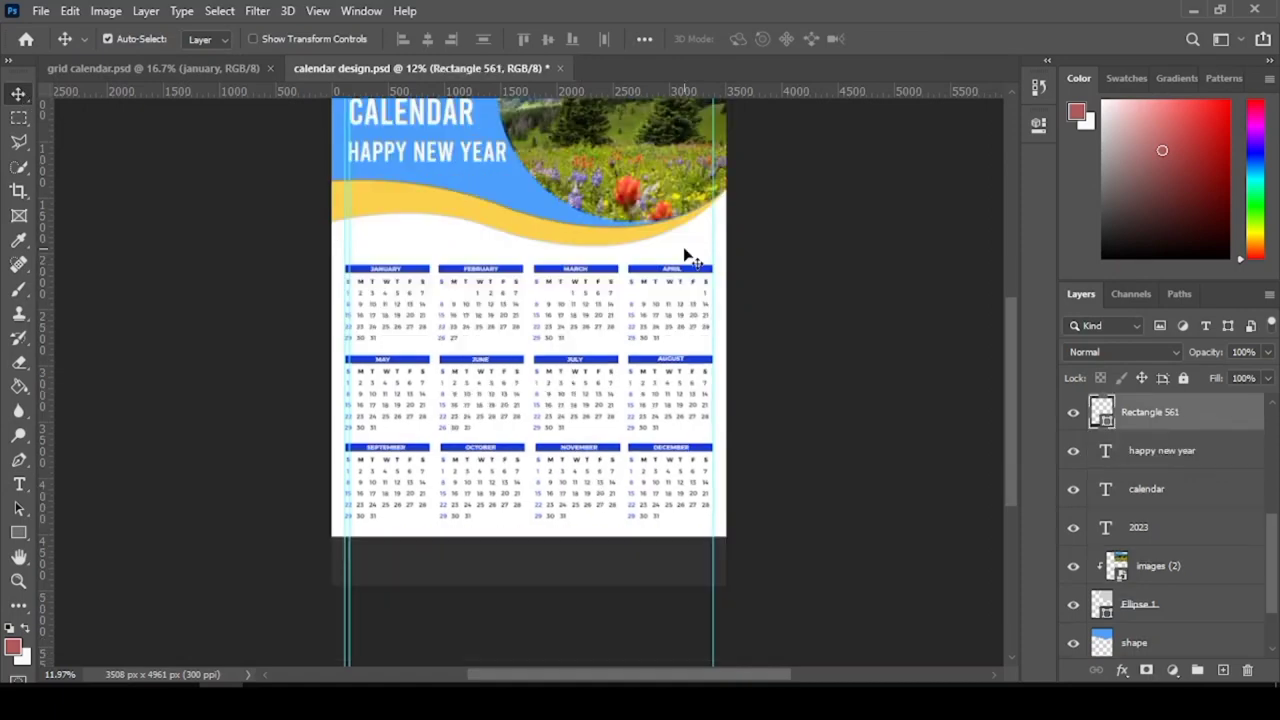
left_click(40, 12)
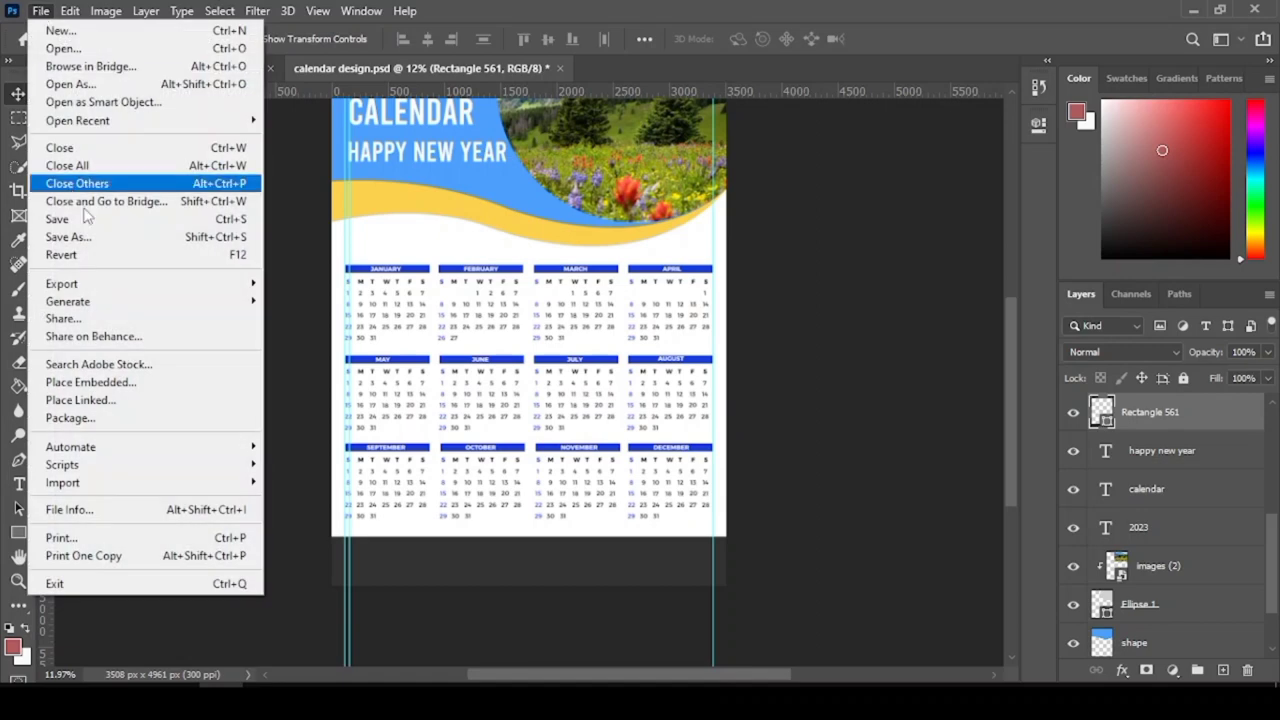
left_click(126, 385)
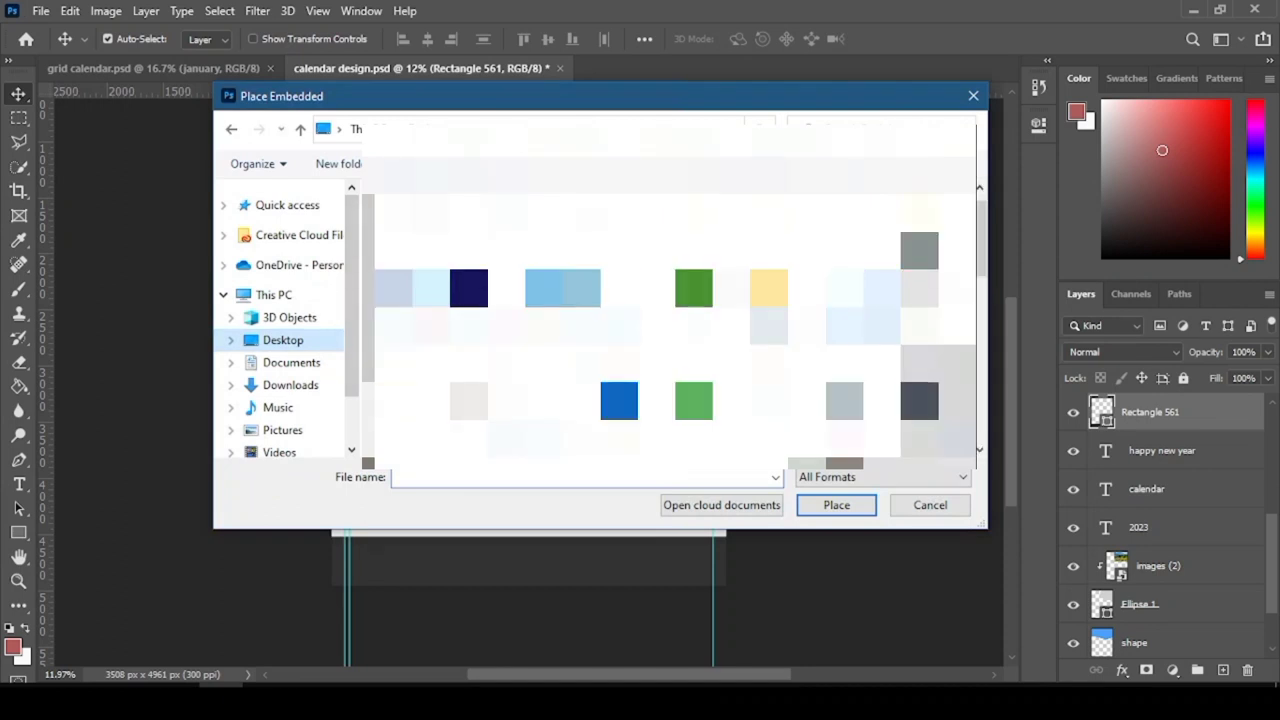
scroll(670, 320, "down", 10)
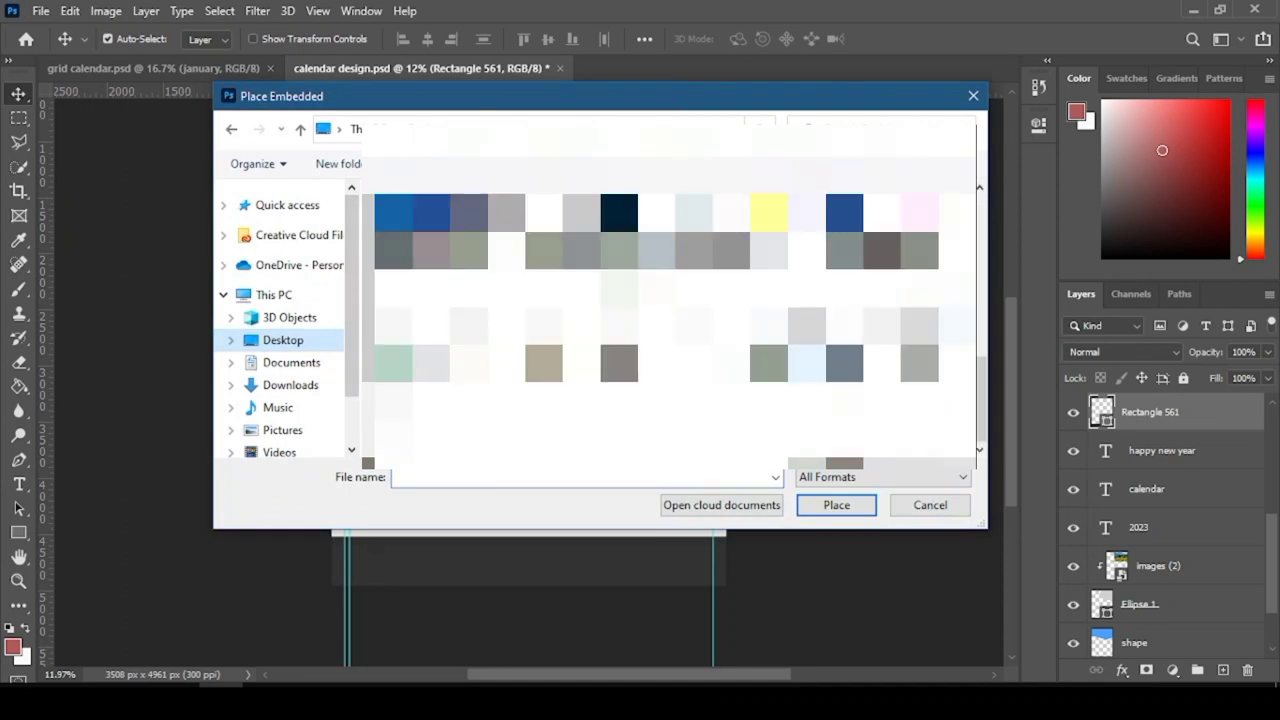
left_click(412, 440)
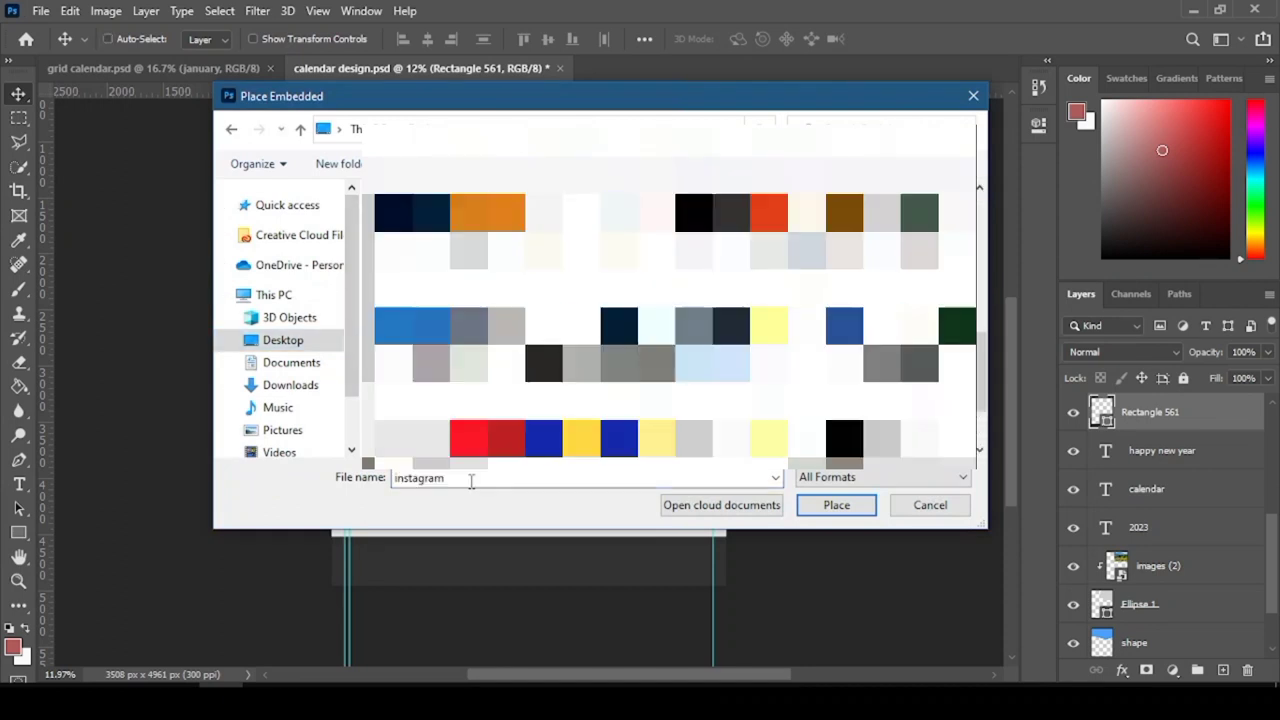
left_click(412, 440)
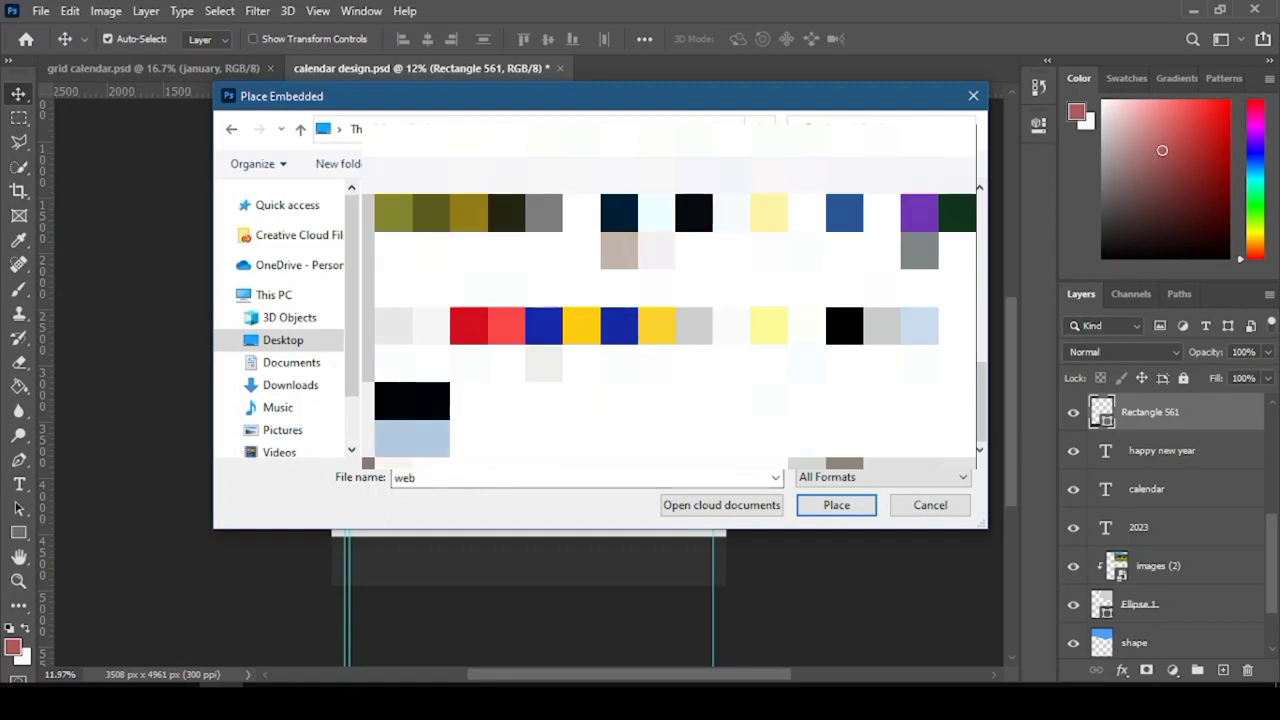
left_click(836, 505)
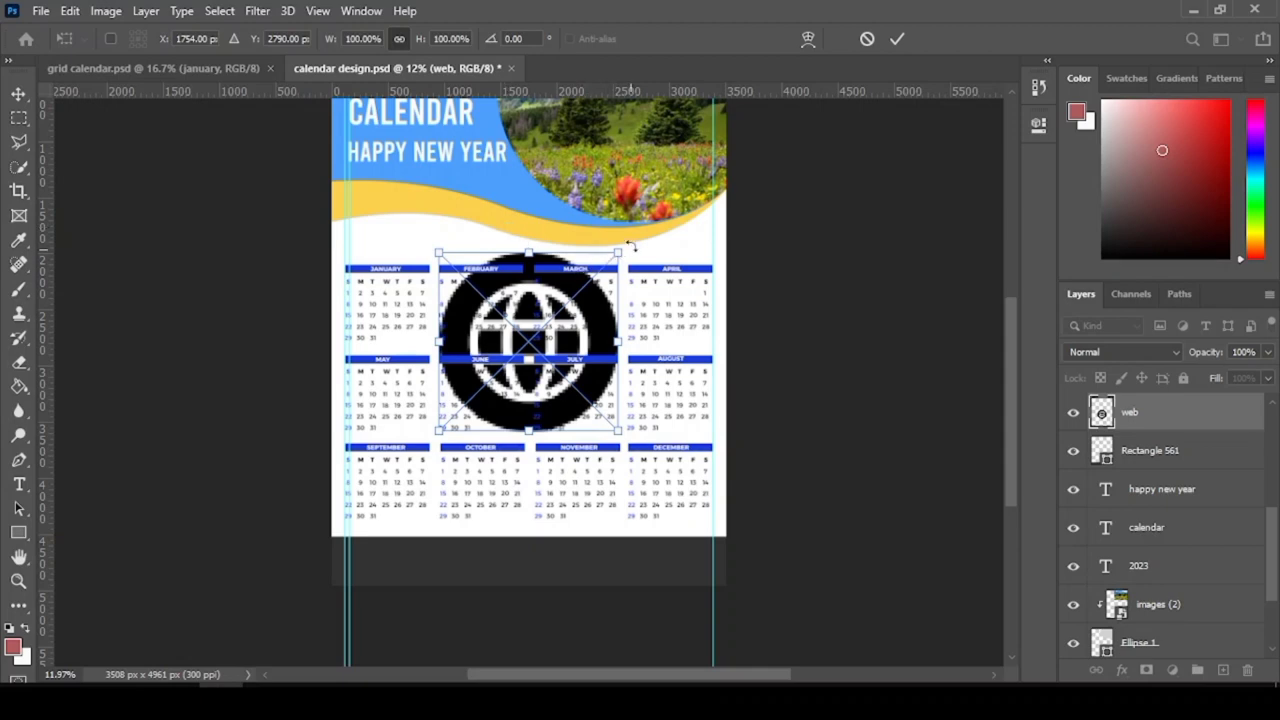
left_click_drag(622, 245, 365, 558)
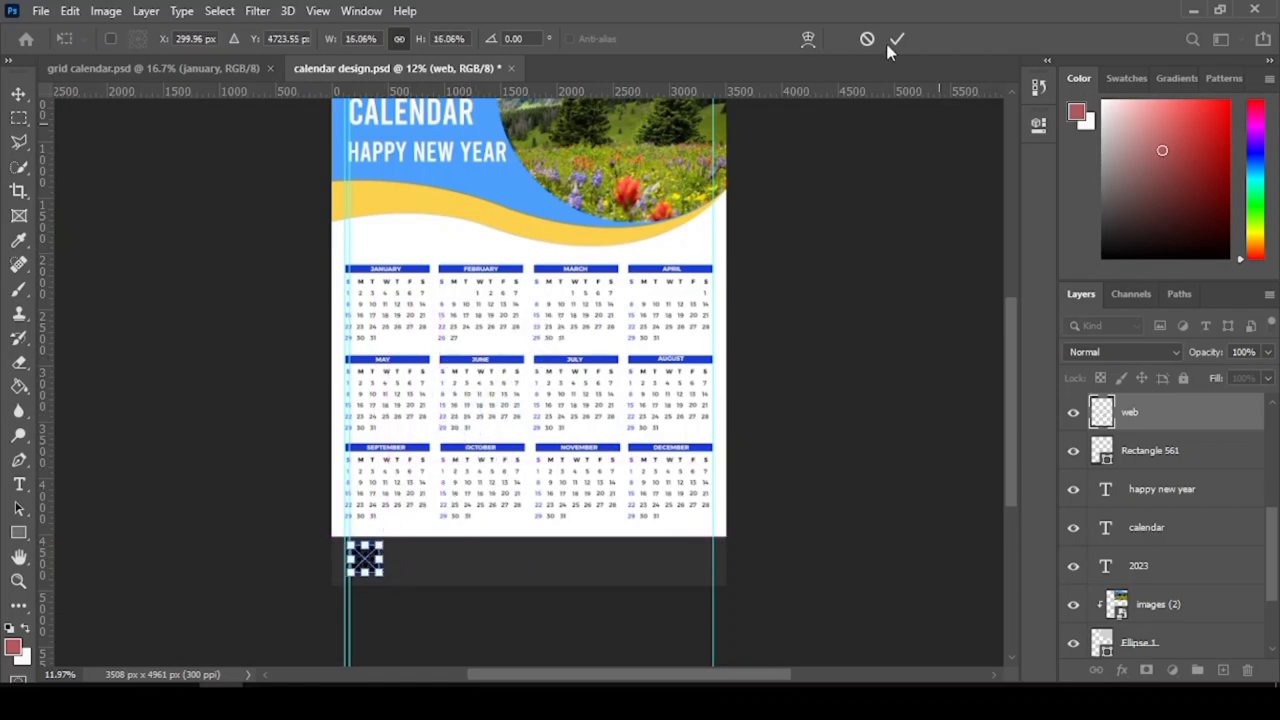
key("Return")
- Embed the telephone-call icon and scale it down to footer size
left_click(41, 10)
left_click(100, 372)
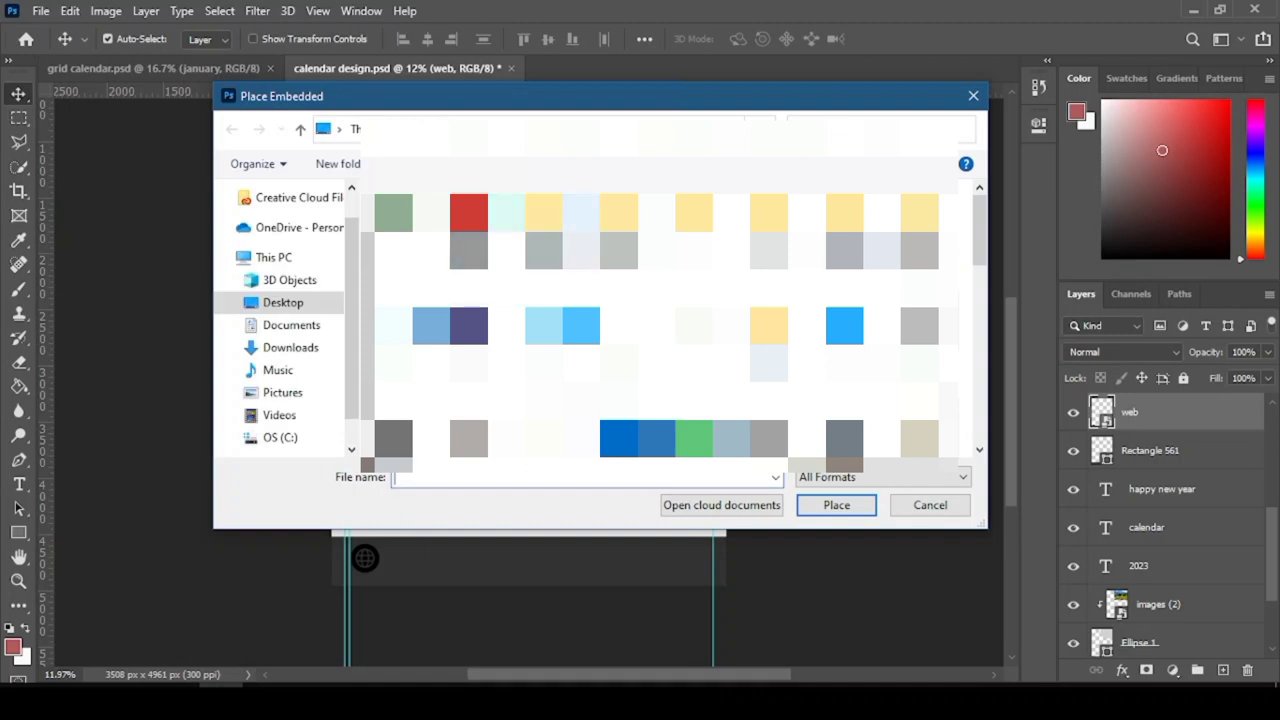
scroll(666, 325, "down", 5)
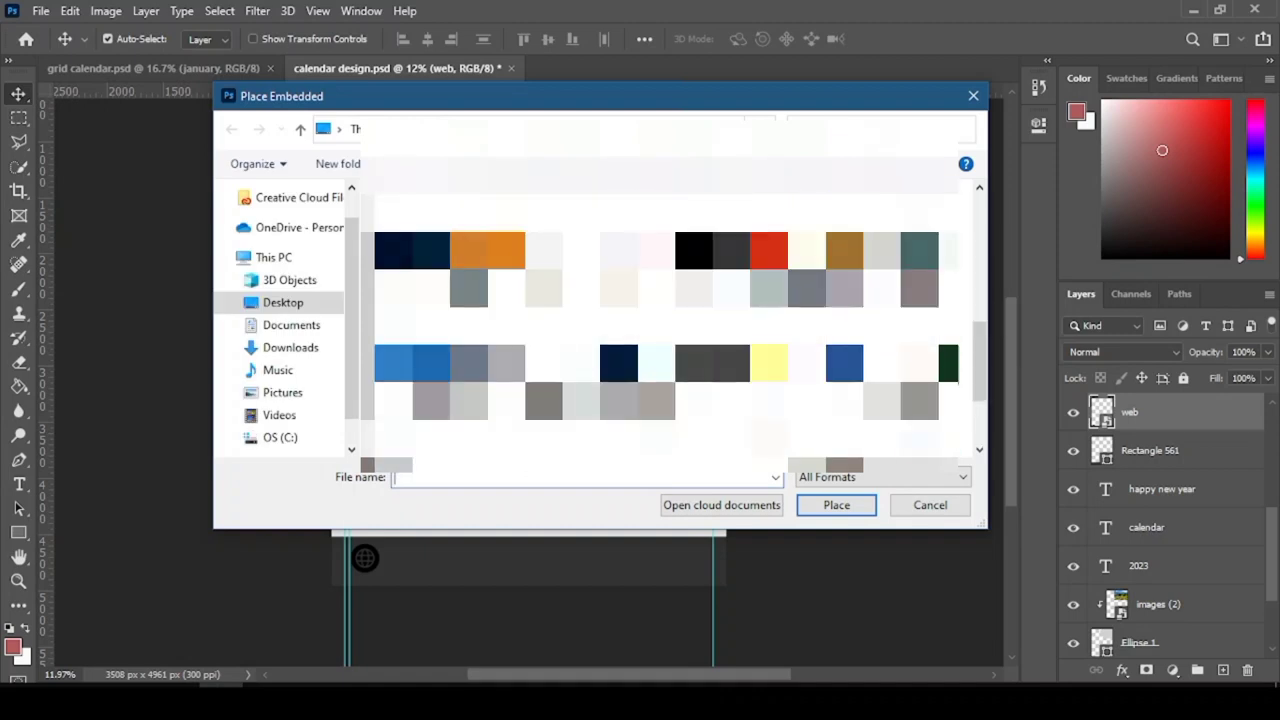
scroll(666, 325, "down", 5)
key("Return")
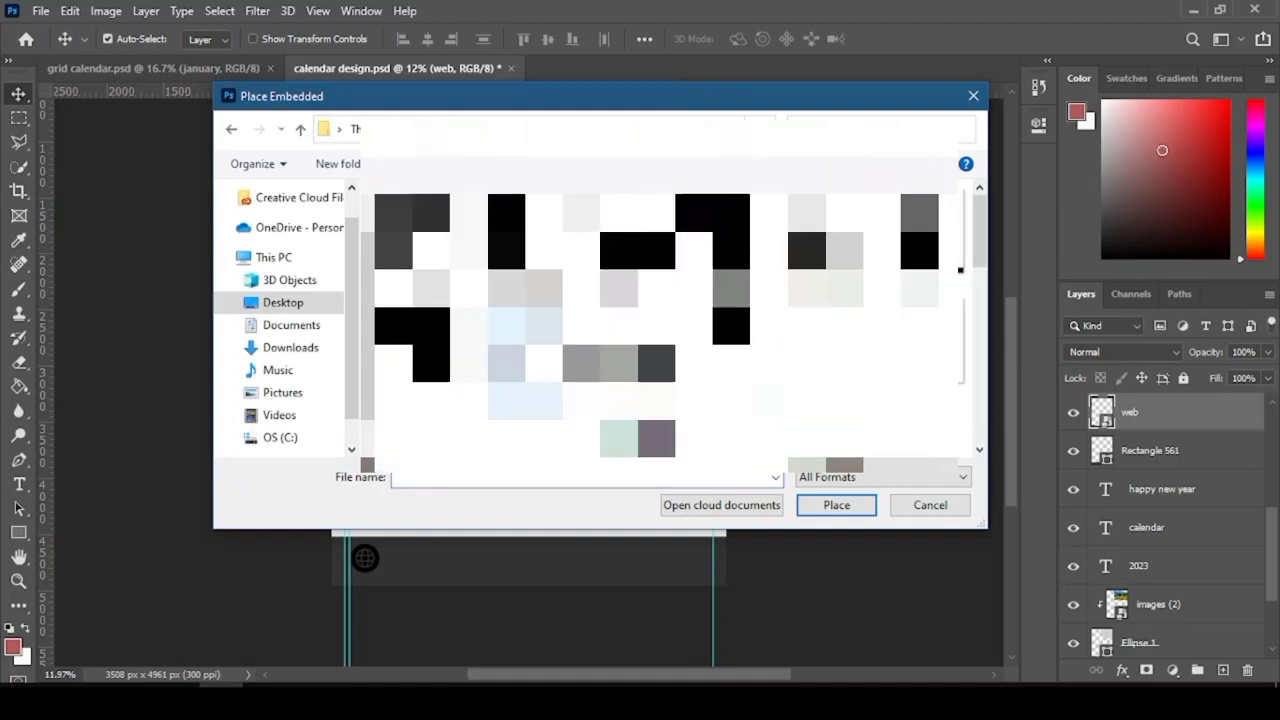
key("Return")
left_click_drag(623, 274, 489, 558)
key("Return")
- Zoom in on the footer and select its dark rectangle layer
key("z")
left_click(434, 606)
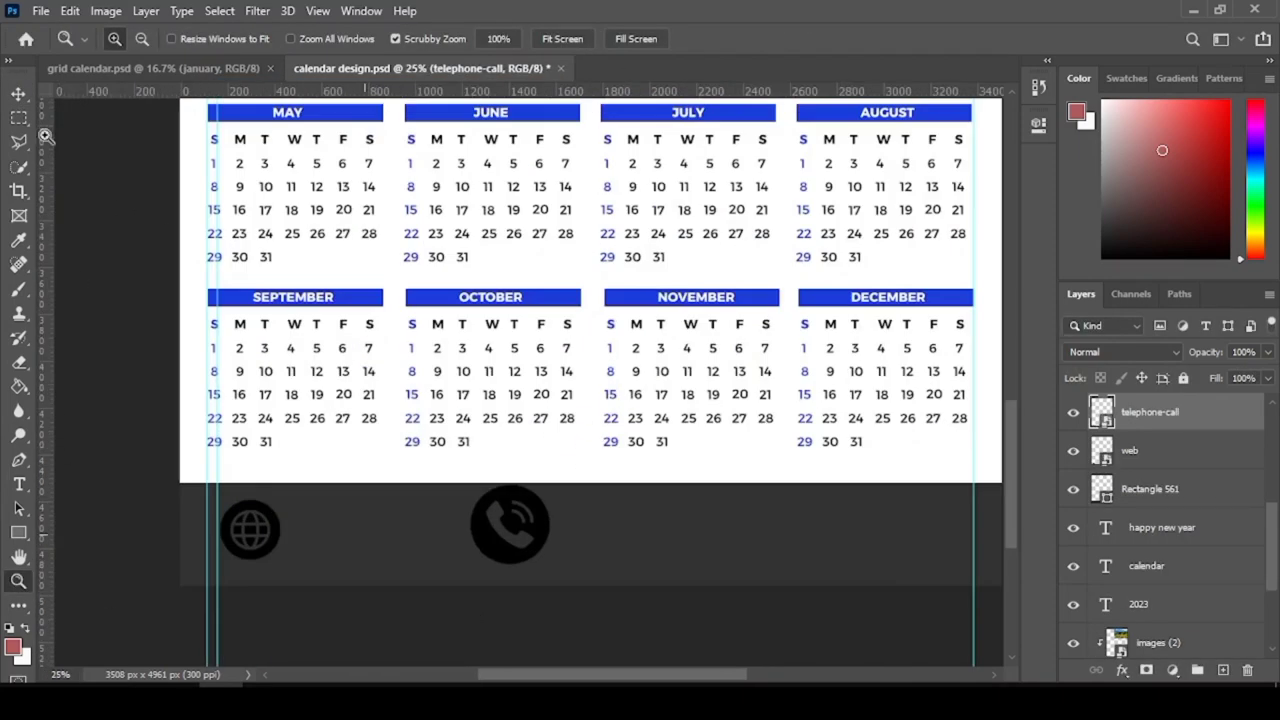
left_click(18, 95)
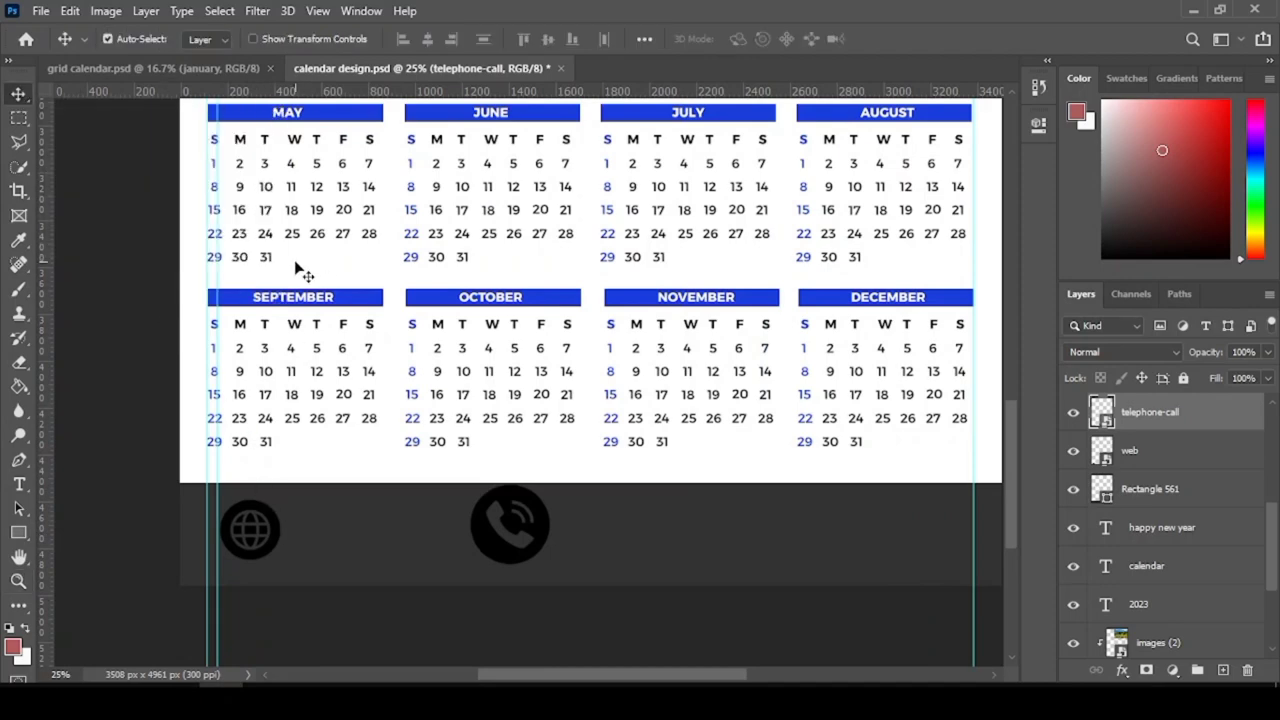
left_click(404, 541)
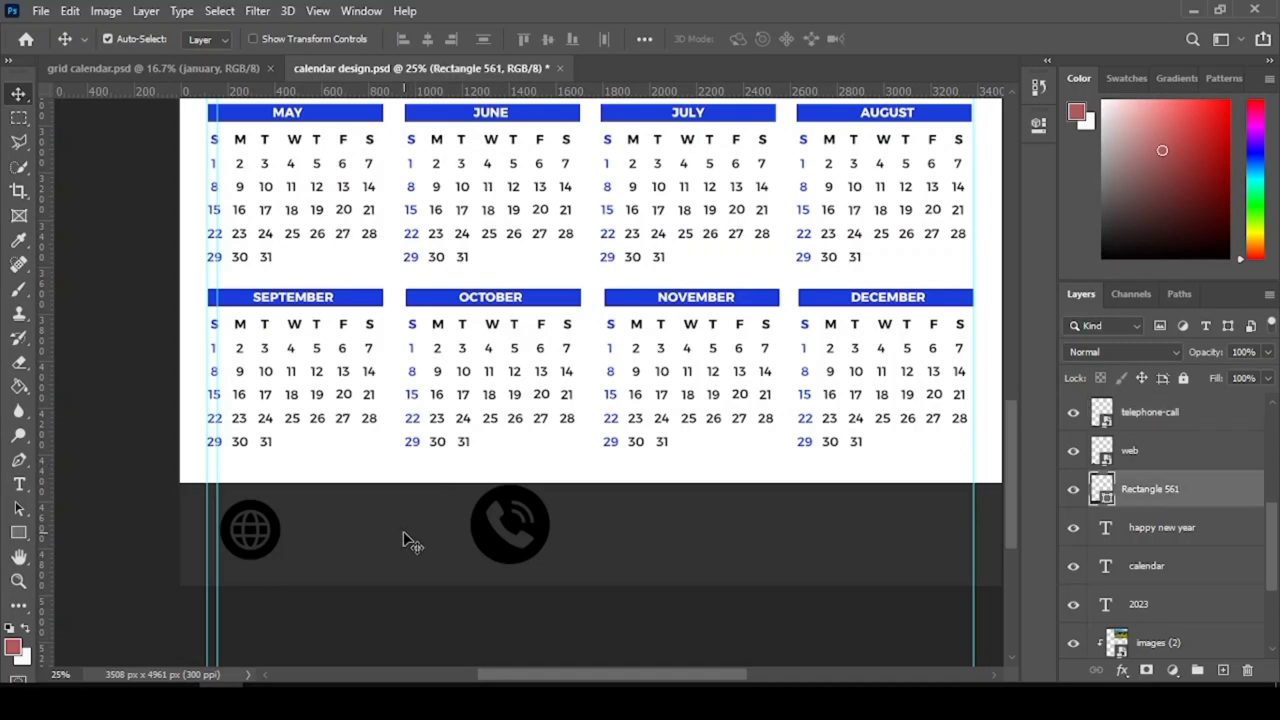
double_click(1104, 497)
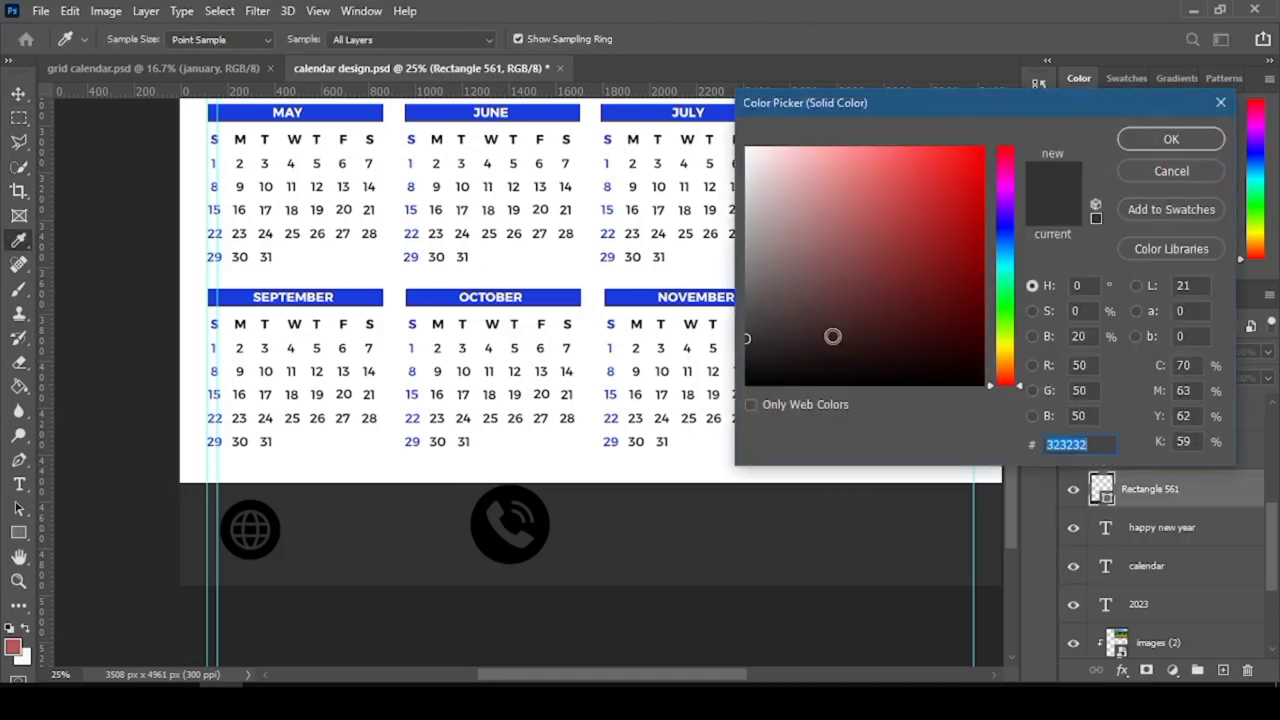
left_click(1129, 181)
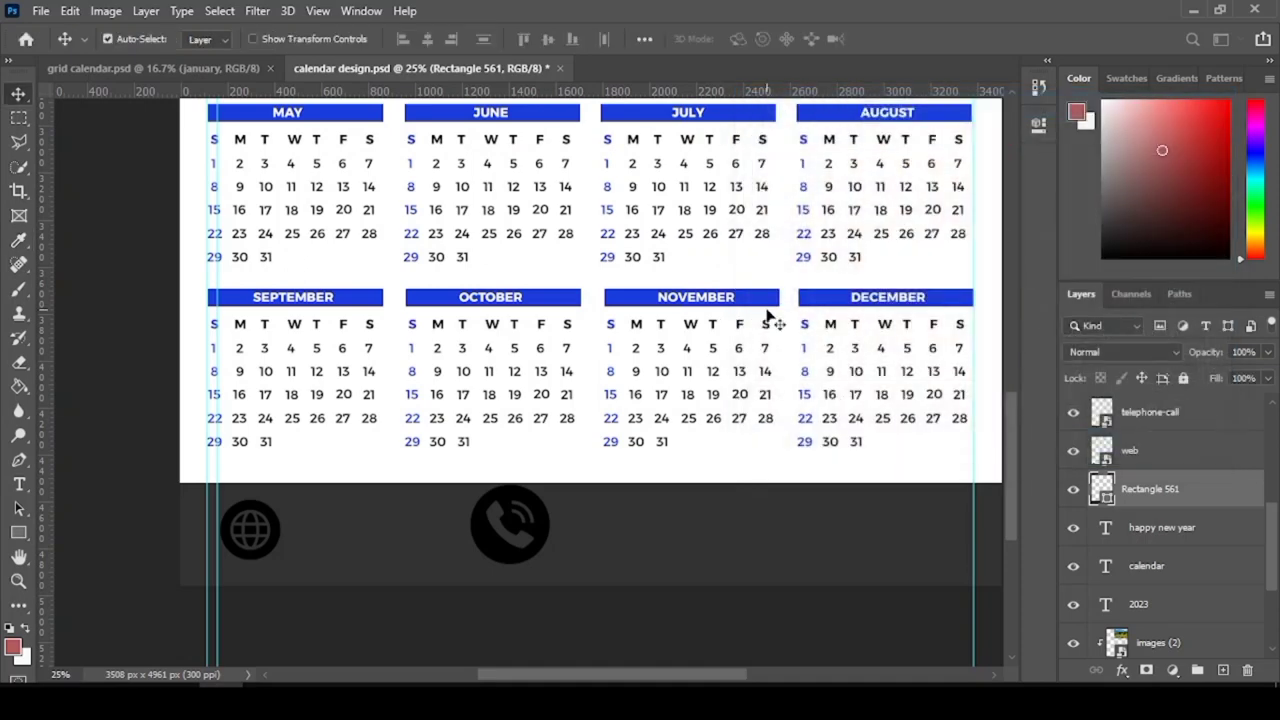
- Fill the footer rectangle with blue #1a3ddc sampled from the MARCH header
scroll(766, 310, "up", 3)
scroll(767, 305, "up", 5)
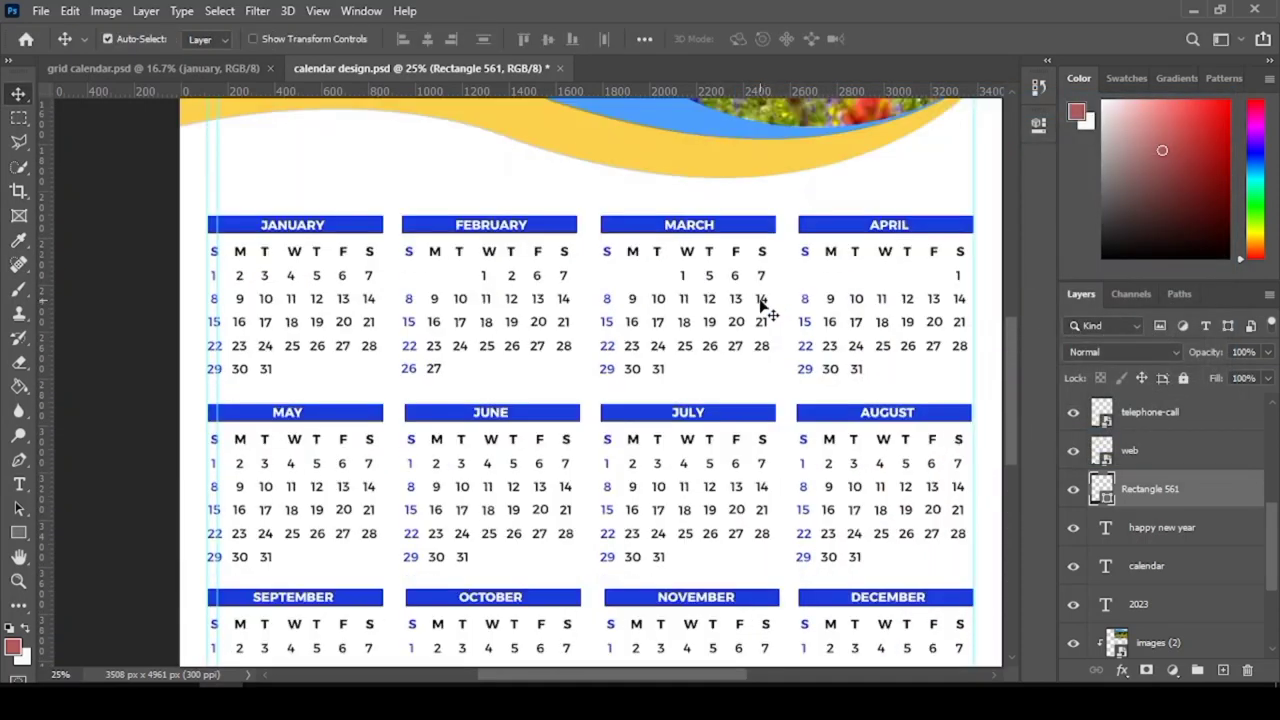
scroll(766, 310, "up", 1)
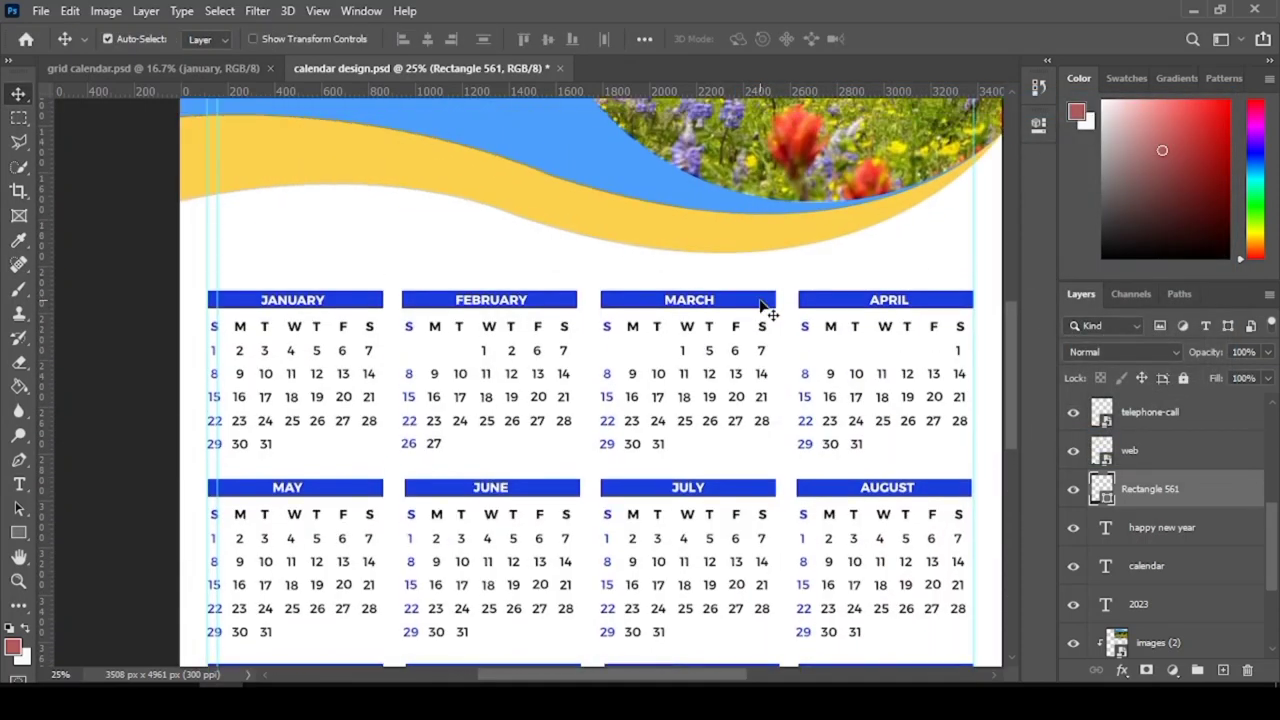
scroll(766, 308, "up", 2)
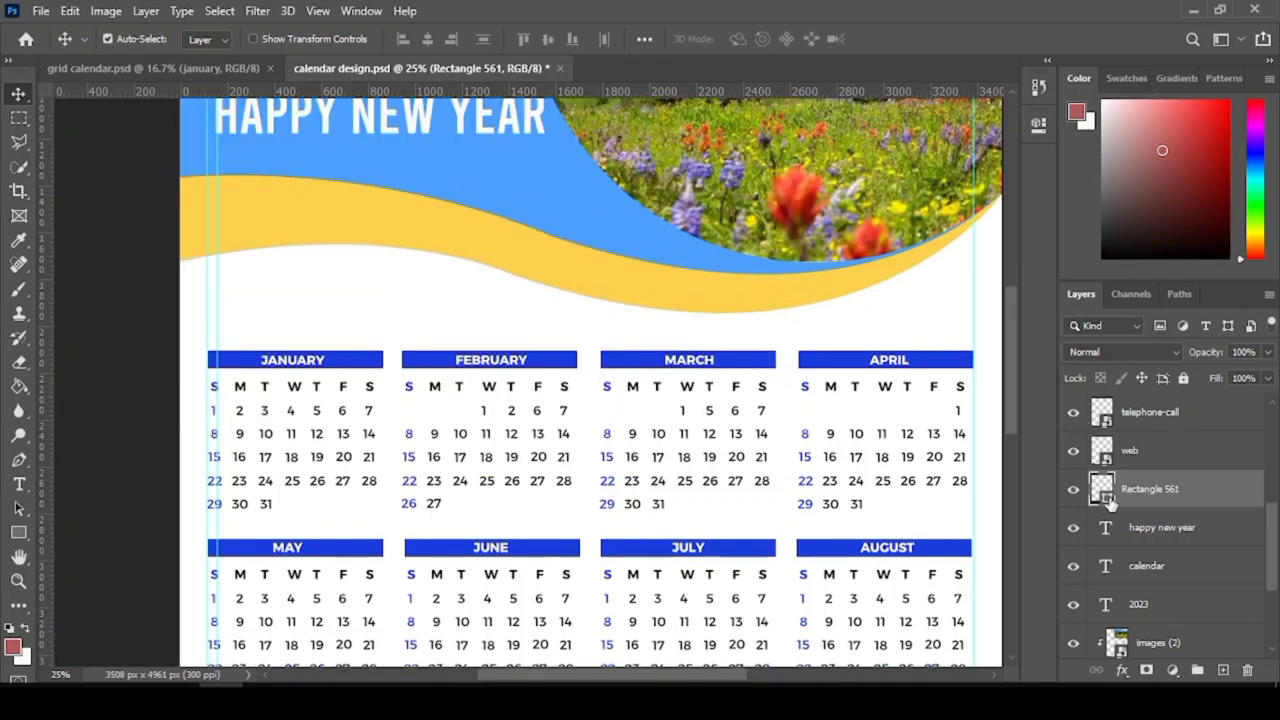
left_click(536, 262)
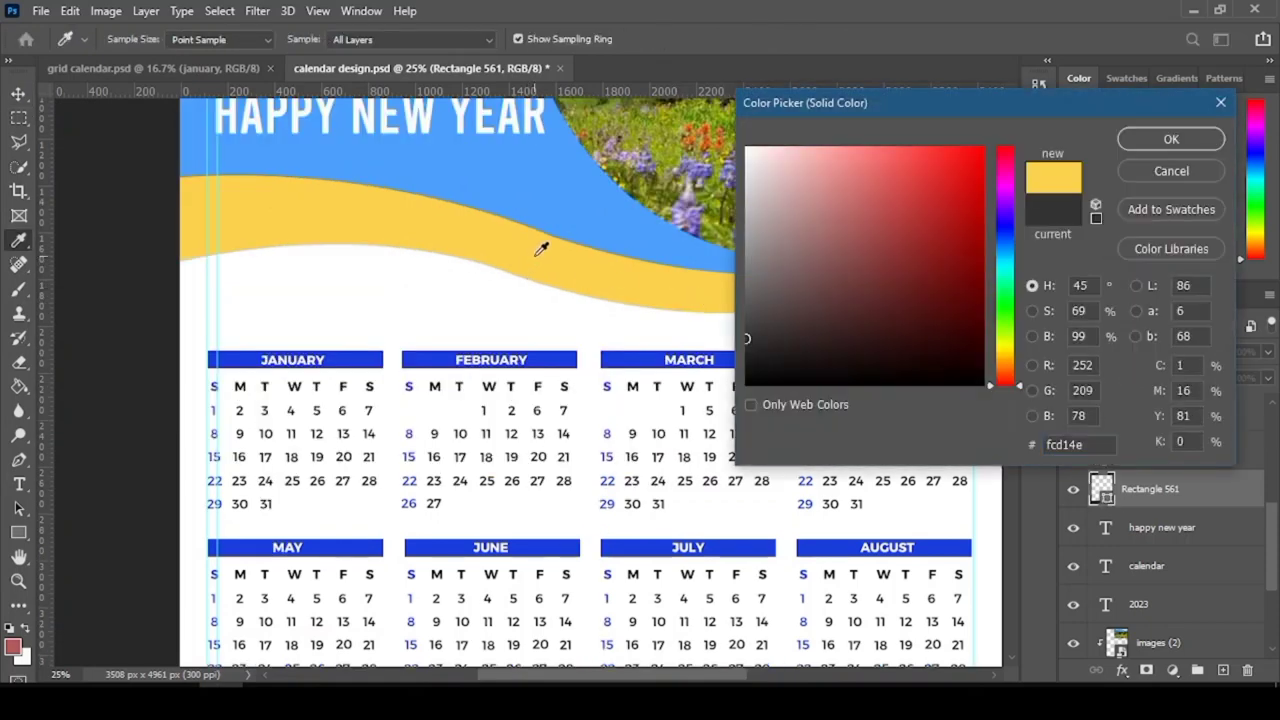
left_click(628, 352)
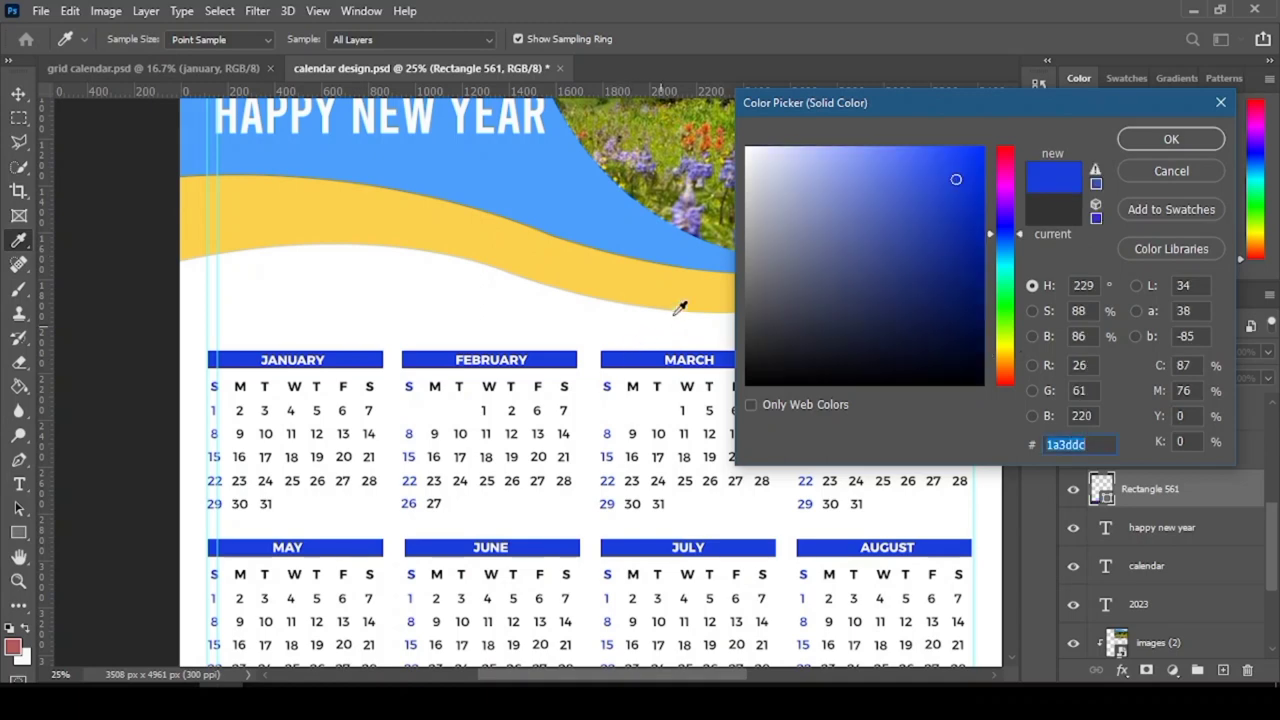
left_click(1160, 140)
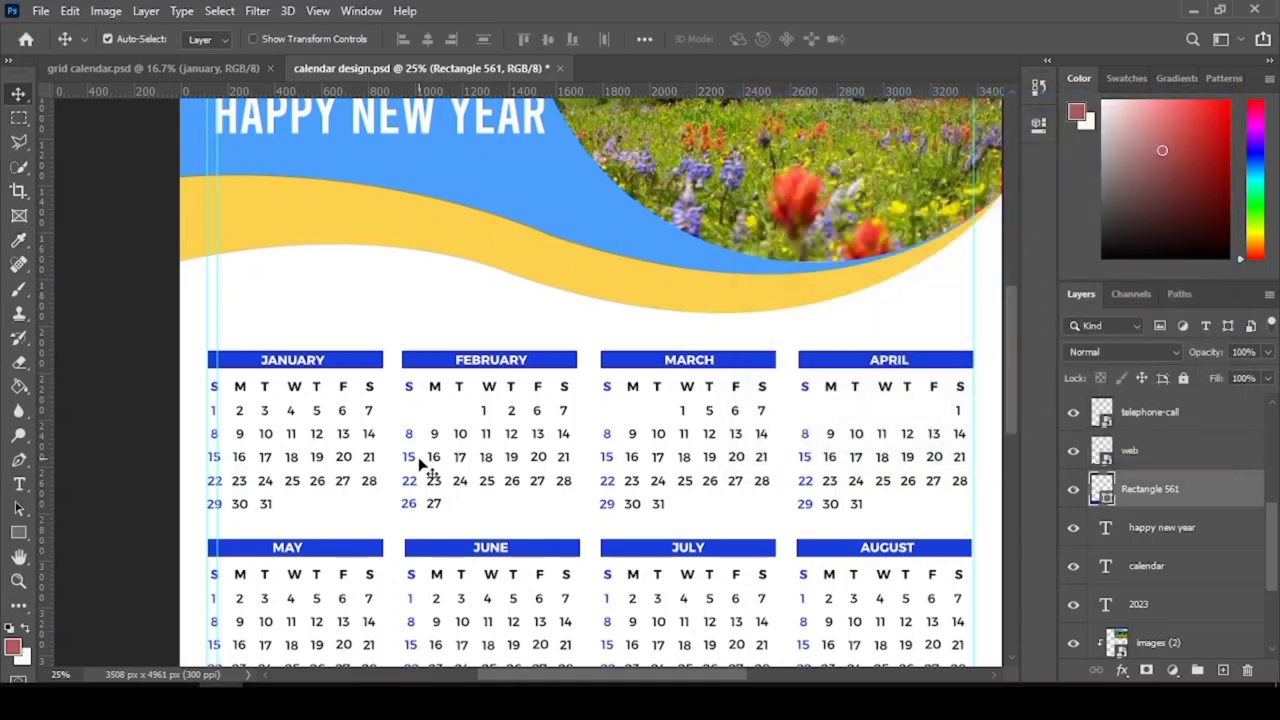
- Scroll down to the blue footer and select the globe icon's web layer
scroll(330, 455, "down", 6)
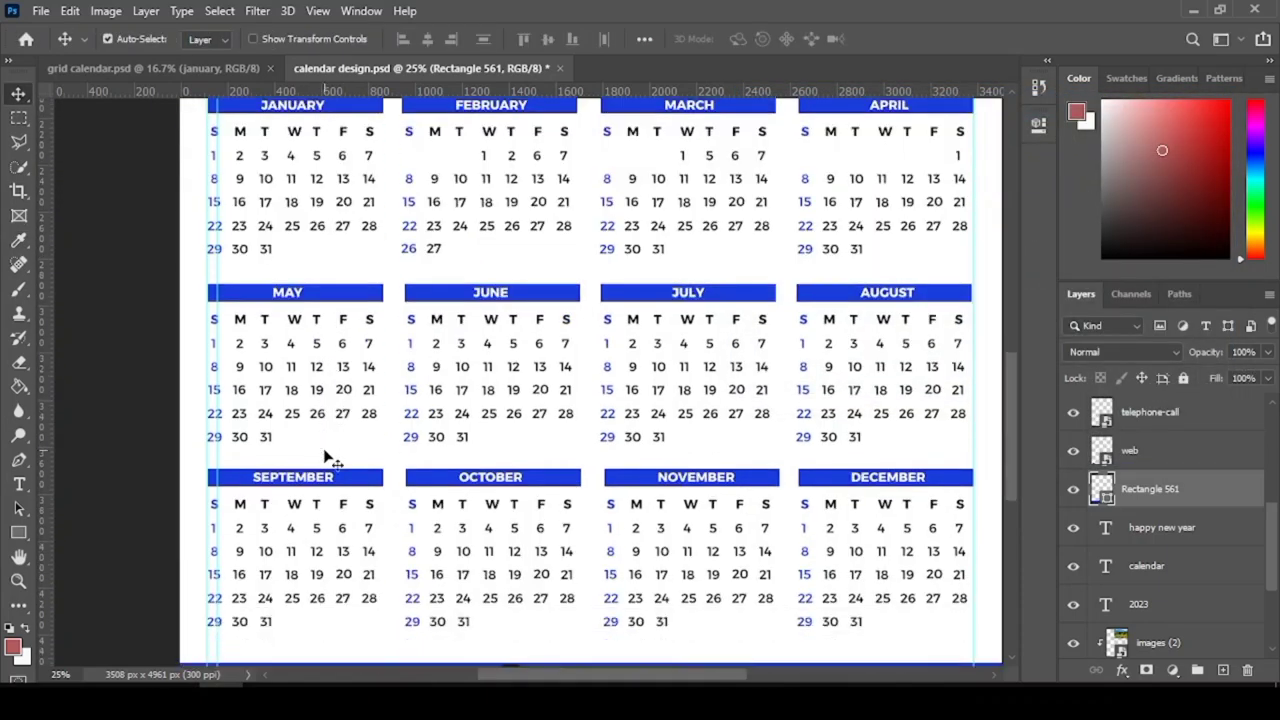
scroll(336, 462, "down", 2)
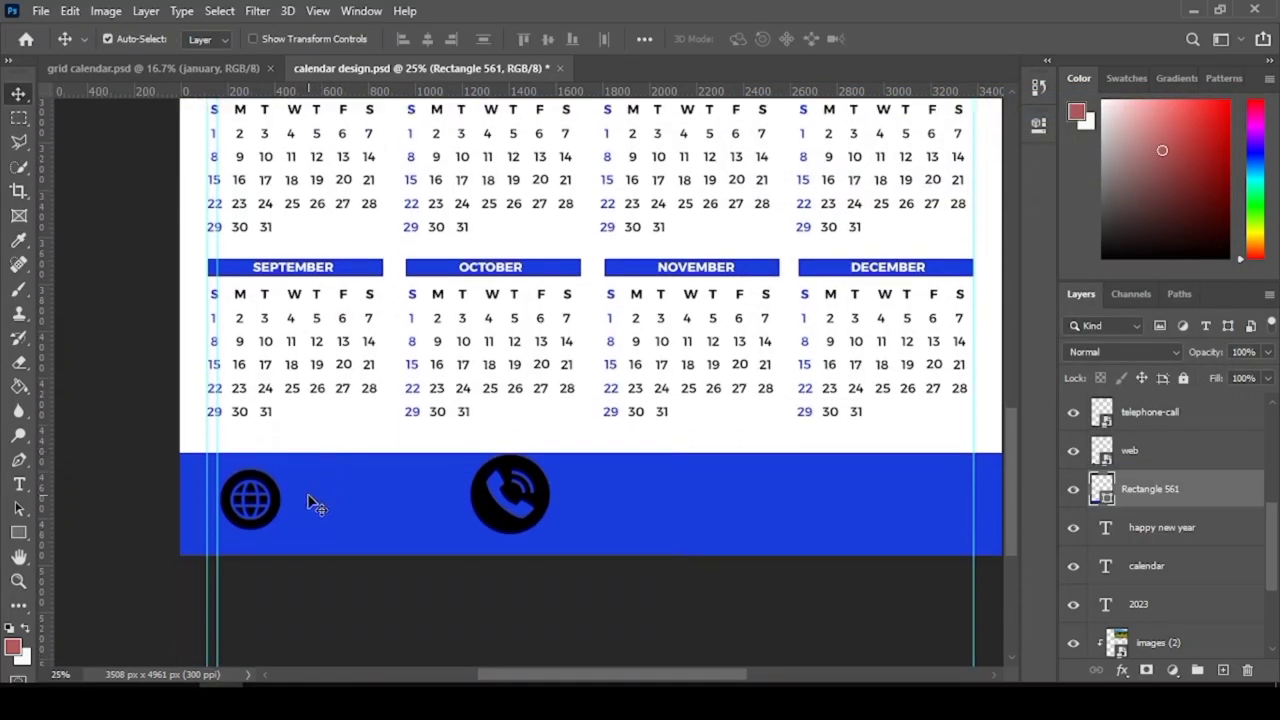
left_click(276, 508)
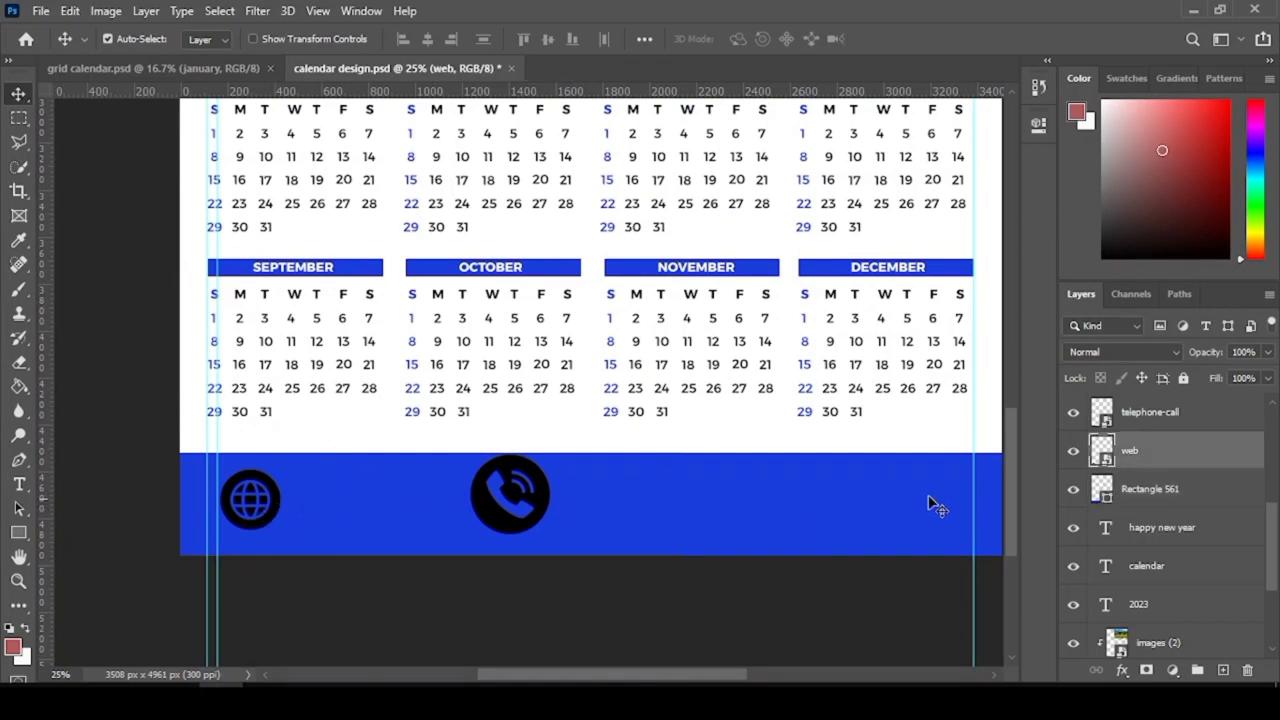
- Add a near-white #fdf9f9 Color Overlay effect to the globe icon layer
left_click(1123, 670)
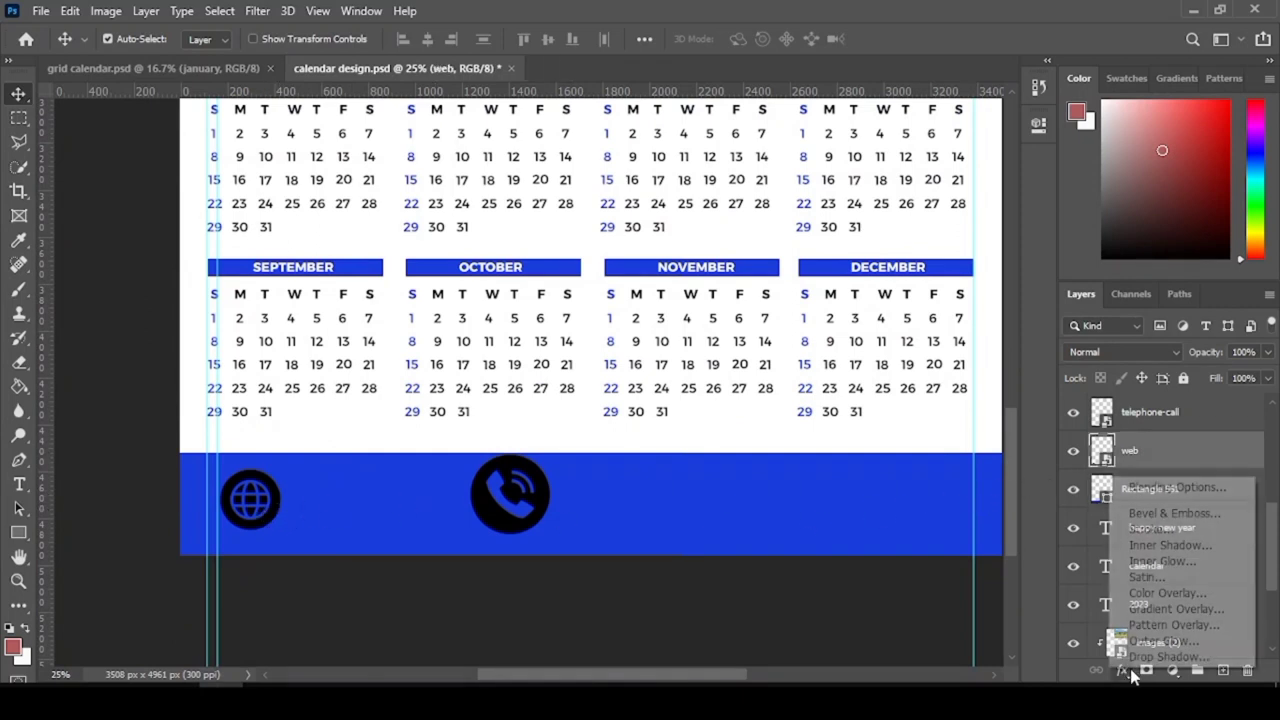
left_click(1170, 487)
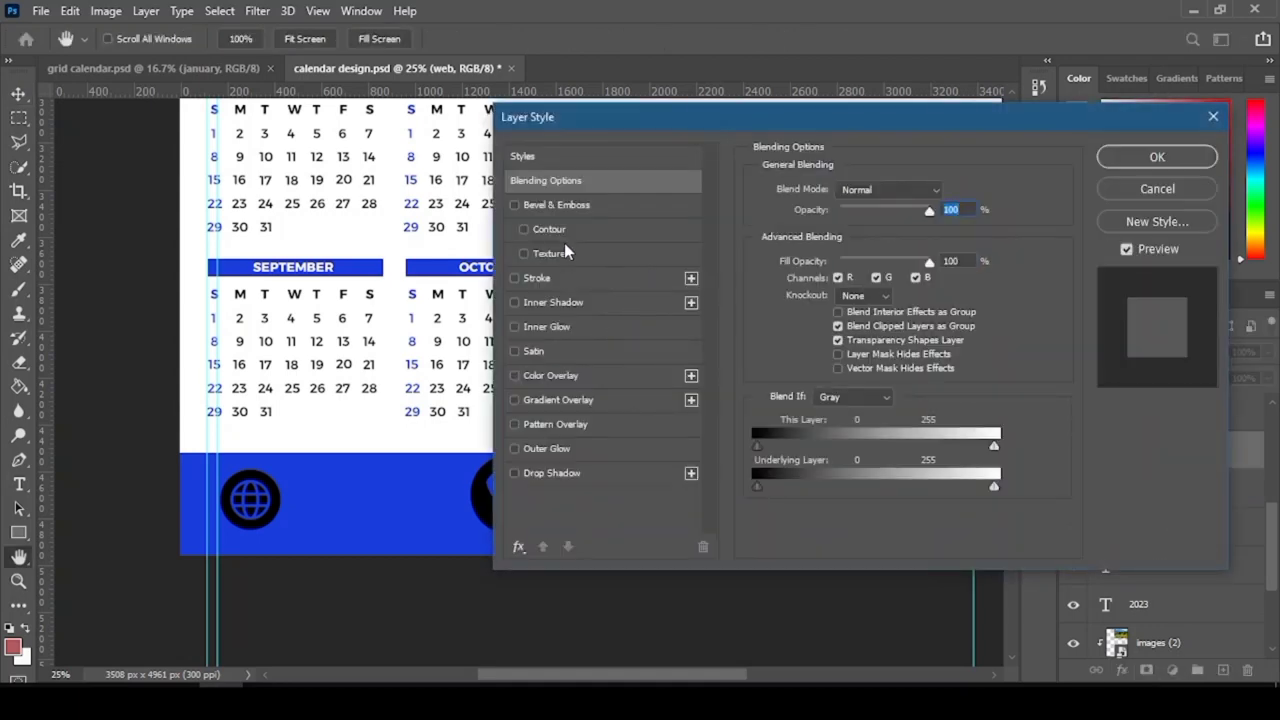
left_click(561, 377)
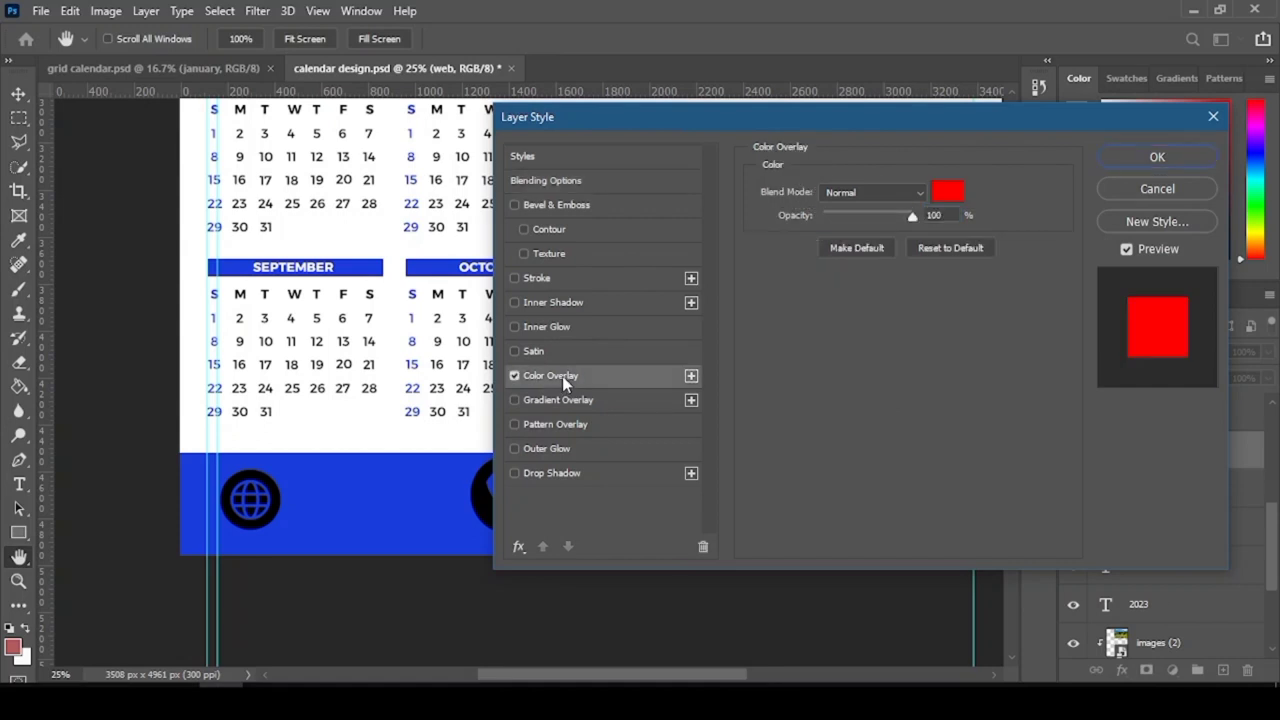
left_click(958, 192)
left_click(750, 149)
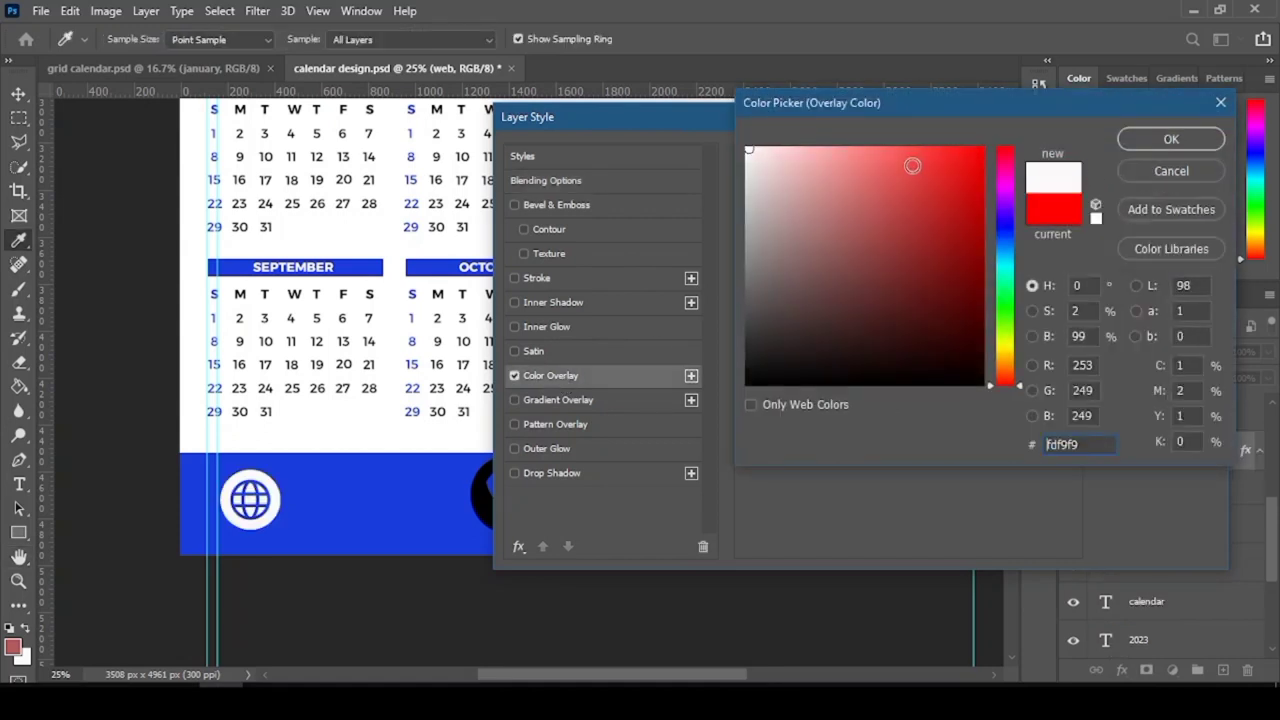
left_click(1147, 144)
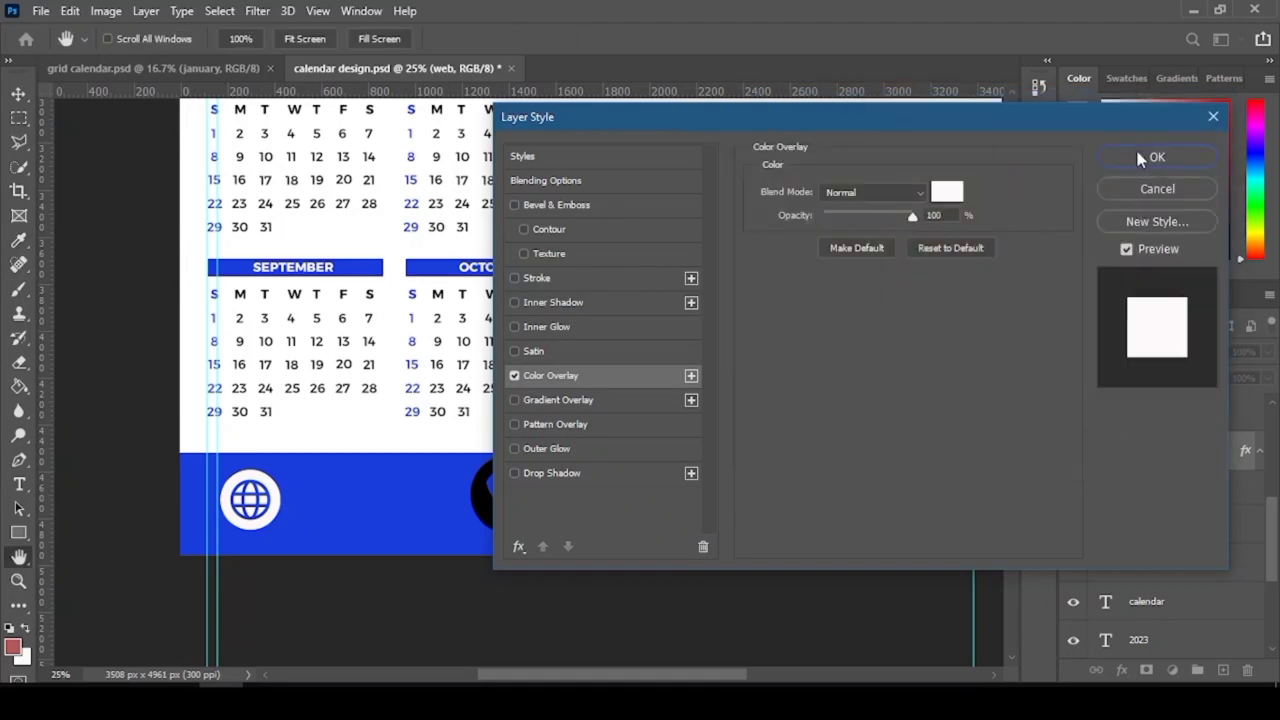
left_click(1143, 156)
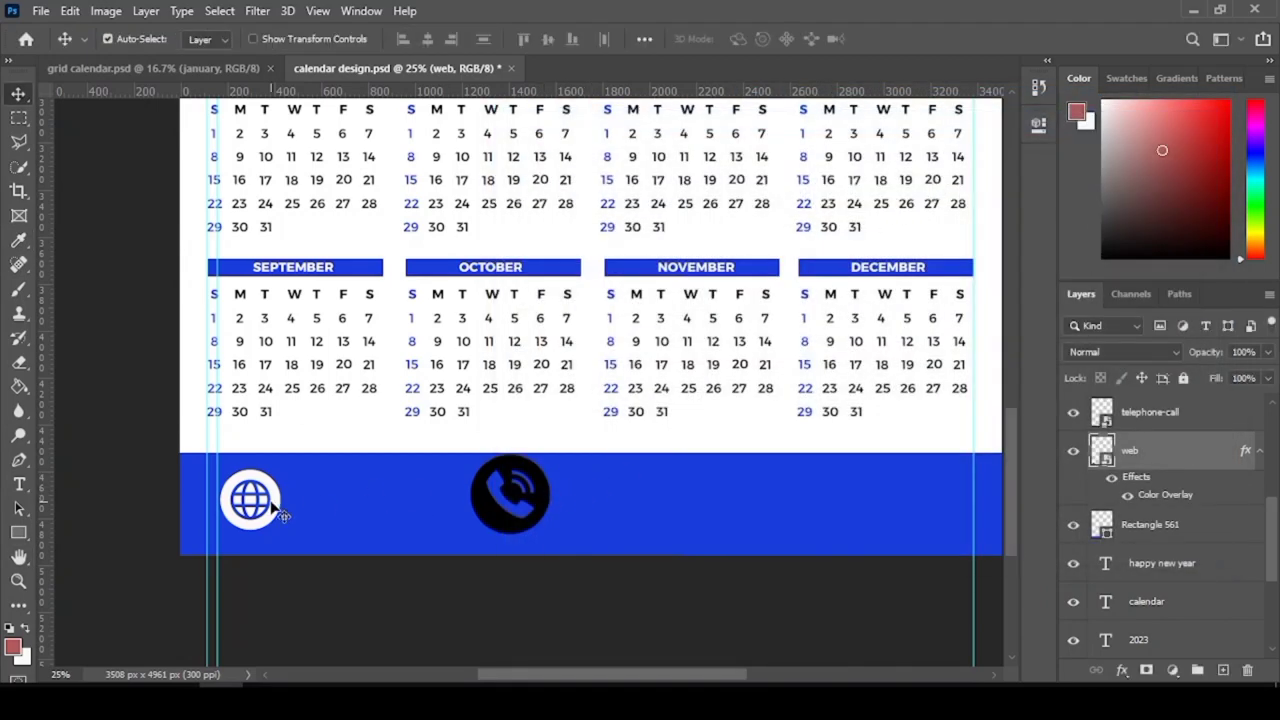
- Drag the globe icon to sit just right of the telephone icon
left_click(496, 510)
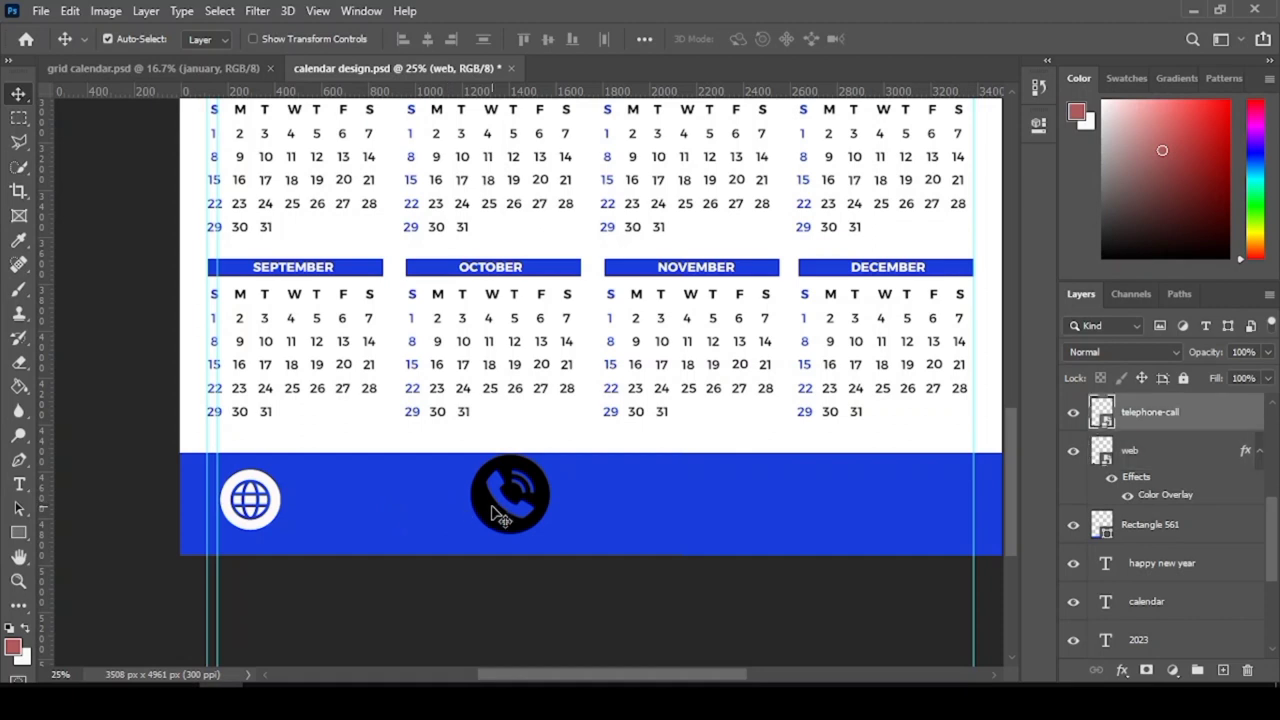
left_click_drag(281, 497, 668, 486)
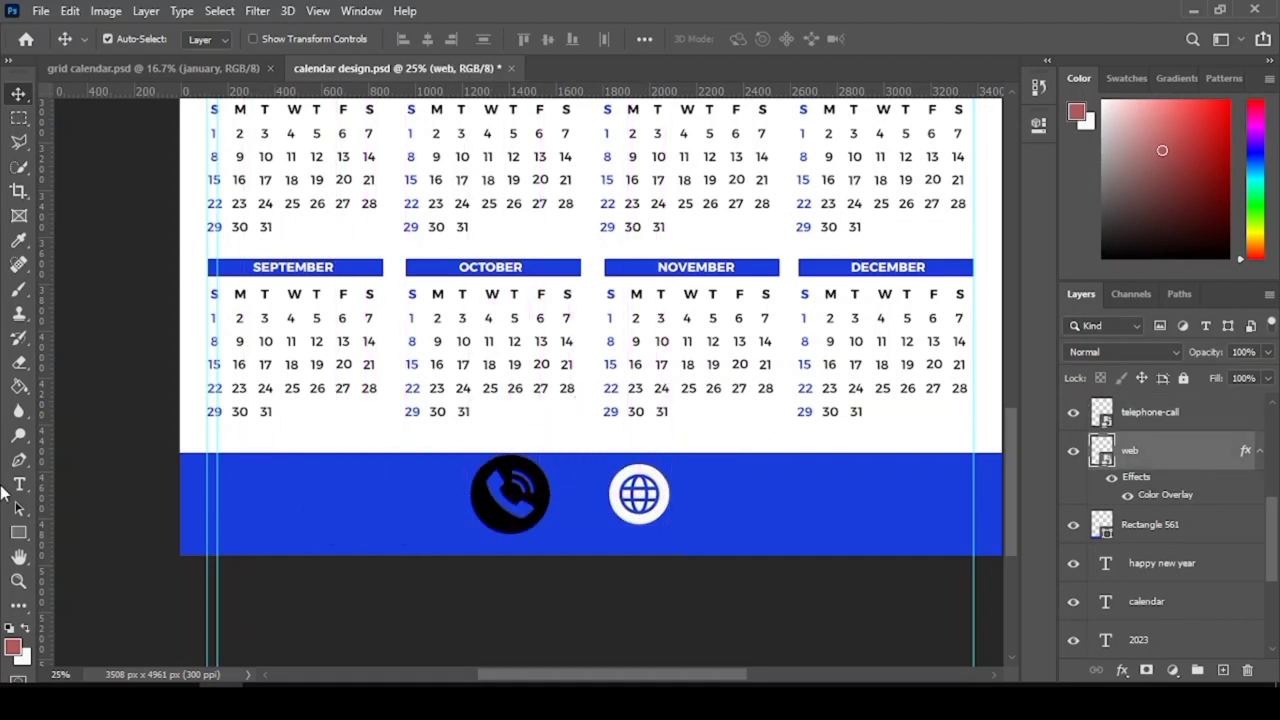
left_click(19, 461)
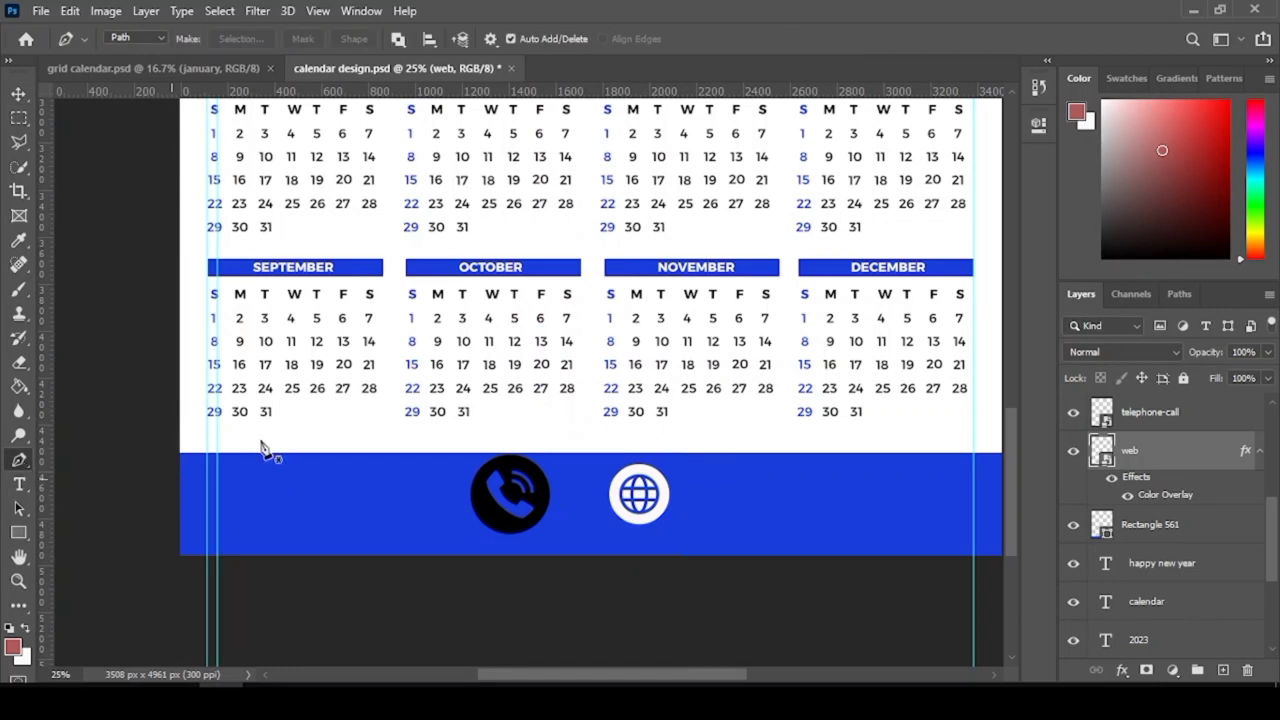
left_click(1157, 526)
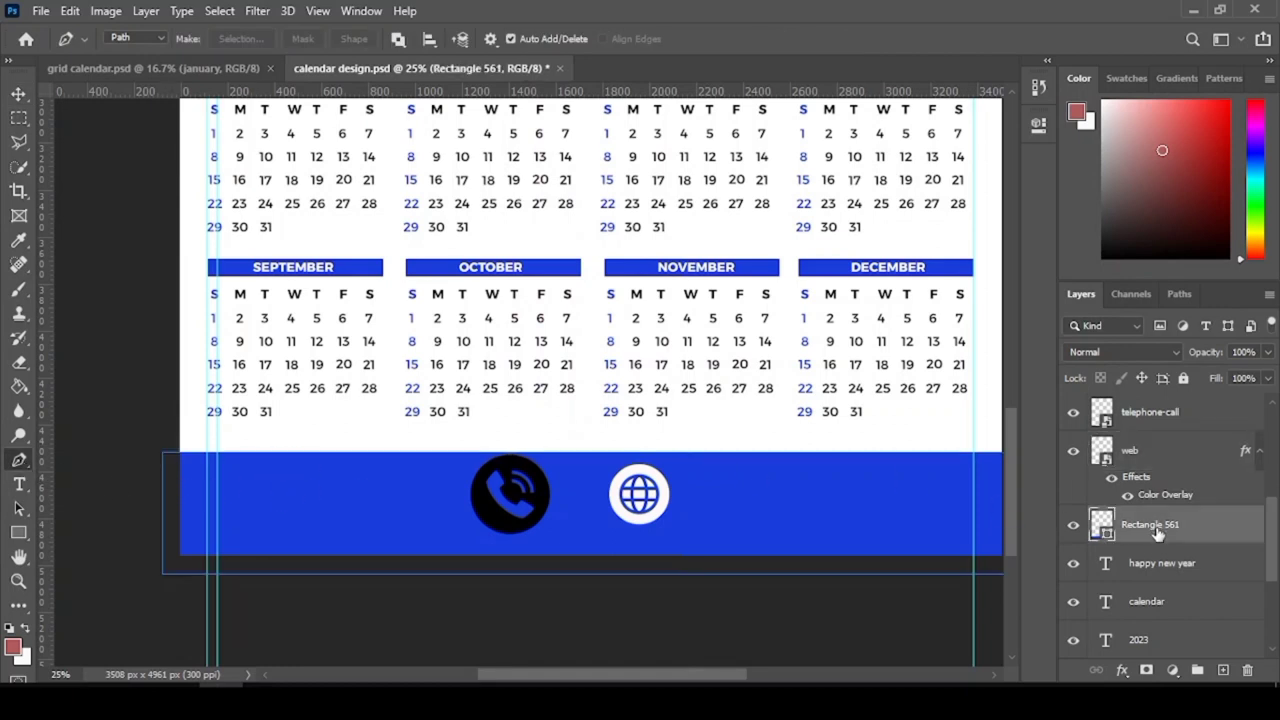
left_click(1222, 670)
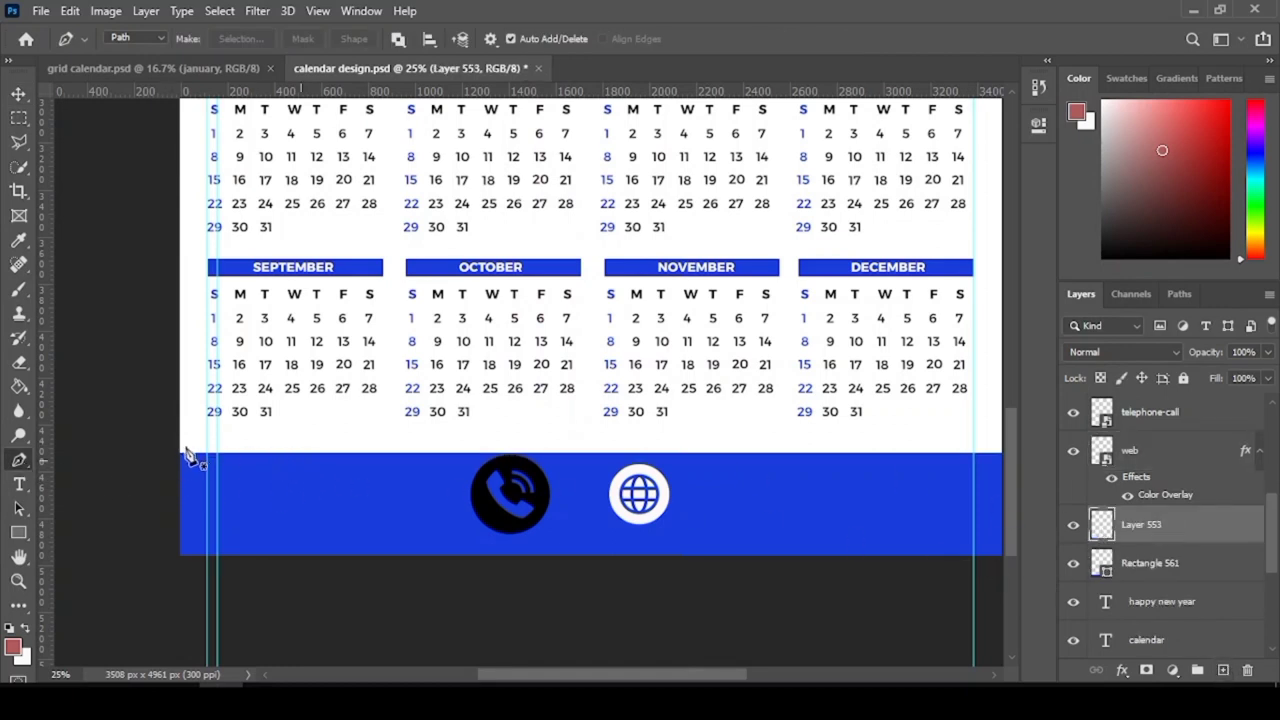
left_click(352, 453)
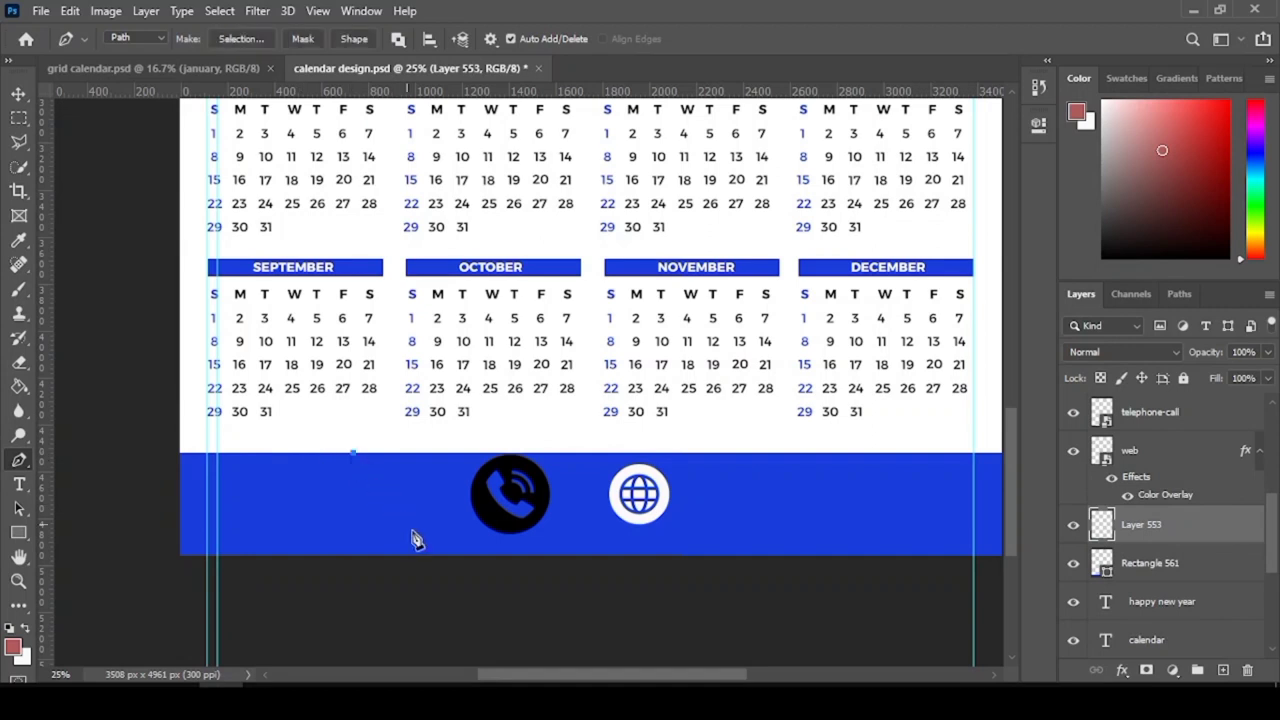
left_click_drag(444, 554, 465, 573)
left_click(150, 567)
left_click(148, 456)
left_click(160, 435)
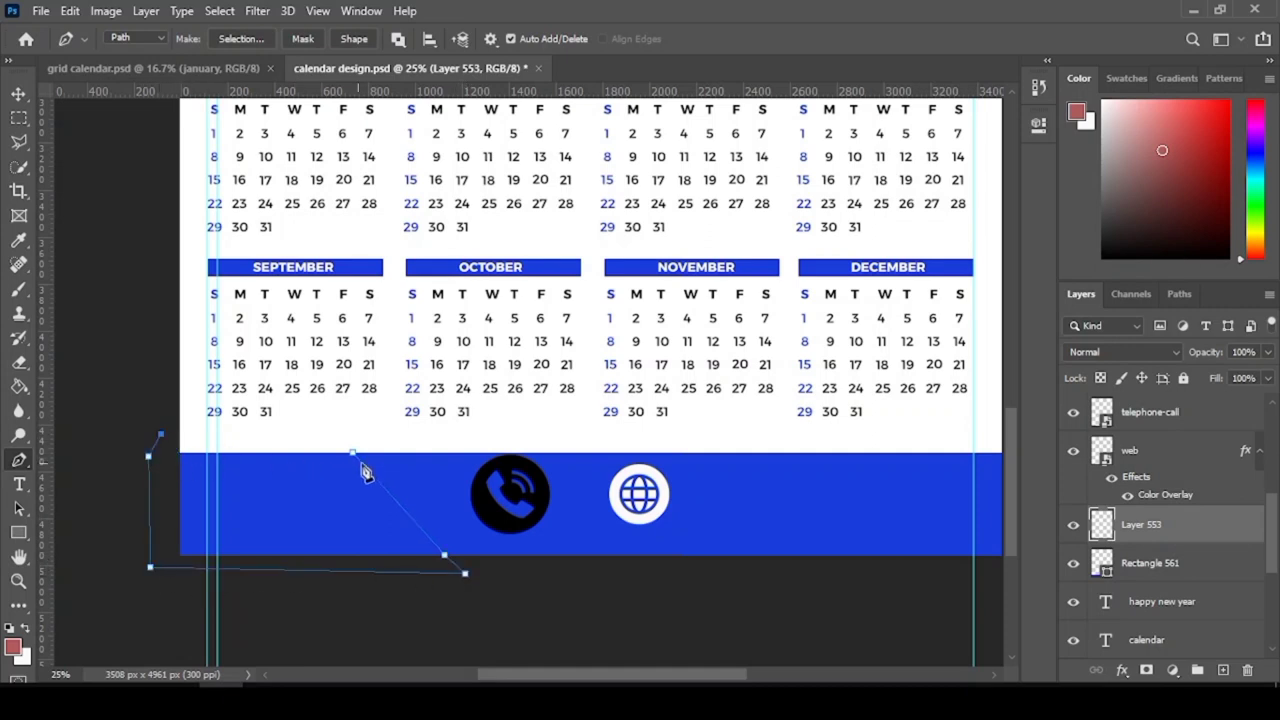
left_click(342, 435)
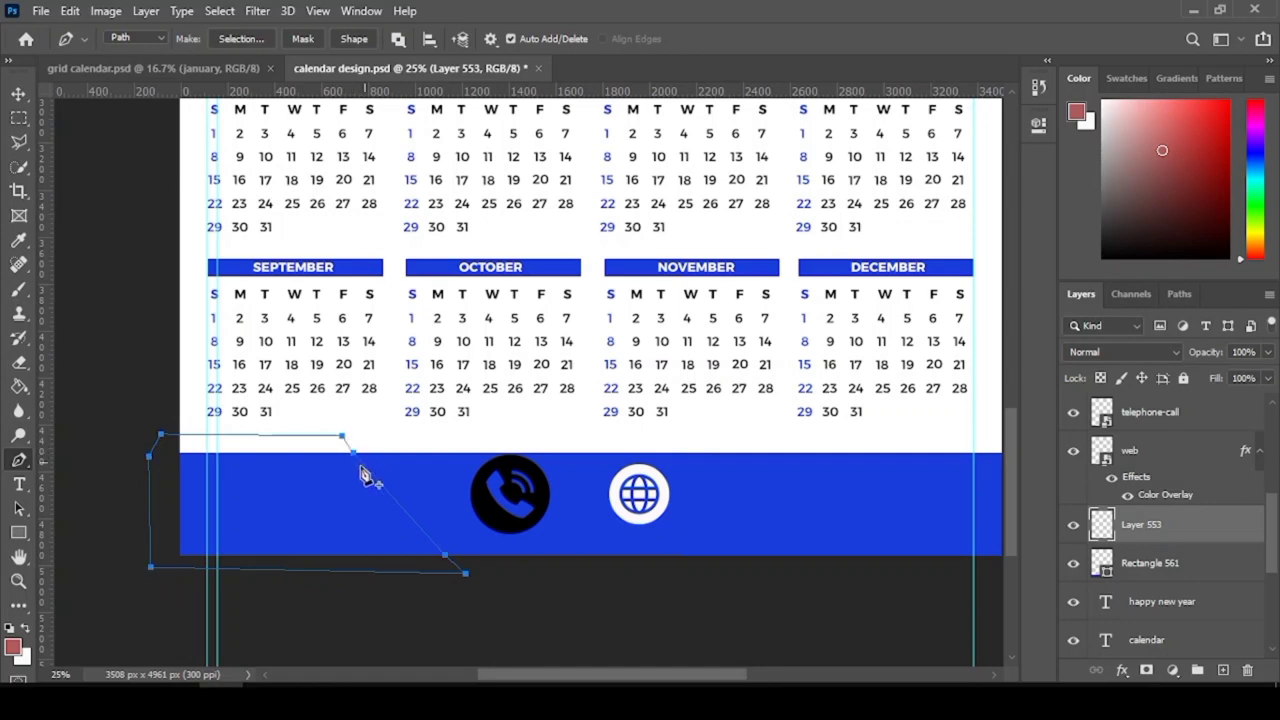
right_click(345, 474)
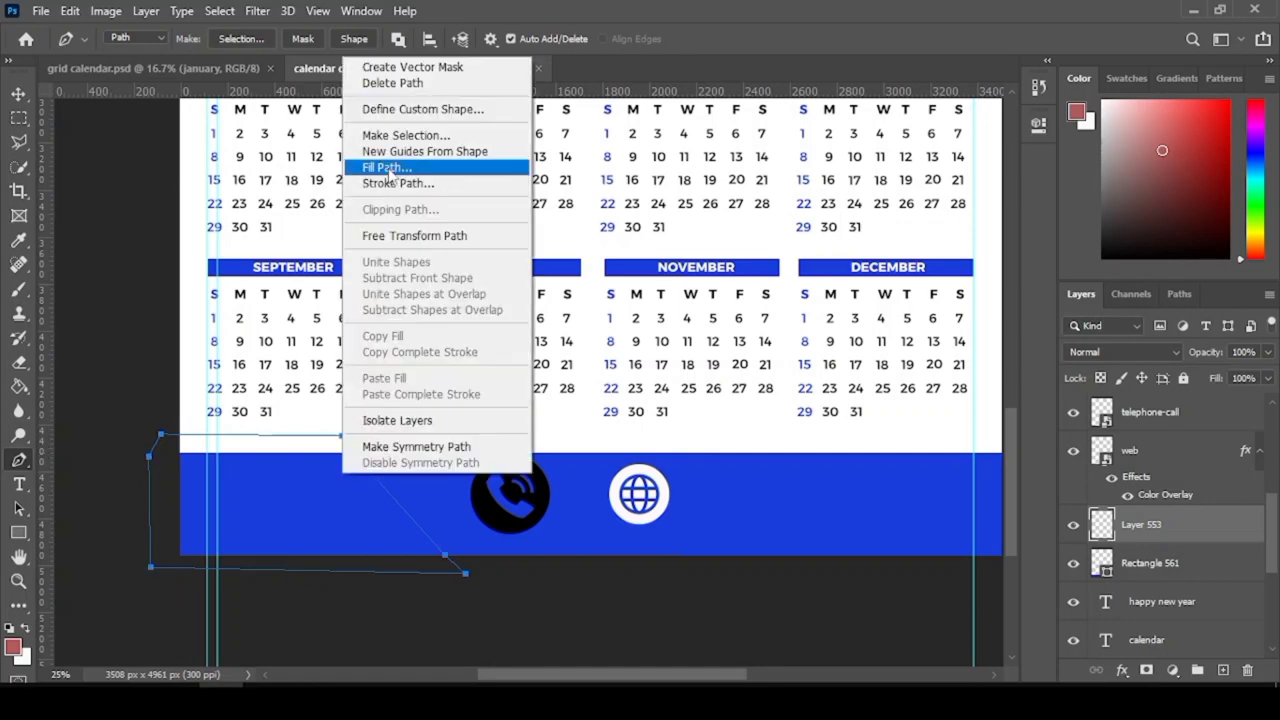
left_click(388, 168)
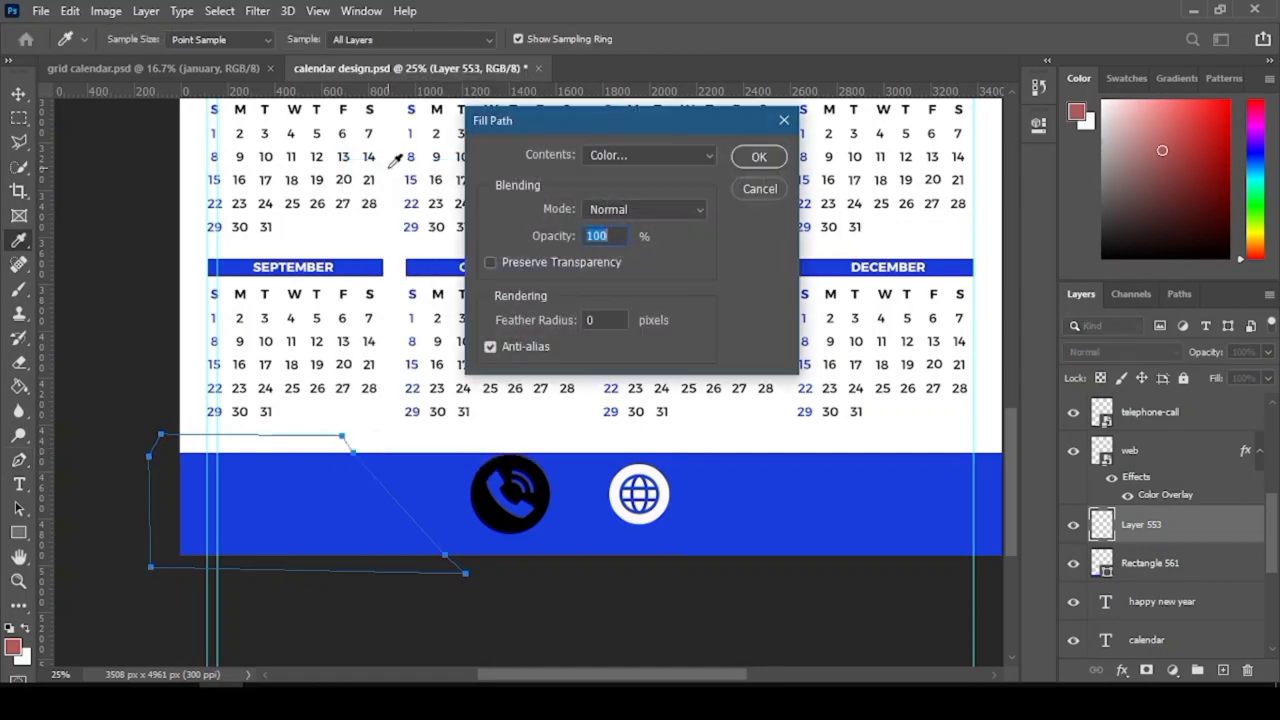
left_click(760, 189)
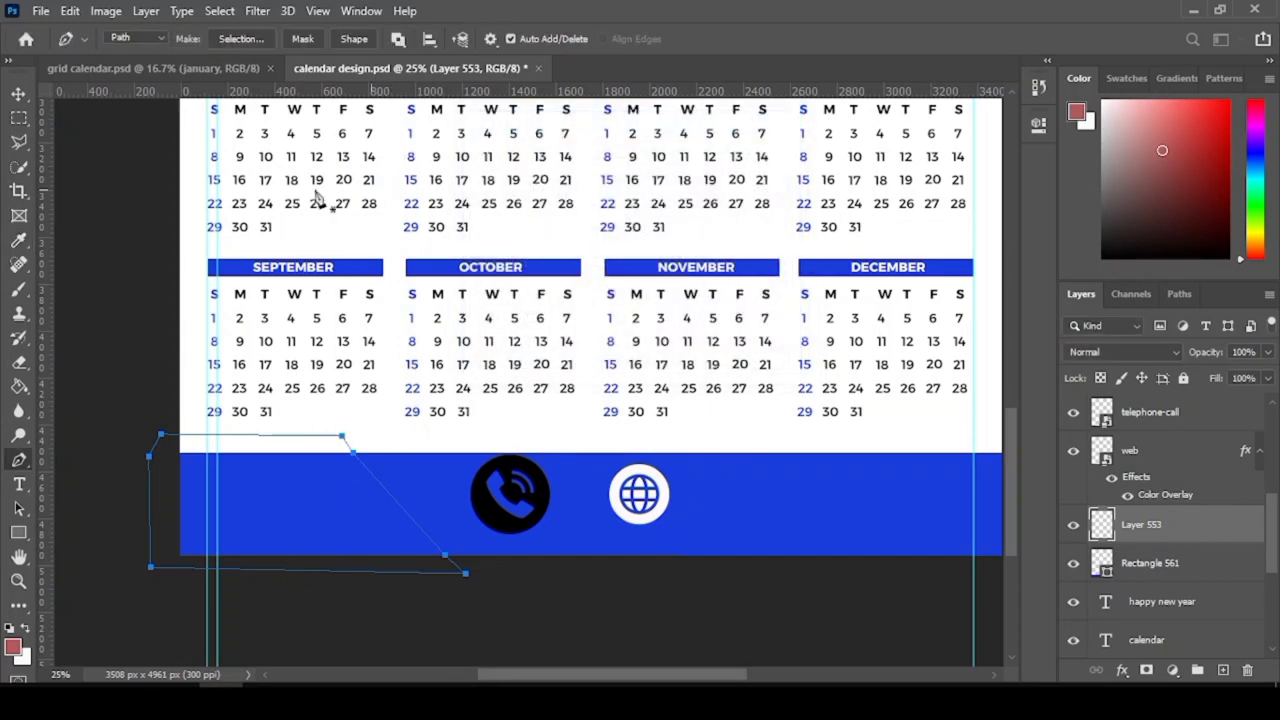
right_click(274, 514)
left_click(300, 110)
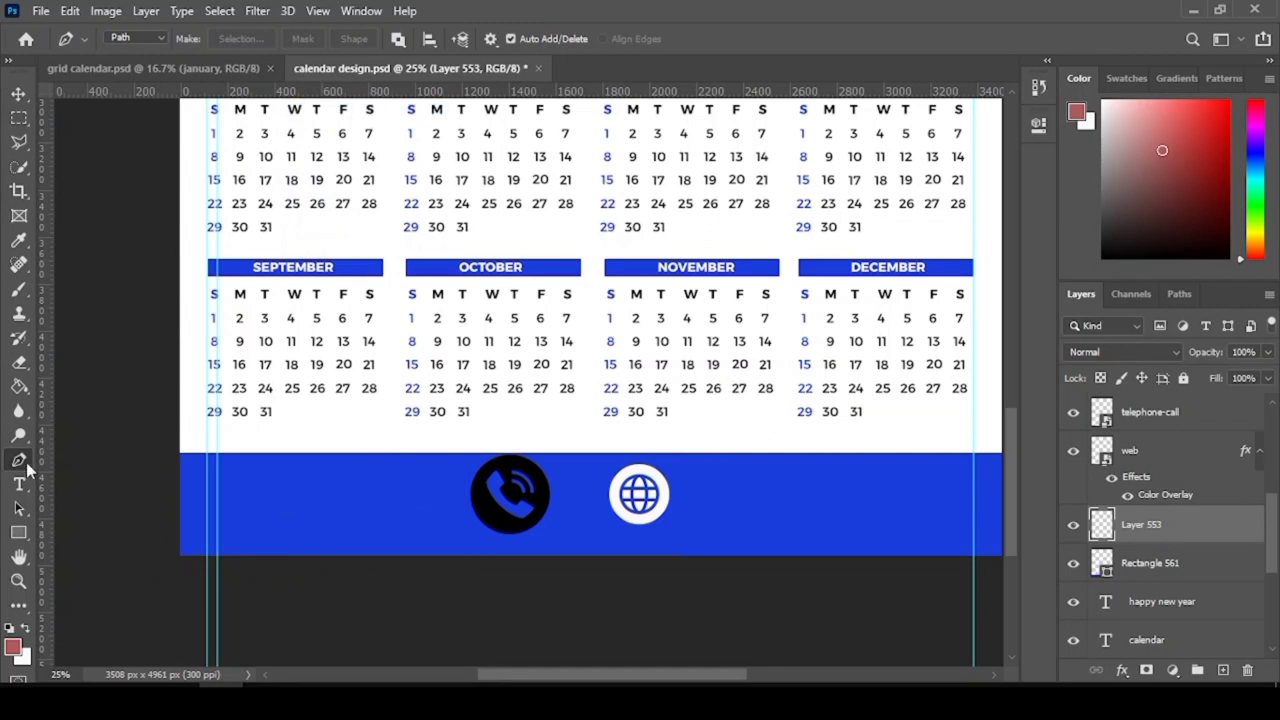
key("Delete")
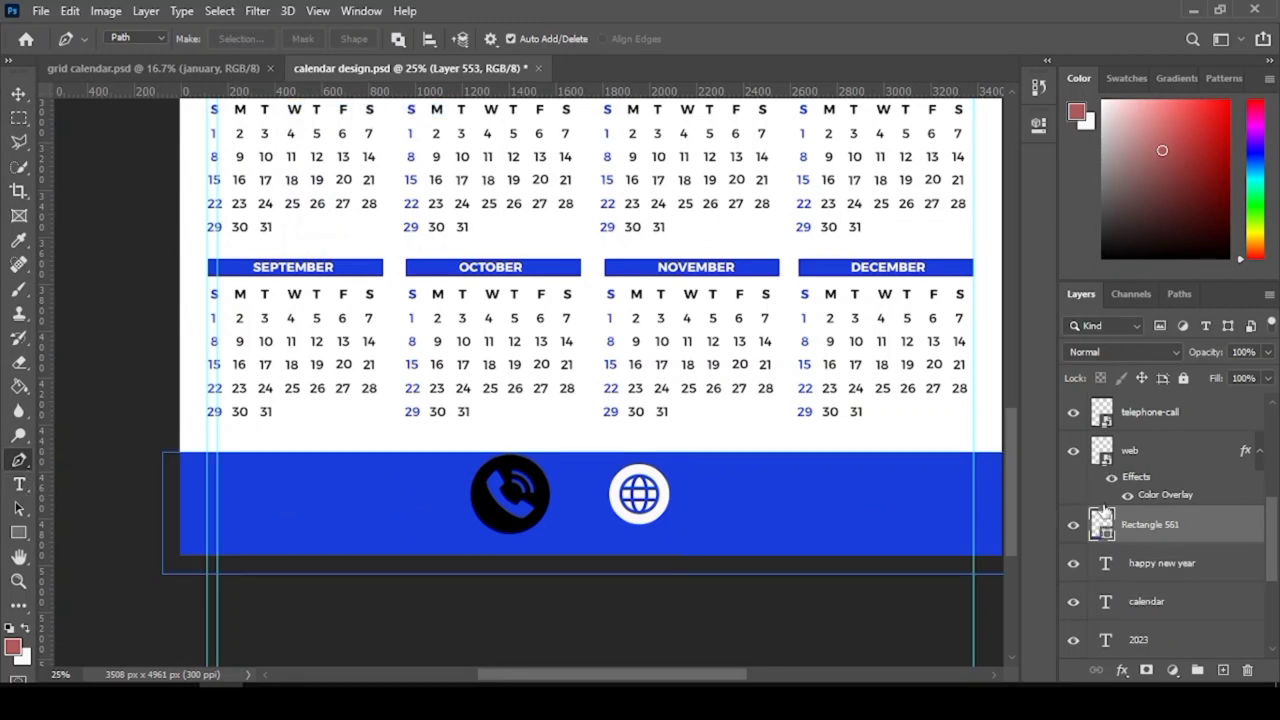
- Draw an orange-filled rectangle over the footer's left end and nudge it slightly right
left_click(18, 532)
left_click(76, 529)
left_click_drag(162, 452, 401, 571)
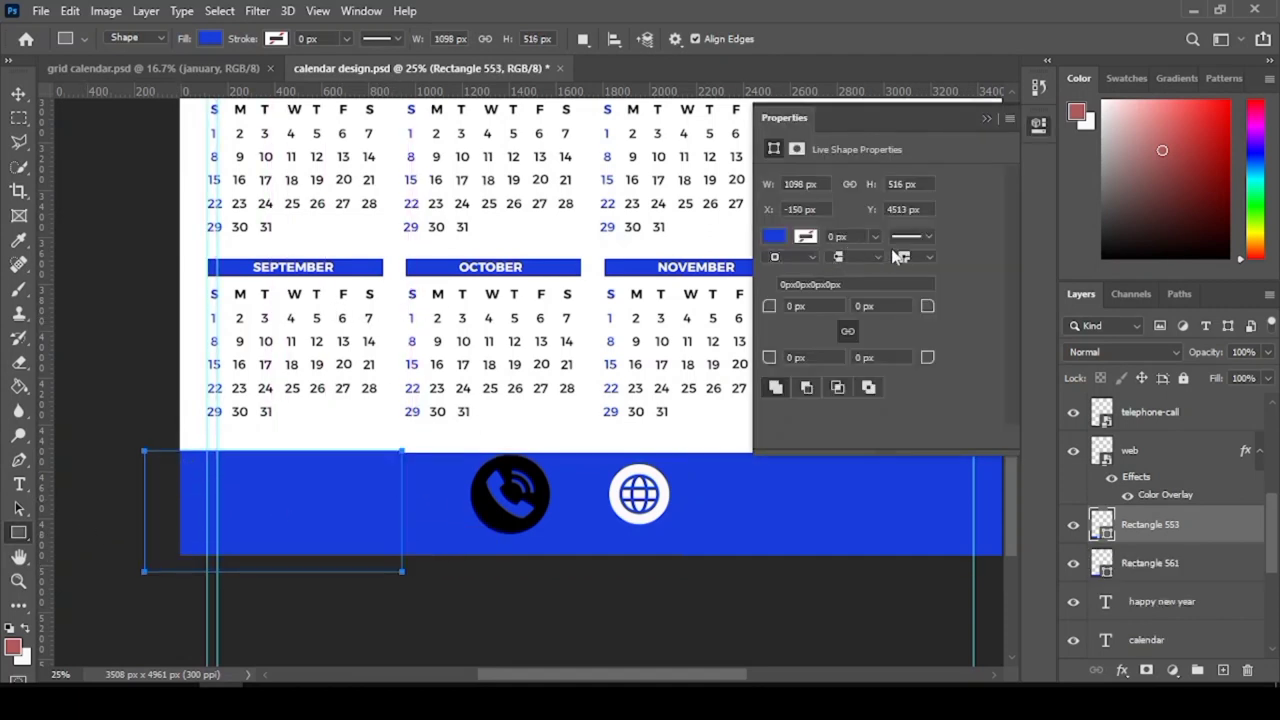
left_click(776, 238)
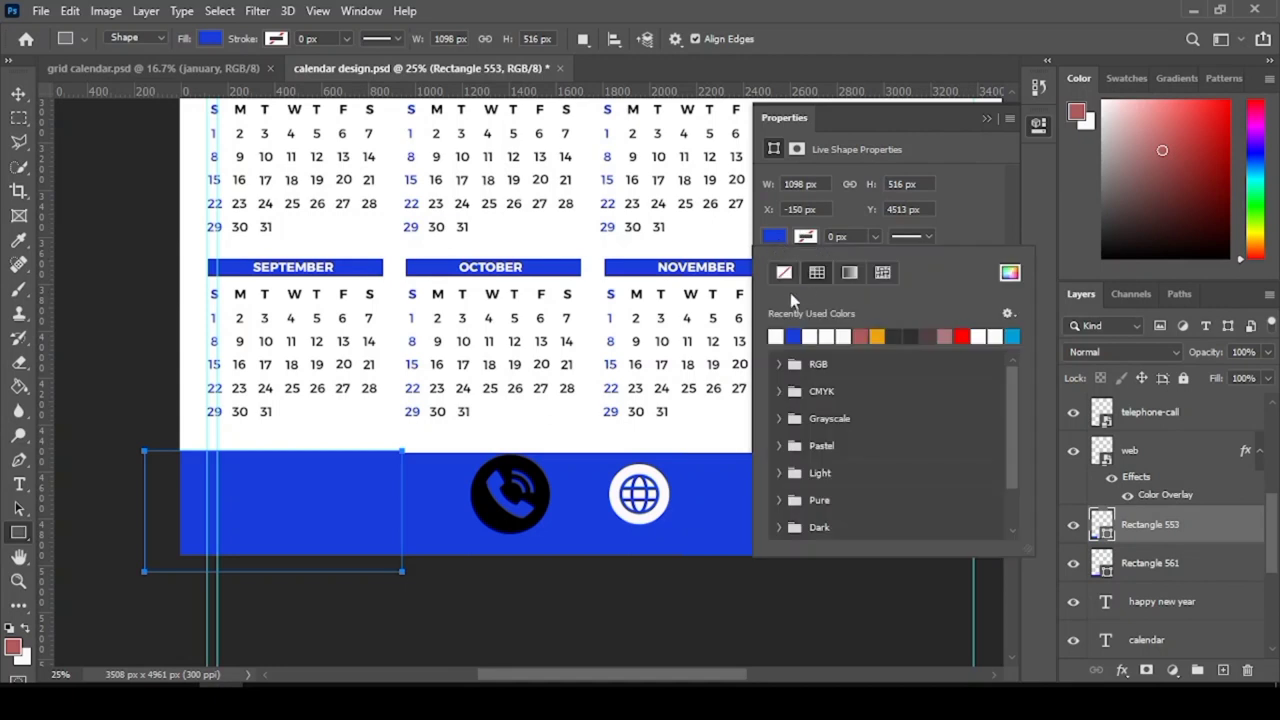
left_click(884, 334)
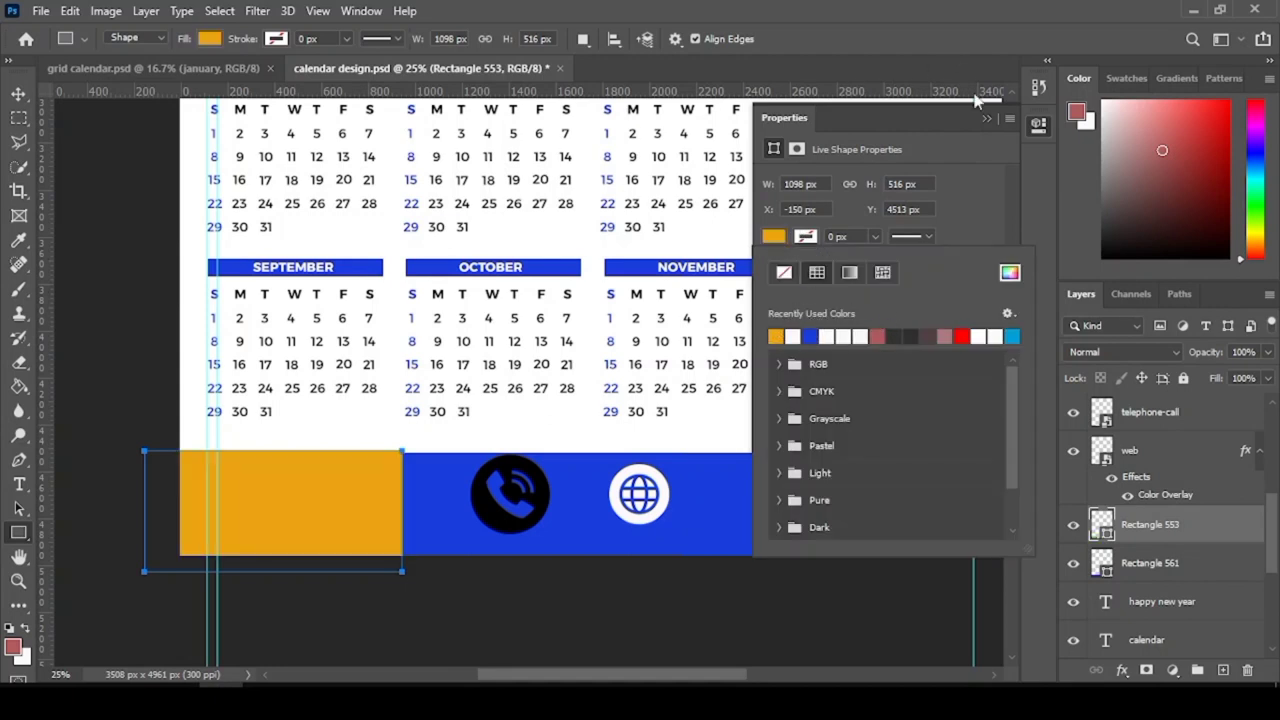
left_click(986, 116)
left_click(20, 90)
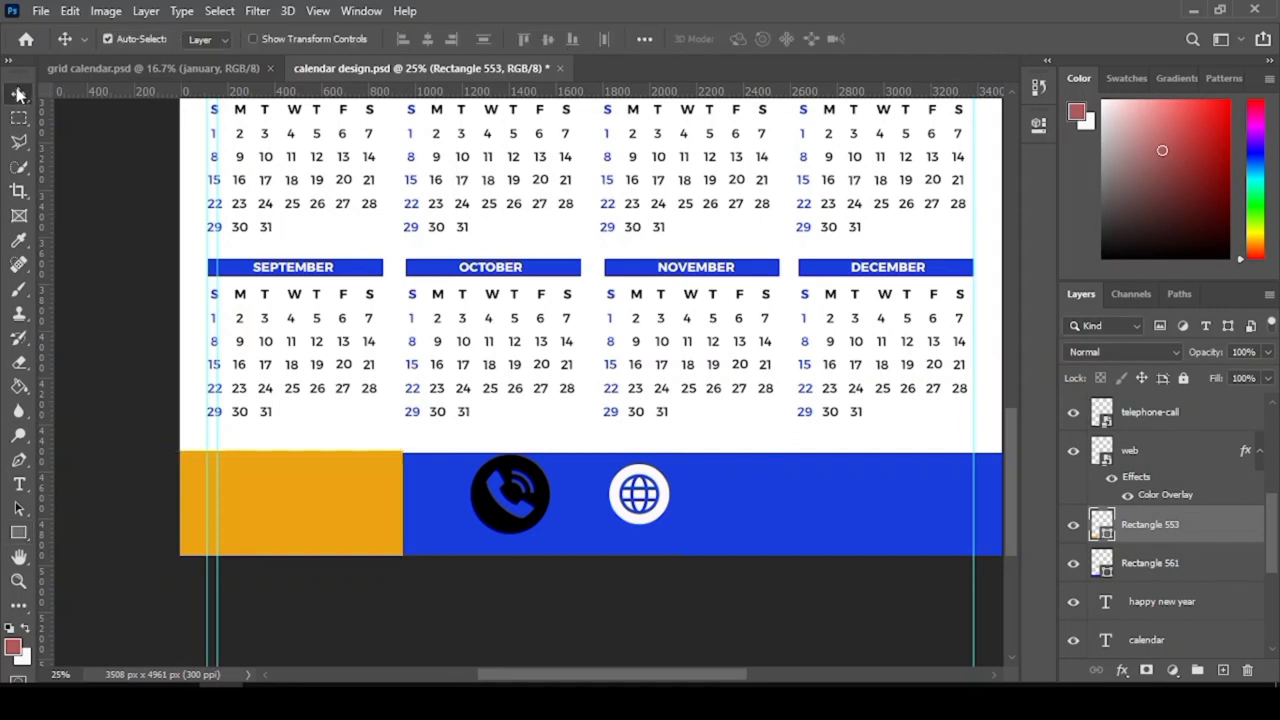
left_click_drag(346, 457, 363, 471)
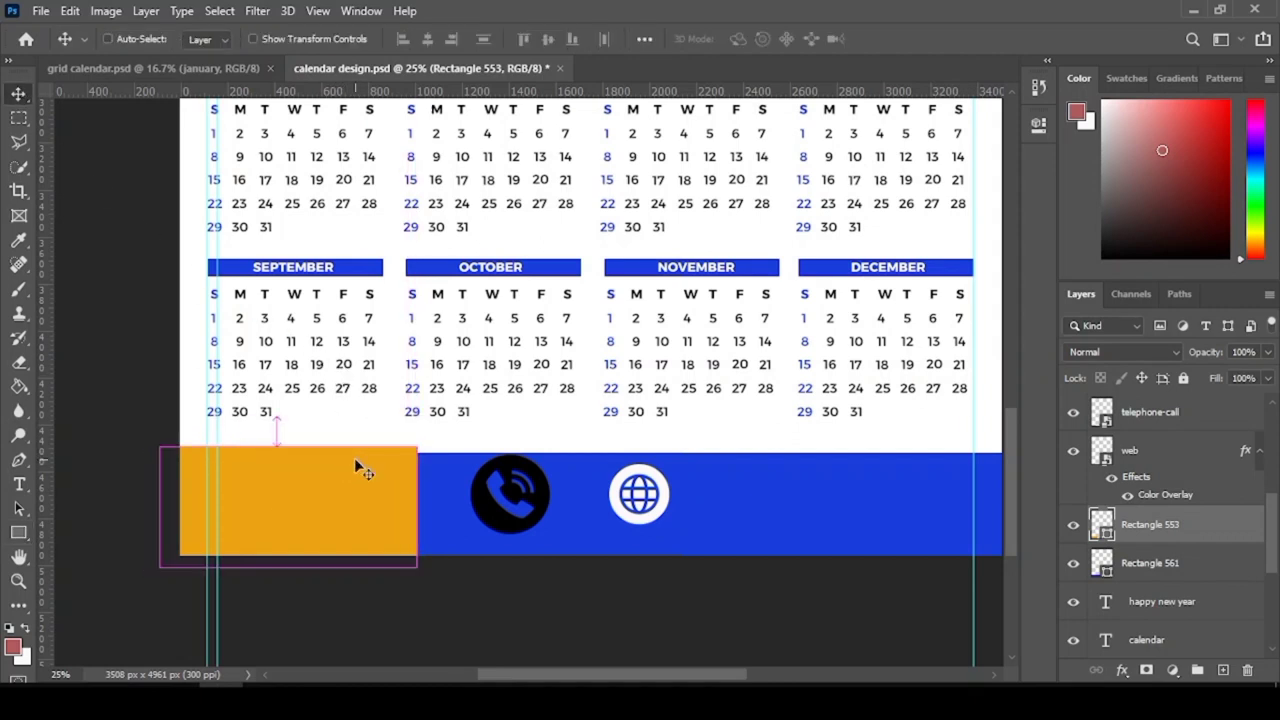
- Skew the orange rectangle so its right side slants, then nudge it slightly right
key("ctrl+t")
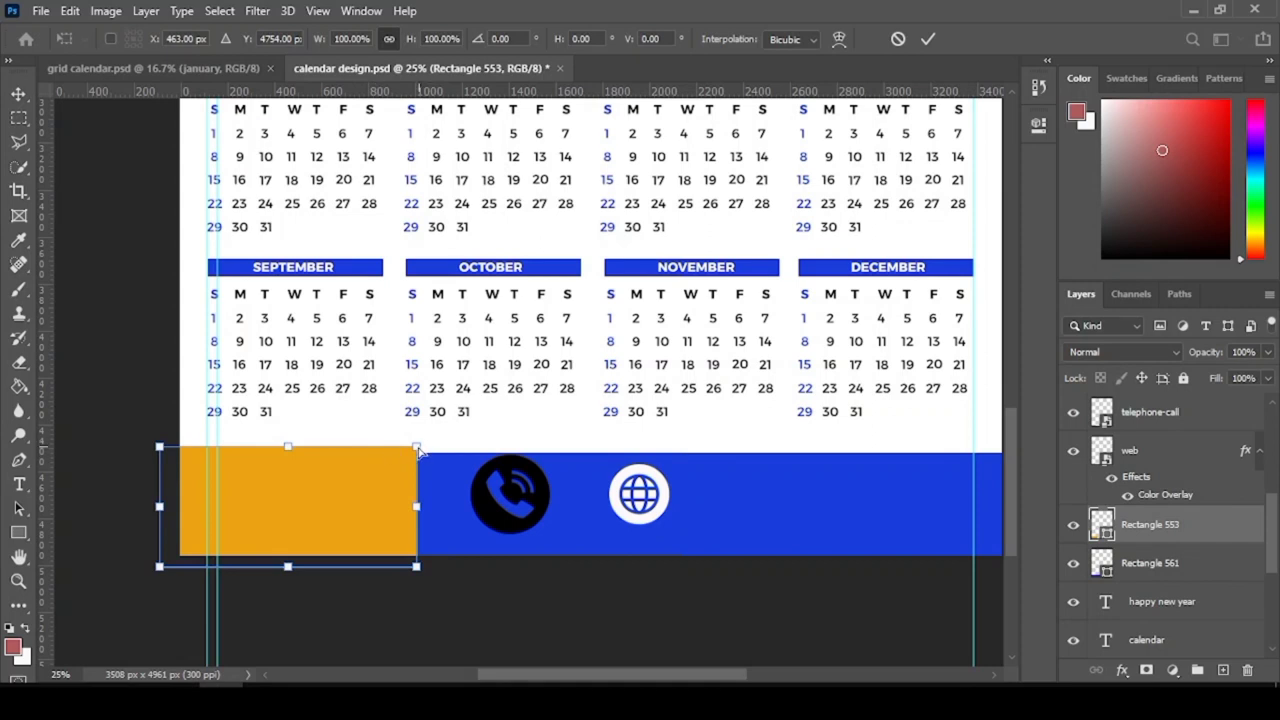
left_click_drag(418, 452, 338, 451)
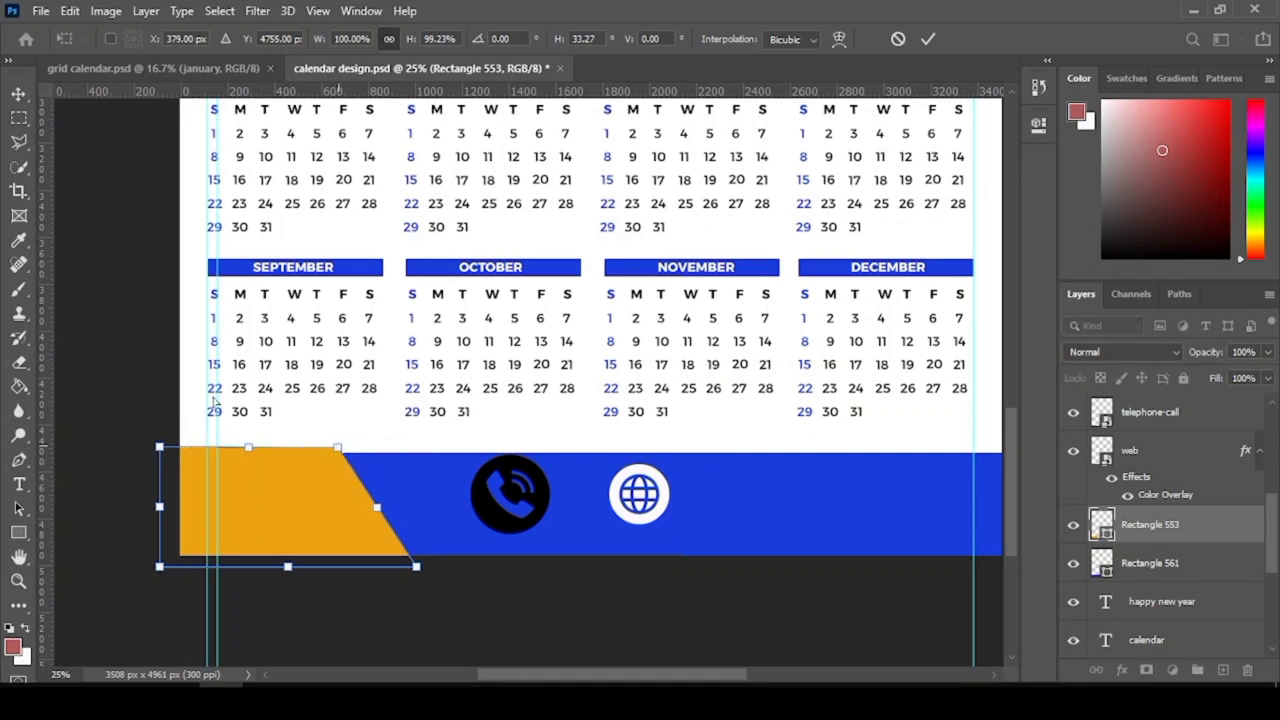
left_click(19, 94)
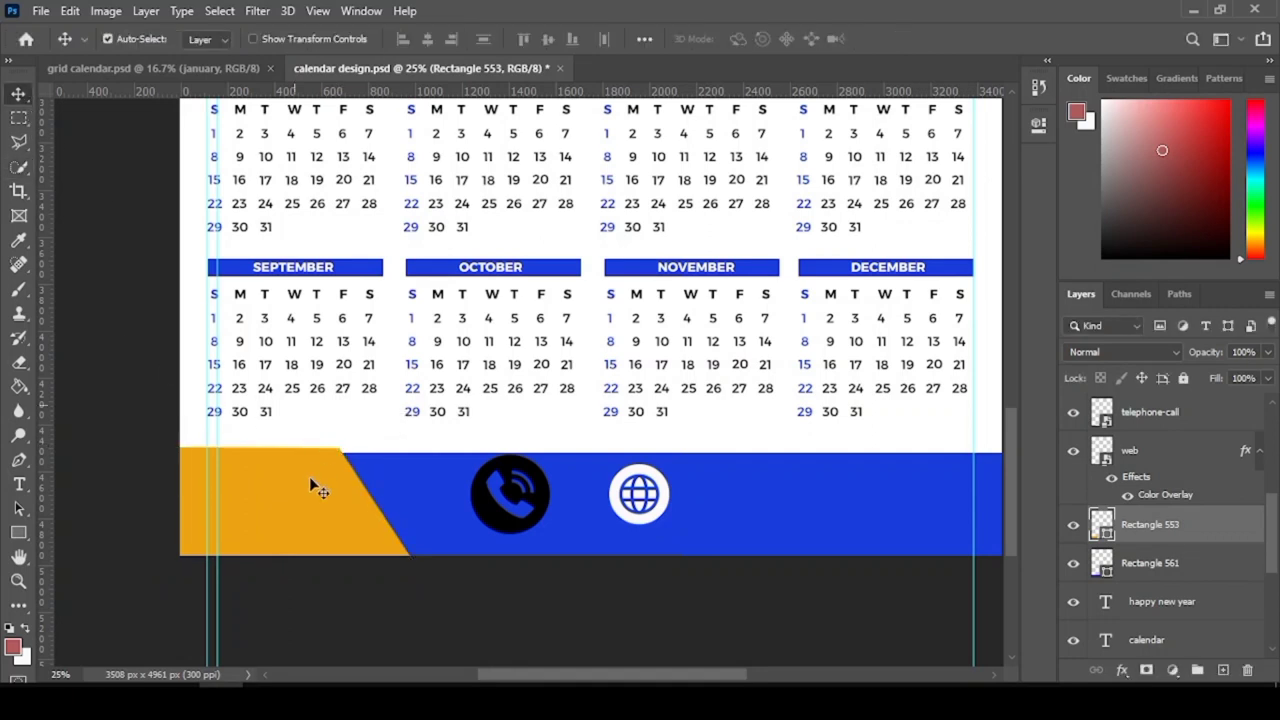
left_click_drag(312, 476, 325, 486)
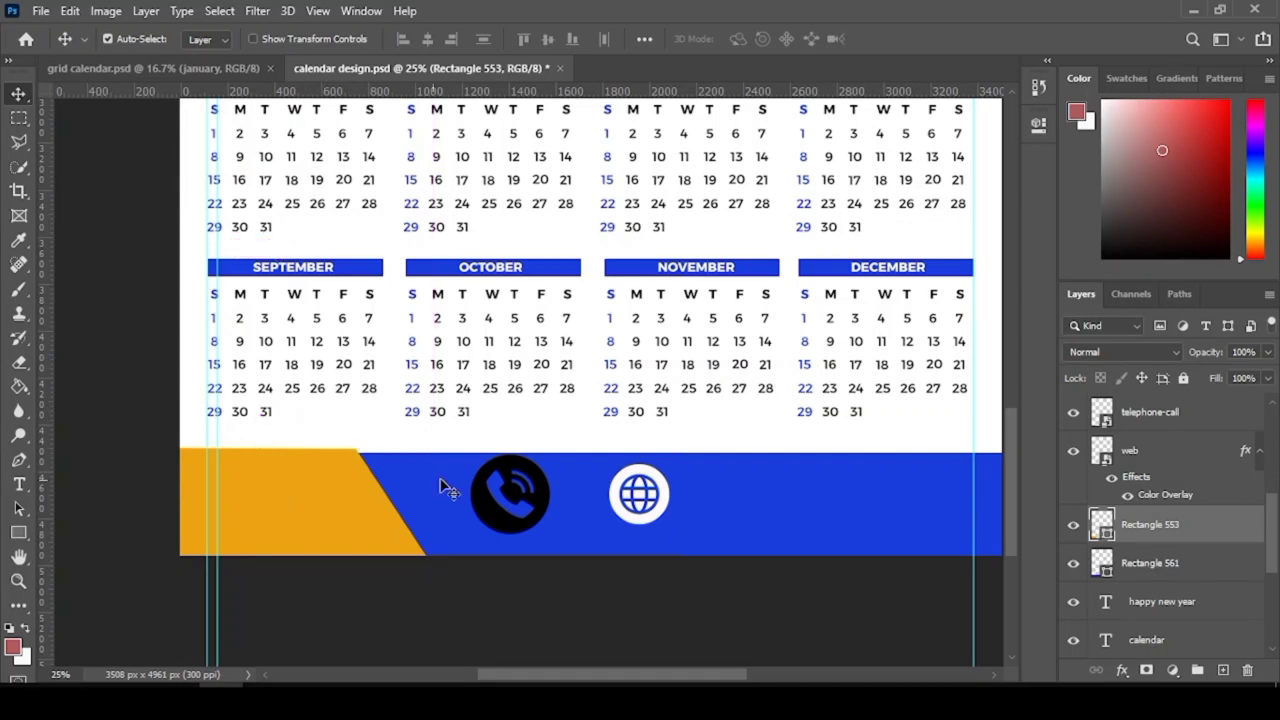
- Make Rectangle 553 a clipping mask on Rectangle 561, then toggle both layers' visibility to check
right_click(1164, 530)
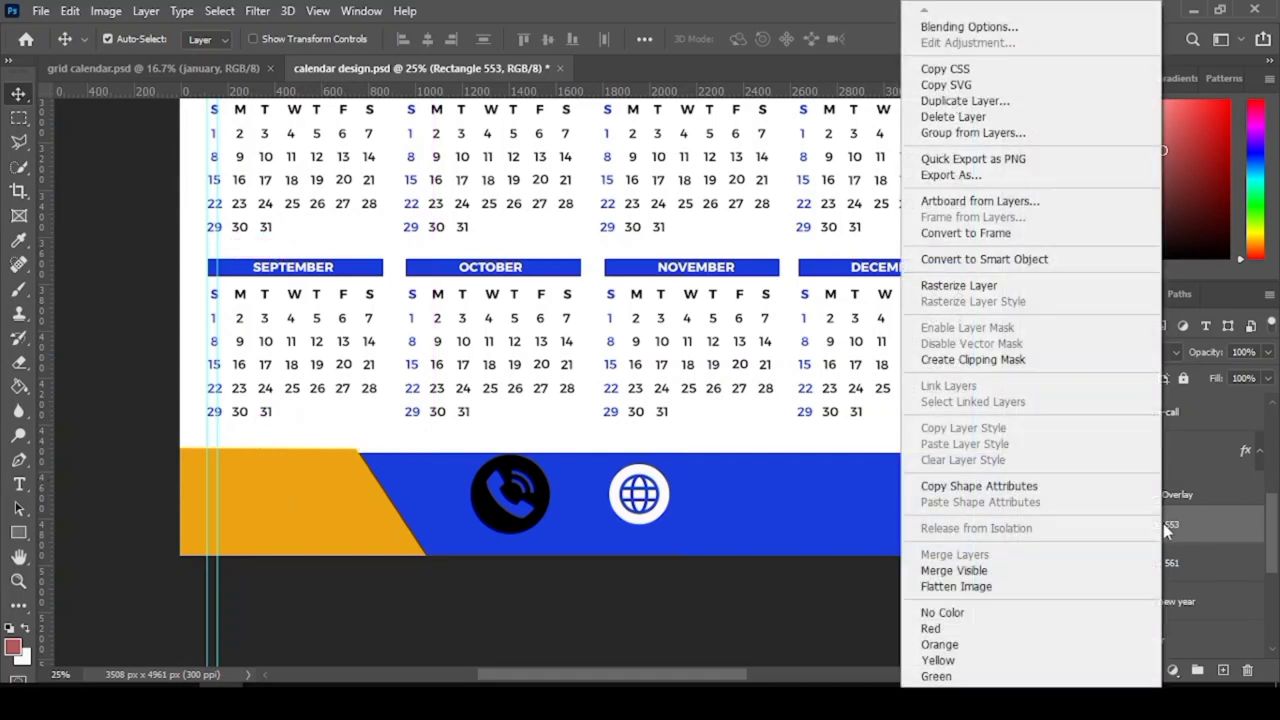
left_click(945, 360)
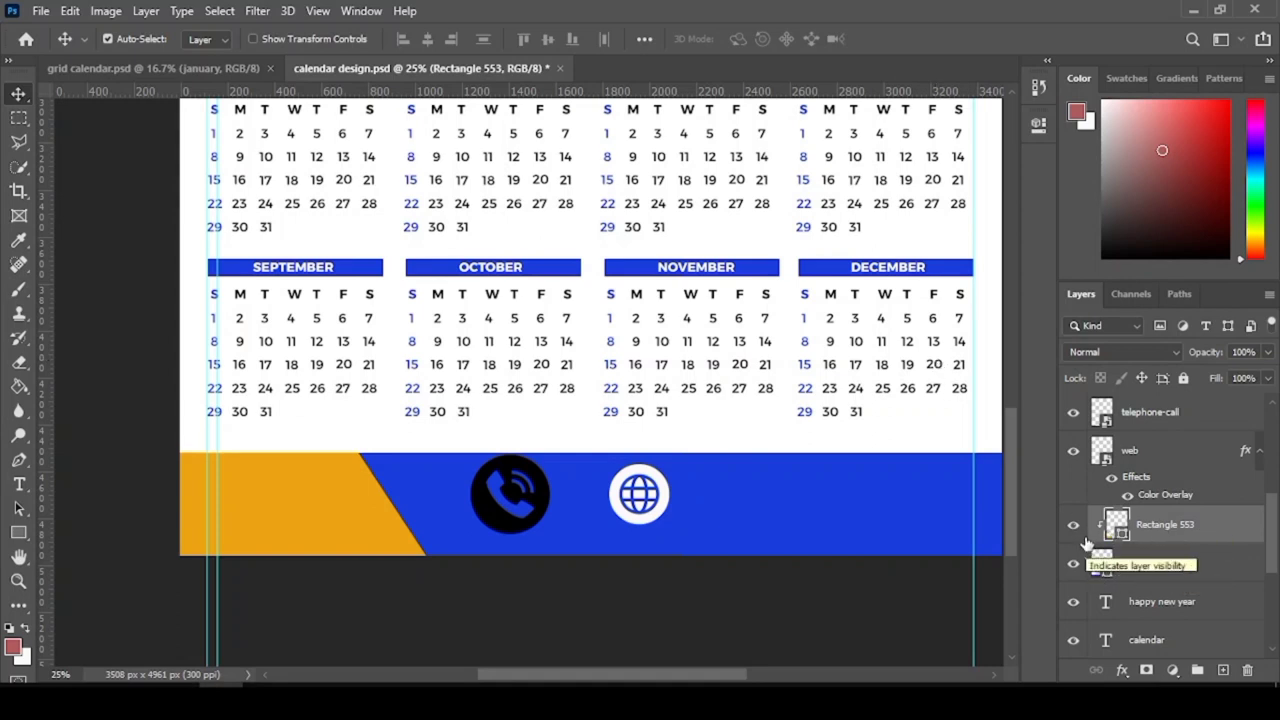
left_click(1074, 525)
left_click(1074, 525)
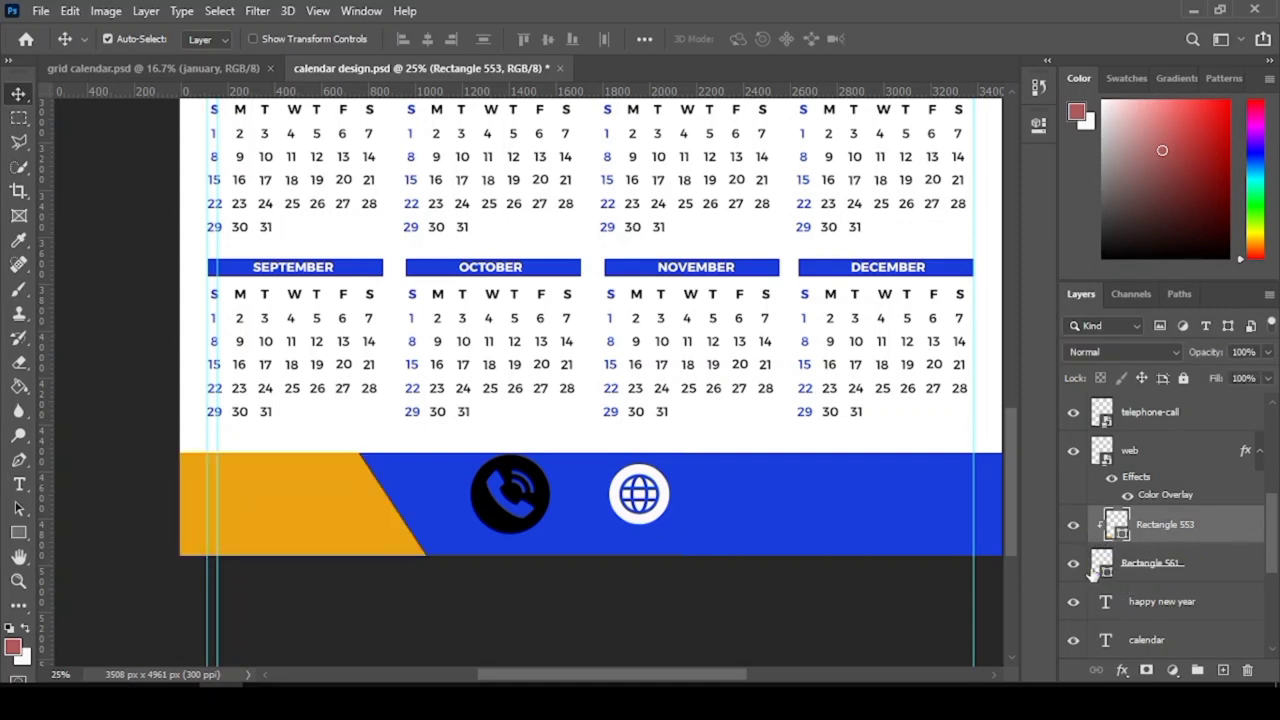
left_click(1075, 564)
left_click(1075, 564)
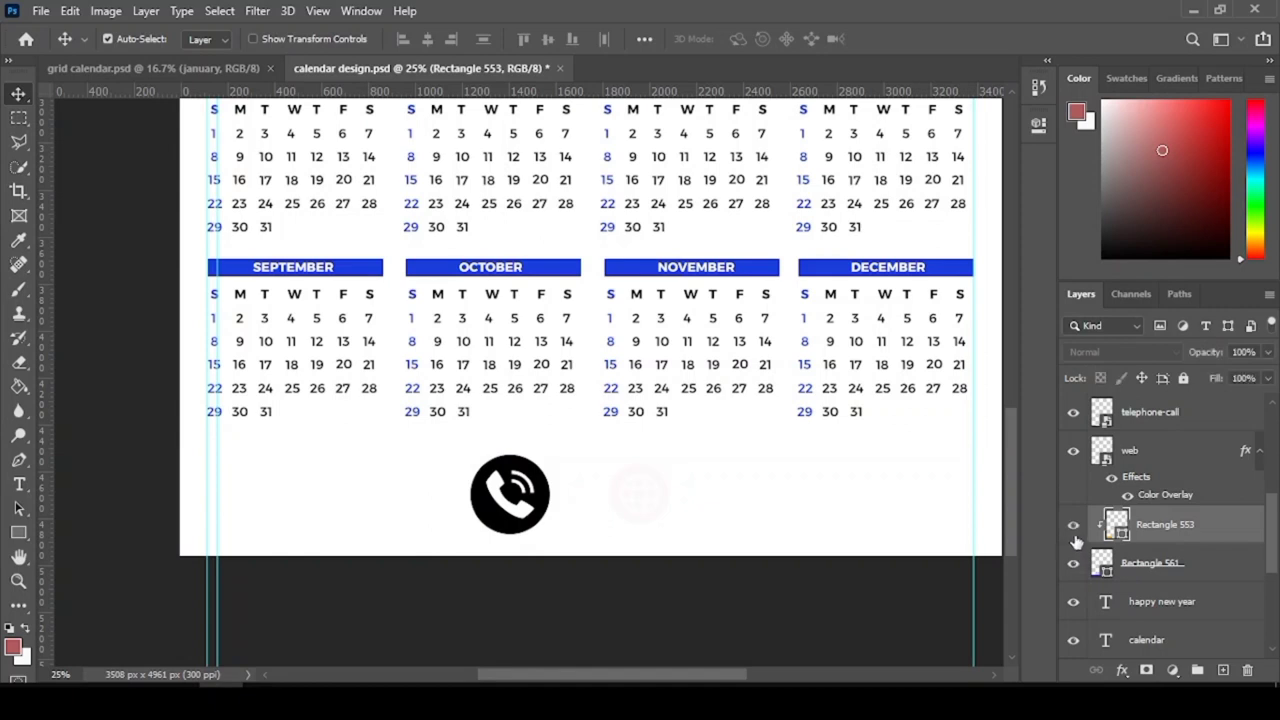
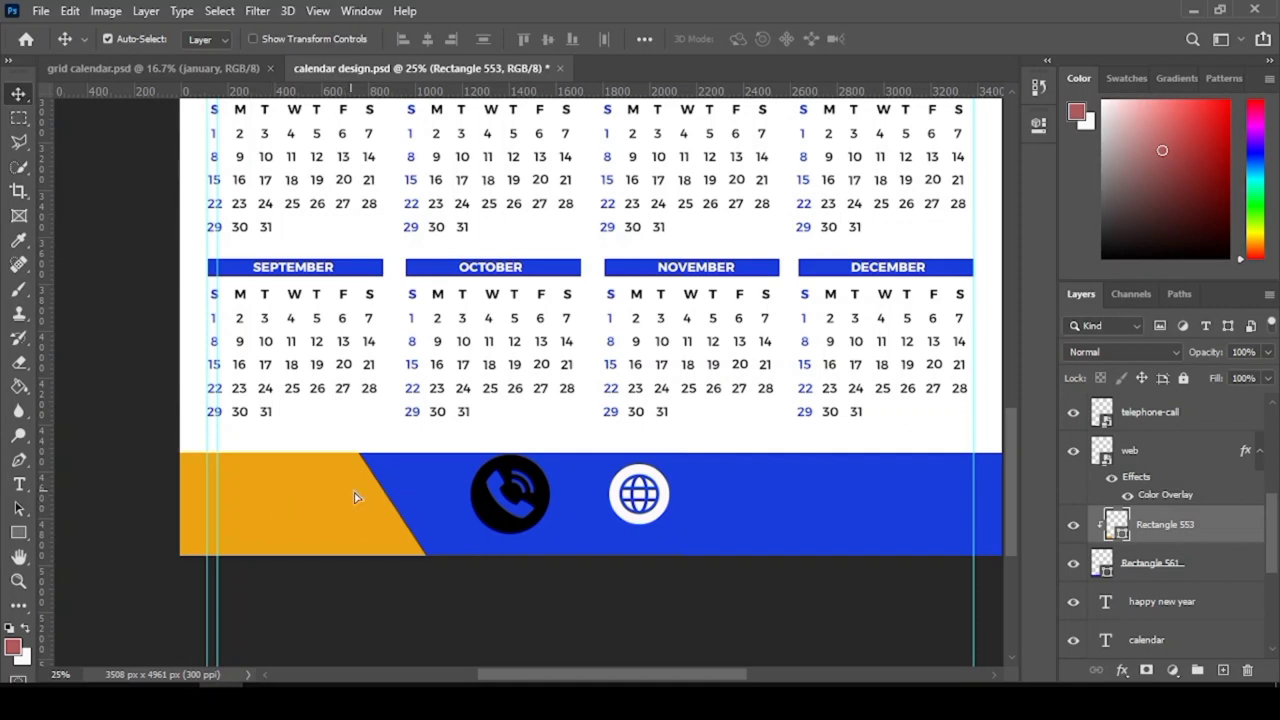
- Widen the orange footer shape to 120% so its slanted edge sits under the phone icon
left_click_drag(352, 500, 350, 500)
key("ctrl+t")
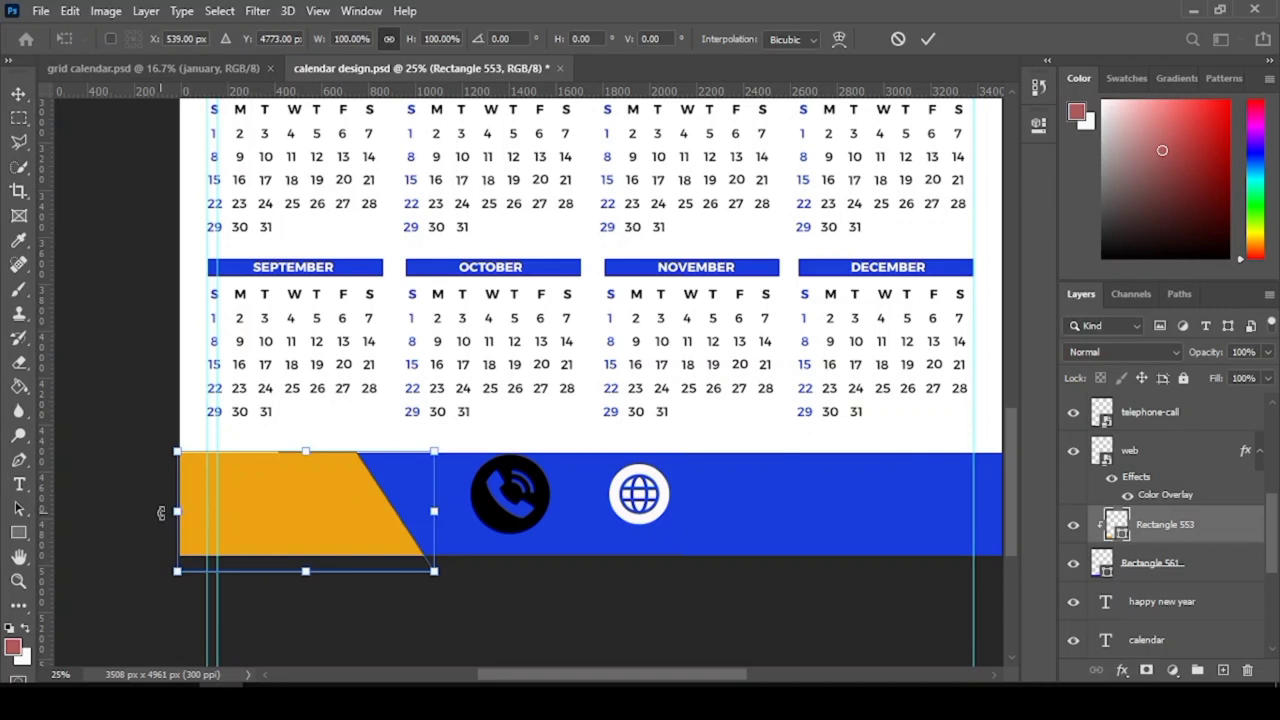
left_click_drag(176, 512, 122, 514)
left_click_drag(232, 506, 286, 509)
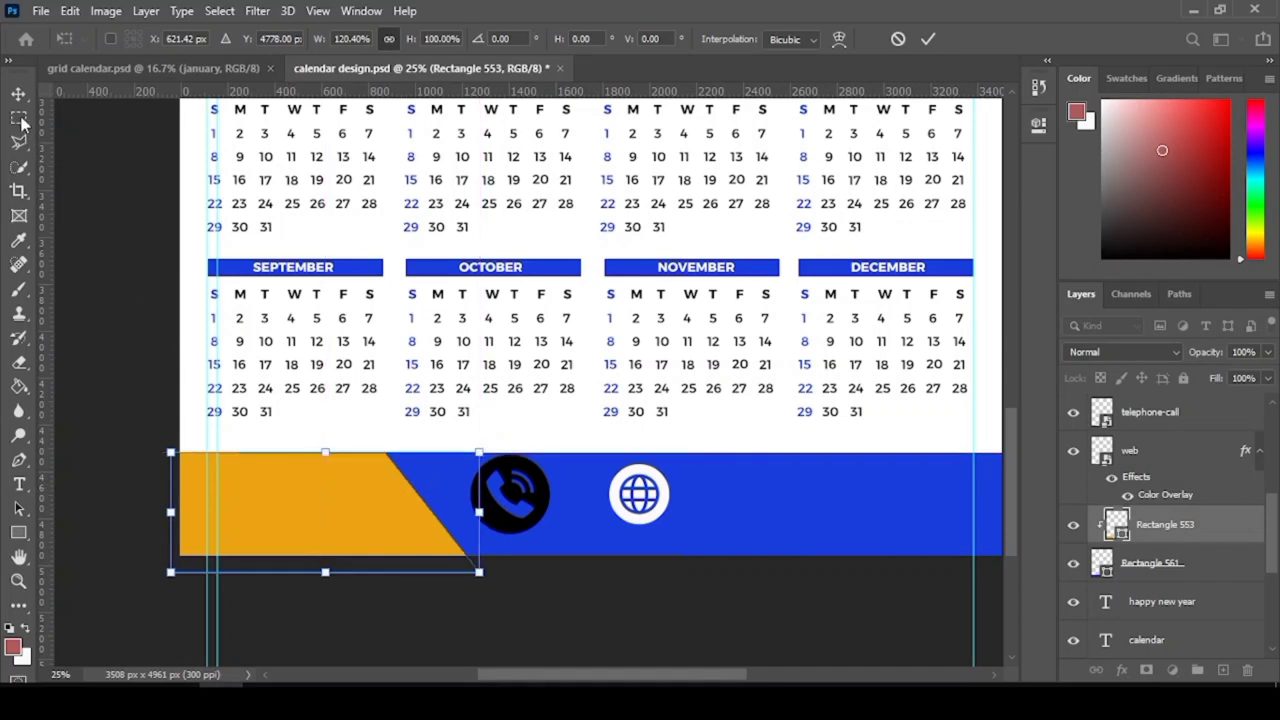
left_click(19, 94)
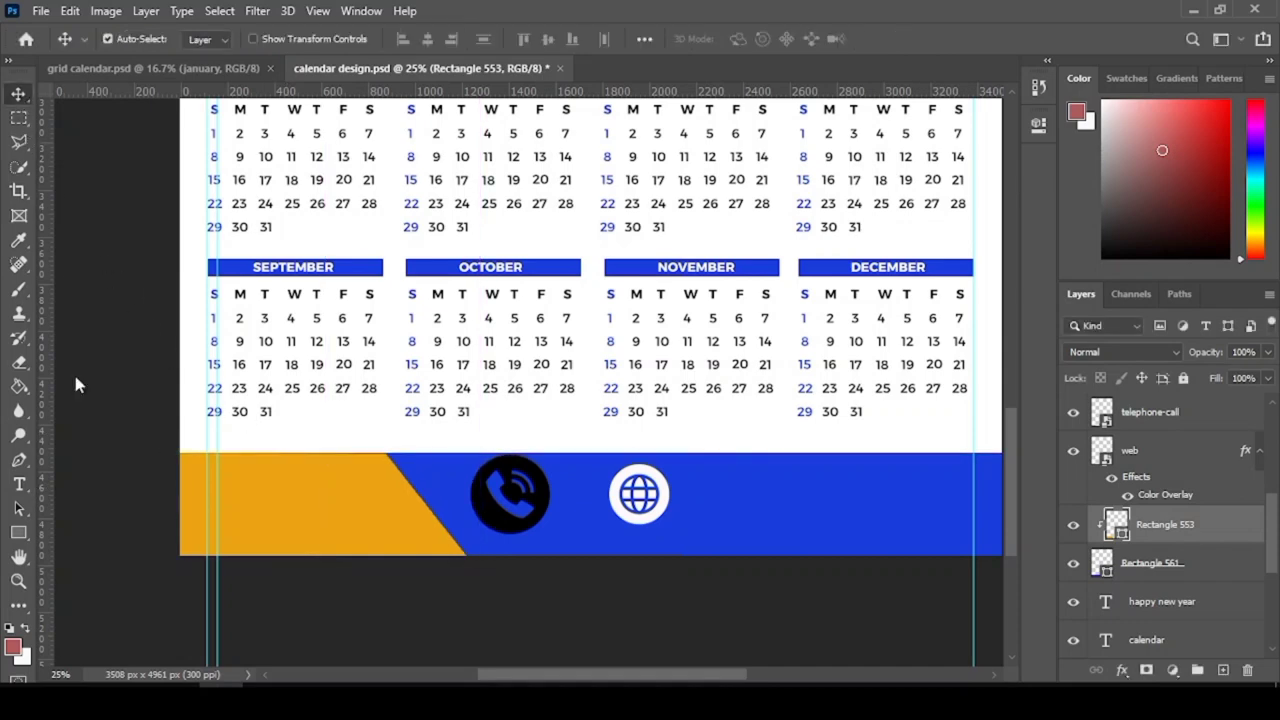
- Fit the whole poster on screen
left_click(17, 583)
right_click(266, 445)
left_click(288, 457)
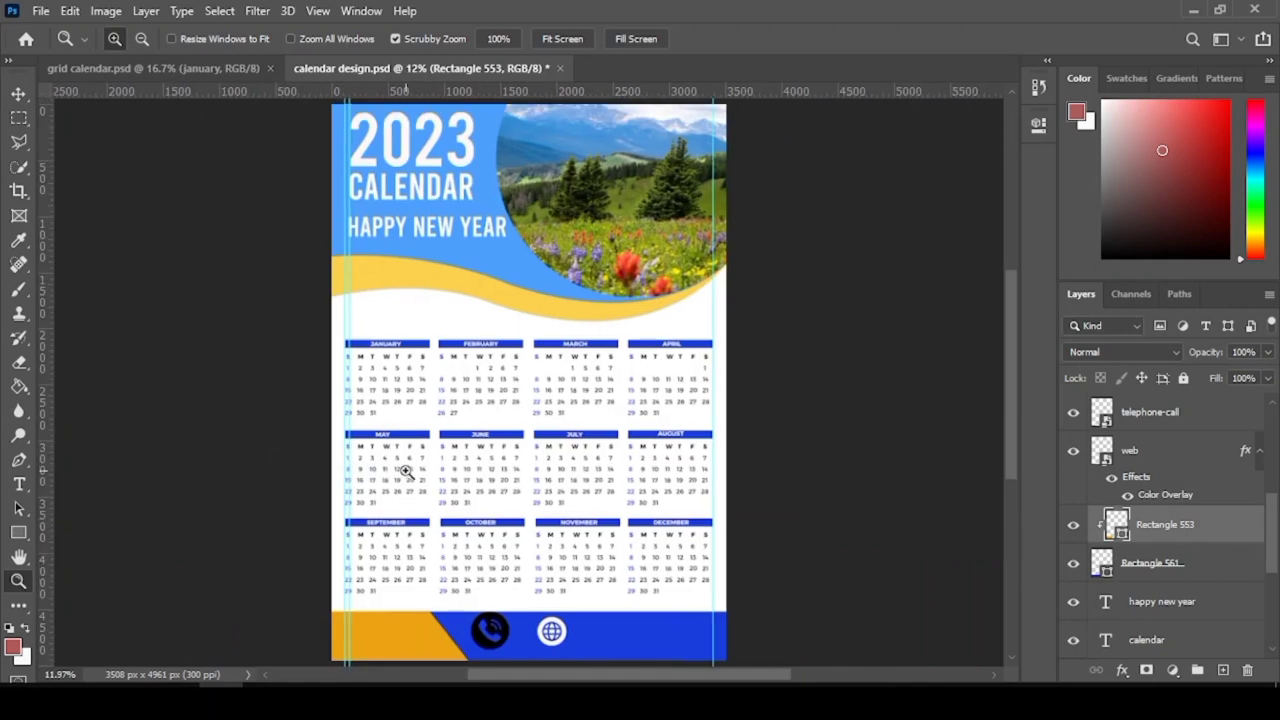
scroll(408, 471, "down", 5)
scroll(406, 510, "up", 3)
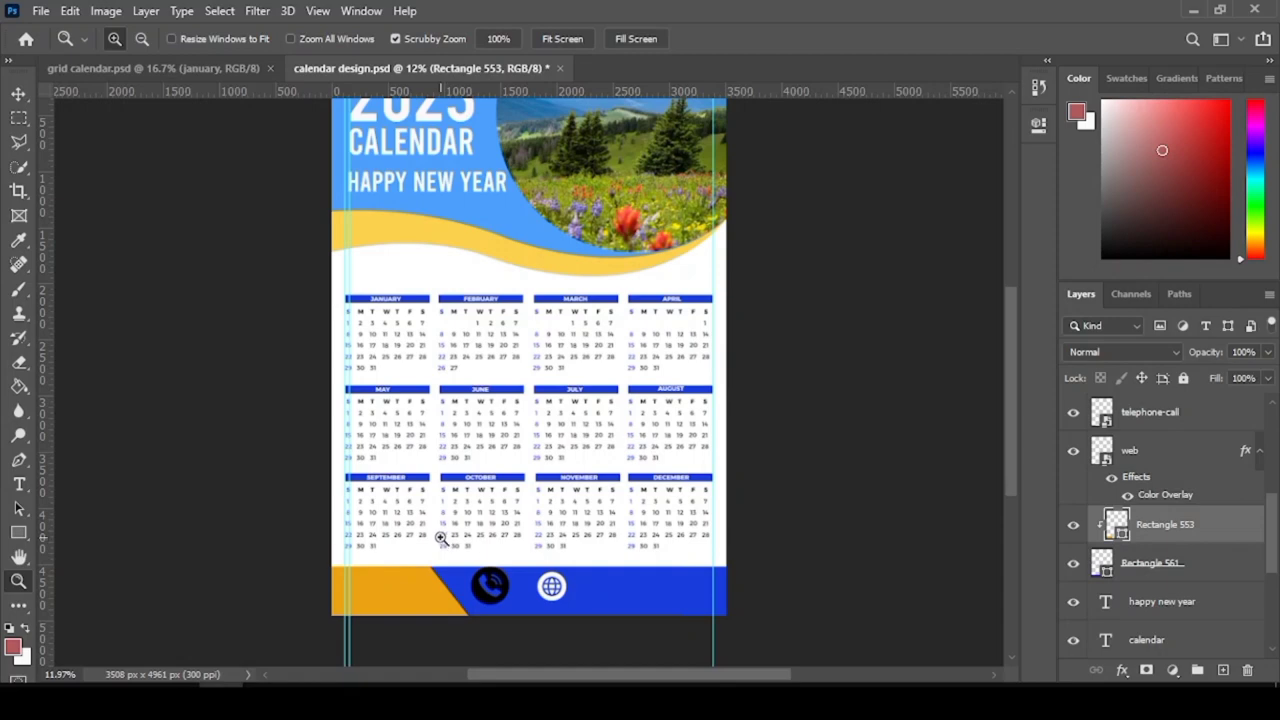
- Add a Lorem ipsum placeholder text box inside the orange footer shape
left_click(439, 624)
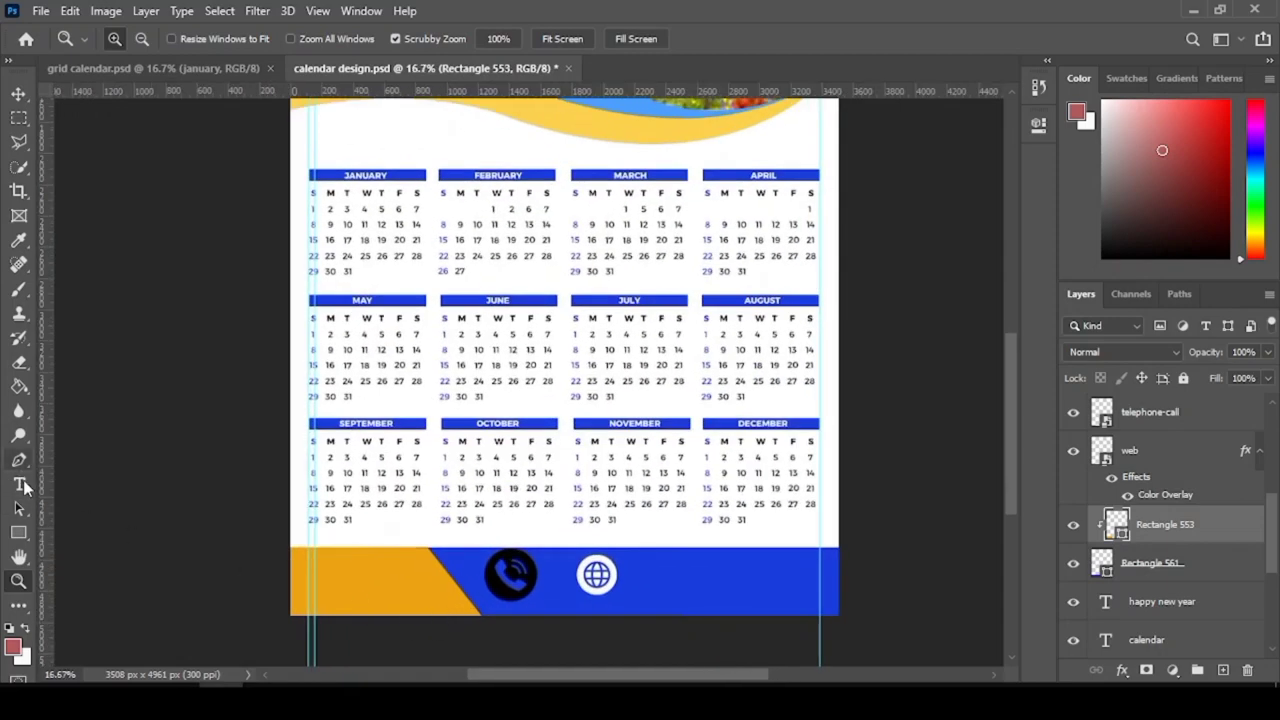
key("t")
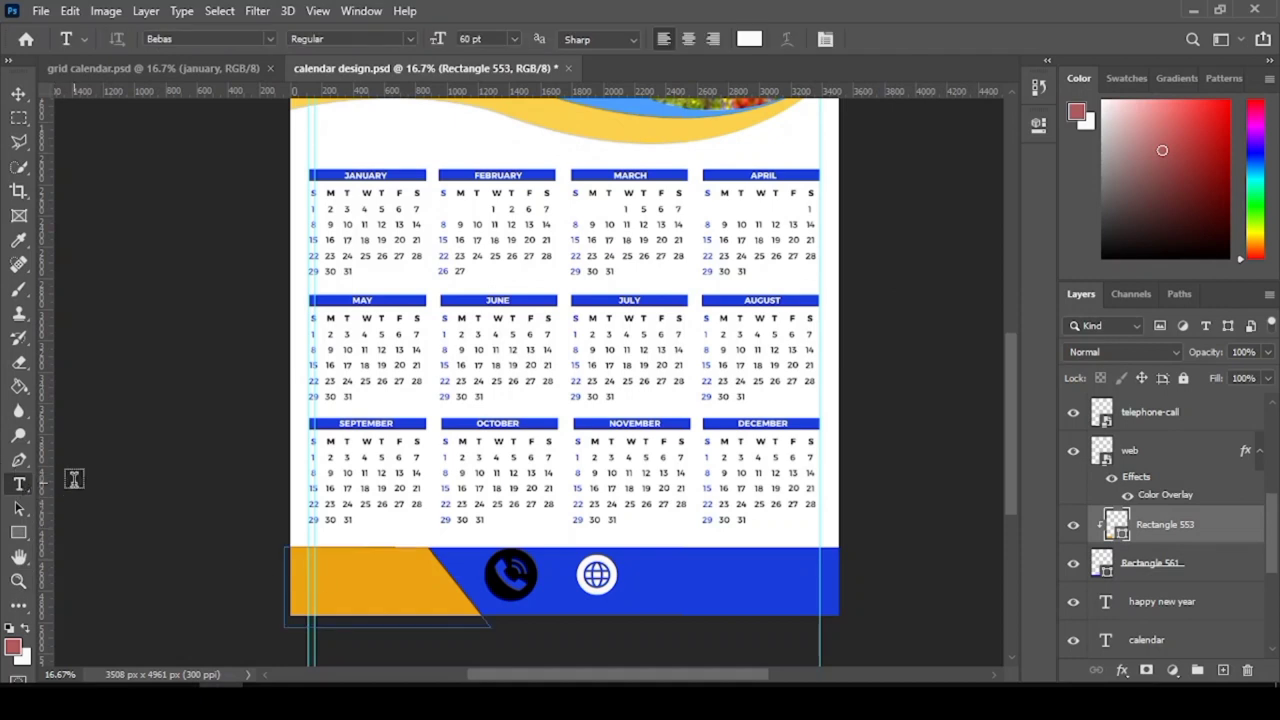
right_click(40, 490)
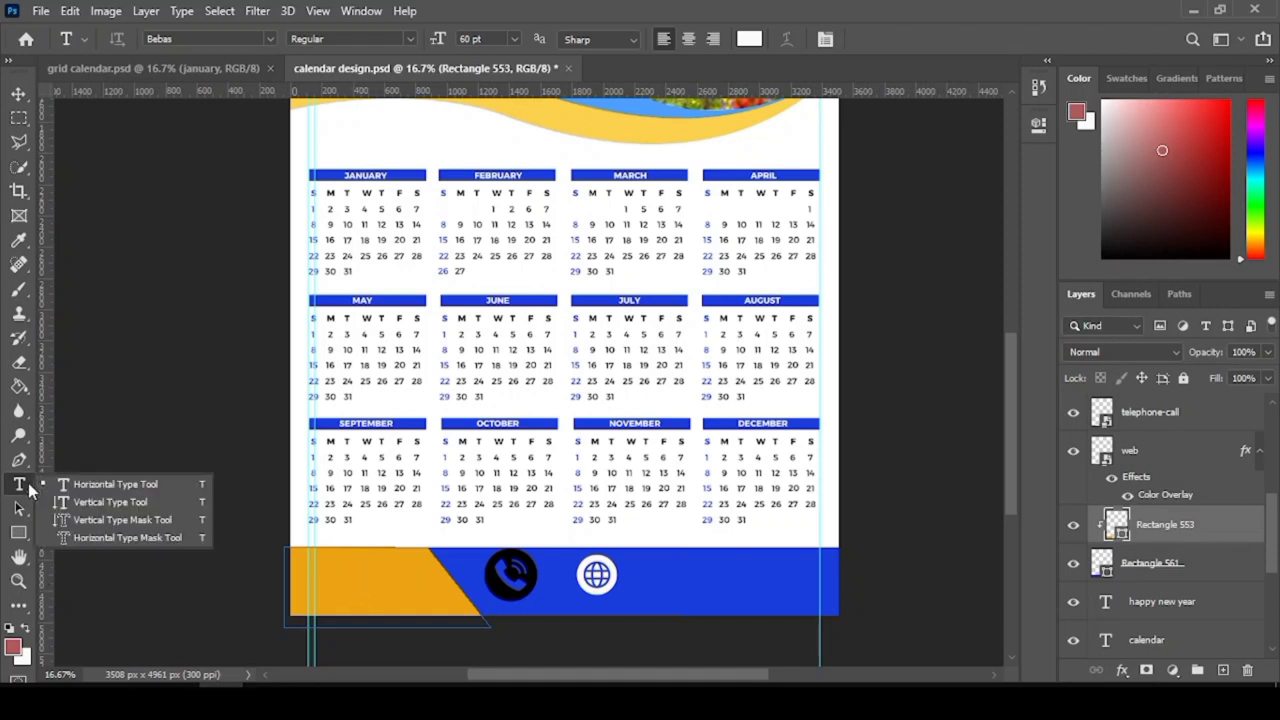
left_click(80, 486)
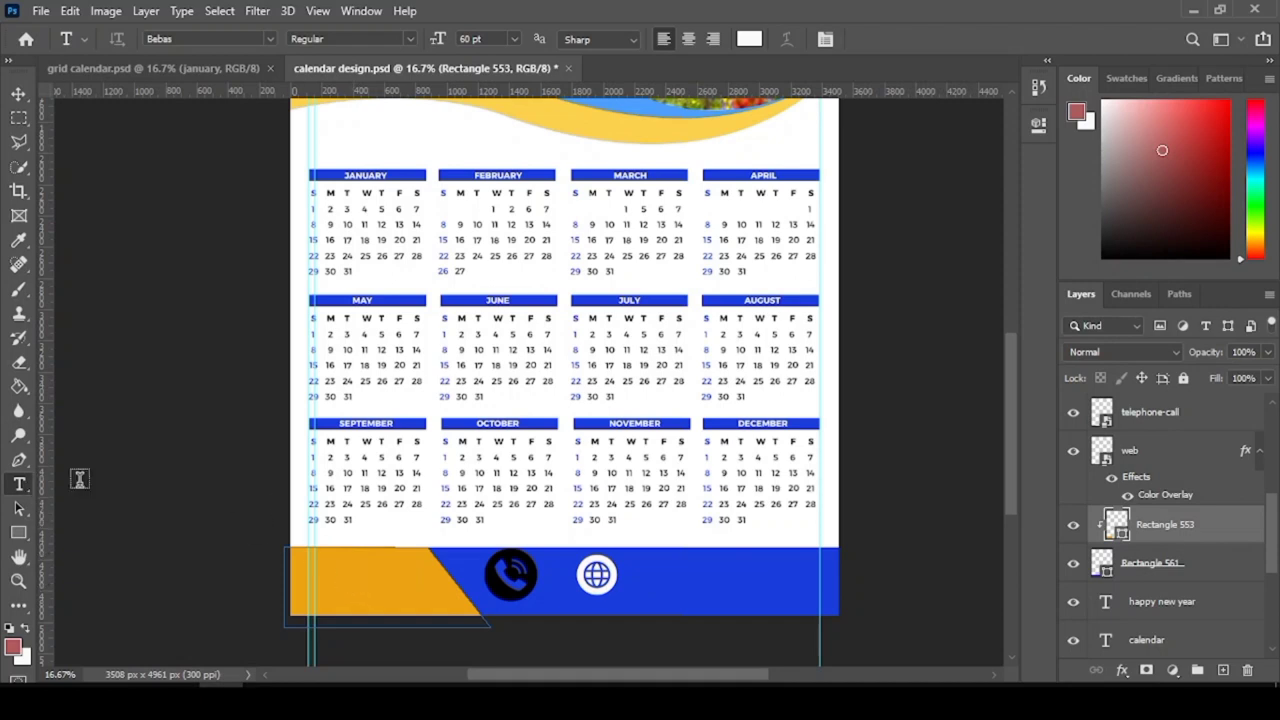
left_click(390, 584)
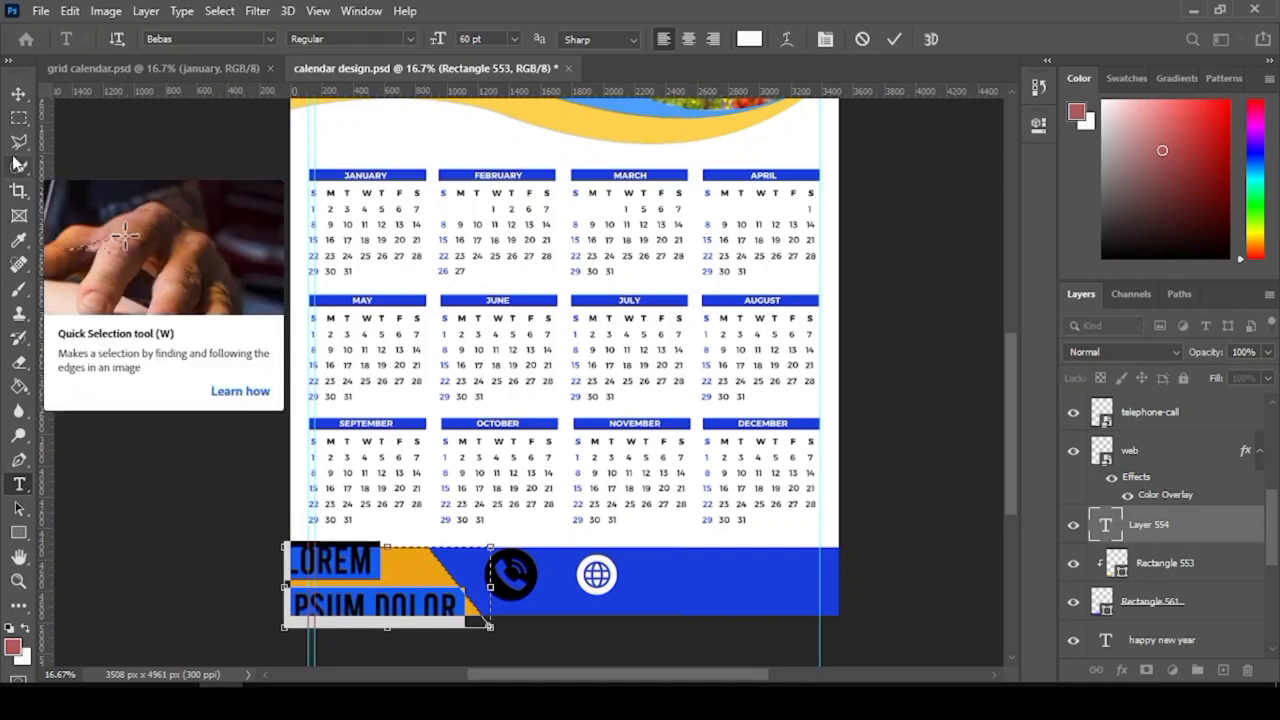
left_click(18, 93)
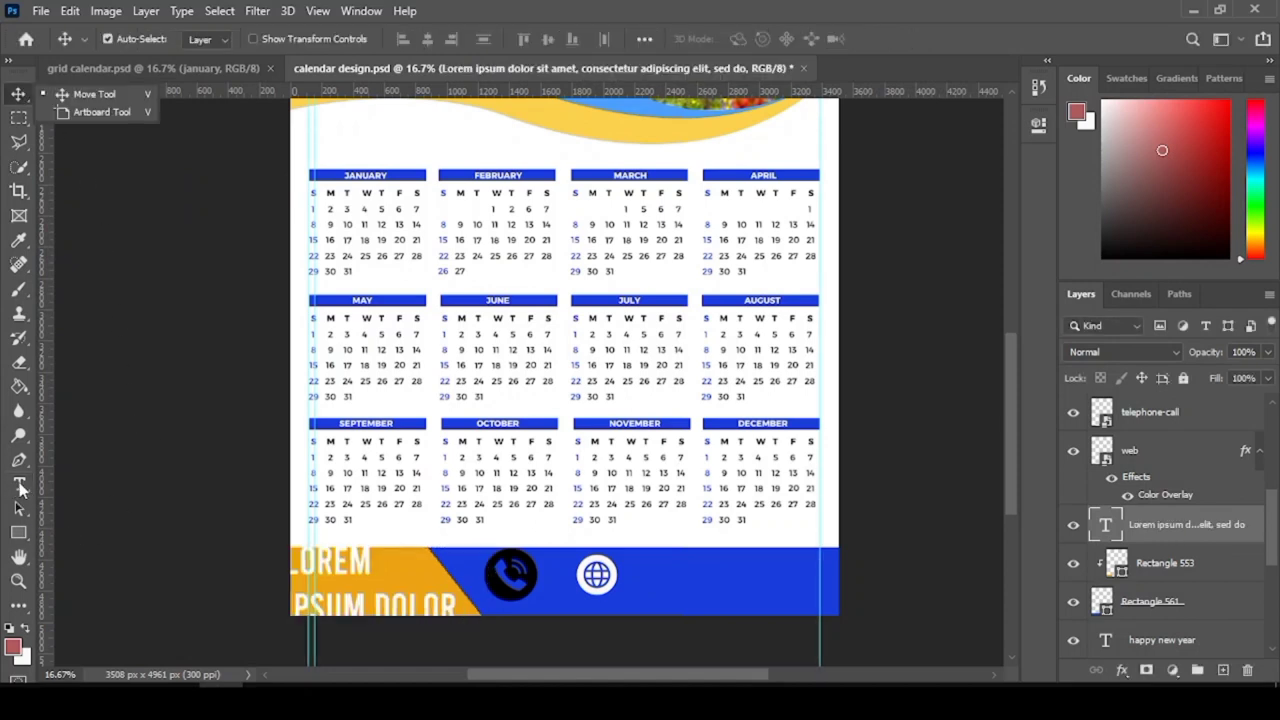
- Add a black 'business nme' text line in Bebas 60 pt beside December
left_click_drag(18, 484, 118, 488)
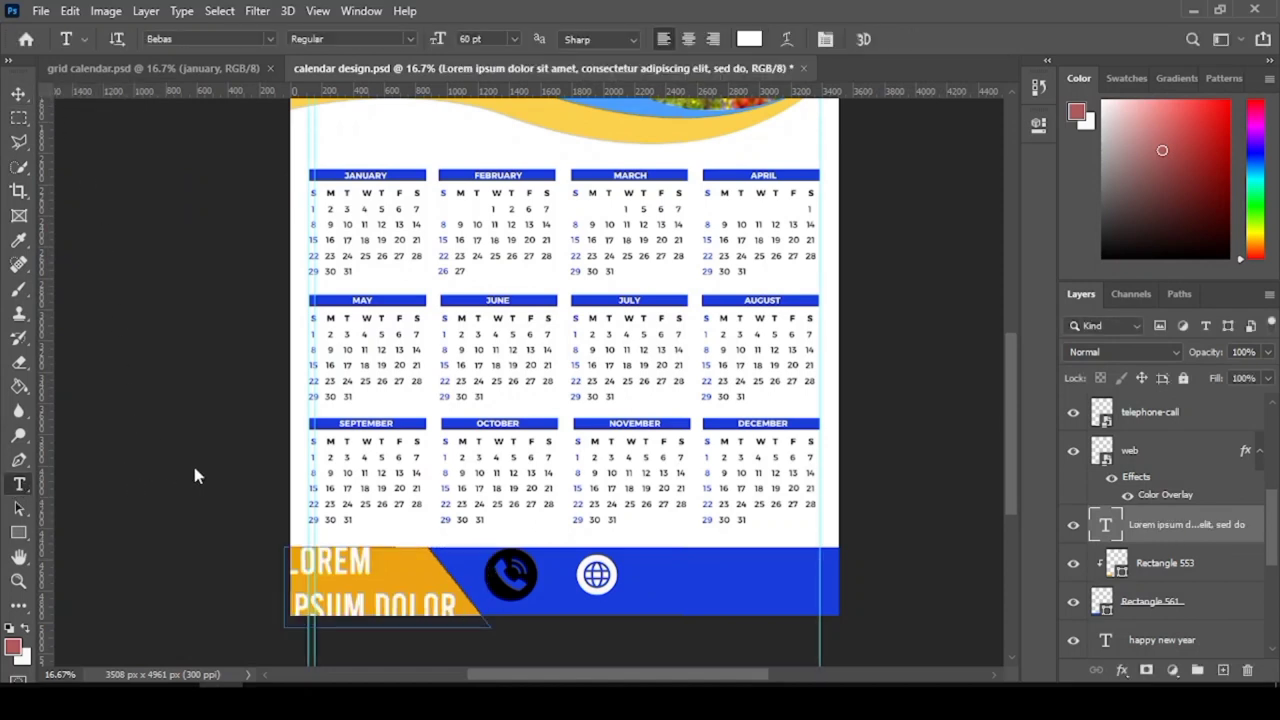
left_click(673, 533)
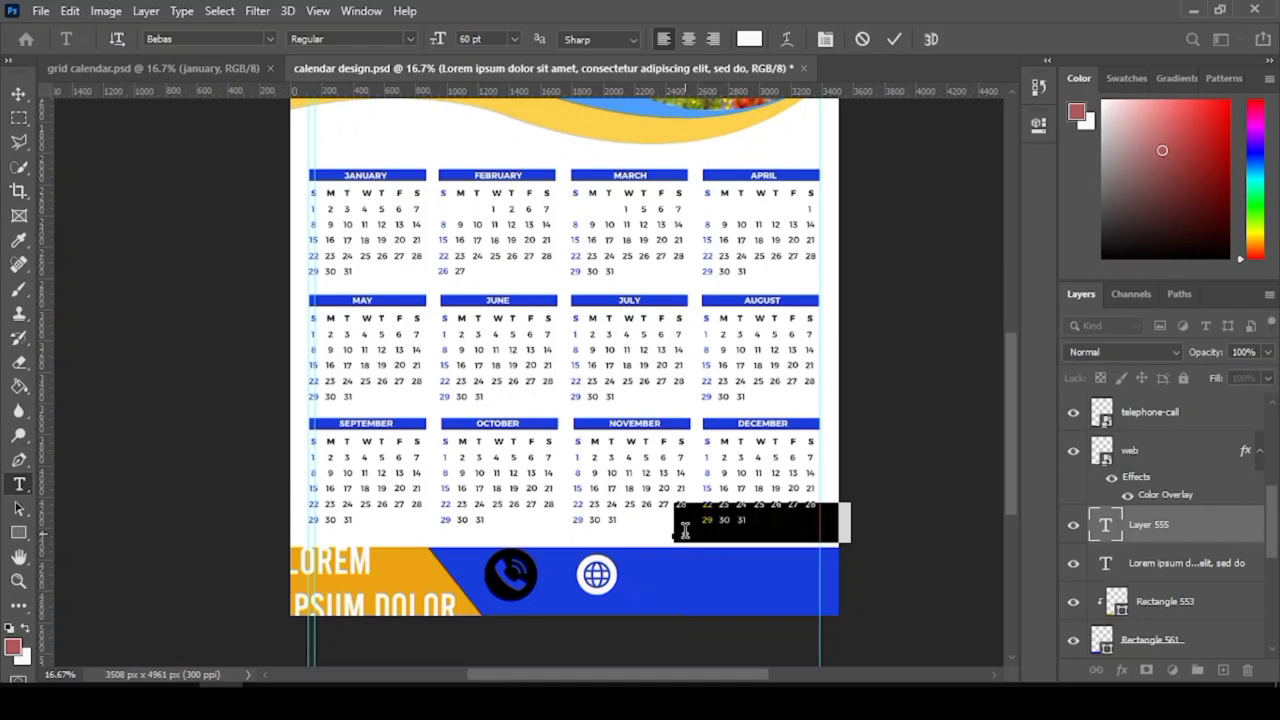
scroll(1213, 486, "up", 4)
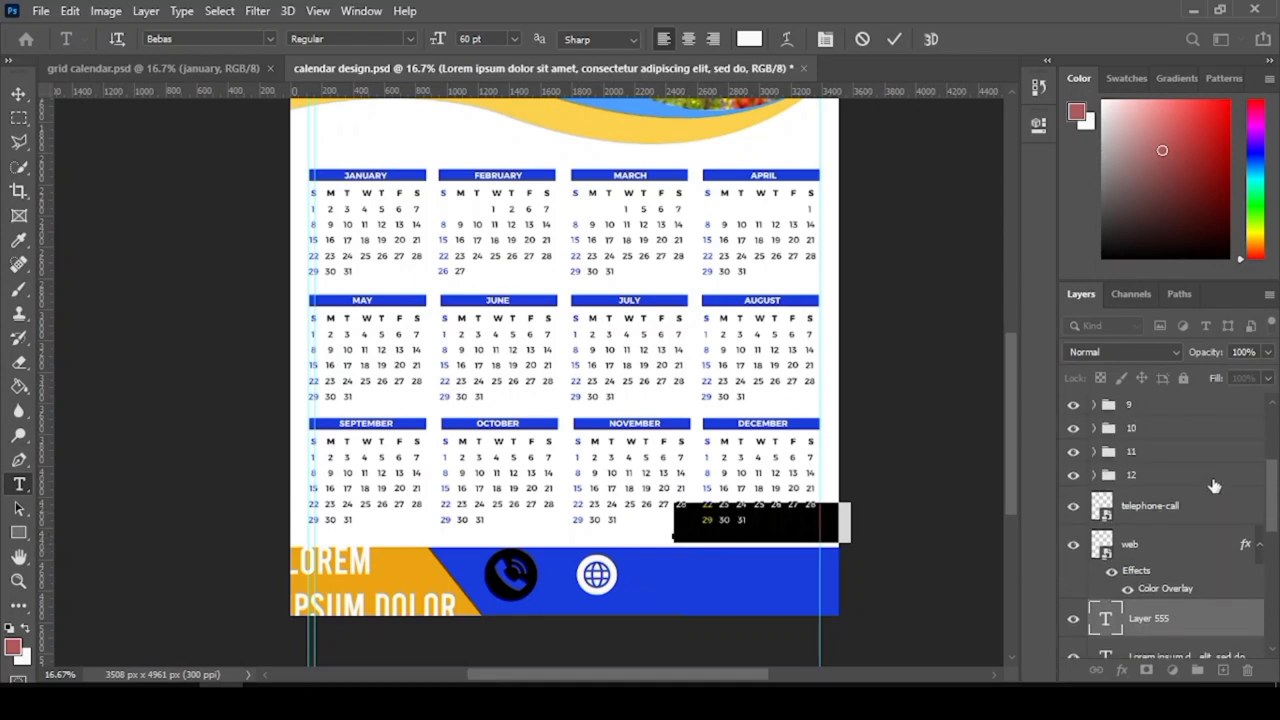
key("BackSpace")
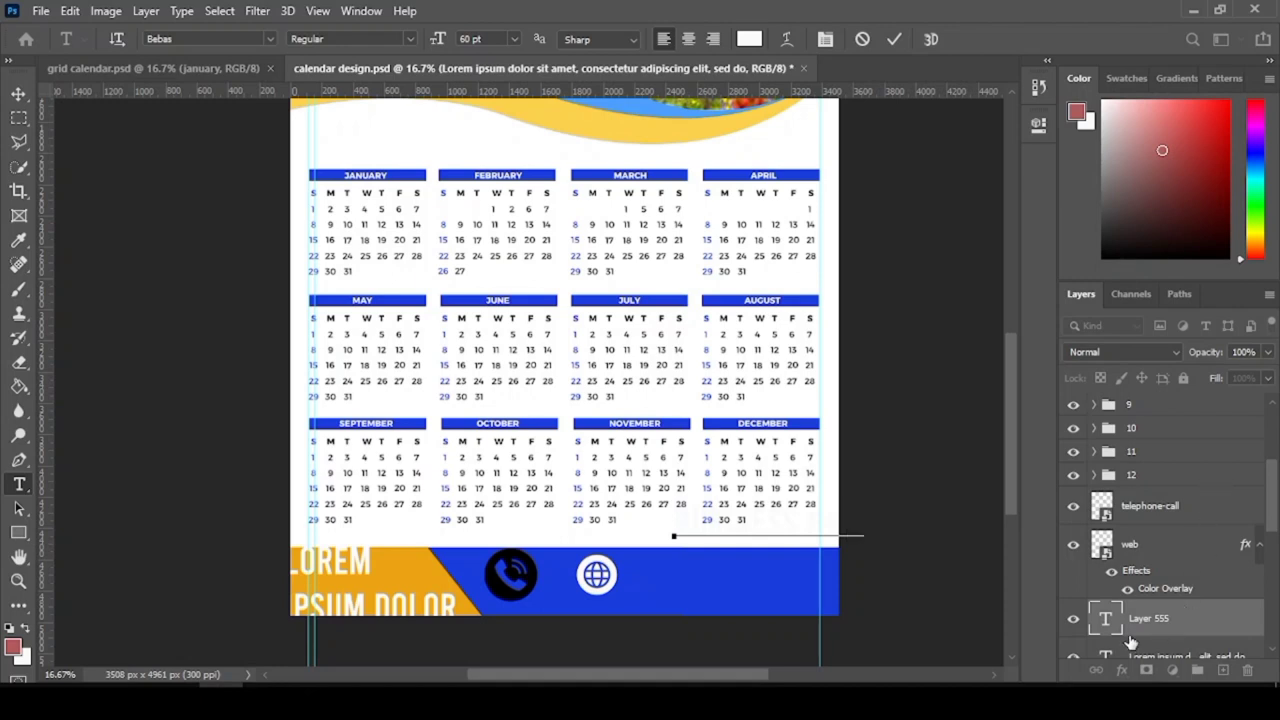
left_click_drag(863, 523, 783, 197)
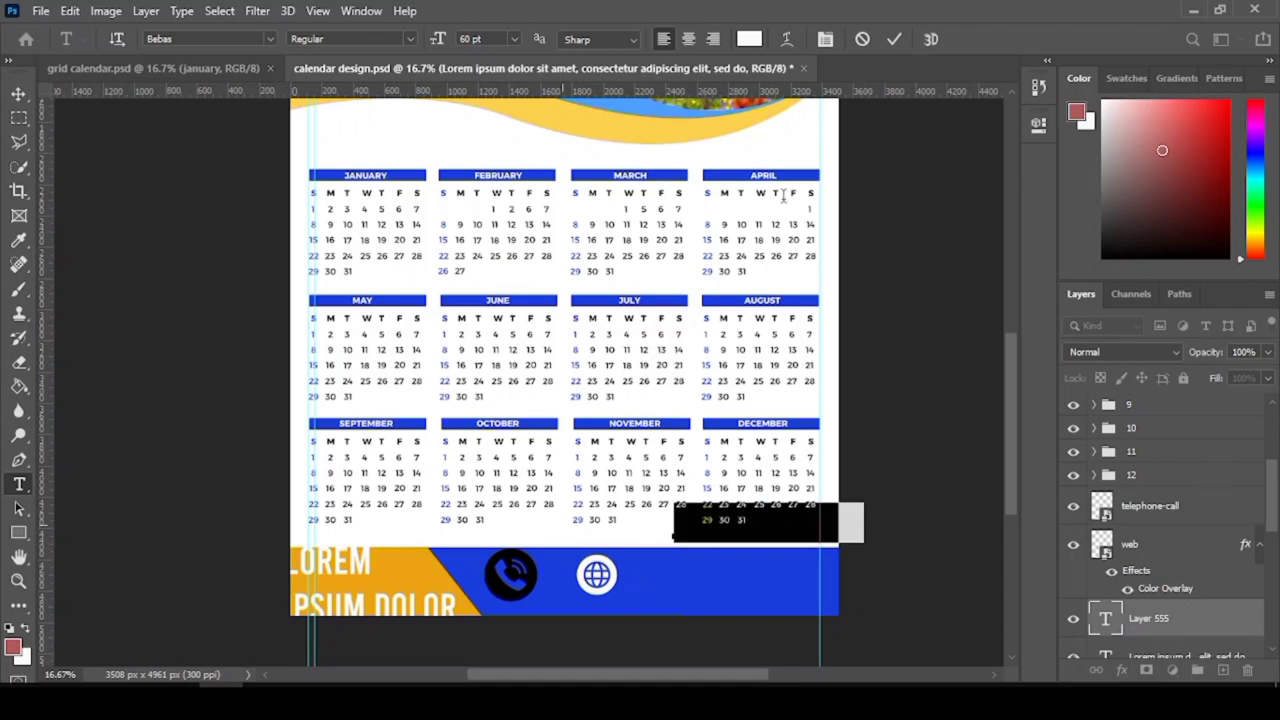
left_click(749, 39)
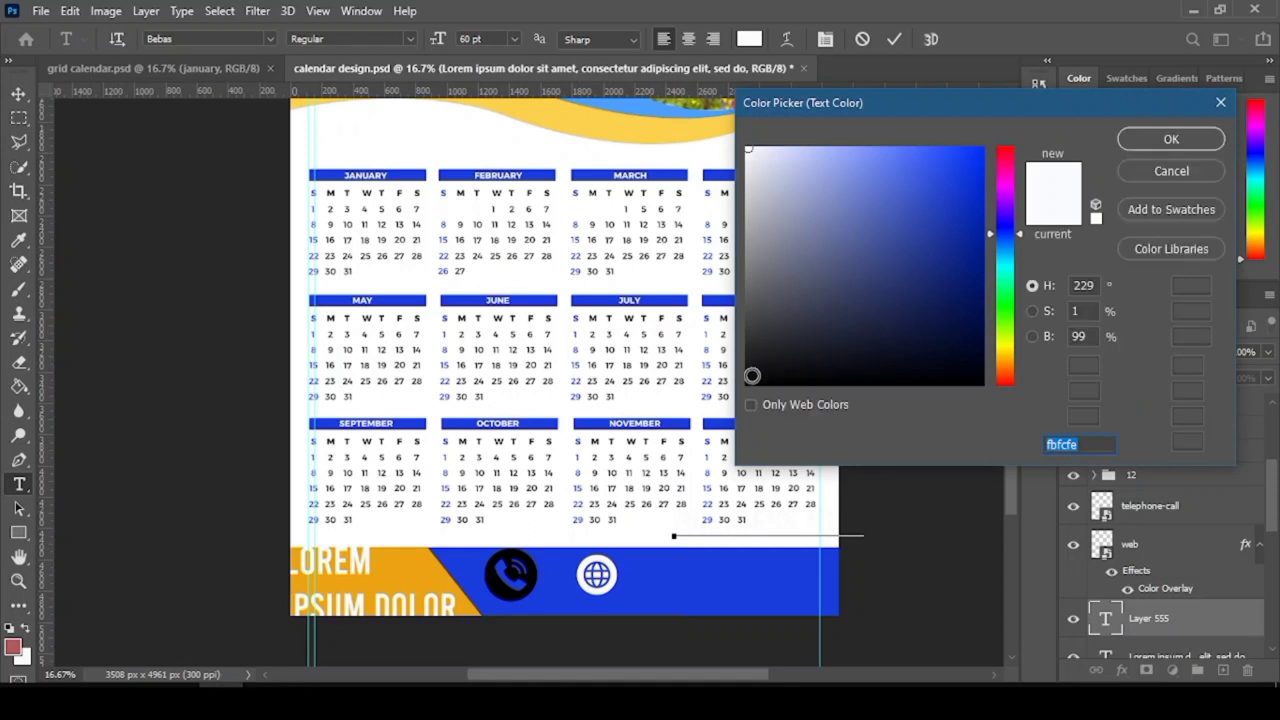
left_click(749, 381)
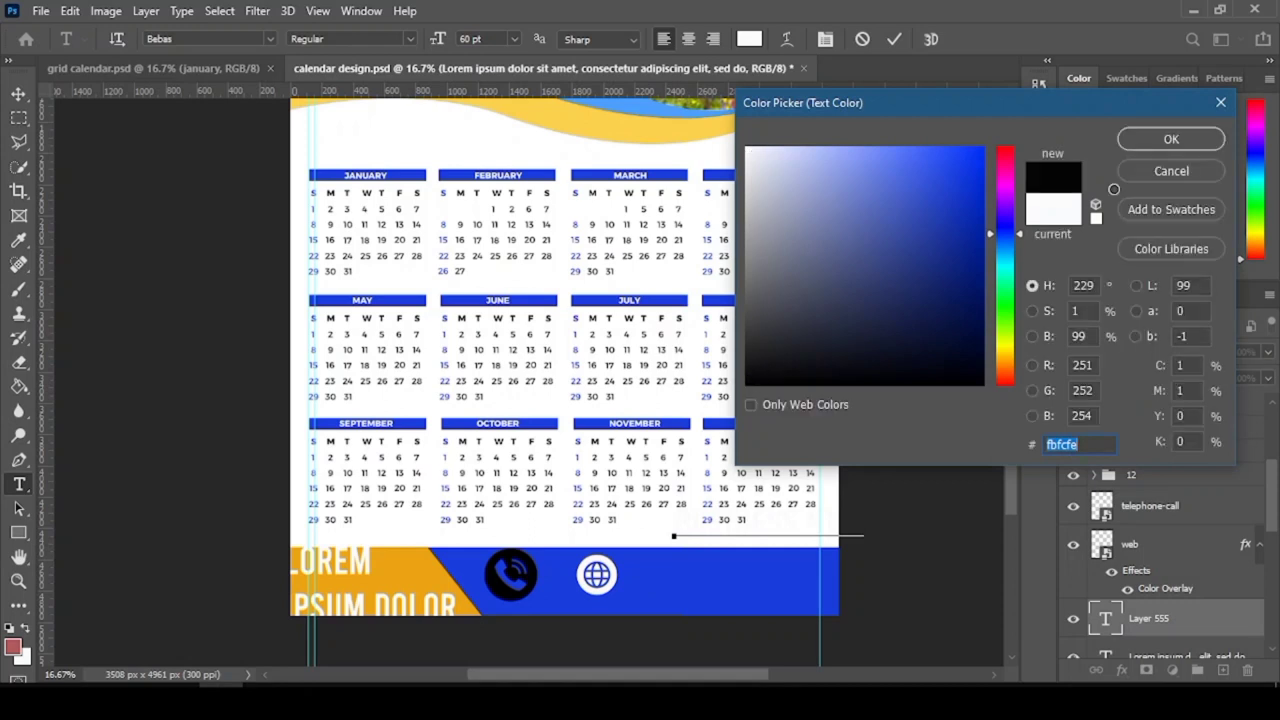
left_click(1160, 140)
left_click(18, 93)
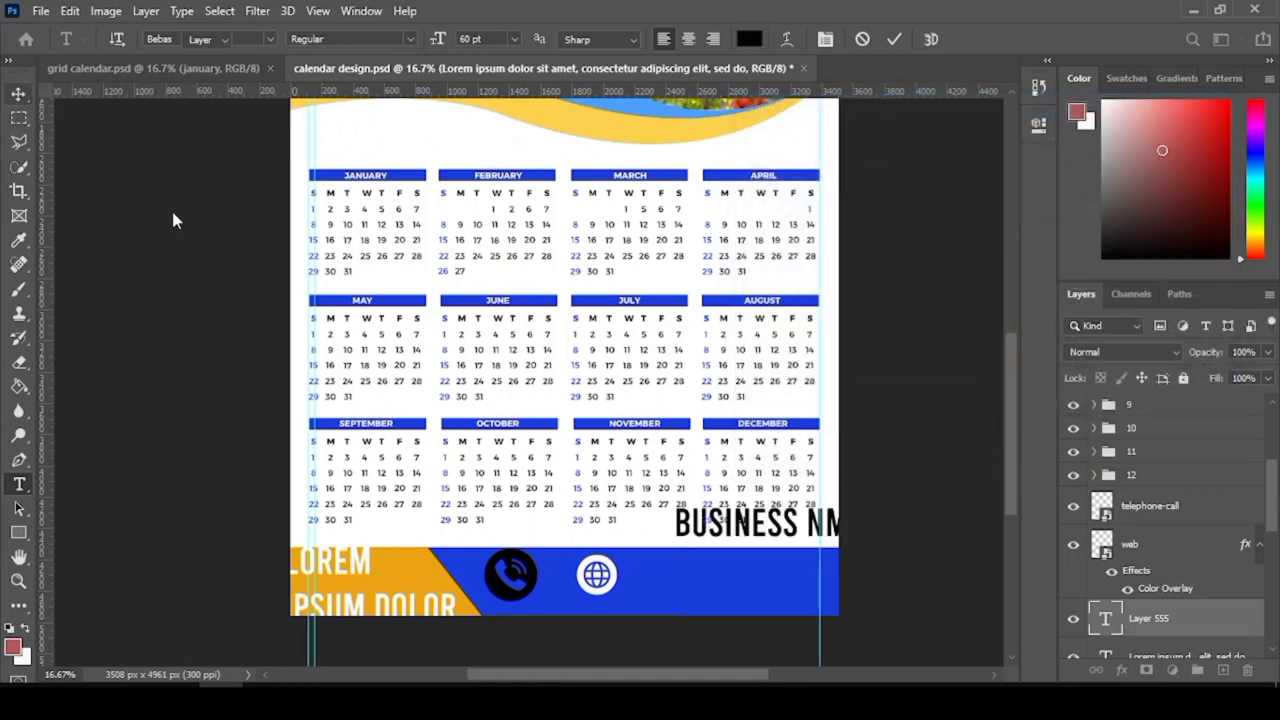
left_click(369, 570)
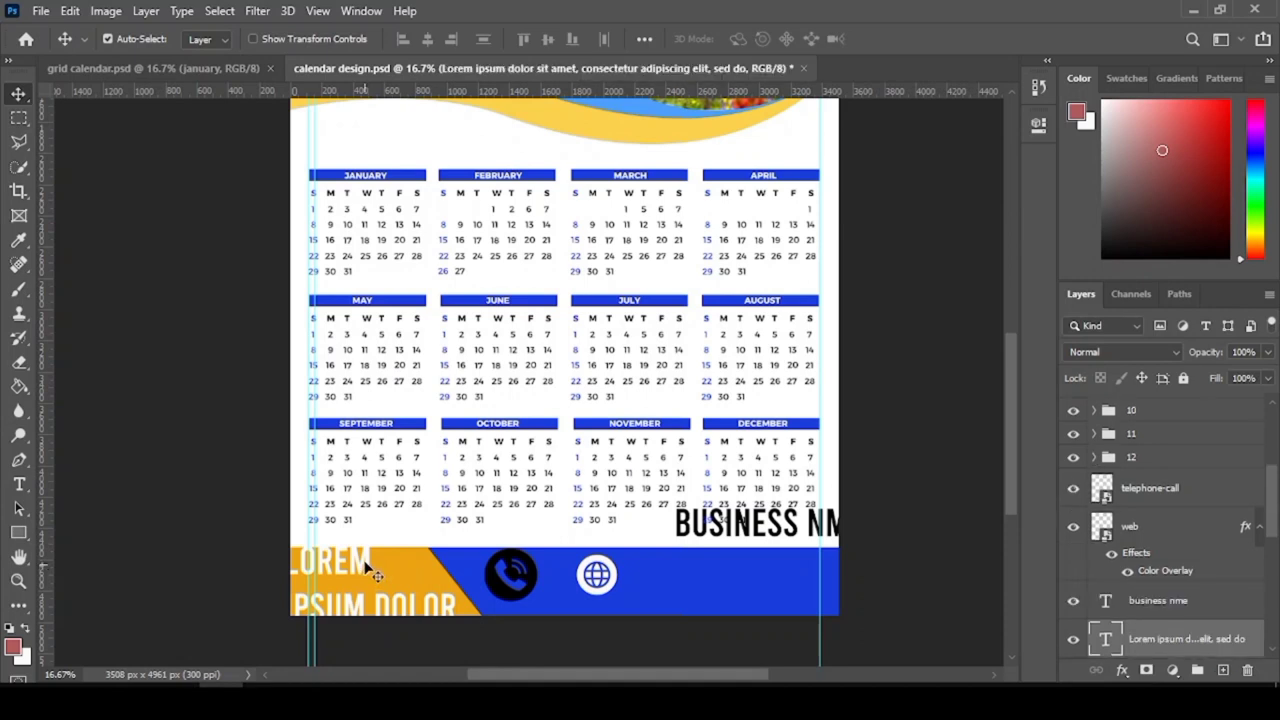
- Move 'business nme' into the orange footer, set it in Montserrat 30 pt, and nudge the phone icon
left_click(371, 563)
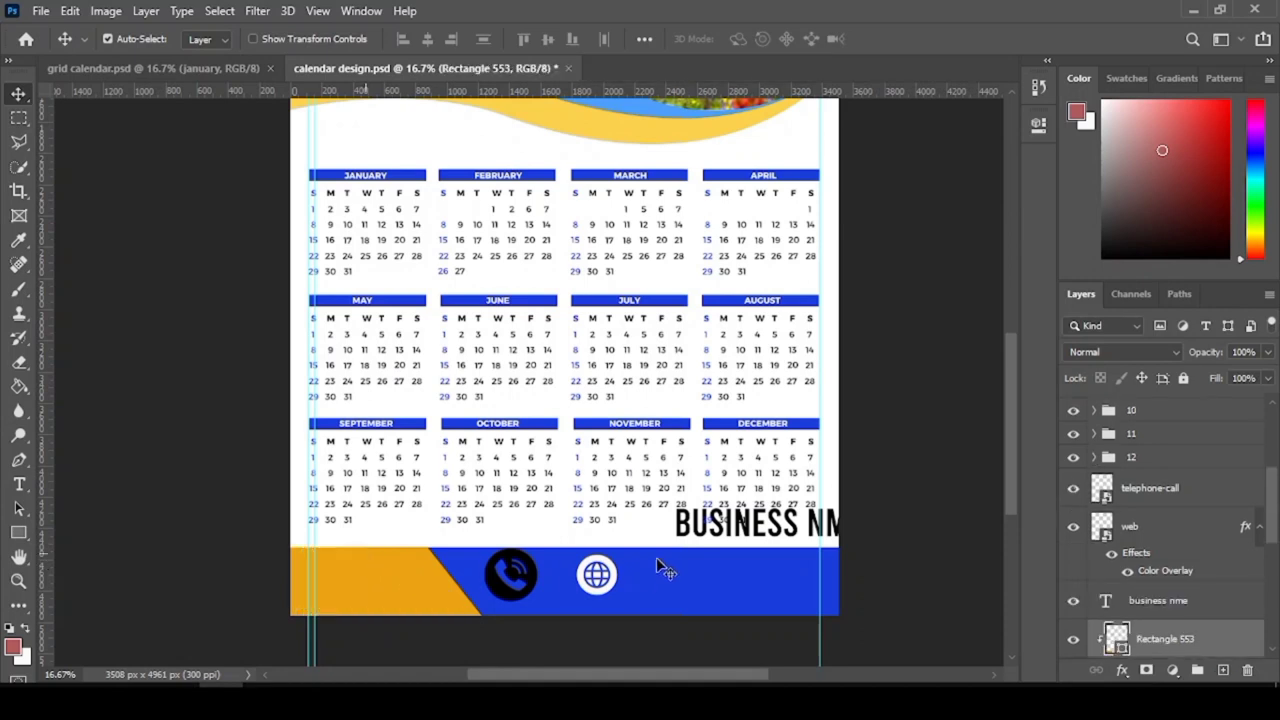
left_click_drag(703, 541, 313, 587)
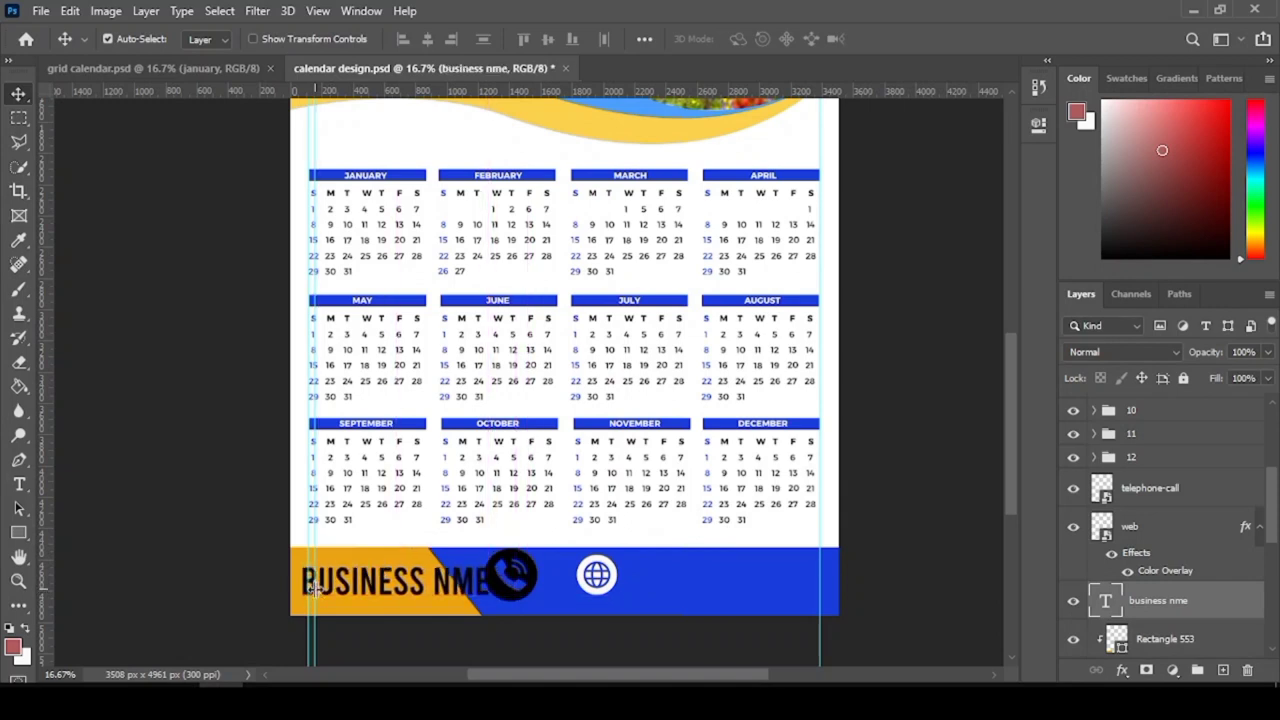
left_click(19, 484)
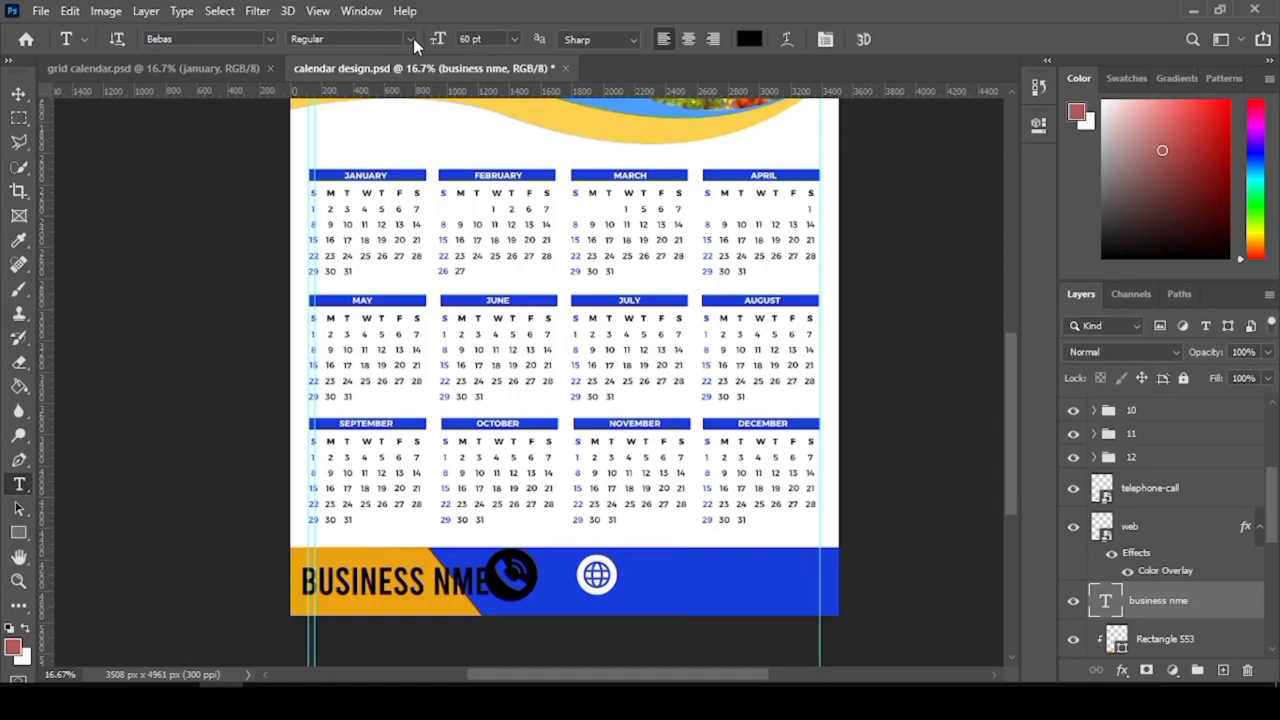
left_click(270, 40)
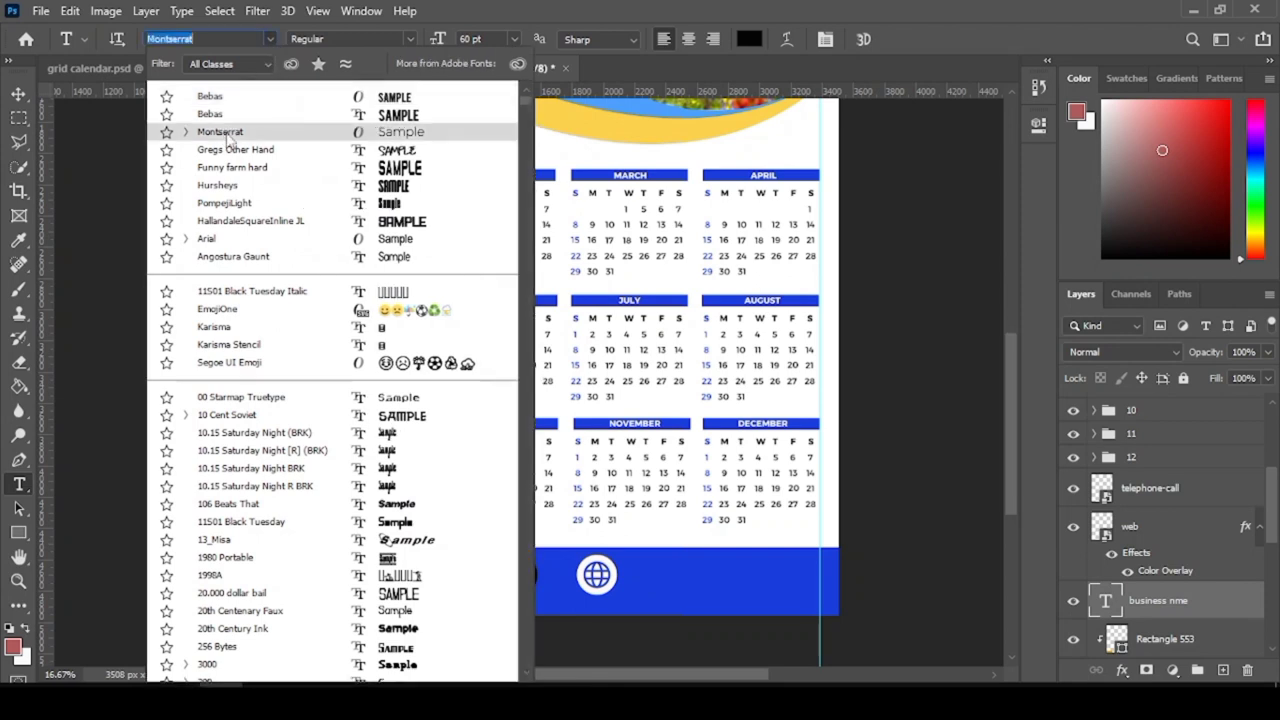
left_click(269, 124)
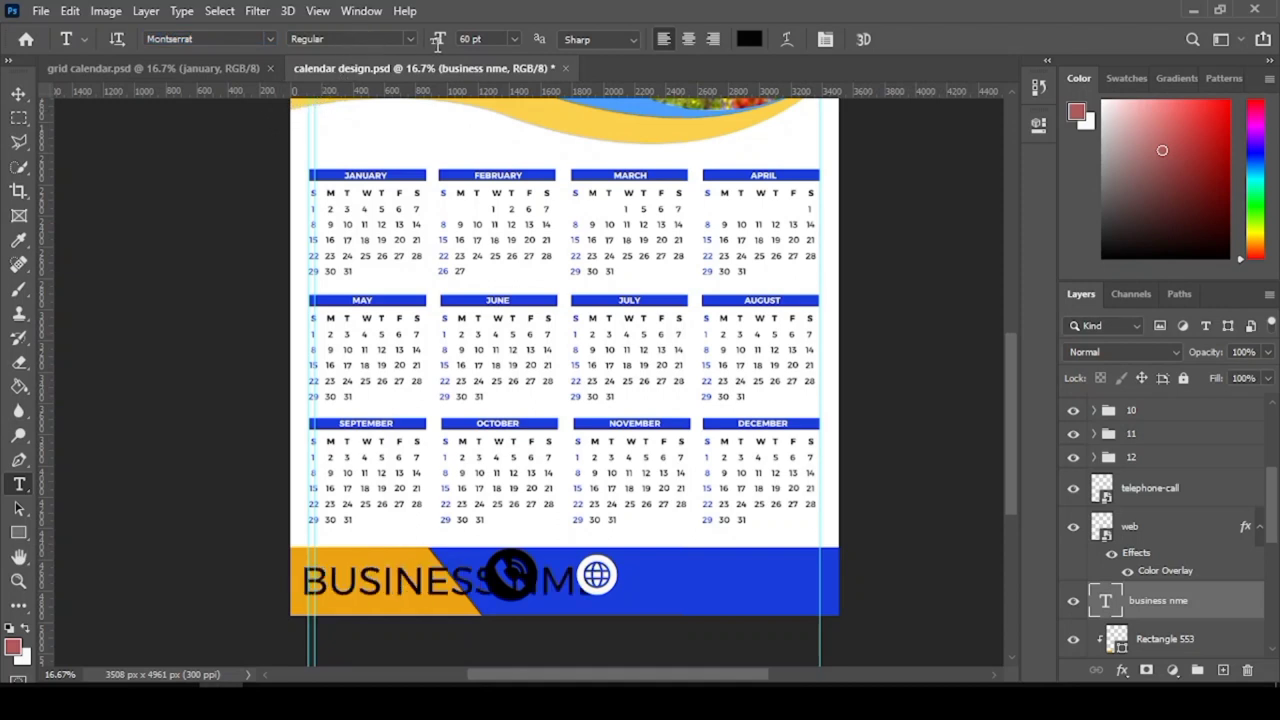
left_click(514, 39)
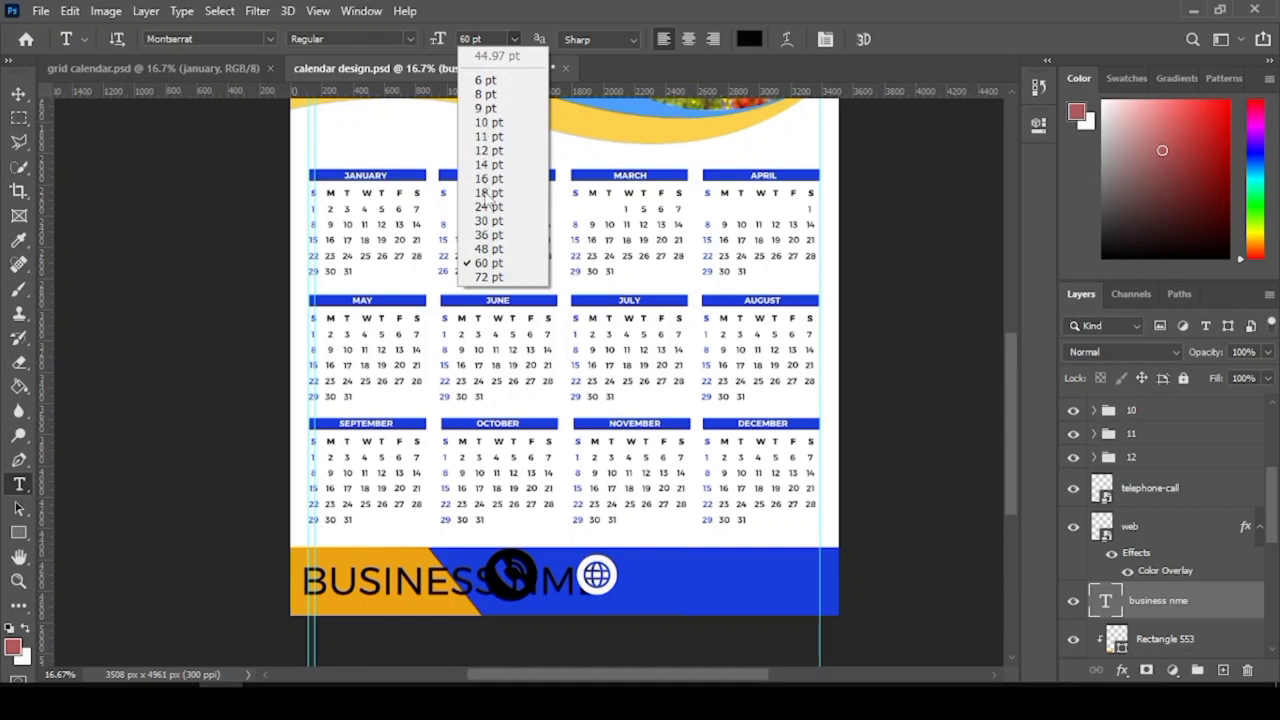
left_click(487, 221)
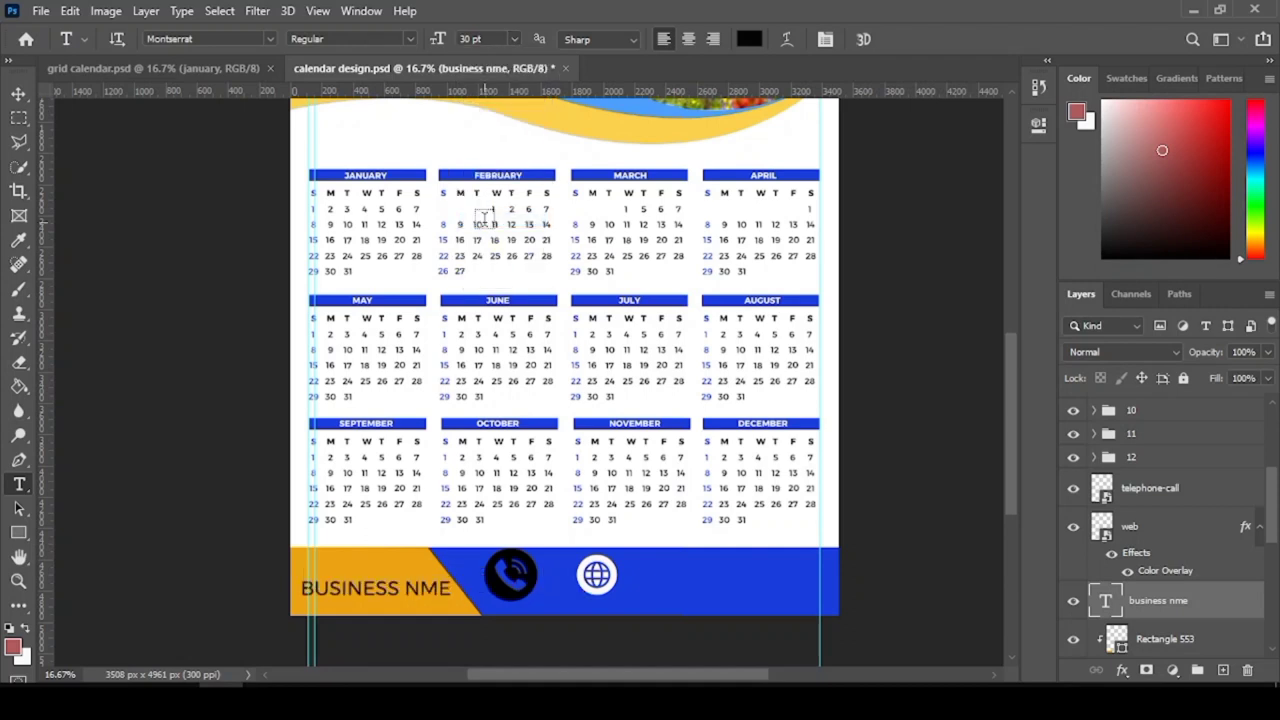
left_click(20, 94)
left_click_drag(533, 578, 540, 587)
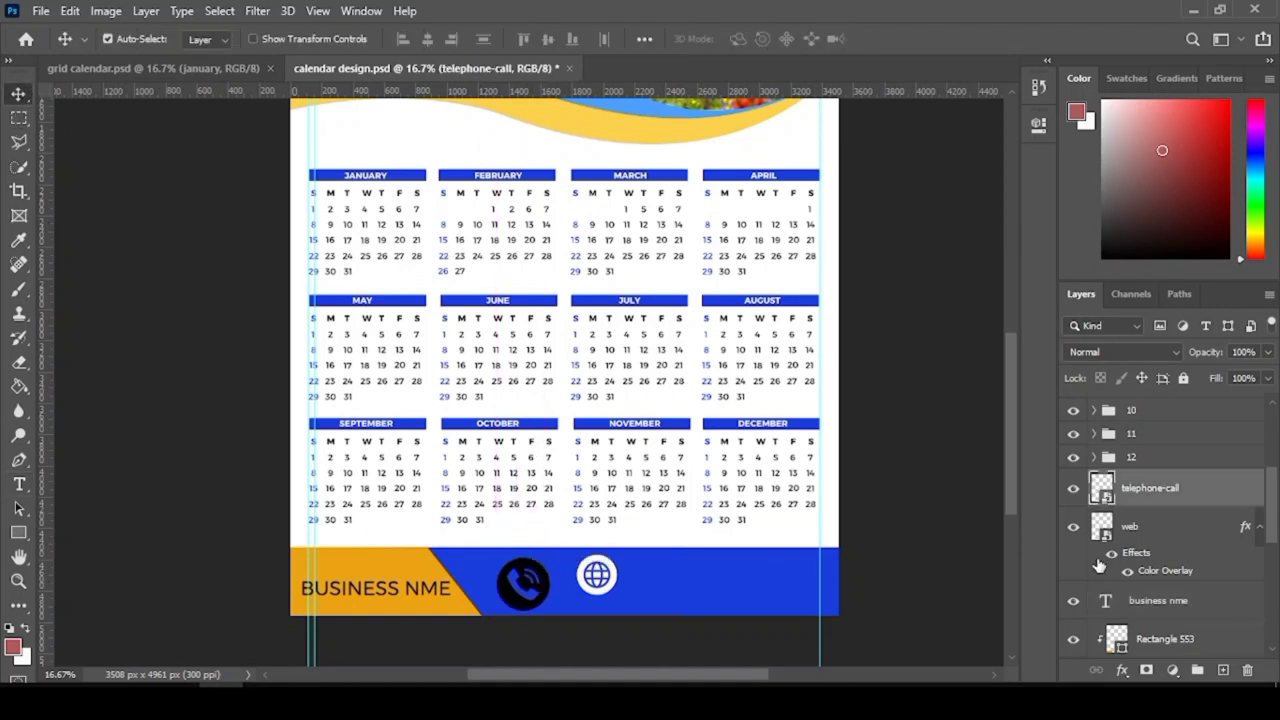
- Copy the globe icon's white Color Overlay style onto the phone icon
left_click(1165, 571)
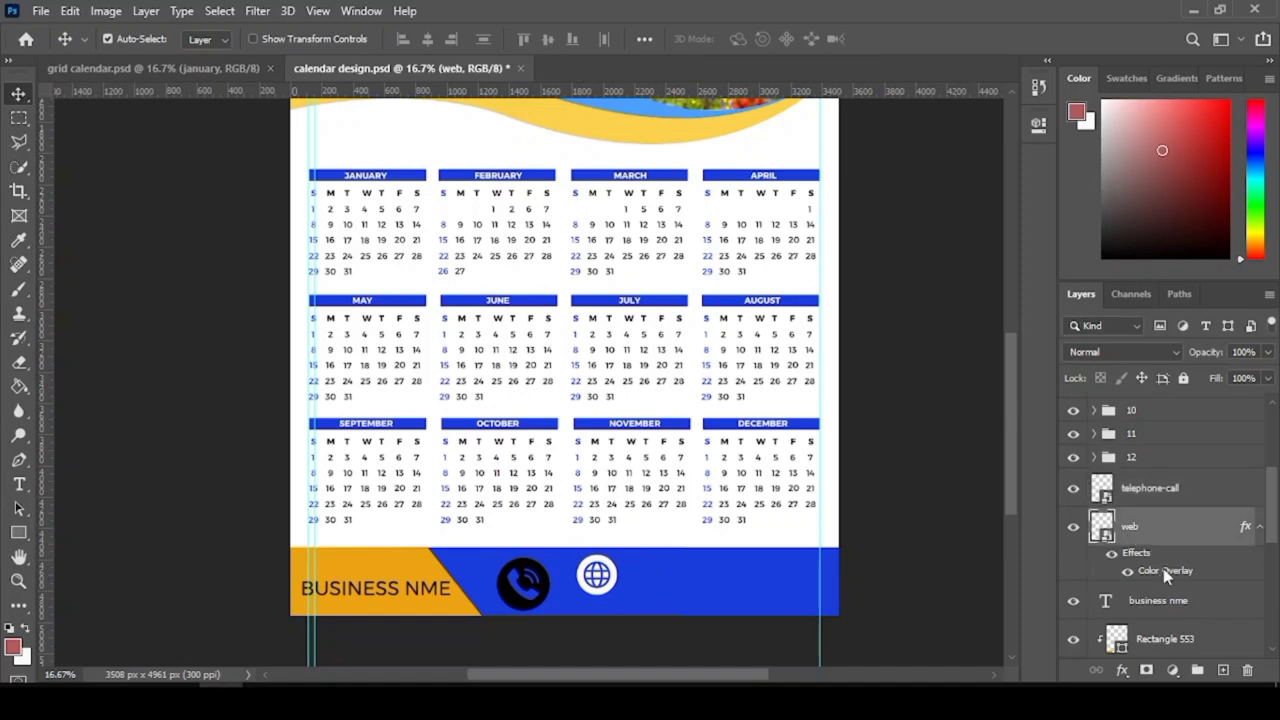
right_click(1163, 568)
left_click(1170, 451)
left_click(1141, 490)
right_click(1142, 488)
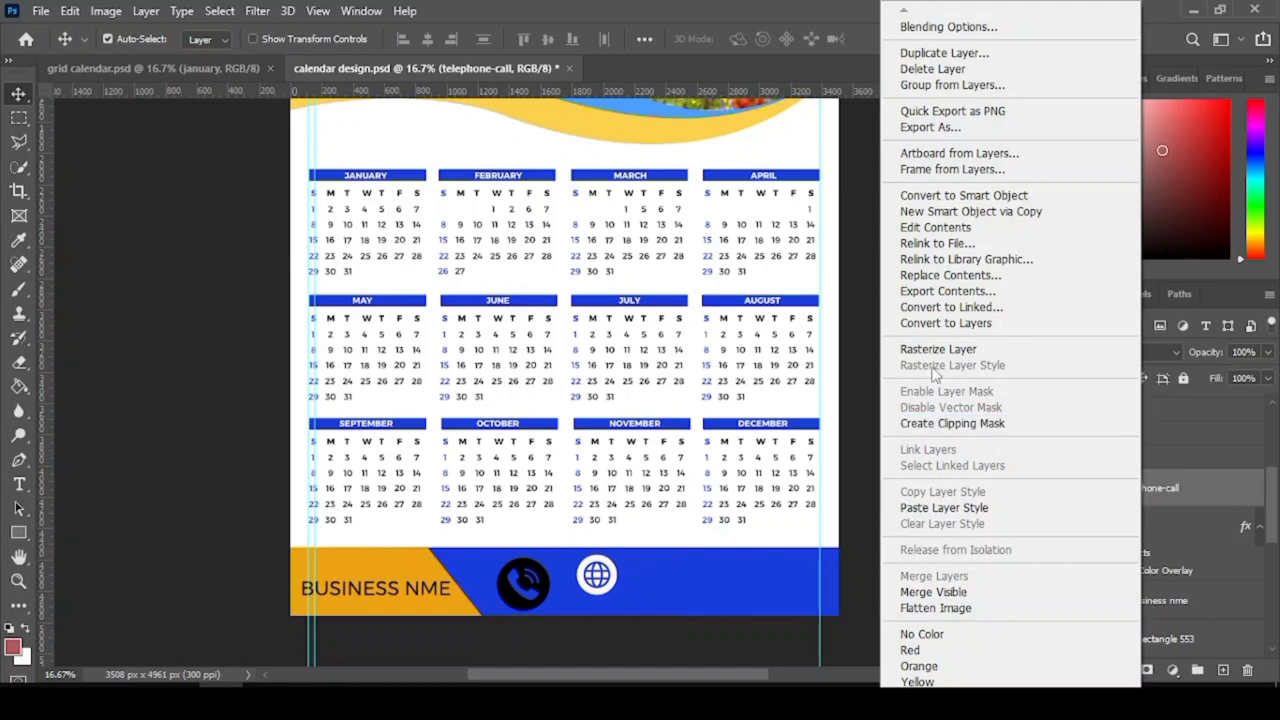
left_click(948, 510)
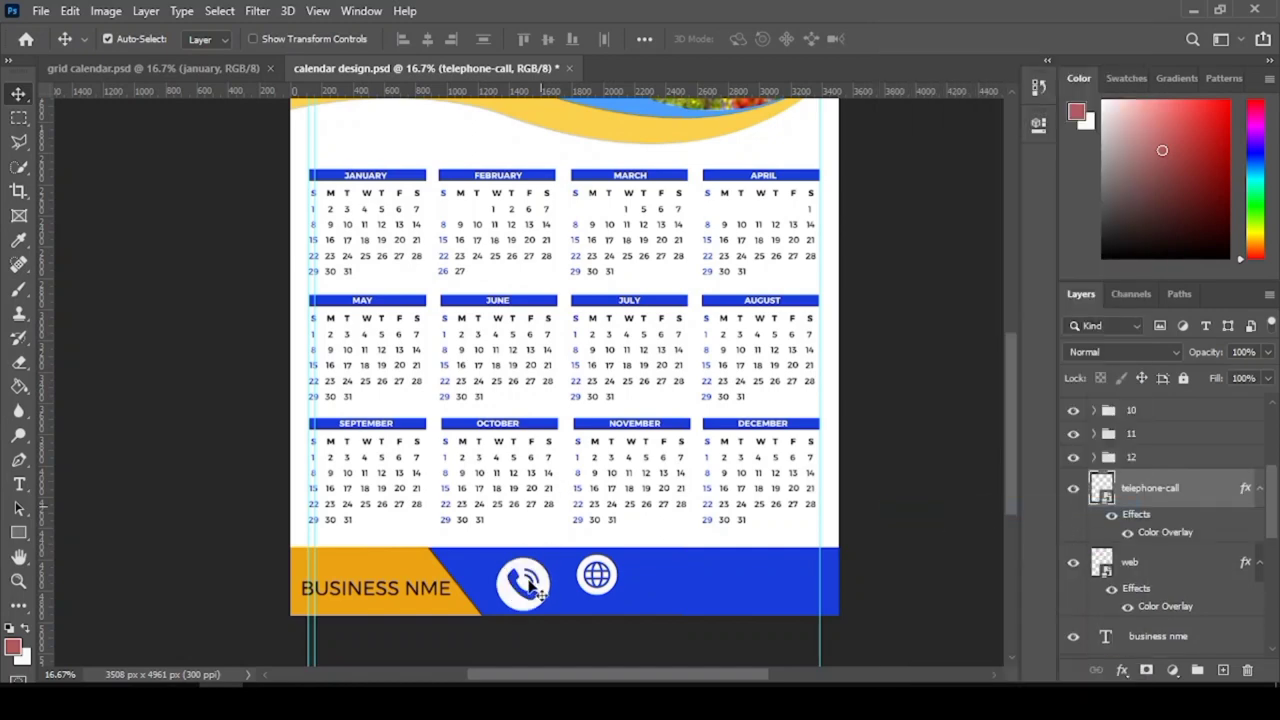
- Scale the phone icon down to 15.08% and zoom in on the footer
left_click_drag(543, 583, 538, 574)
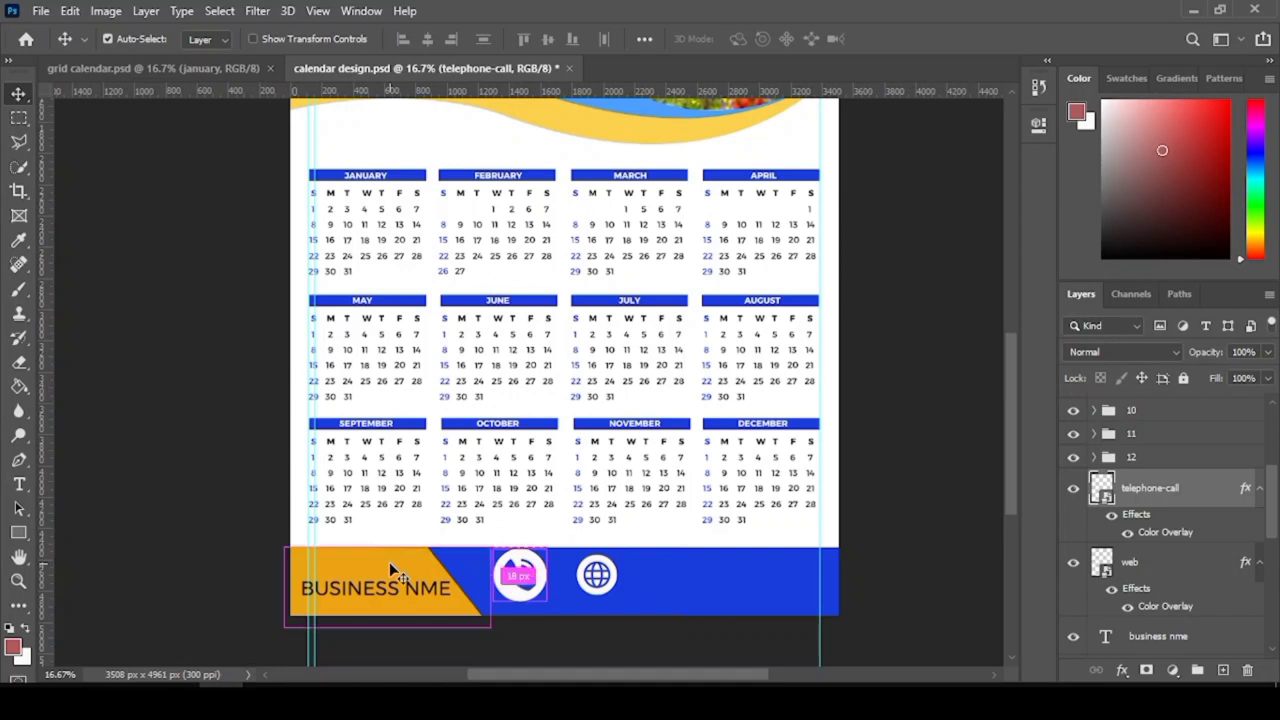
key("ctrl+t")
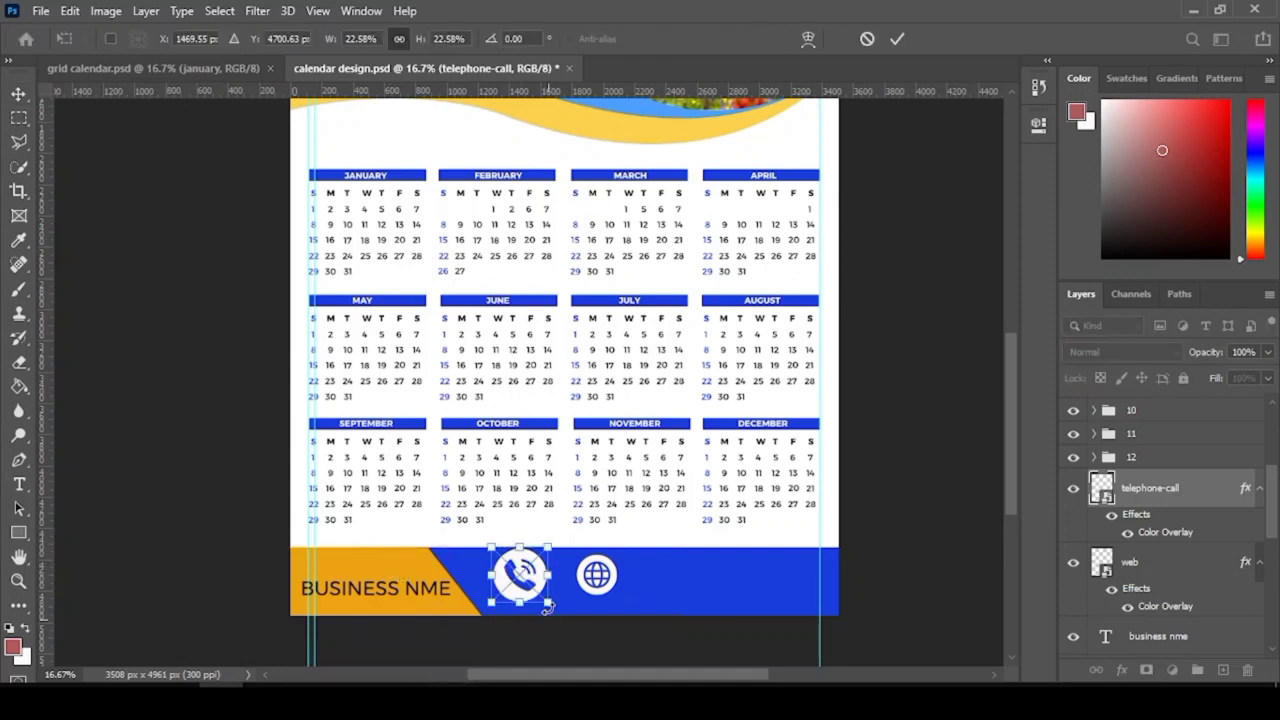
left_click_drag(553, 605, 516, 575)
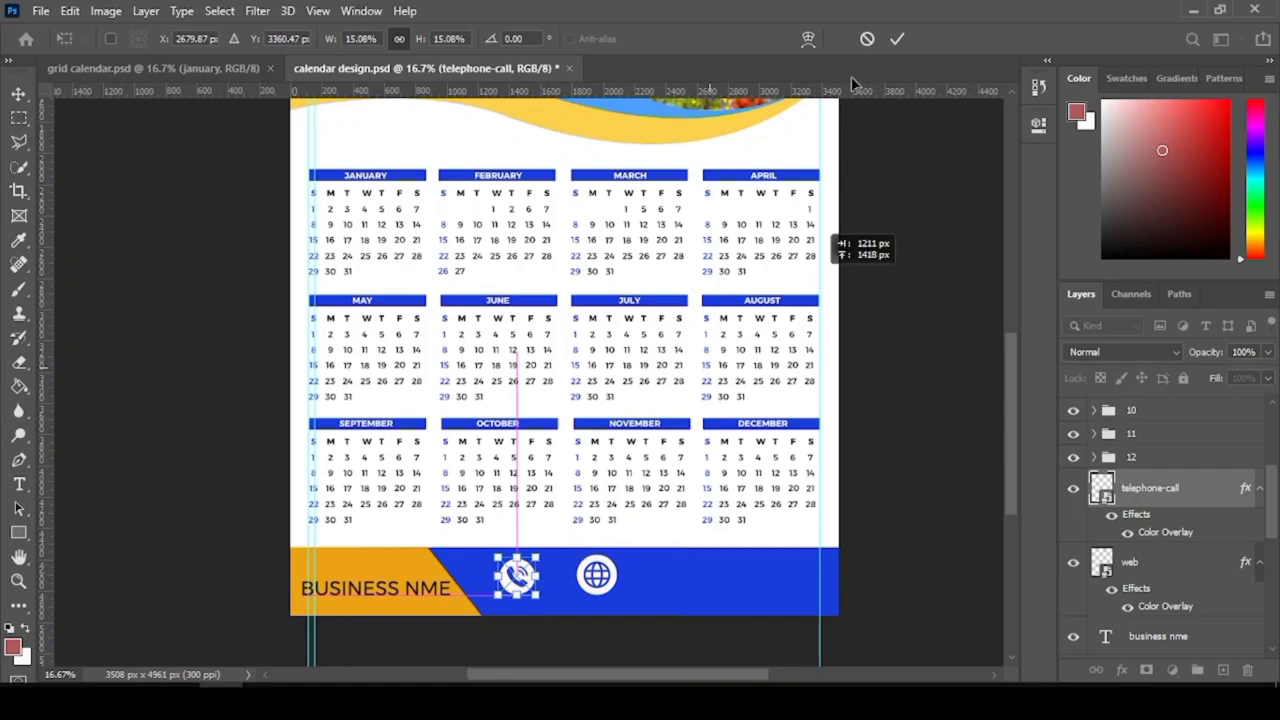
key("Return")
key("z")
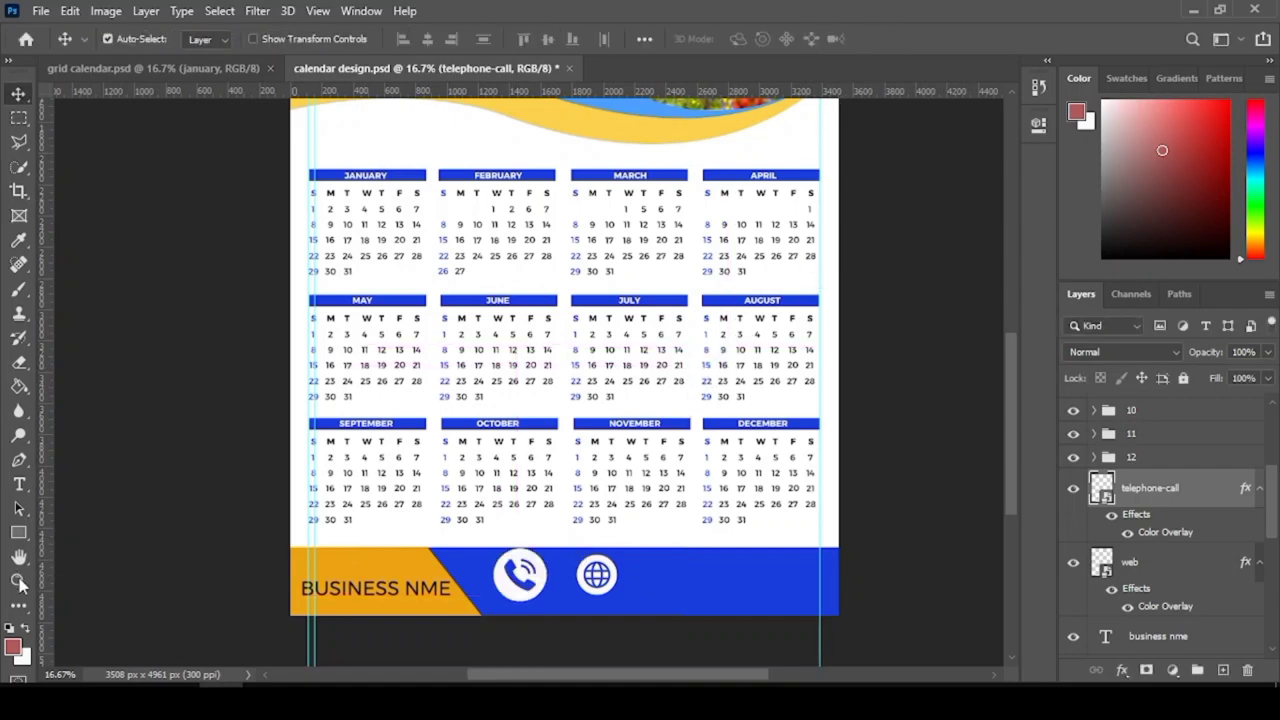
left_click(518, 619)
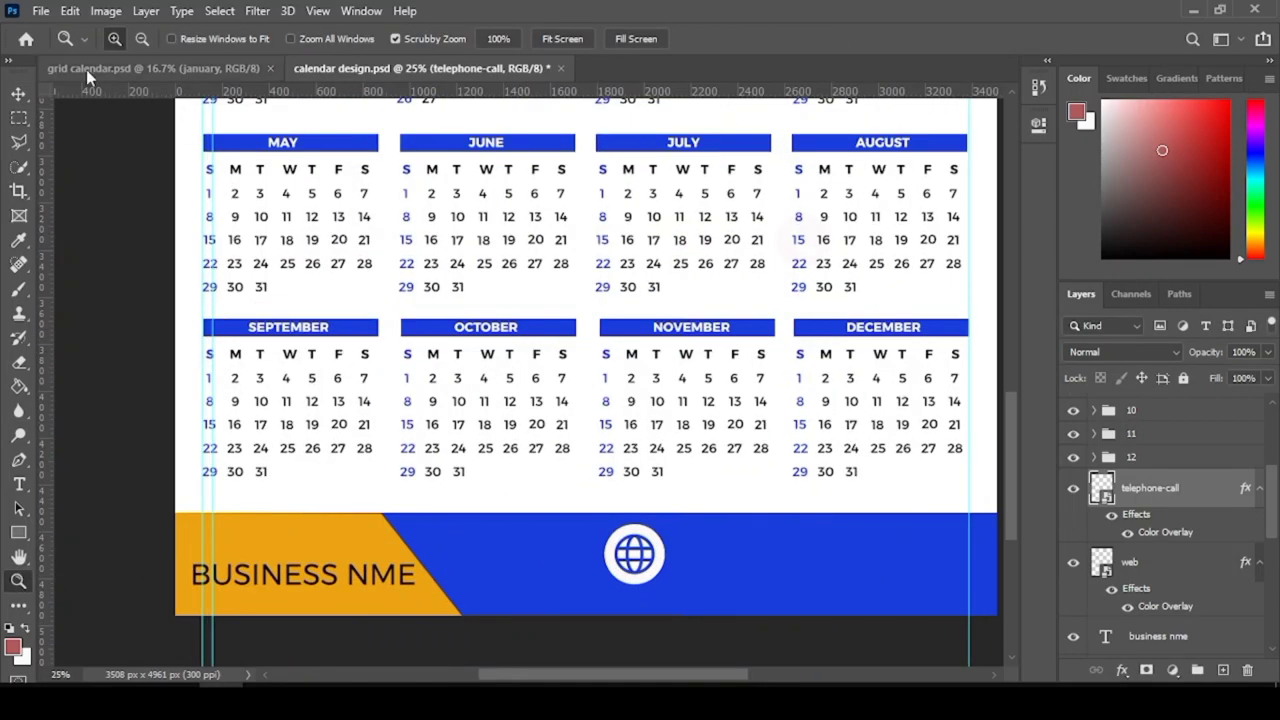
key("v")
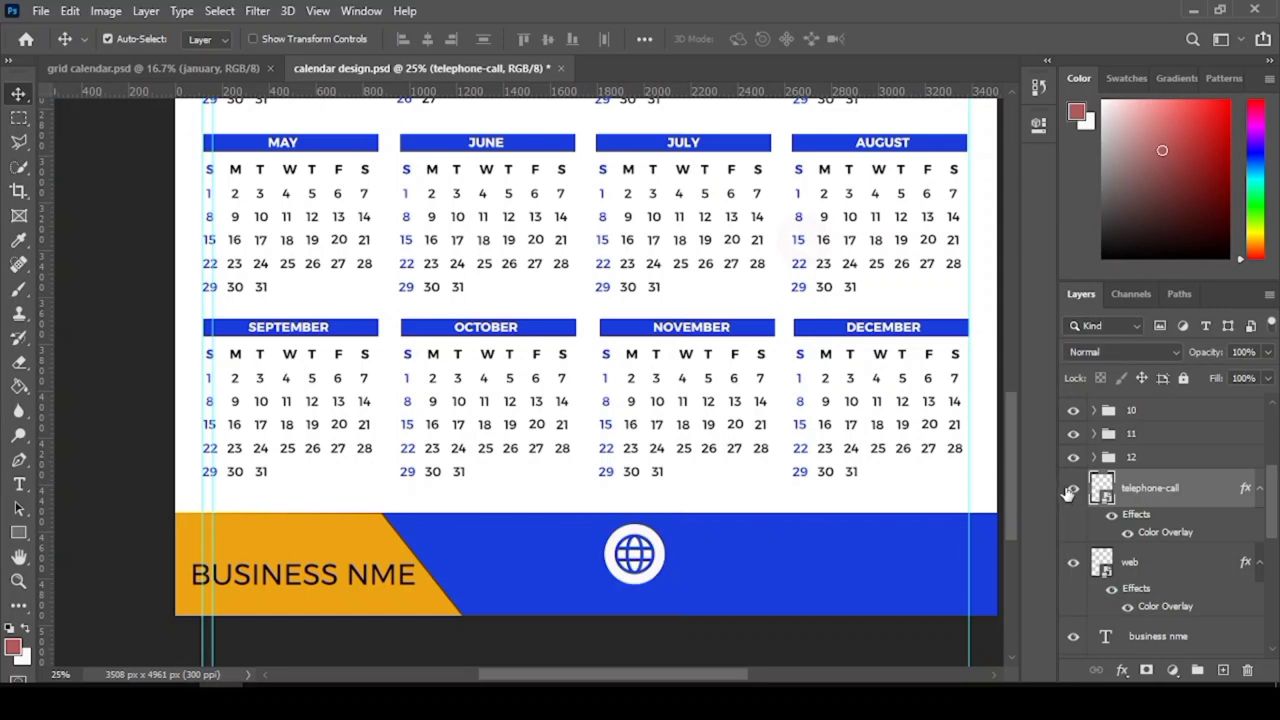
- Place the phone icon on the footer beside the globe, slightly smaller and lower
left_click_drag(814, 240, 540, 548)
left_click_drag(783, 414, 473, 540)
key("ctrl+t")
left_click(898, 41)
scroll(580, 380, "up", 1)
left_click_drag(545, 91, 556, 503)
scroll(545, 587, "down", 2)
key("ctrl+t")
key("Return")
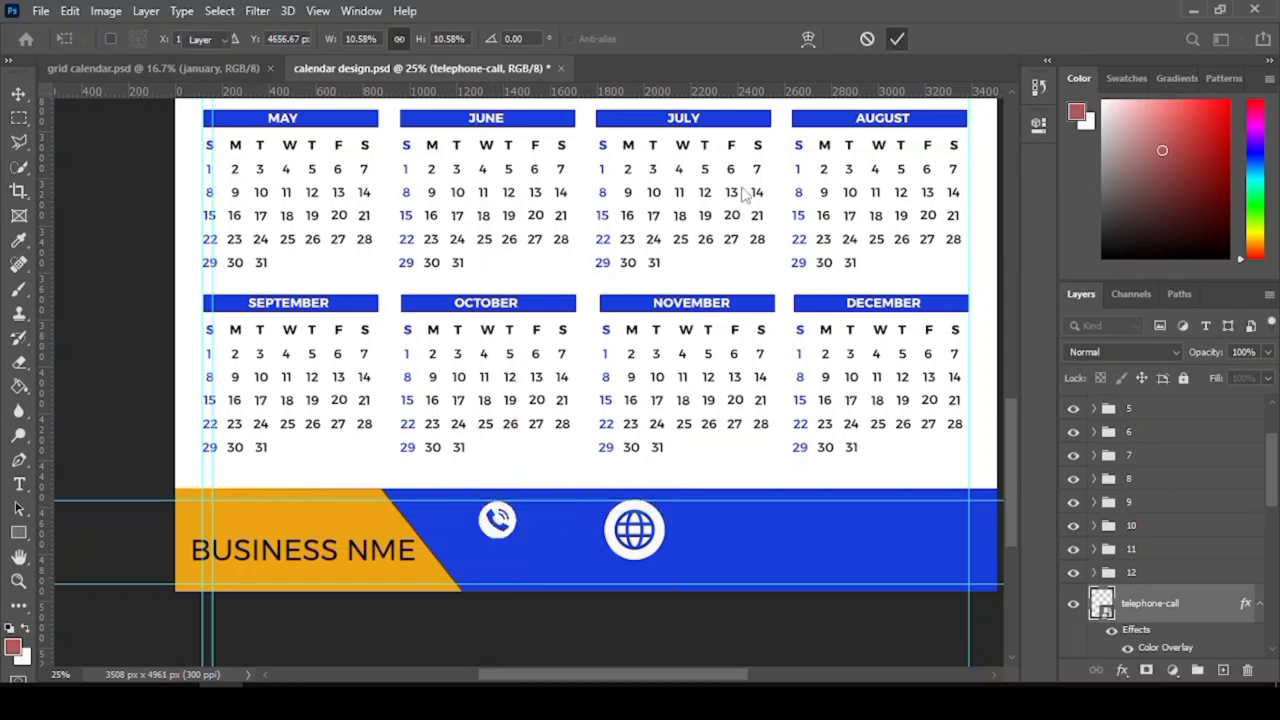
- Shift the globe icon right and add a horizontal guide across the footer
left_click_drag(644, 530, 712, 498)
key("ctrl+t")
key("Return")
left_click_drag(605, 91, 634, 533)
- Place the twitter image as an embedded file and shrink it in the footer
left_click(41, 10)
left_click(166, 383)
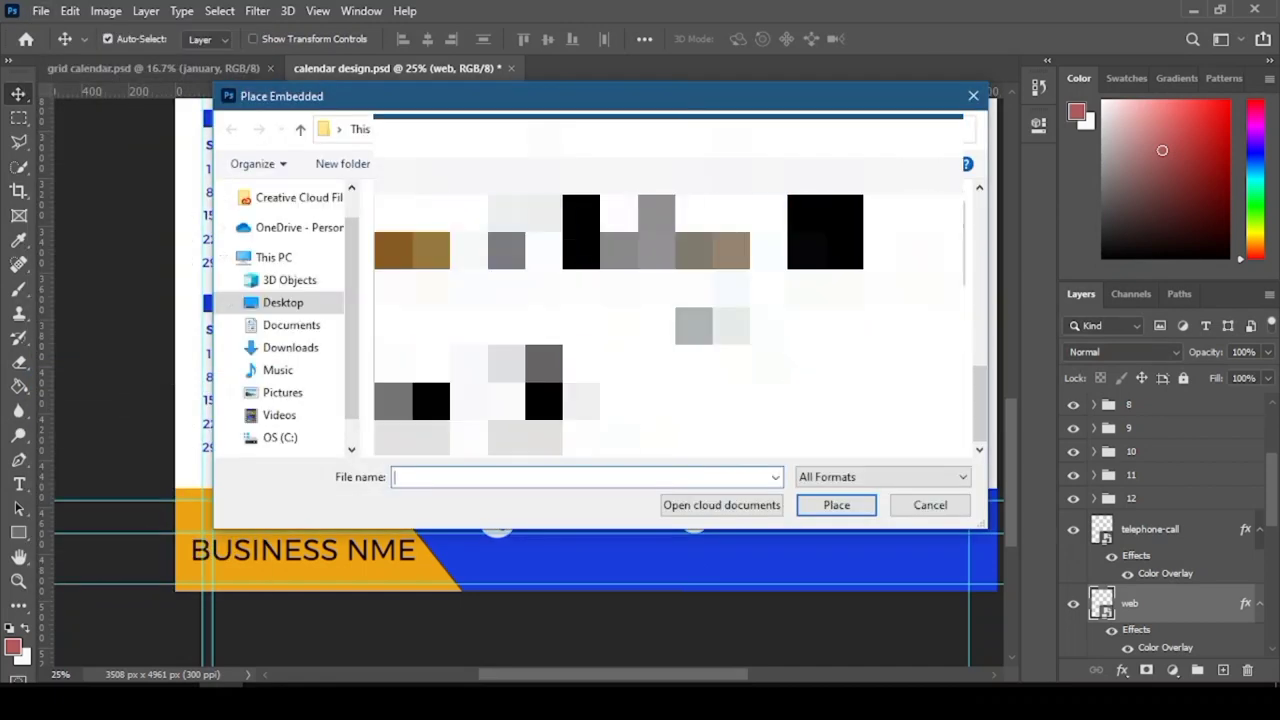
left_click(713, 270)
left_click(836, 505)
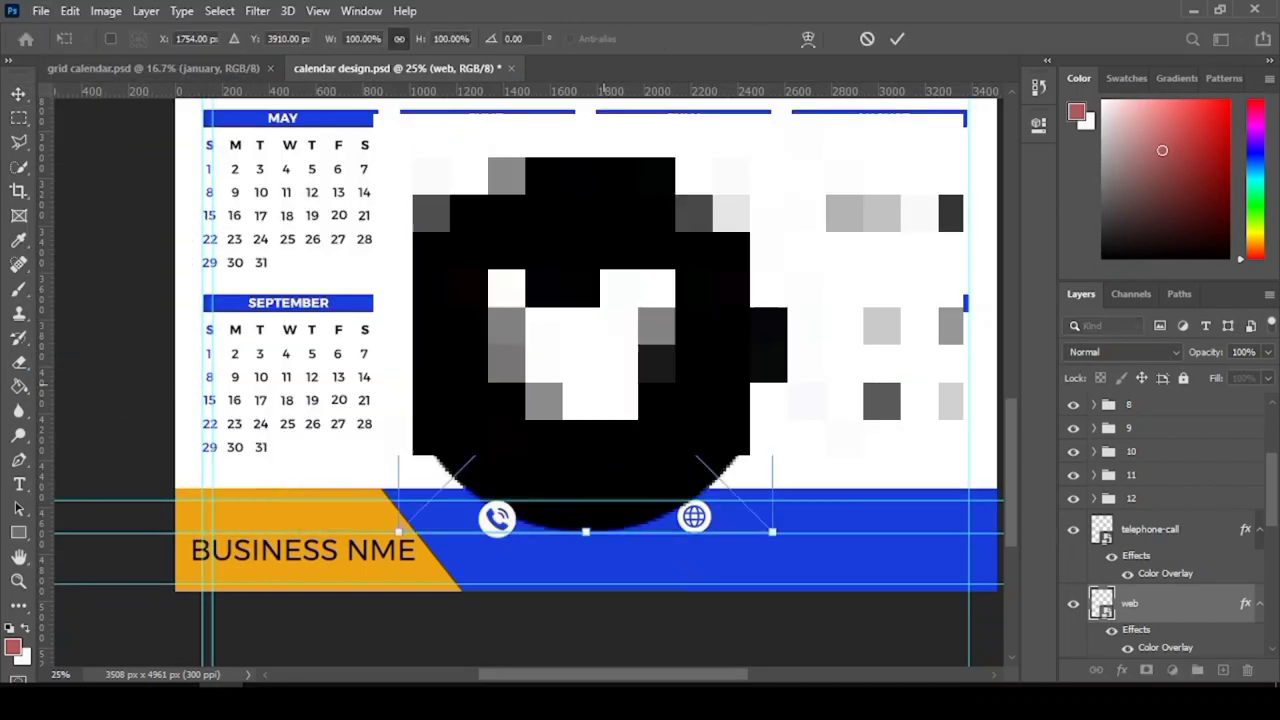
left_click_drag(771, 130, 500, 518)
key("Return")
- Give the Twitter icon the white overlay and resize it along a second guide
left_click(482, 543)
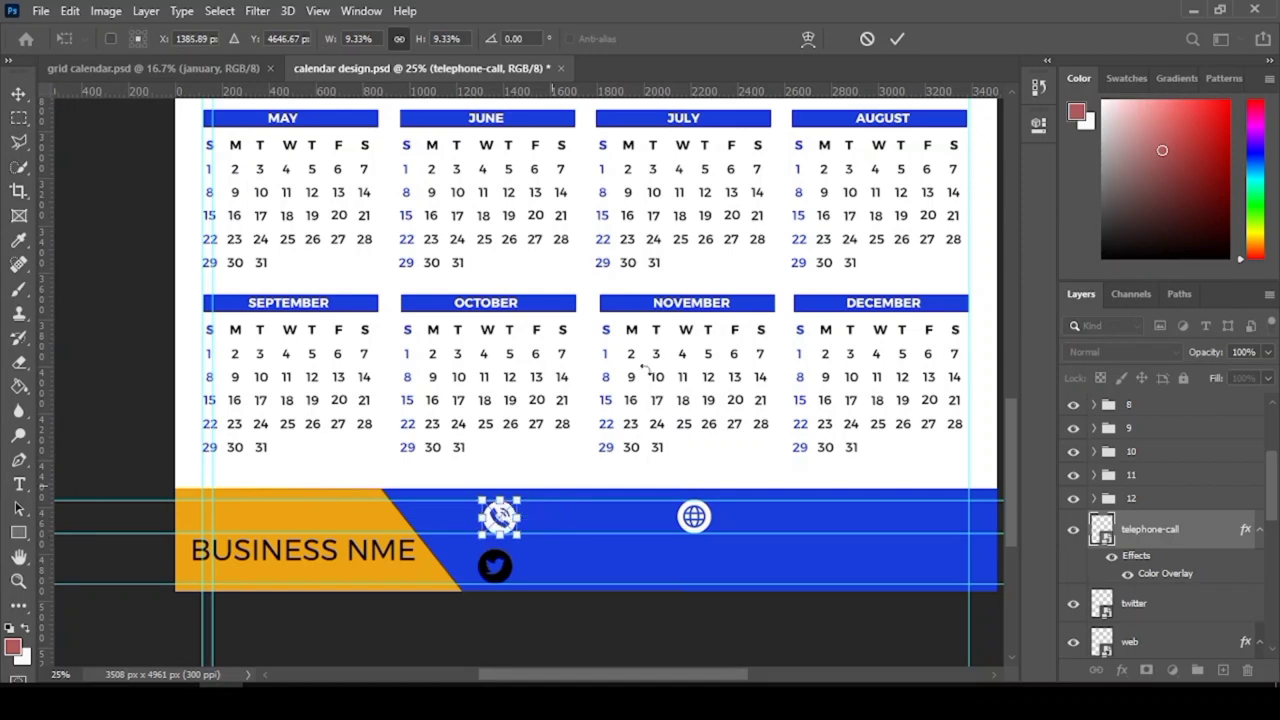
key("Return")
left_click(512, 578)
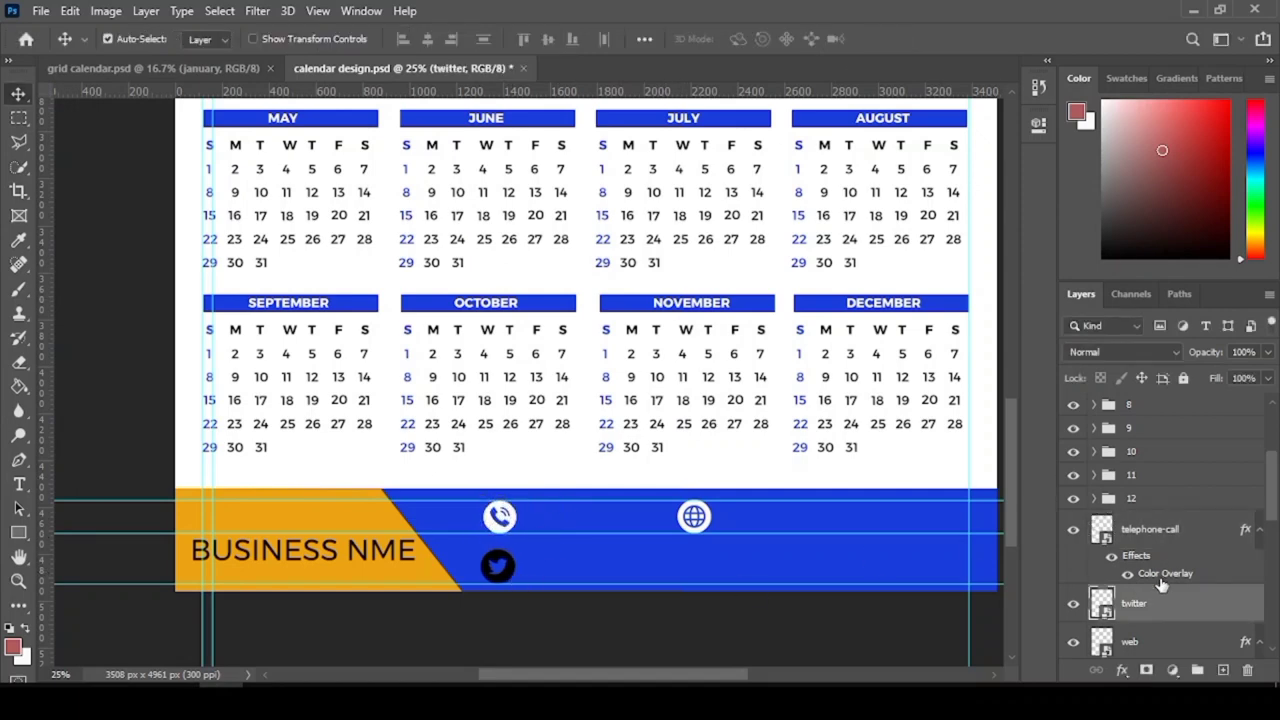
left_click_drag(1162, 585, 1140, 605)
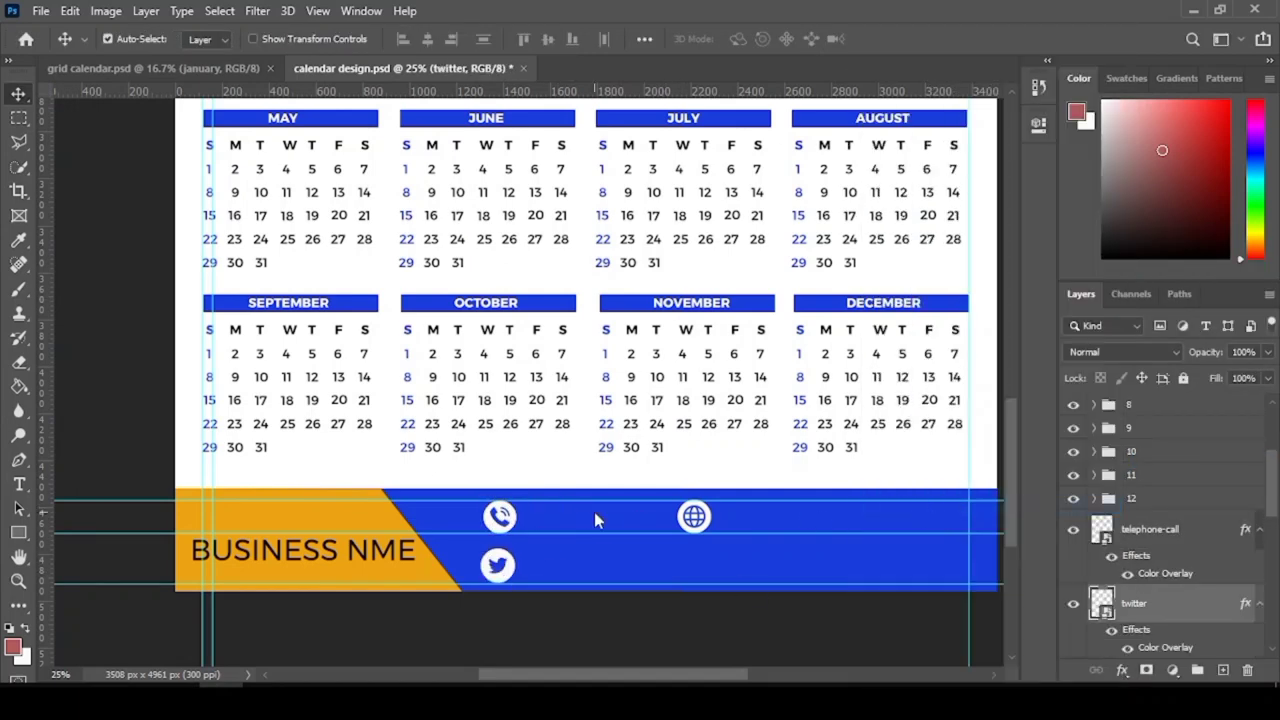
left_click_drag(608, 130, 521, 540)
key("ctrl+t")
scroll(510, 575, "up", 1)
left_click(898, 41)
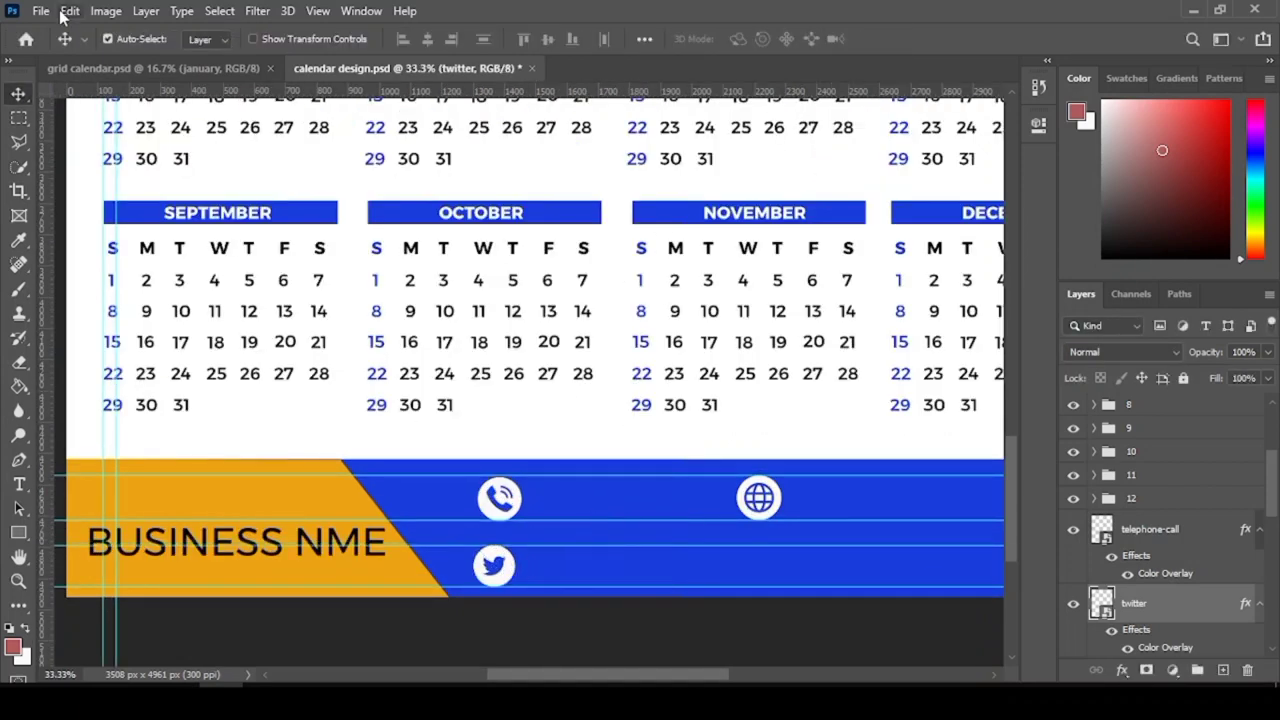
- Place the facebook image below the globe, shrink it, and make it white
left_click(41, 11)
left_click(57, 383)
double_click(457, 257)
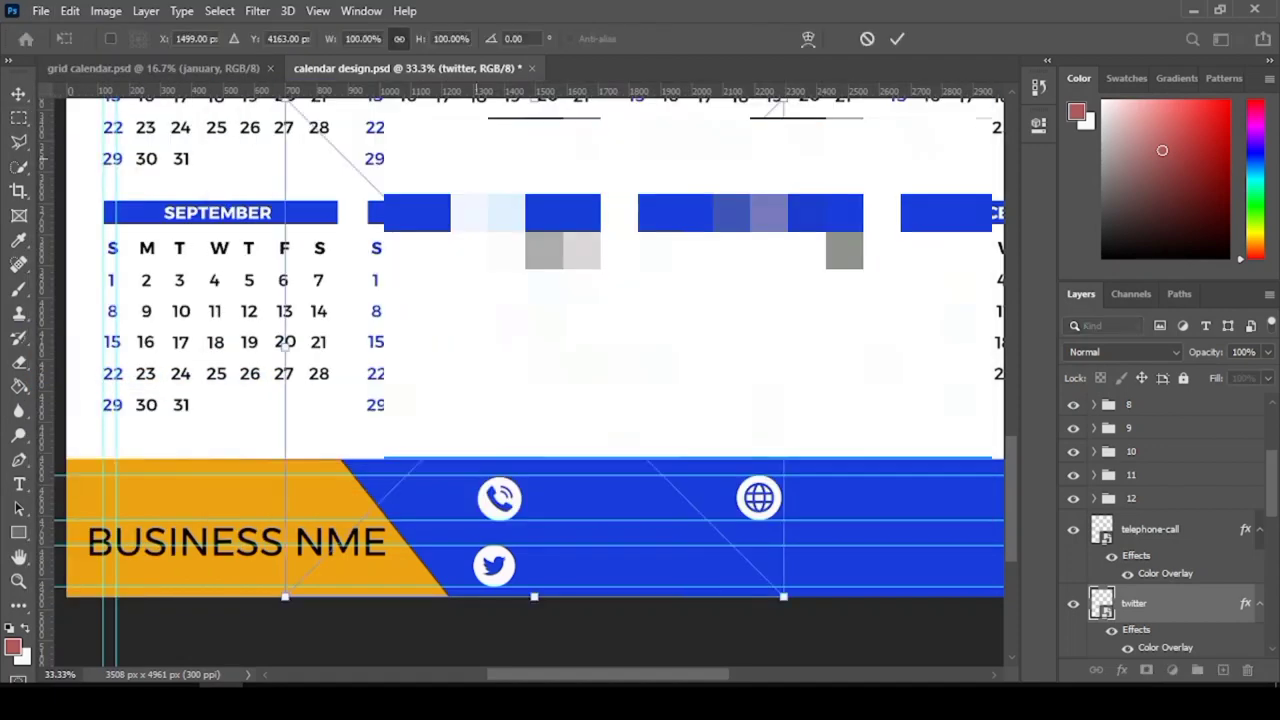
left_click_drag(366, 166, 790, 430)
left_click_drag(849, 366, 772, 576)
key("Return")
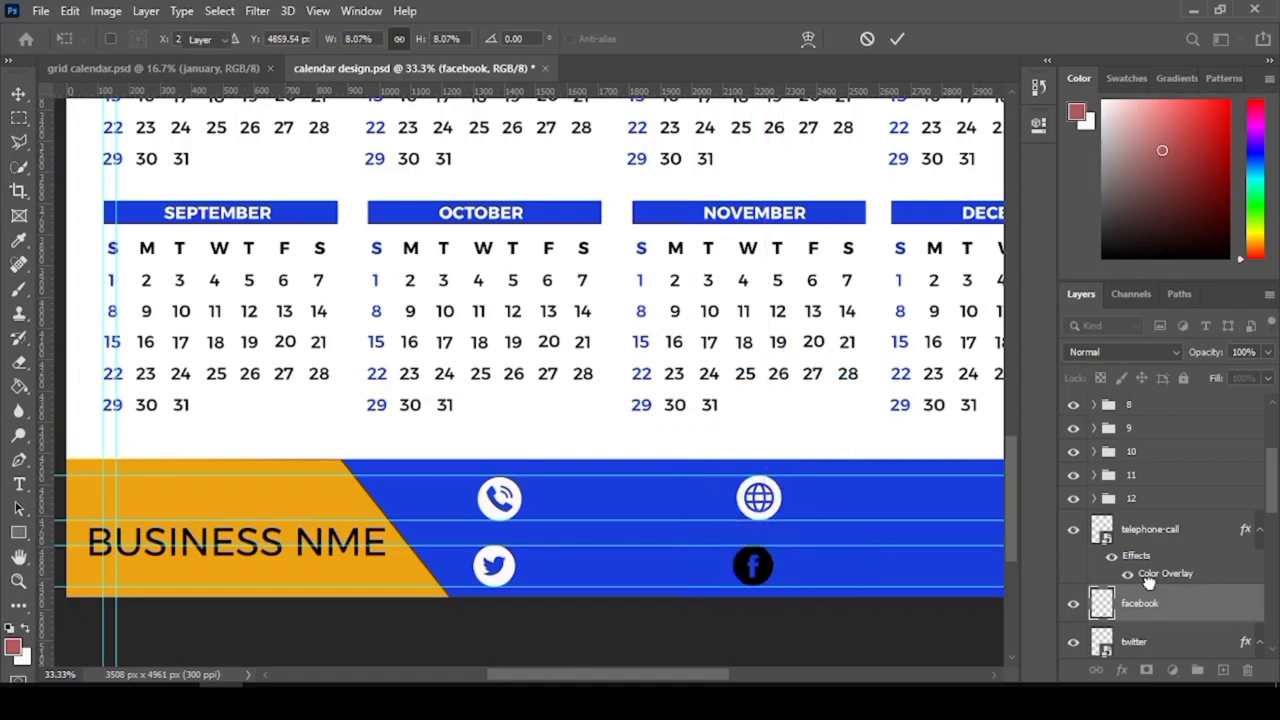
right_click(1143, 603)
left_click(1017, 509)
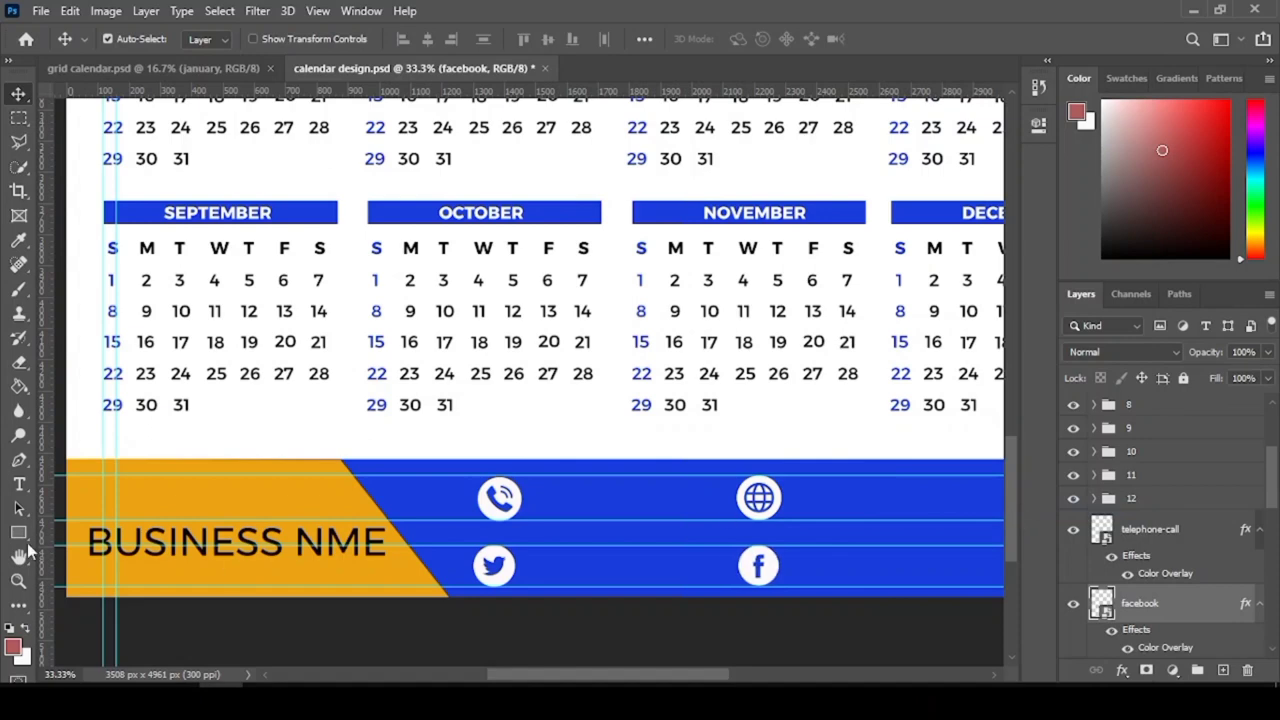
left_click(18, 580)
key("ctrl+0")
- Fill the light-blue header shape with the footer's dark blue
left_click(21, 98)
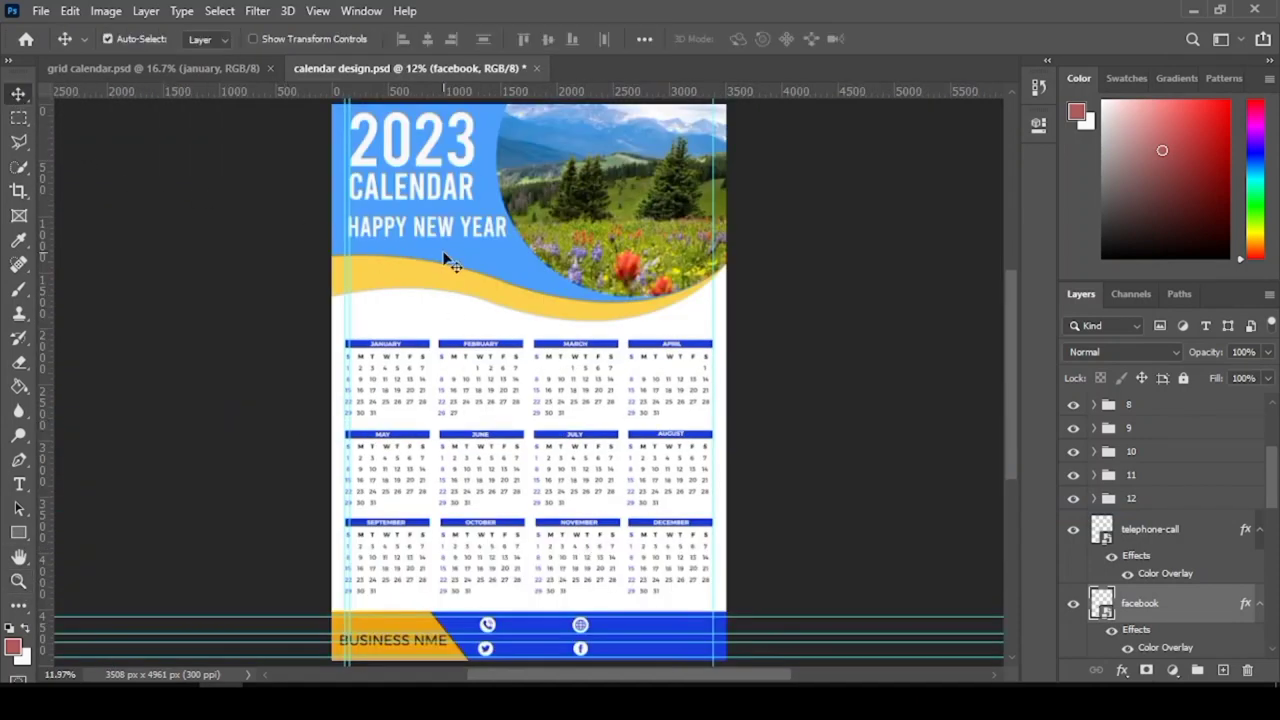
left_click(490, 256)
key("i")
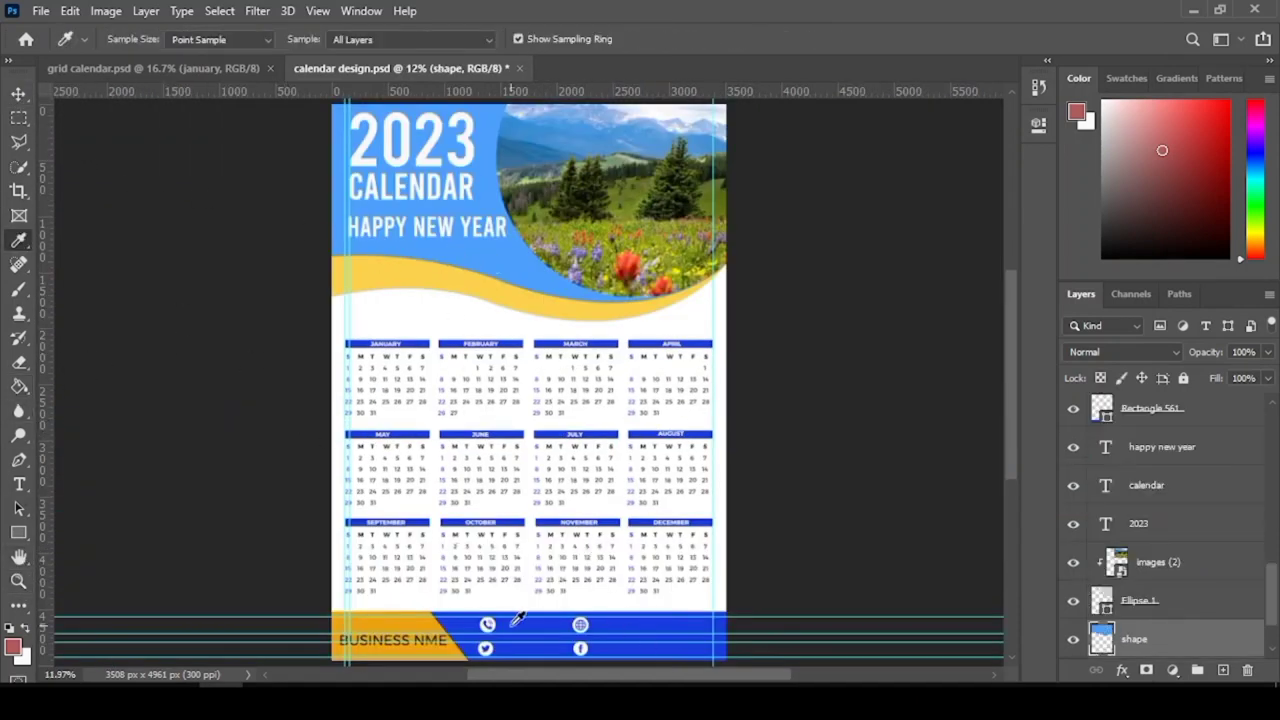
left_click(517, 625)
key("g")
left_click(457, 250)
key("v")
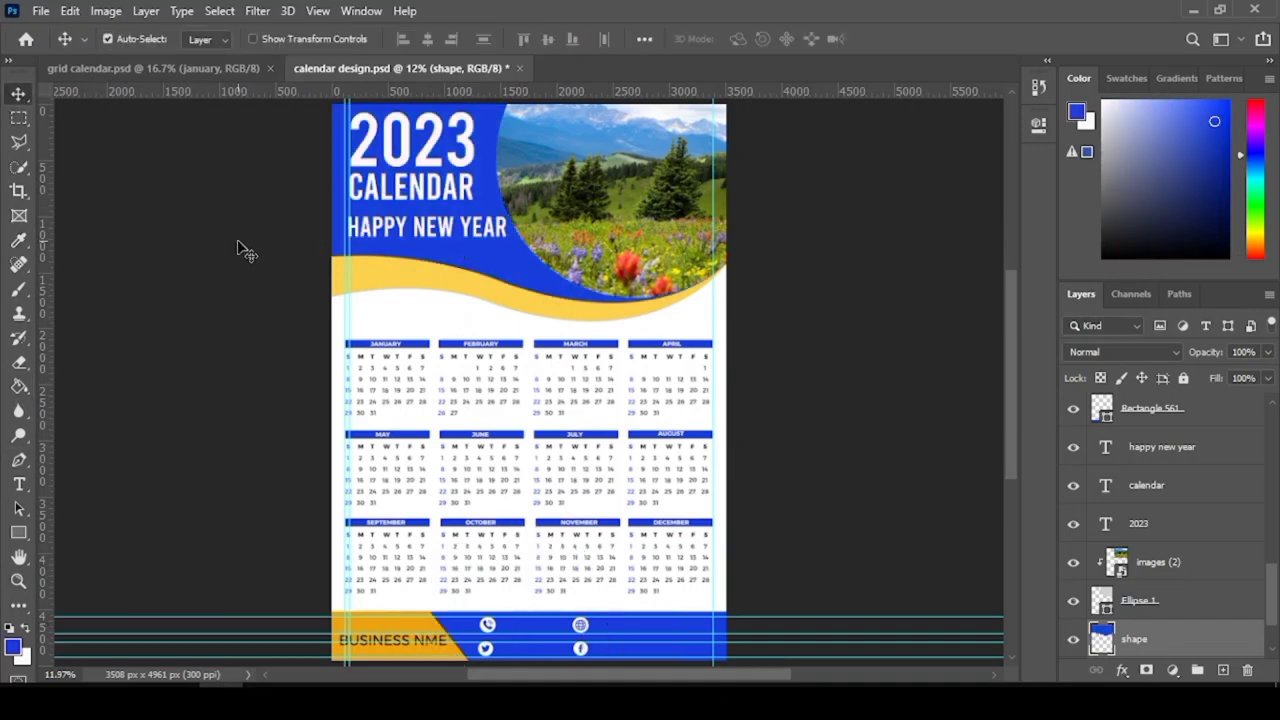
- Group the phone, globe, Twitter and Facebook icon layers into Group 2
scroll(514, 543, "up", 1)
scroll(474, 563, "down", 2)
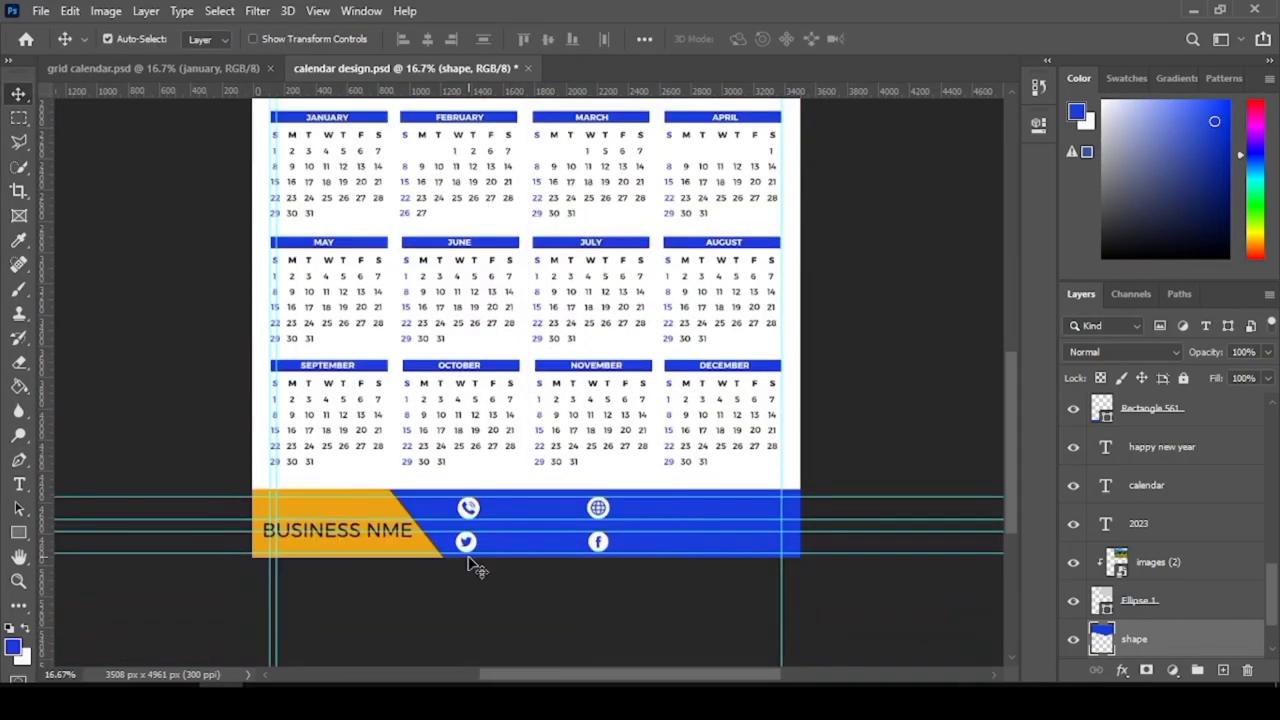
scroll(500, 537, "up", 2)
left_click_drag(430, 600, 955, 461)
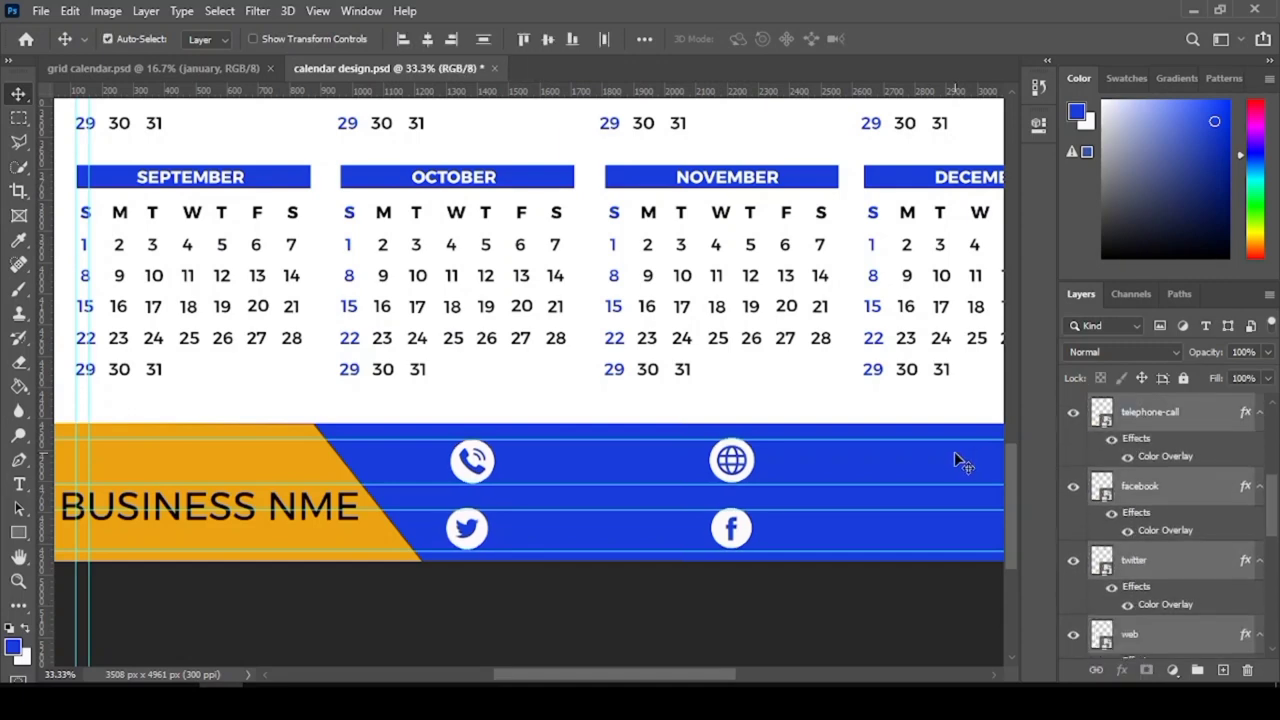
key("ctrl+g")
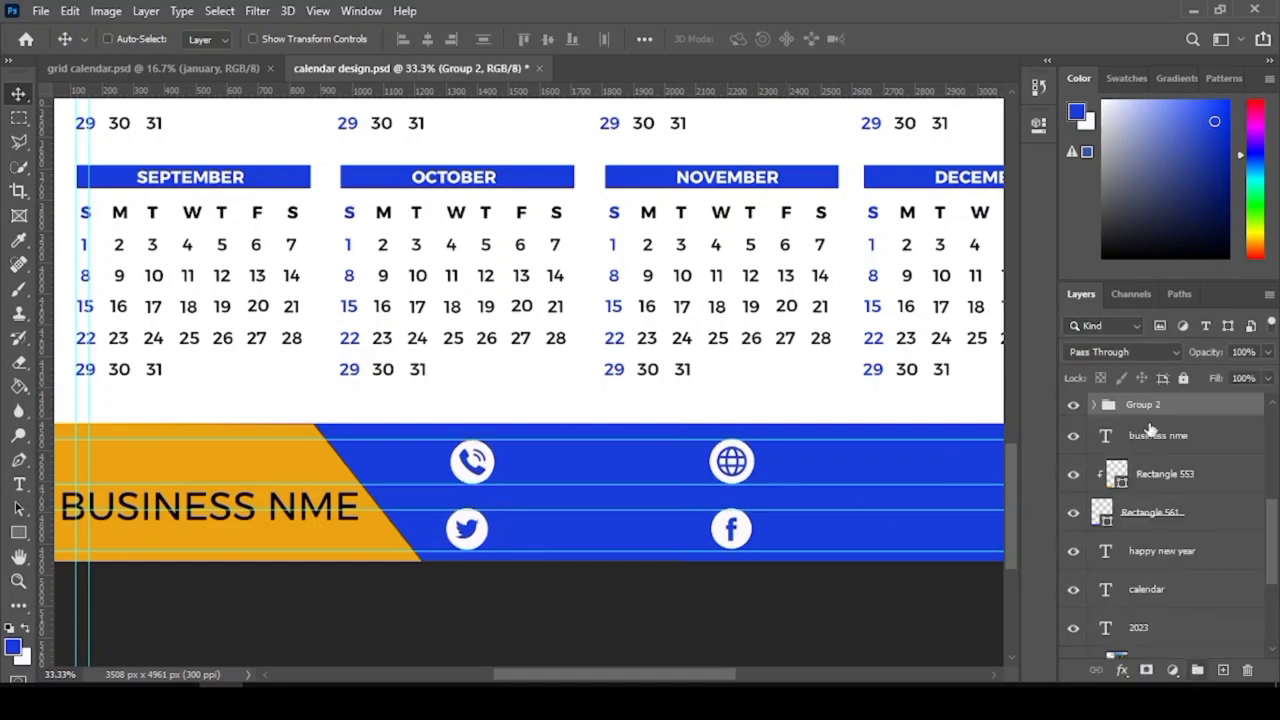
- Name the icon group 'icons' and add white phone number text beside the phone icon
type("icons")
key("Return")
left_click(18, 484)
left_click(100, 483)
left_click(511, 465)
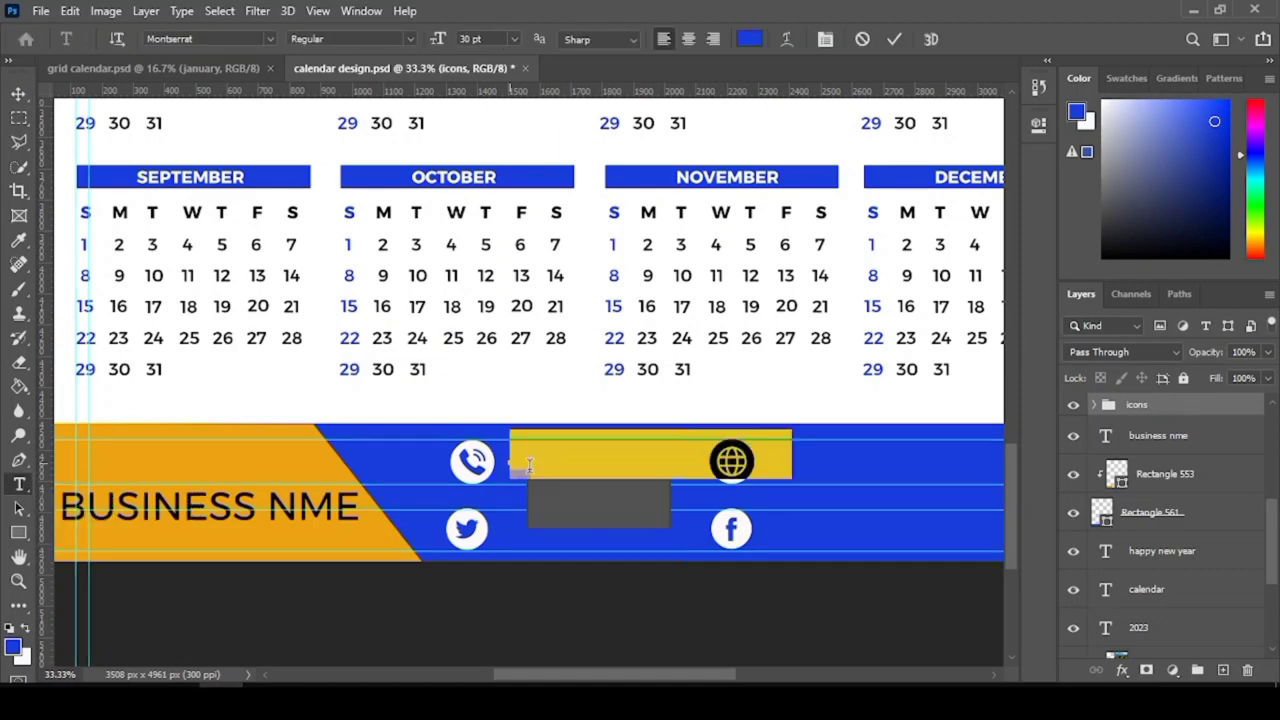
key("BackSpace")
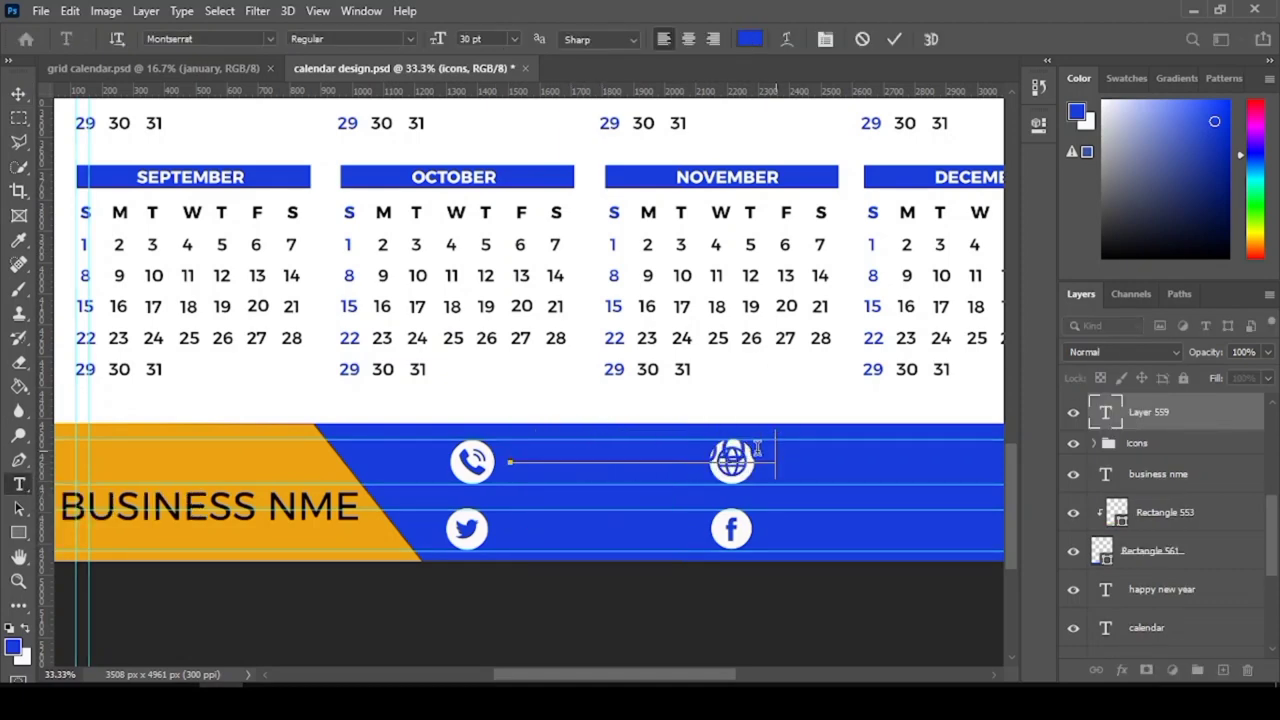
key("ctrl+a")
left_click(749, 39)
left_click(751, 145)
left_click(1168, 134)
left_click(894, 39)
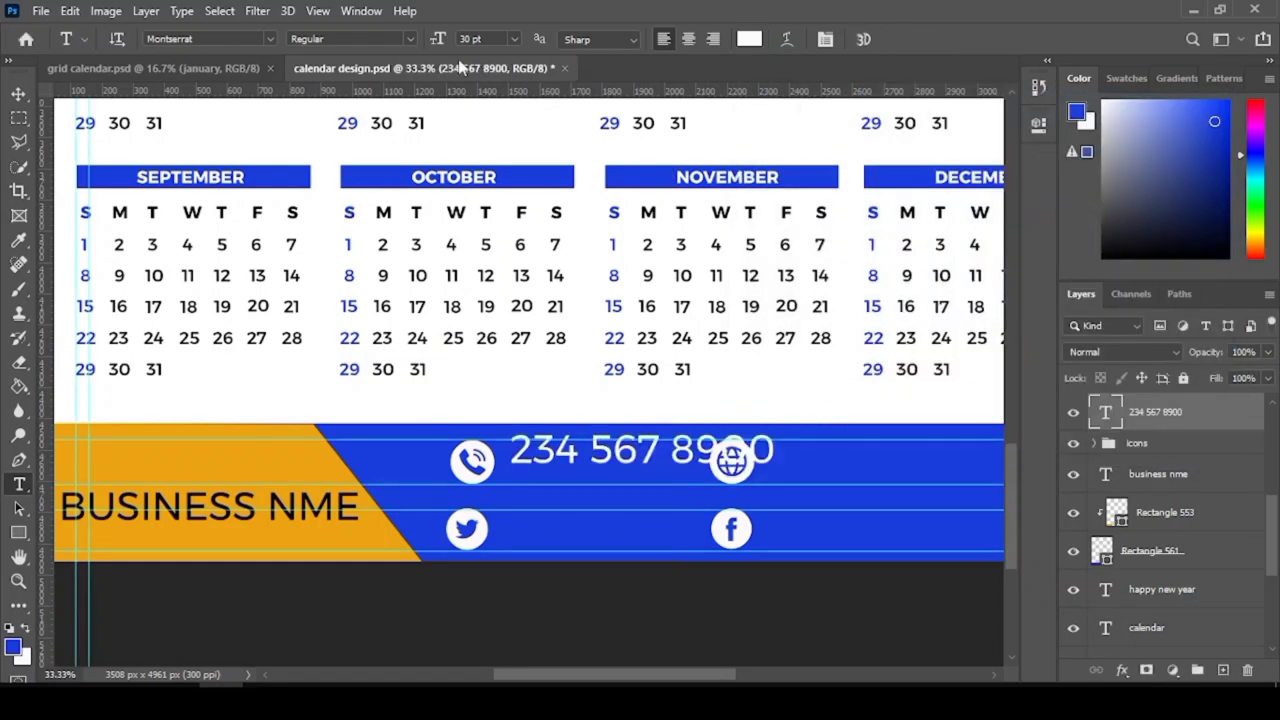
- Set the phone number text to 18 pt
left_click(514, 39)
left_click(489, 136)
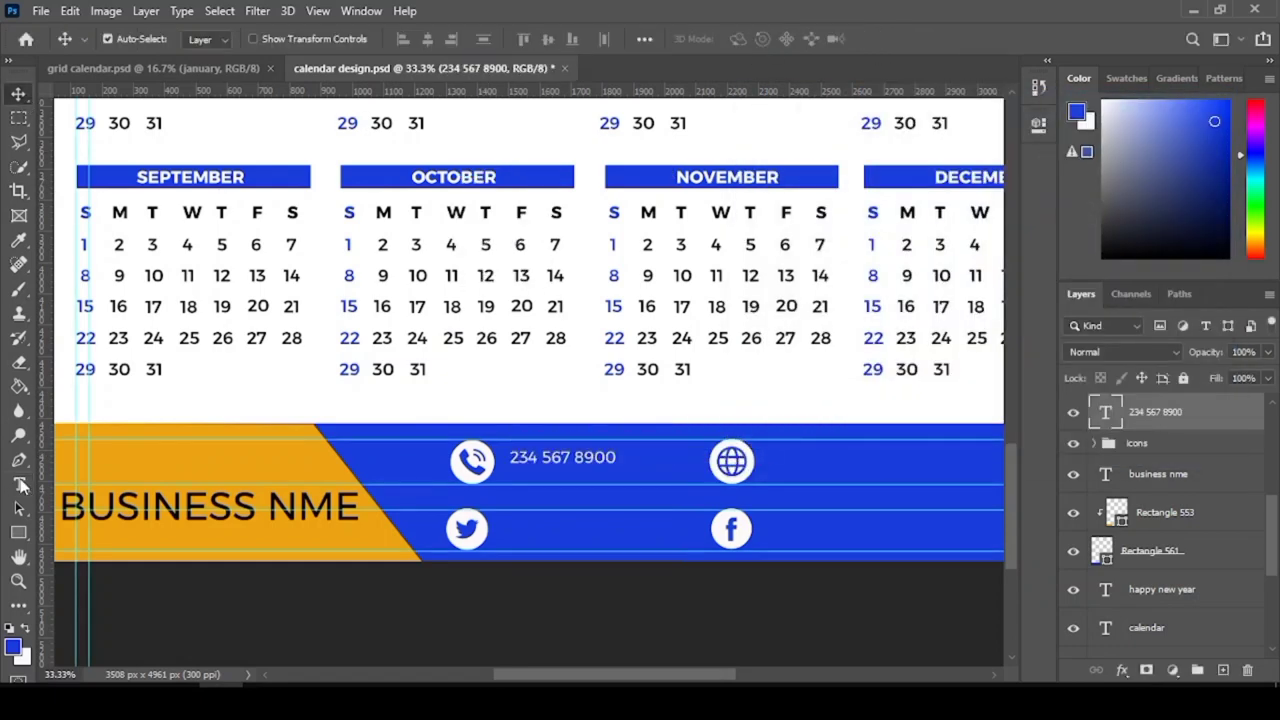
left_click(514, 39)
left_click(487, 164)
left_click(514, 39)
left_click(487, 182)
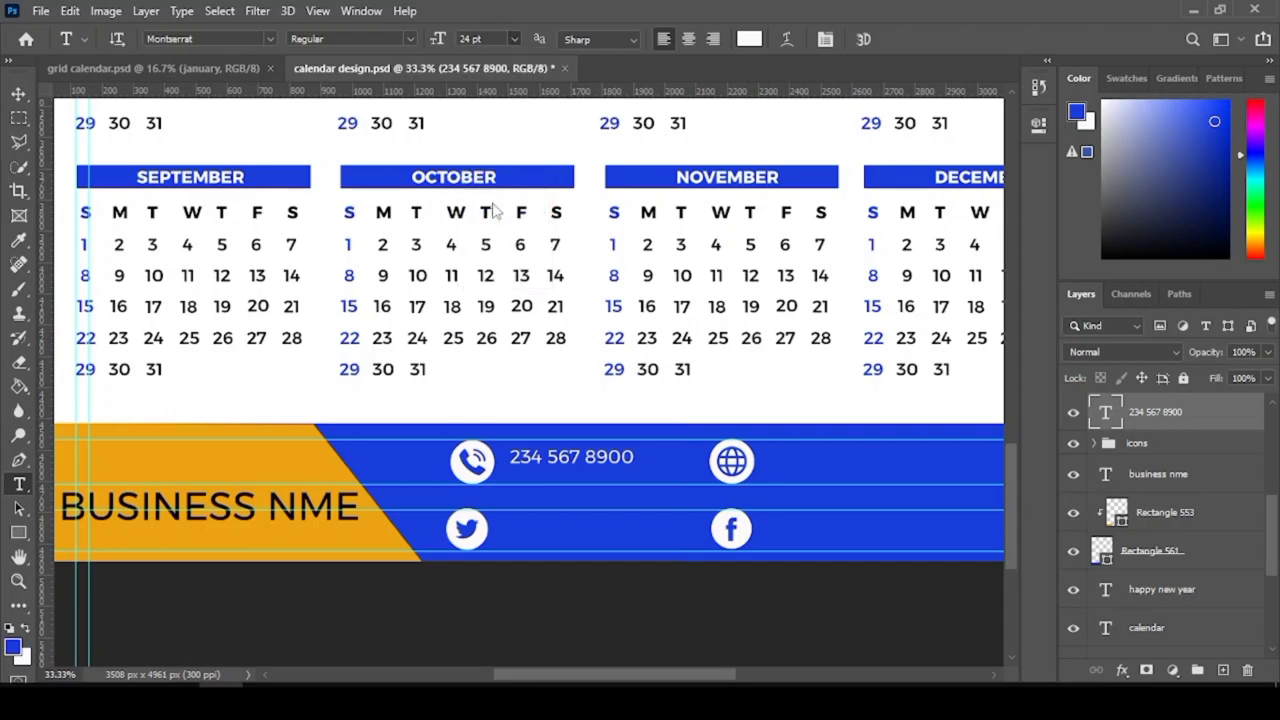
left_click(514, 39)
left_click(489, 182)
- Duplicate the phone number text beside the Twitter icon and start retyping it
key("v")
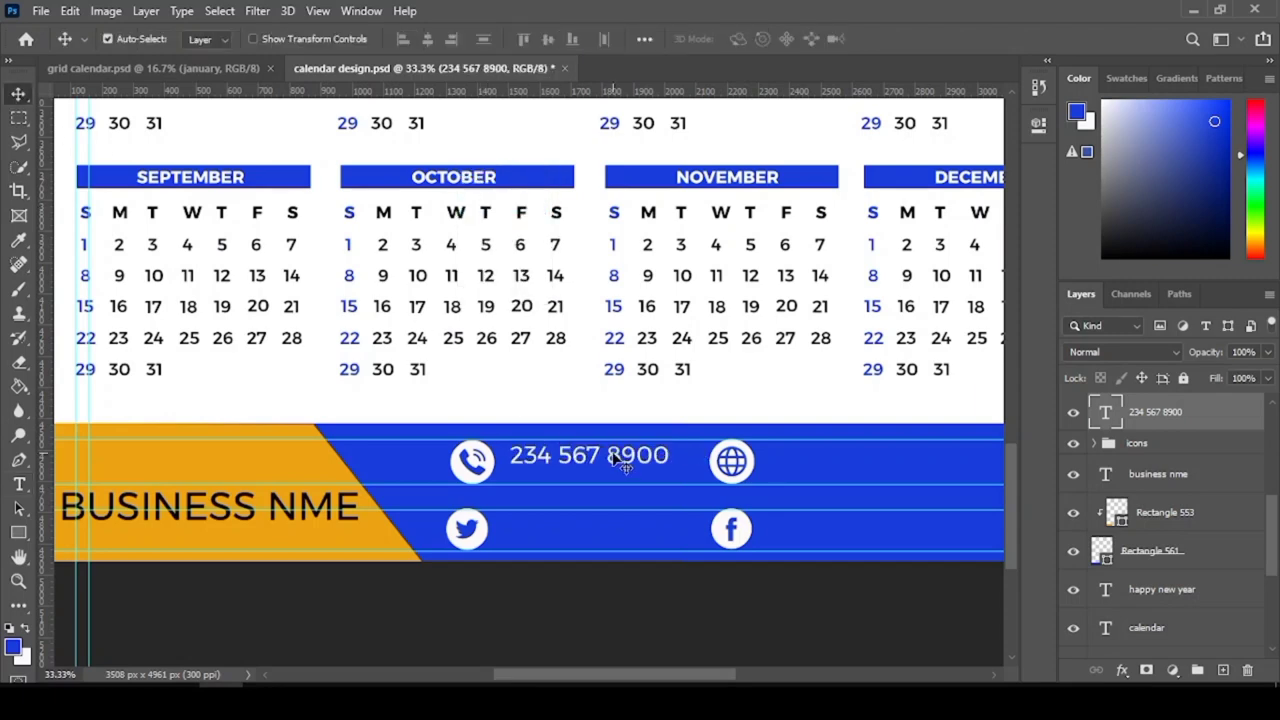
left_click_drag(622, 457, 578, 539)
key("ctrl+t")
key("Return")
double_click(636, 540)
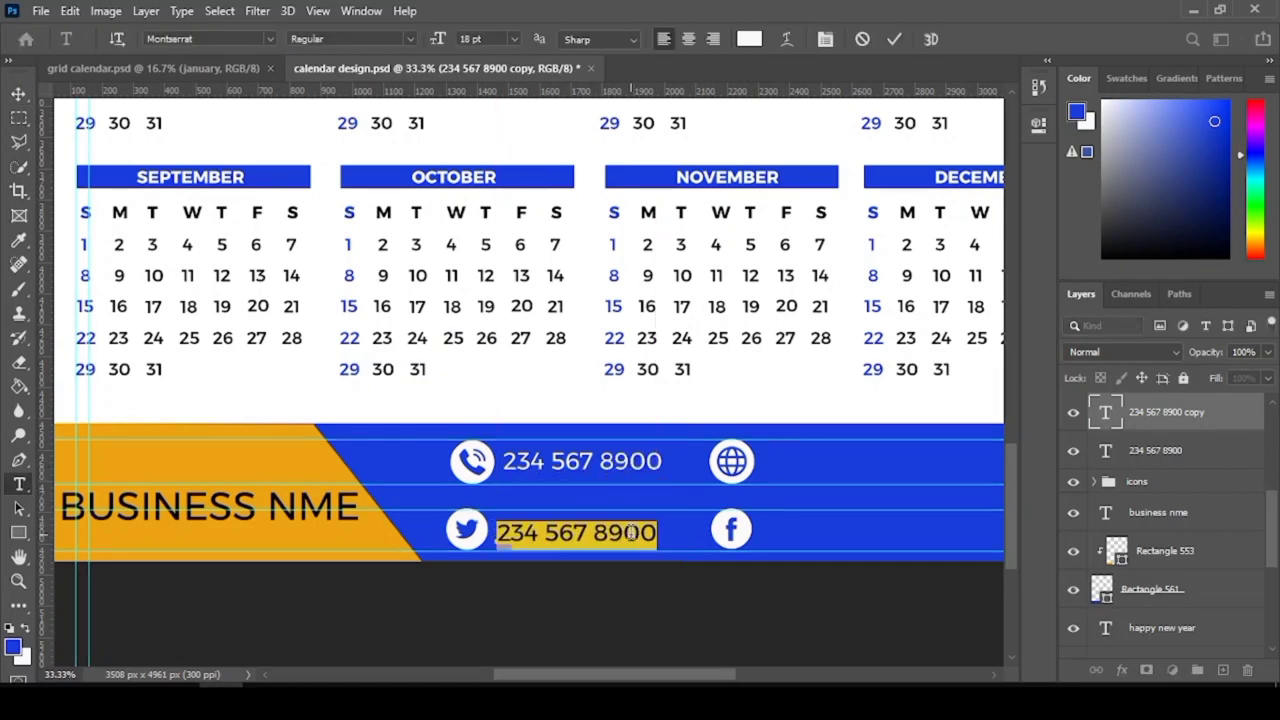
type("TWITT")
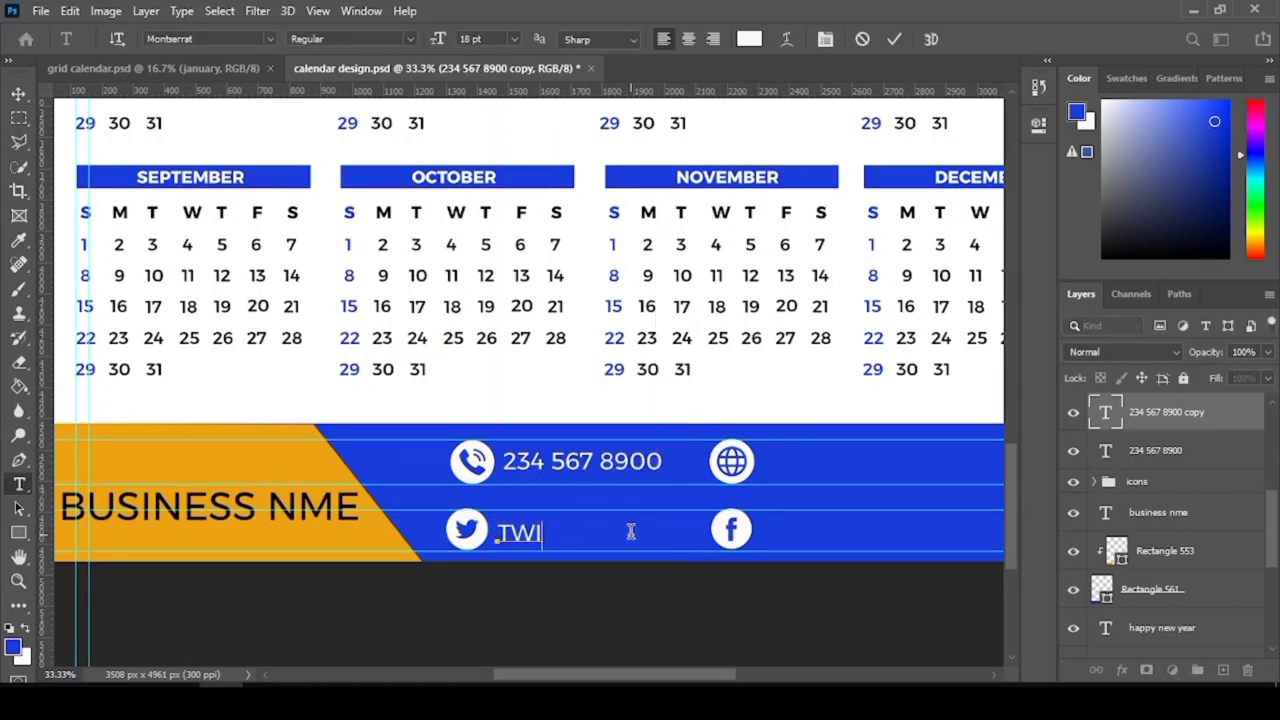
left_click(893, 39)
key("v")
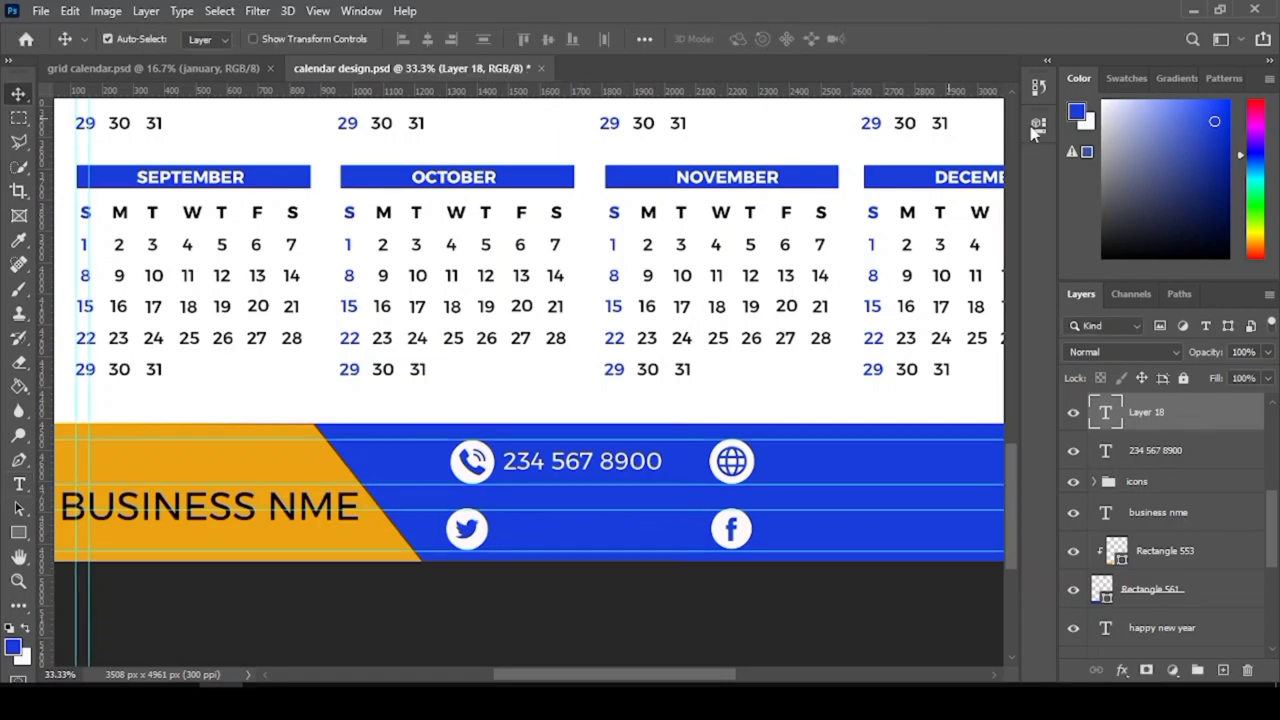
left_click(777, 295)
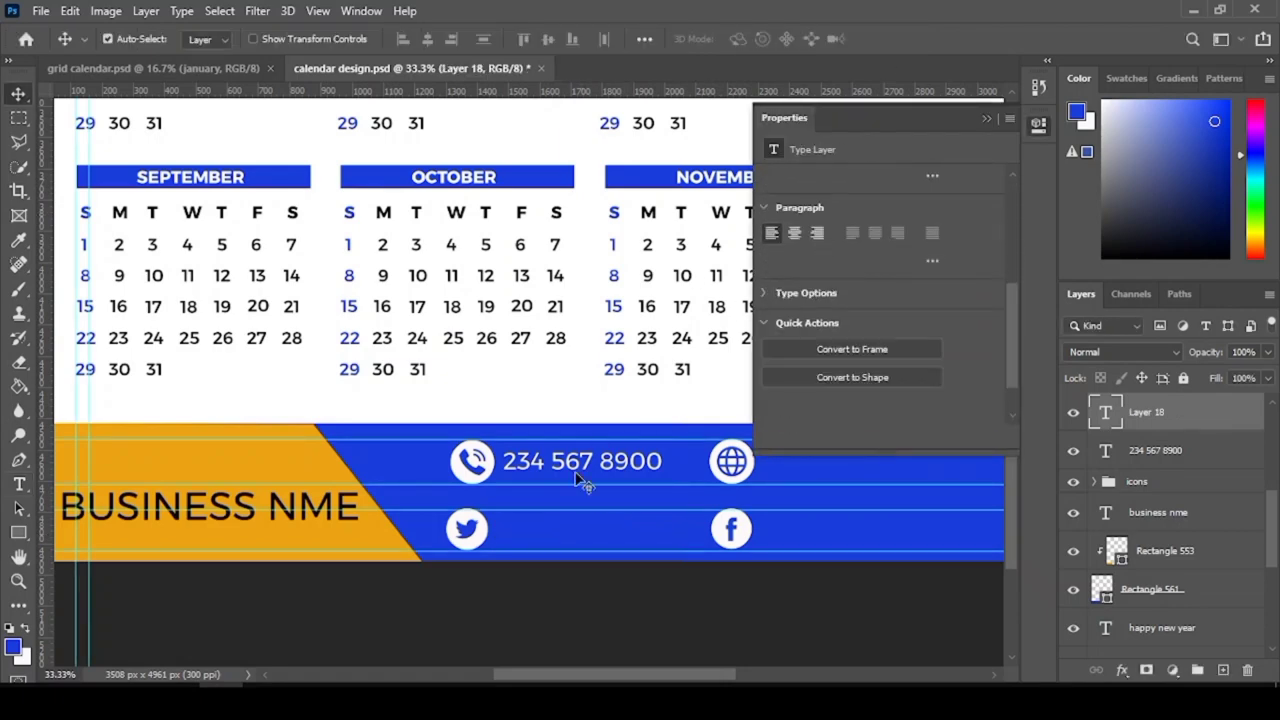
left_click(586, 483)
left_click(985, 118)
left_click(1150, 418)
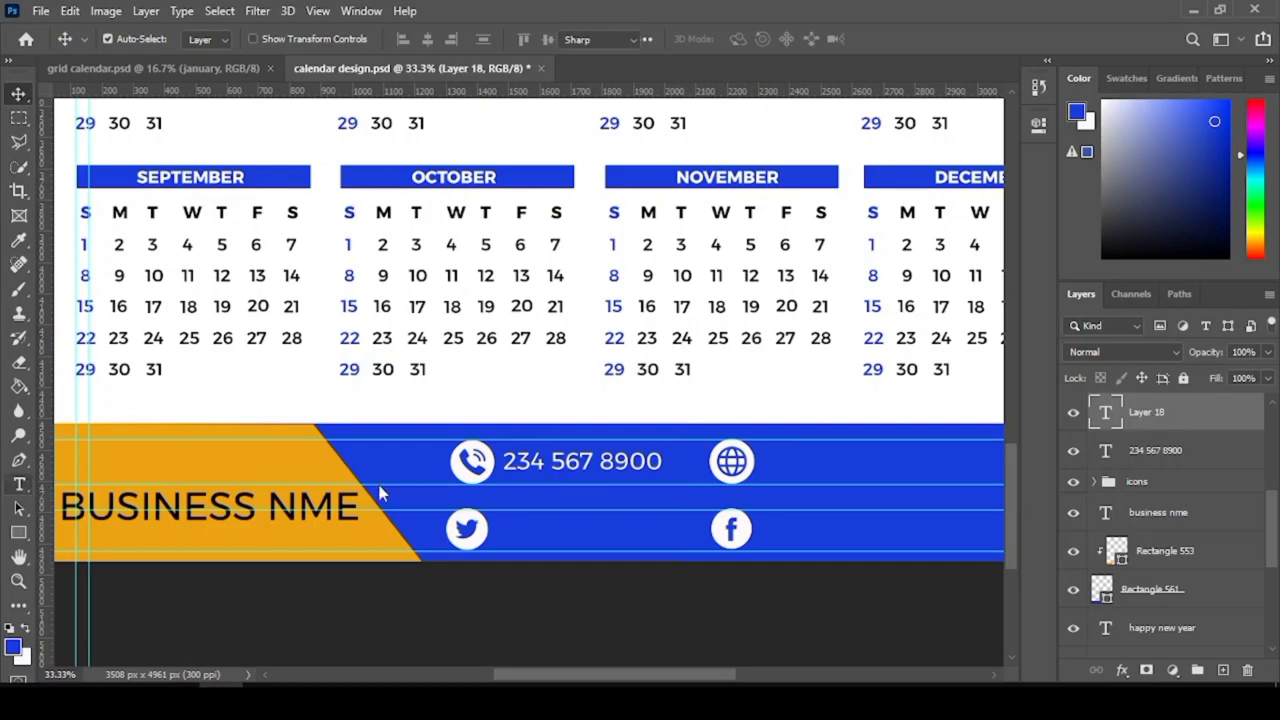
- Add twitter.com/name beside the Twitter icon
key("t")
left_click(503, 528)
type("twitter.com/name")
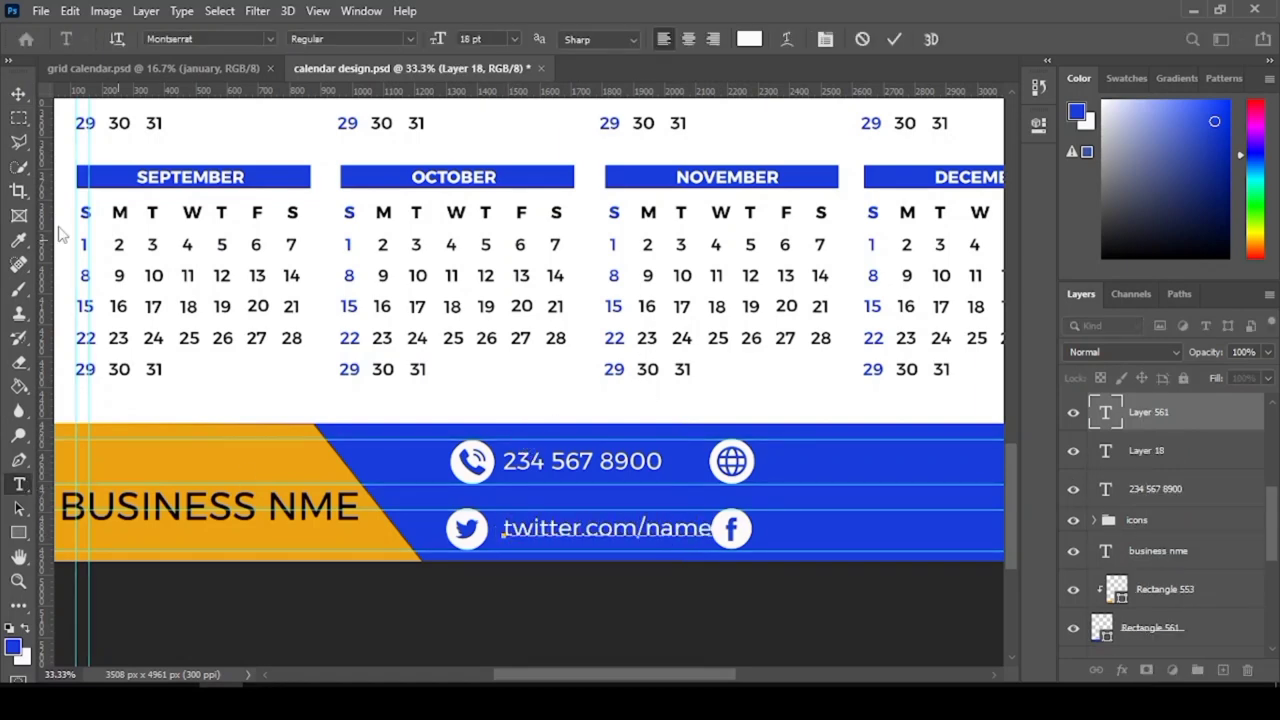
left_click(18, 93)
- Nudge the Facebook and web icons to the right to make room
left_click(1180, 451)
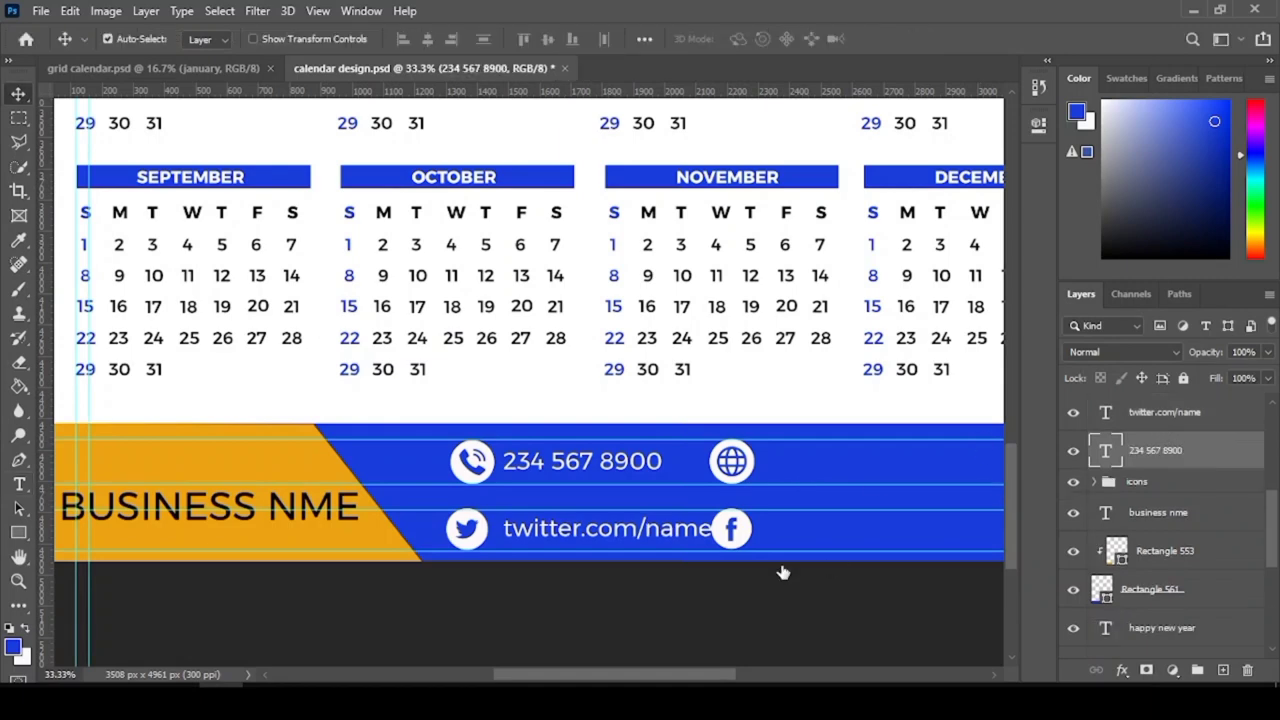
left_click(738, 528)
scroll(1160, 560, "down", 2)
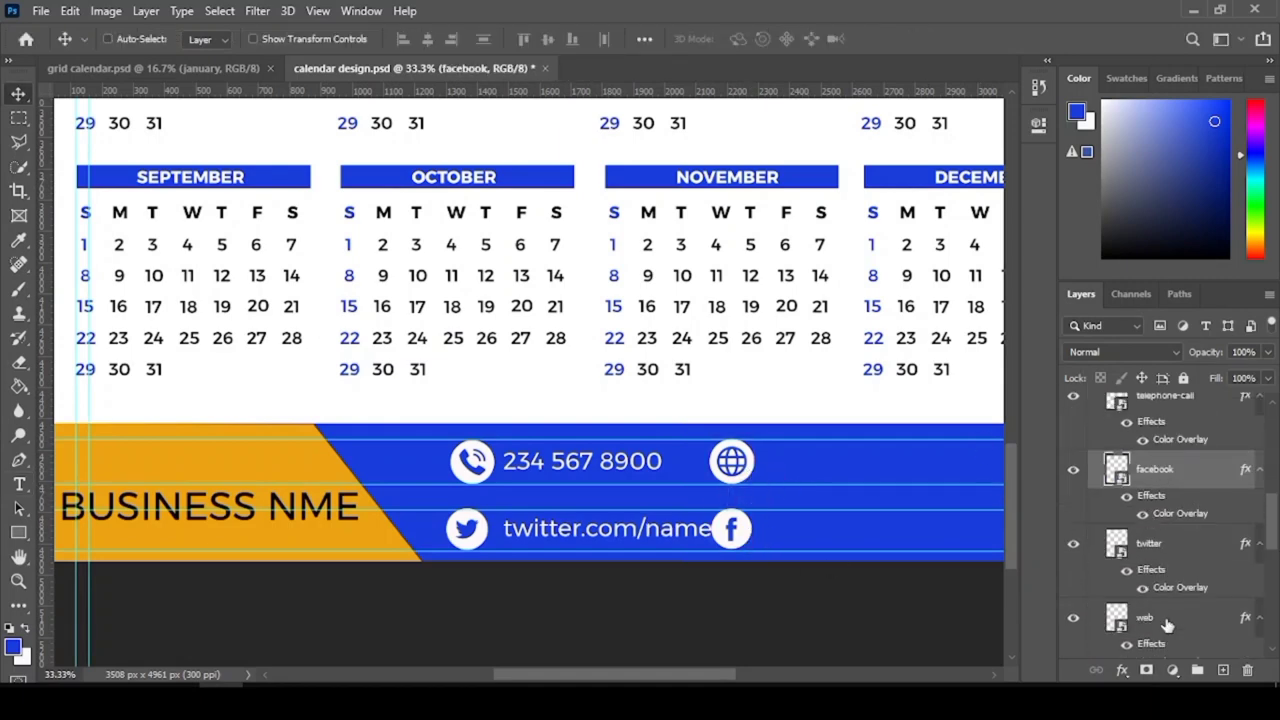
left_click(1160, 620, "ctrl")
key("shift+Right")
key("shift+Right")
key("shift+Right")
left_click(18, 483)
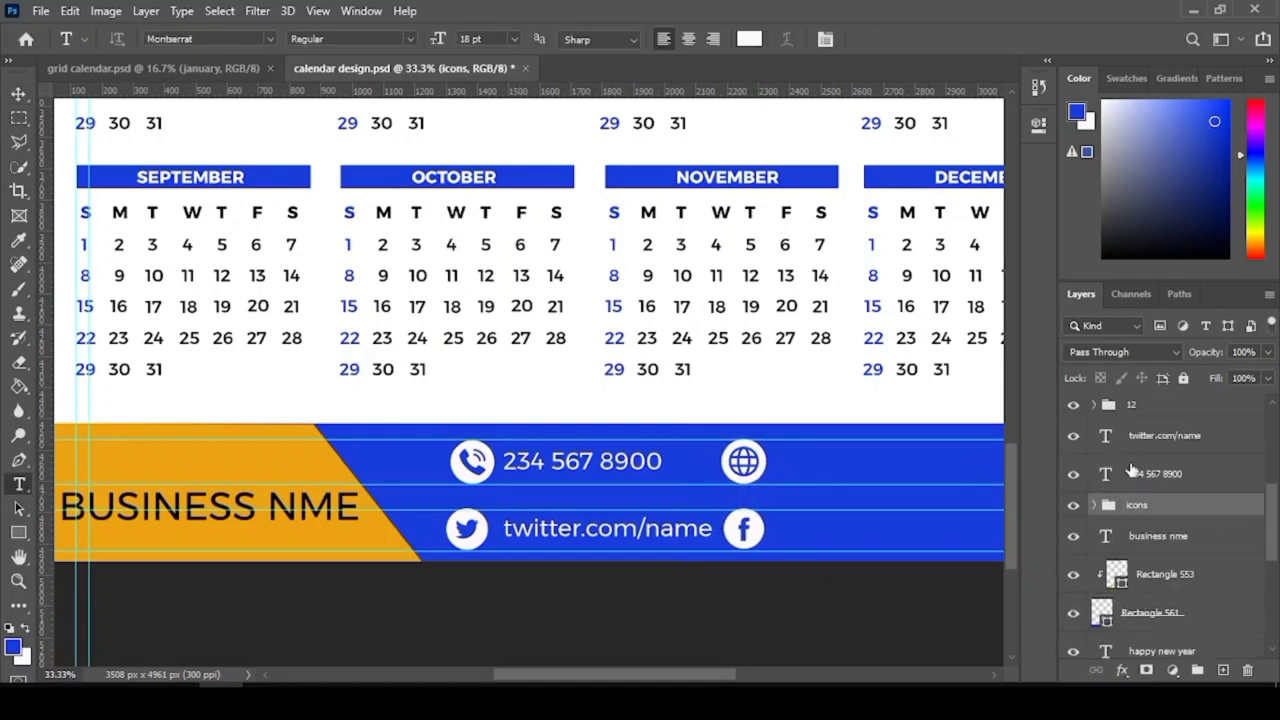
- Add websitename.com right beside the globe icon
left_click(1165, 435)
left_click(799, 461)
type("websitena")
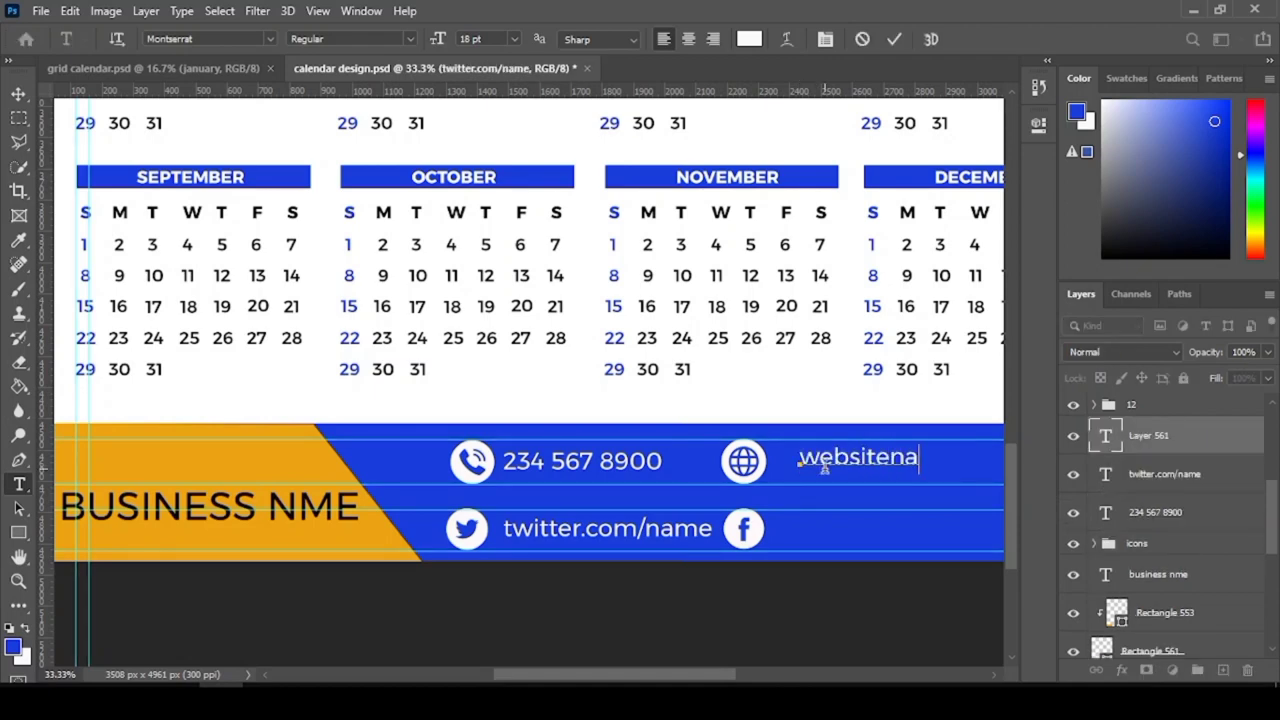
type("me.com")
left_click(18, 92)
left_click_drag(843, 464, 826, 470)
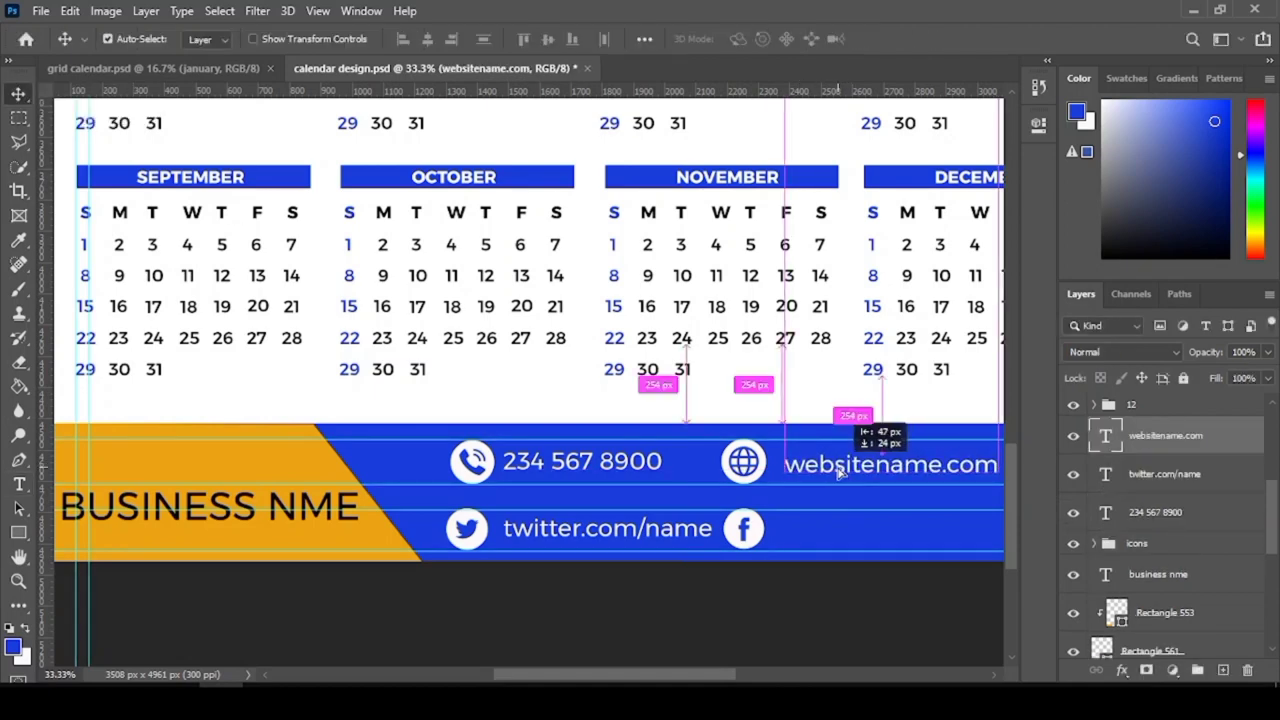
- Add facebook.com/name beside the Facebook icon and view the whole poster
right_click(18, 483)
left_click(110, 487)
left_click(792, 533)
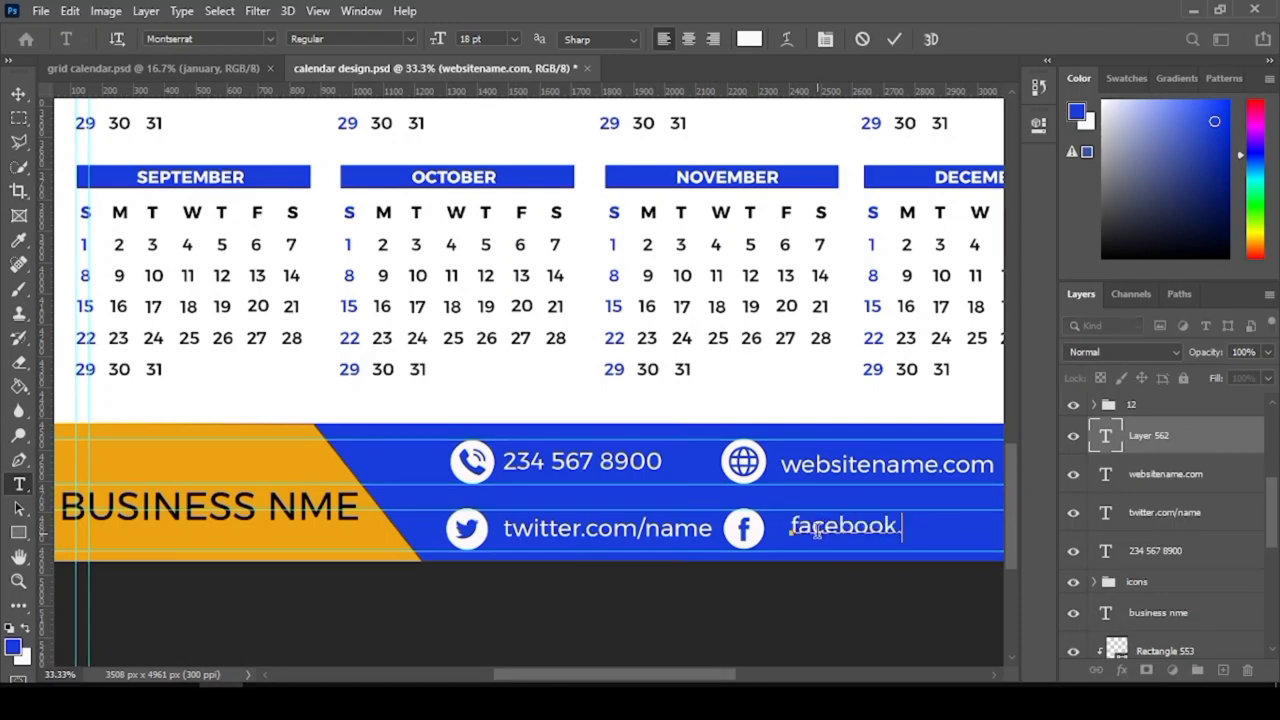
type("facebook.com/name")
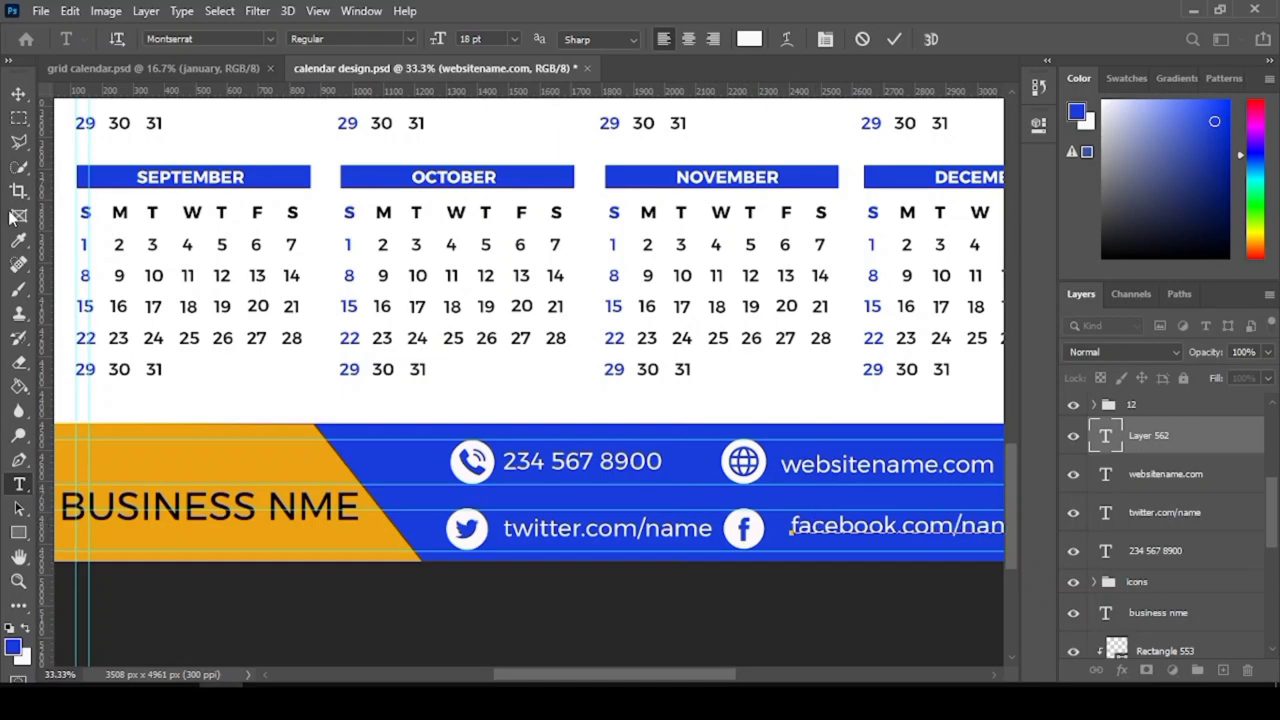
left_click(18, 92)
key("z")
key("ctrl+0")
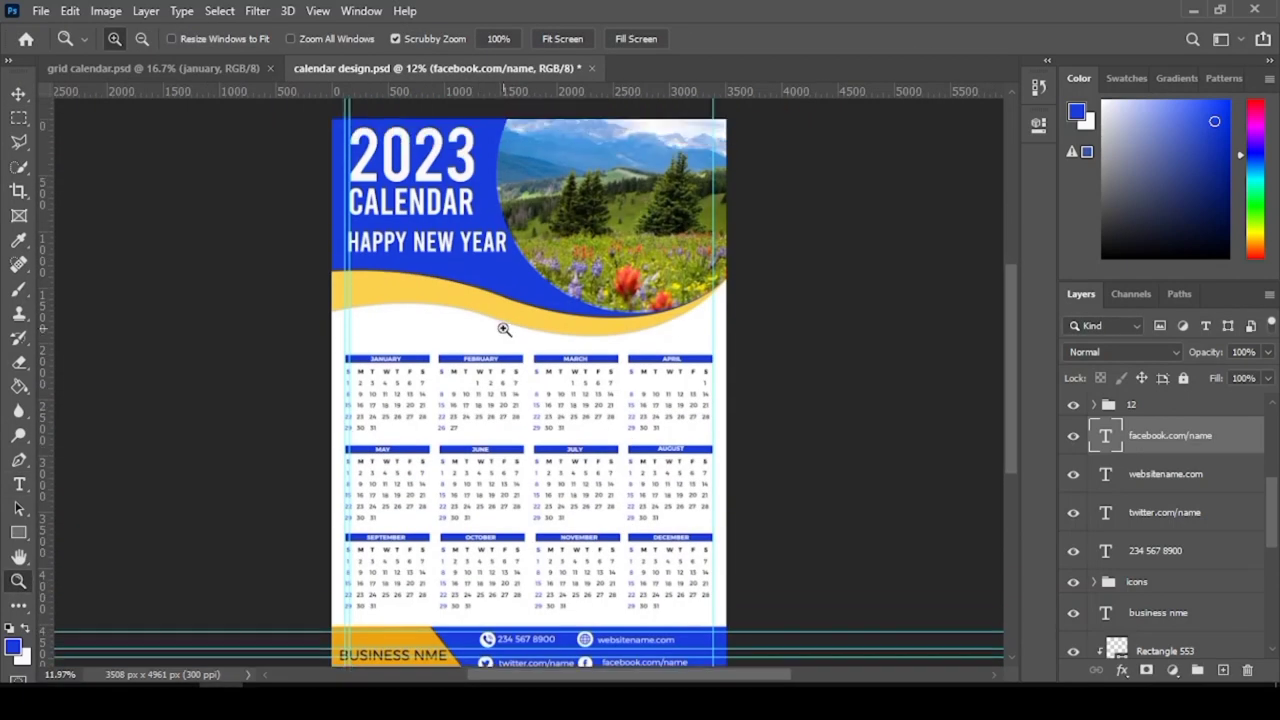
- Fix BUSINESS NME to BUSINESS NAME on two lines and move it up-right in the orange block
scroll(504, 329, "down", 3)
left_click(567, 575)
key("v")
left_click(339, 576)
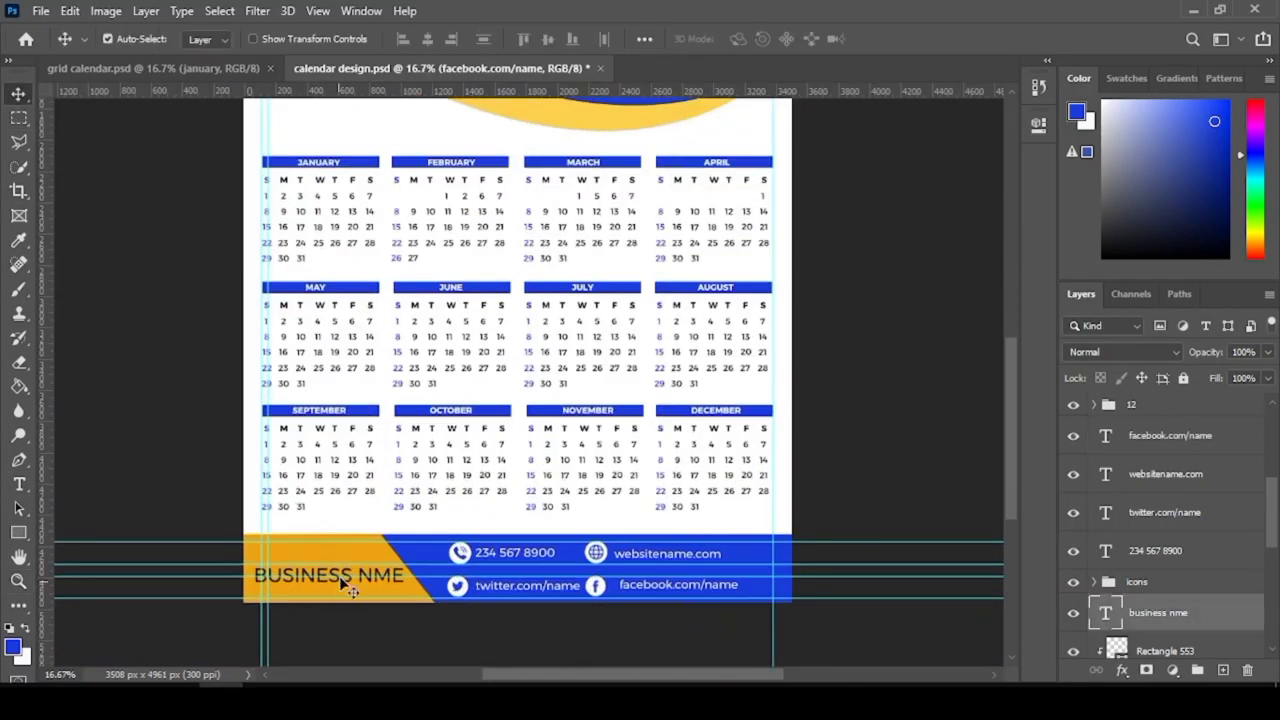
double_click(374, 576)
left_click(18, 92)
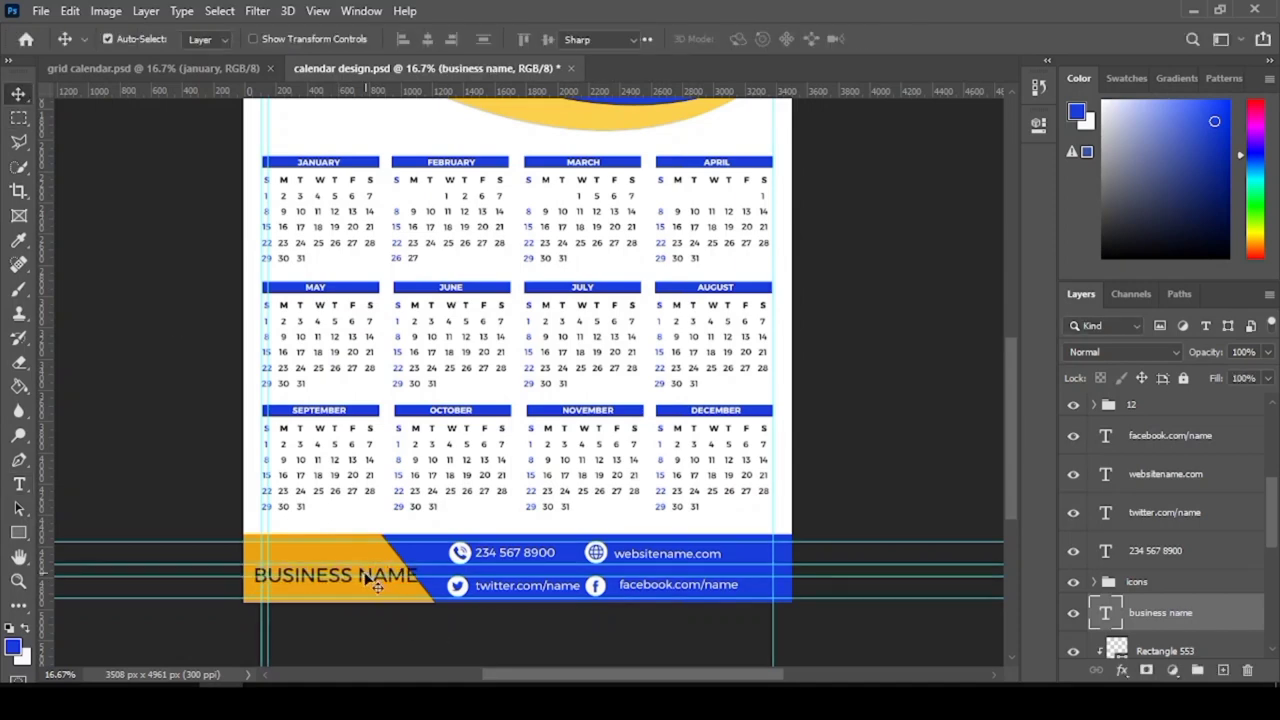
double_click(376, 587)
key("Return")
left_click(18, 92)
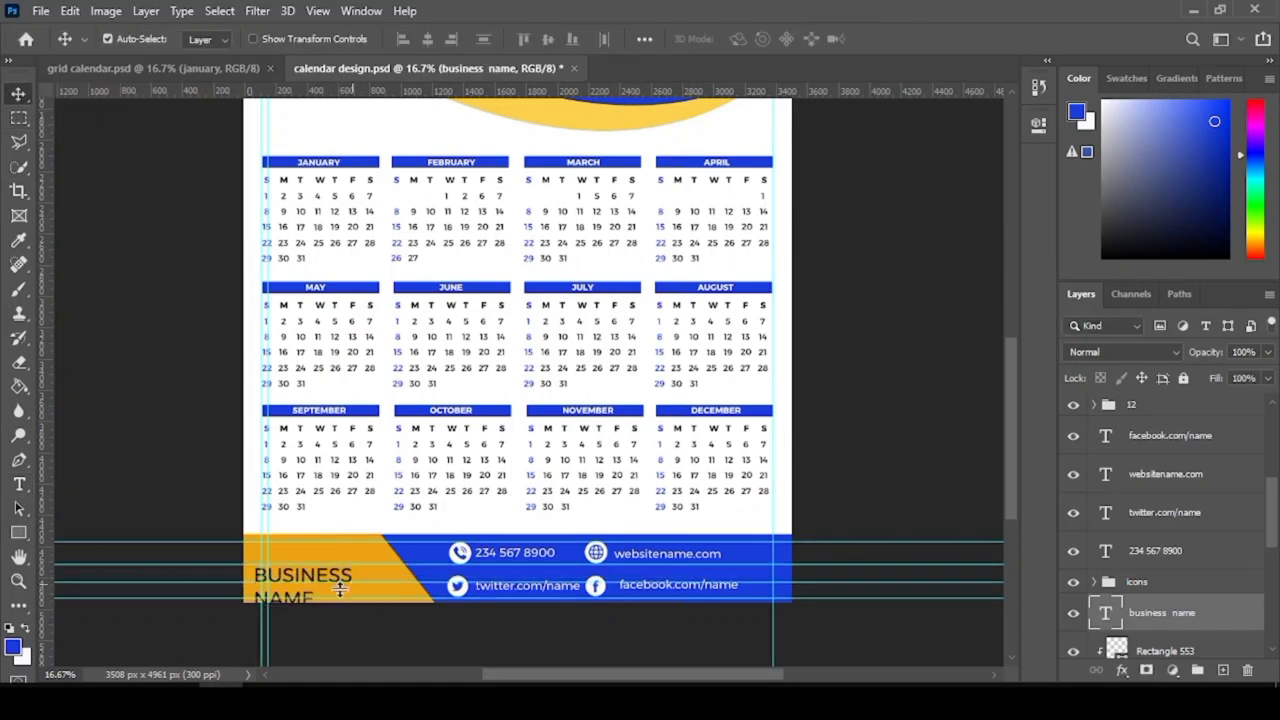
scroll(340, 590, "up", 2)
left_click_drag(368, 560, 402, 518)
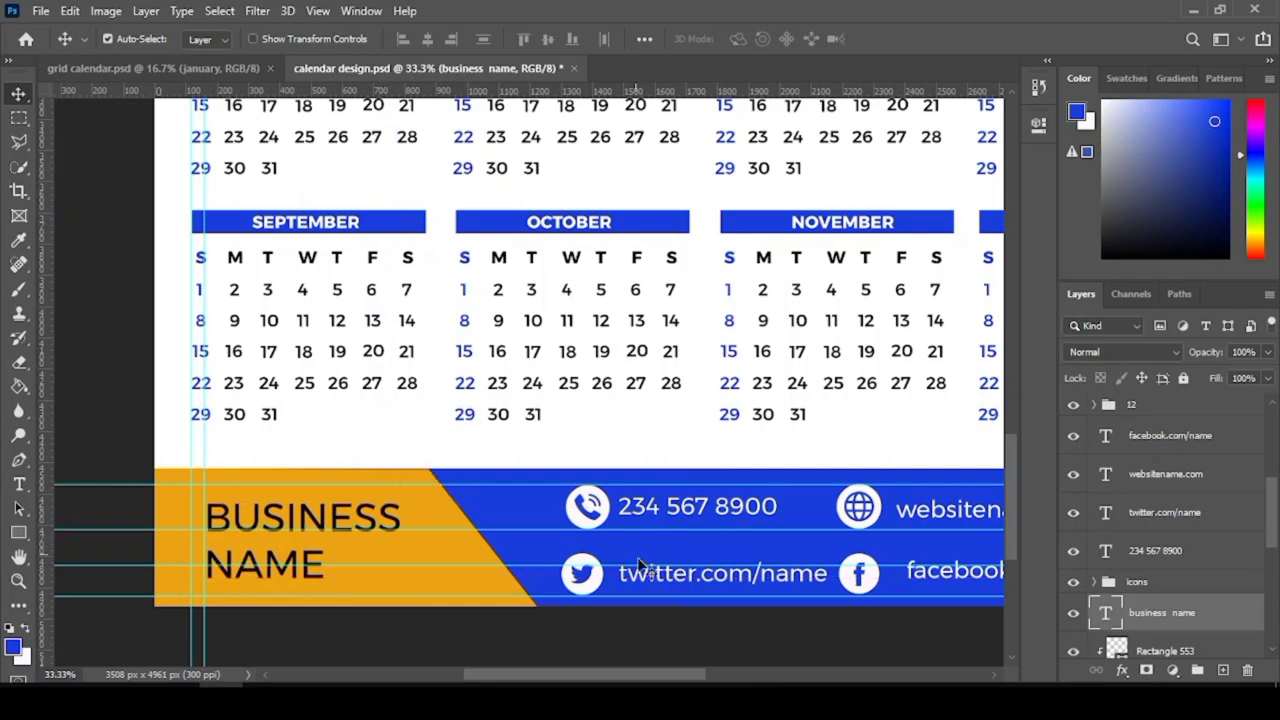
- Line up facebook.com/name level with twitter.com/name on the lower row
scroll(640, 565, "right", 3)
left_click(652, 588)
left_click_drag(514, 573, 514, 578)
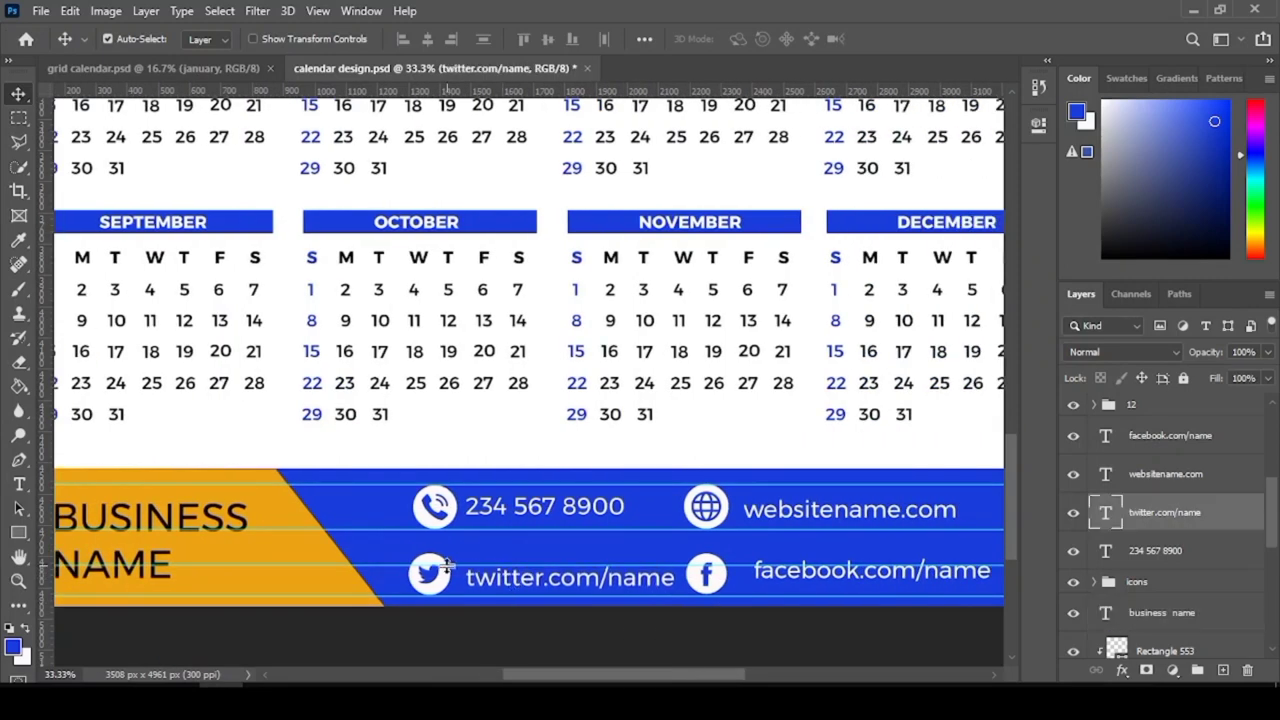
left_click_drag(764, 566, 764, 546)
scroll(705, 573, "down", 1)
left_click(657, 550)
left_click(520, 555)
left_click_drag(520, 555, 522, 555)
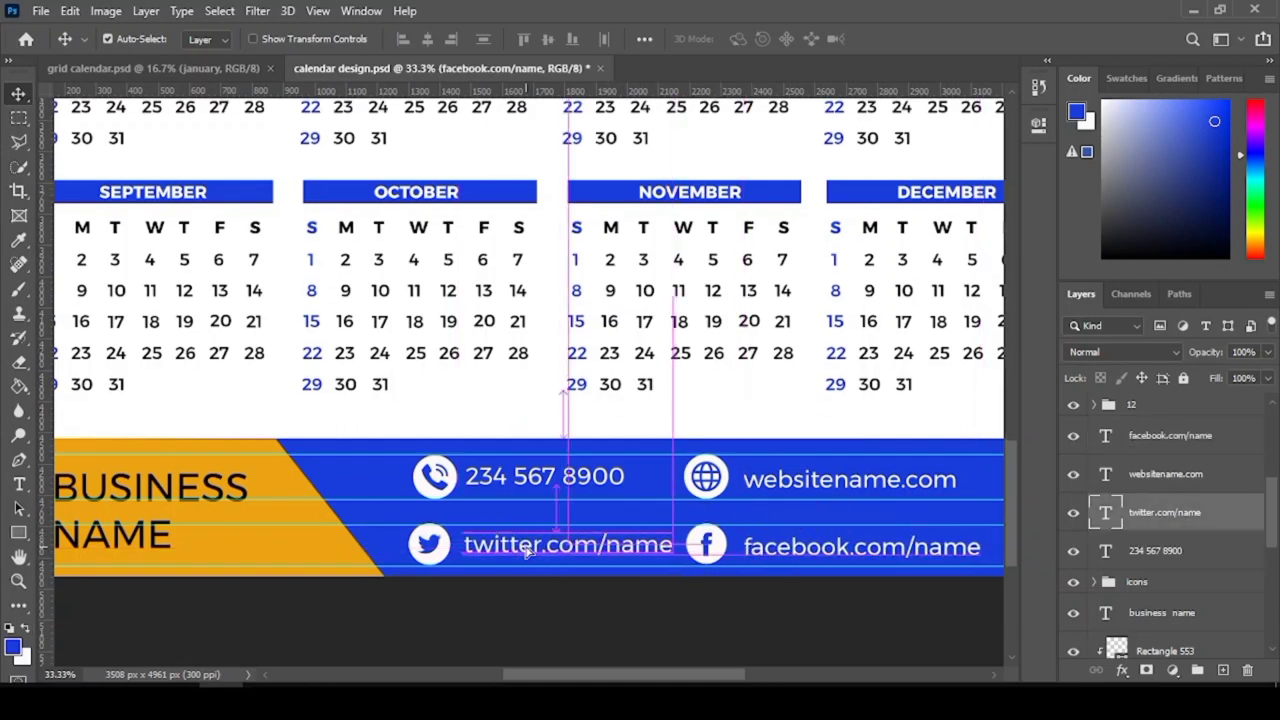
- Check the icon column alignment with a vertical guide, then zoom out to the whole poster
left_click(432, 544)
left_click_drag(45, 440, 453, 440)
left_click(446, 494)
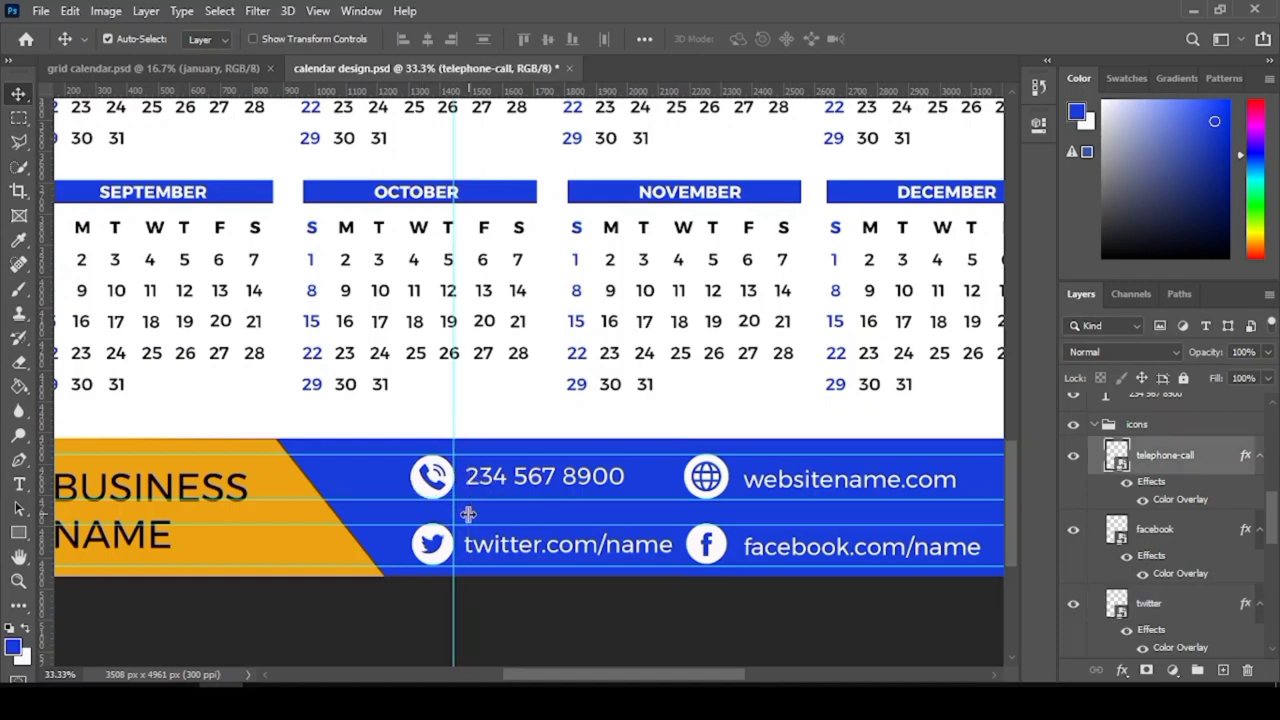
left_click_drag(468, 513, 728, 663)
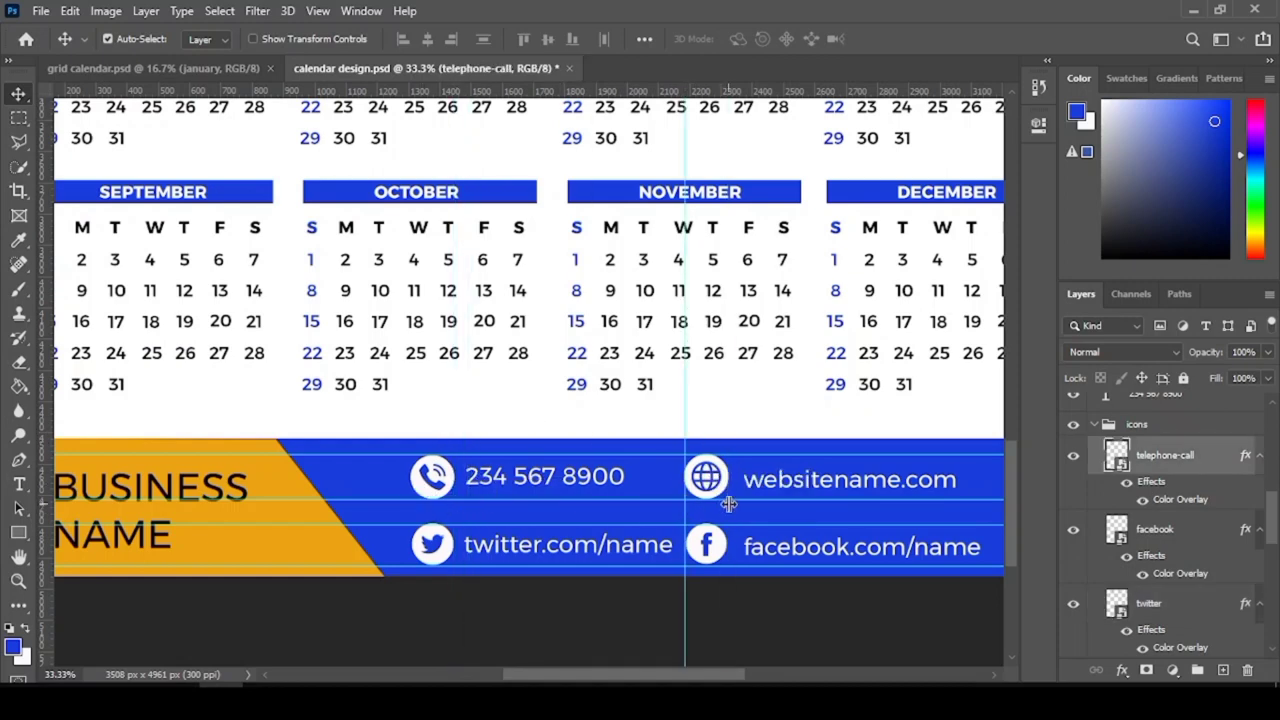
left_click(20, 583)
left_click_drag(330, 440, 261, 419)
- Nudge HAPPY NEW YEAR and CALENDAR left to share one edge, restoring accidentally deleted CALENDAR text
left_click(457, 223)
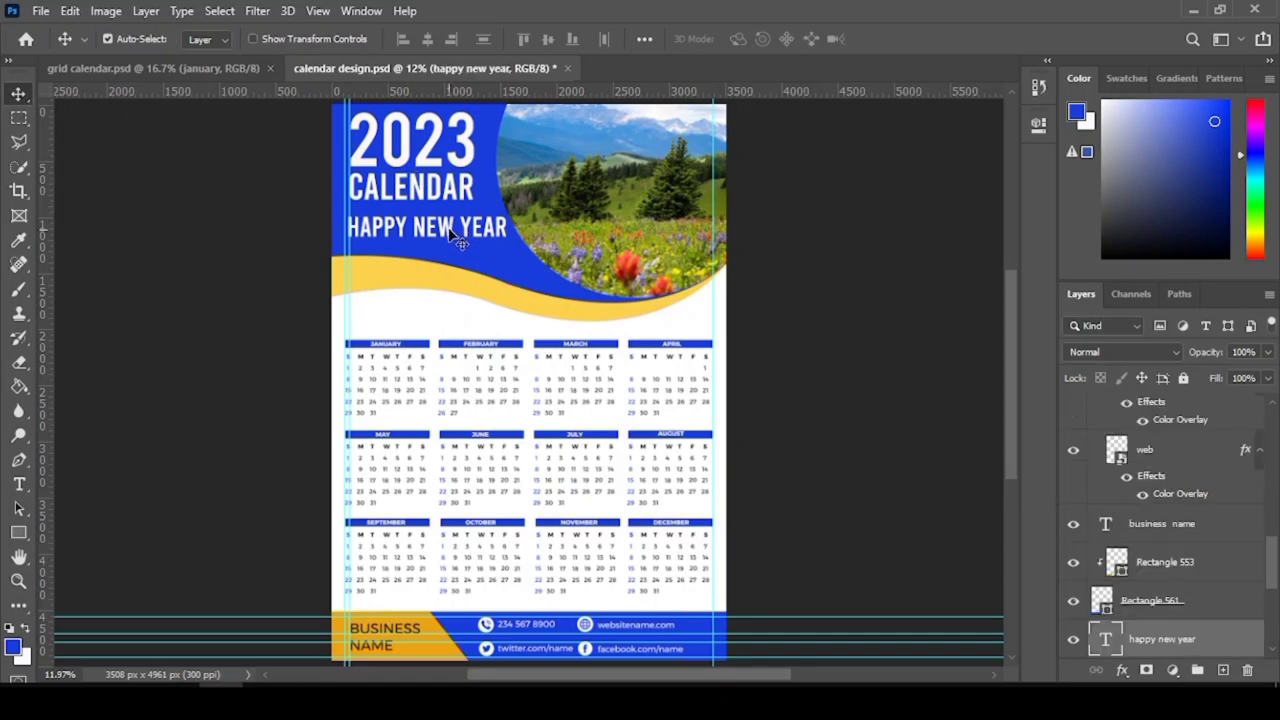
left_click_drag(466, 229, 464, 232)
scroll(390, 195, "up", 2)
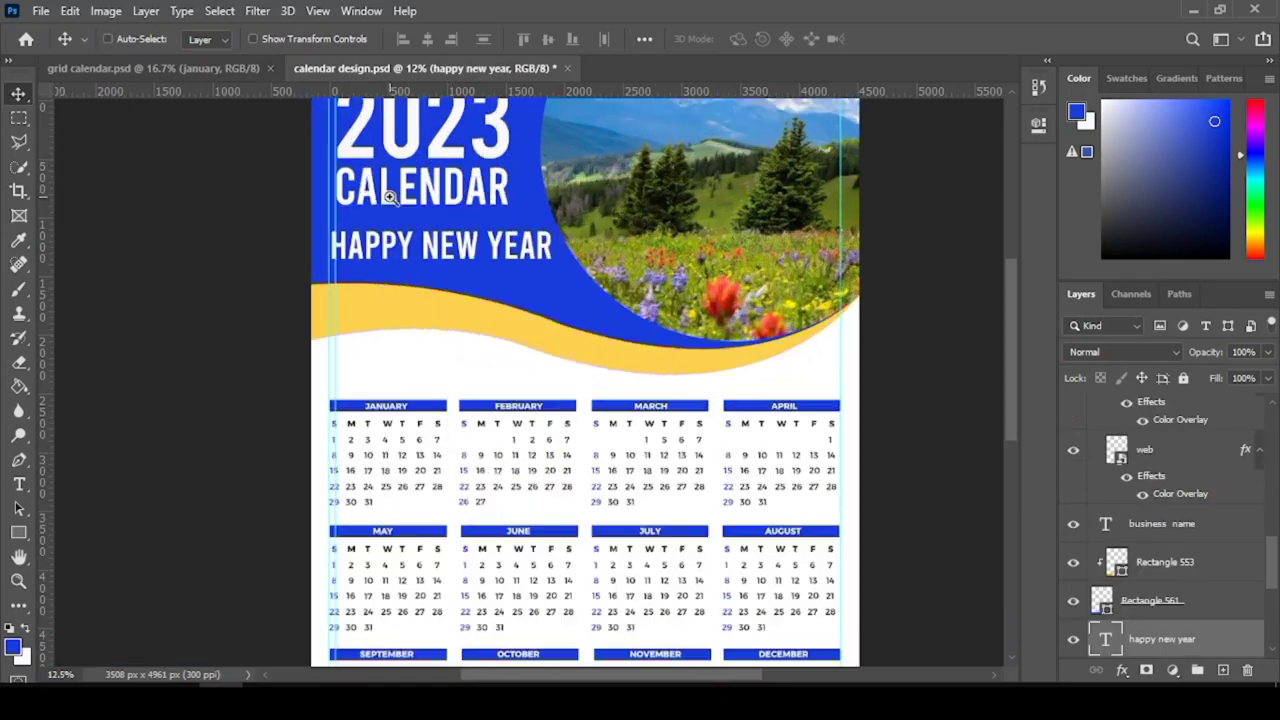
double_click(390, 195)
key("BackSpace")
left_click_drag(18, 93, 88, 97)
key("ctrl+z")
key("ctrl+z")
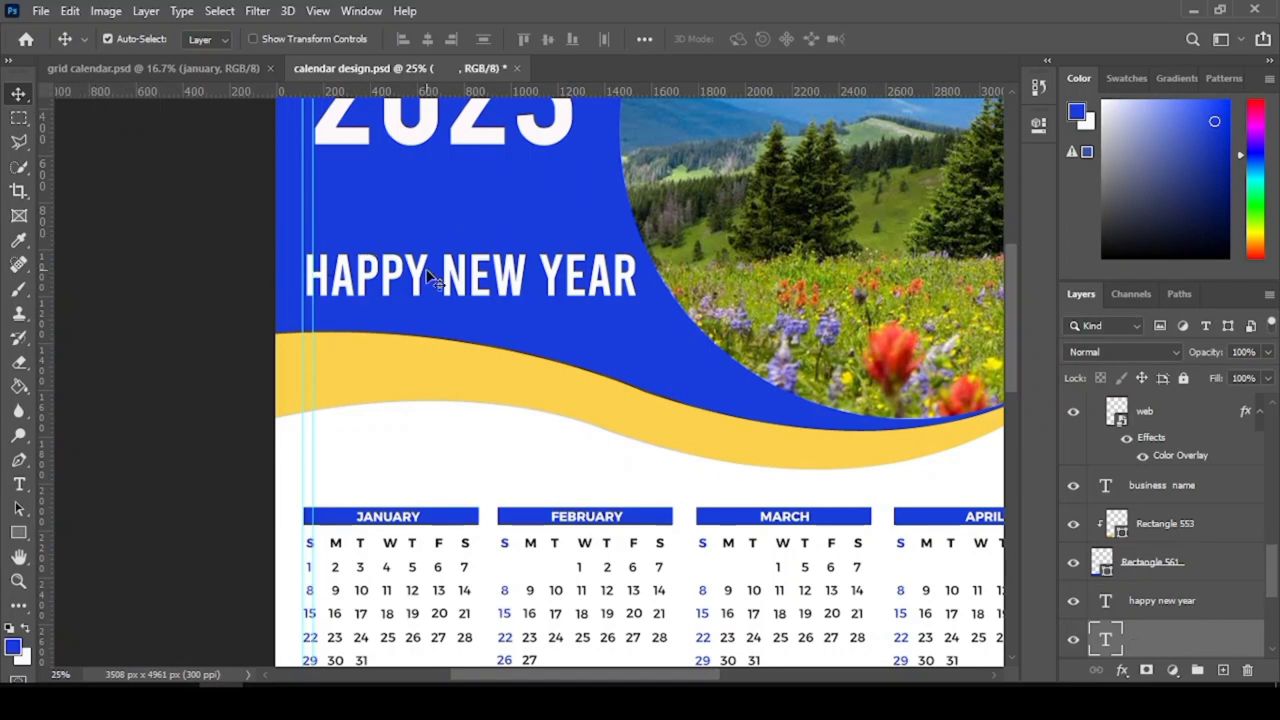
key("shift+Left")
key("shift+Left")
key("shift+Left")
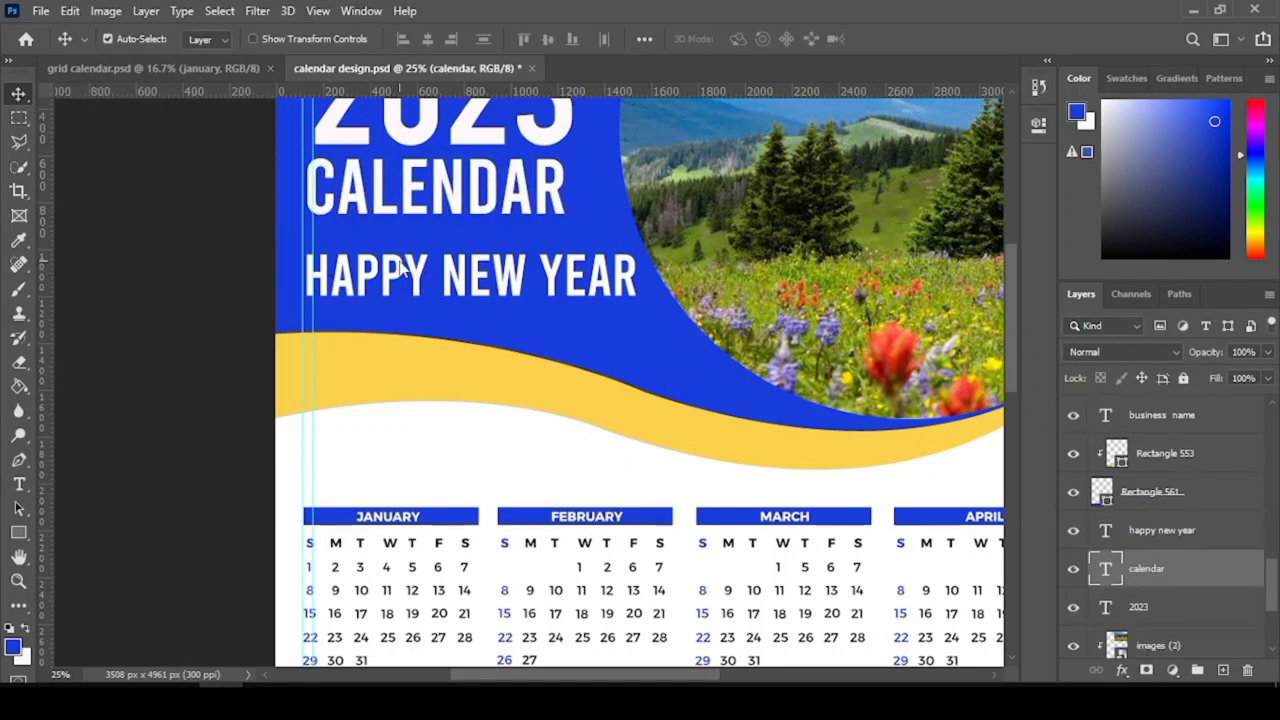
left_click(393, 277)
key("shift+Left")
- Nudge the 2023 title left and CALENDAR down a few pixels
scroll(398, 283, "up", 3)
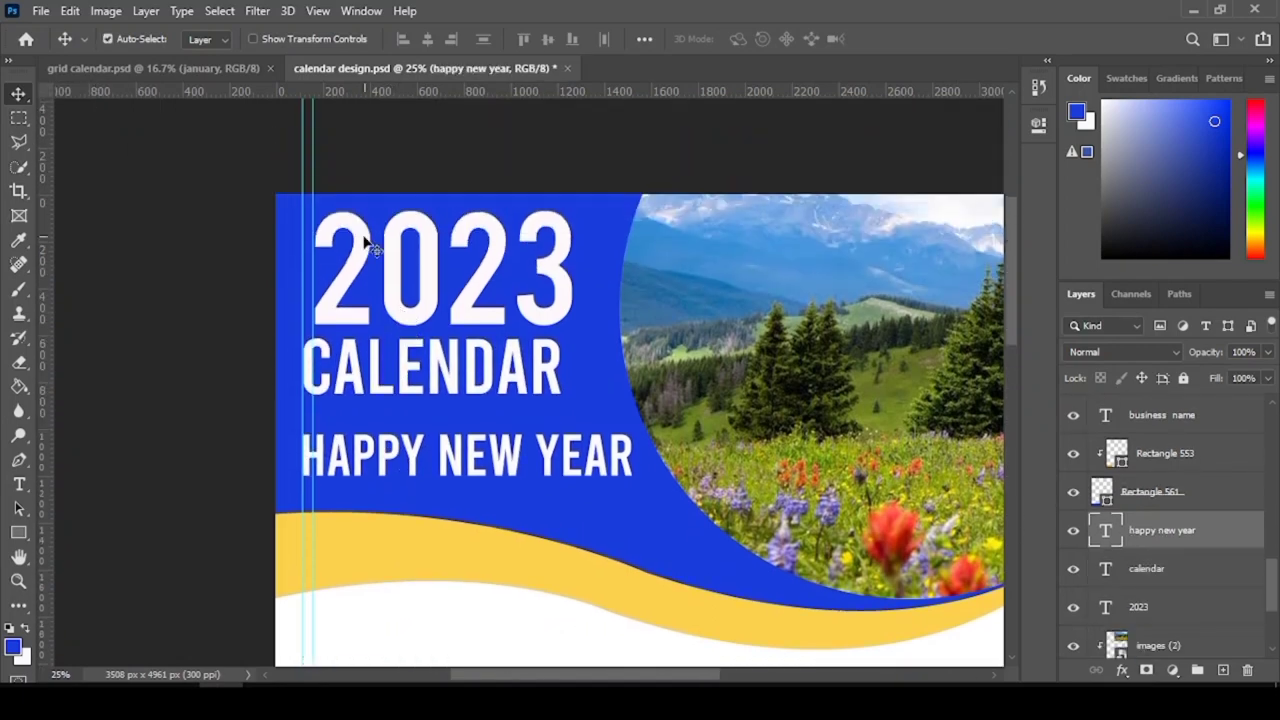
left_click(363, 243)
key("shift+Left")
left_click(540, 375)
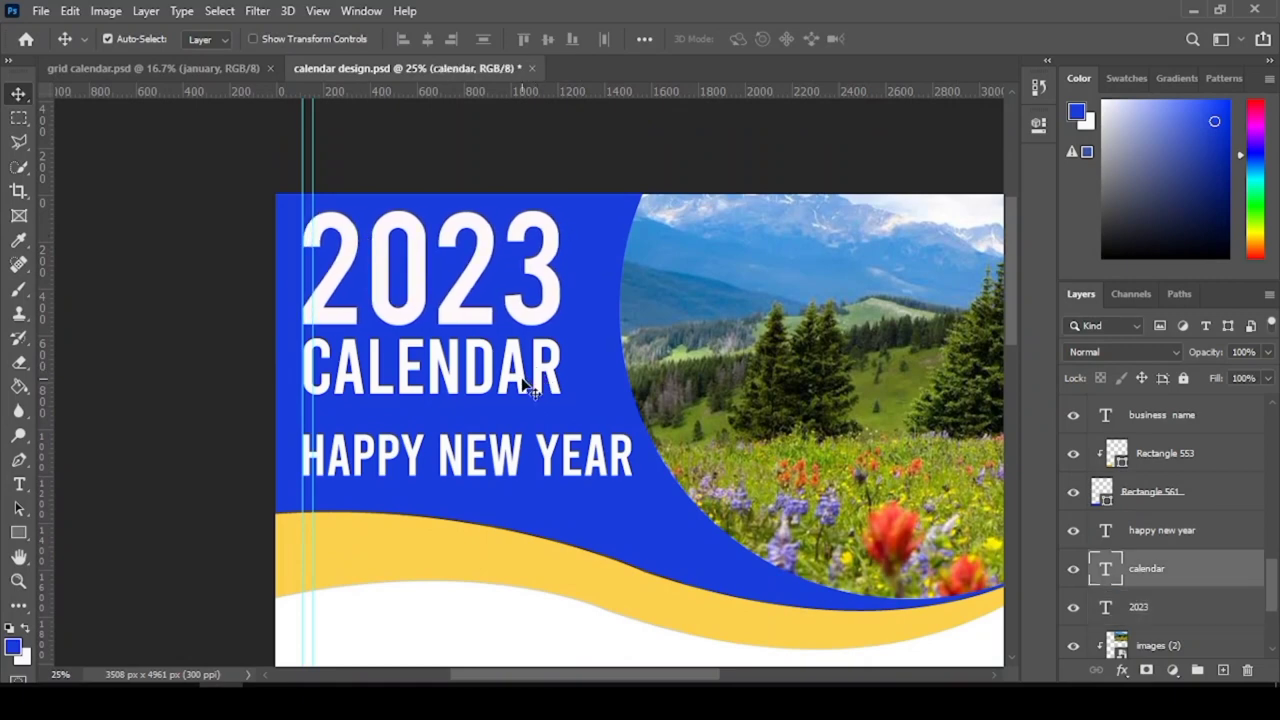
key("shift+Down")
key("shift+Down")
- Scale the 2023 title up slightly and fit the whole poster in view
left_click(455, 328)
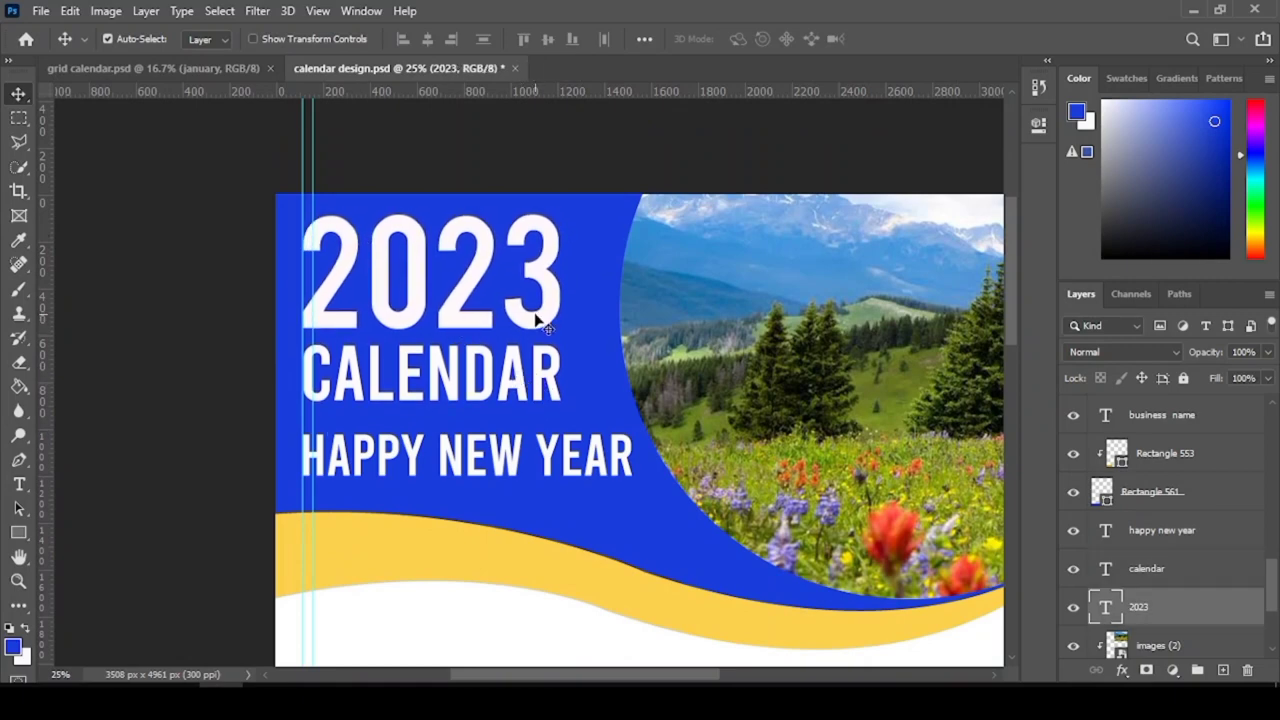
key("ctrl+t")
left_click_drag(566, 345, 640, 384)
key("Return")
key("ctrl+t")
key("ctrl+z")
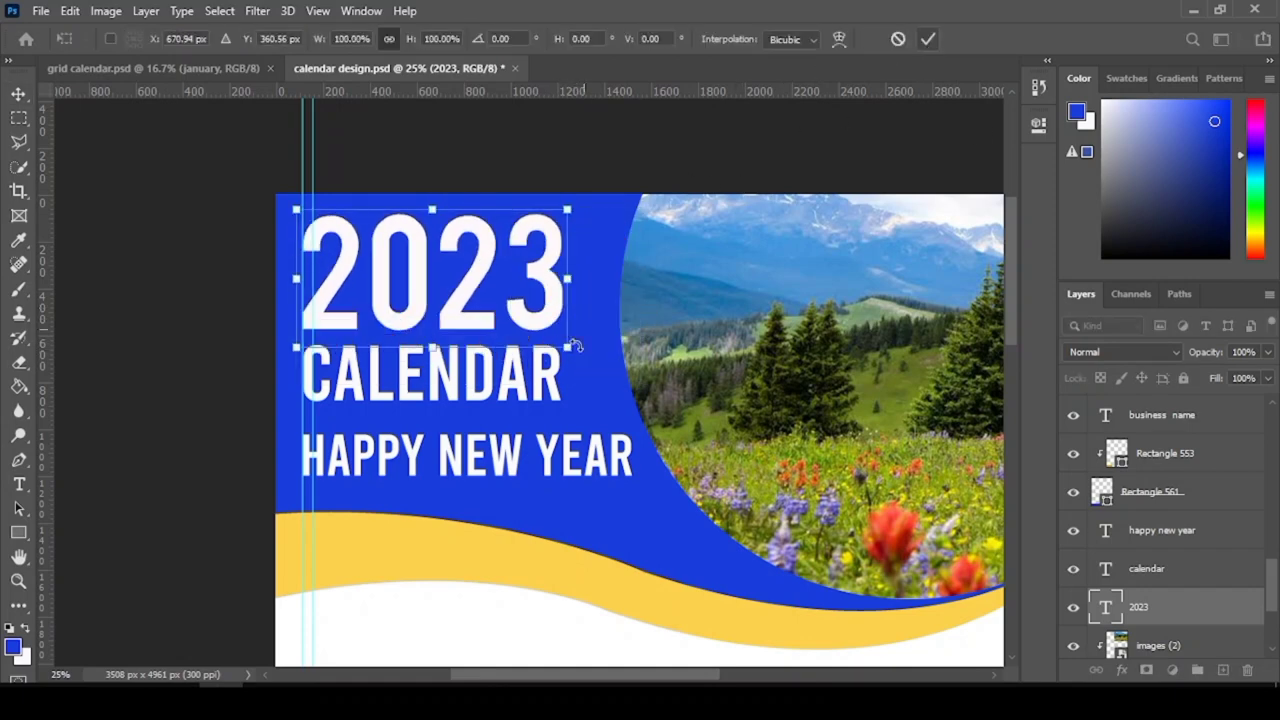
left_click(928, 39)
left_click(19, 581)
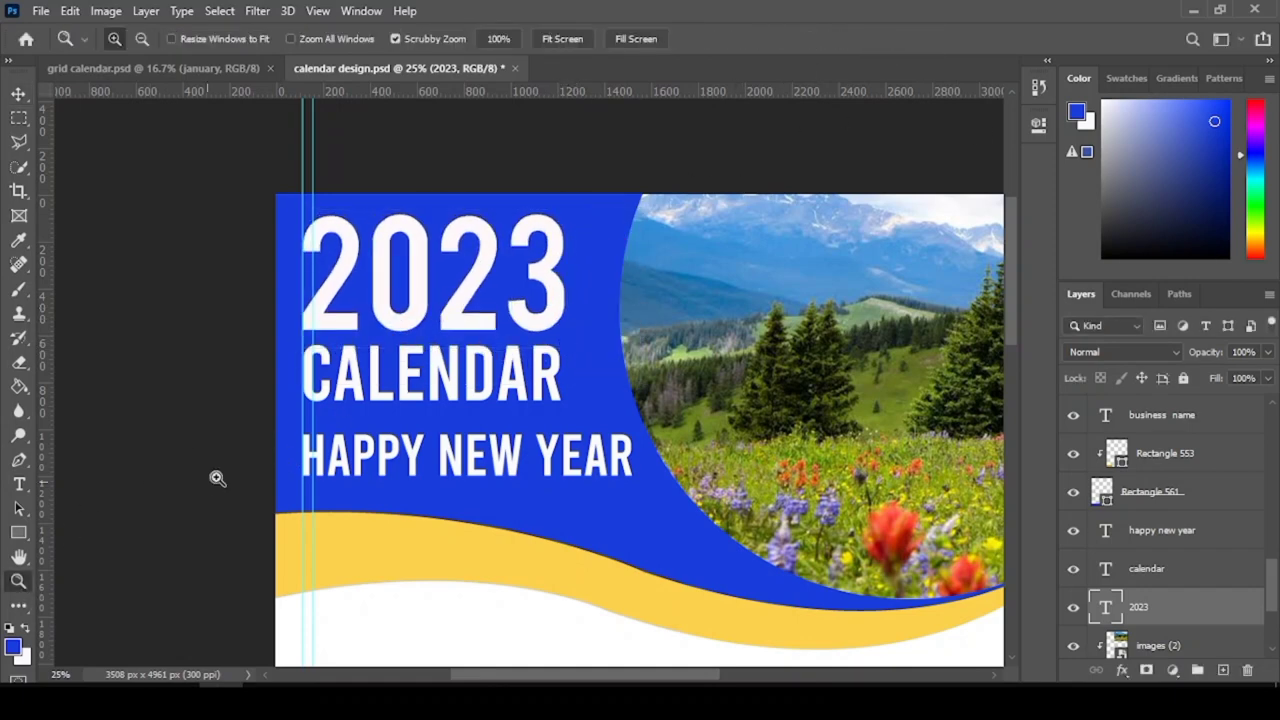
key("ctrl+0")
key("v")
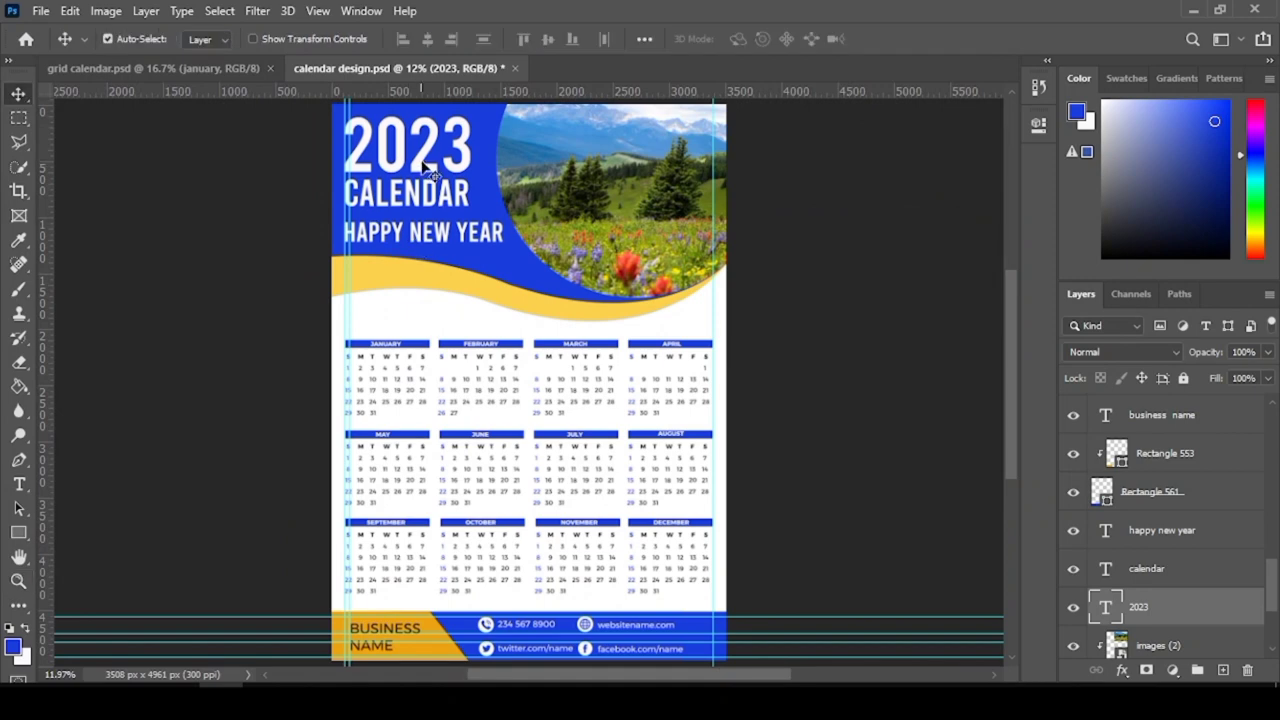